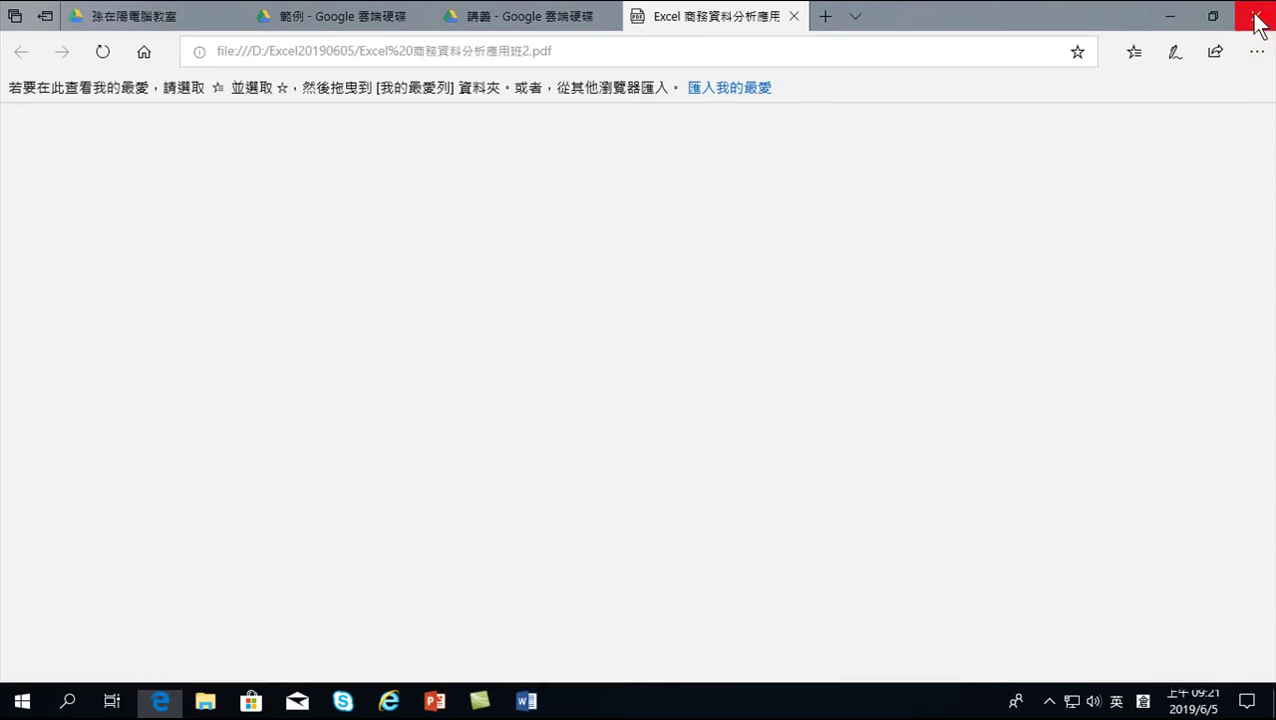
Step: Close the PowerPoint 'Excel 商務資料分析' window so the desktop is visible
left_click(1255, 15)
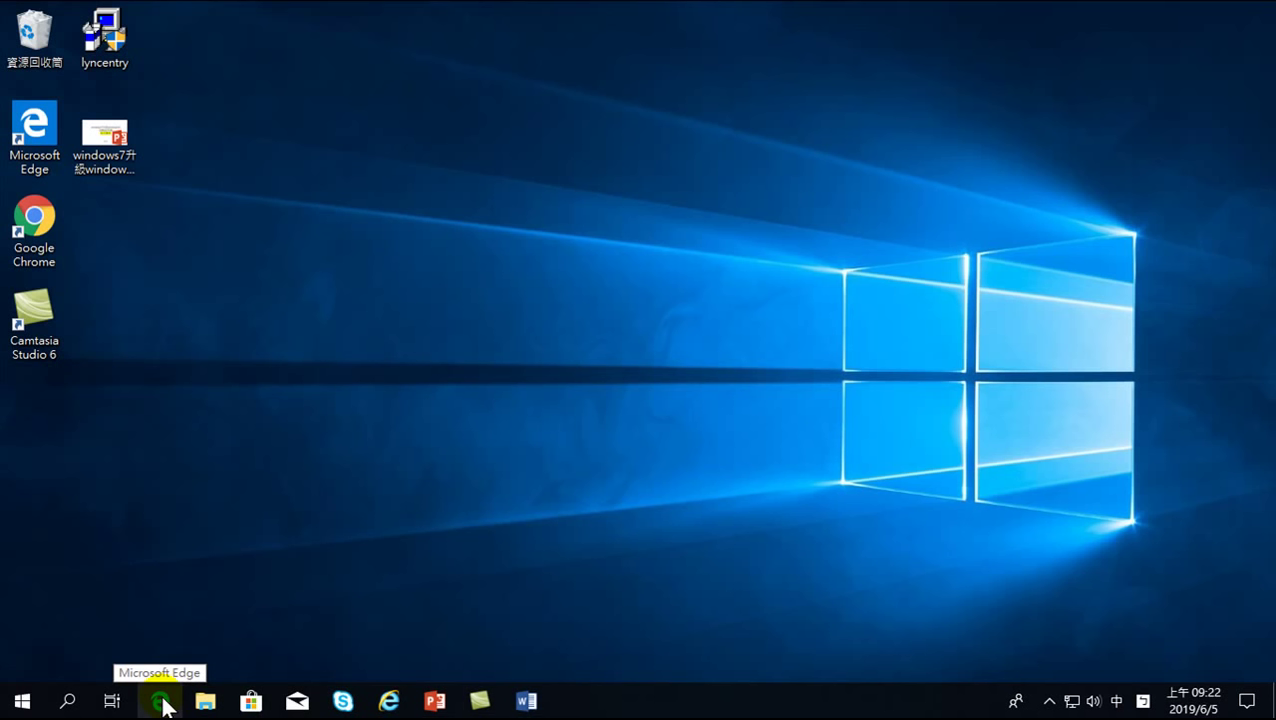
left_click(160, 702)
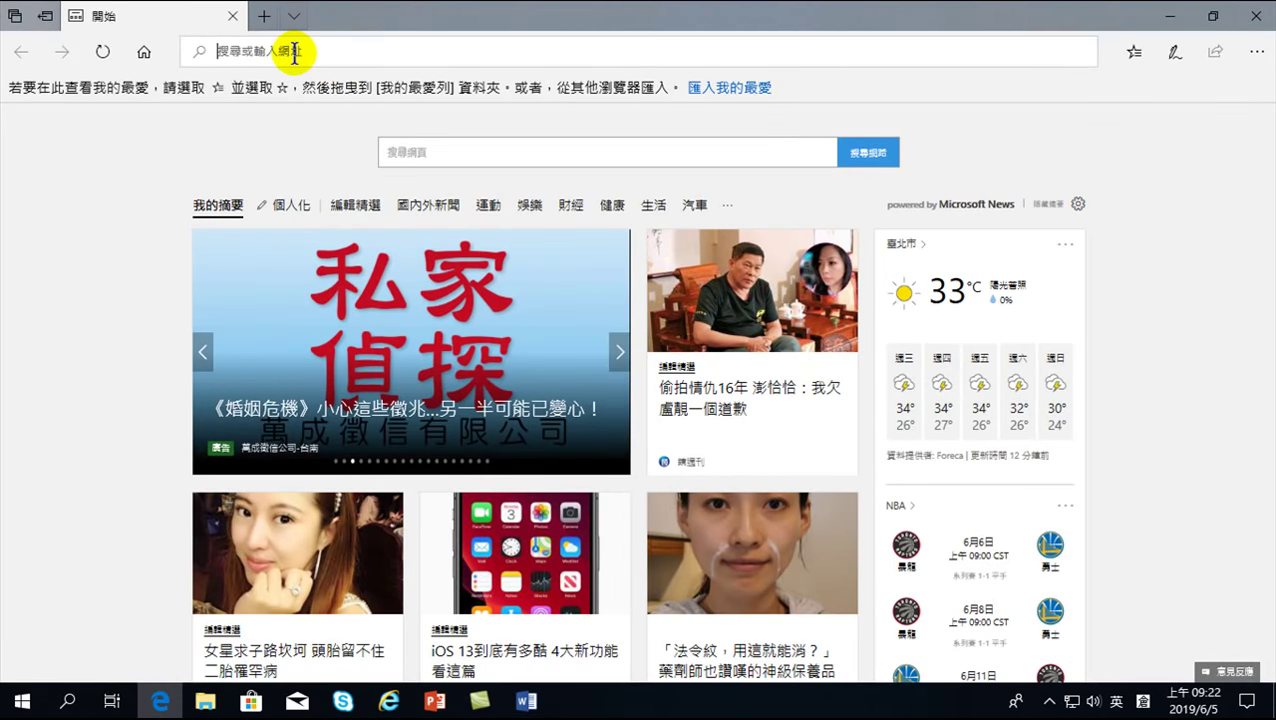
type("h")
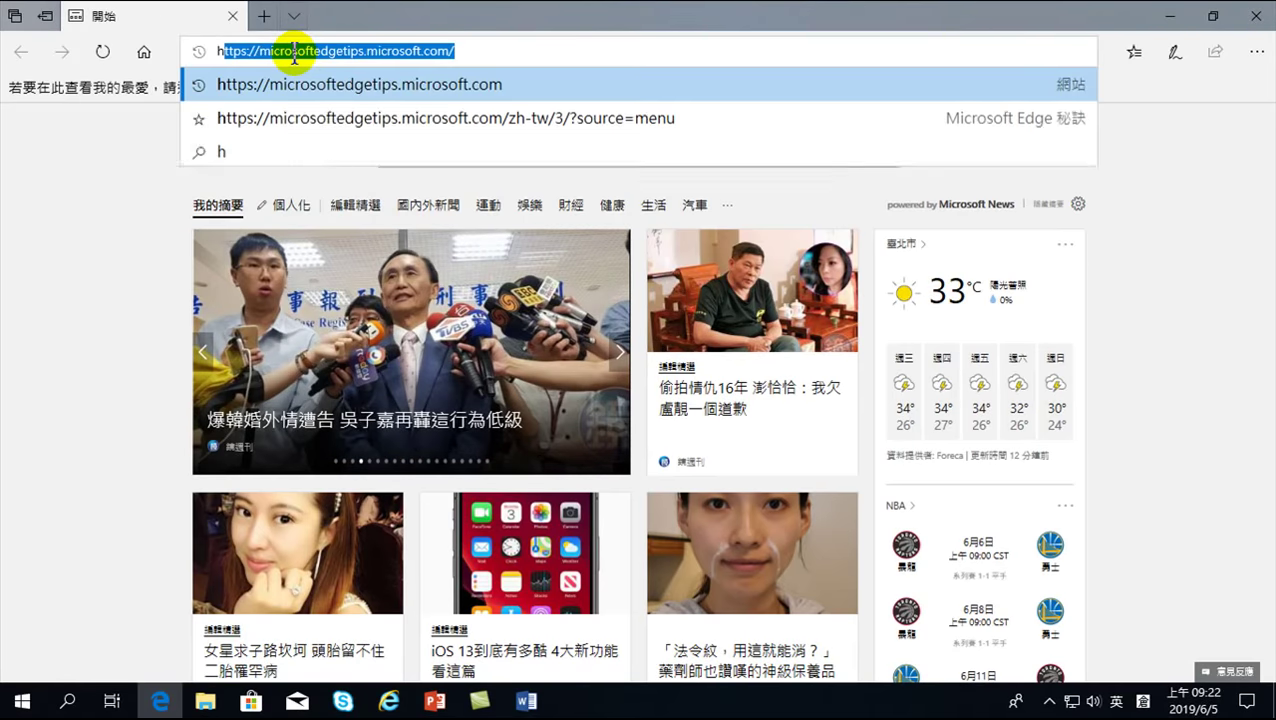
type("ttps://")
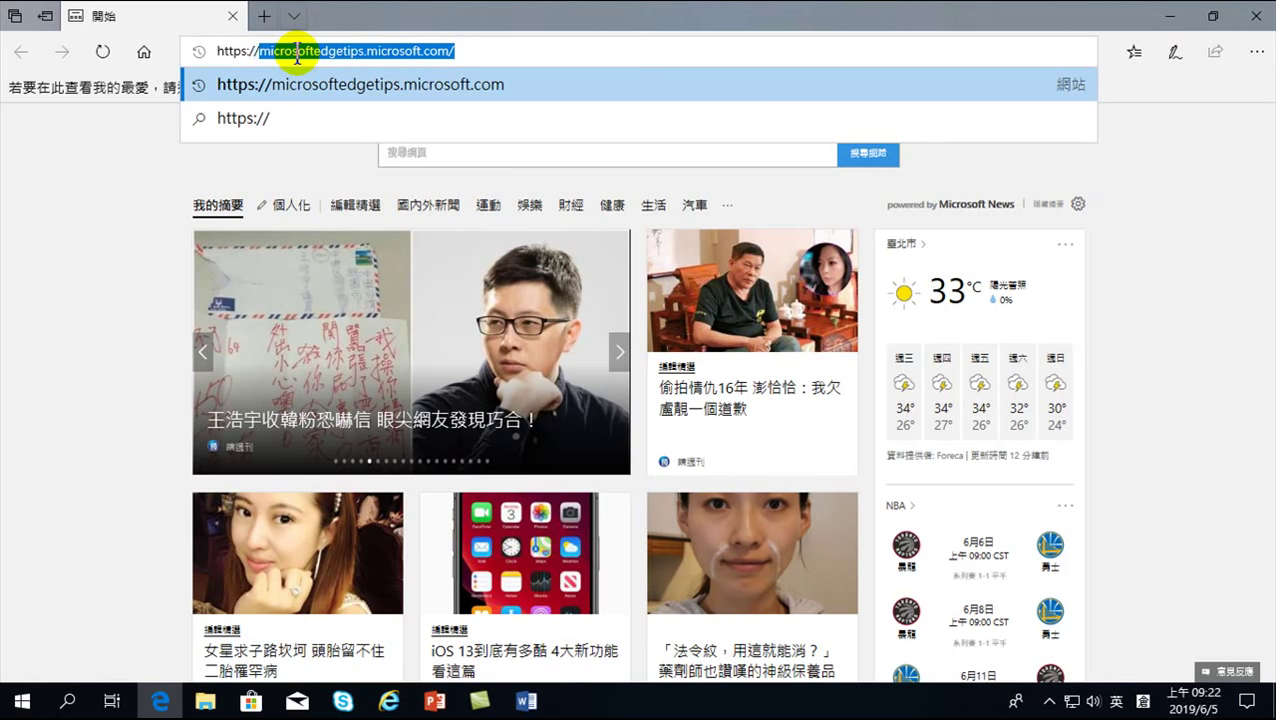
type("goo.g")
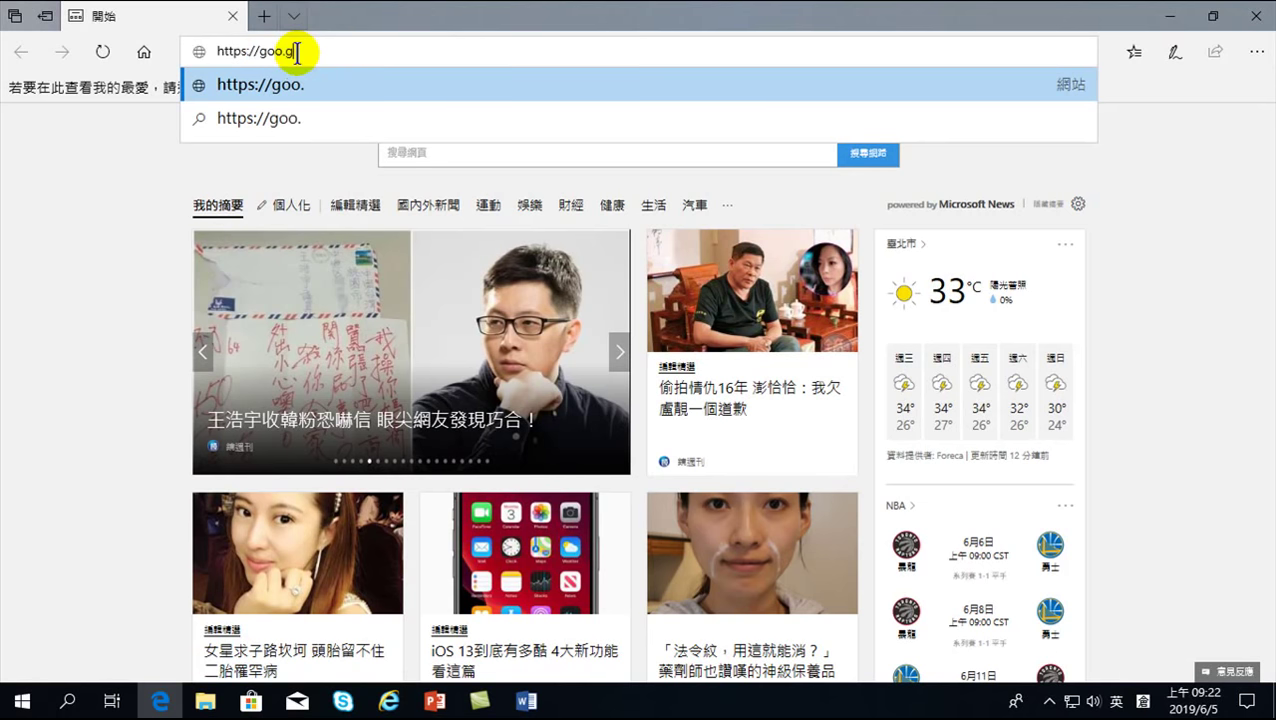
type("l/ytz")
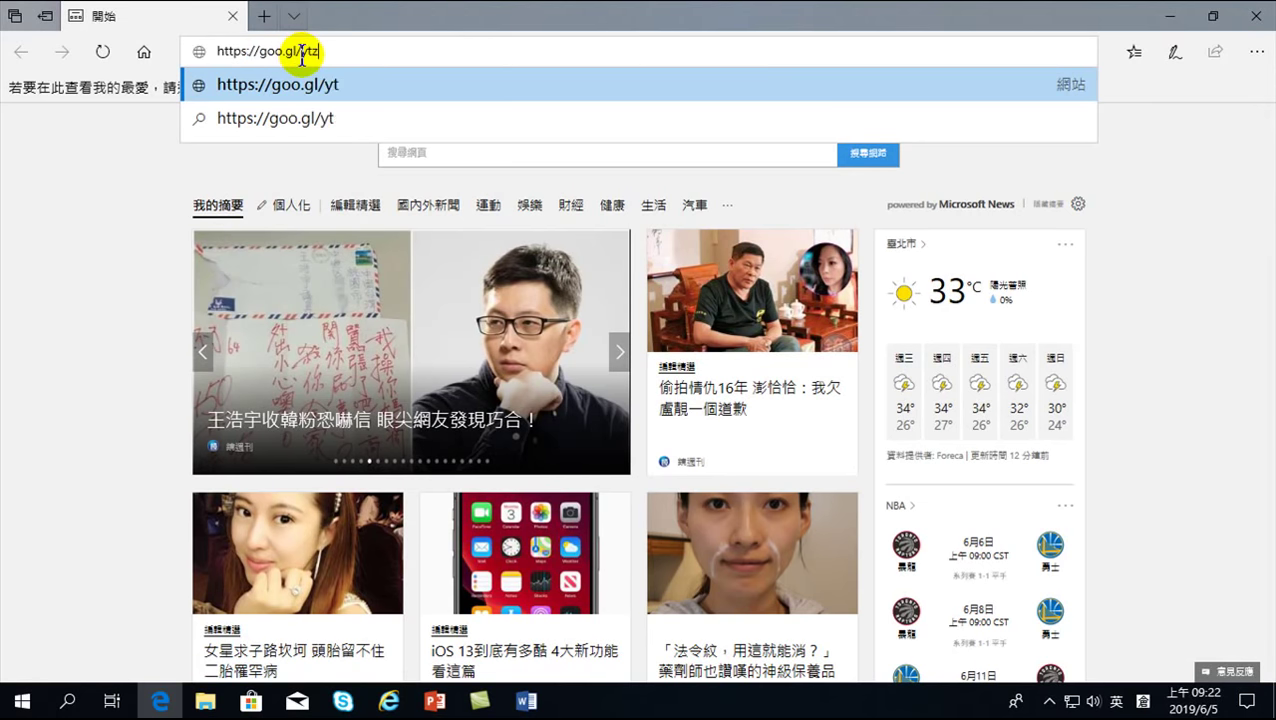
type("R")
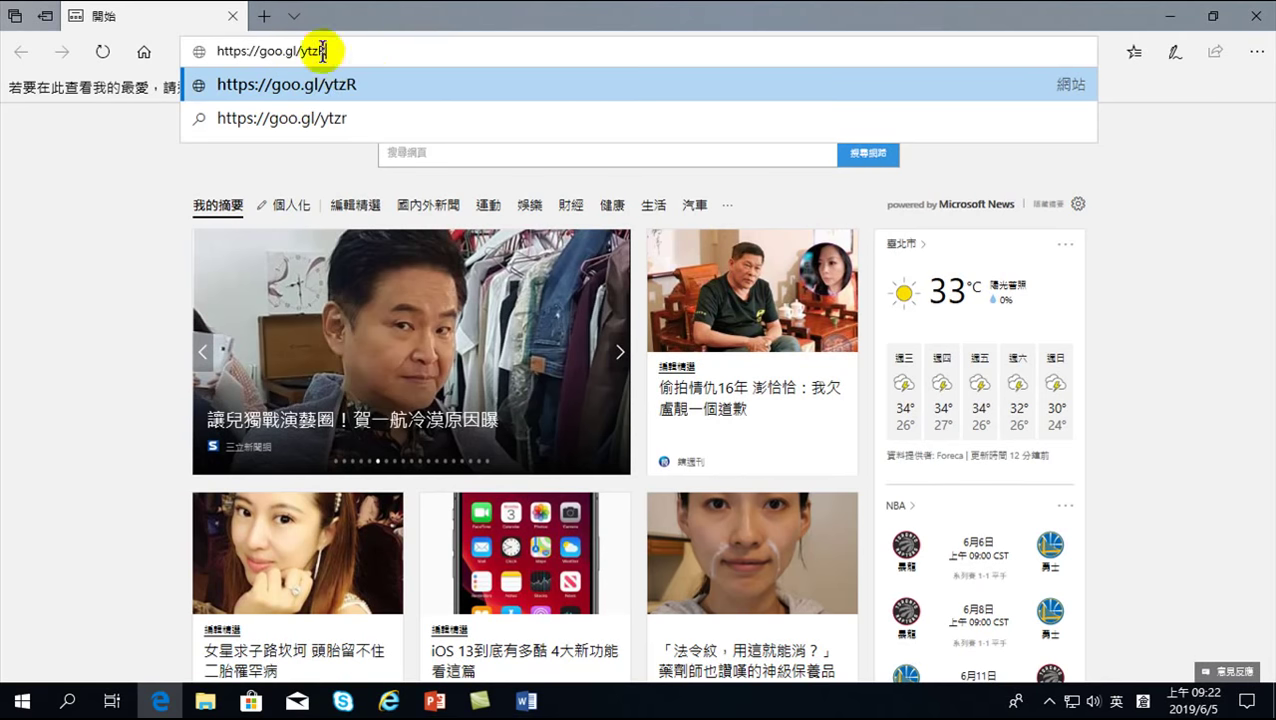
type("xT")
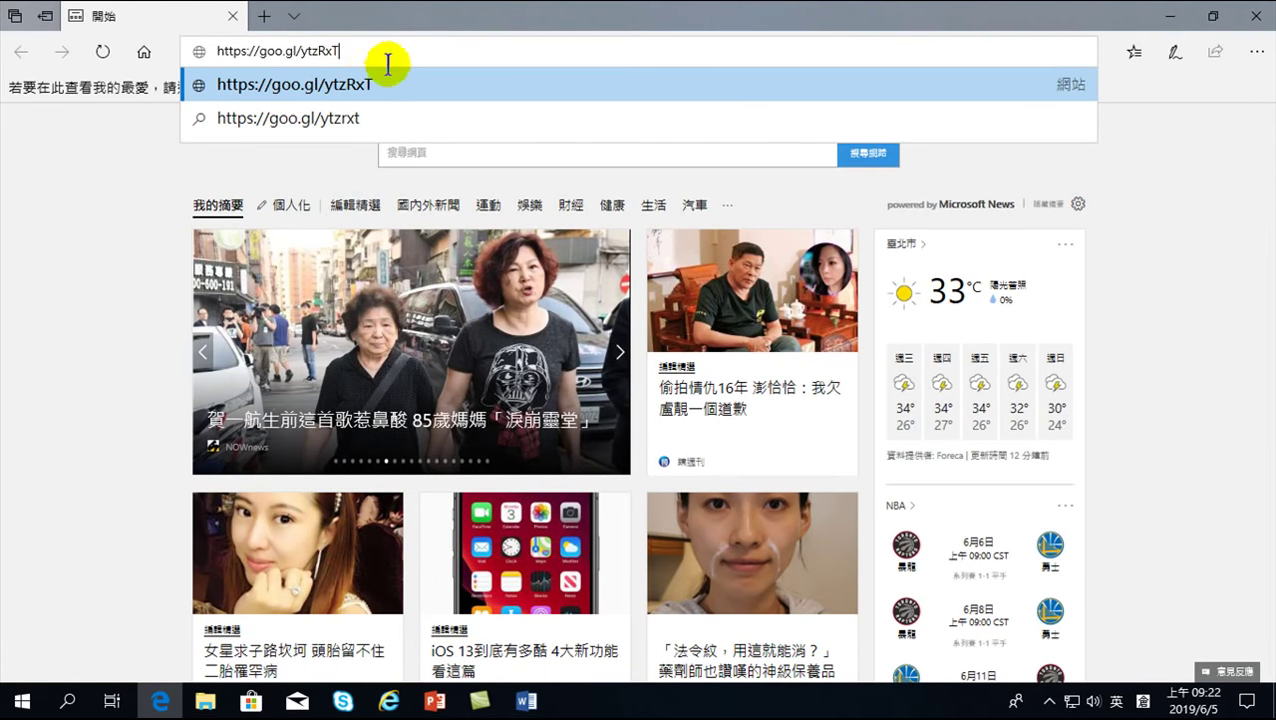
key("Return")
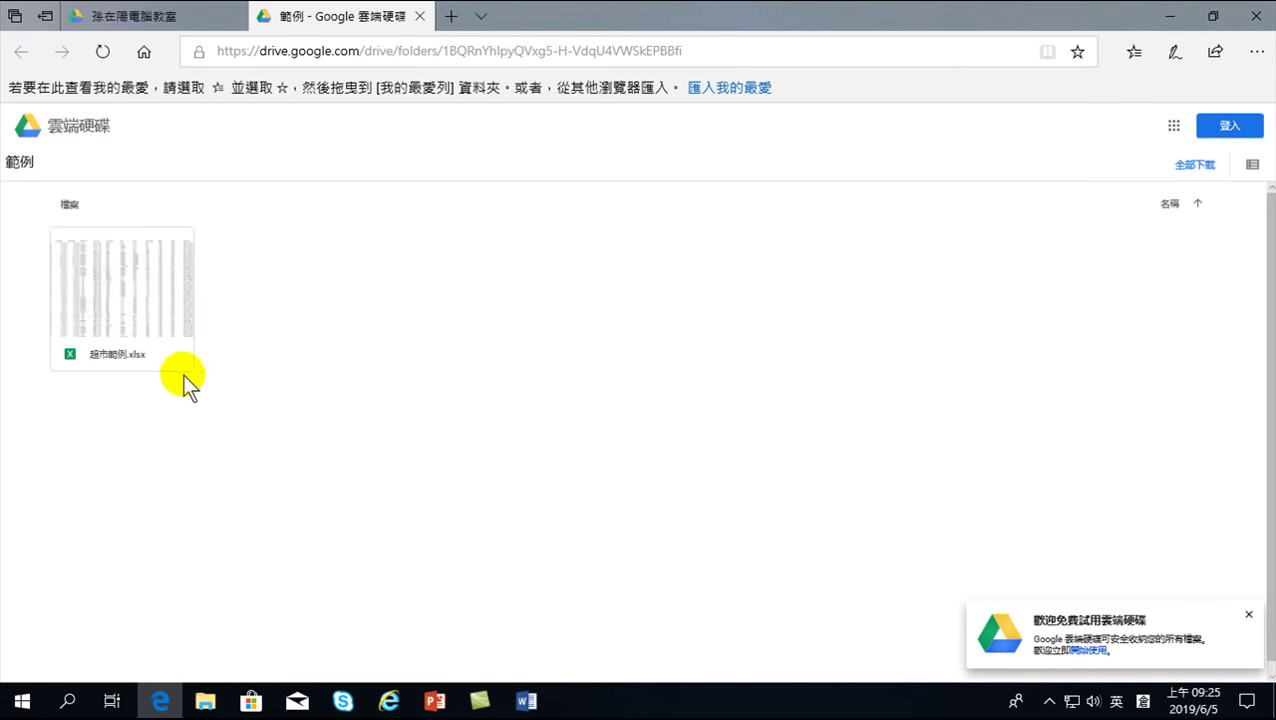
Step: Download 超市範例.xlsx from Google Drive, save it, and dismiss the download bar
mouse_move(122, 283)
left_click(73, 258)
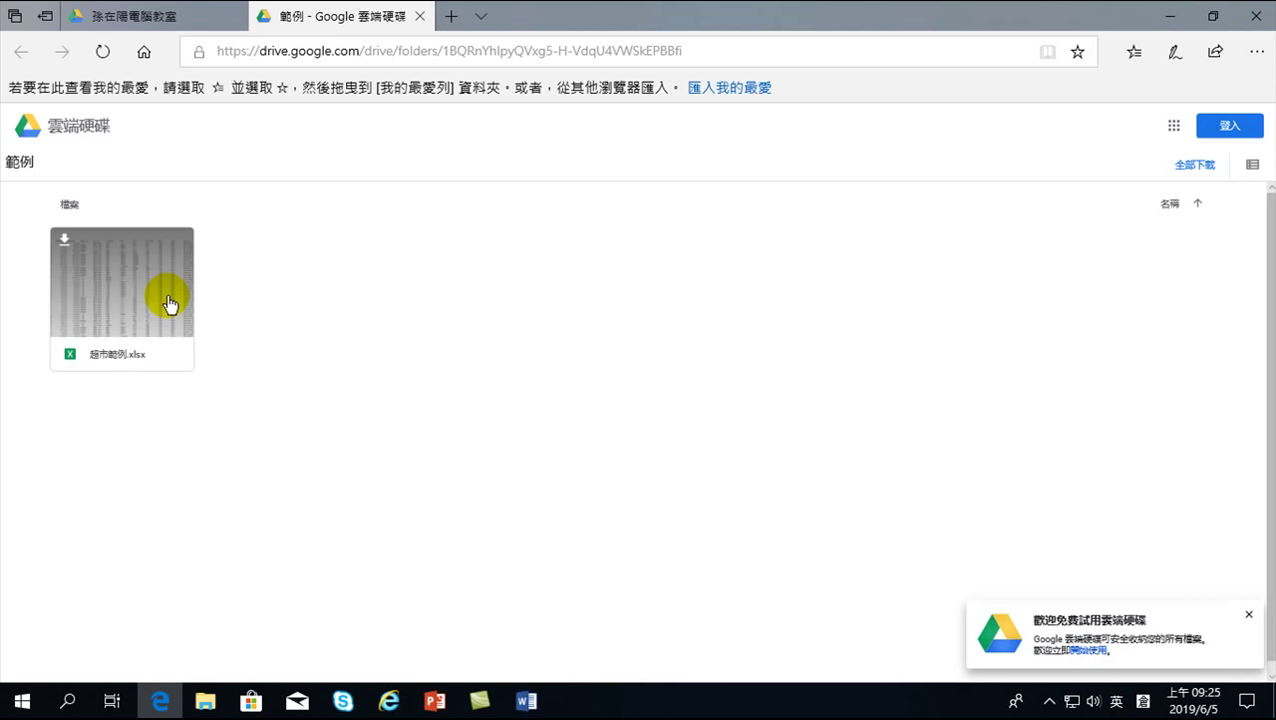
left_click(66, 245)
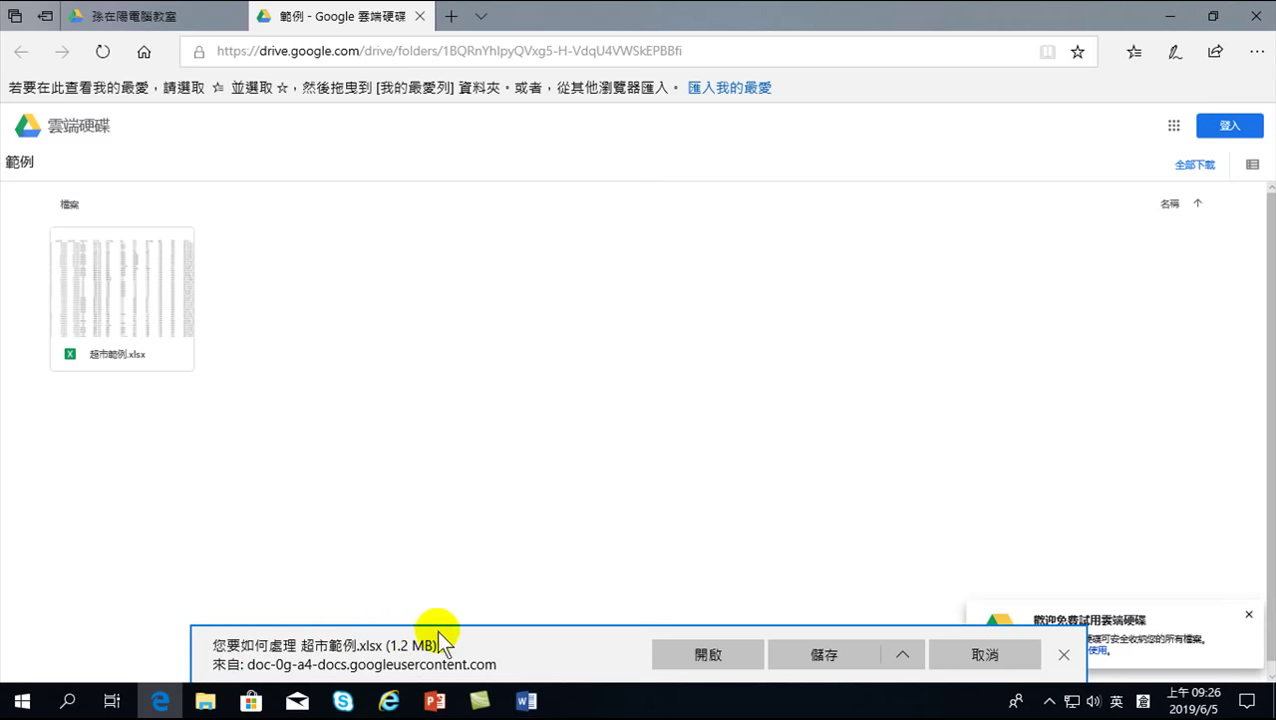
left_click(817, 654)
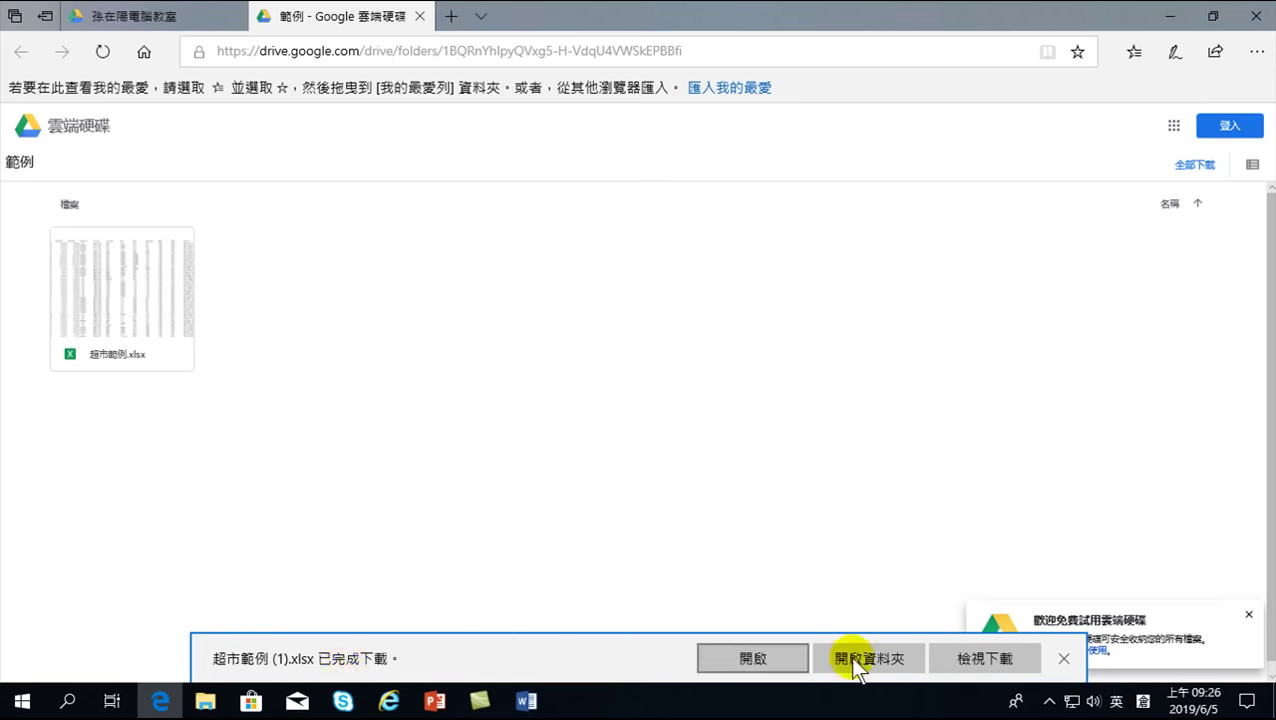
left_click(1063, 660)
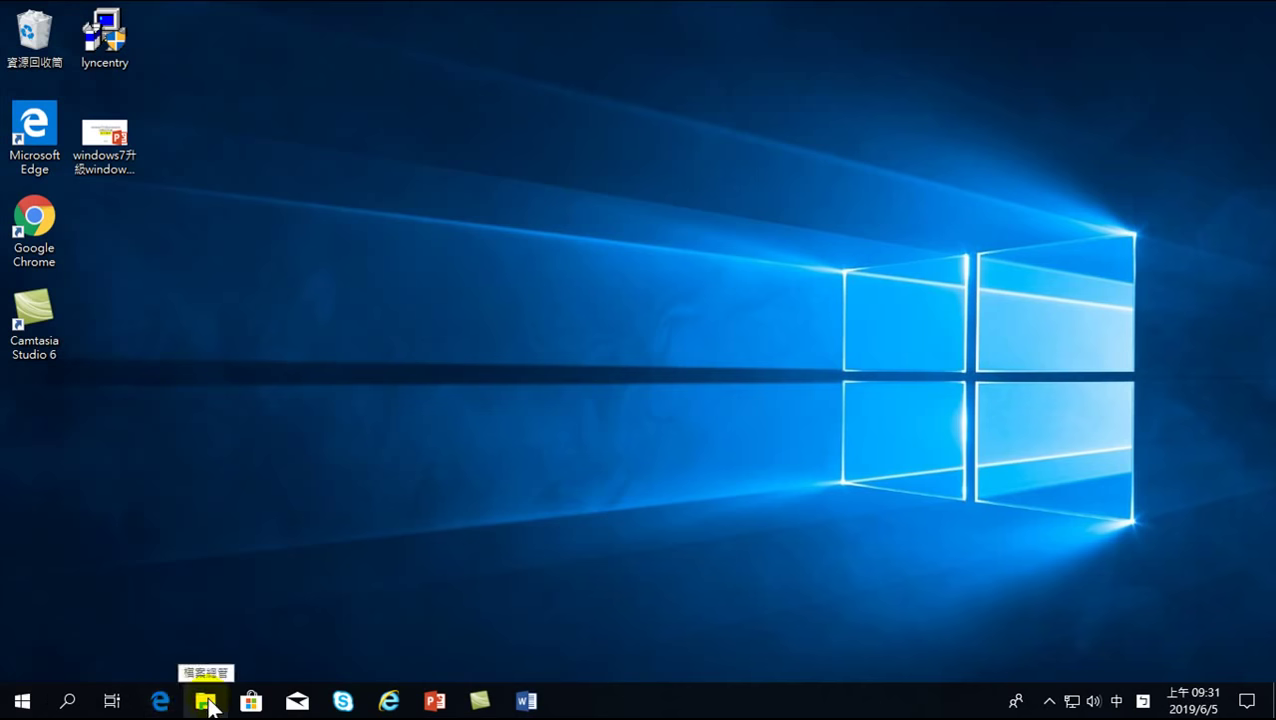
Step: Show the 下載 (Downloads) folder in File Explorer, then bring up the Start menu
left_click(208, 704)
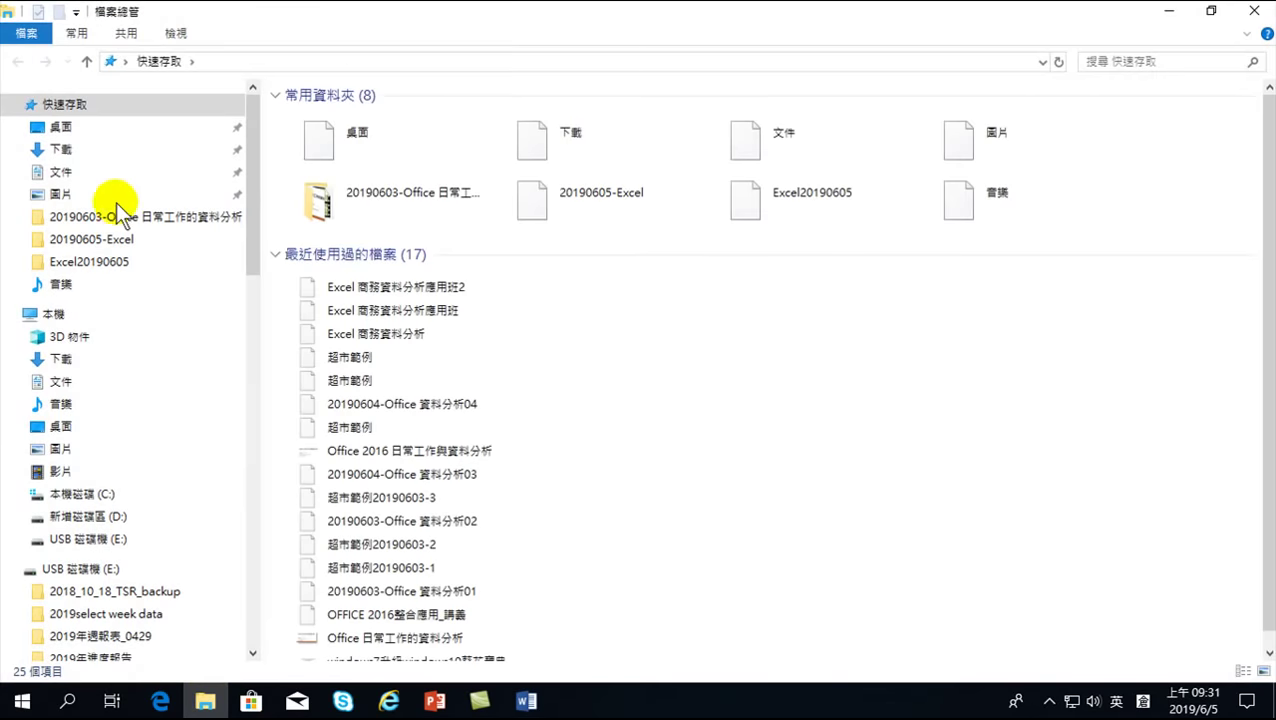
left_click(64, 152)
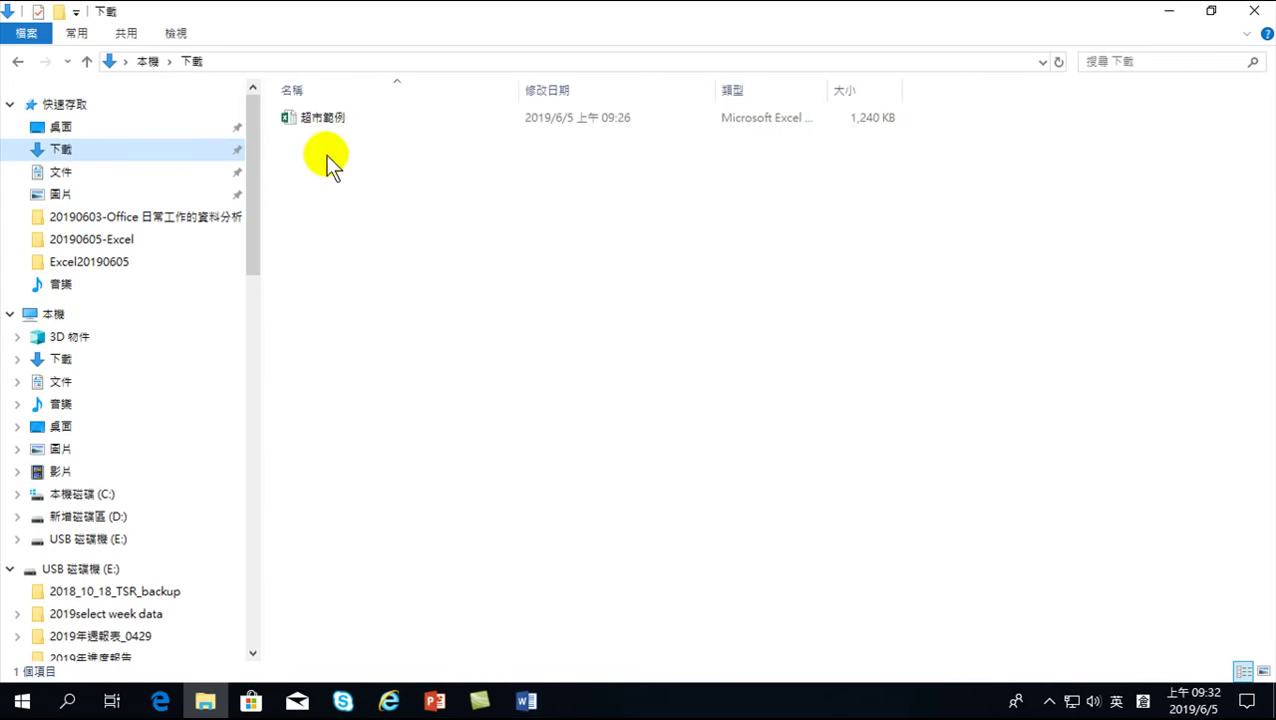
mouse_move(323, 117)
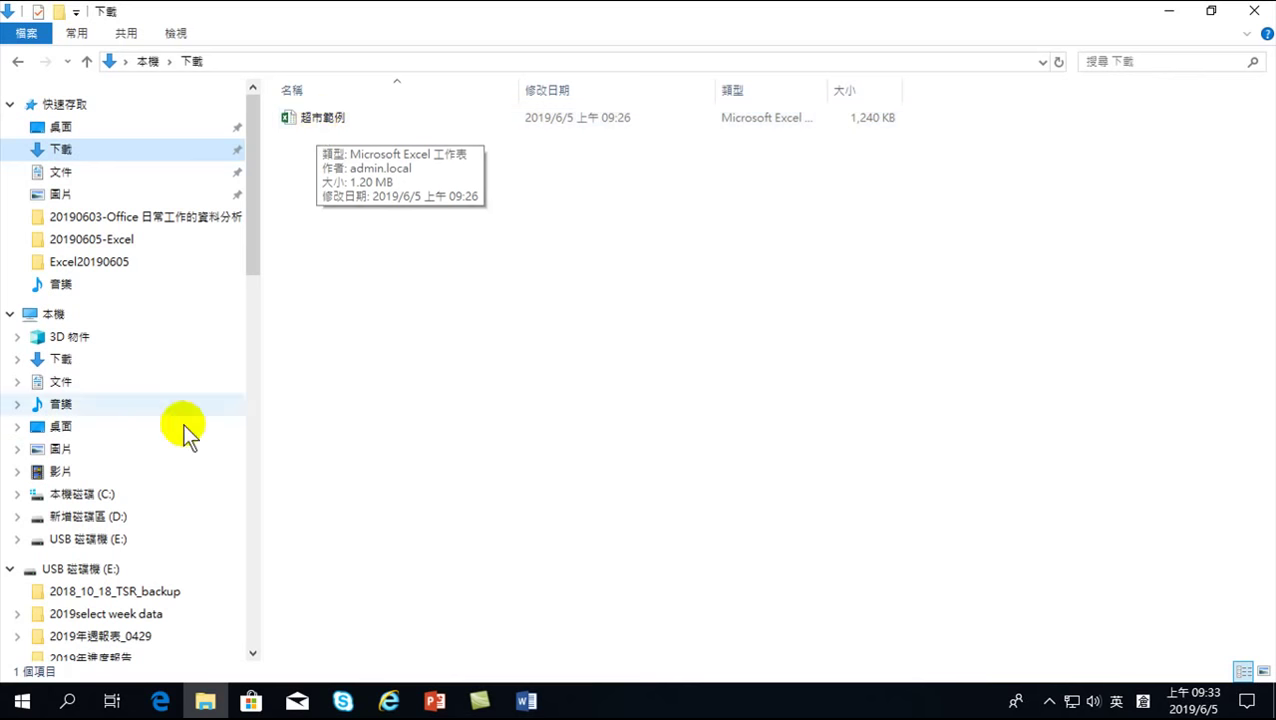
left_click(22, 700)
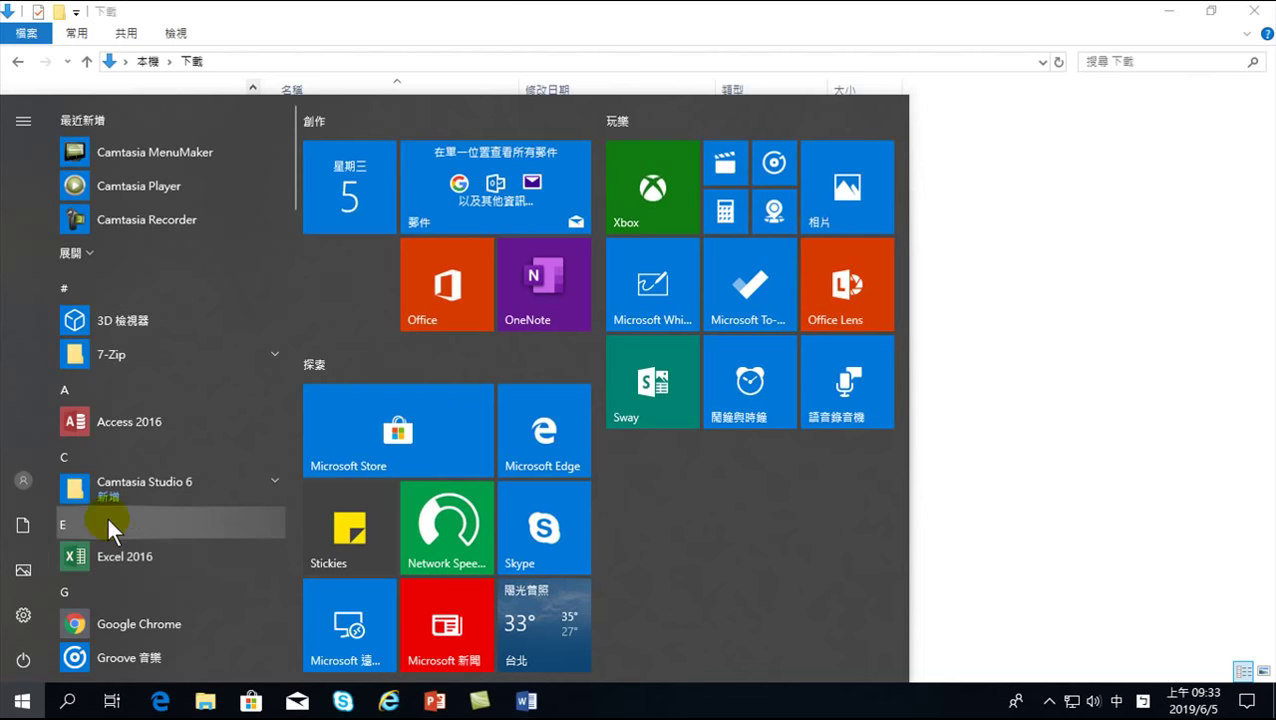
Step: Find Excel 2016 in the Start menu's app list and launch it
scroll(340, 620, "down", 1)
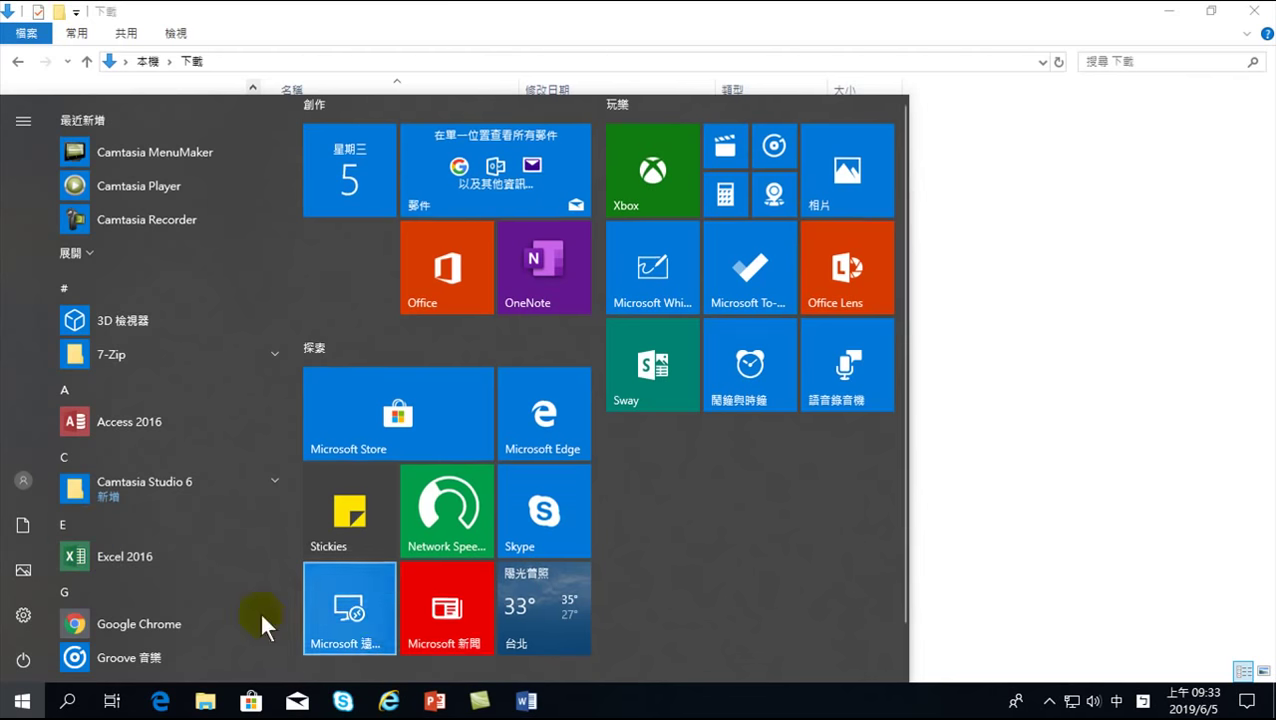
scroll(259, 610, "down", 5)
scroll(131, 592, "down", 10)
scroll(127, 587, "down", 5)
scroll(127, 587, "down", 2)
scroll(120, 550, "up", 3)
scroll(112, 490, "up", 4)
scroll(111, 450, "up", 3)
scroll(129, 503, "up", 4)
scroll(125, 520, "up", 1)
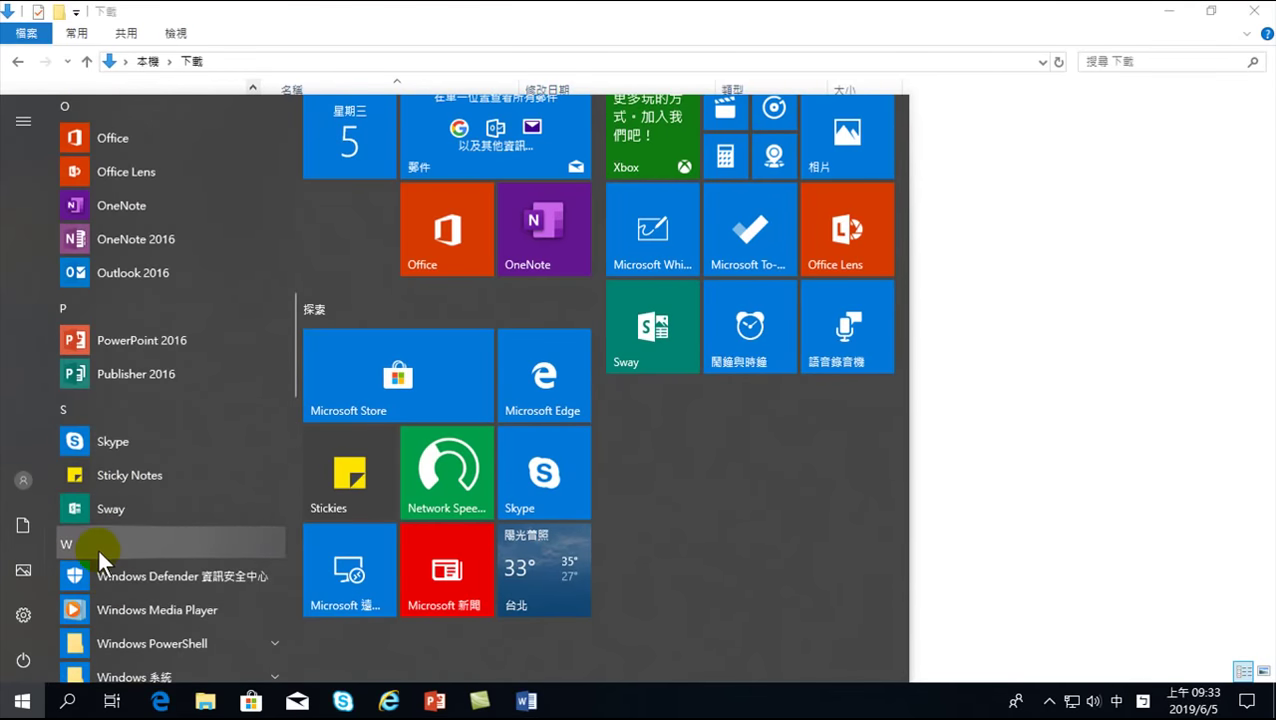
scroll(99, 551, "down", 1)
scroll(99, 551, "down", 2)
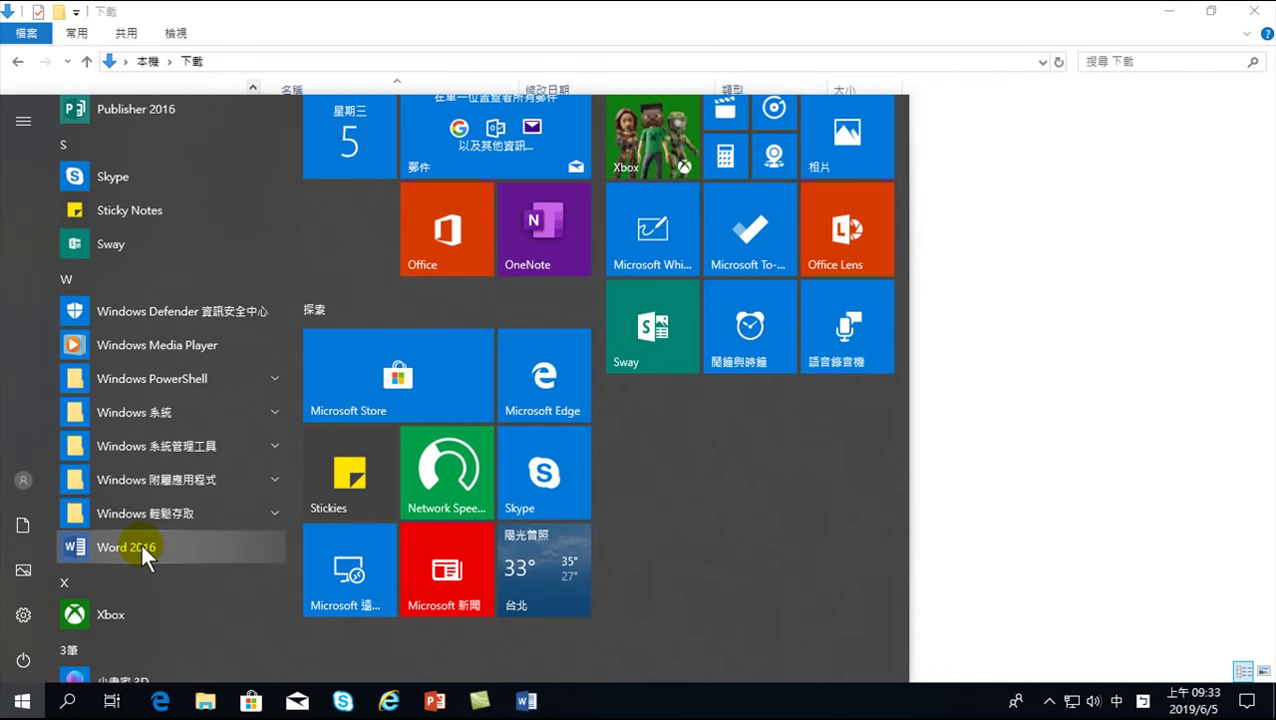
scroll(145, 556, "up", 3)
scroll(104, 418, "up", 10)
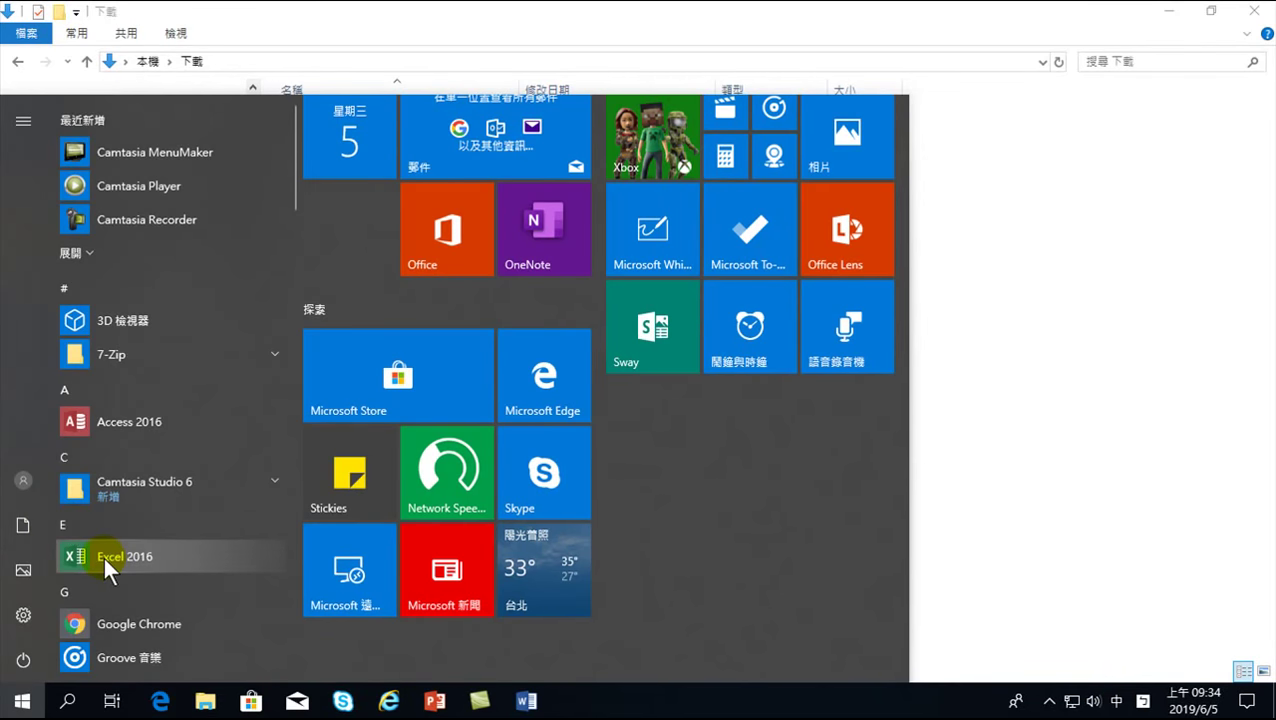
left_click(934, 401)
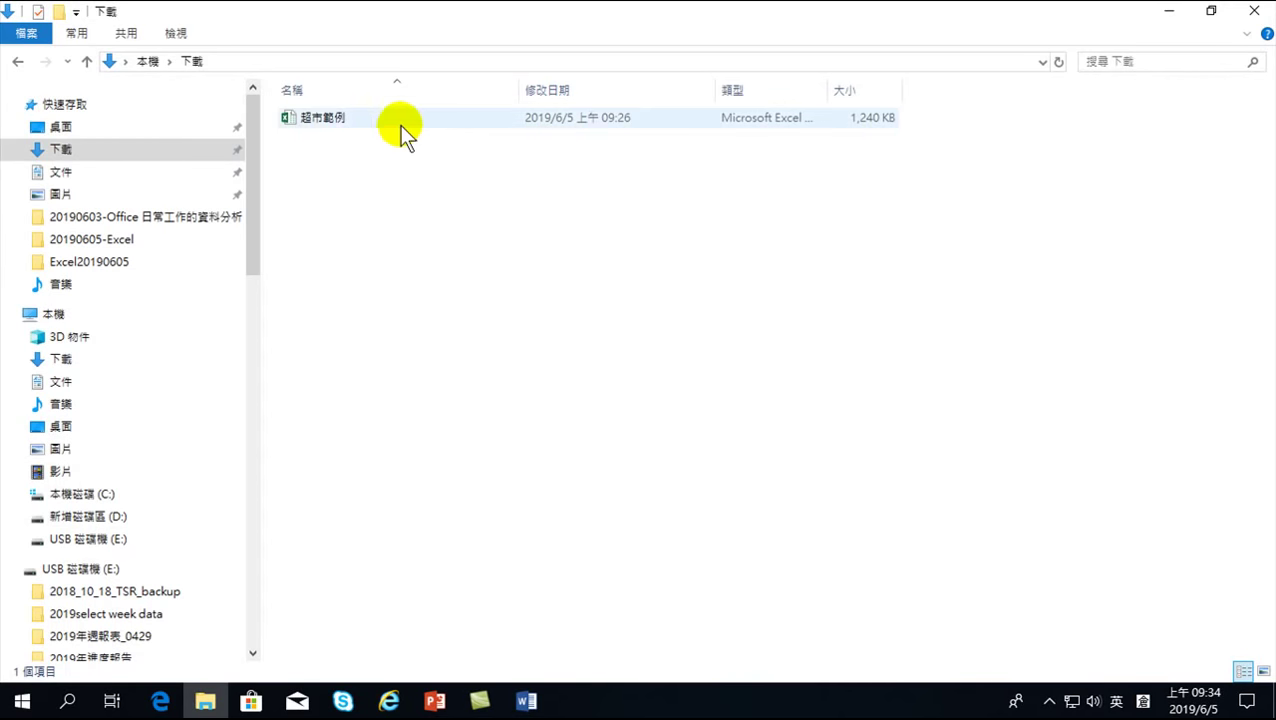
Step: Open the 超市範例 workbook from the 下載 folder in Excel, then return to File Explorer
left_click(305, 118)
double_click(305, 118)
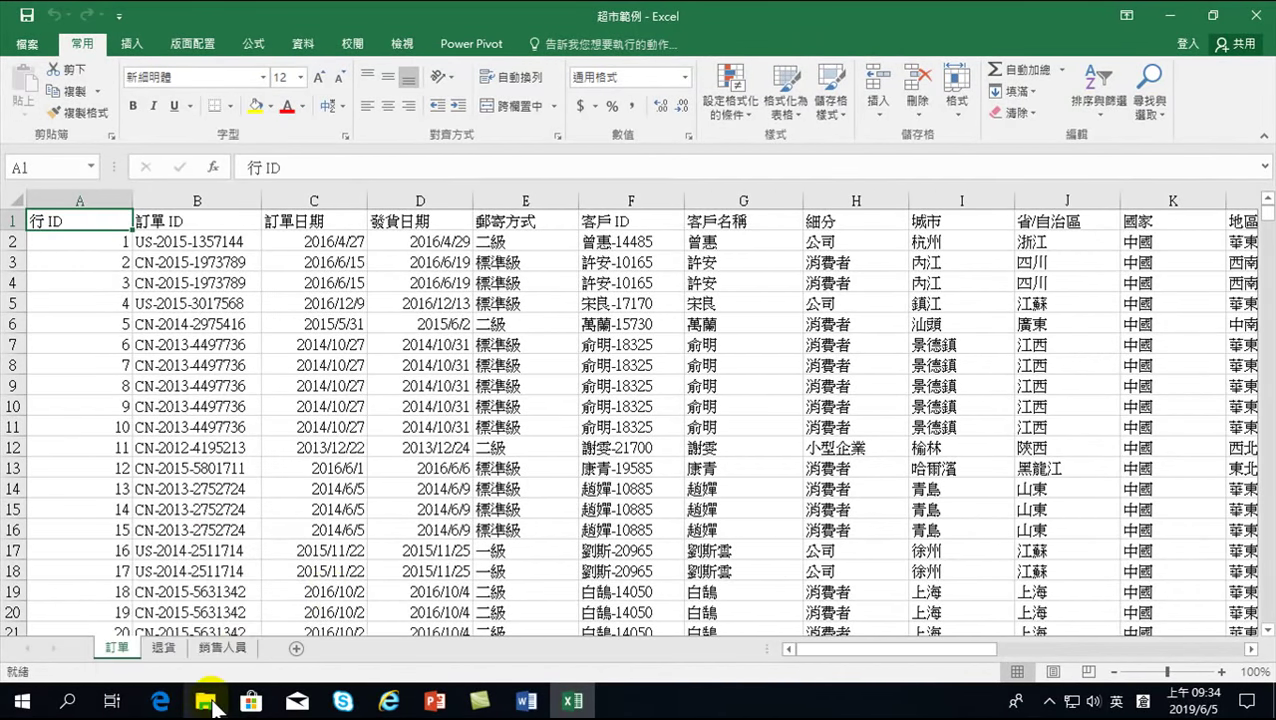
left_click(205, 700)
Step: Show the 下載 folder contents, then bring the Protected View Excel window back
left_click(65, 150)
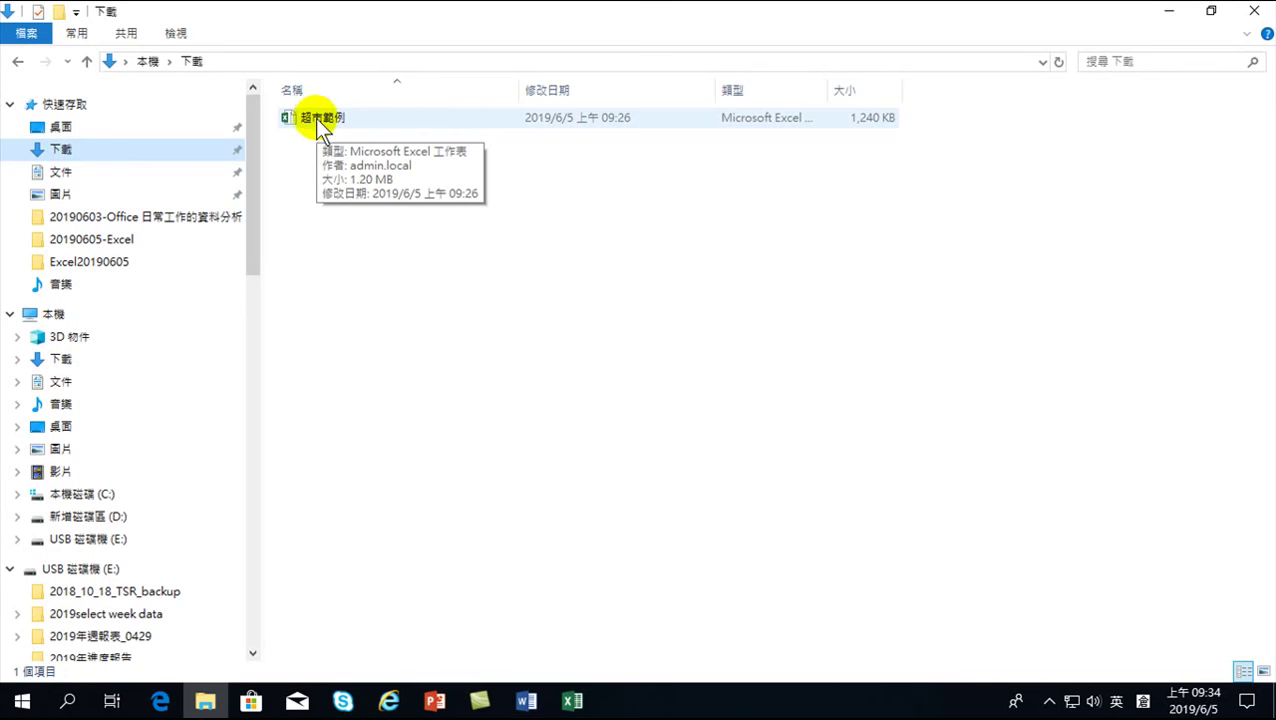
left_click(585, 705)
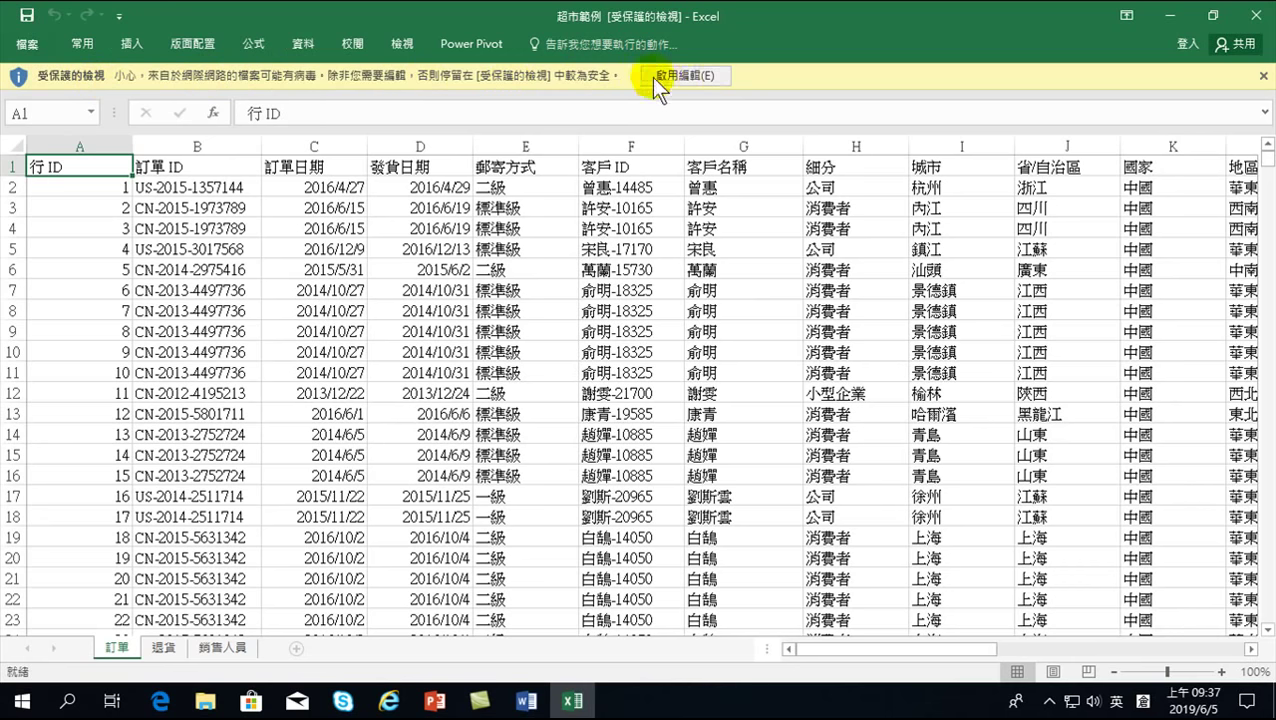
left_click_drag(200, 228, 703, 456)
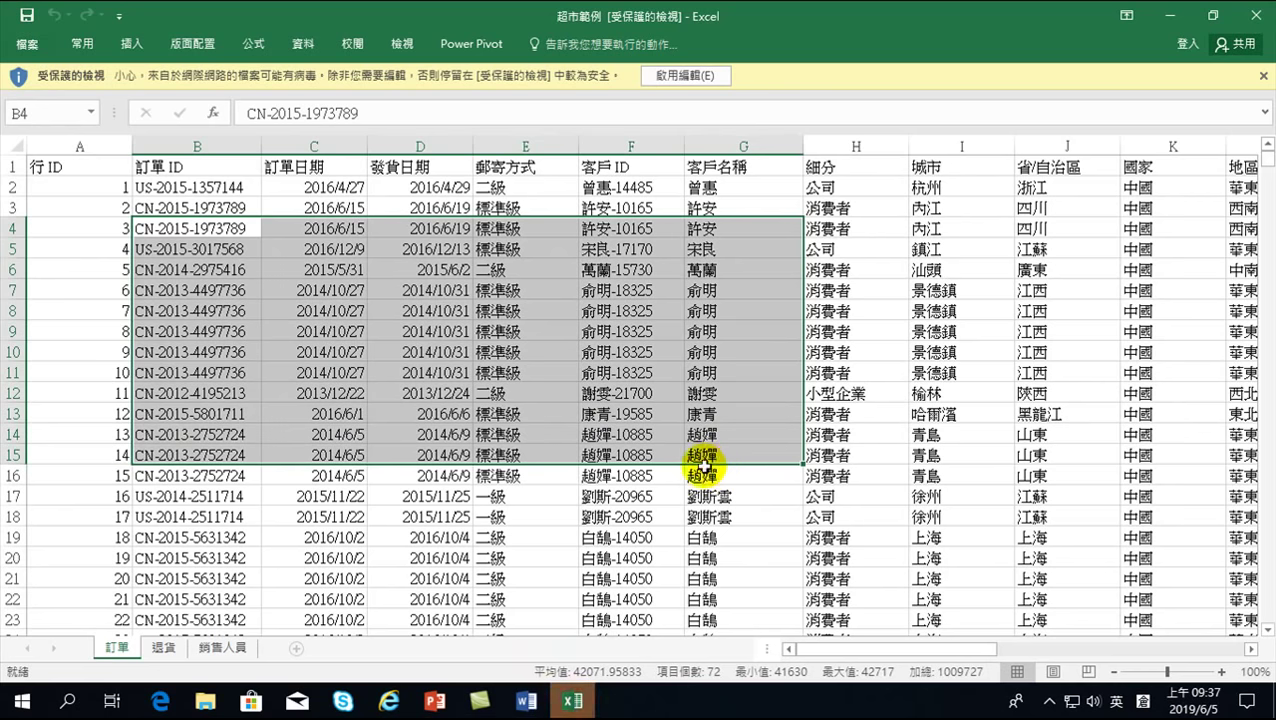
right_click(546, 316)
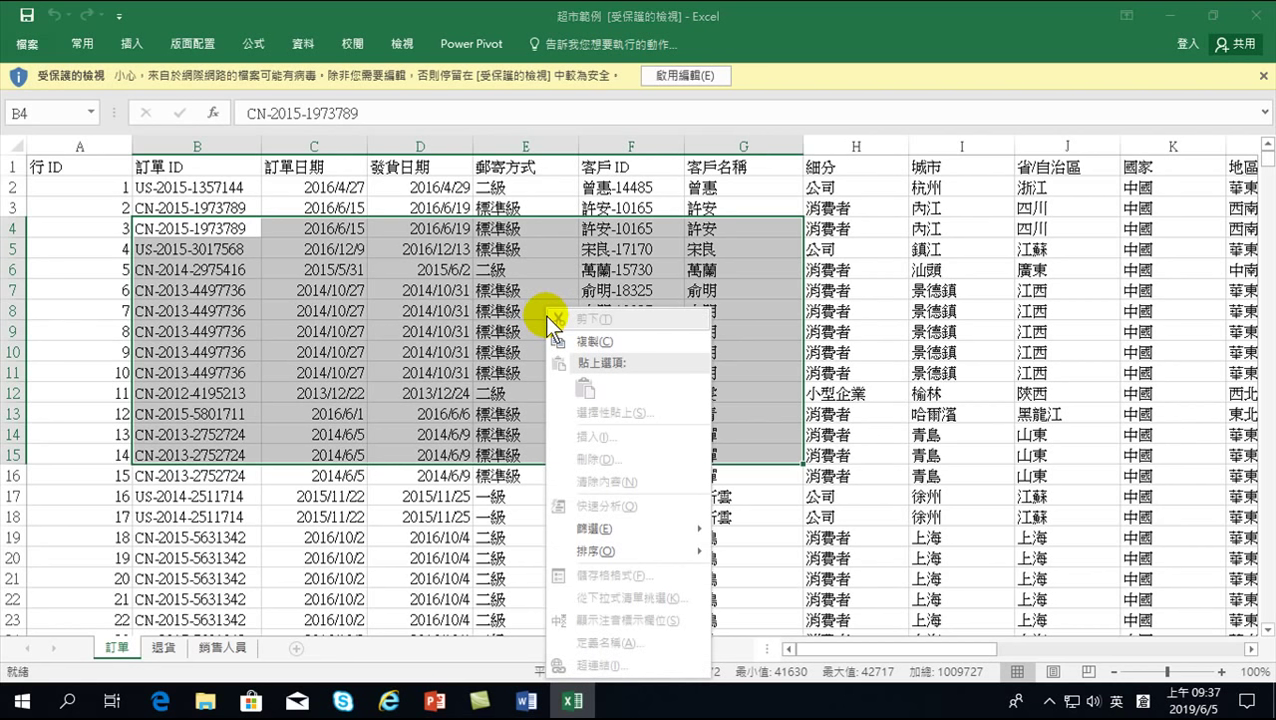
left_click(364, 306)
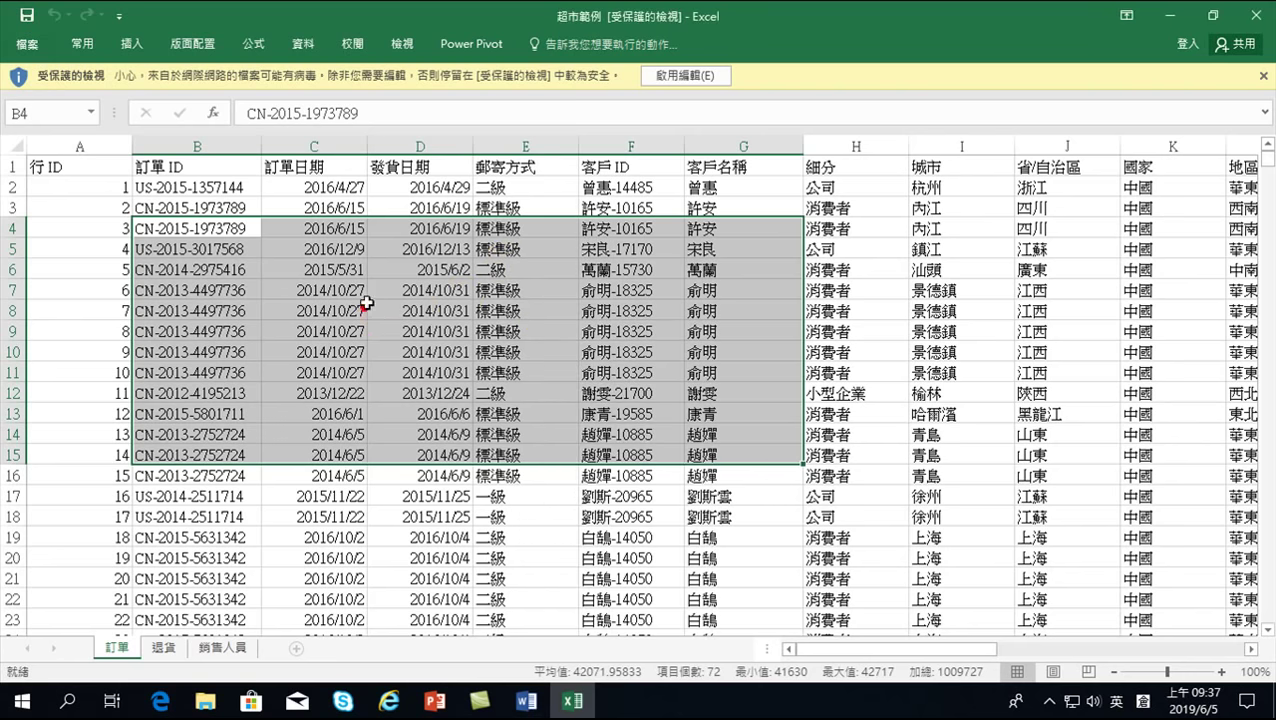
left_click_drag(378, 326, 378, 312)
Step: Enable editing on 超市範例 with 啟用編輯, then close the Excel window
left_click(525, 210)
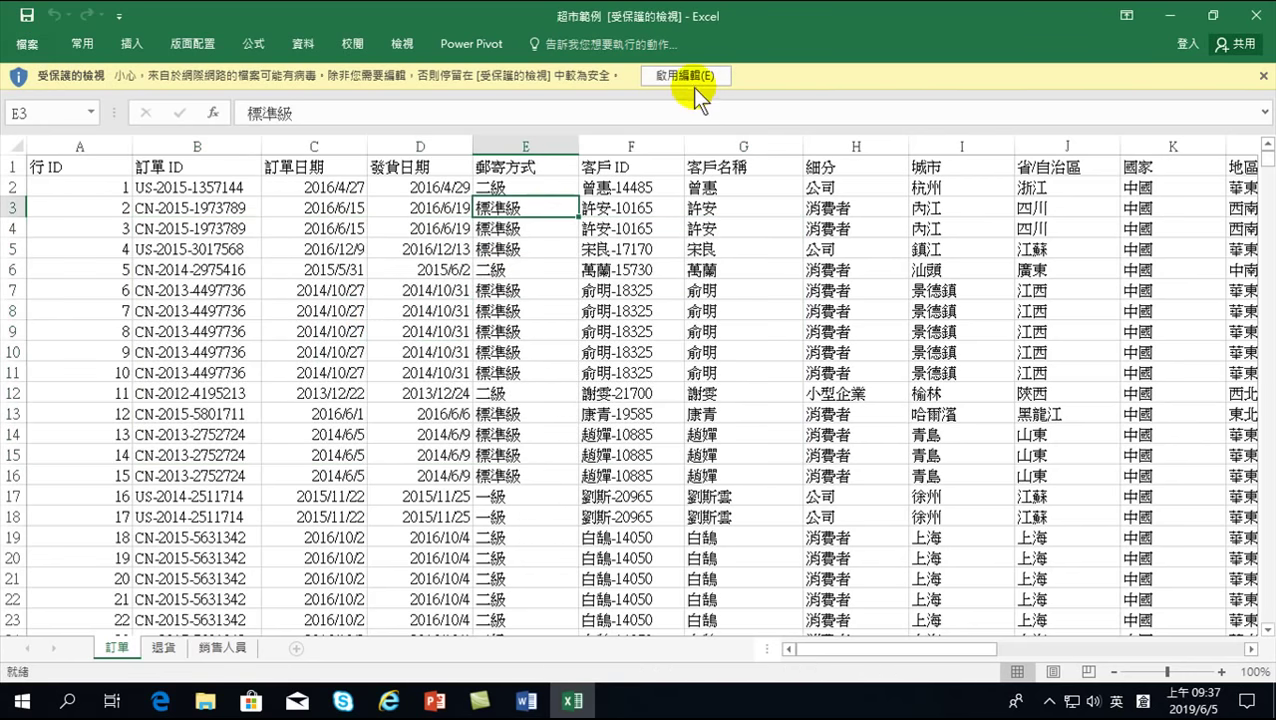
left_click(680, 77)
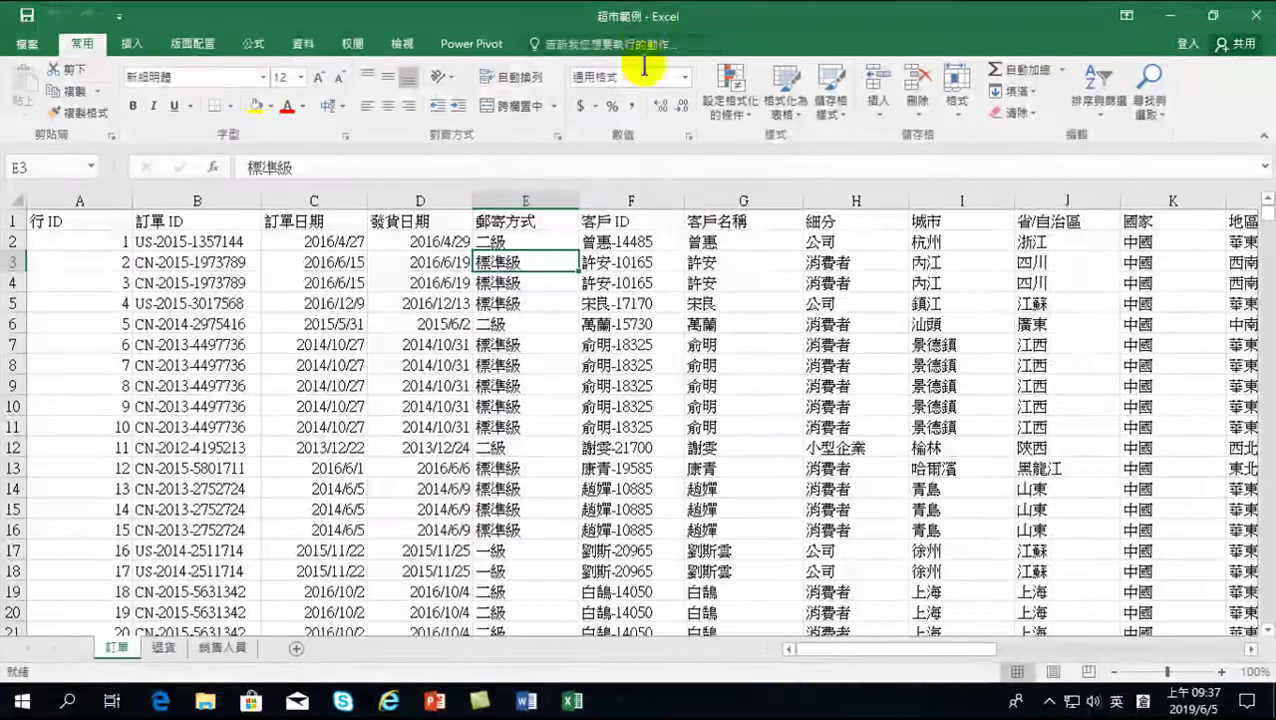
left_click(1257, 16)
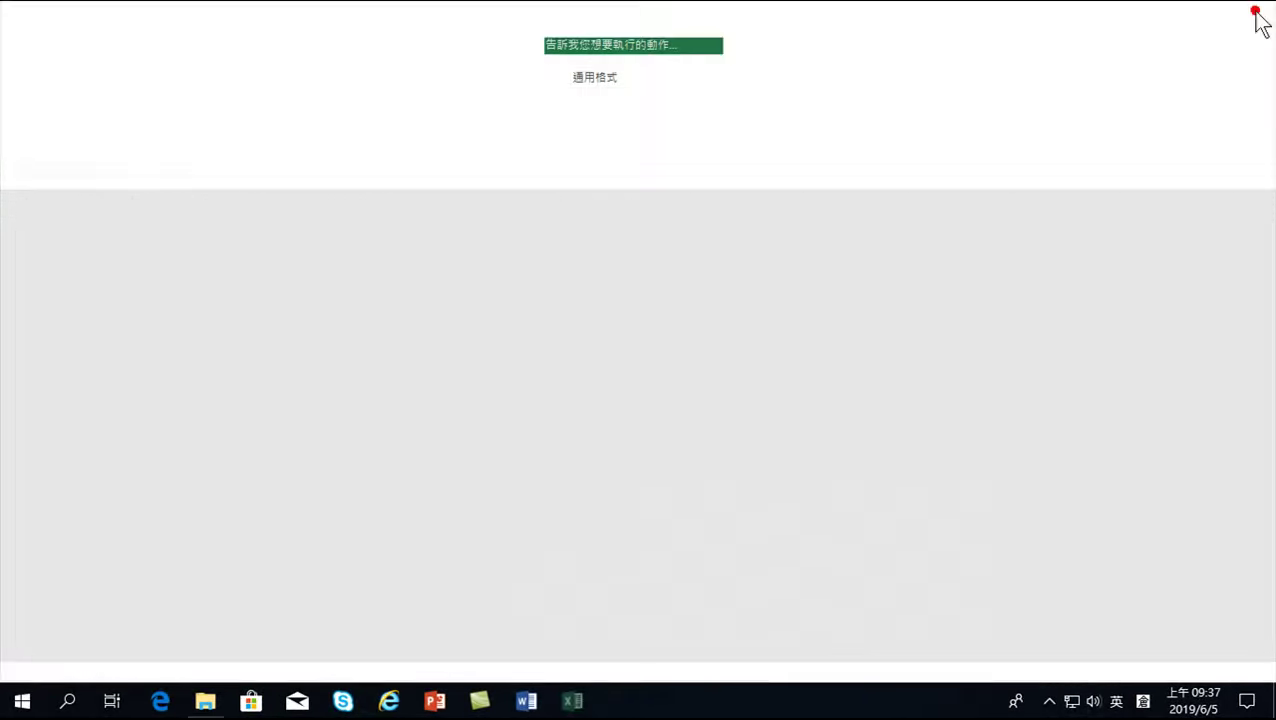
Step: Reopen 超市範例 from File Explorer to edit its 訂單 sheet in Excel
double_click(320, 121)
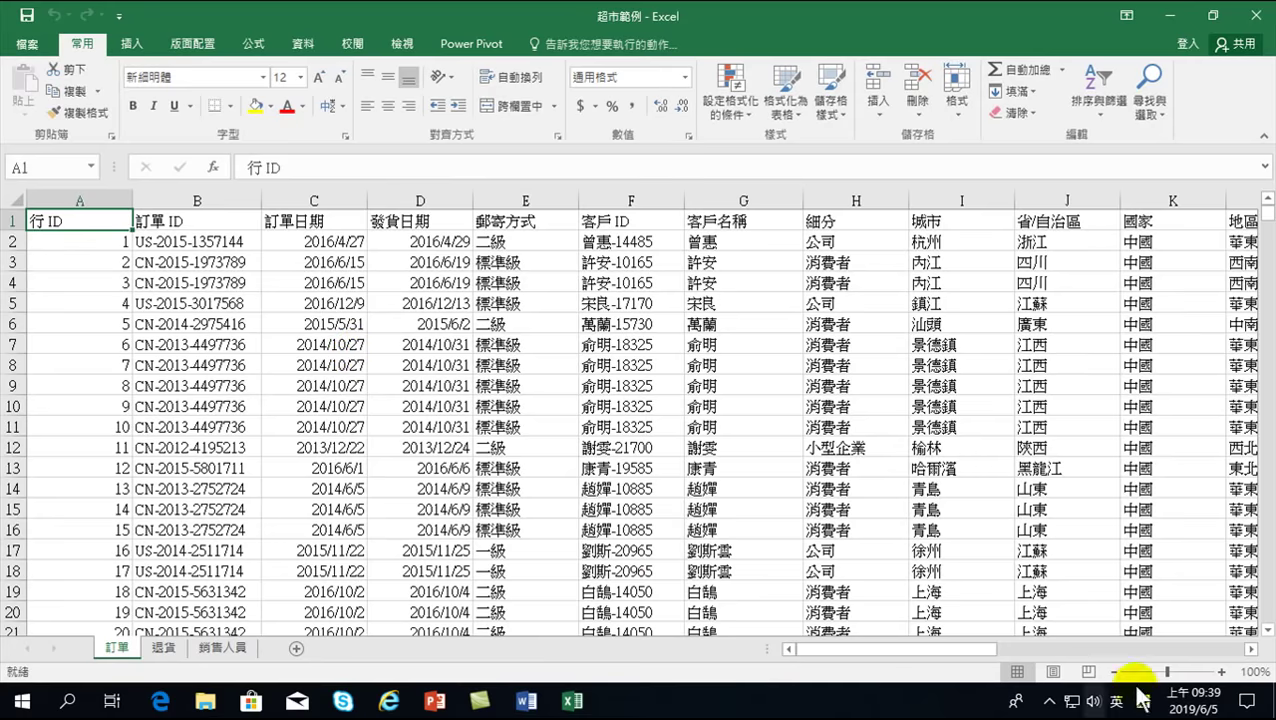
Step: Scroll the 訂單 sheet right to show columns L through U, 地區 to 利潤
left_click(947, 652)
left_click_drag(947, 652, 1200, 660)
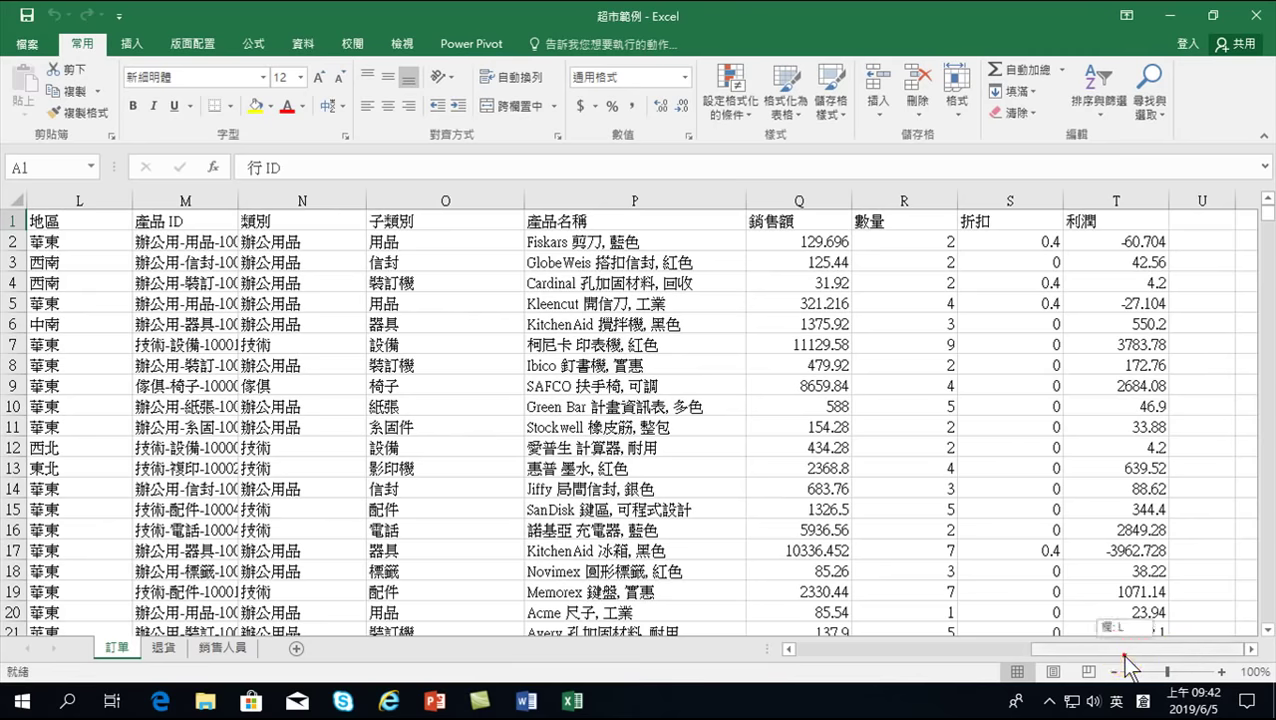
Step: Scroll back to column A and select the whole 行 ID column to see its status-bar statistics
left_click_drag(1125, 650, 845, 655)
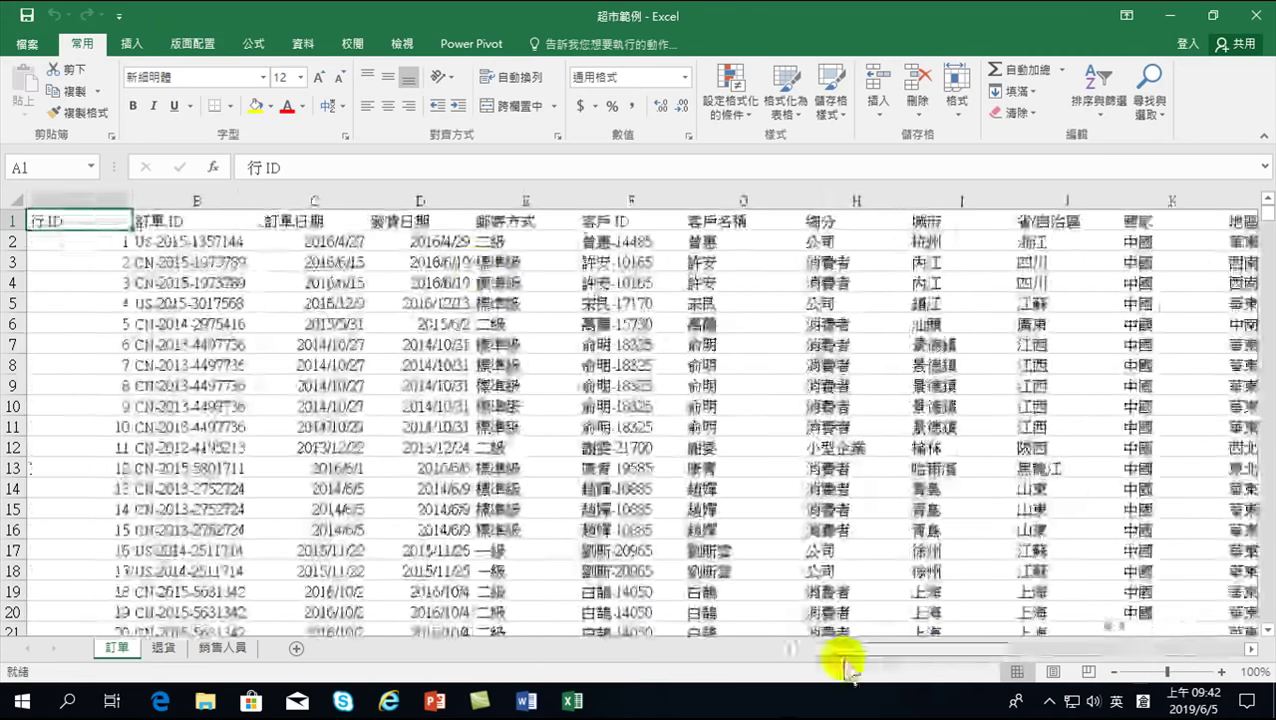
left_click(90, 200)
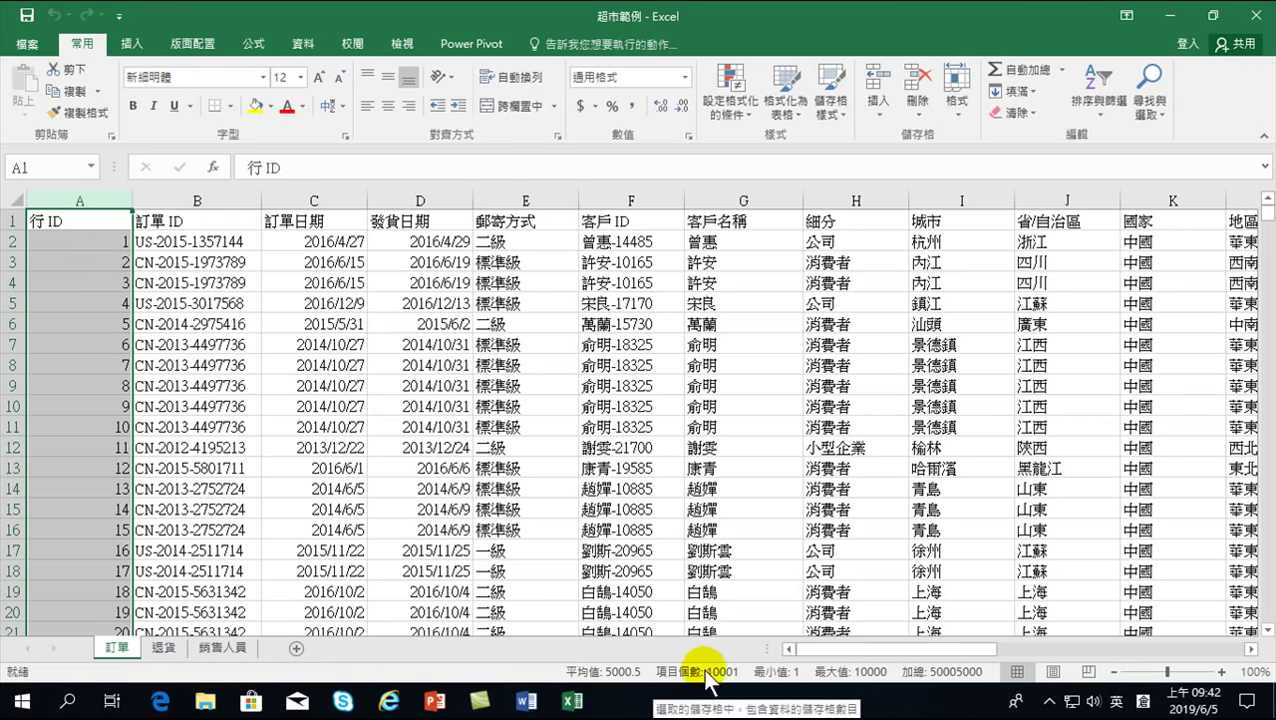
Step: Remove the minimum and maximum from the status-bar summary, then reselect the 行 ID column
right_click(826, 676)
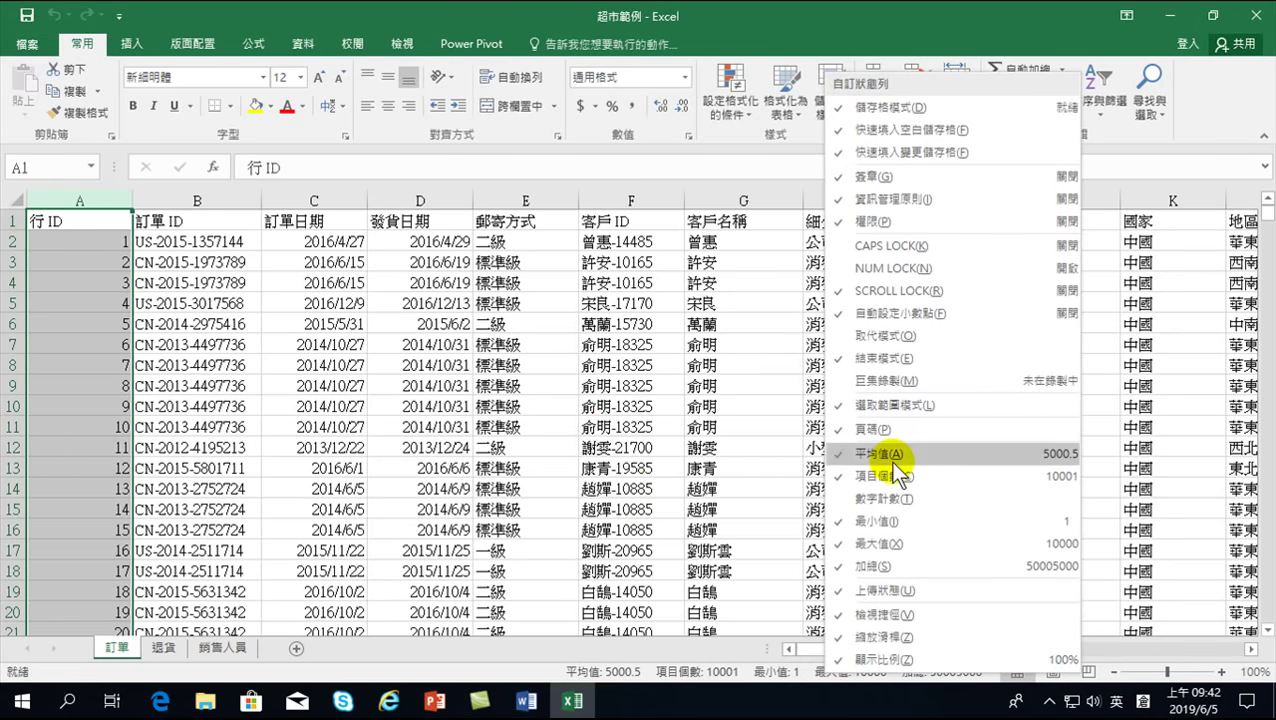
left_click(840, 522)
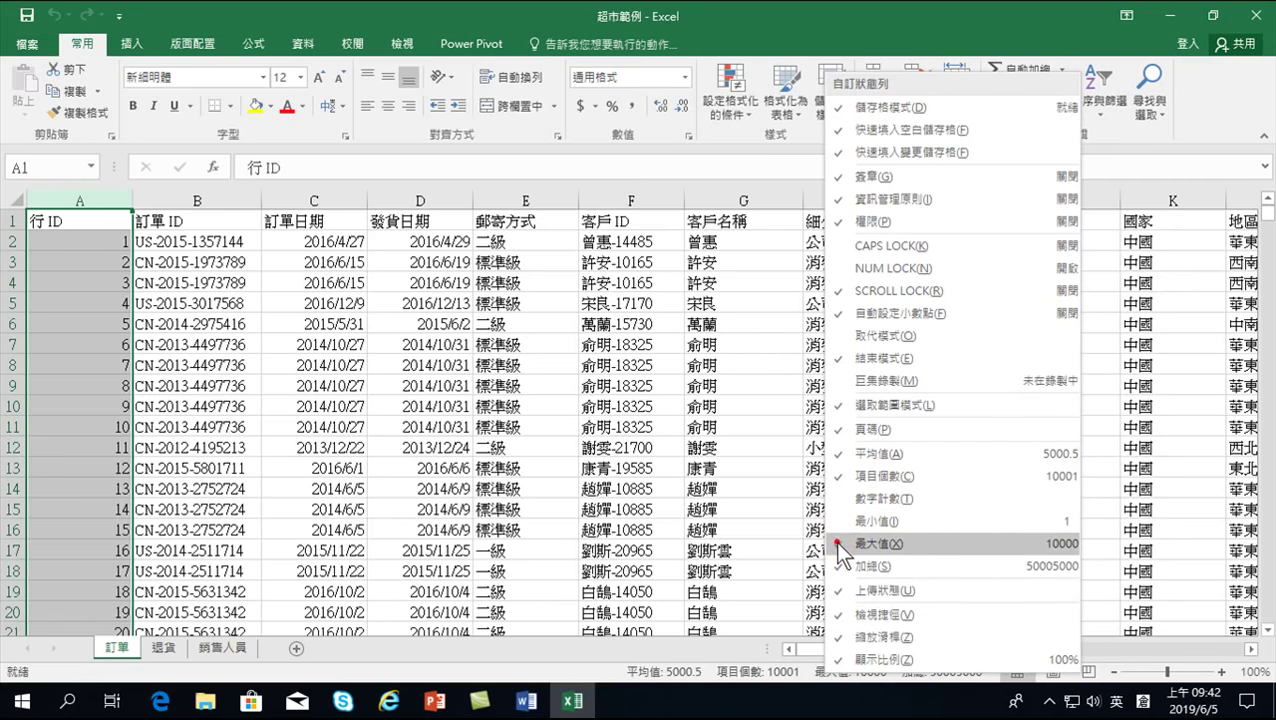
left_click(690, 675)
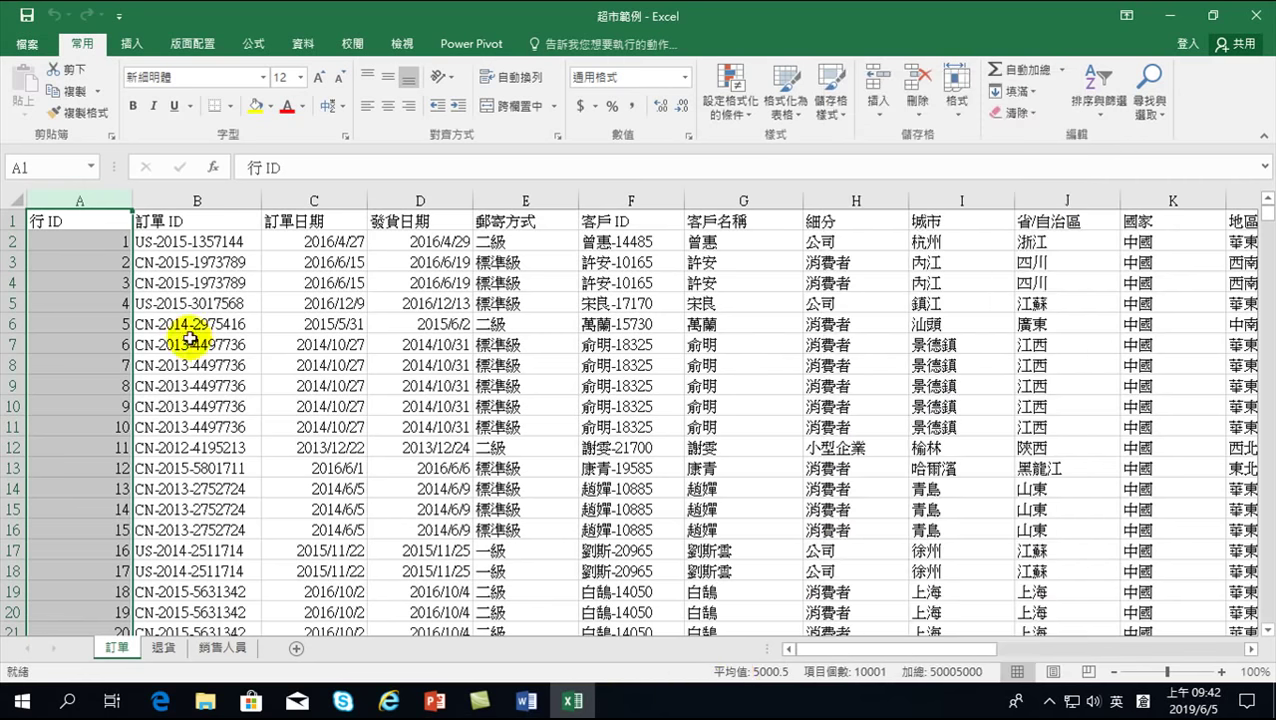
left_click(76, 200)
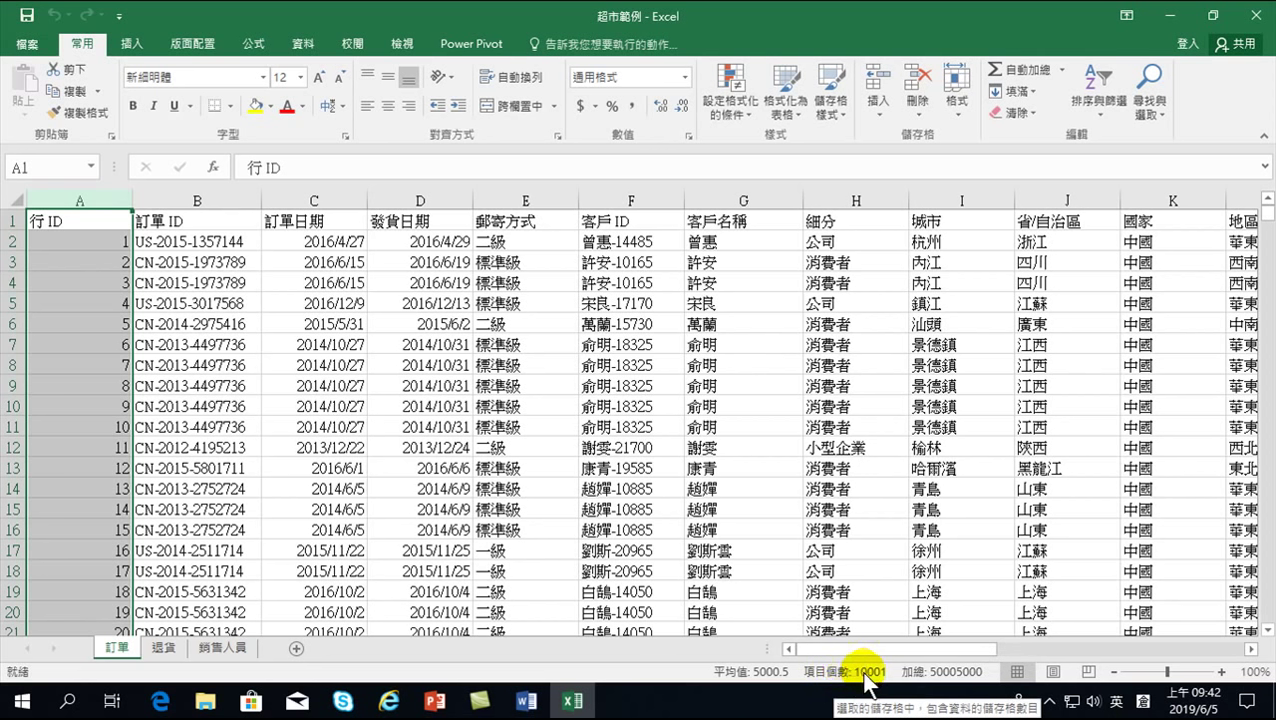
Step: Turn 最小值 and 最大值 back on in the status-bar summary for the 行 ID column
right_click(865, 673)
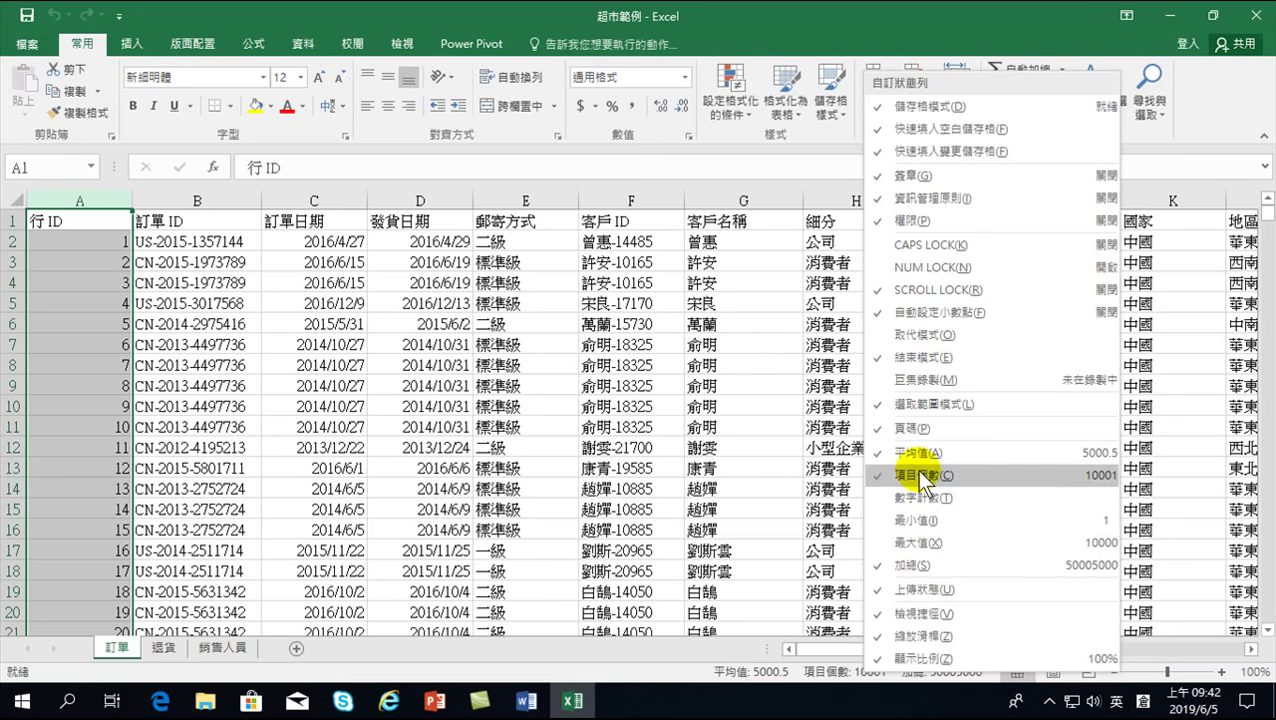
left_click(905, 522)
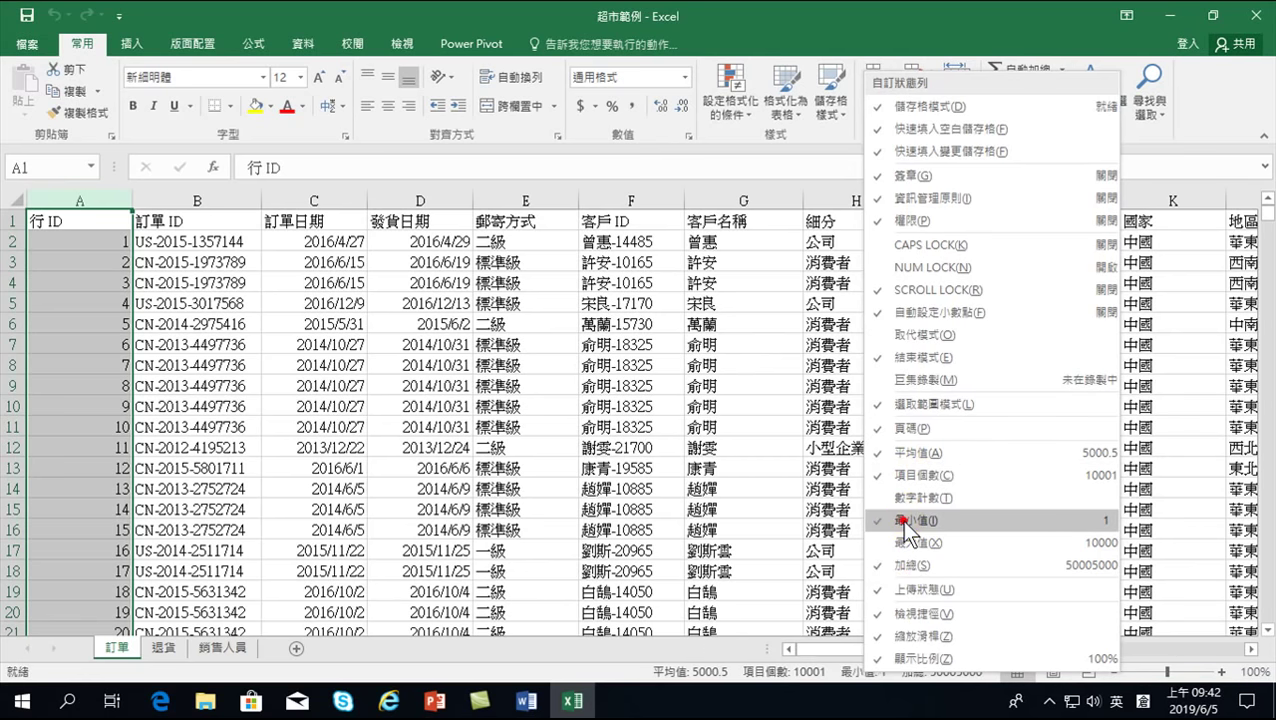
left_click(907, 544)
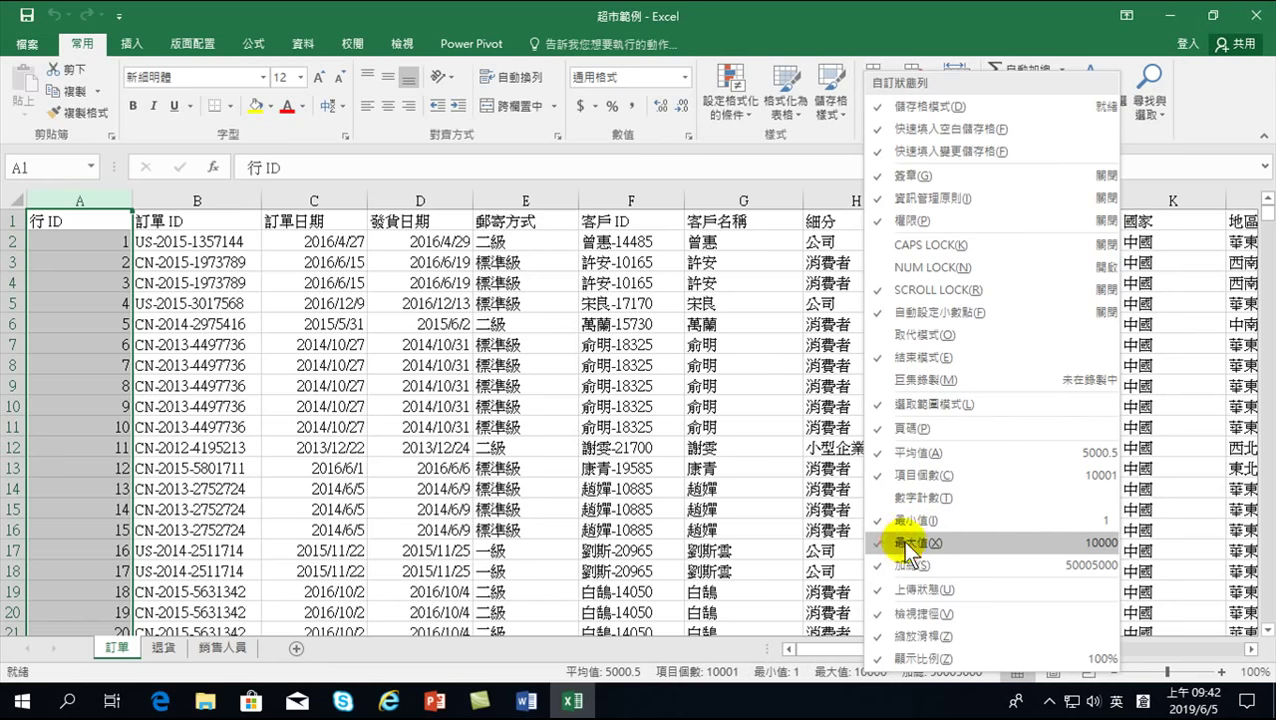
left_click(505, 668)
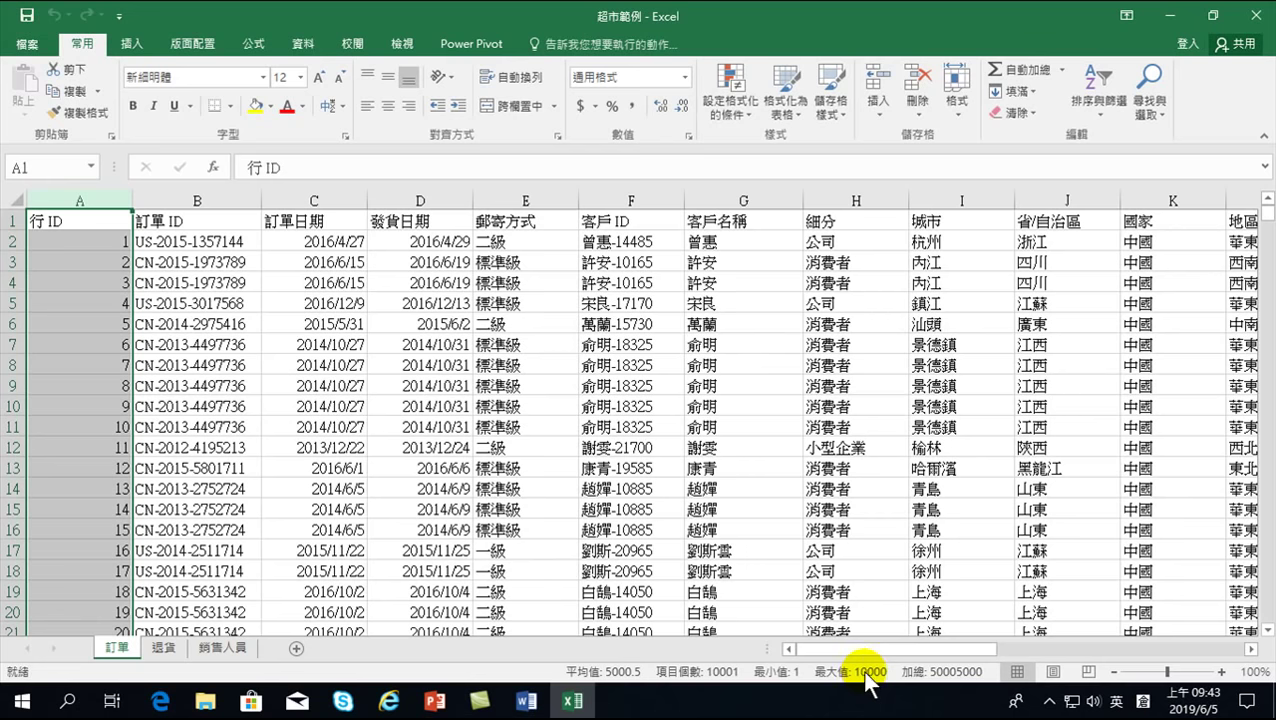
right_click(868, 678)
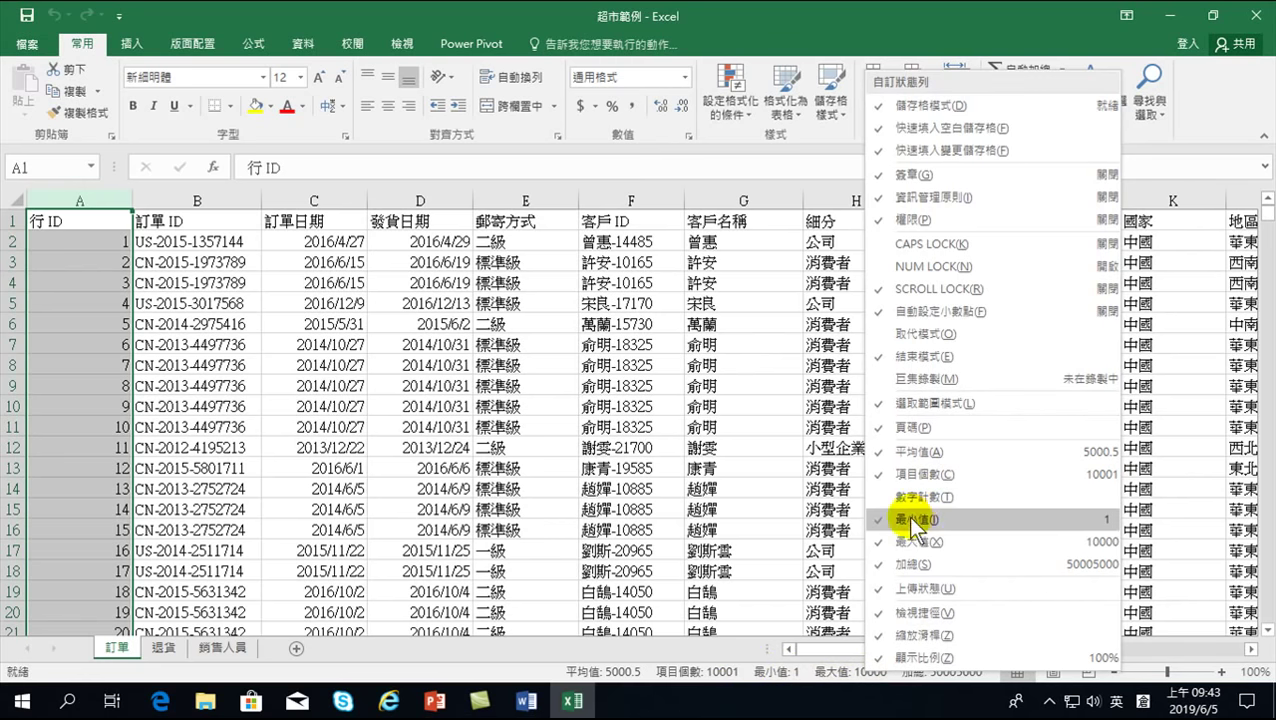
Step: Close the status bar customization menu to return to the 訂單 sheet
left_click(521, 679)
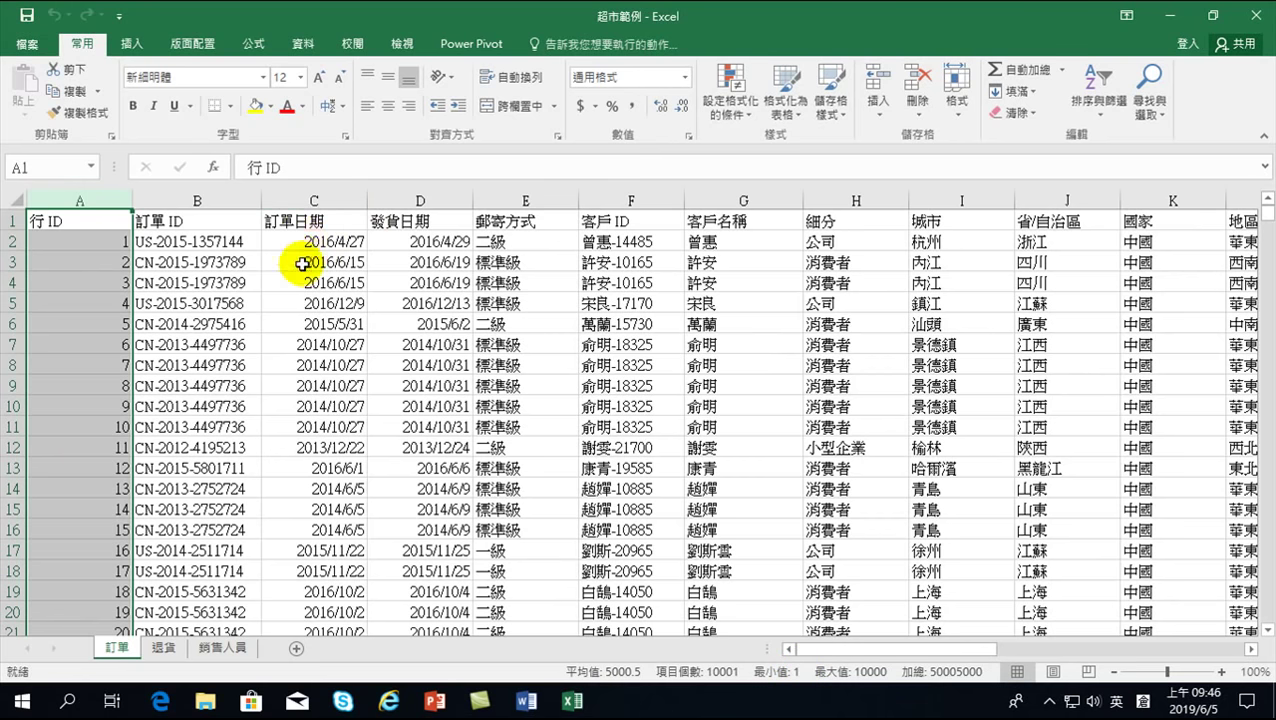
Step: Select the first 訂單日期 cell, C2, and bring up the 排序與篩選 choices
left_click(307, 241)
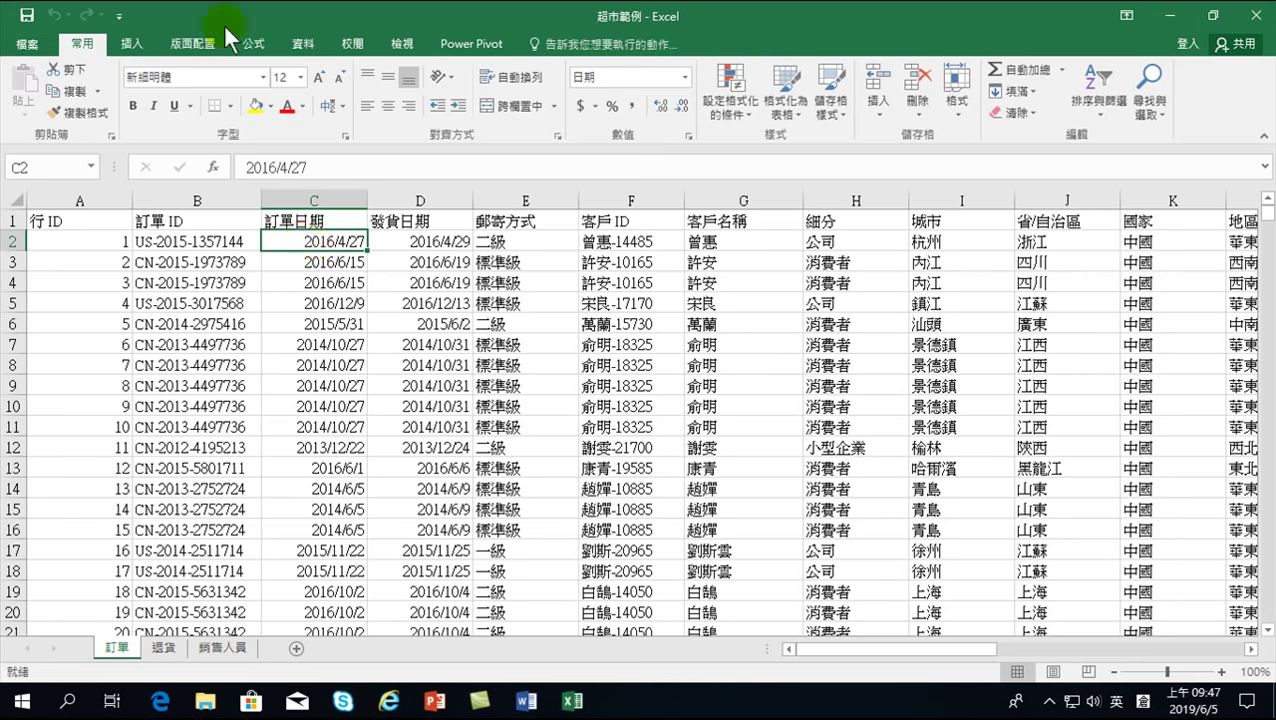
left_click(1097, 90)
Step: Sort the orders by 訂單日期 oldest first, confirming row 10001 ends at 2016/12/30
left_click(1128, 137)
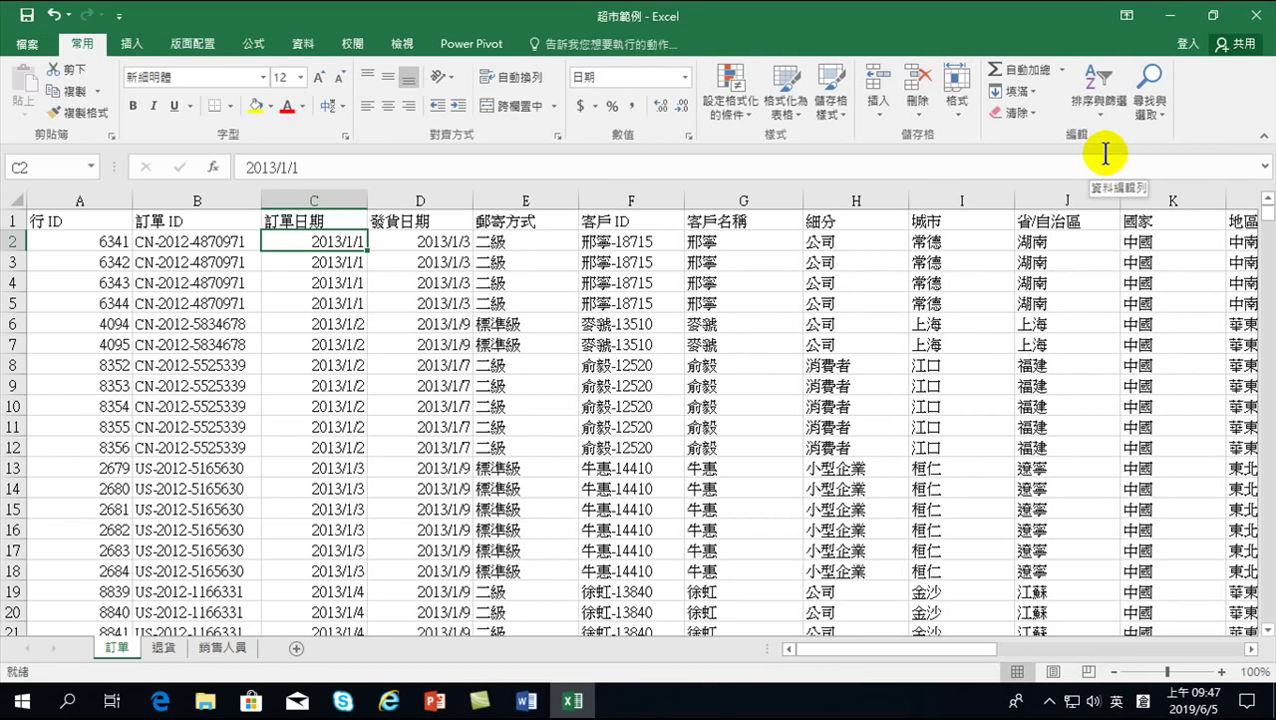
key("End")
key("Down")
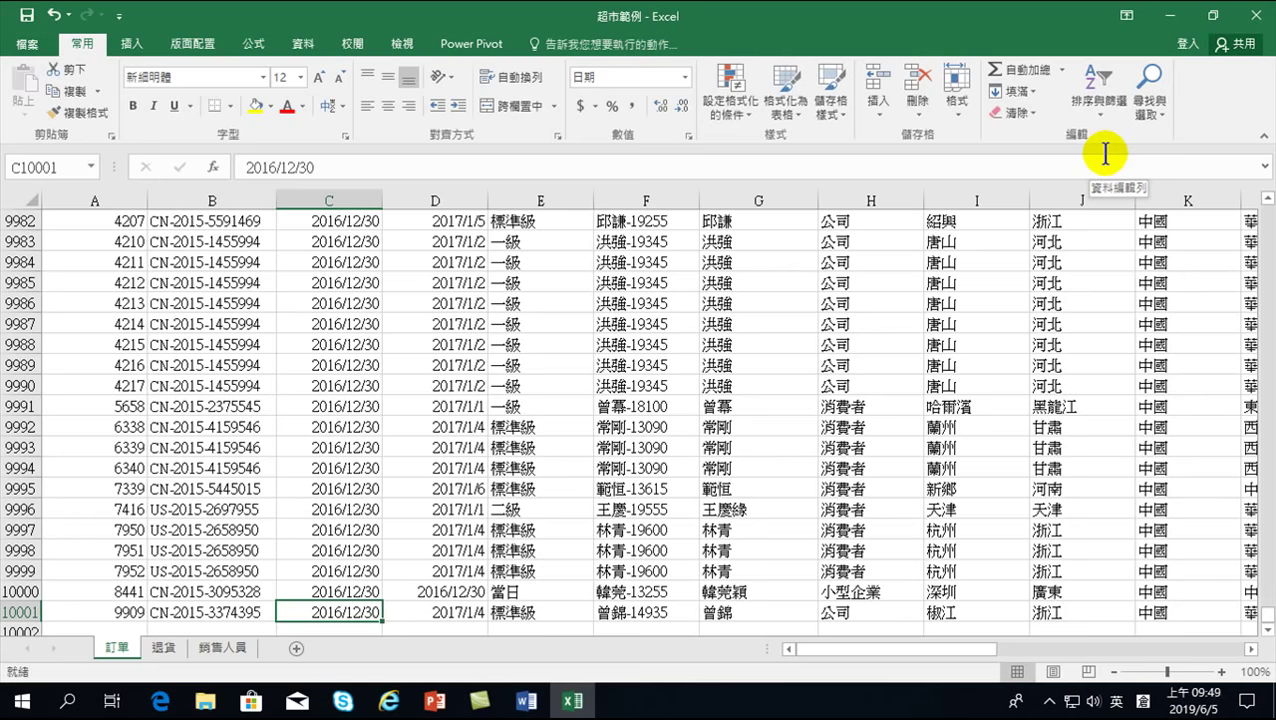
key("ctrl+Home")
Step: Select C2 in the date-sorted 訂單日期 column and bring up the 排序與篩選 choices again
left_click(305, 243)
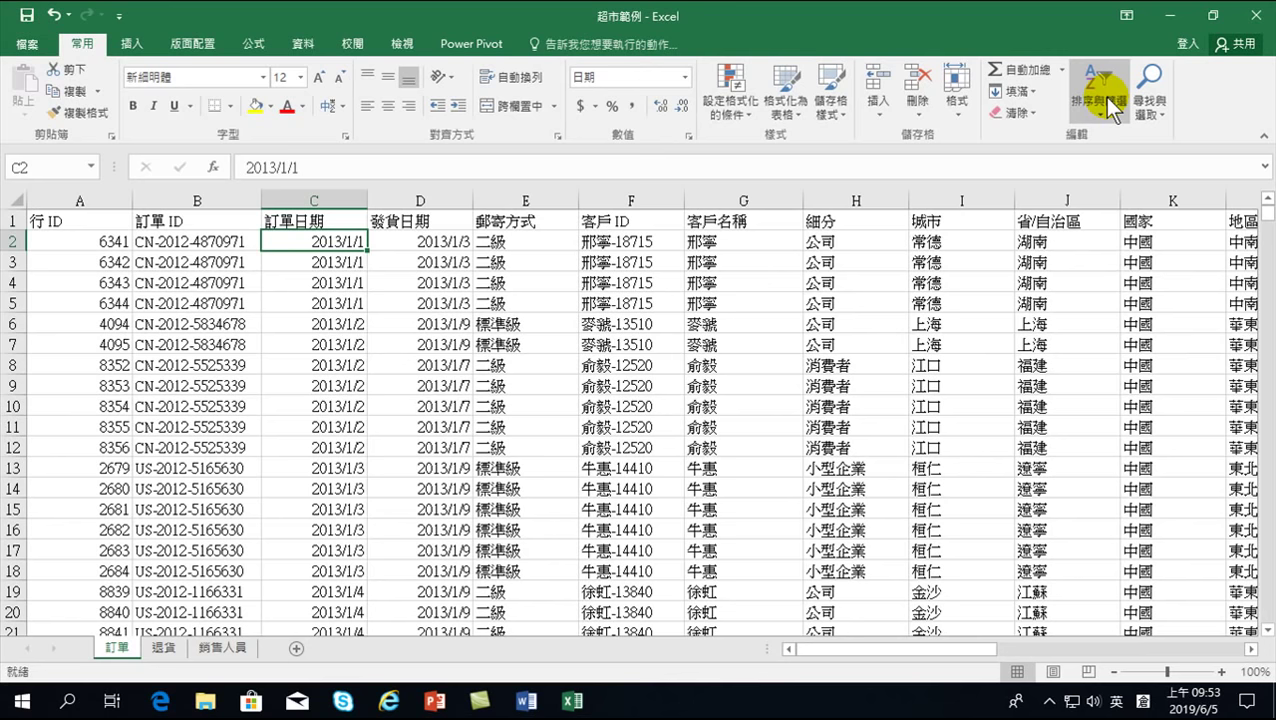
left_click(326, 241)
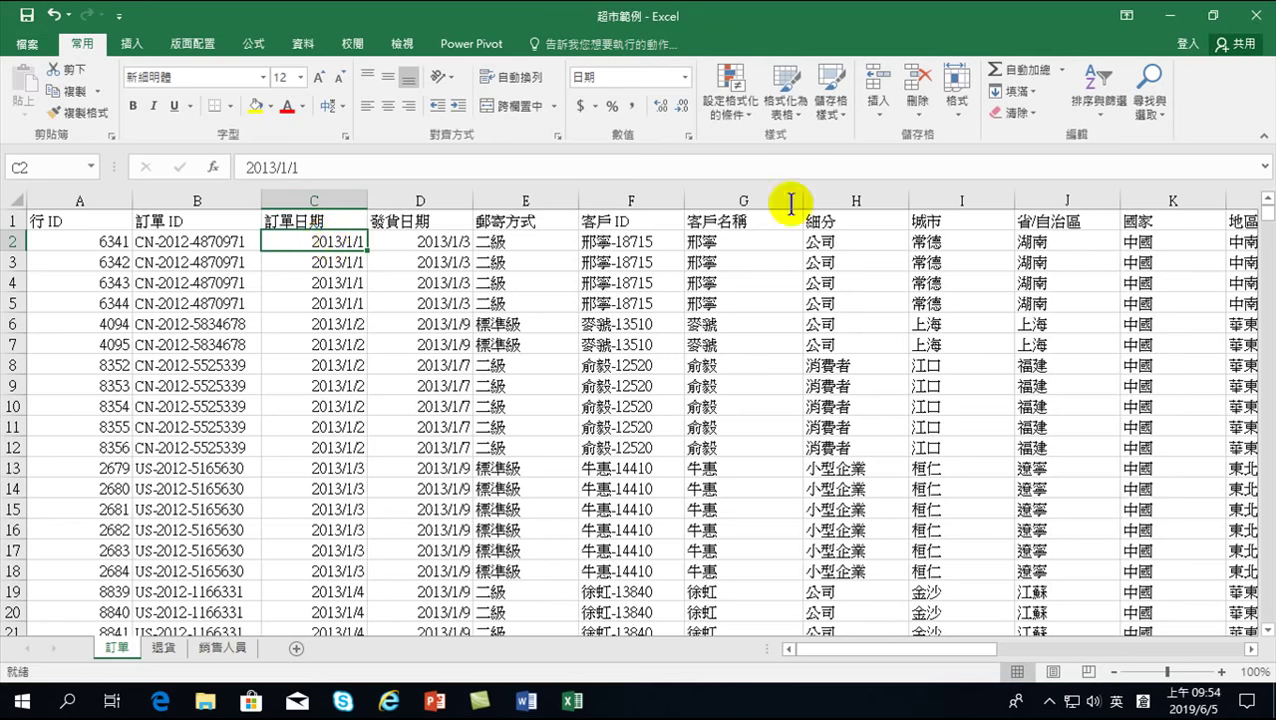
left_click(1100, 92)
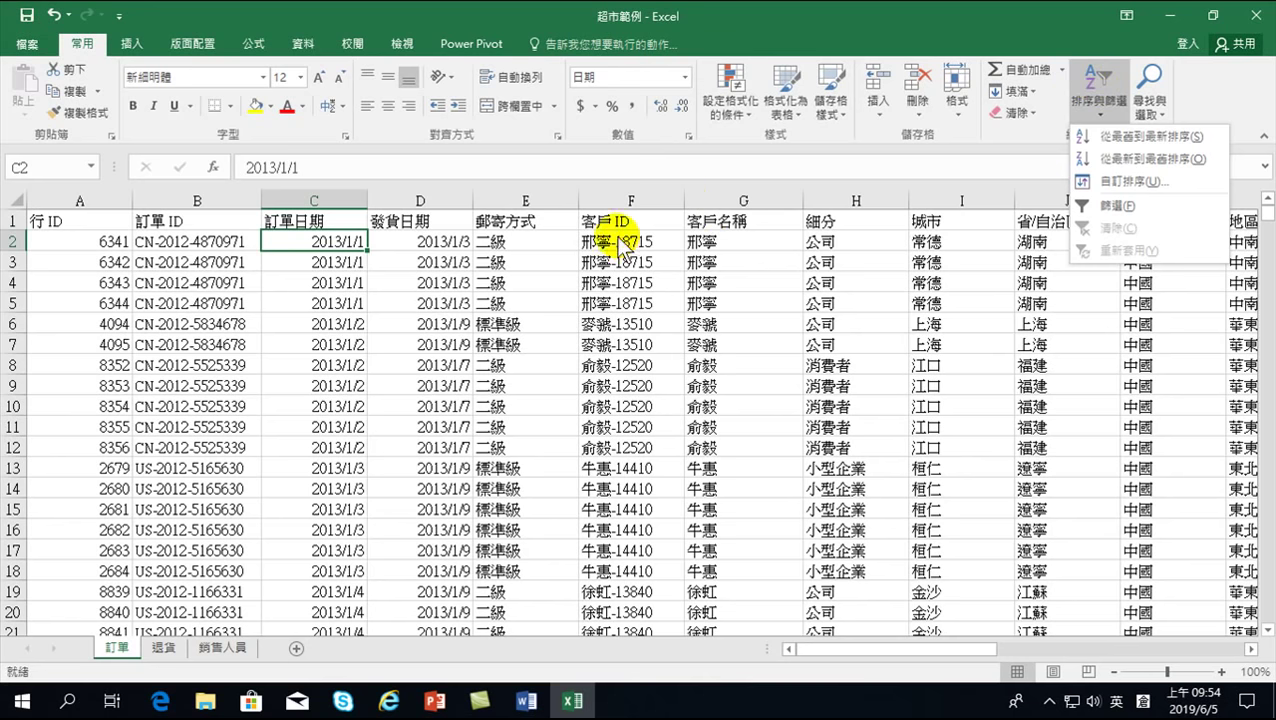
Step: Dismiss the sort choices without sorting and select the first customer name in G2
left_click(704, 246)
left_click(707, 242)
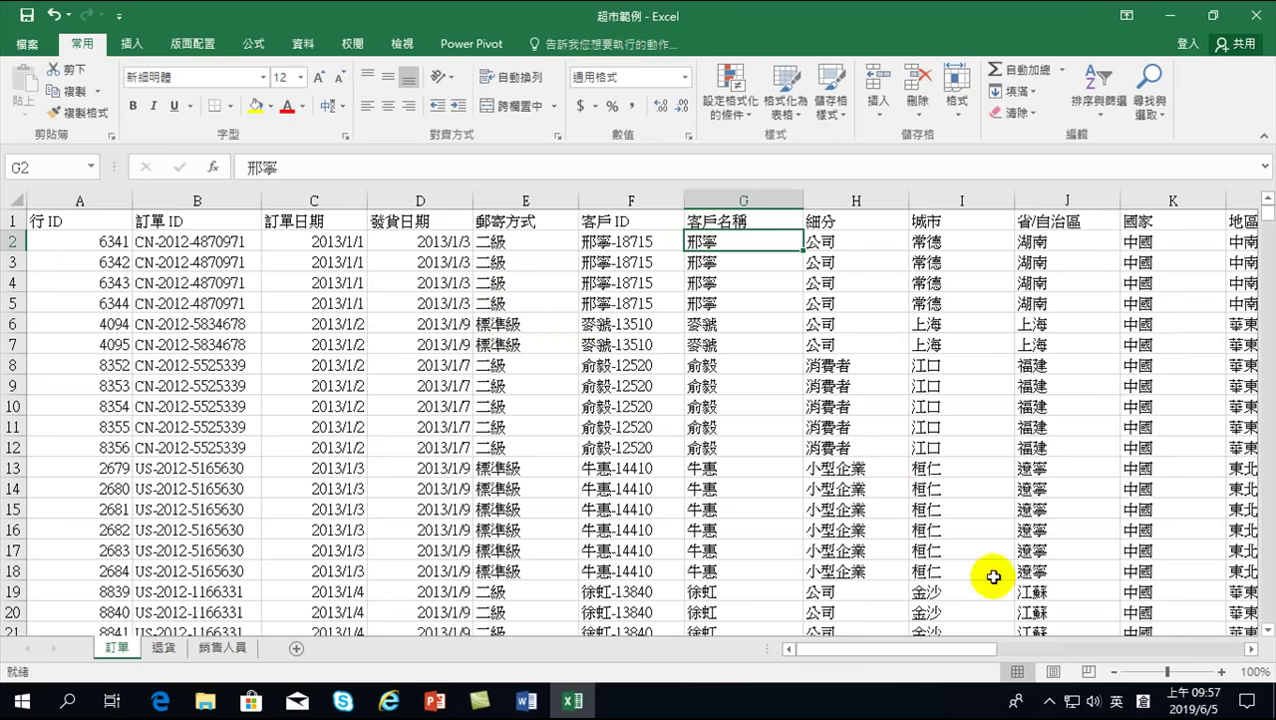
Step: Add the header 星期 in cell U1, beside the 利潤 column
left_click_drag(910, 650, 1225, 627)
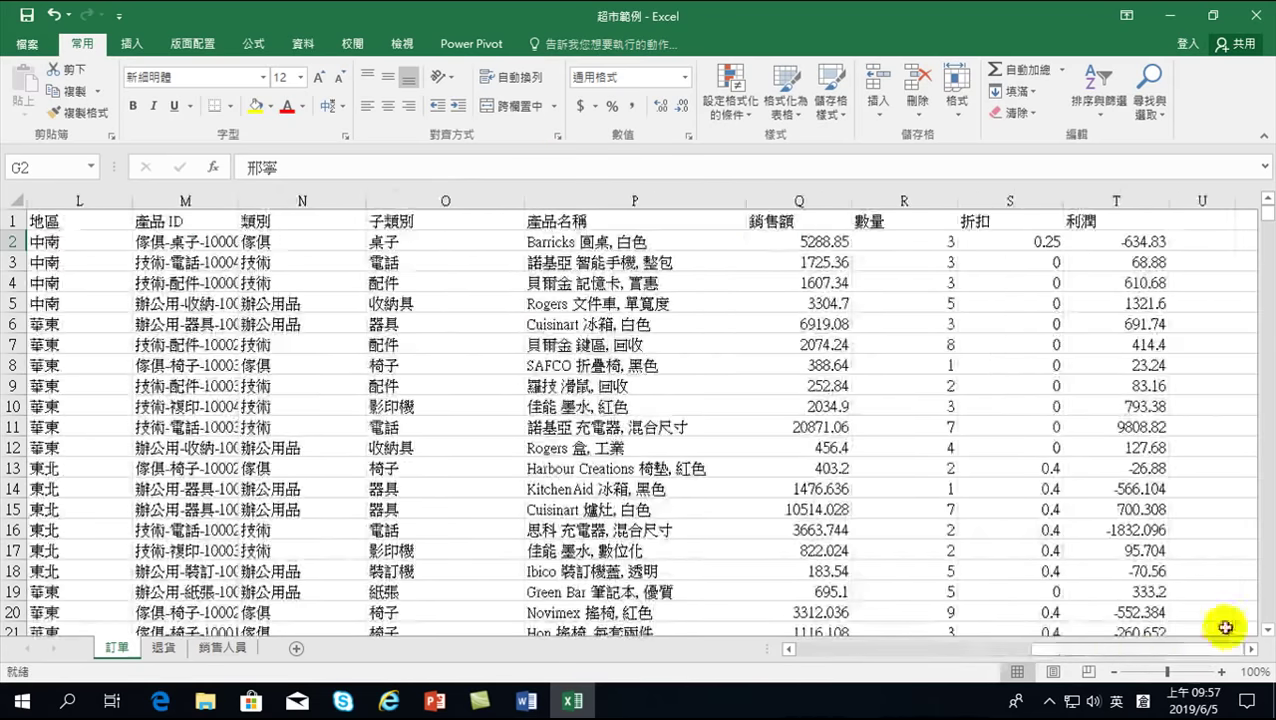
left_click(1186, 222)
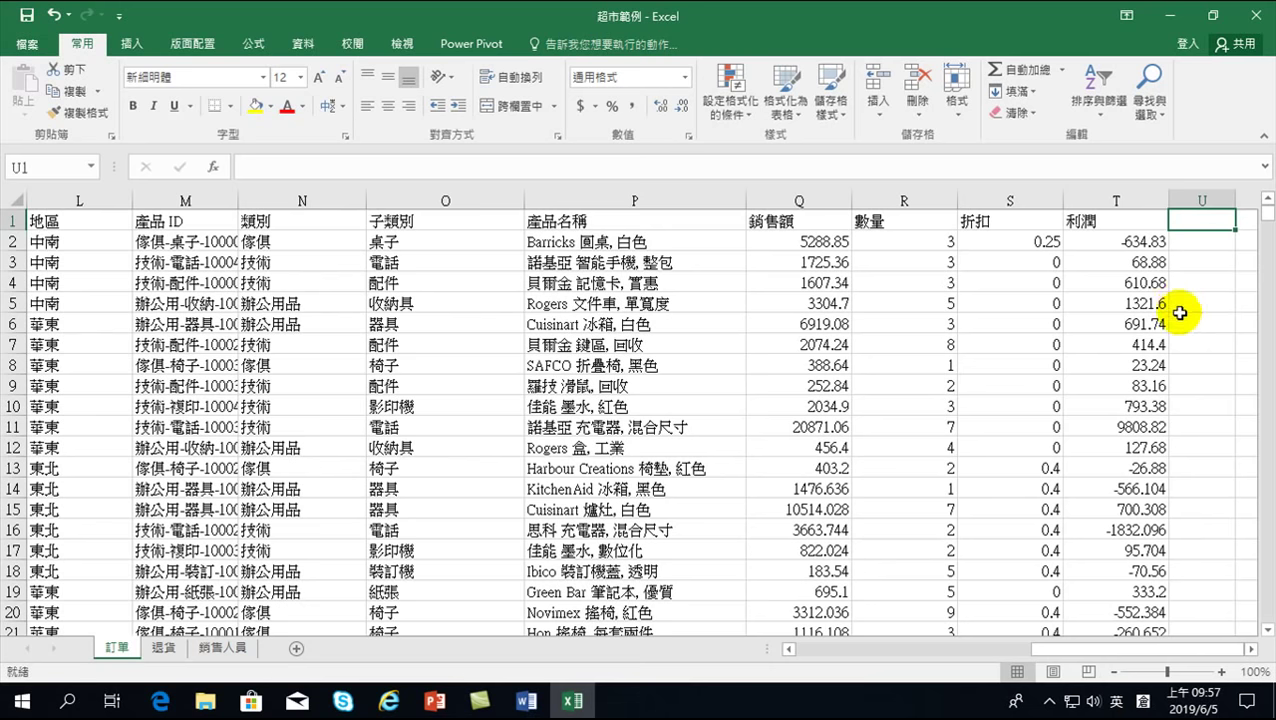
key("shift")
type("量期")
key("Return")
key("Return")
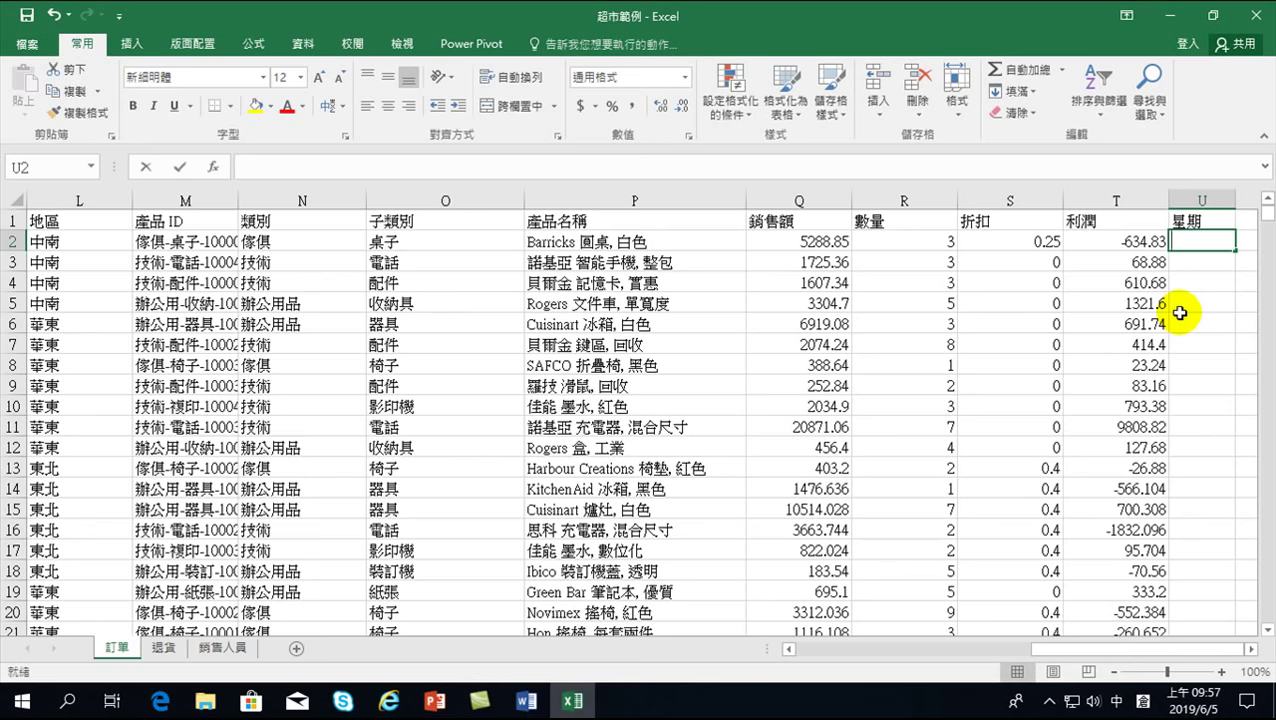
type("=")
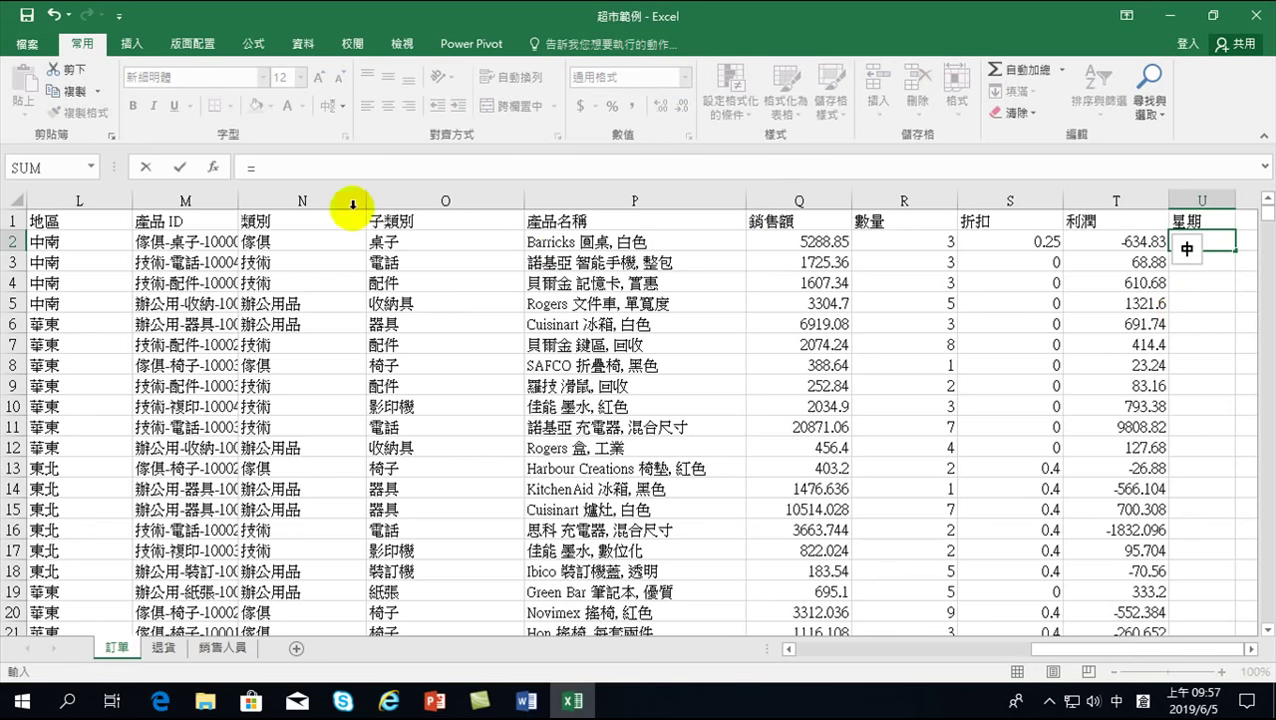
Step: Start a WEEKDAY formula in U2 using order date C2 as its date
key("shift")
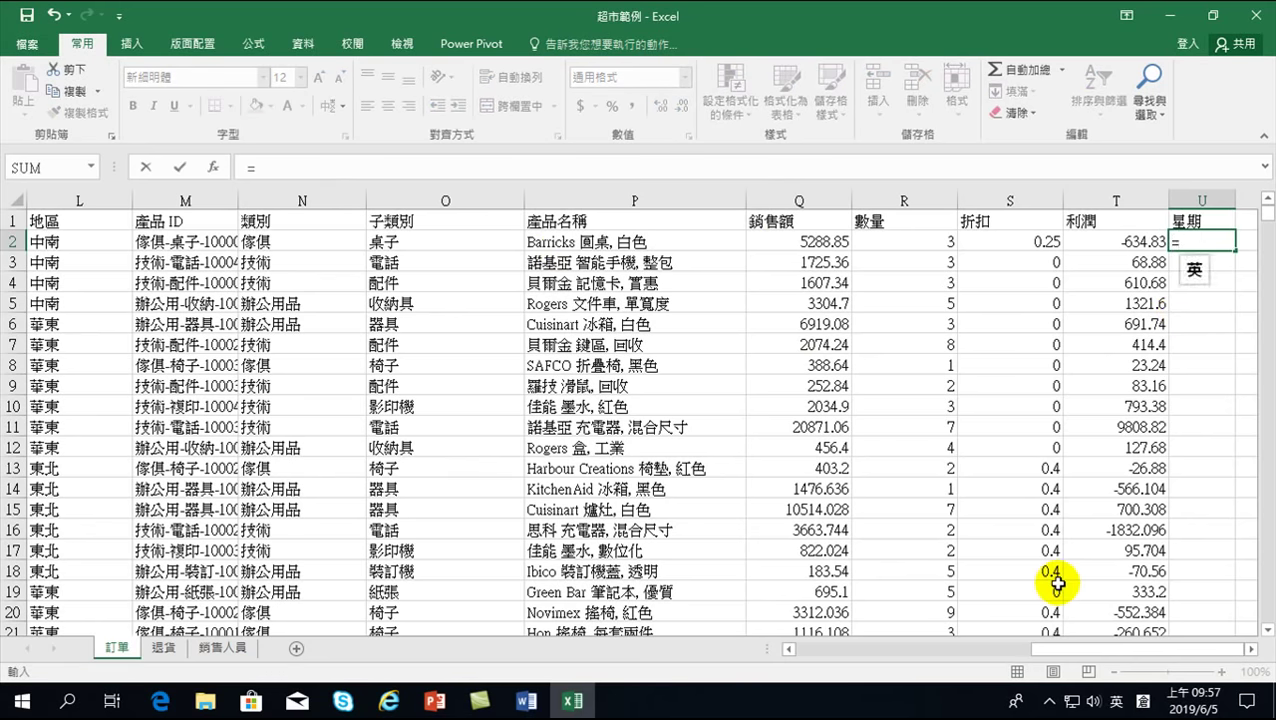
type("w")
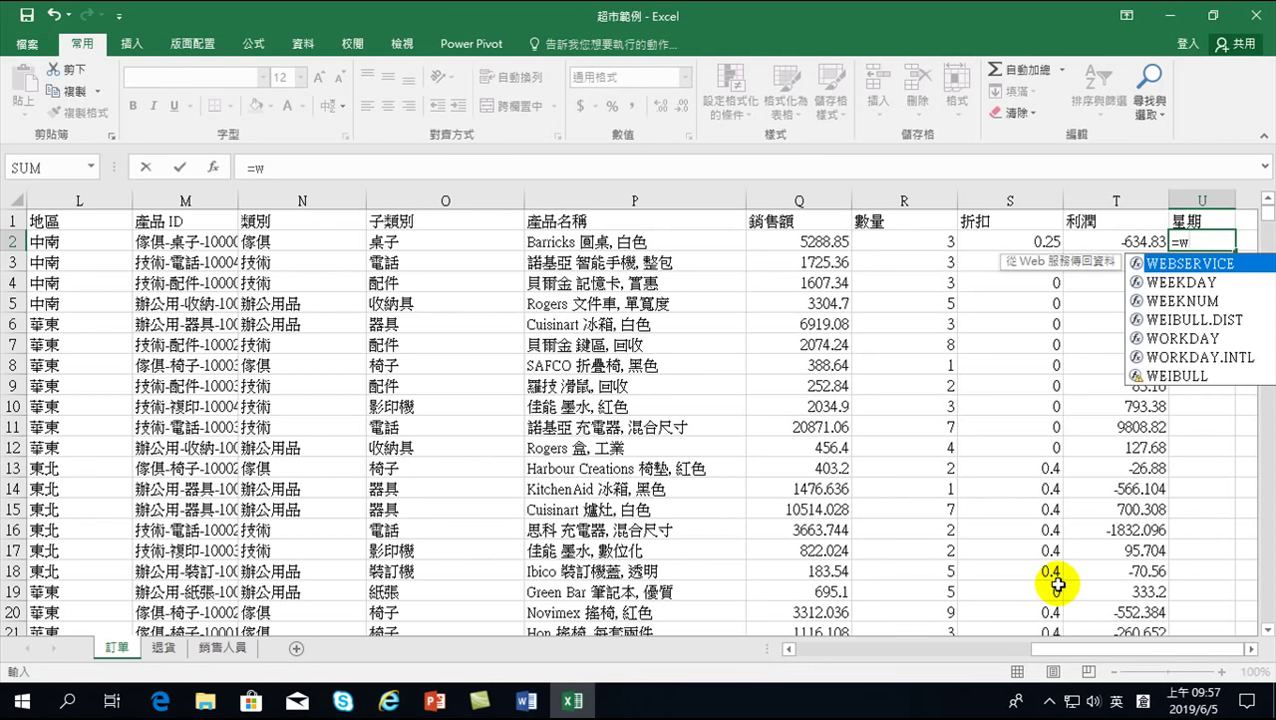
type("e")
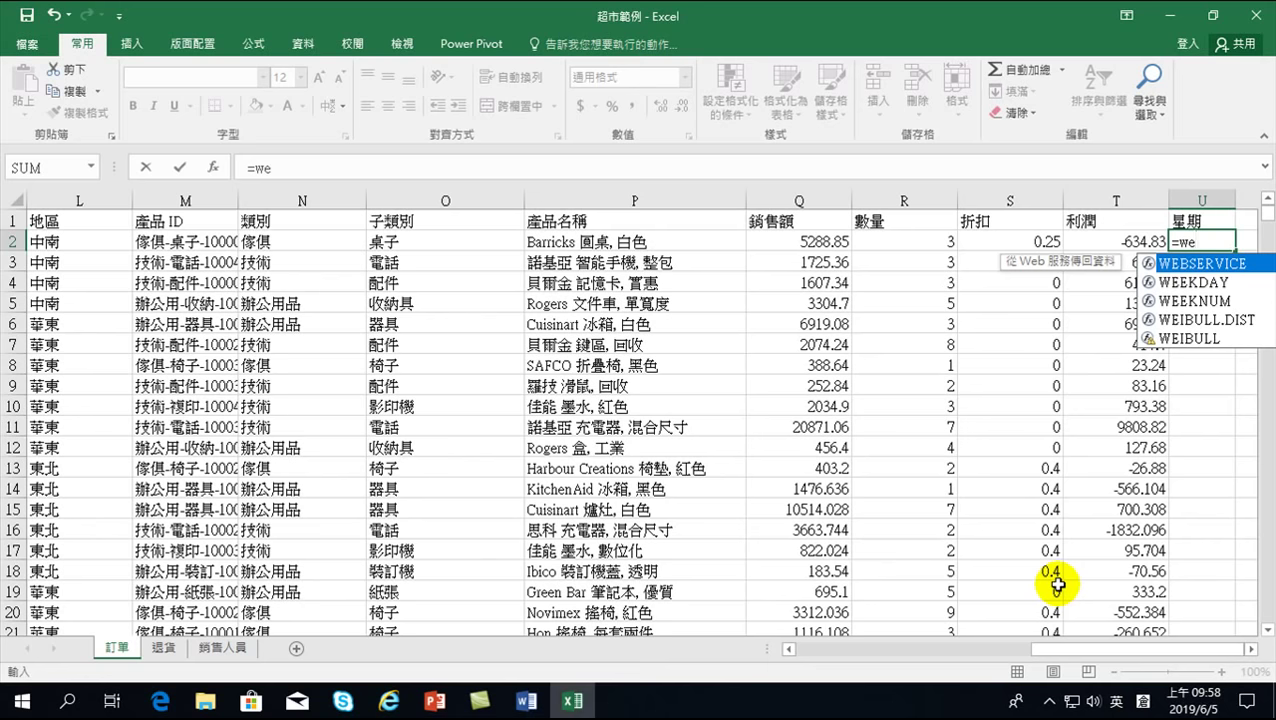
key("Down")
key("Down")
key("Up")
key("Down")
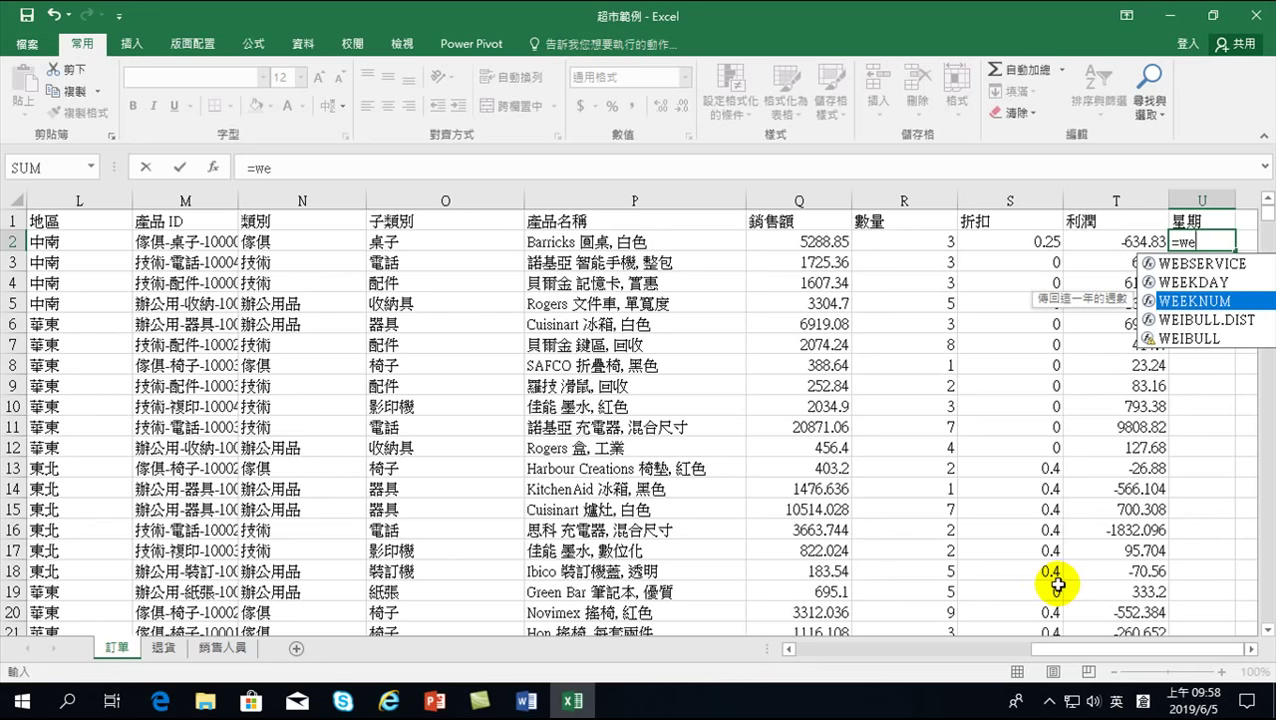
key("Up")
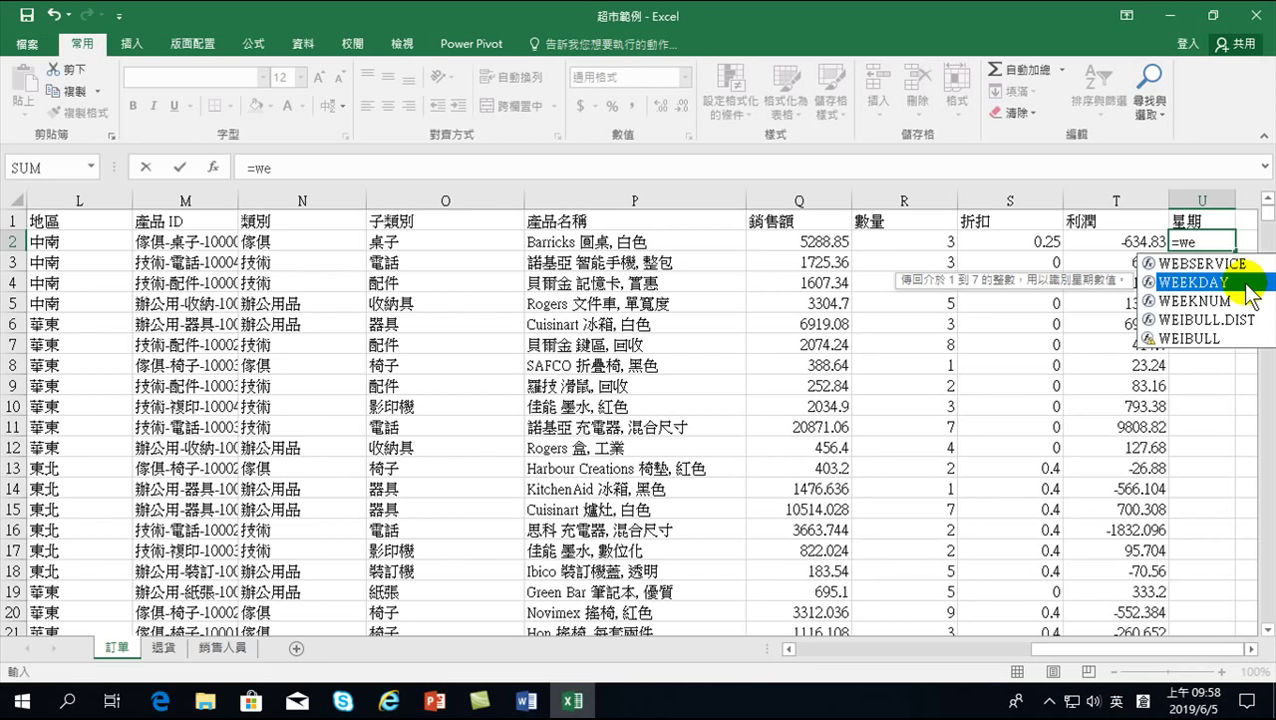
double_click(1245, 283)
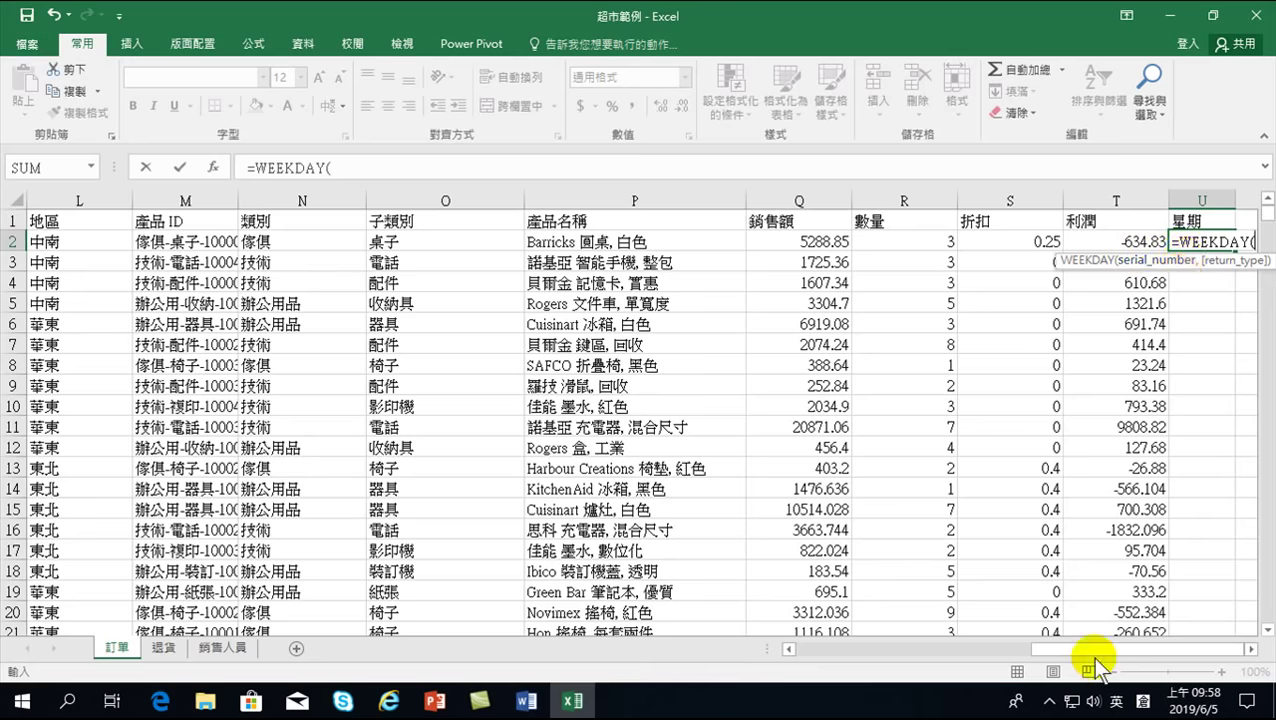
left_click_drag(1097, 648, 832, 650)
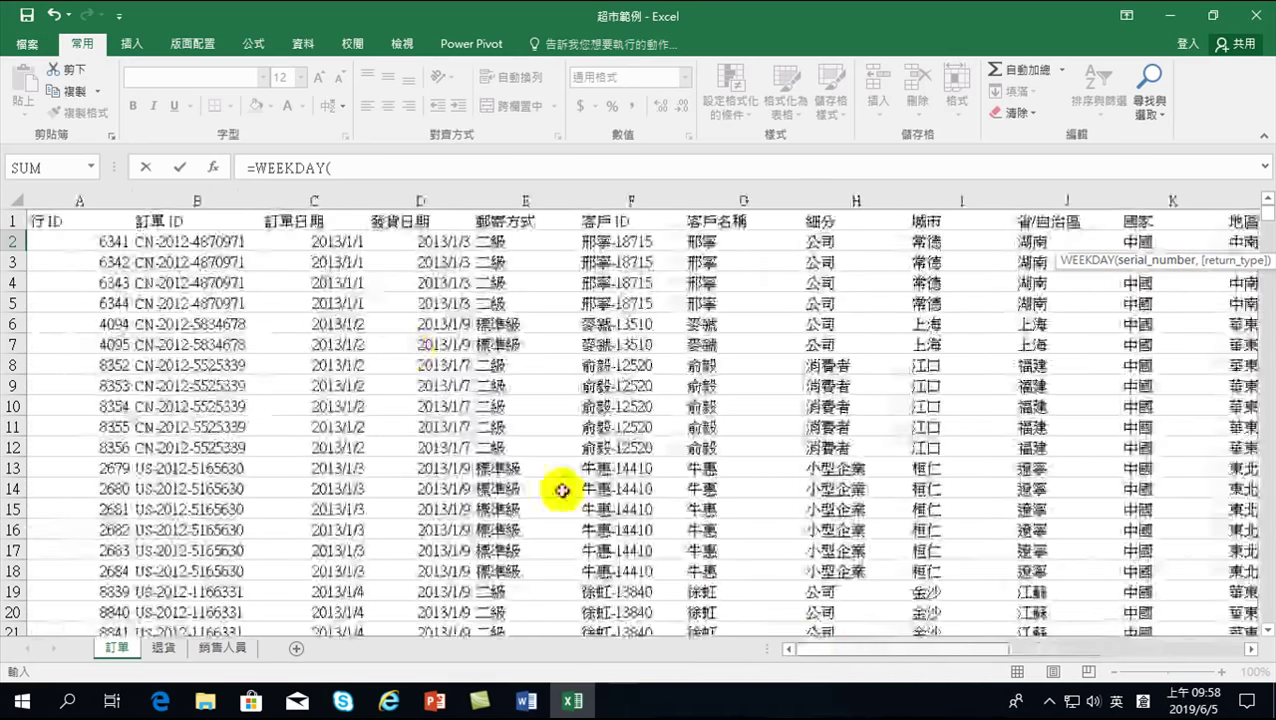
left_click(297, 244)
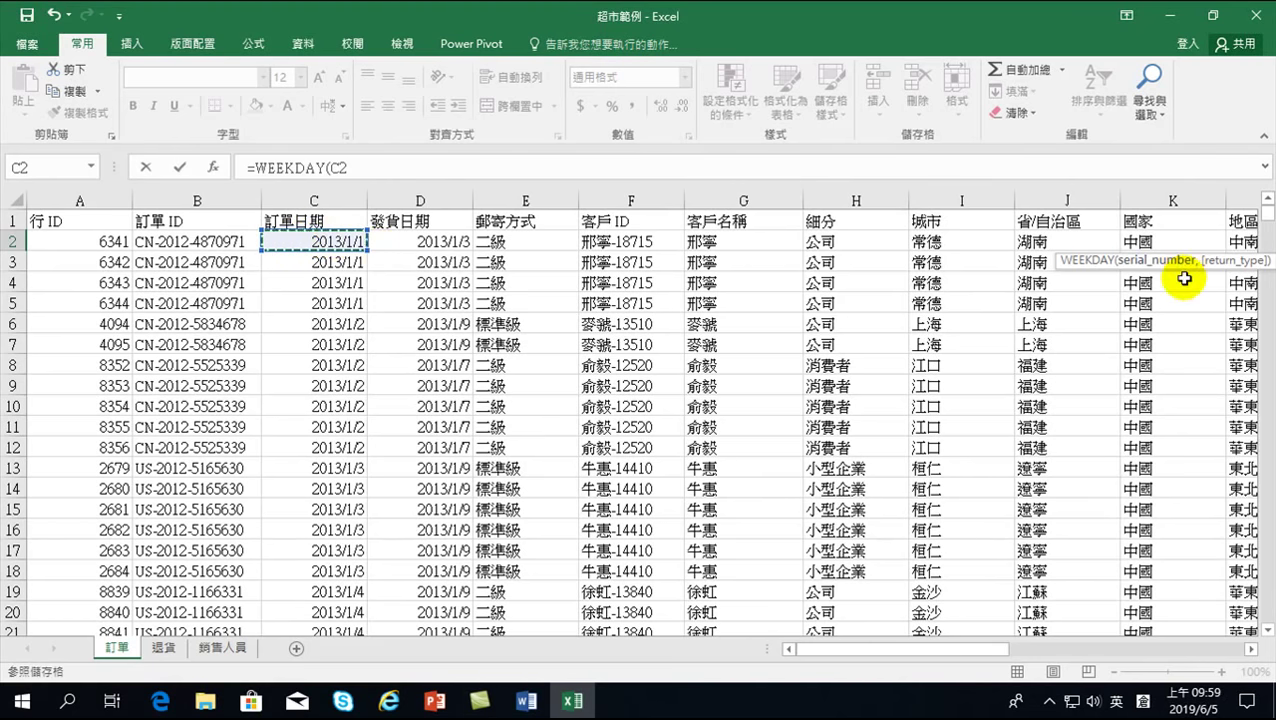
Step: Finish it as =WEEKDAY(C2,2) with Monday-first numbering, giving 2 in U2
type(",")
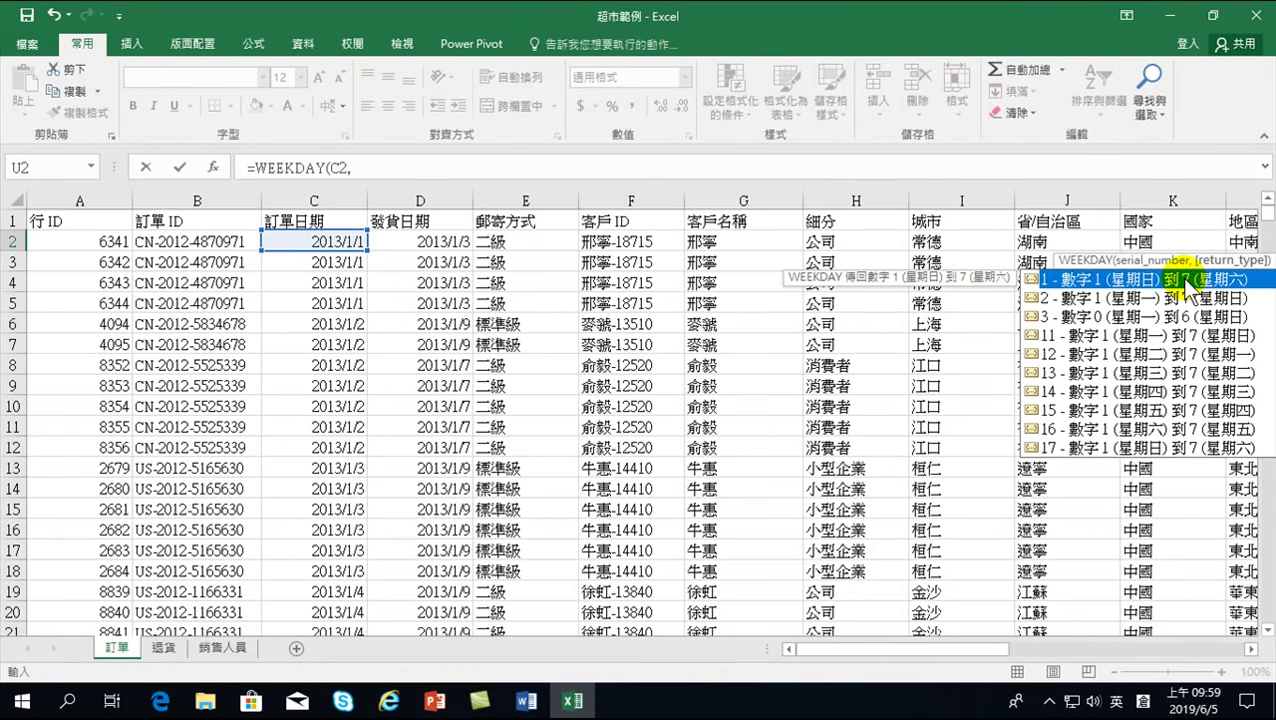
key("Down")
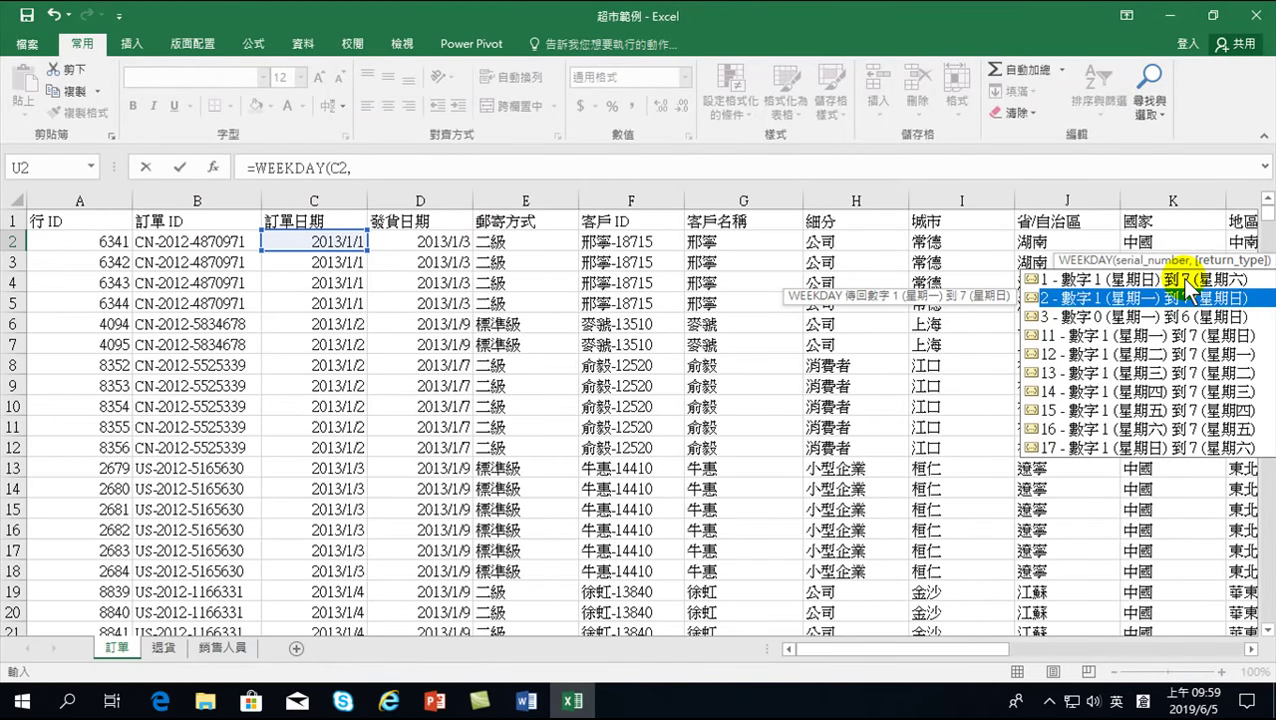
double_click(1186, 292)
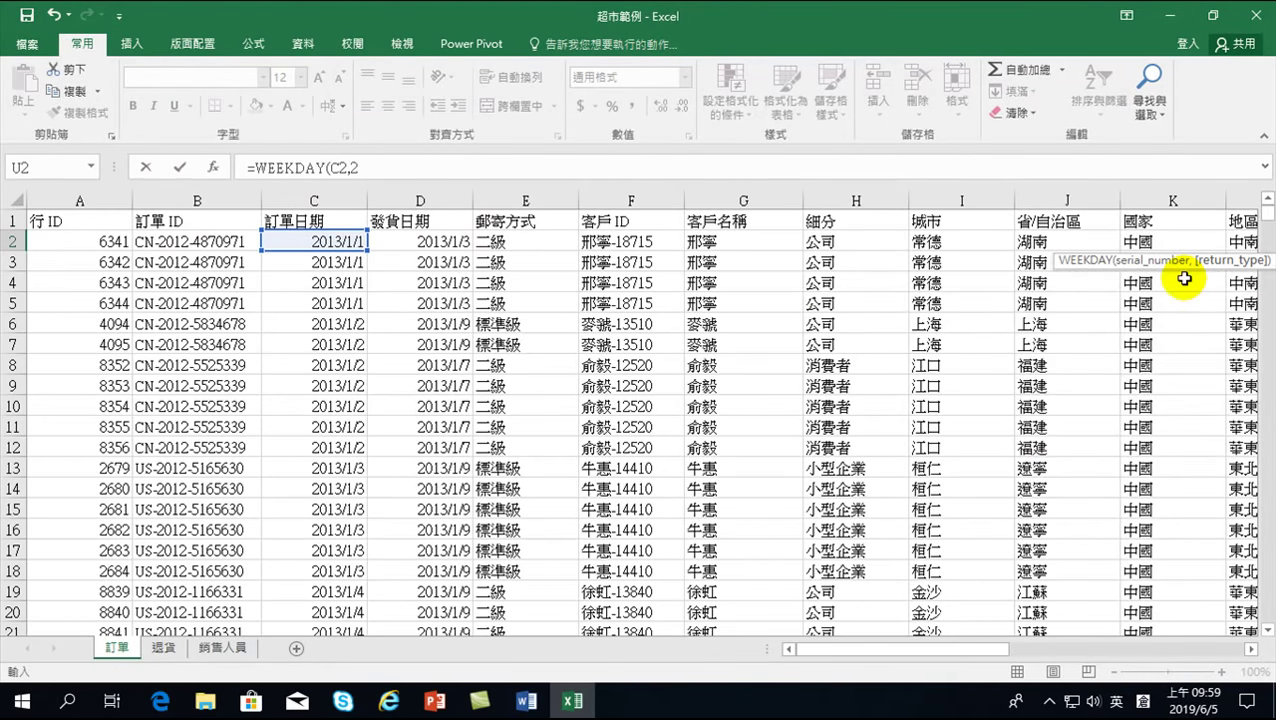
type(")")
key("ctrl+Return")
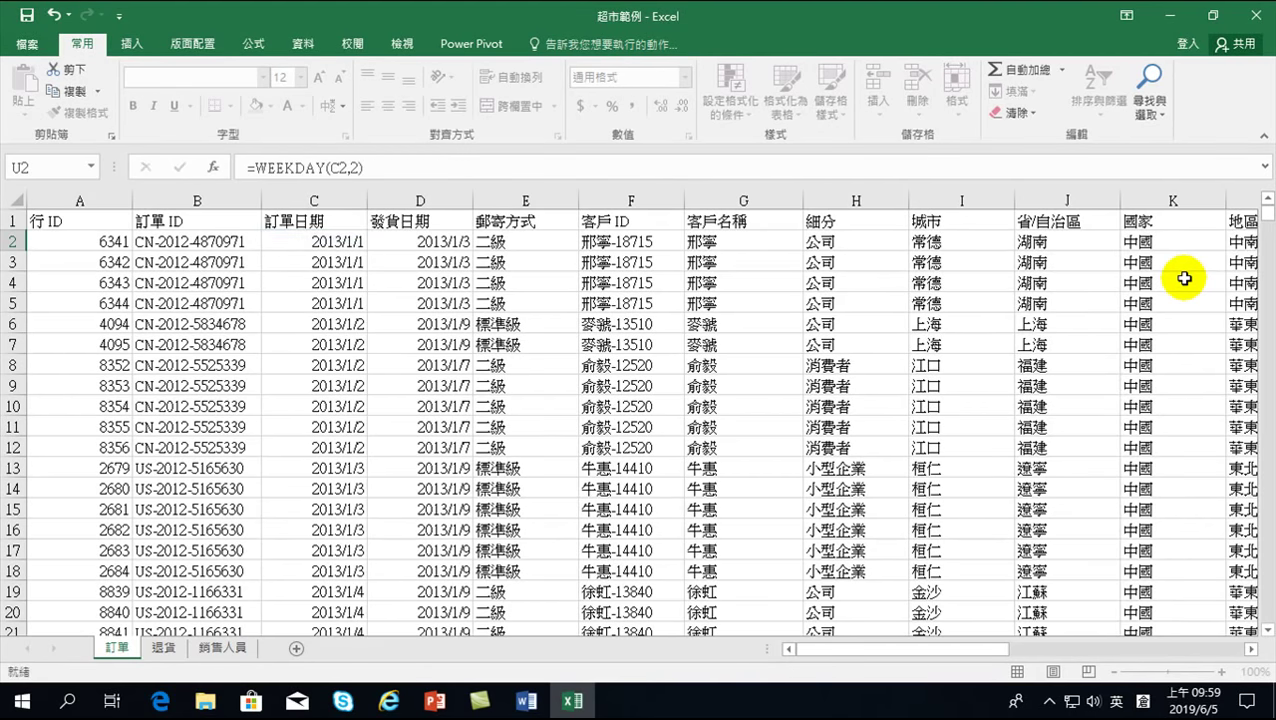
key("Return")
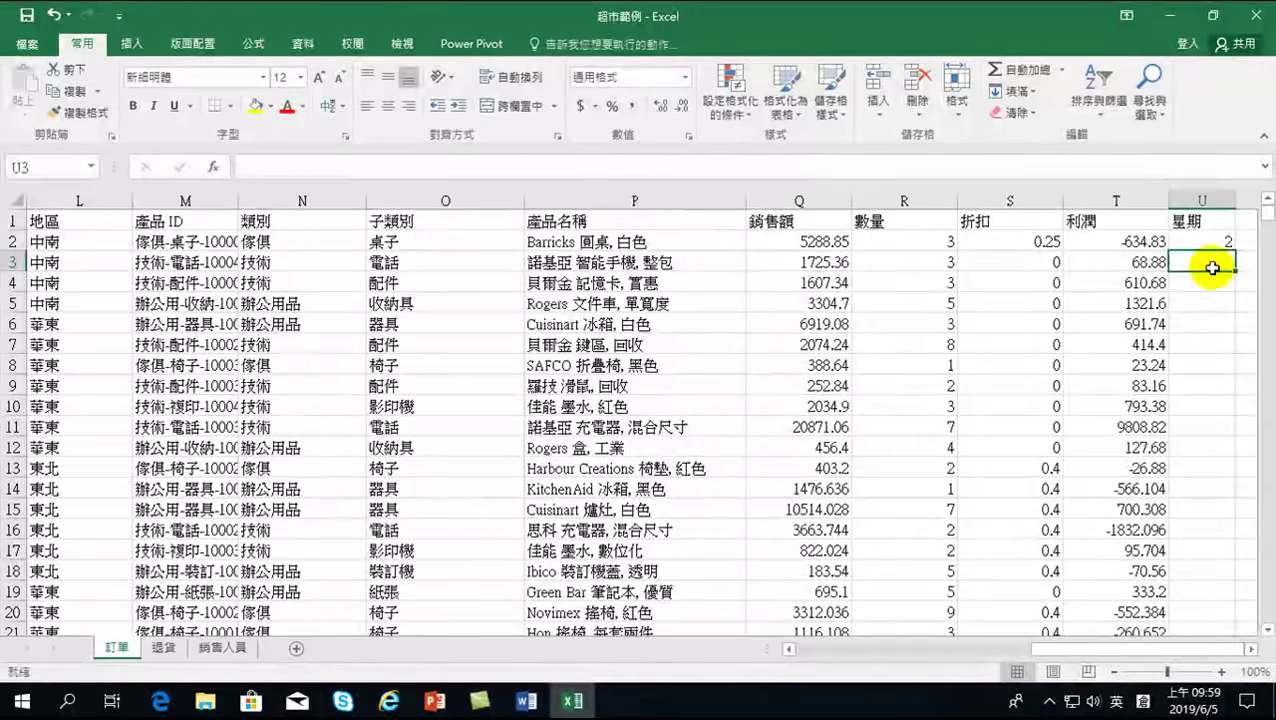
Step: Copy U2's WEEKDAY formula down the whole 星期 column and select the column to check it
left_click(1205, 242)
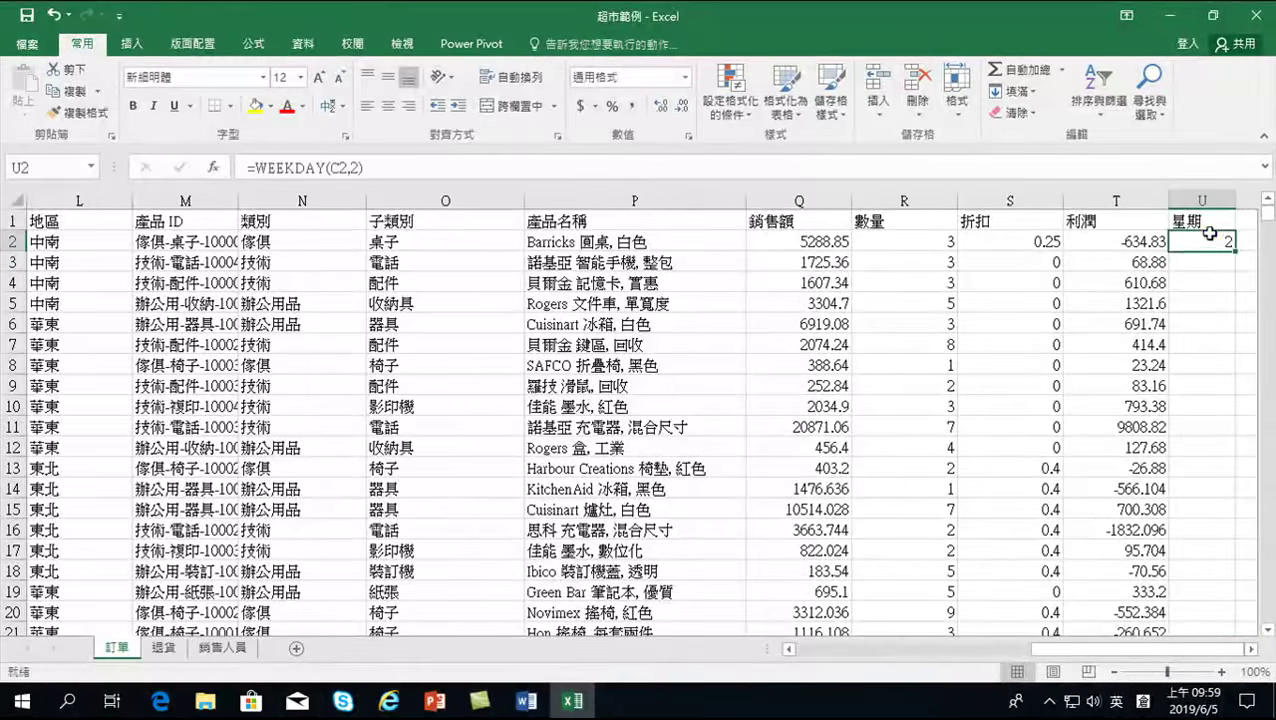
double_click(1236, 251)
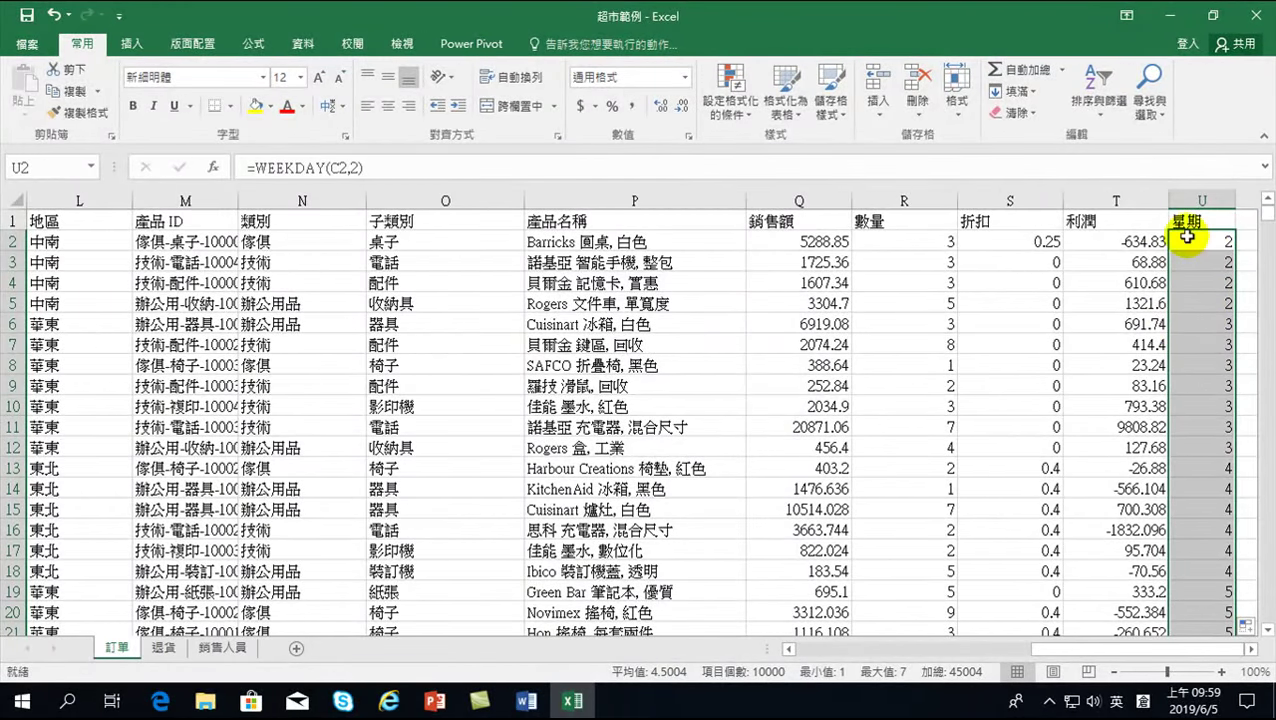
left_click(1201, 200)
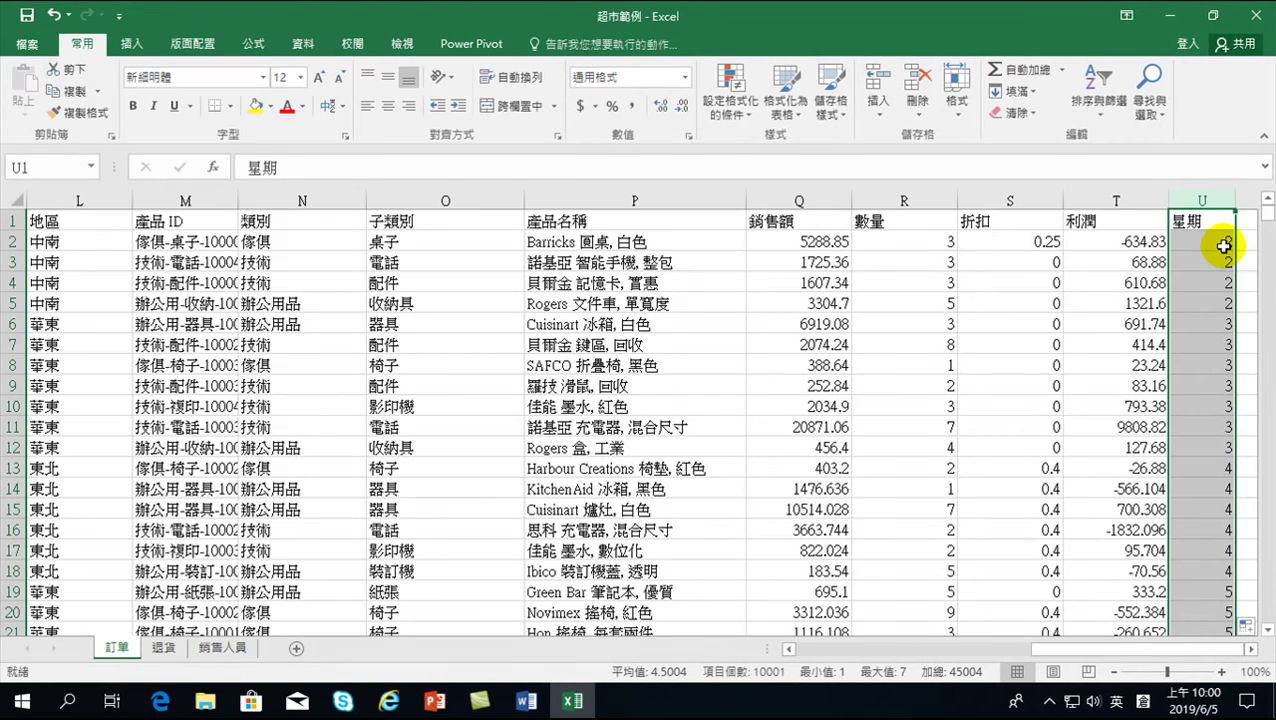
Step: Select column R to read the 數量 statistics: average 3.7675, min 1, max 14, sum 37675
left_click(1215, 246)
left_click(1215, 246)
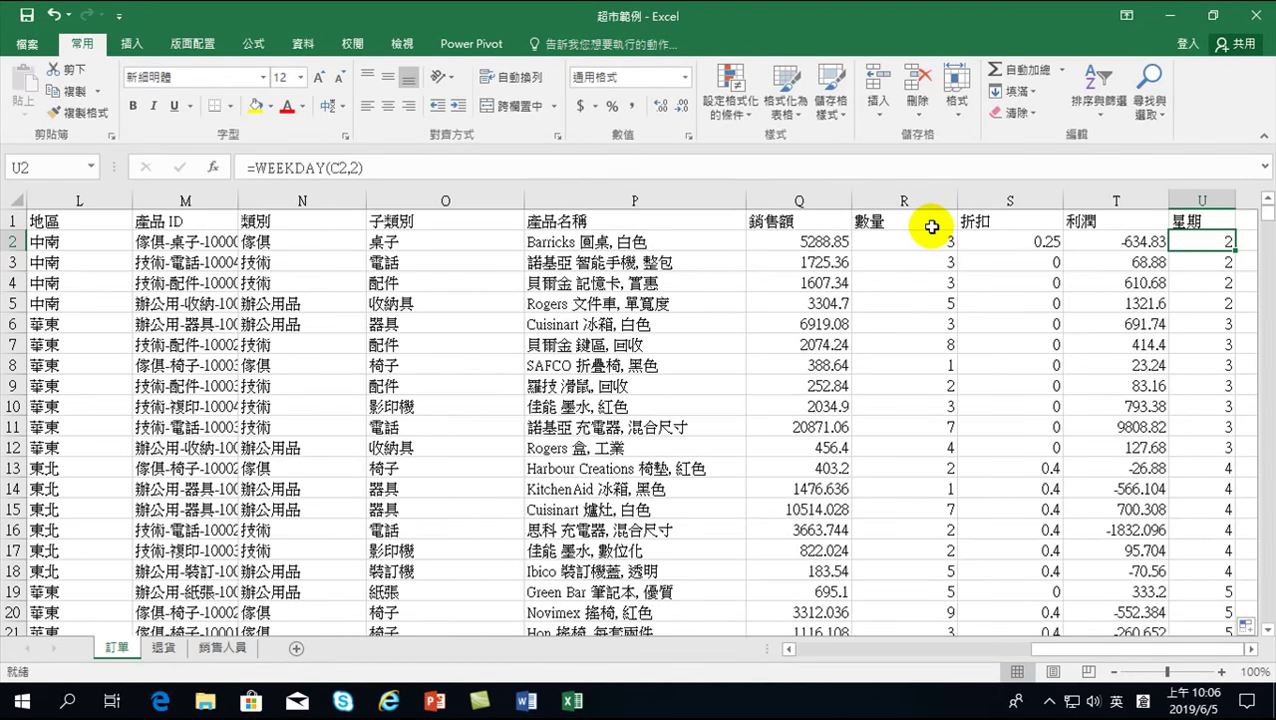
left_click(888, 196)
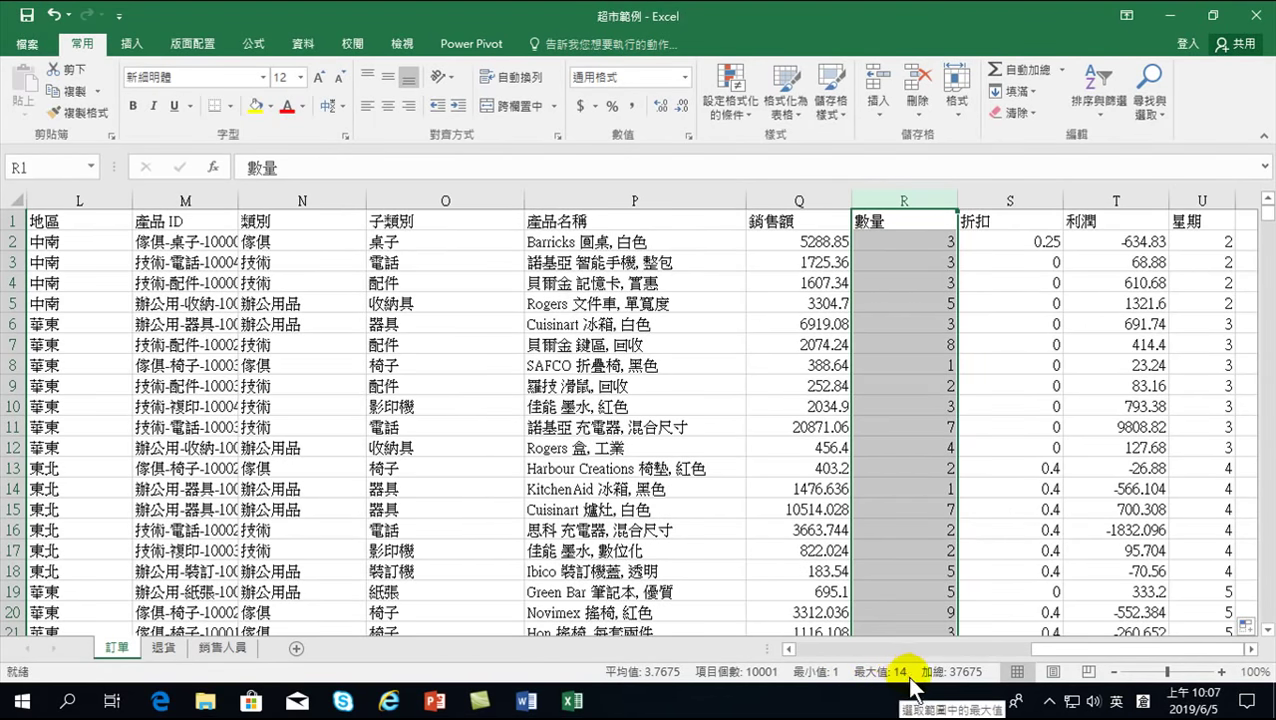
left_click(894, 540)
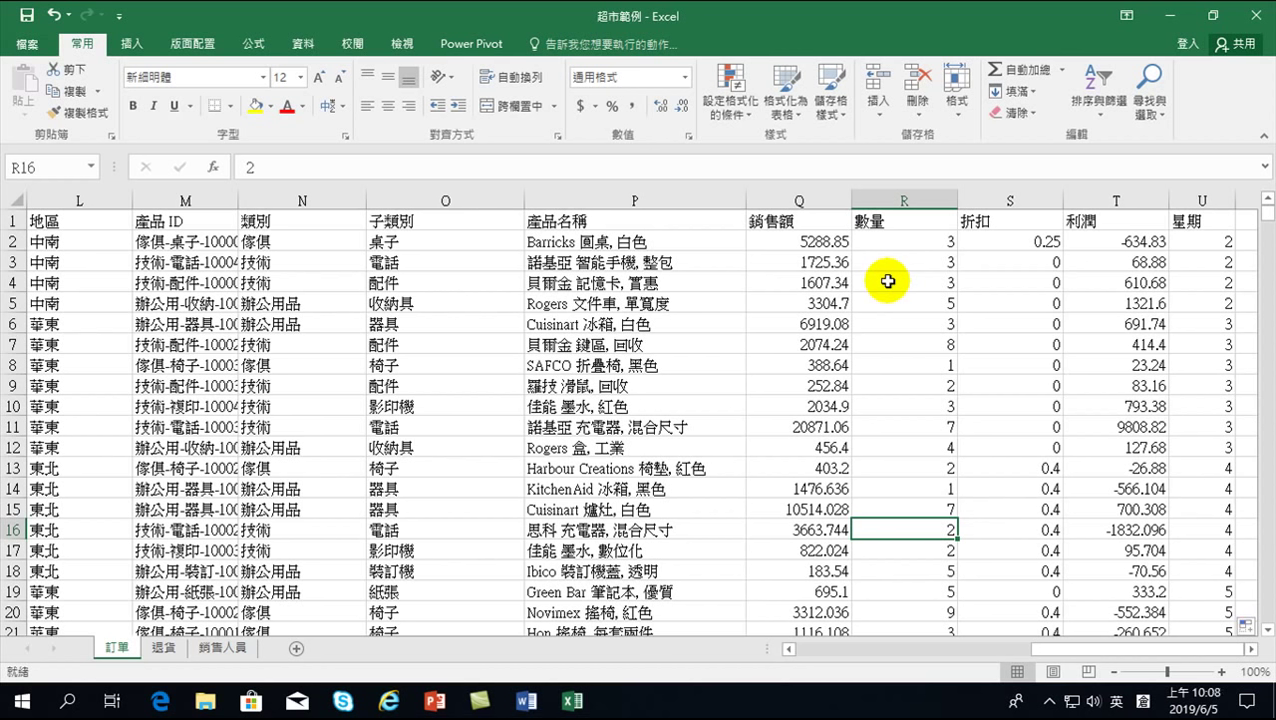
left_click(896, 248)
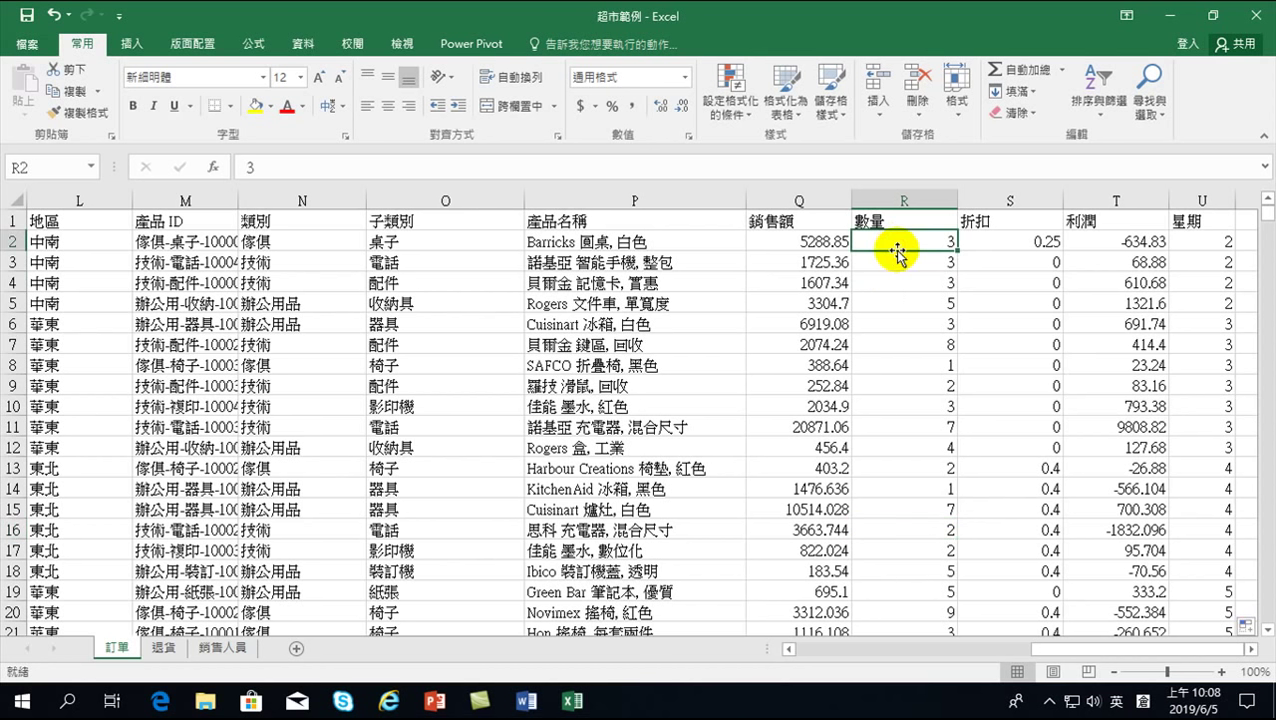
left_click(897, 199)
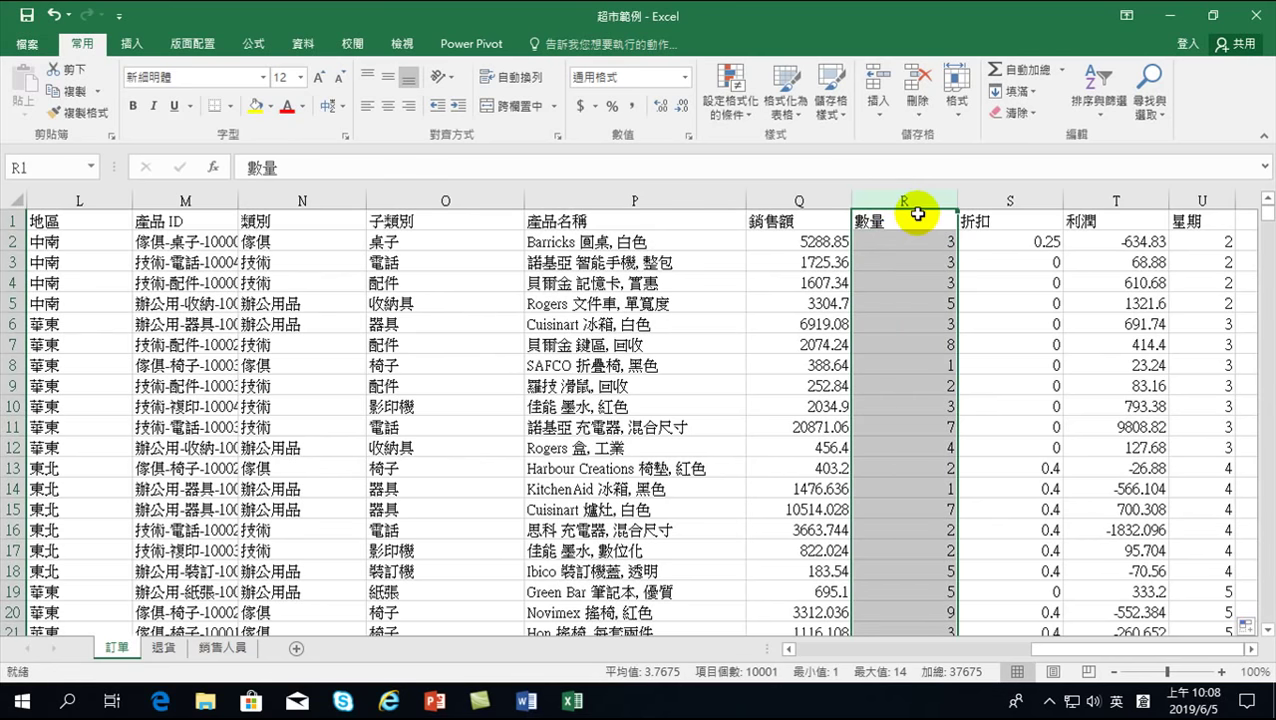
left_click(130, 46)
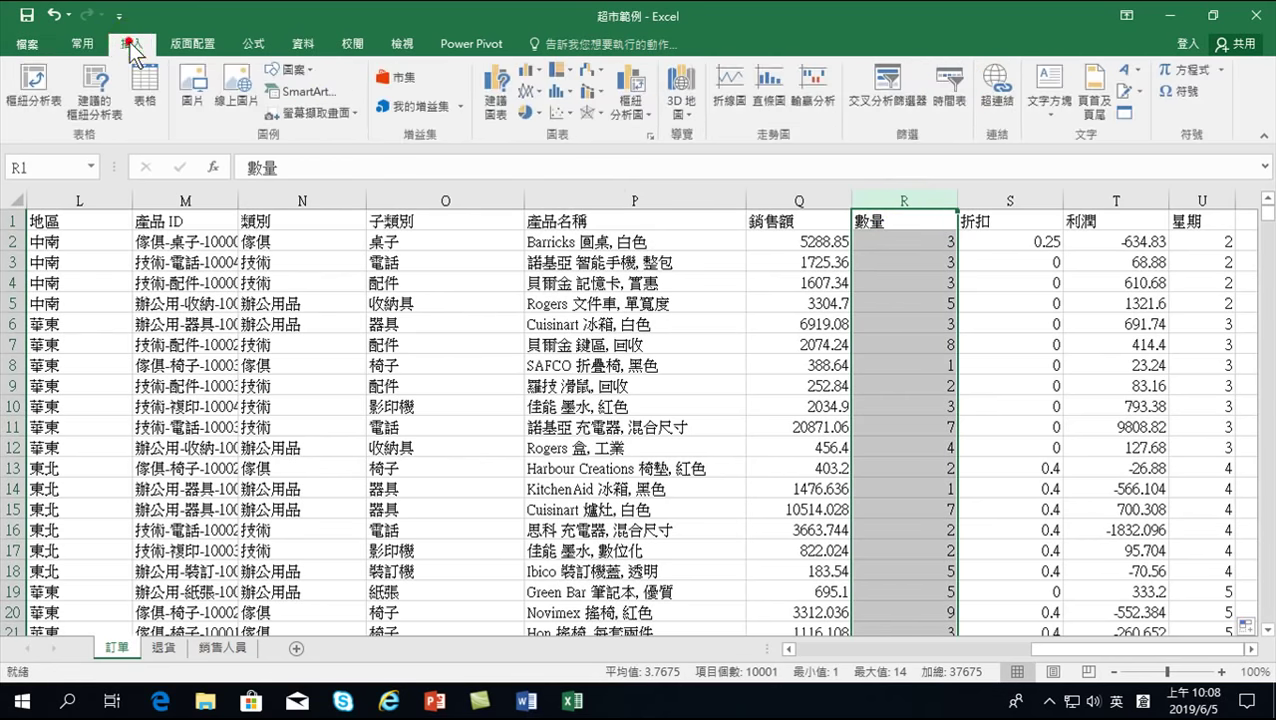
left_click(555, 91)
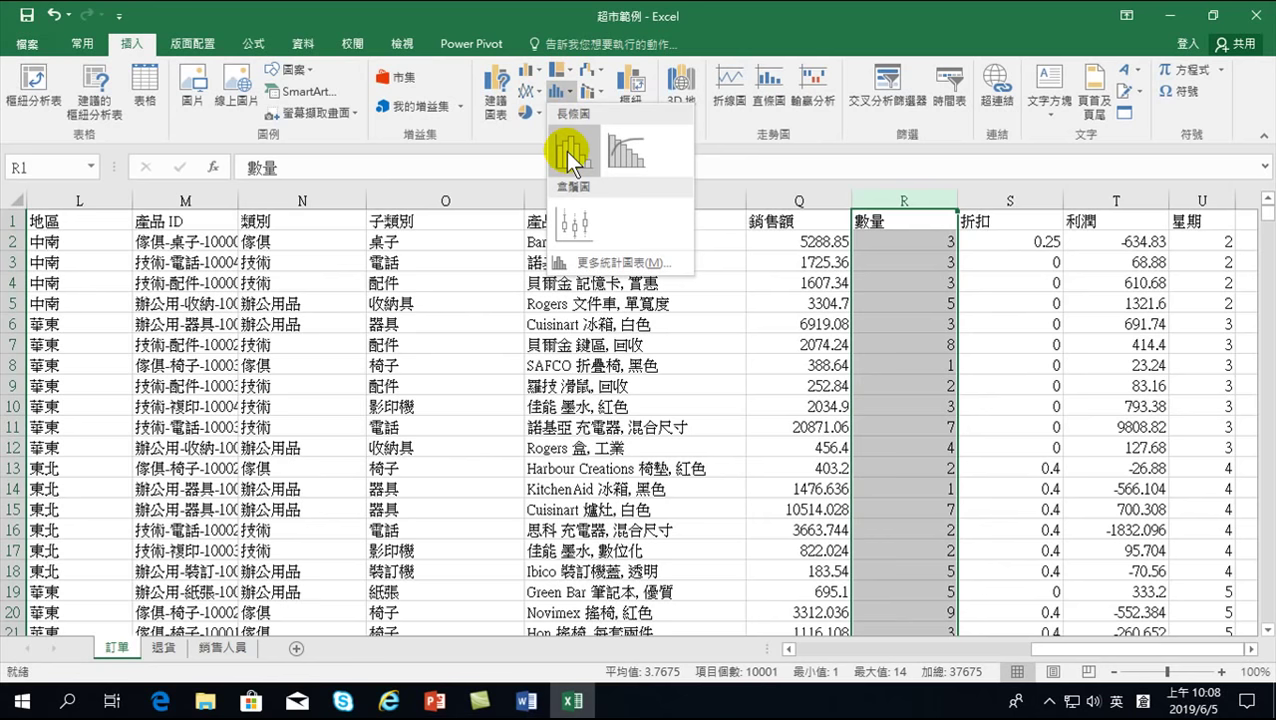
left_click(568, 155)
left_click(479, 450)
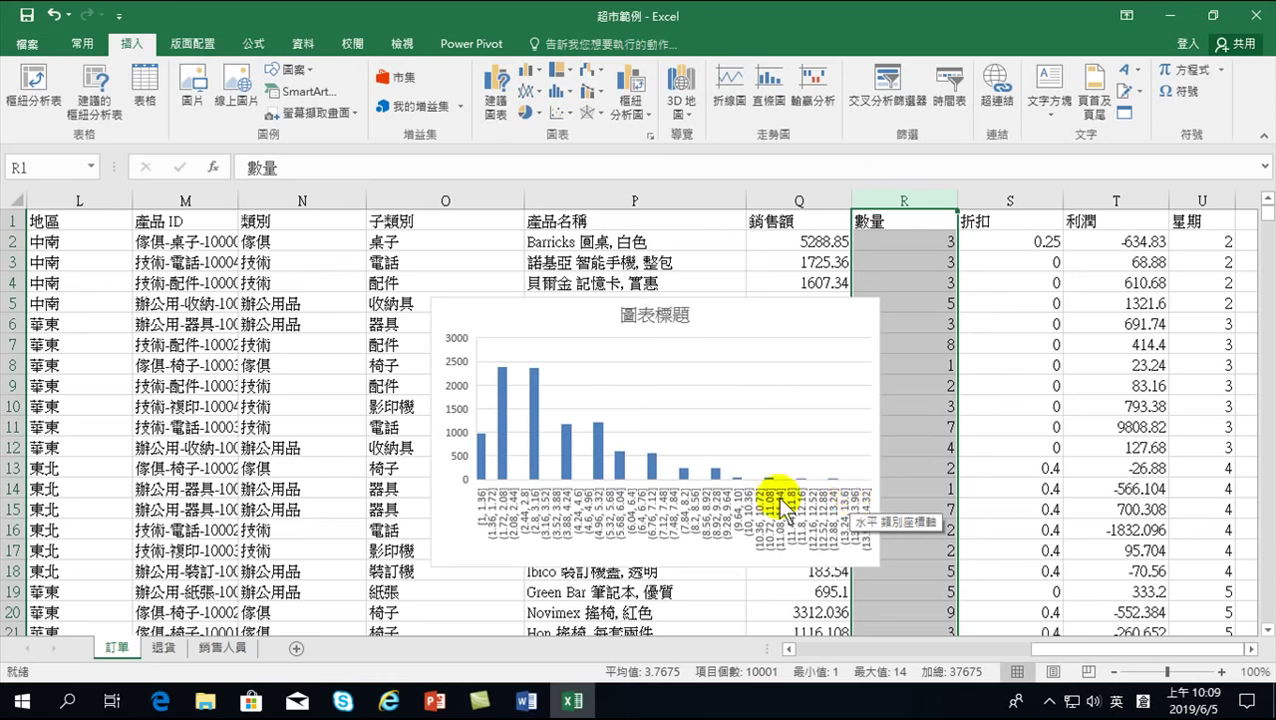
left_click(804, 312)
Step: Delete the histogram, change R2's quantity from 3 to 100, and select column R
key("Delete")
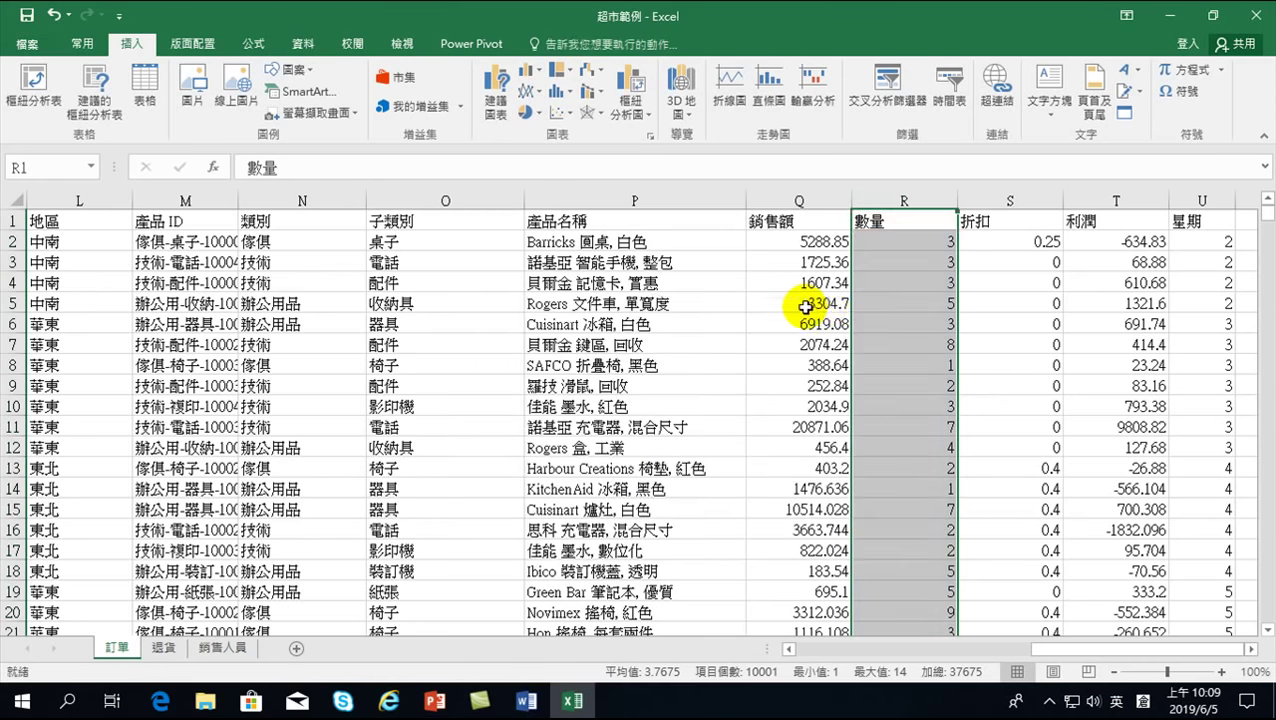
left_click(922, 306)
left_click(916, 249)
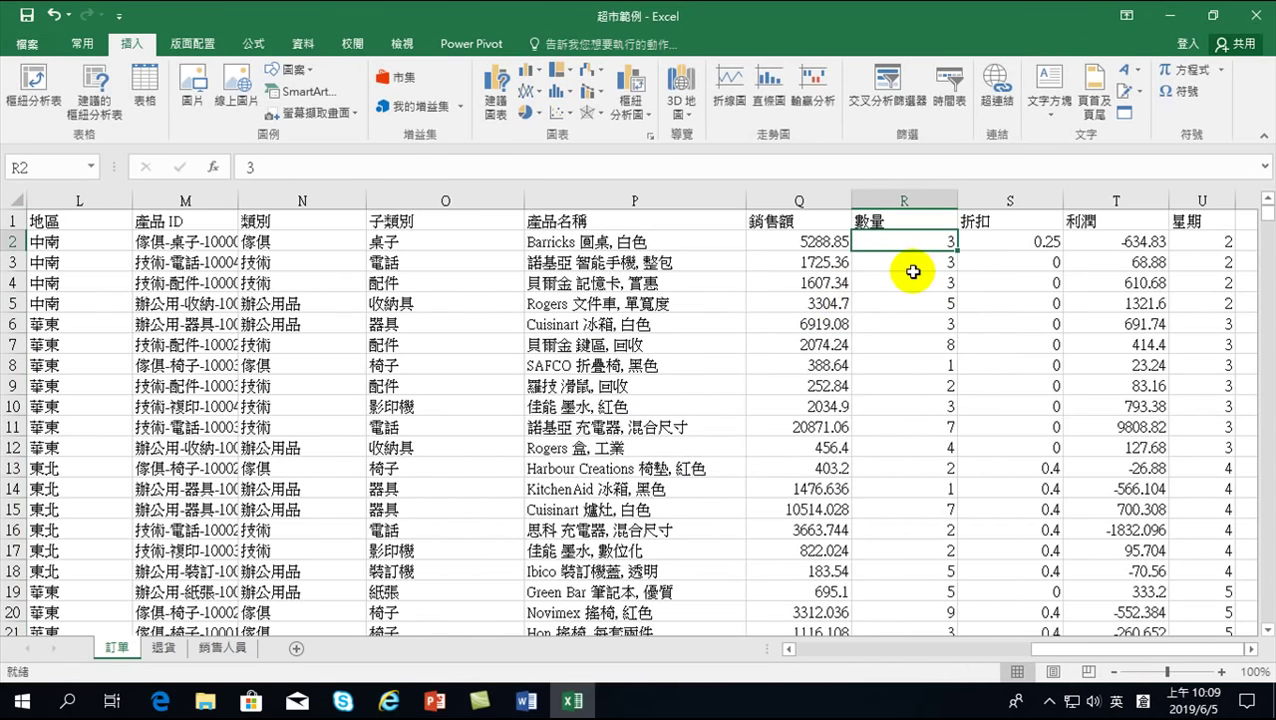
type("100")
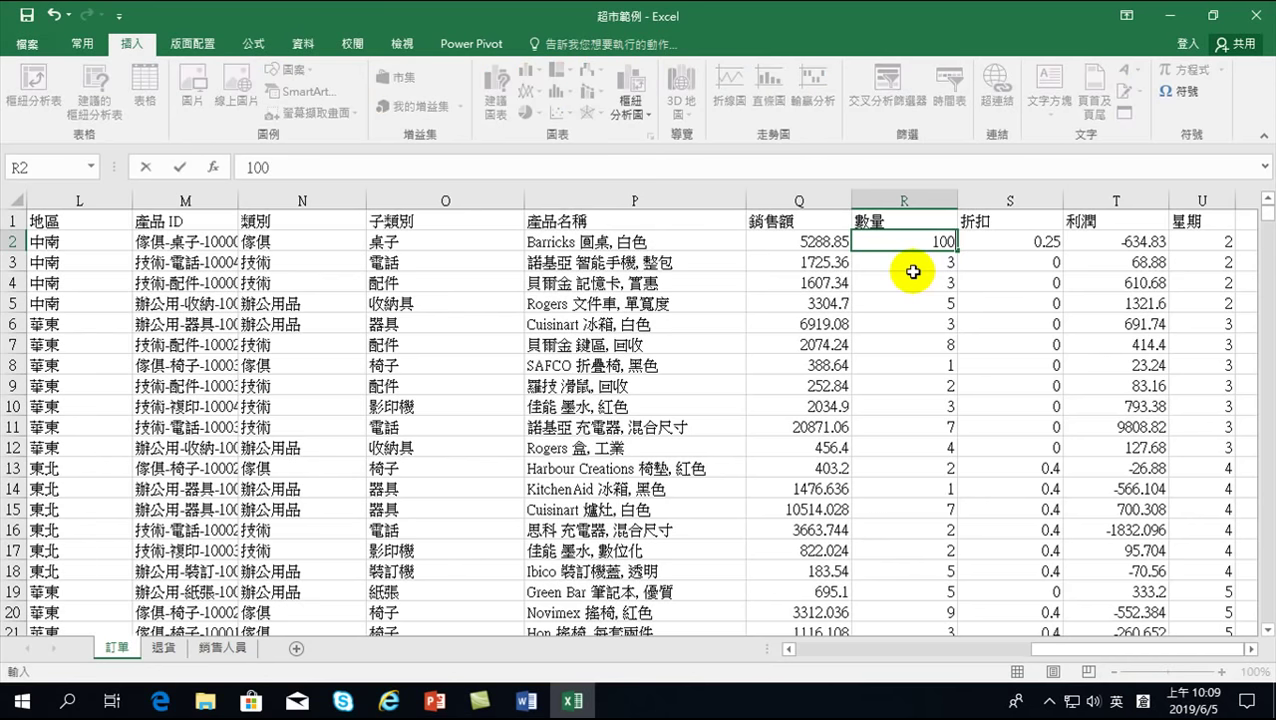
key("Return")
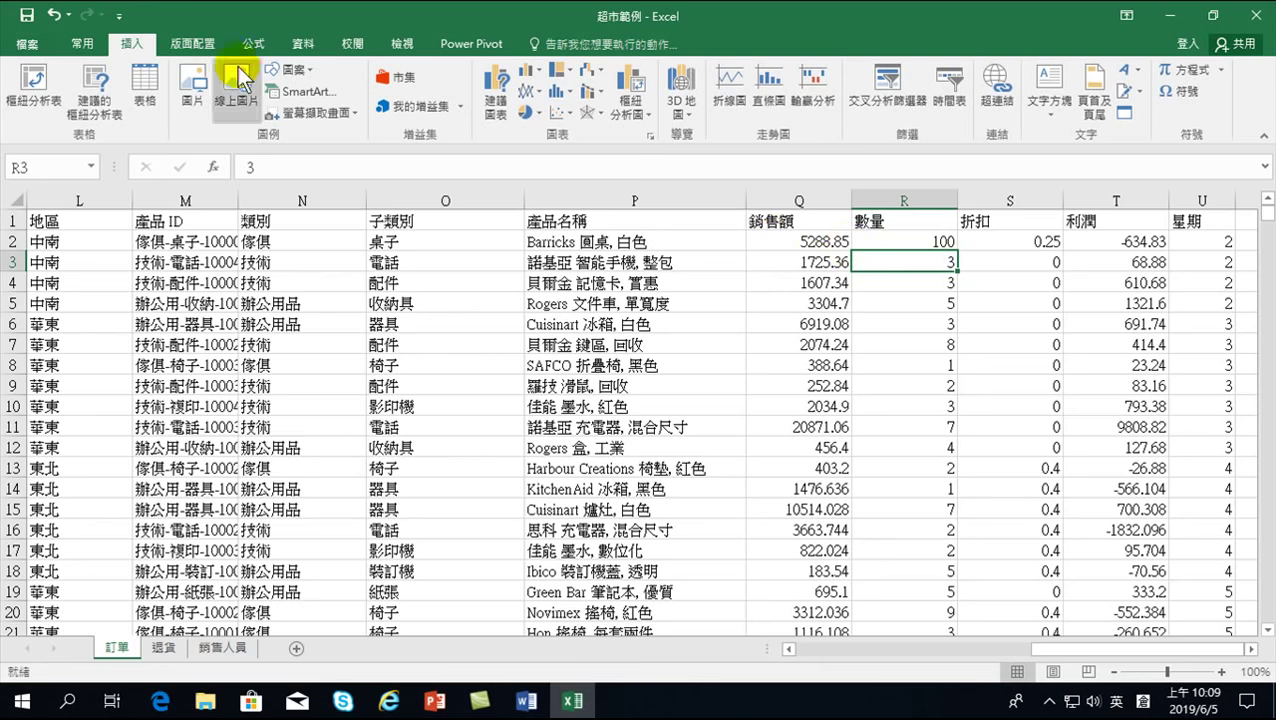
left_click(905, 199)
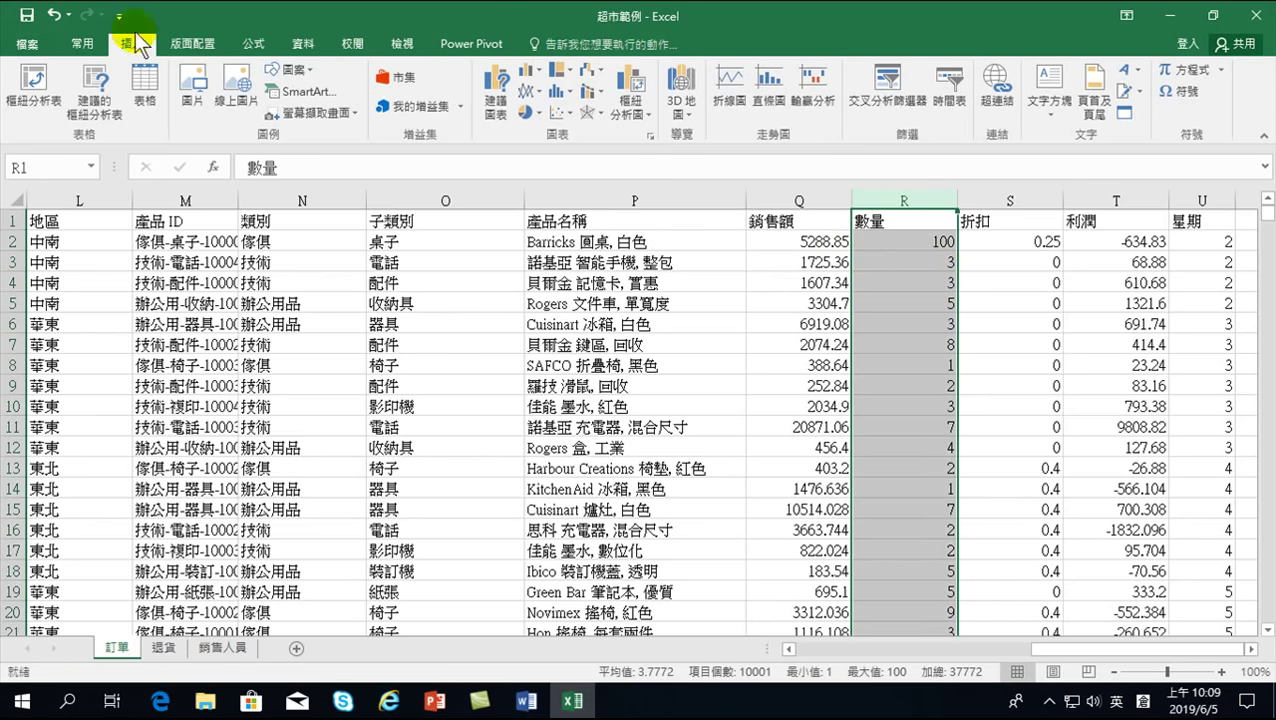
Step: Insert a 直方圖 histogram of the selected 數量 column from the statistic chart list
left_click(555, 91)
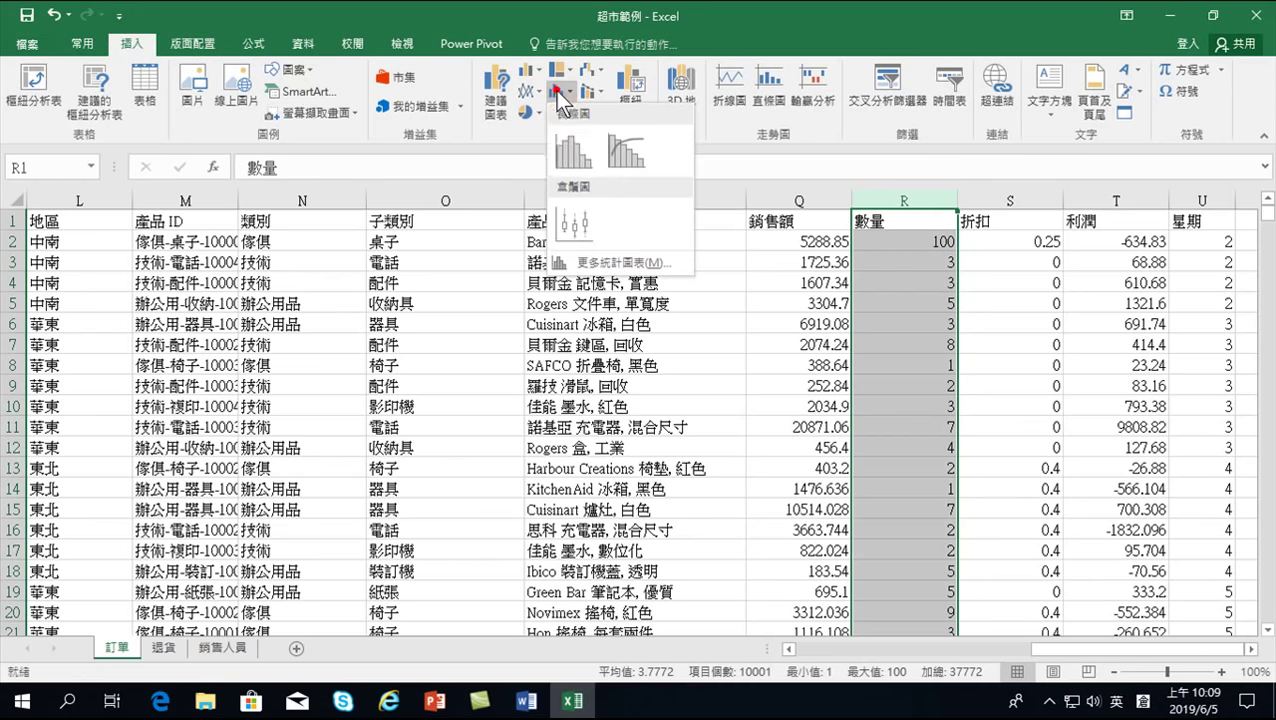
left_click(566, 150)
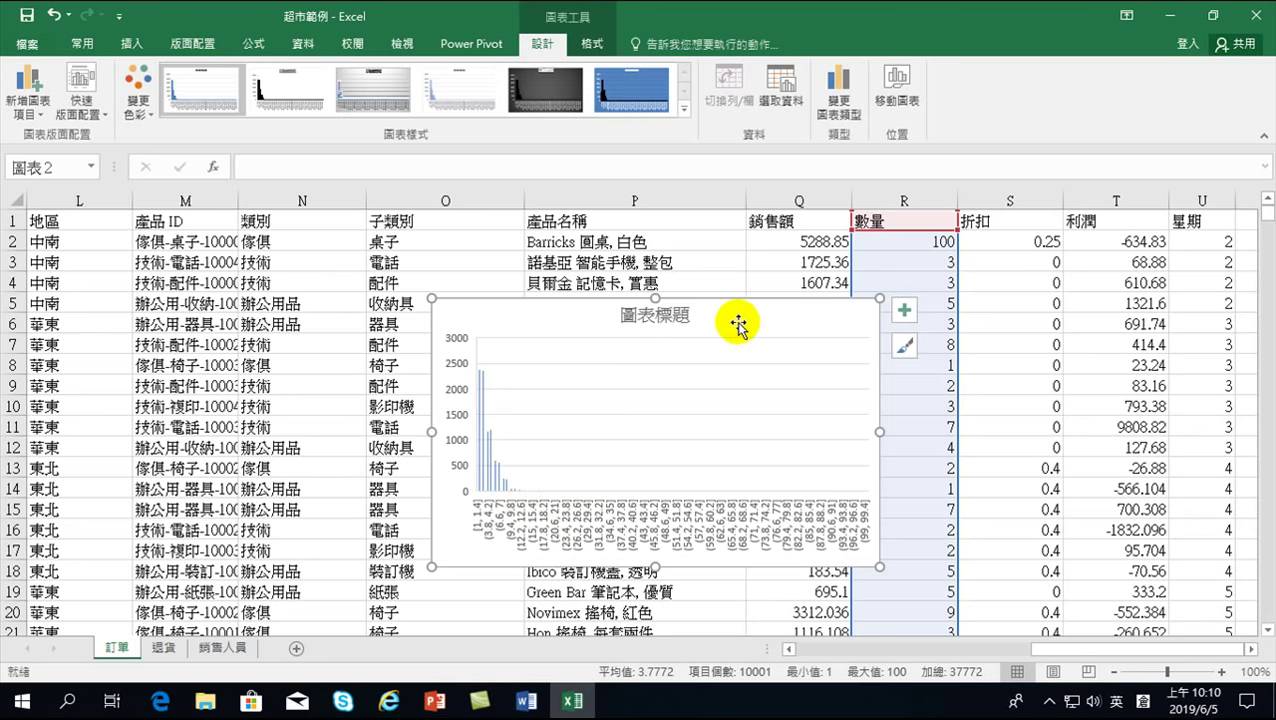
Step: Delete the histogram and undo the edits so R2 goes from 100 back to 3
key("Delete")
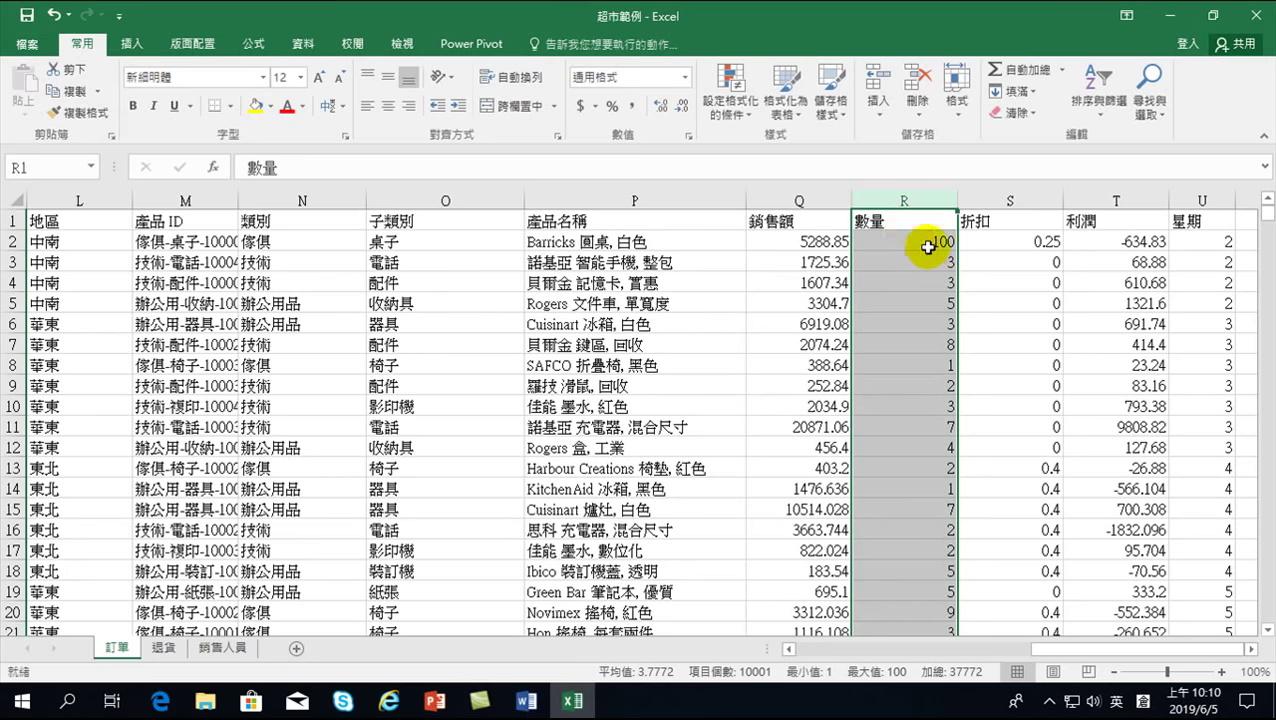
left_click(924, 243)
left_click(53, 14)
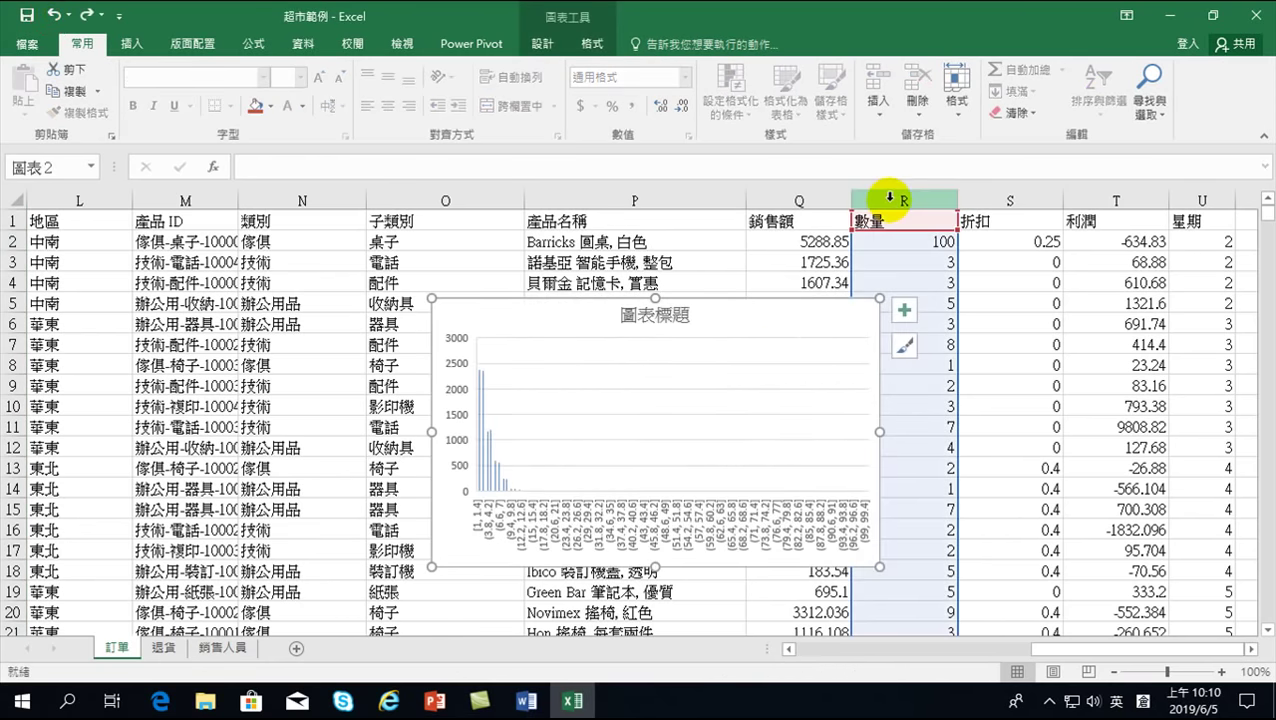
key("Delete")
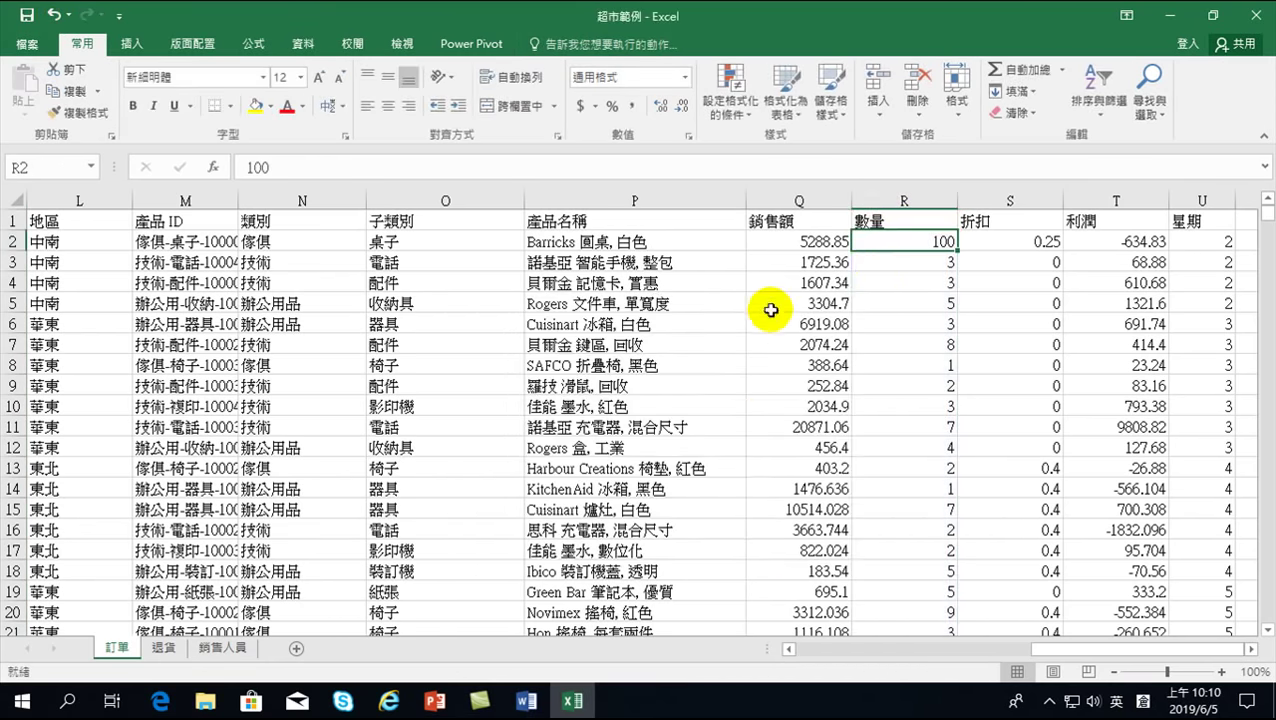
key("ctrl+z")
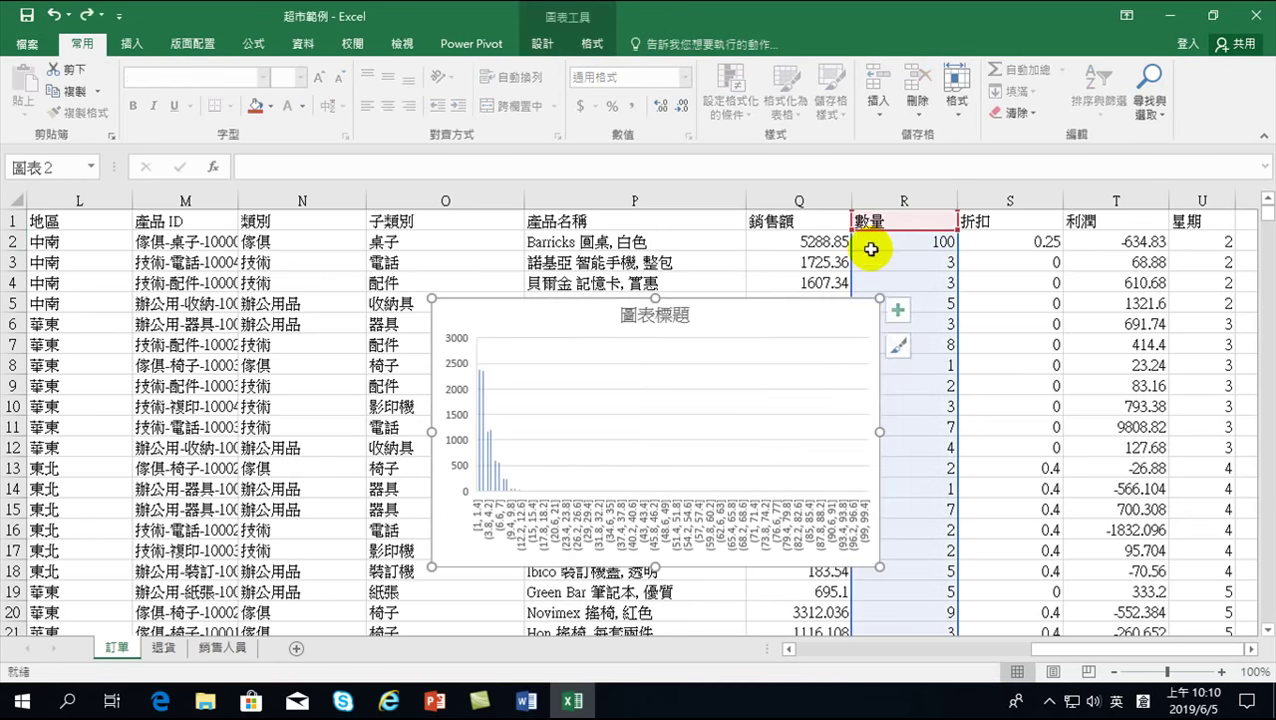
key("ctrl+z")
key("ctrl+z")
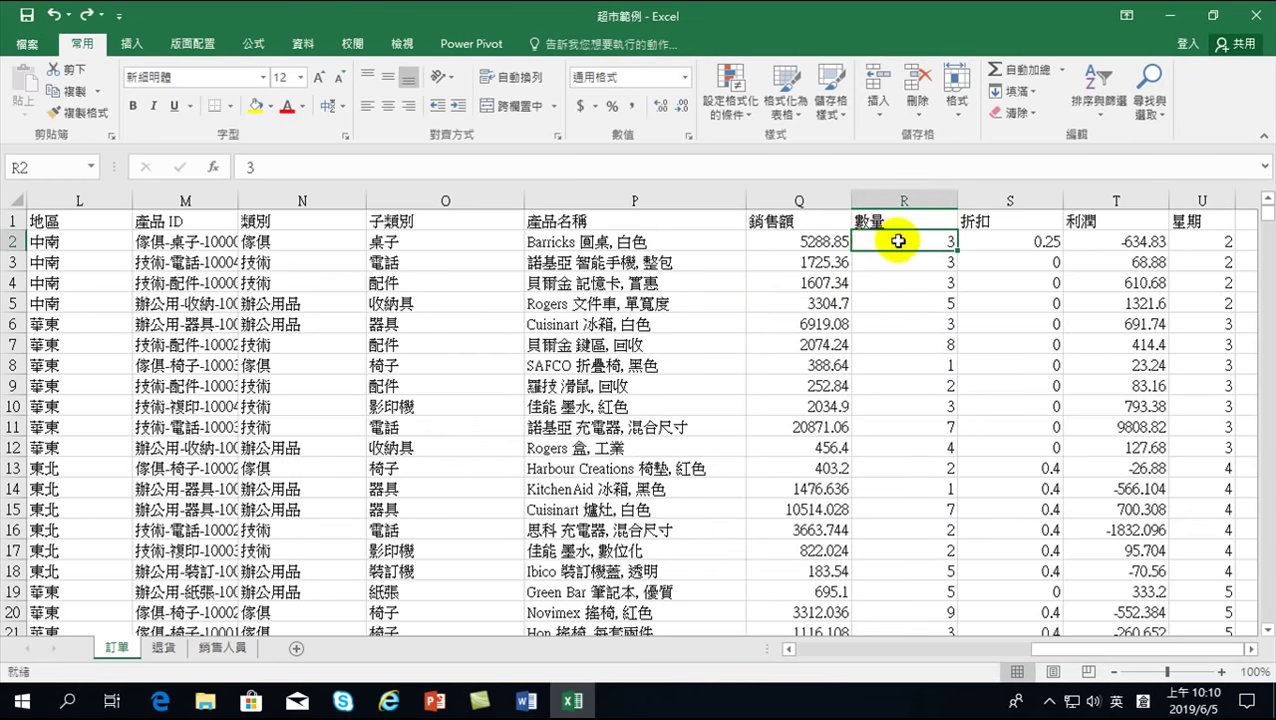
Step: Enter 3 in cell R2 again after a stray fill drag down column R
left_click_drag(957, 255, 955, 612)
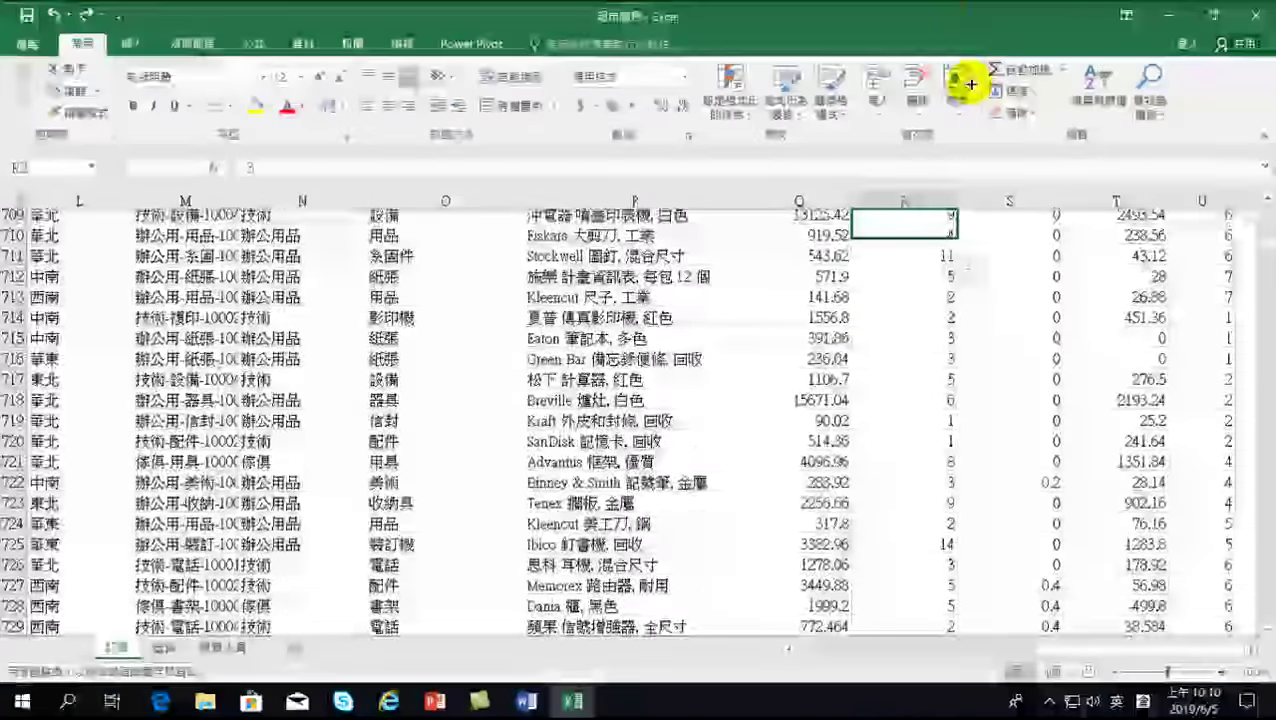
left_click_drag(955, 612, 968, 5)
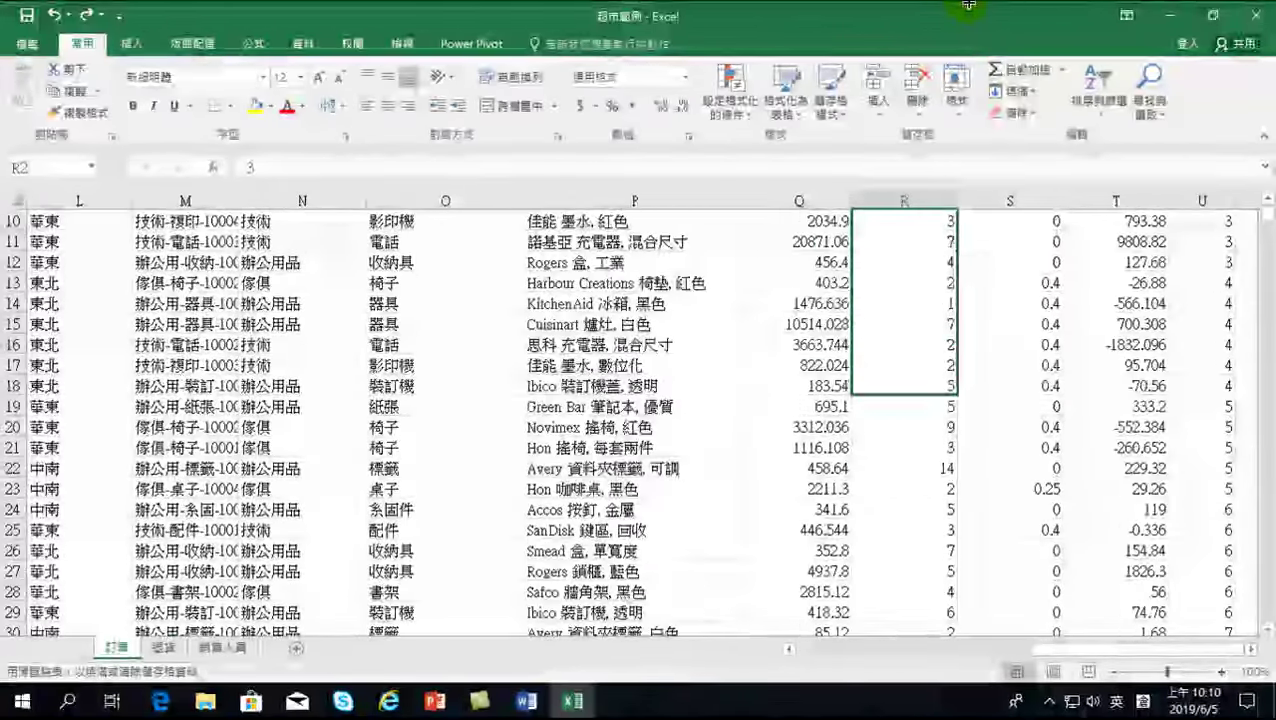
left_click_drag(968, 5, 897, 240)
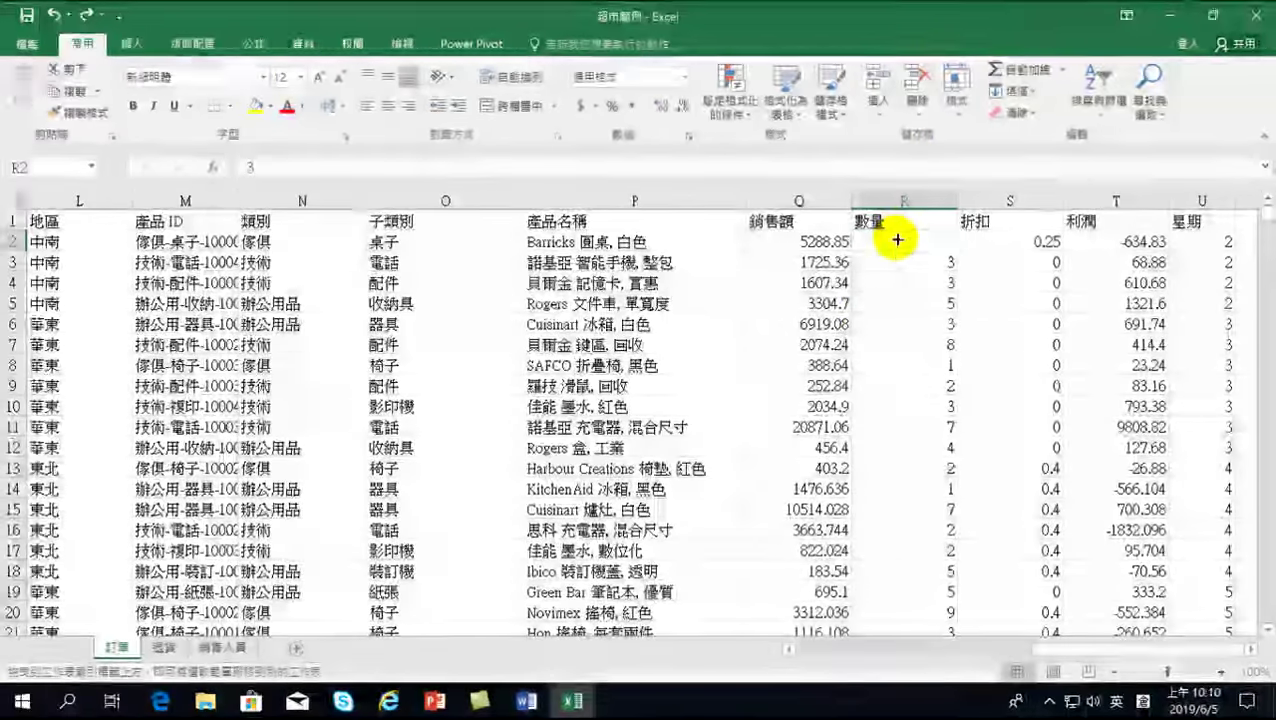
type("3")
key("Return")
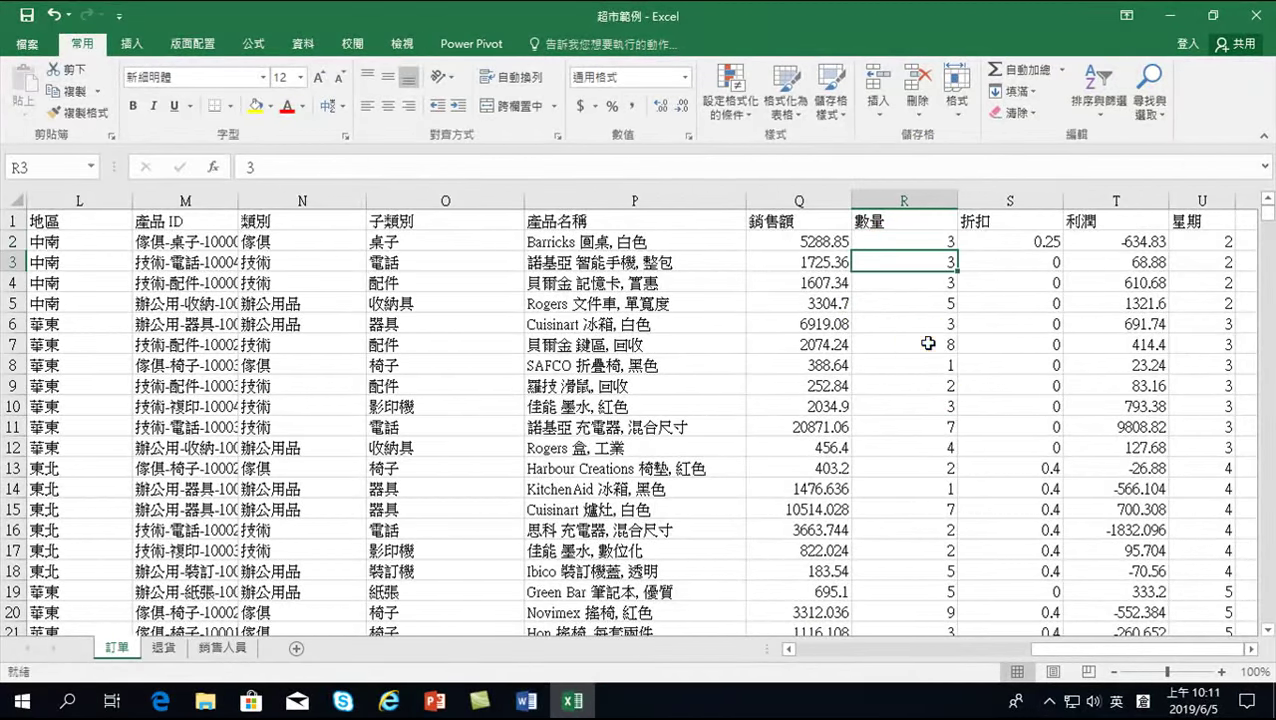
Step: Fill the value 8 from R7 down column R through row 1763
left_click(929, 346)
mouse_move(957, 354)
left_mouse_down()
mouse_move(932, 617)
mouse_move(905, 716)
left_mouse_up()
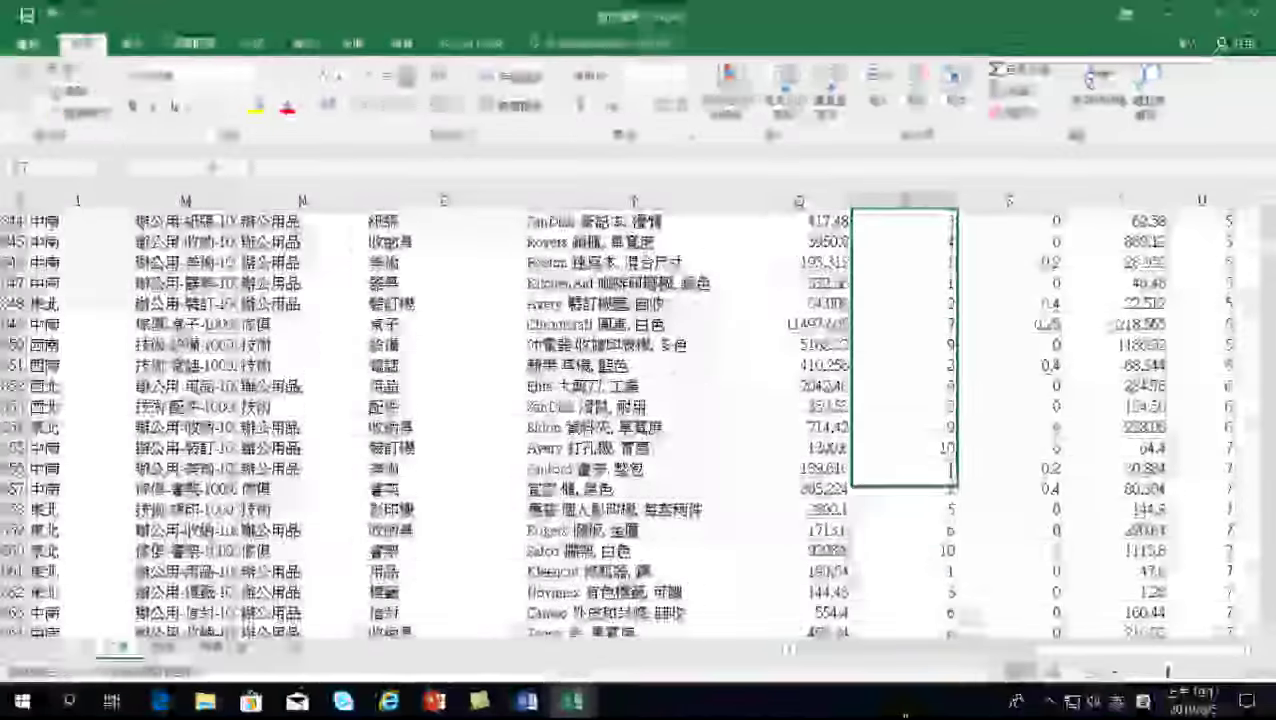
left_click_drag(905, 716, 883, 472)
left_click(905, 324)
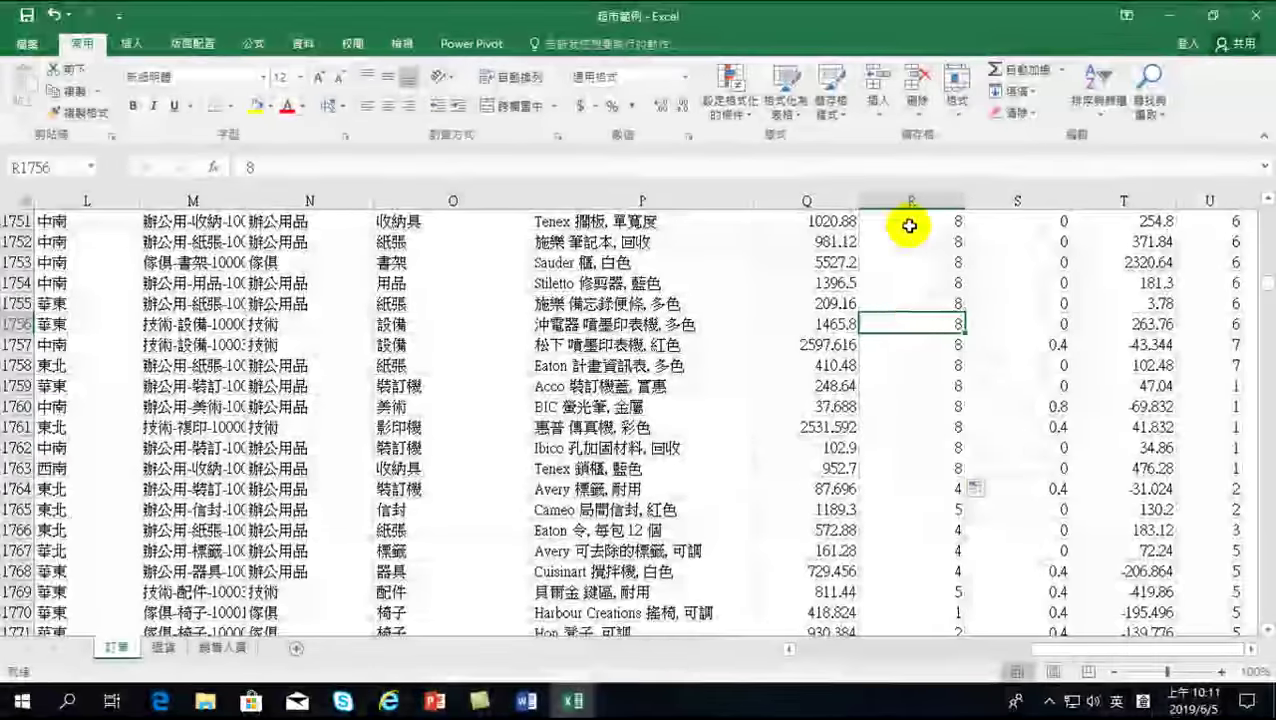
left_click_drag(1256, 285, 1262, 212)
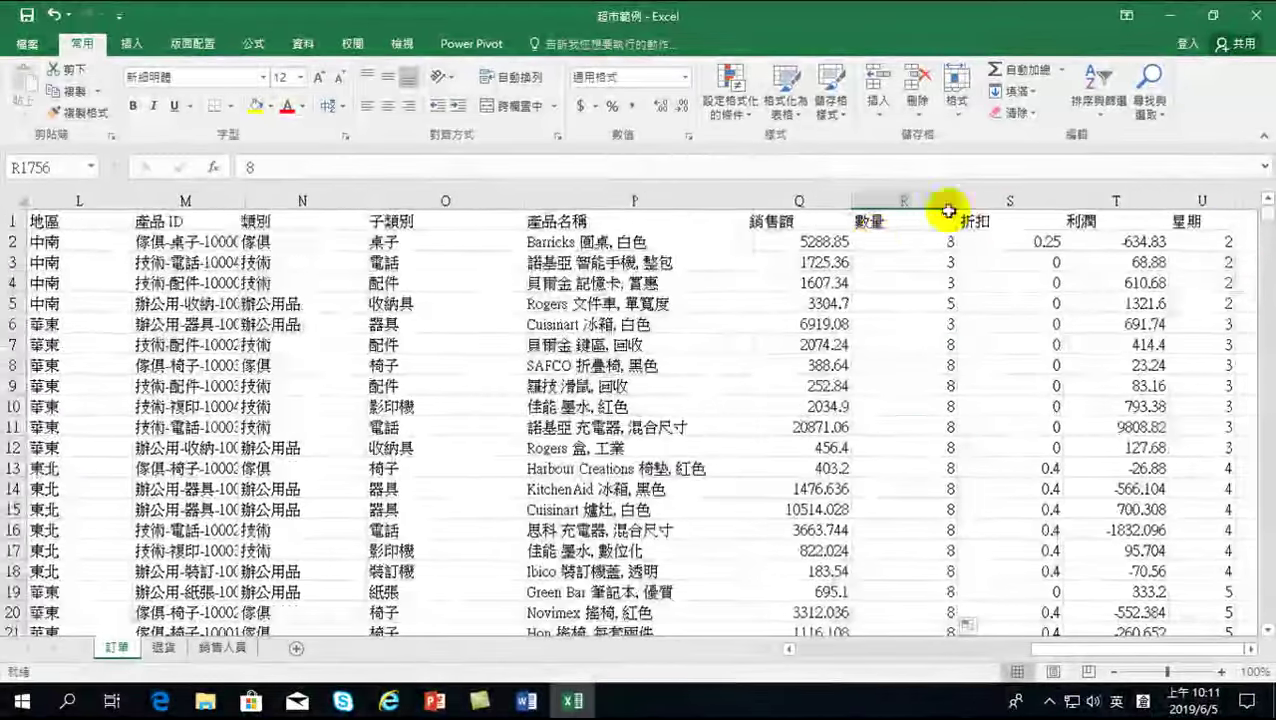
Step: Select column R and insert a 直方圖 histogram of the edited quantities, binned from 1 to about 14
left_click(906, 200)
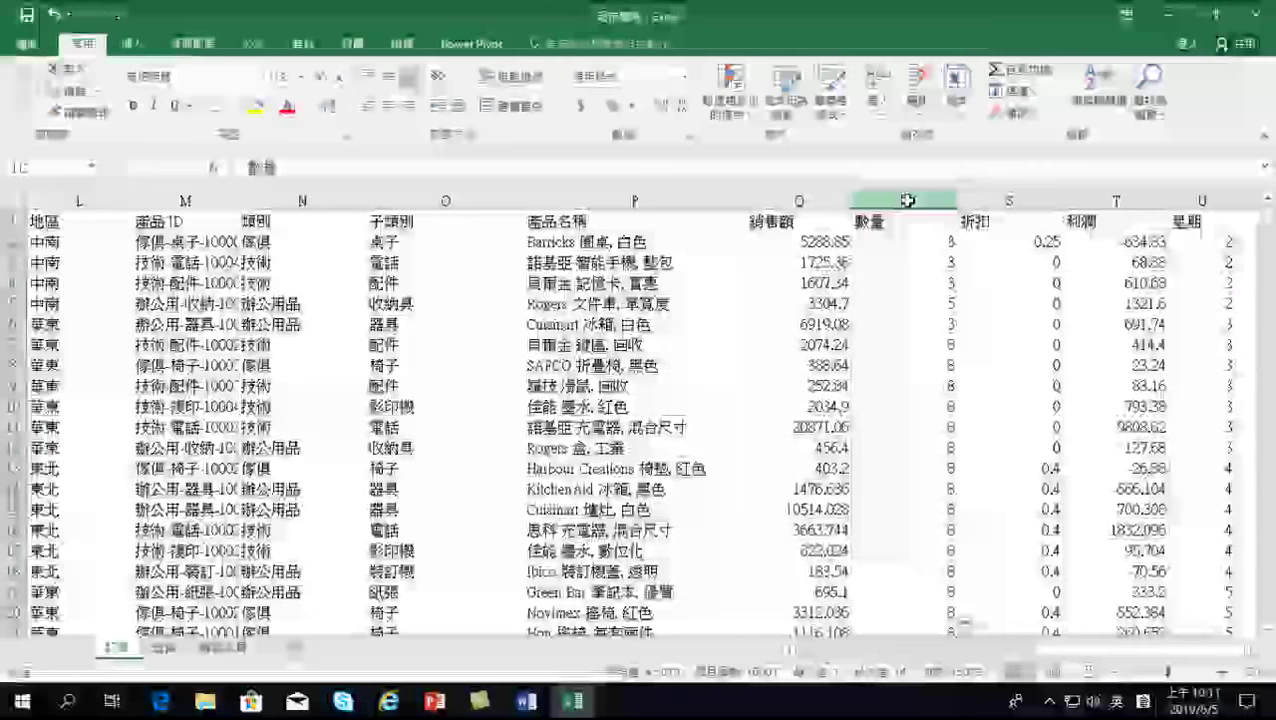
left_click(138, 43)
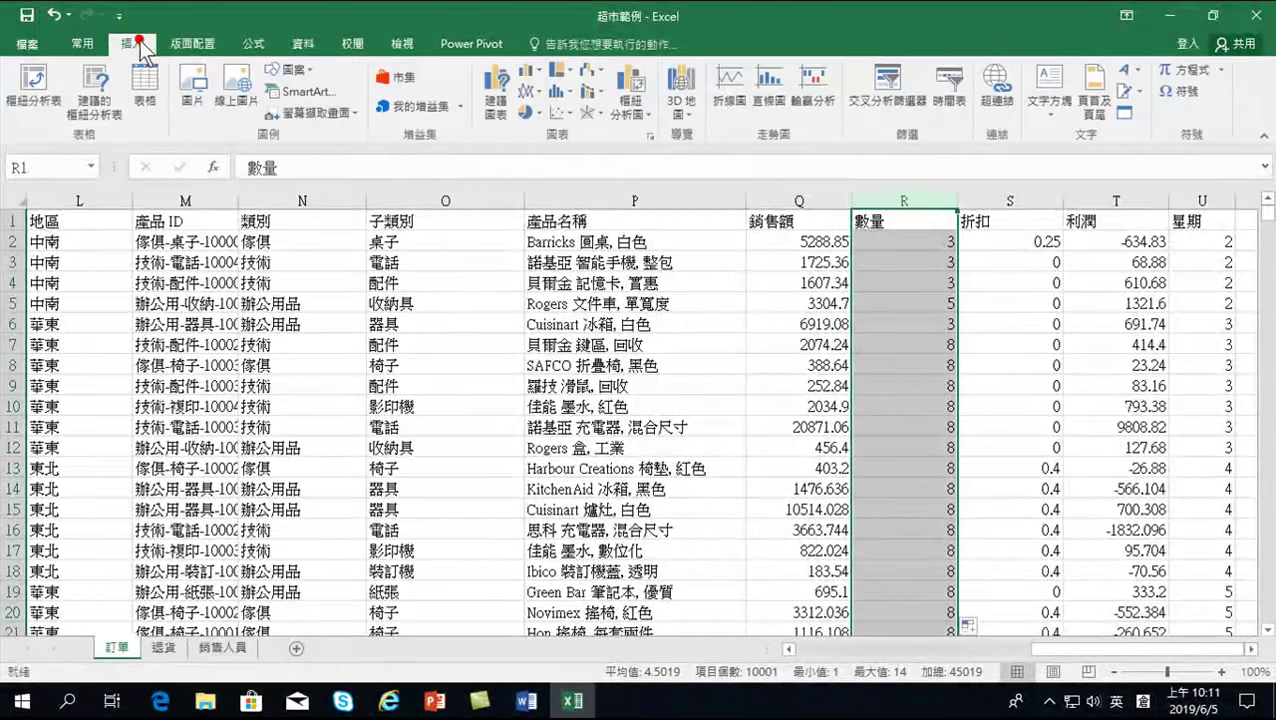
left_click(558, 93)
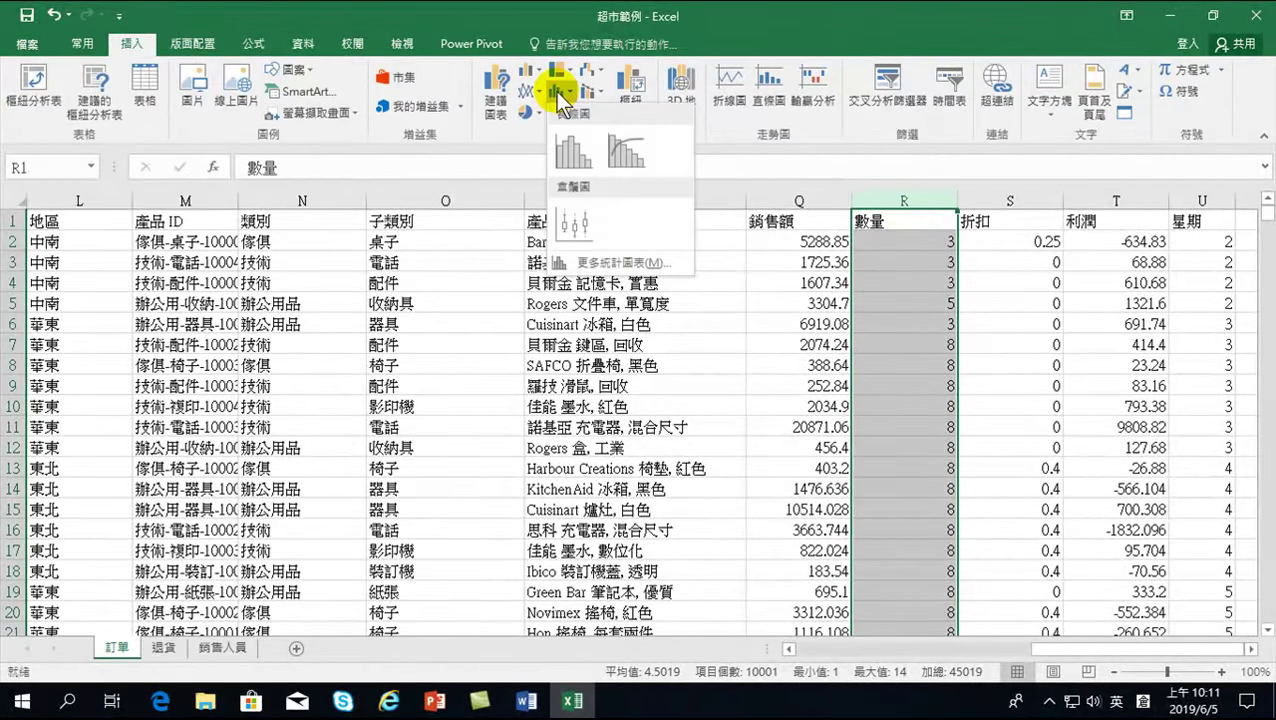
left_click(573, 150)
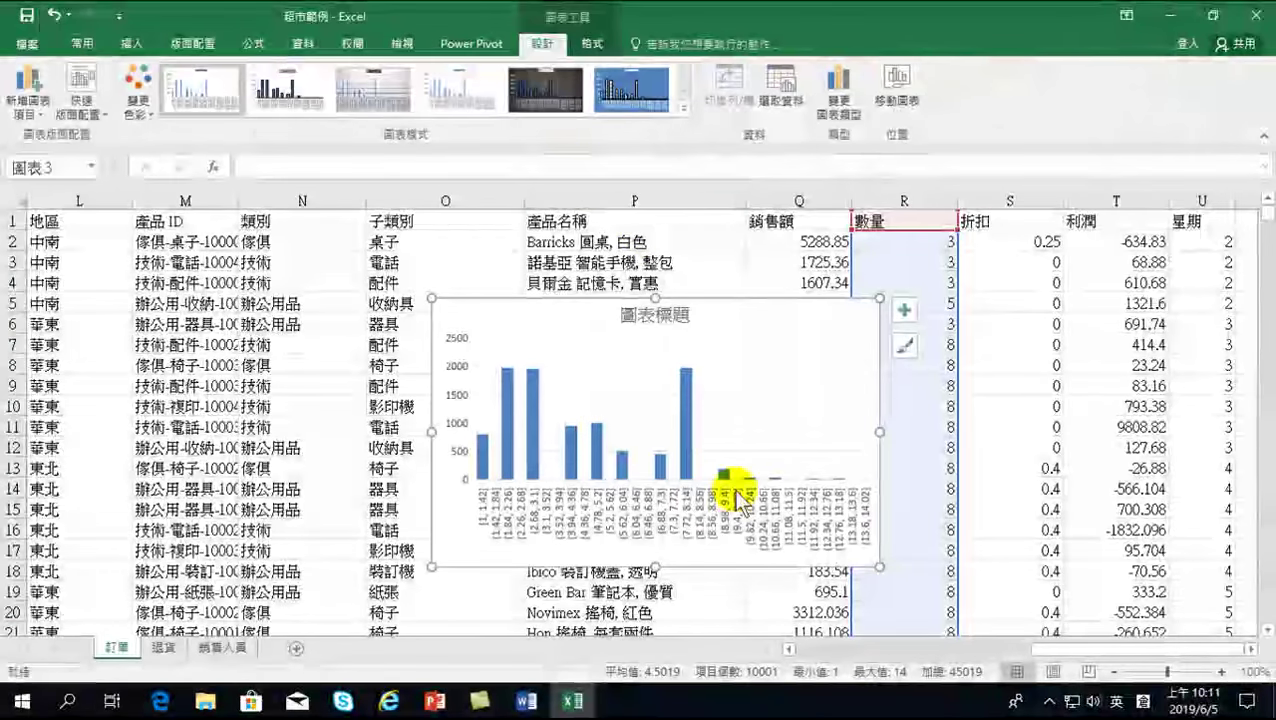
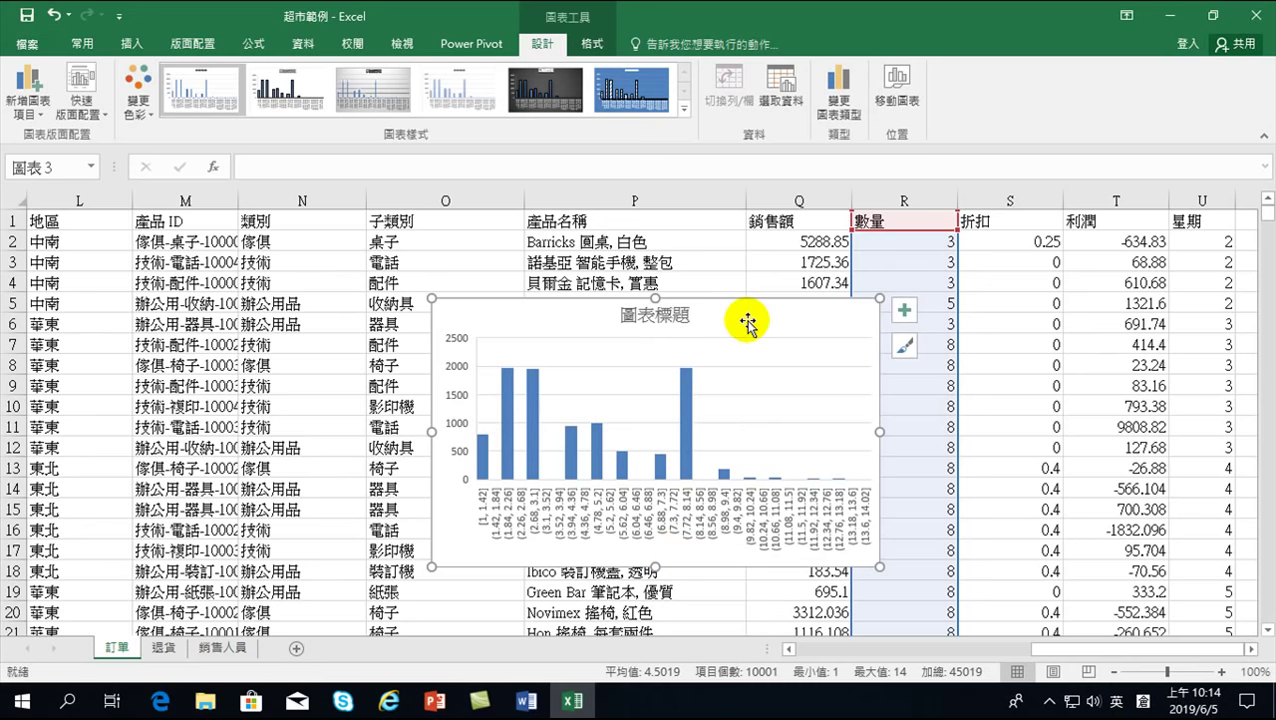
Step: Delete the 數量 histogram, restore the original quantities (total 37675), and select column R
key("Delete")
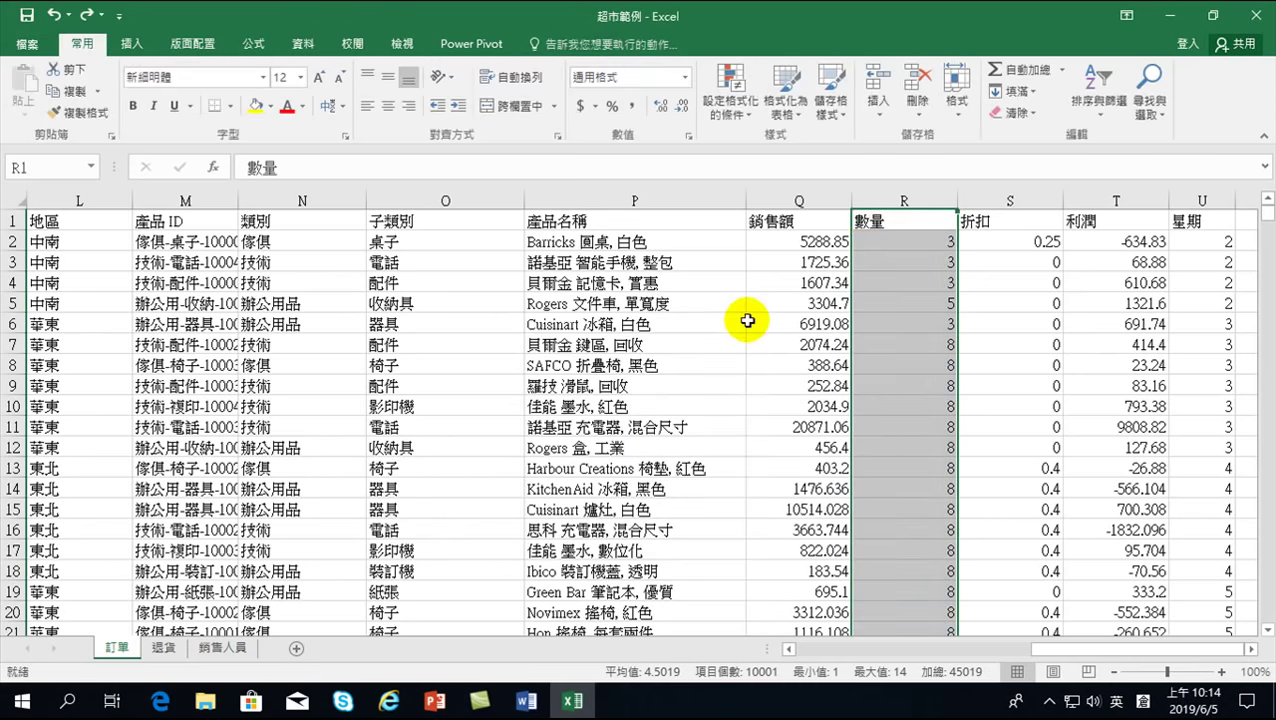
key("Down")
key("Down")
key("Down")
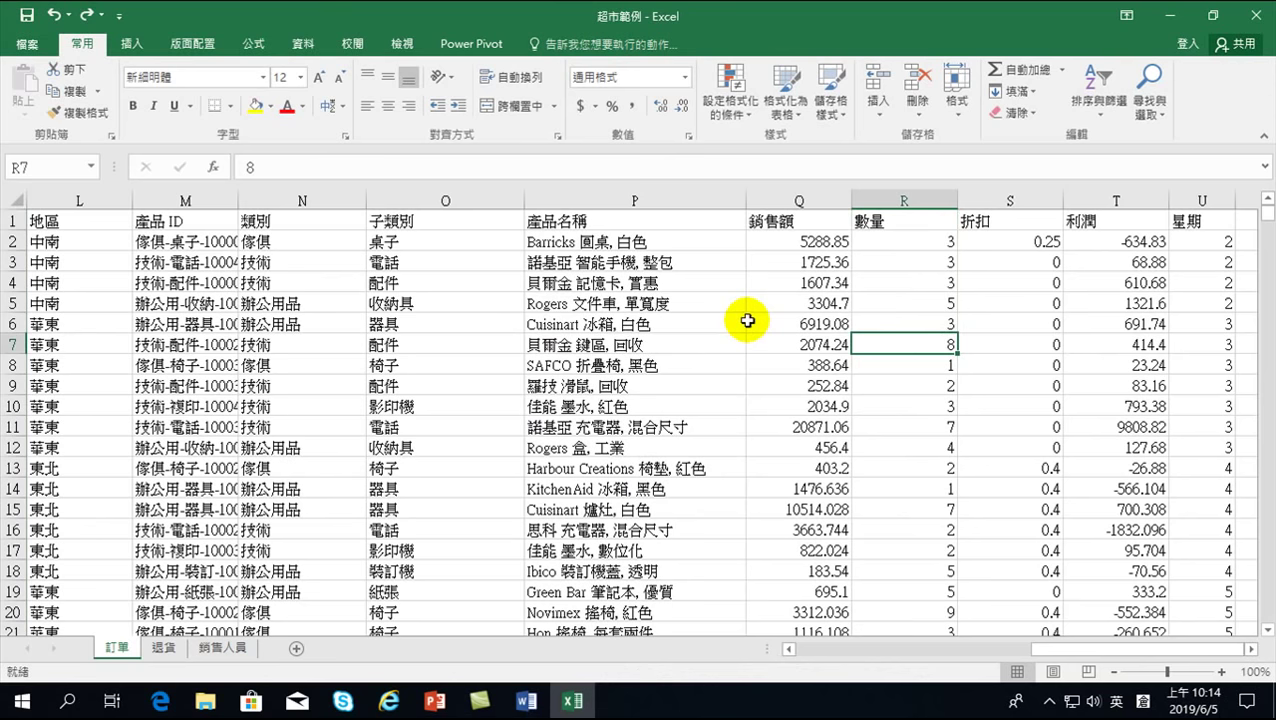
left_click(896, 198)
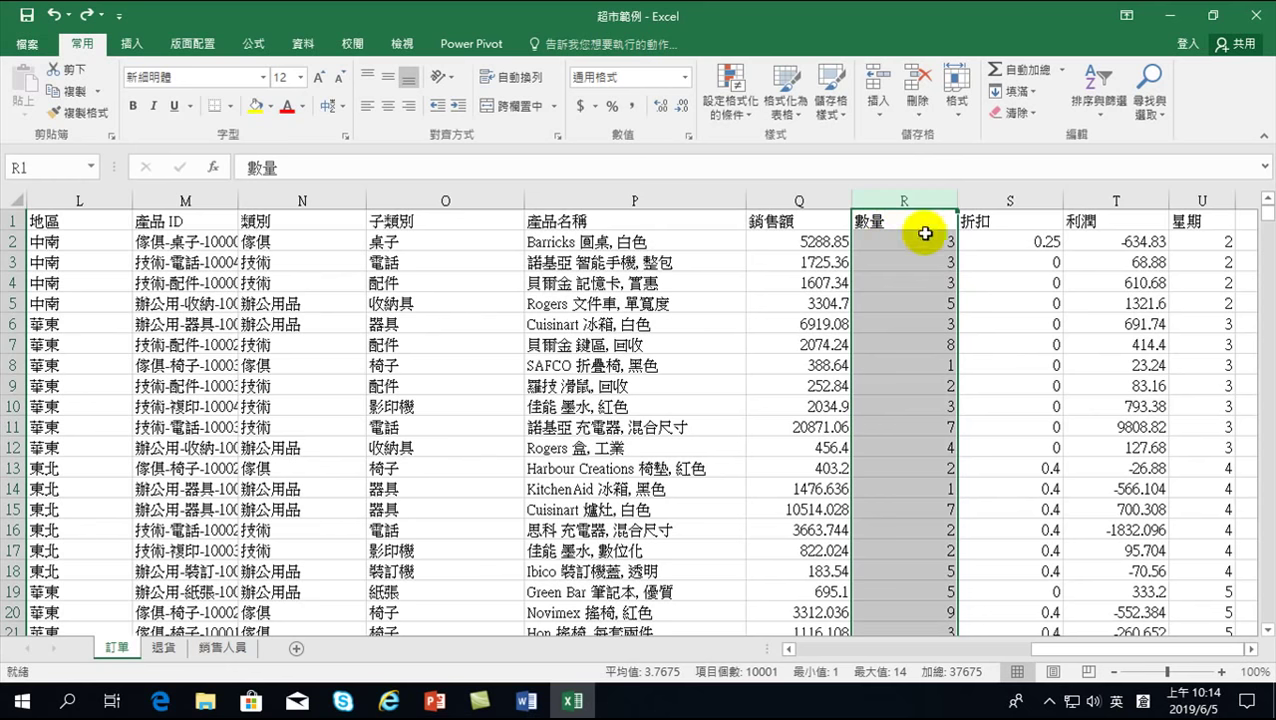
Step: Insert a Histogram statistic chart of the 數量 quantities in column R
left_click(133, 42)
left_click(553, 92)
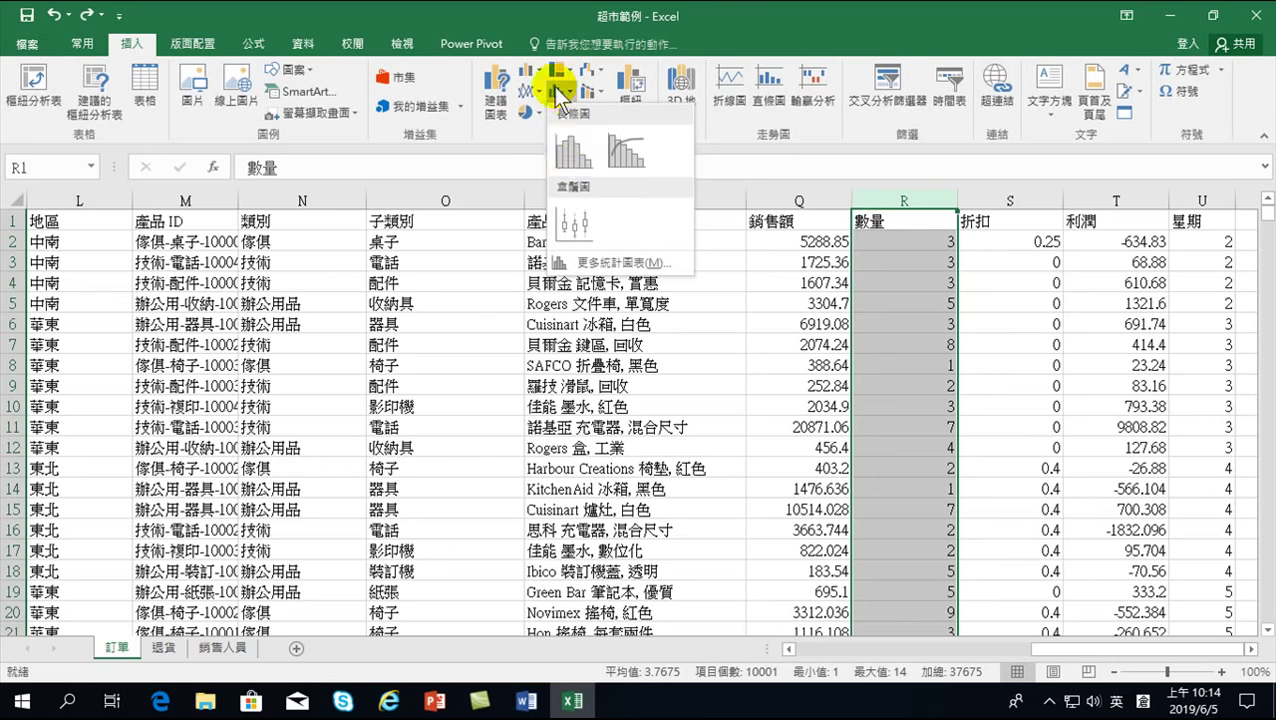
left_click(905, 200)
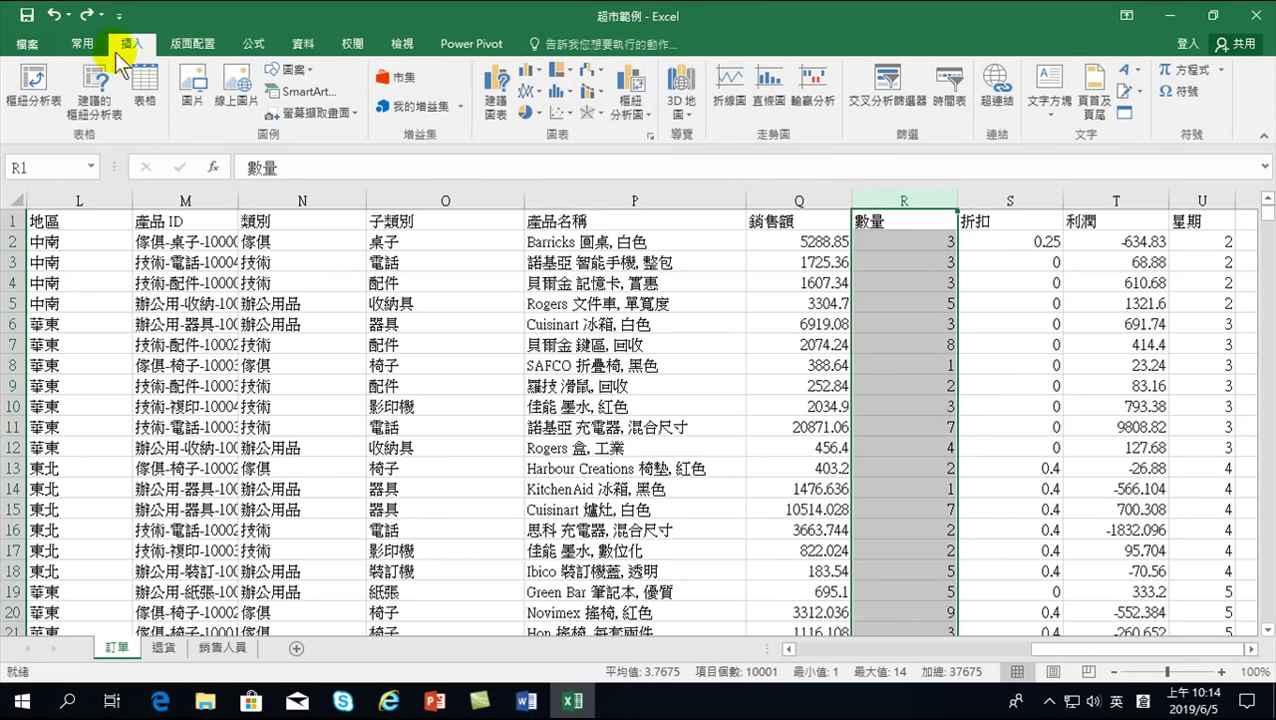
left_click(553, 91)
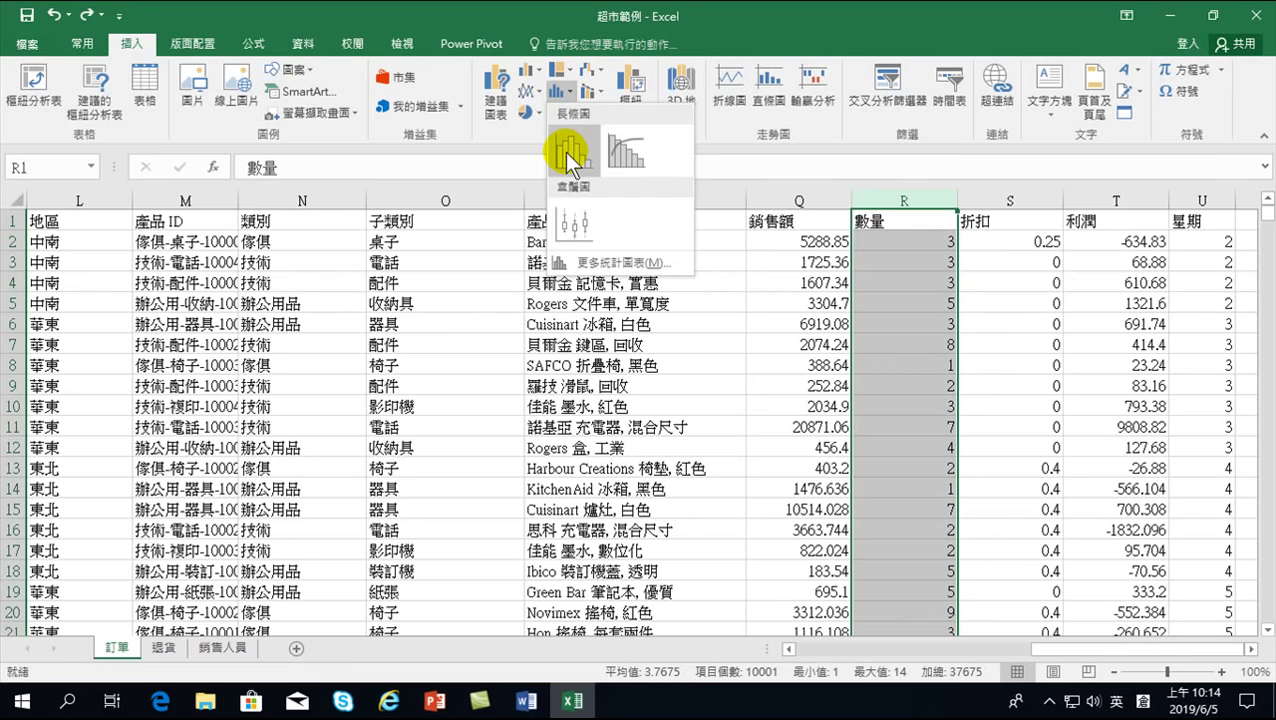
left_click(568, 155)
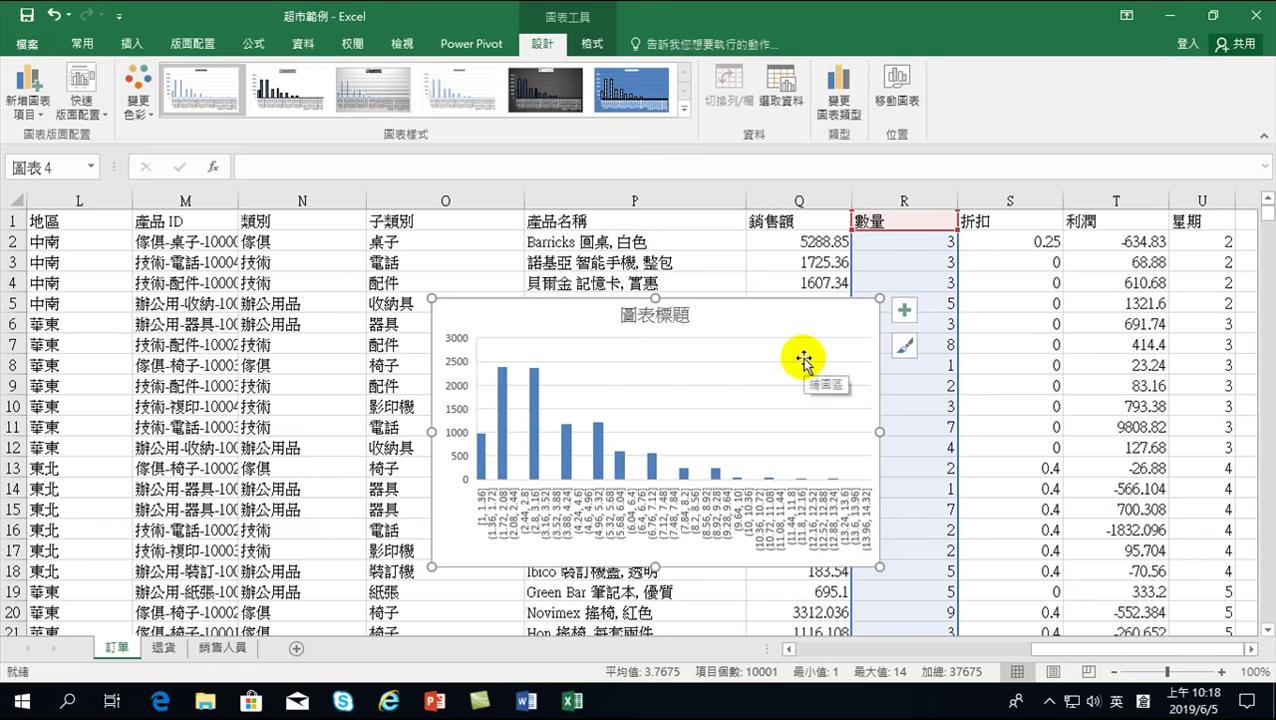
Step: Delete the 數量 histogram and select the first sales value in cell Q2
key("Delete")
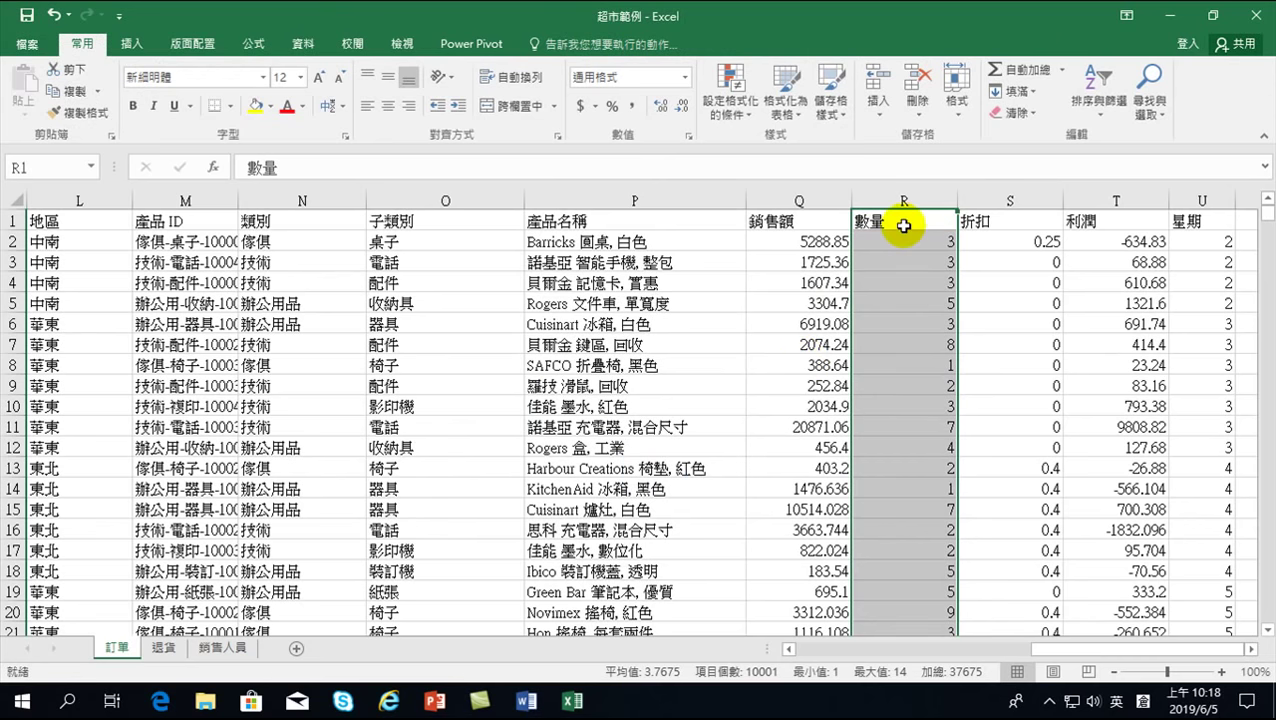
left_click(806, 192)
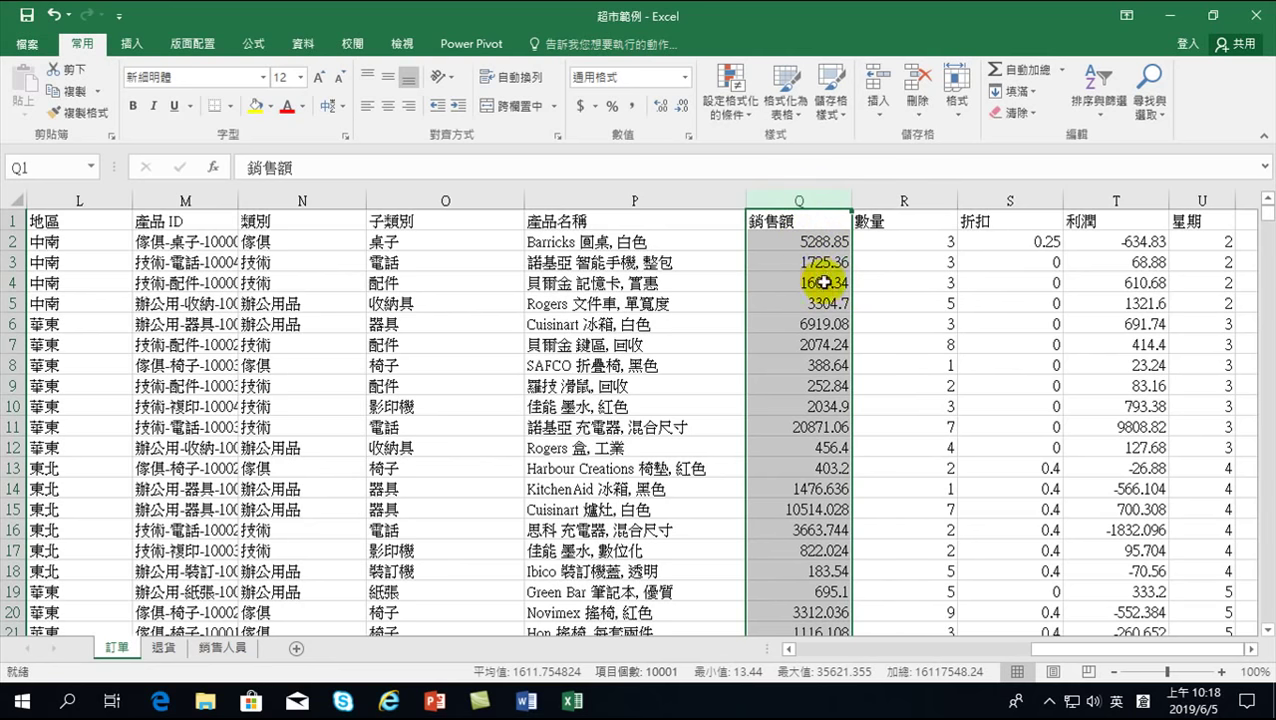
left_click(792, 326)
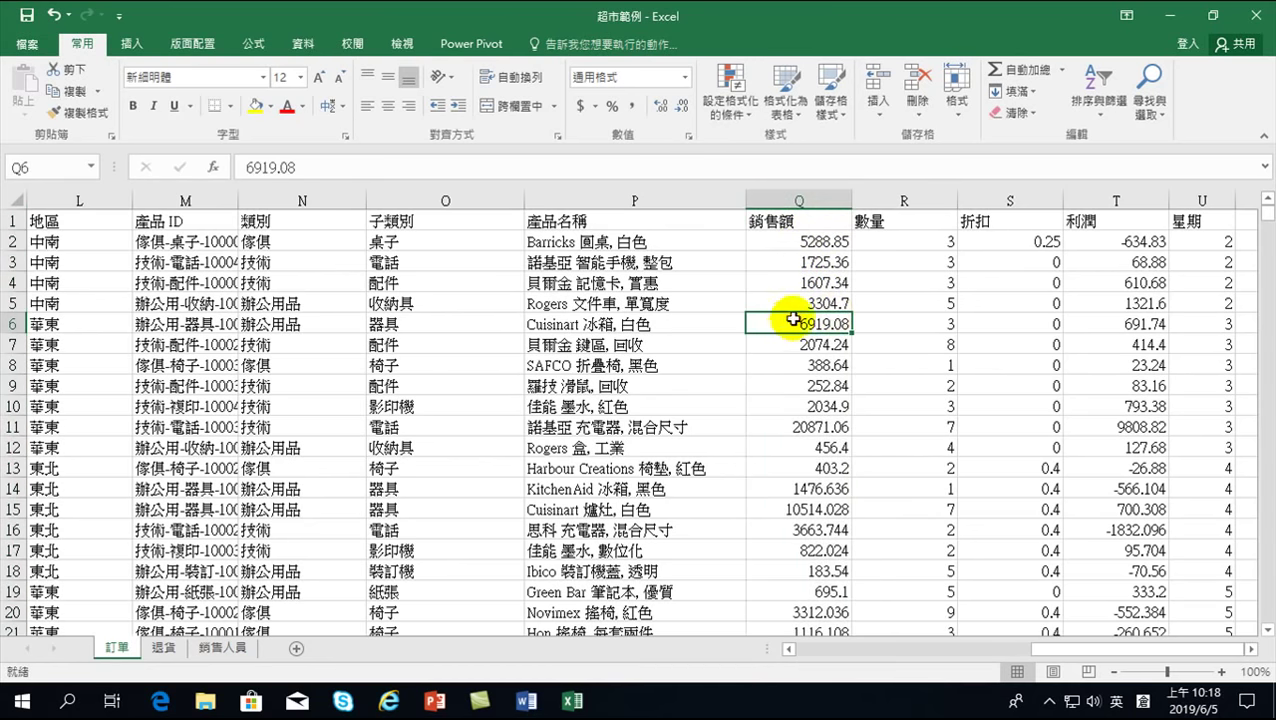
left_click(780, 242)
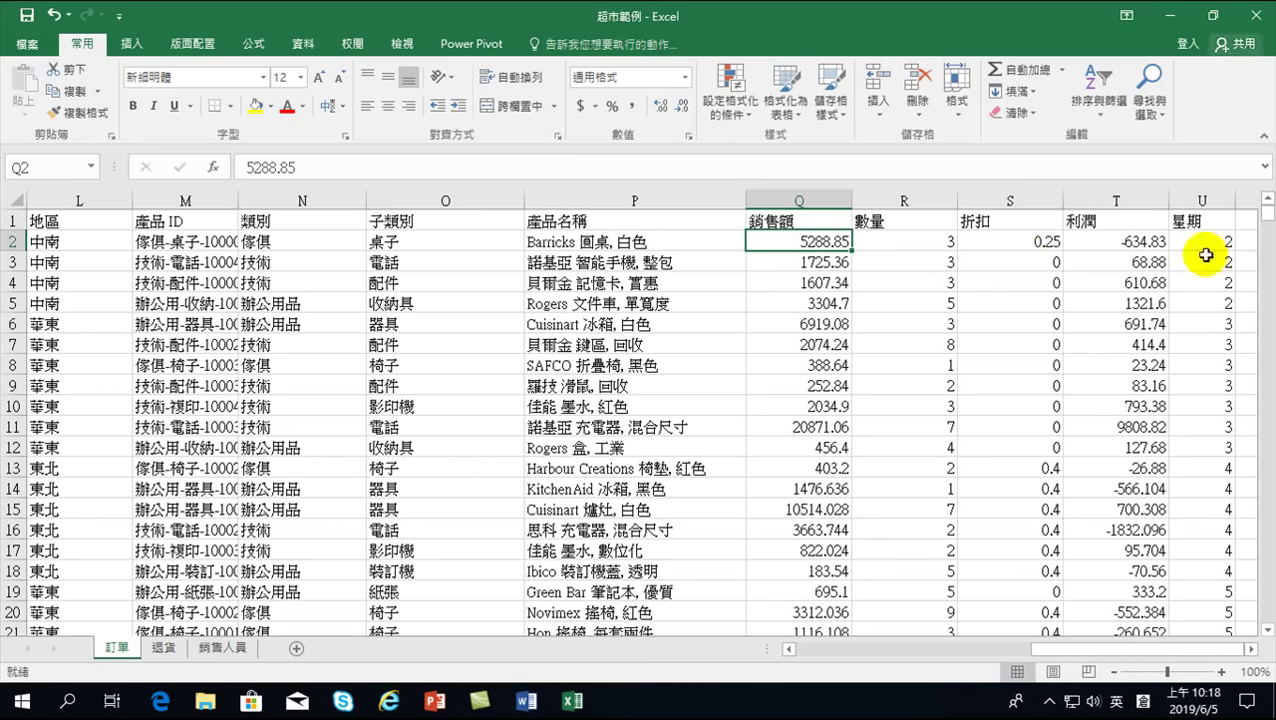
Step: Try entering 5000 in Q2, cancel to keep 5288.85, and select the 銷售額 column
type("5000")
key("BackSpace")
key("BackSpace")
key("BackSpace")
key("Escape")
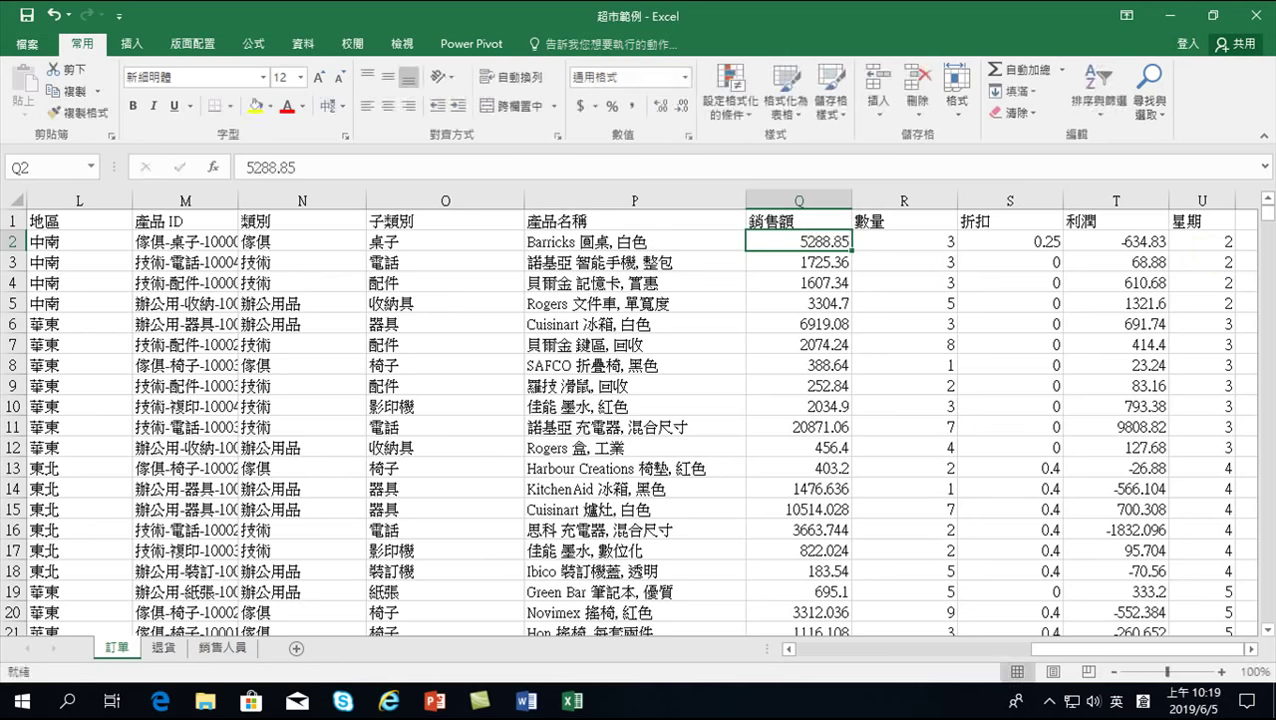
left_click(786, 200)
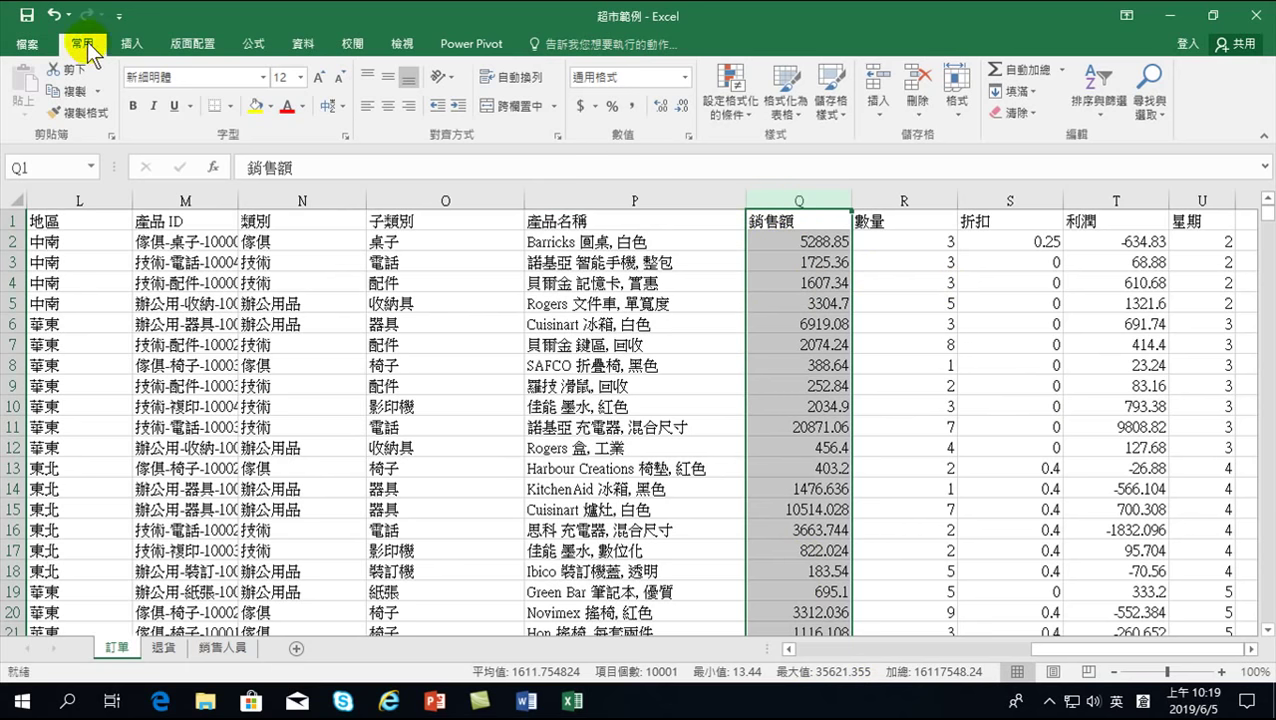
Step: Insert a Histogram of the 銷售額 sales values, review it, then delete the chart
left_click(137, 44)
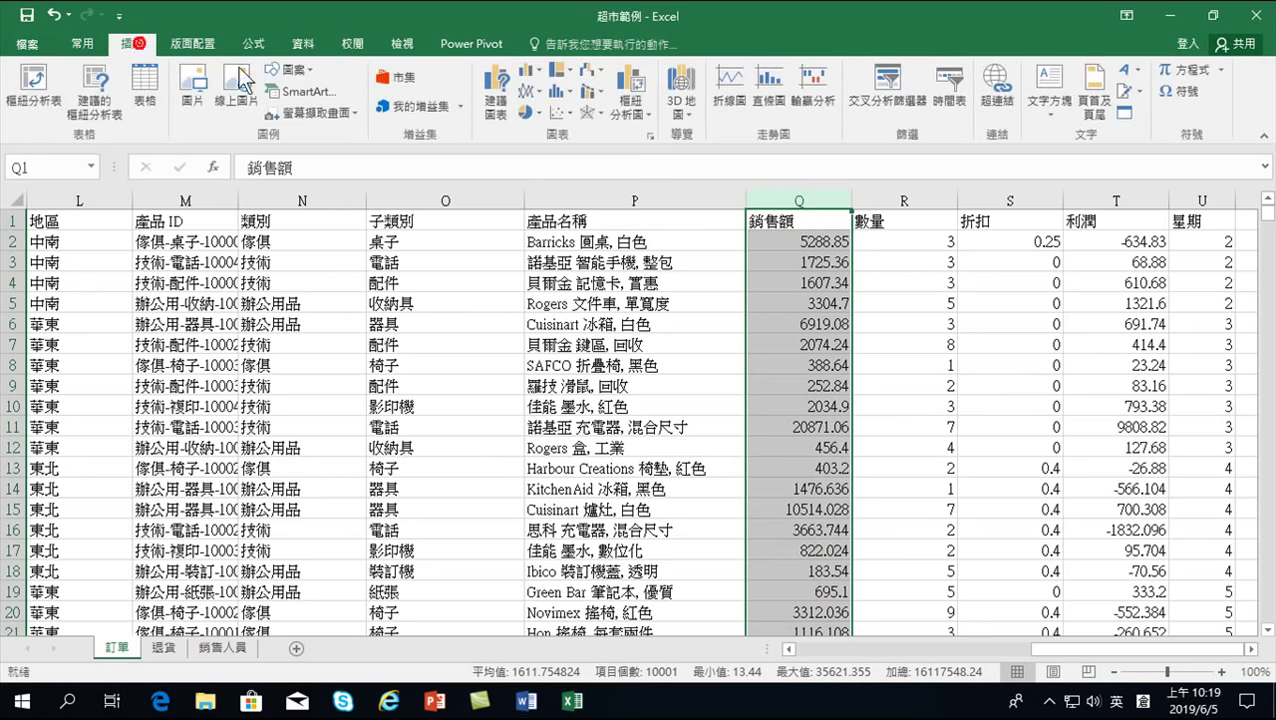
left_click(558, 93)
left_click(565, 153)
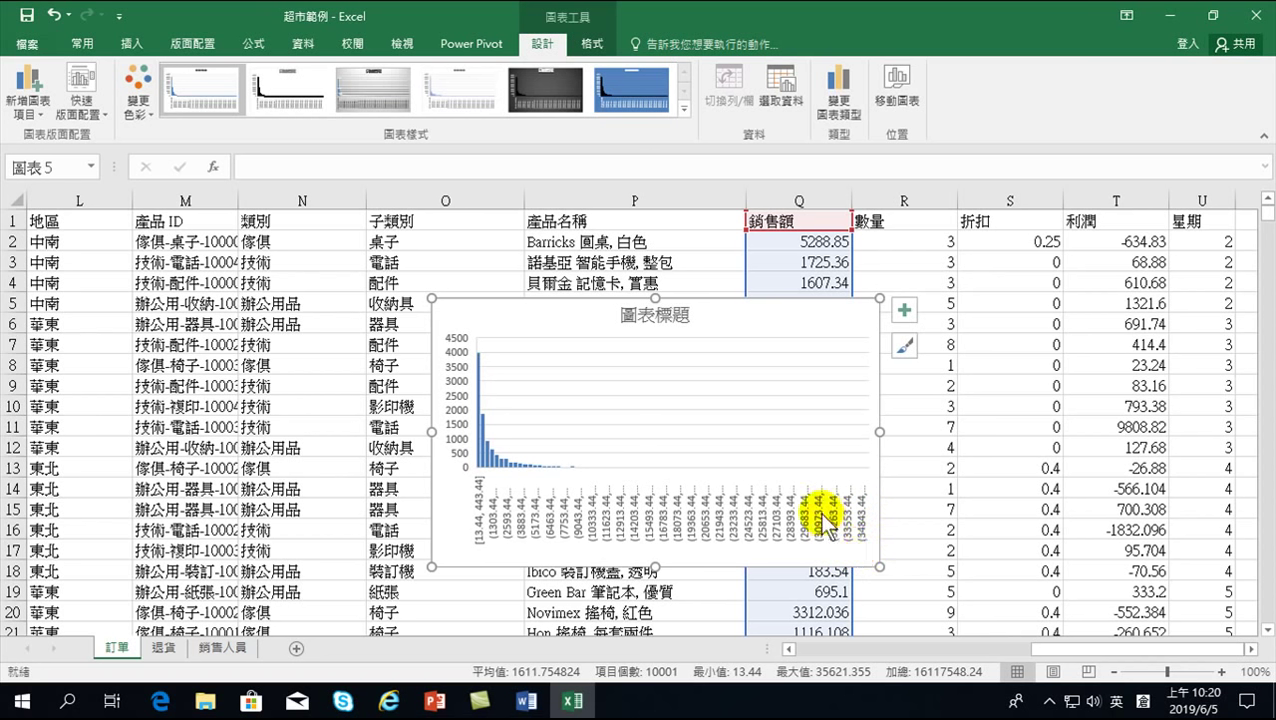
left_click(820, 296)
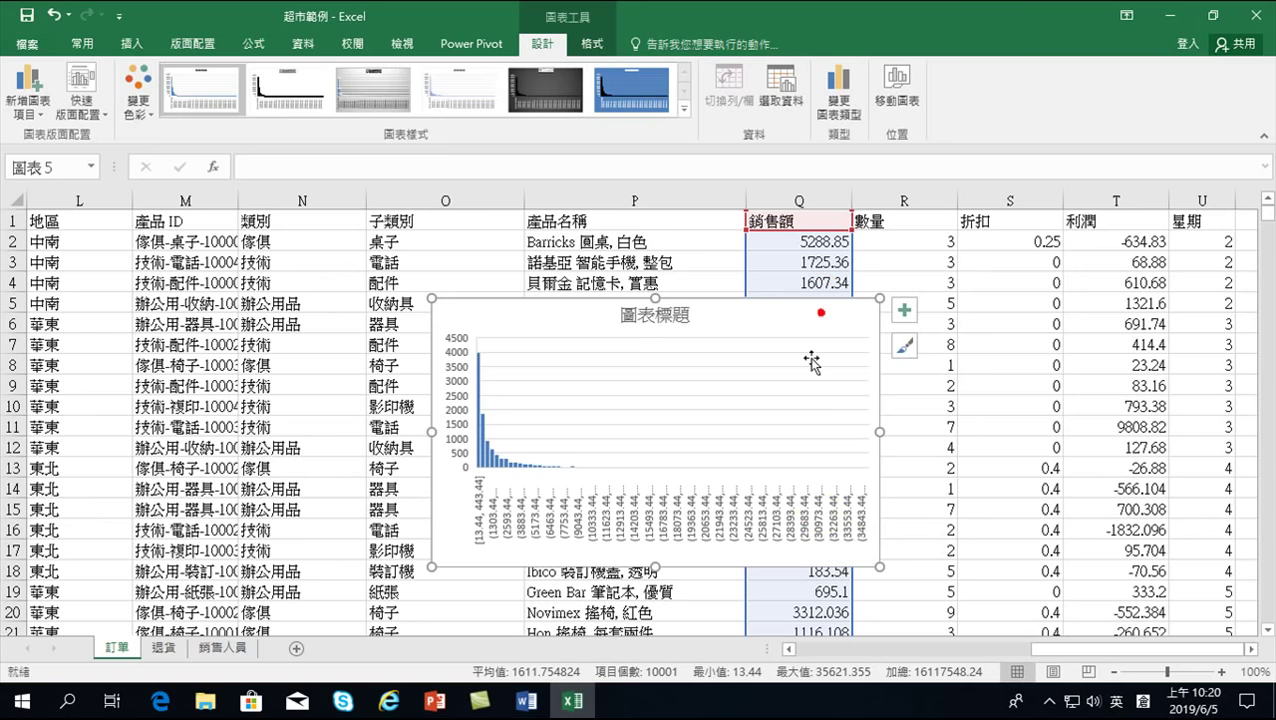
key("Delete")
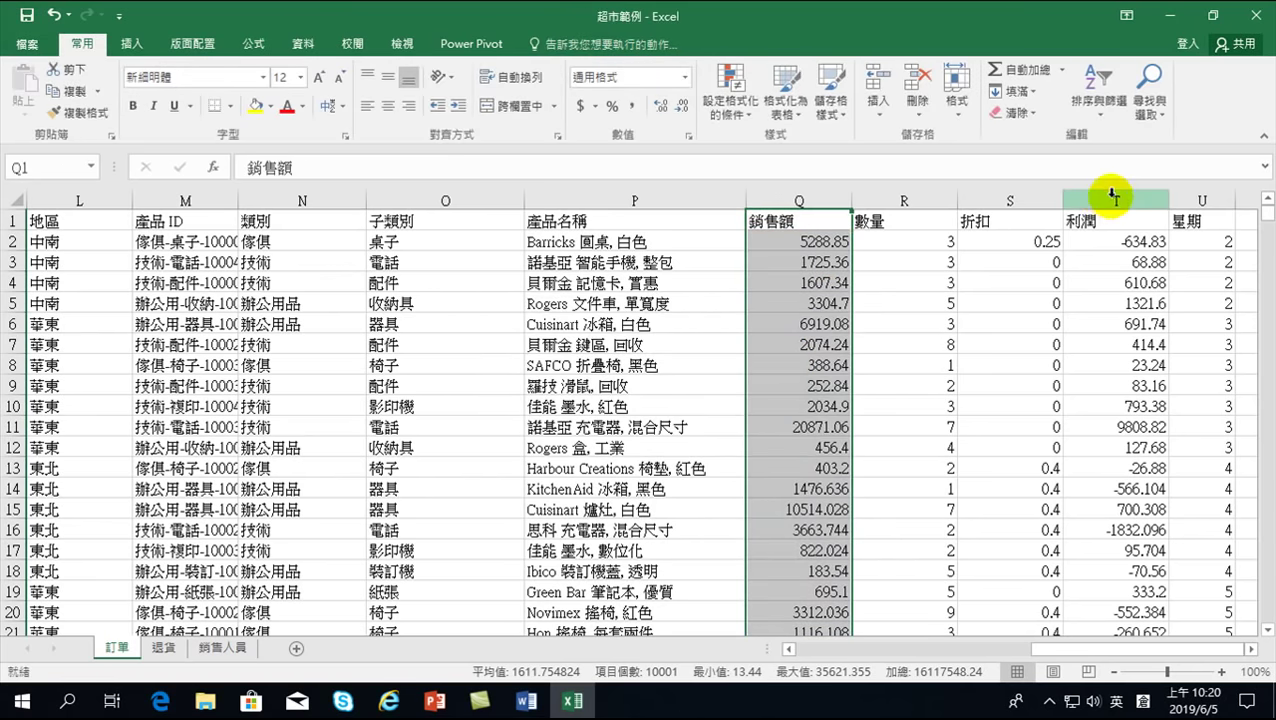
Step: Insert a Histogram statistic chart of the 利潤 profit values in column T
left_click(1101, 190)
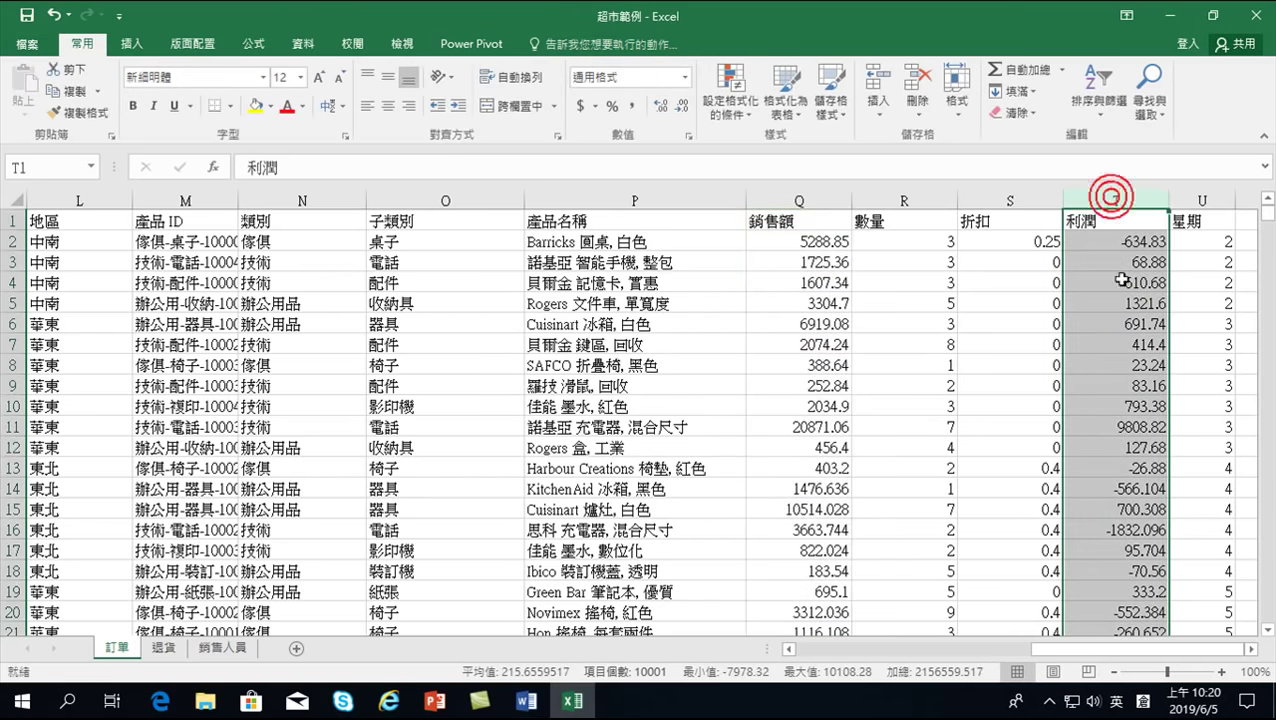
left_click(133, 43)
left_click(560, 97)
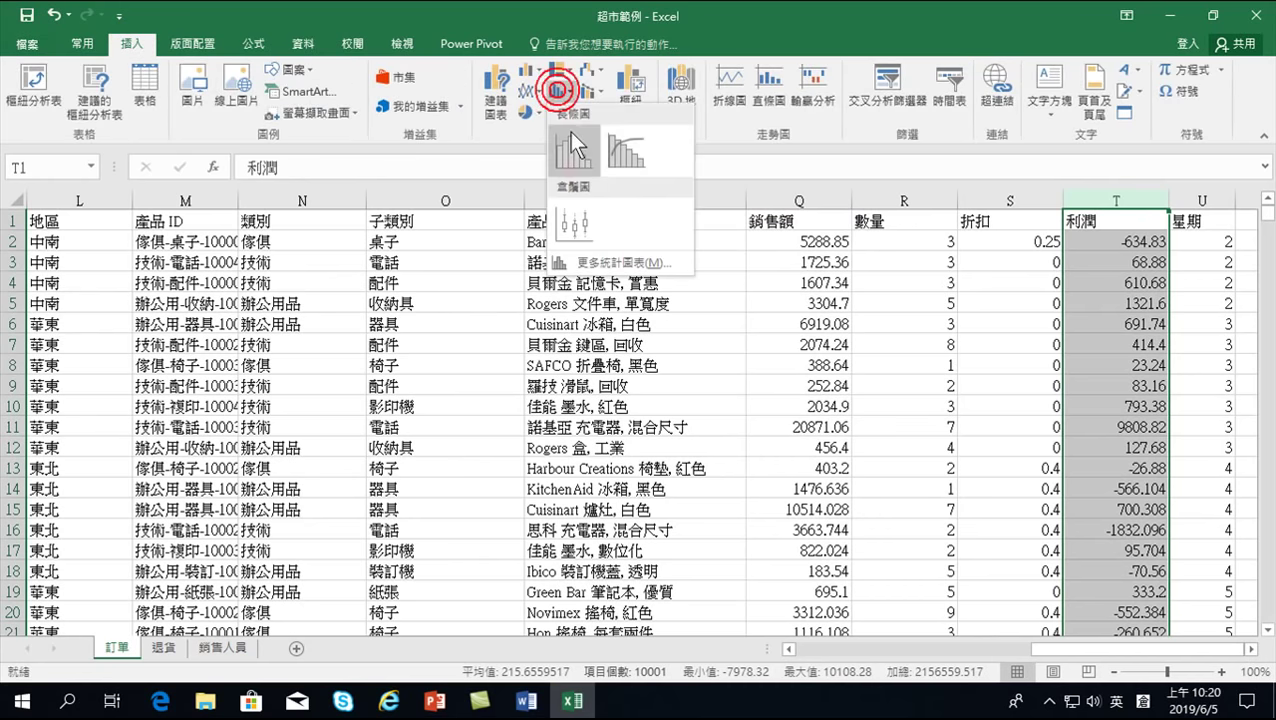
left_click(570, 156)
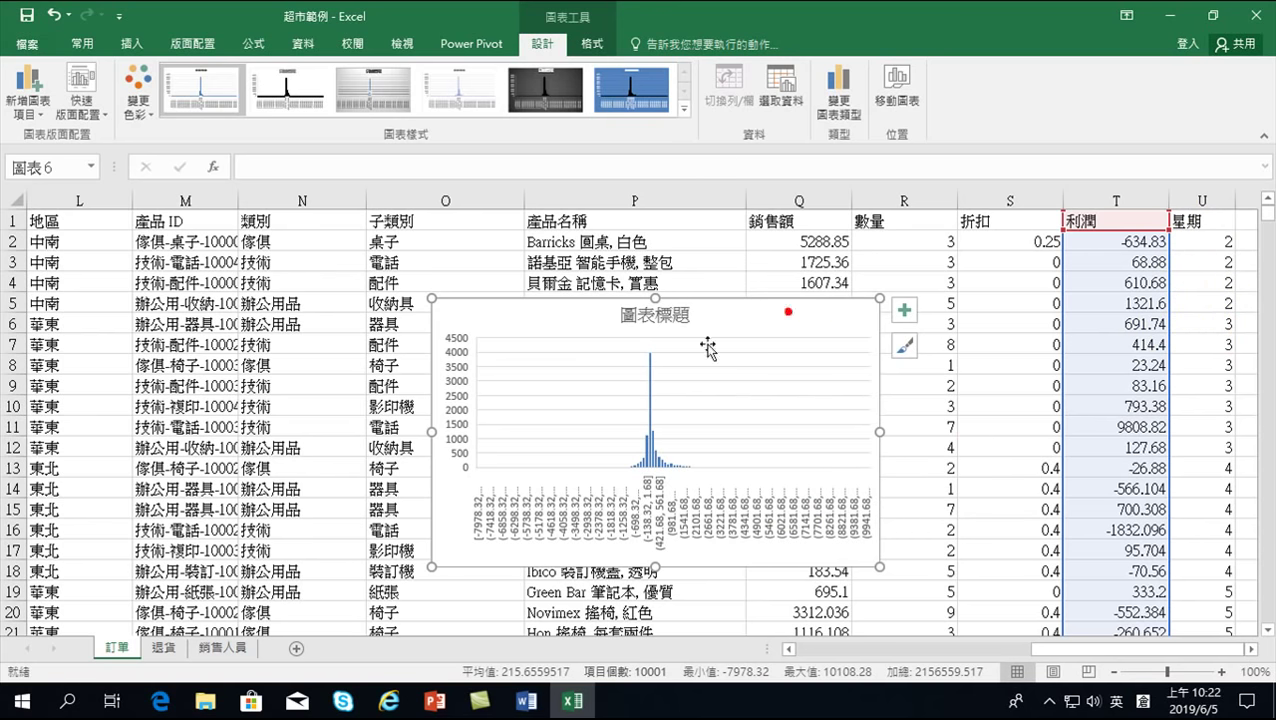
Step: Delete the 利潤 histogram and select a single cell inside the order data
key("Delete")
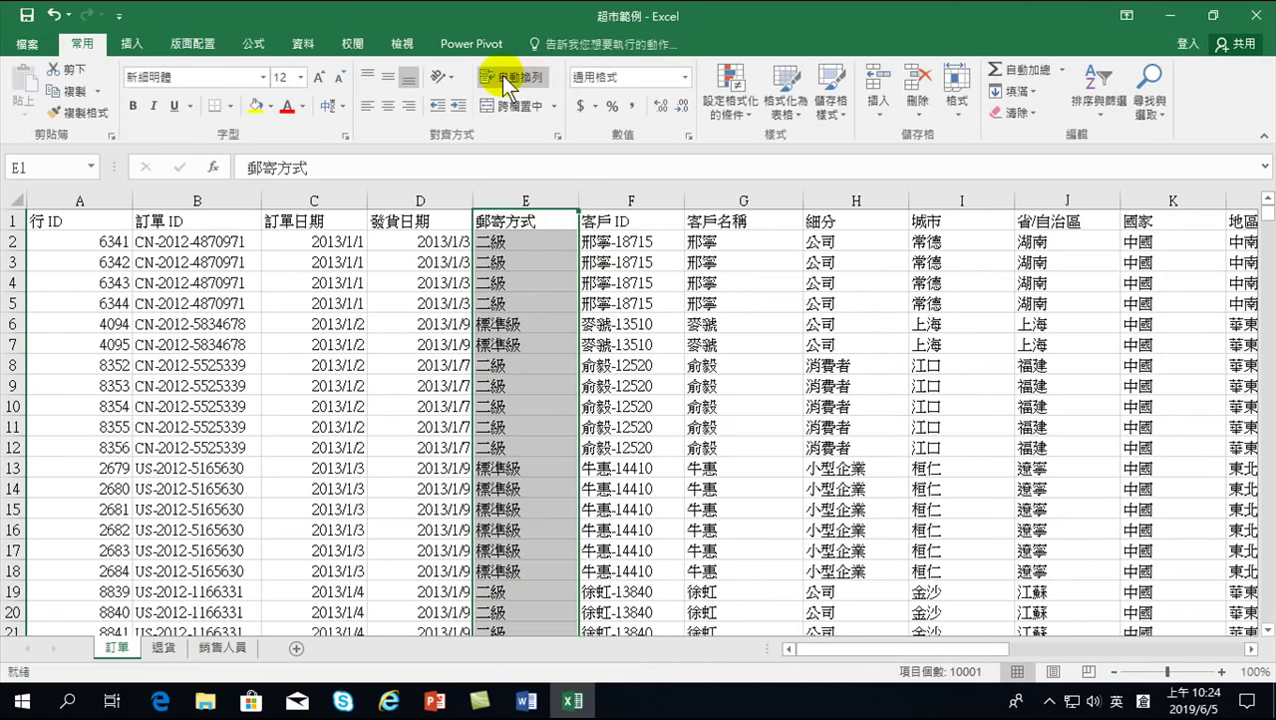
left_click(670, 305)
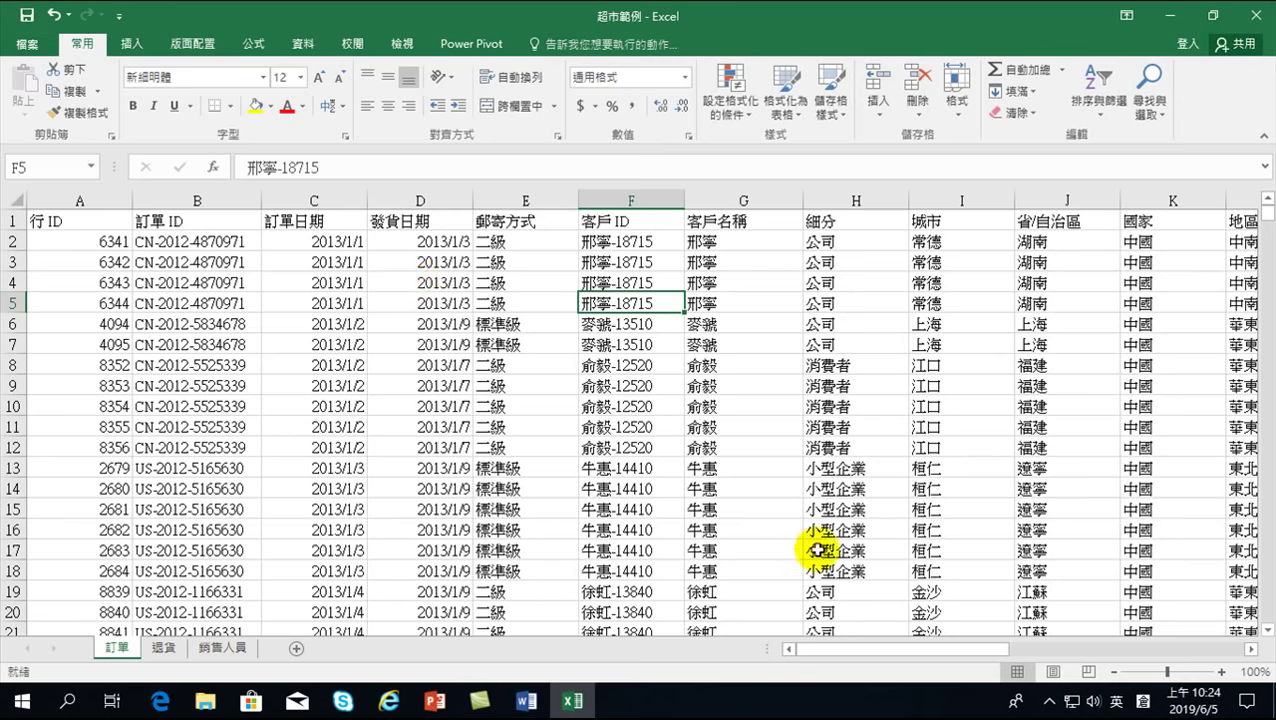
left_click(830, 648)
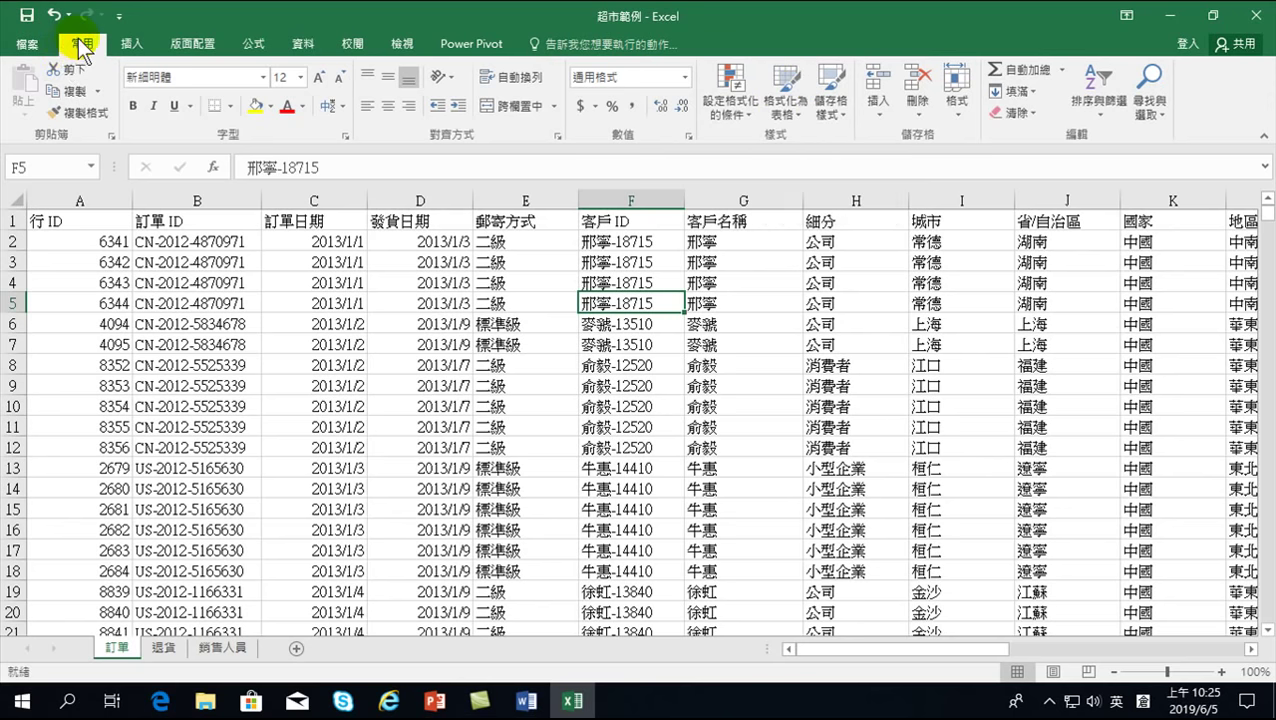
left_click(783, 102)
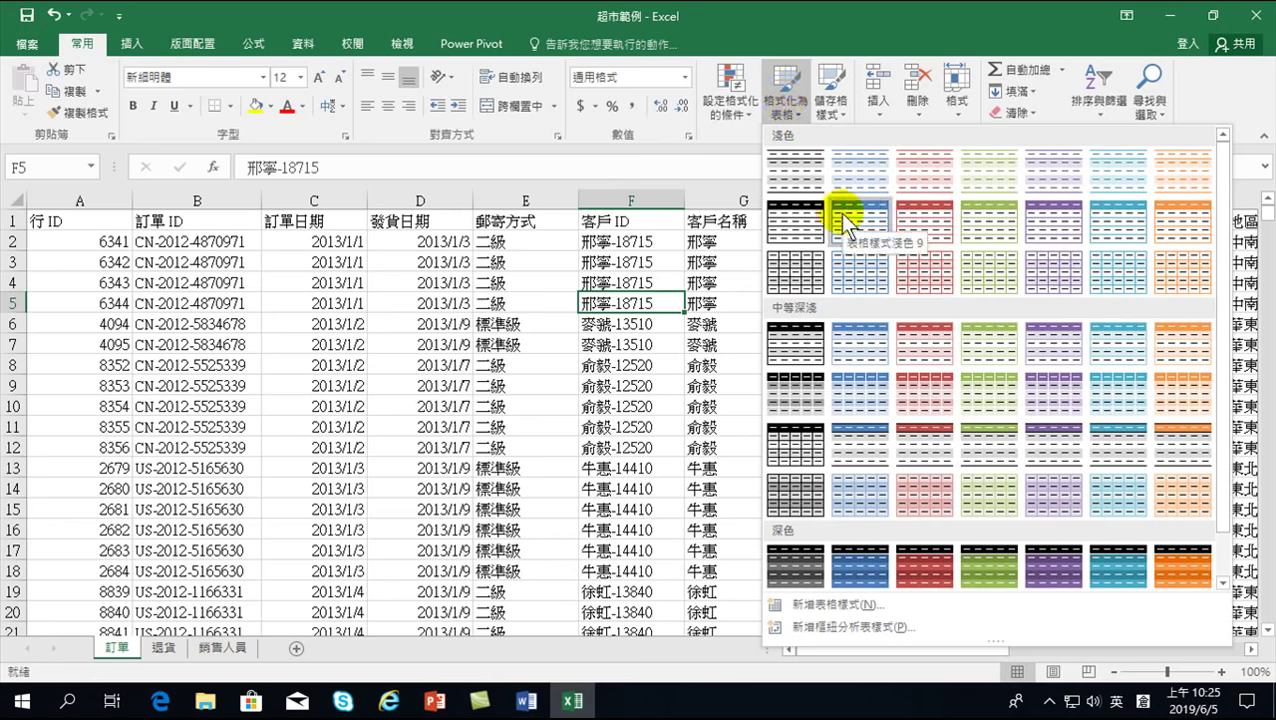
left_click(453, 450)
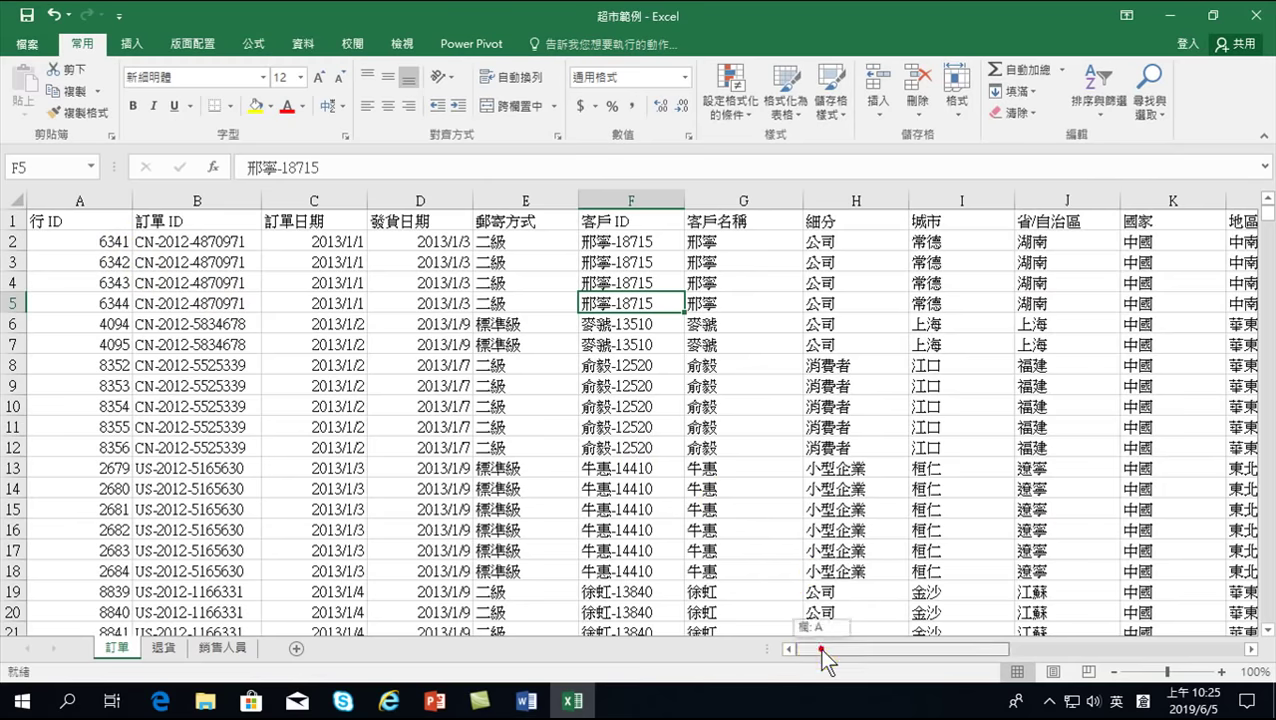
left_click_drag(826, 648, 1100, 648)
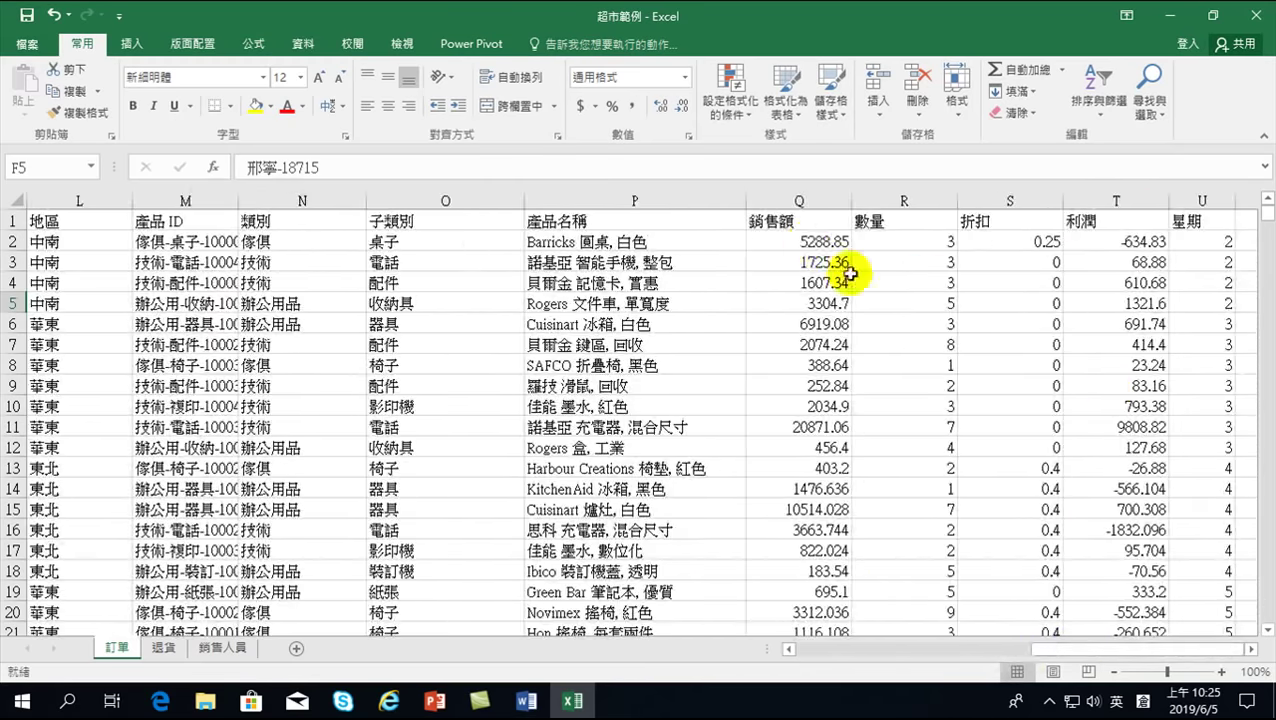
left_click_drag(805, 240, 808, 340)
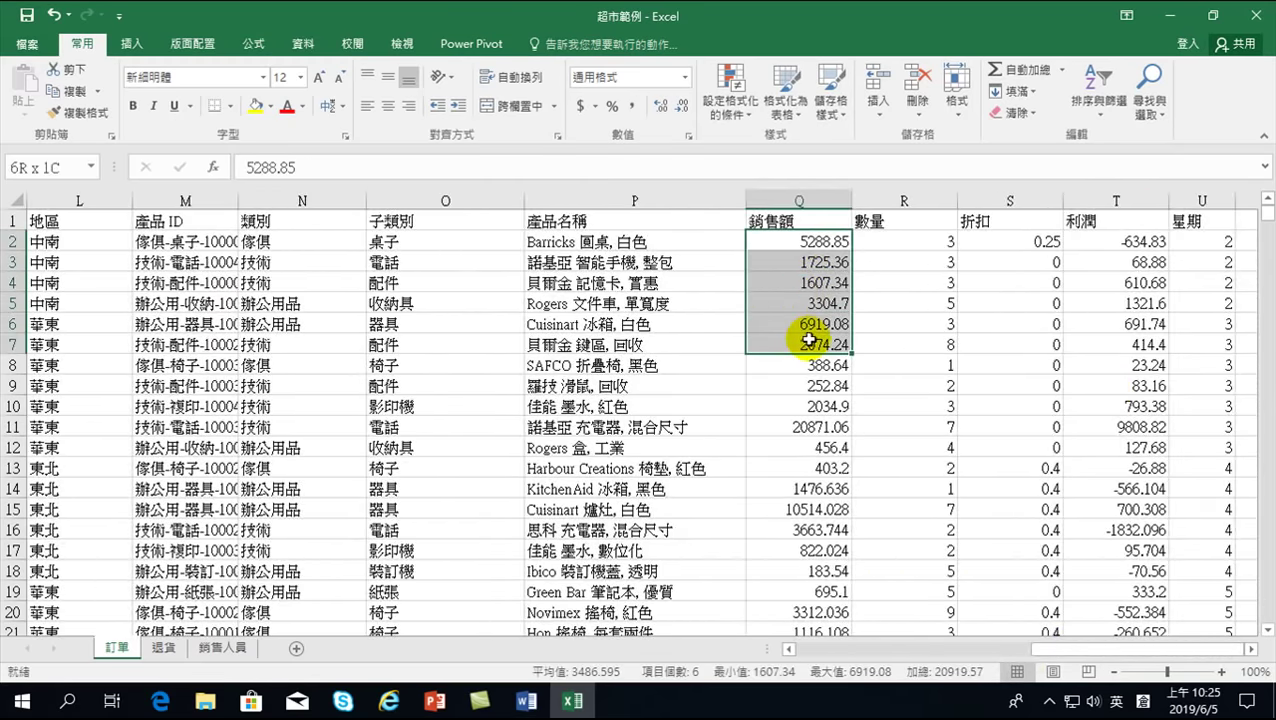
left_click_drag(808, 340, 814, 406)
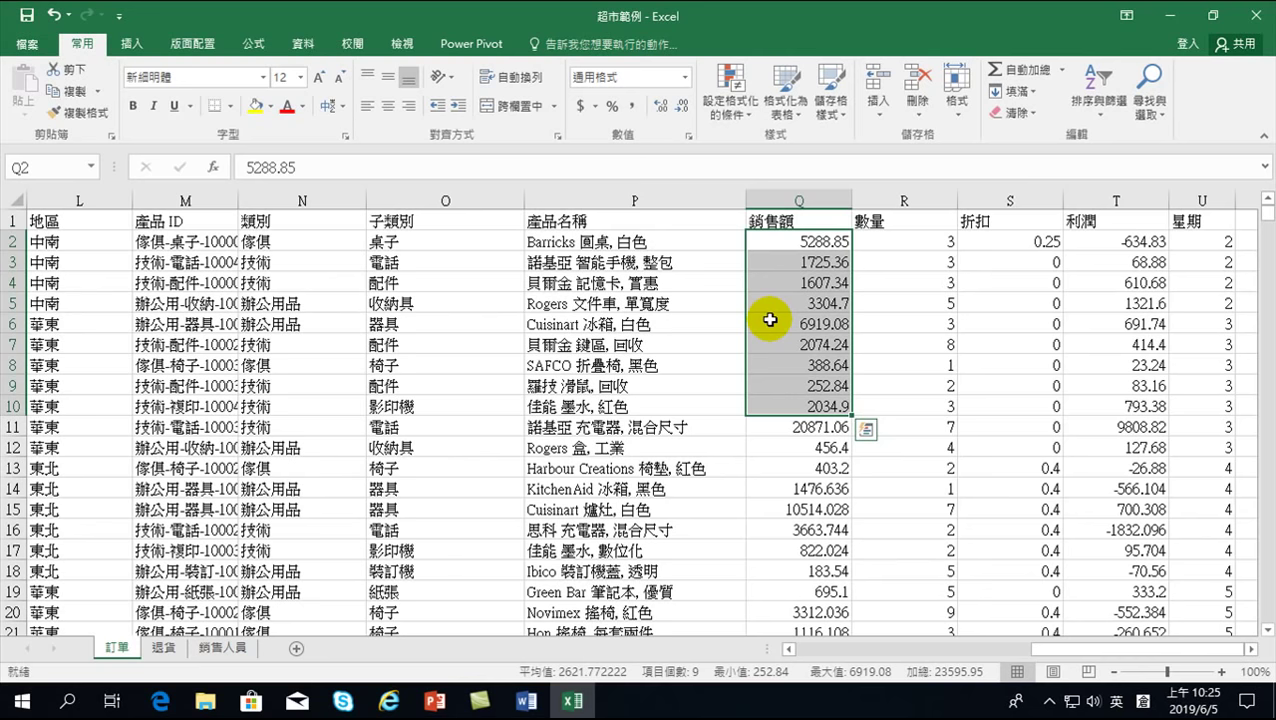
left_click(806, 242)
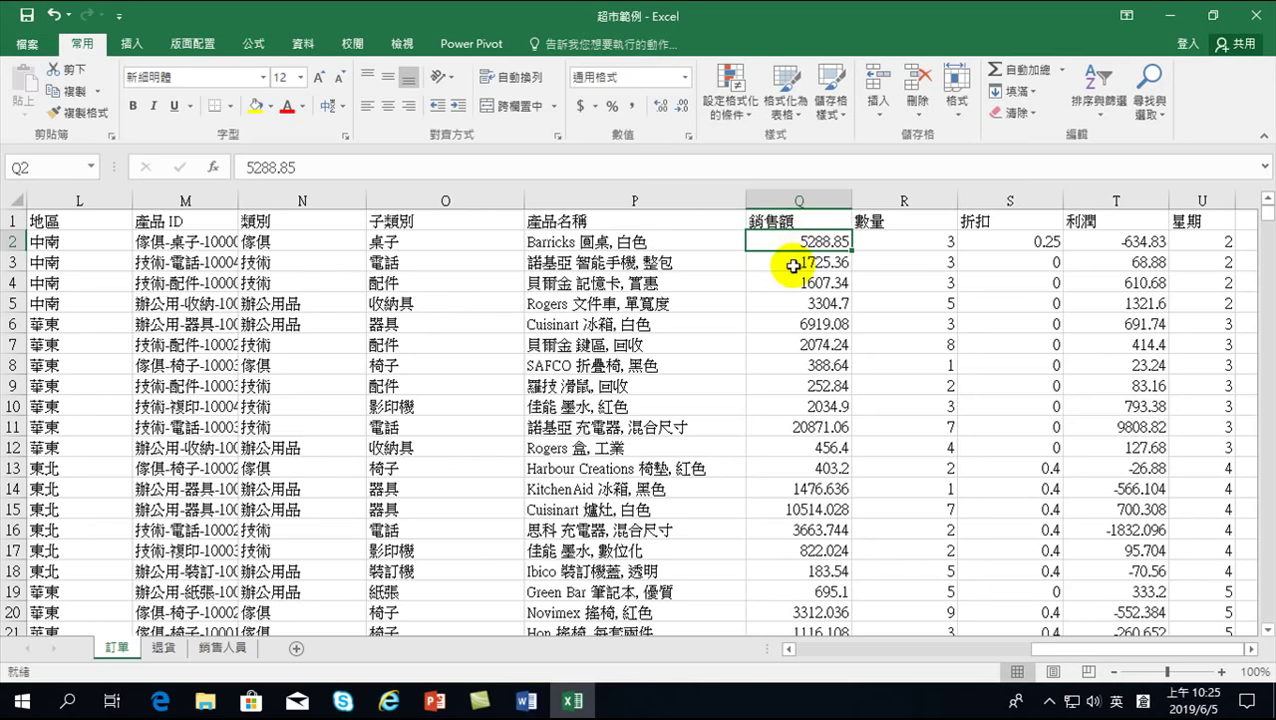
left_click_drag(795, 240, 795, 390)
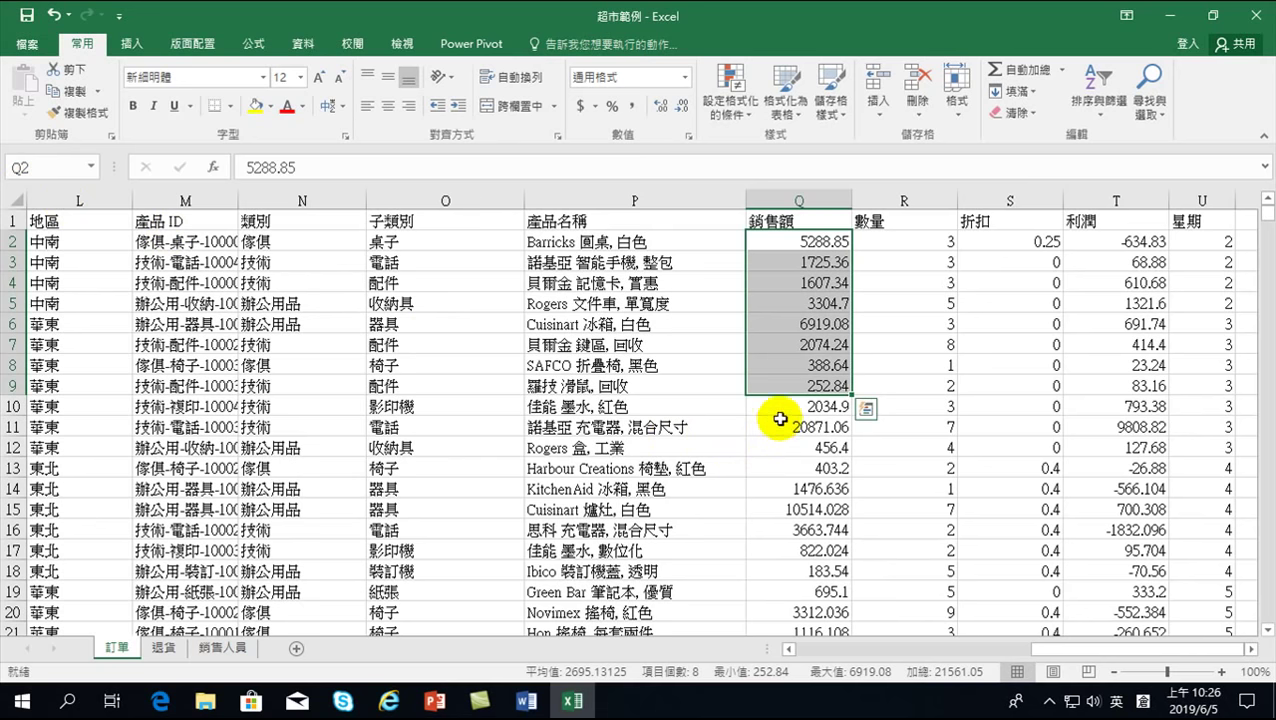
left_click(781, 385)
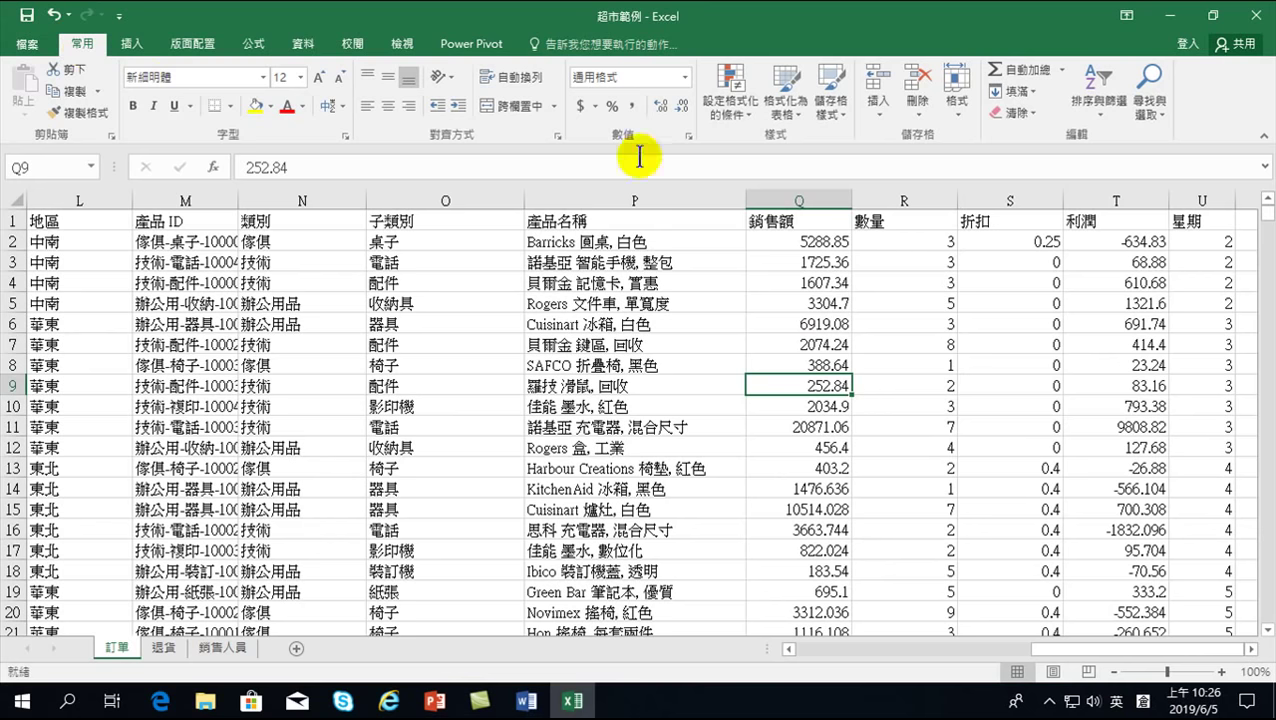
left_click(784, 95)
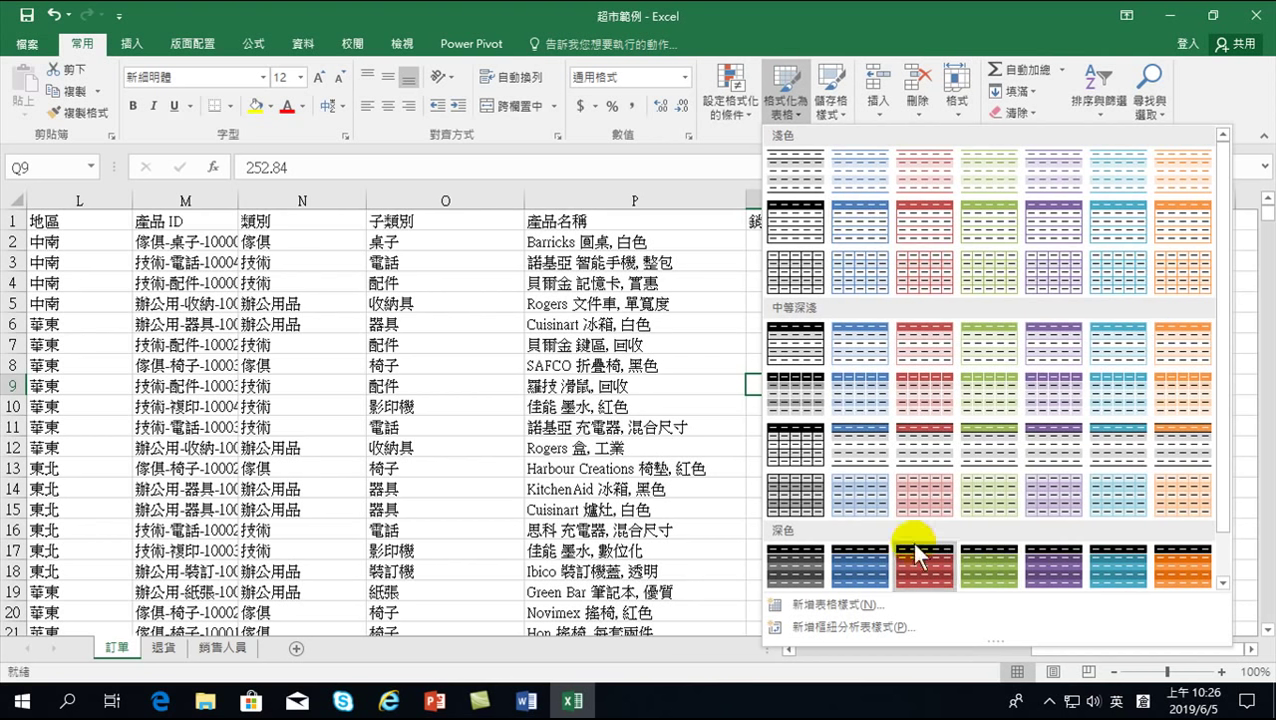
Step: Format A1:U10001 as a table with headers, using the blue-grey Medium style
left_click(850, 338)
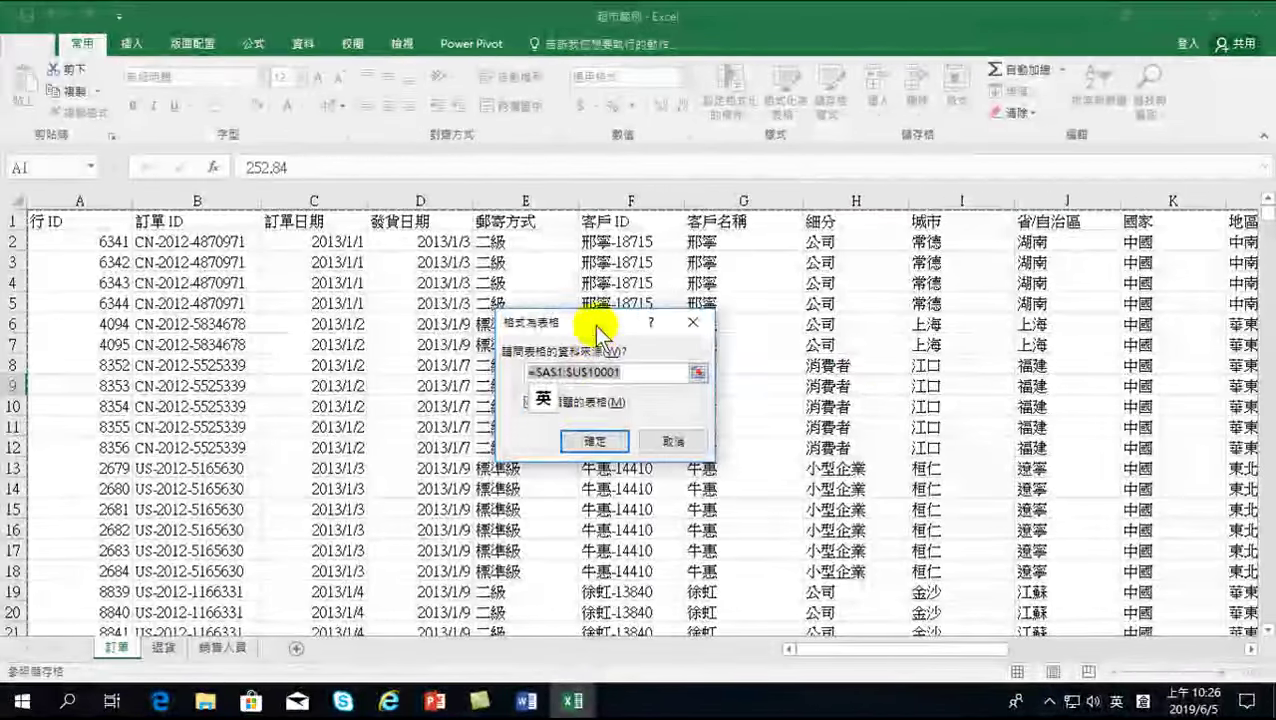
left_click_drag(604, 325, 689, 322)
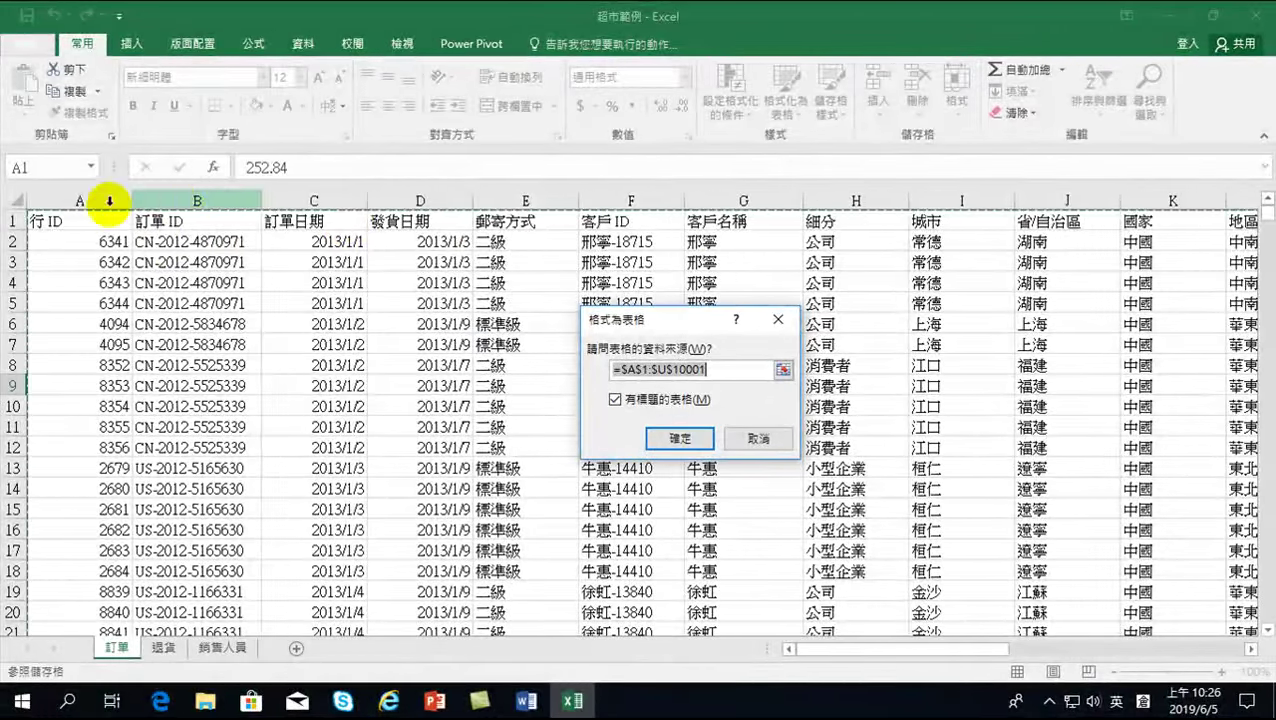
left_click(682, 440)
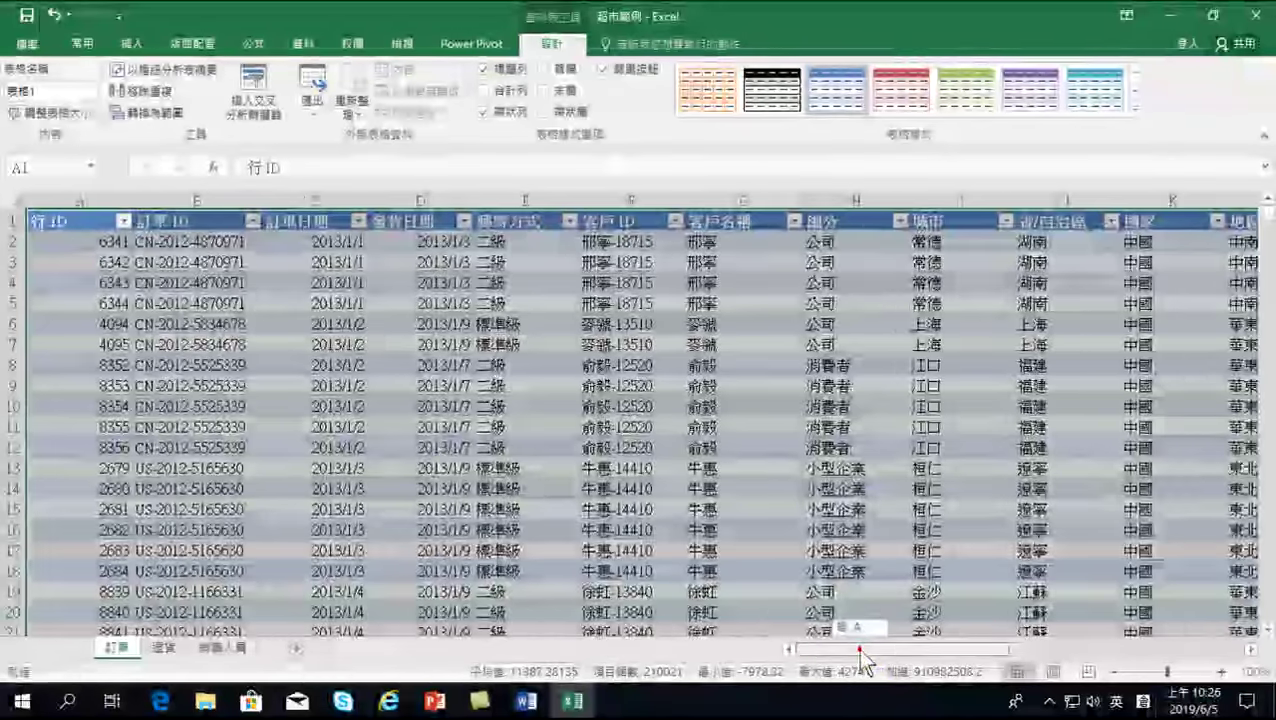
Step: Rename the table from 表格1 to 訂單 in the Table Name box
left_click_drag(857, 648, 1110, 655)
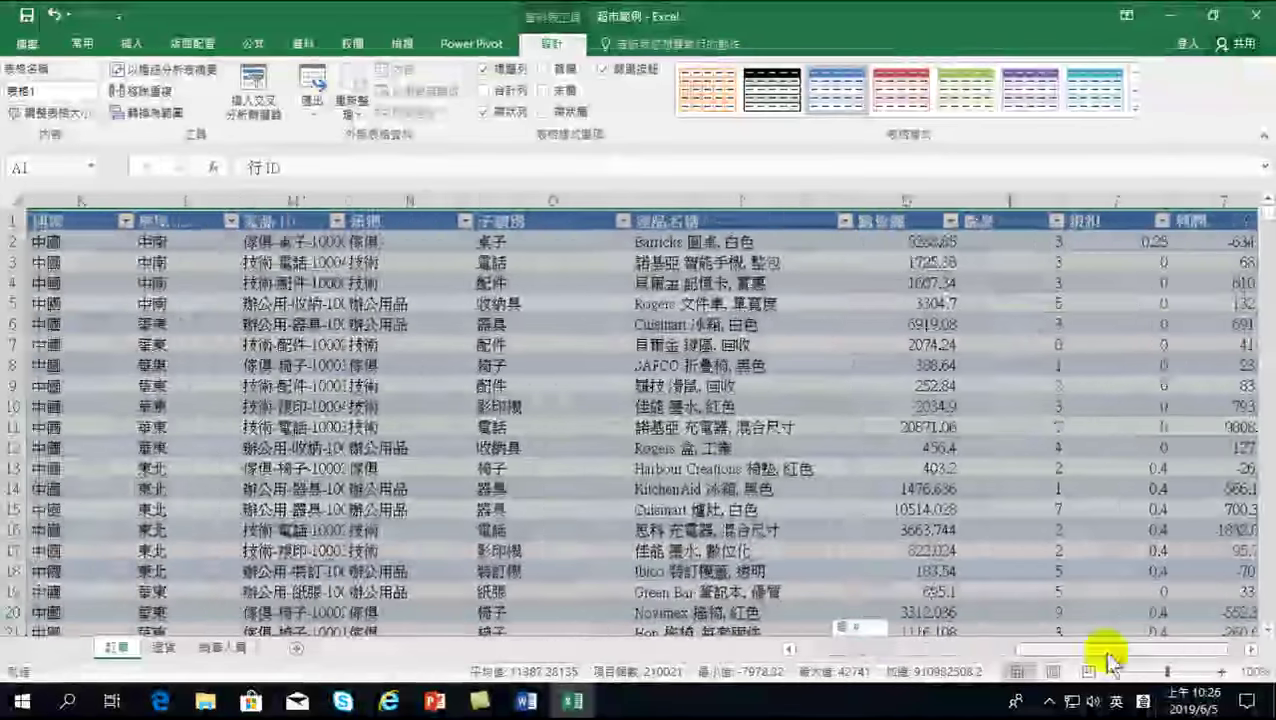
left_click(1250, 648)
left_click(1250, 648)
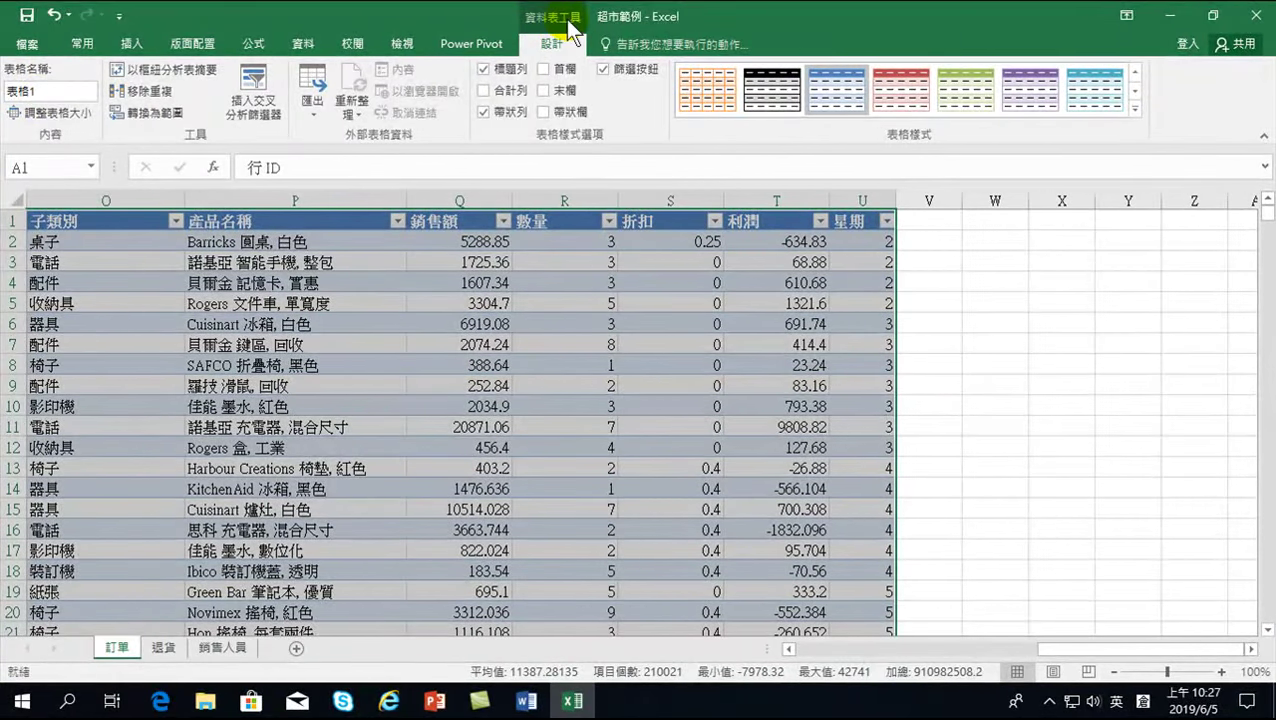
left_click(46, 93)
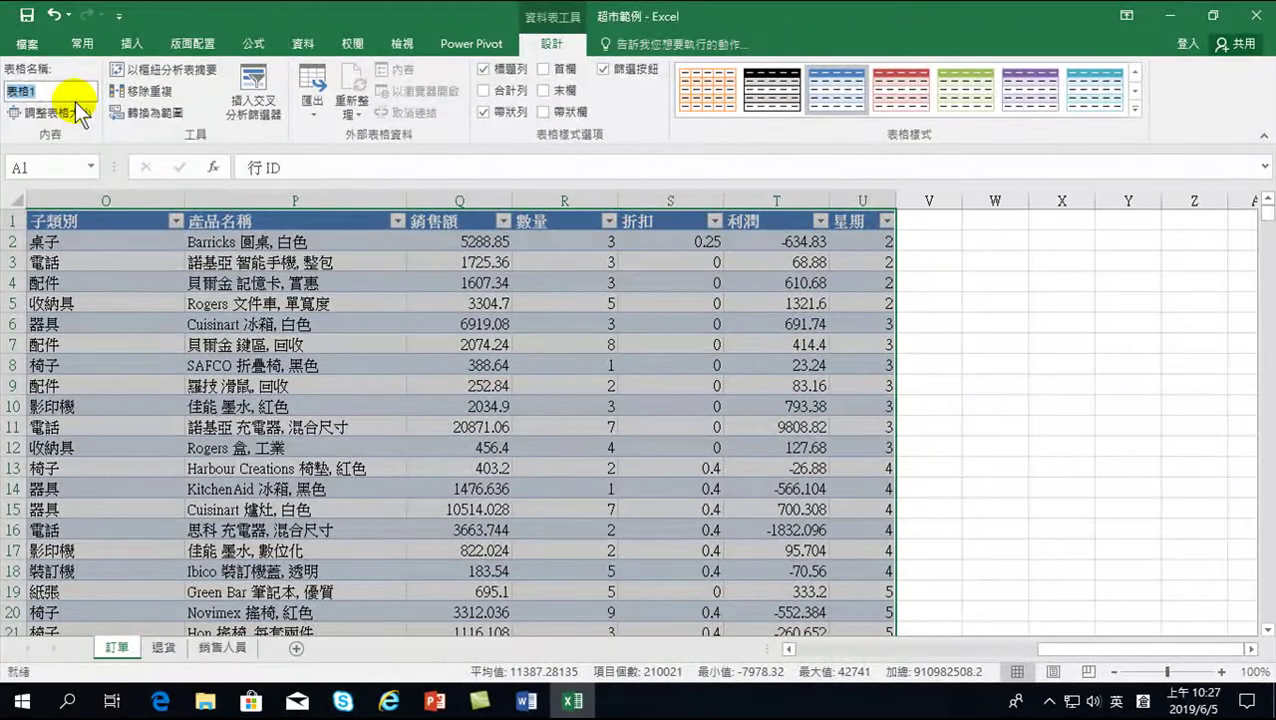
type("y")
key("BackSpace")
key("BackSpace")
key("Down")
key("Return")
key("Return")
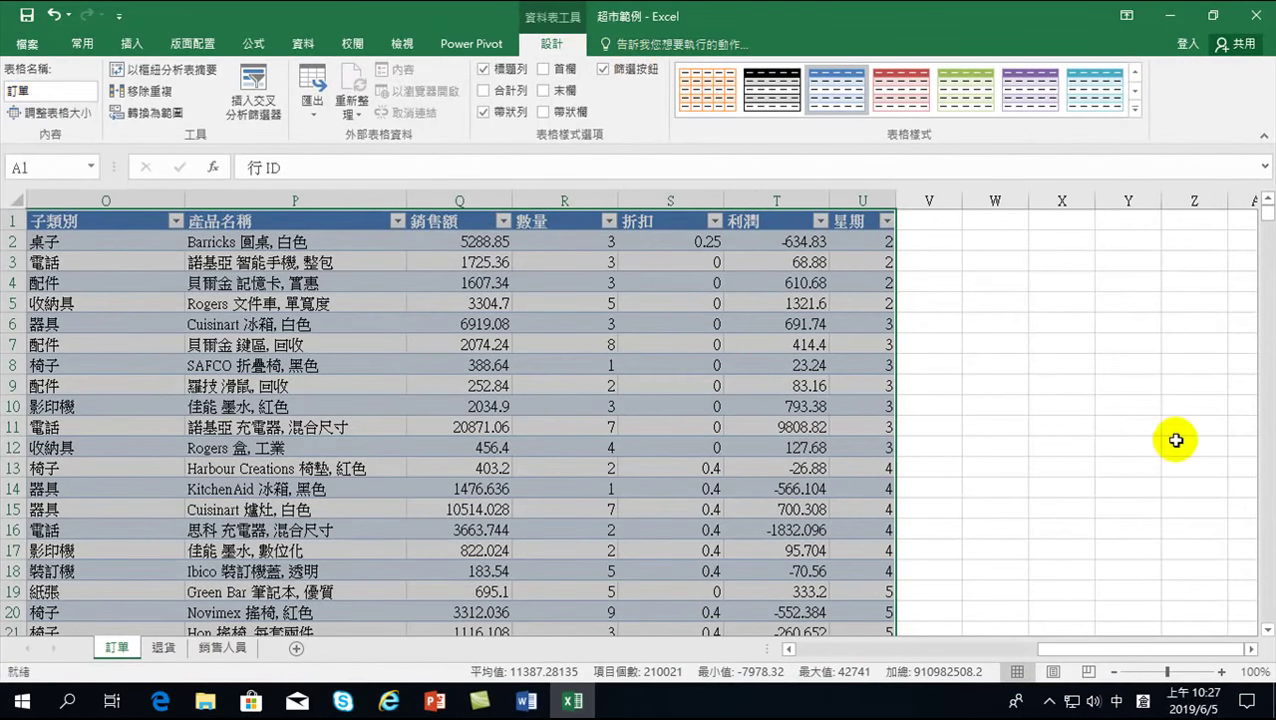
left_click_drag(1062, 221, 1206, 422)
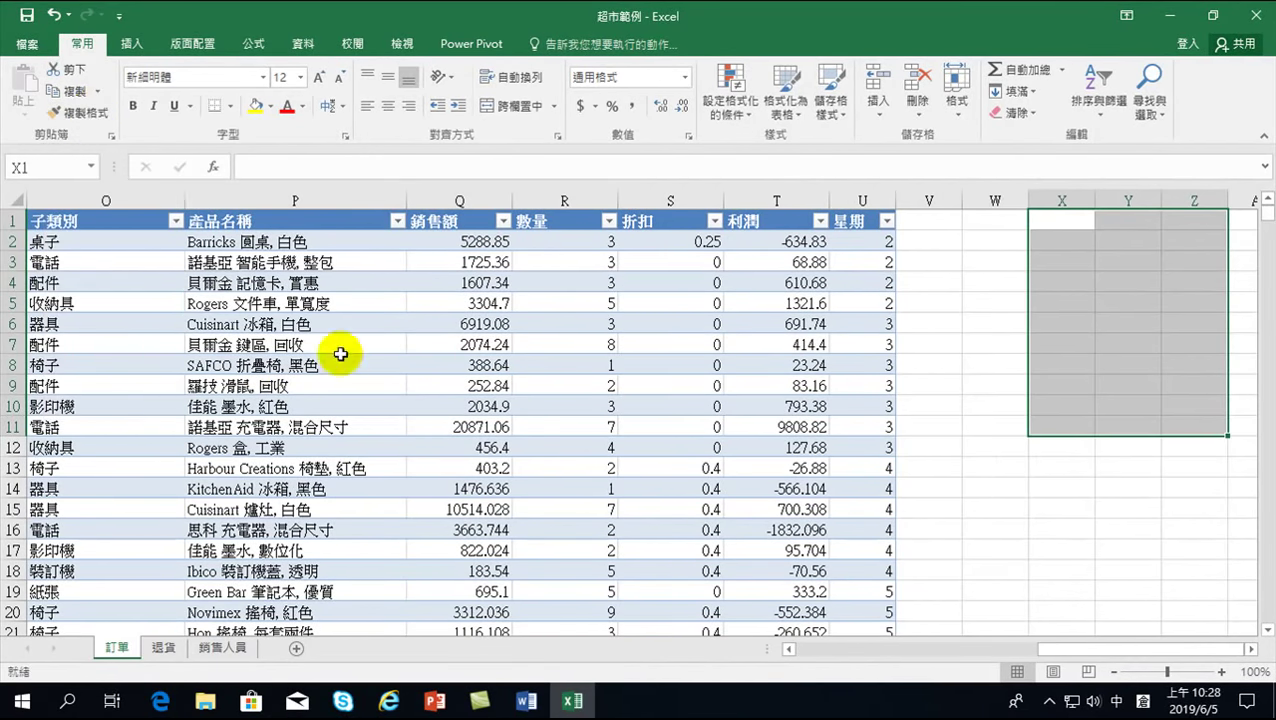
left_click(338, 302)
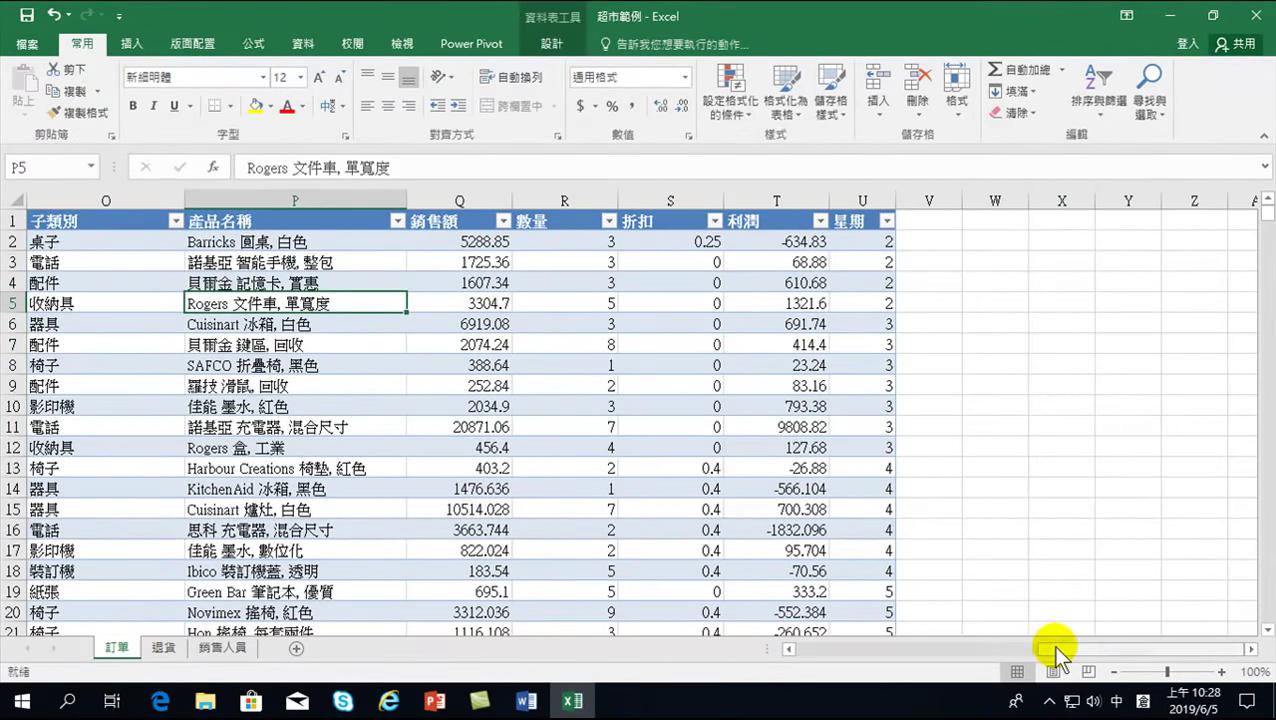
left_click_drag(1014, 655, 788, 660)
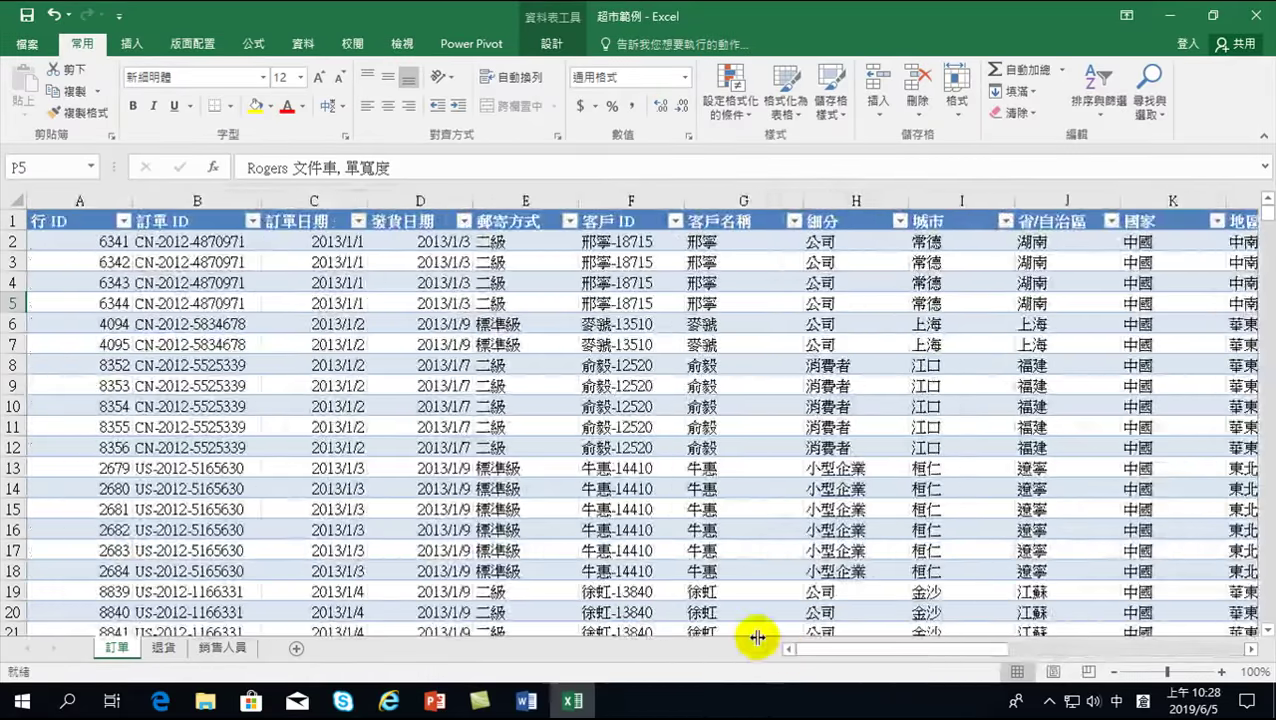
left_click(410, 387)
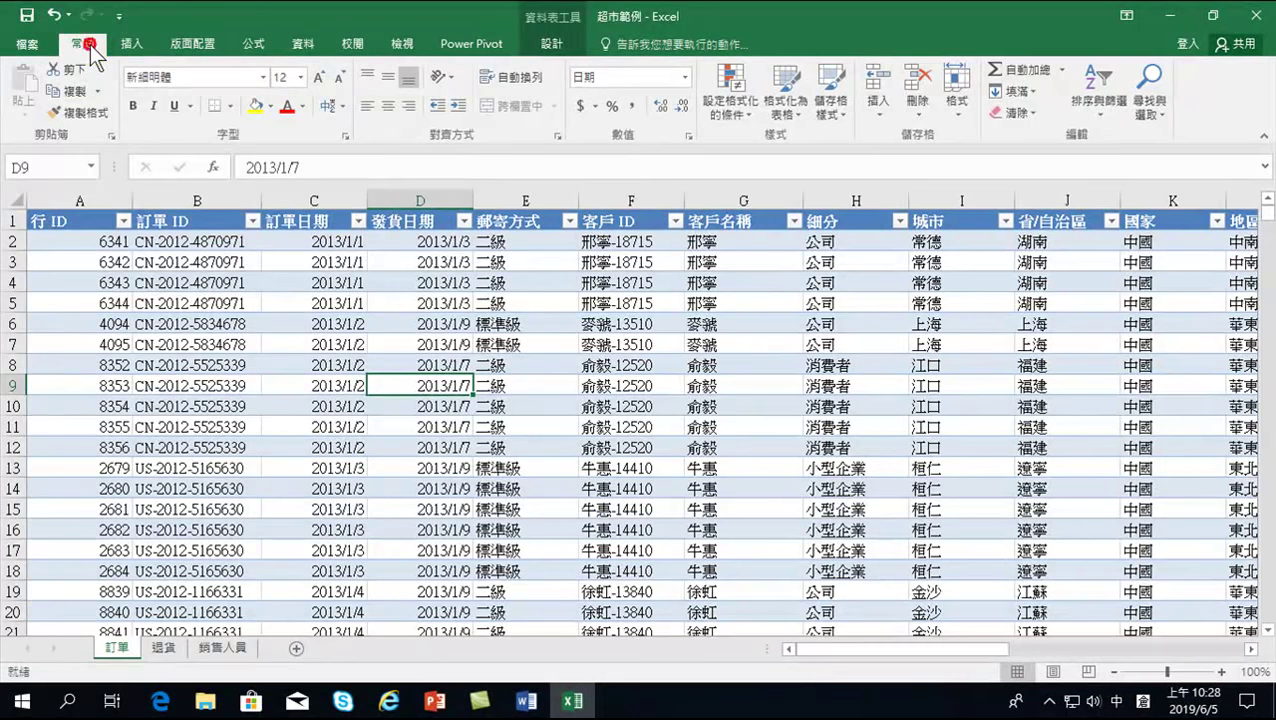
left_click(786, 95)
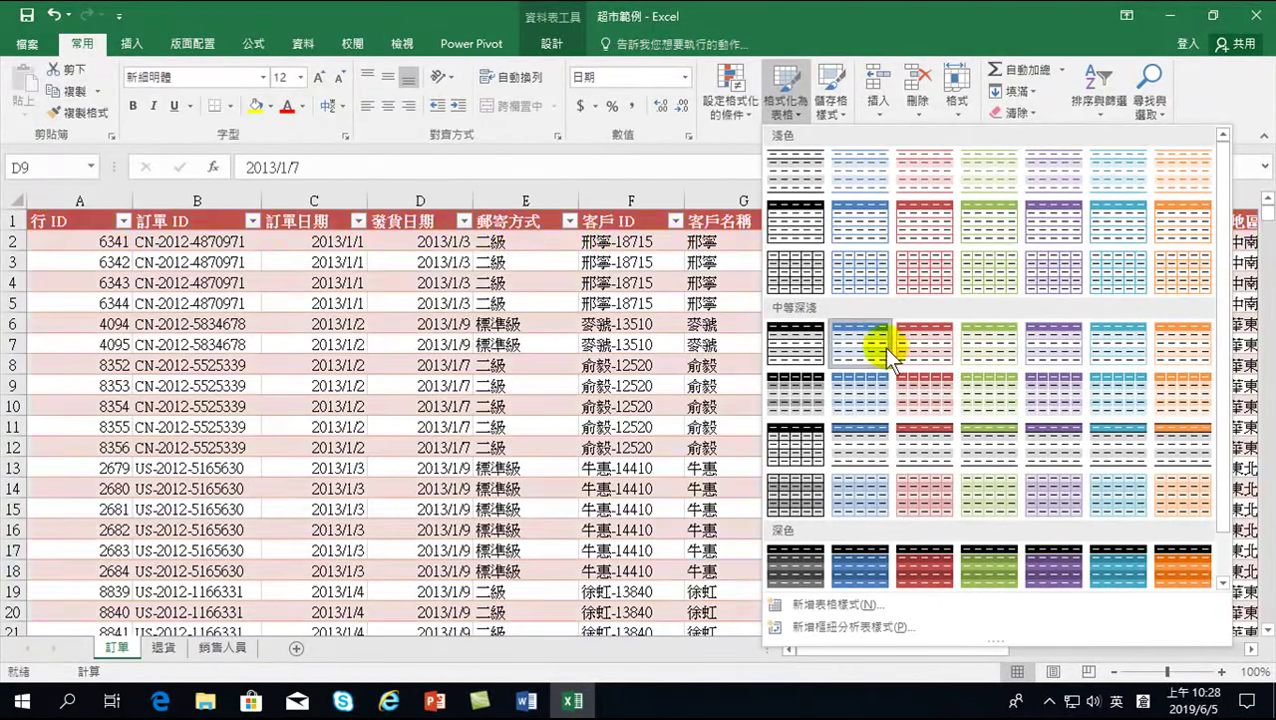
left_click(359, 330)
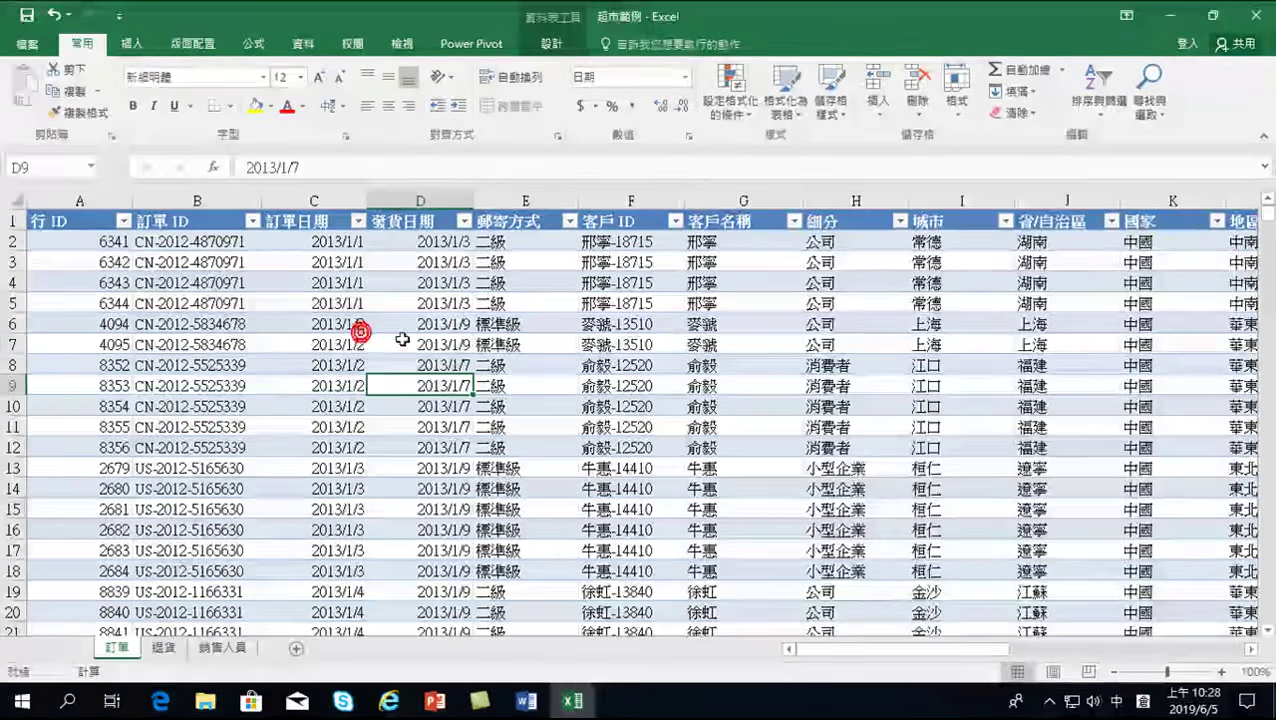
left_click(401, 340)
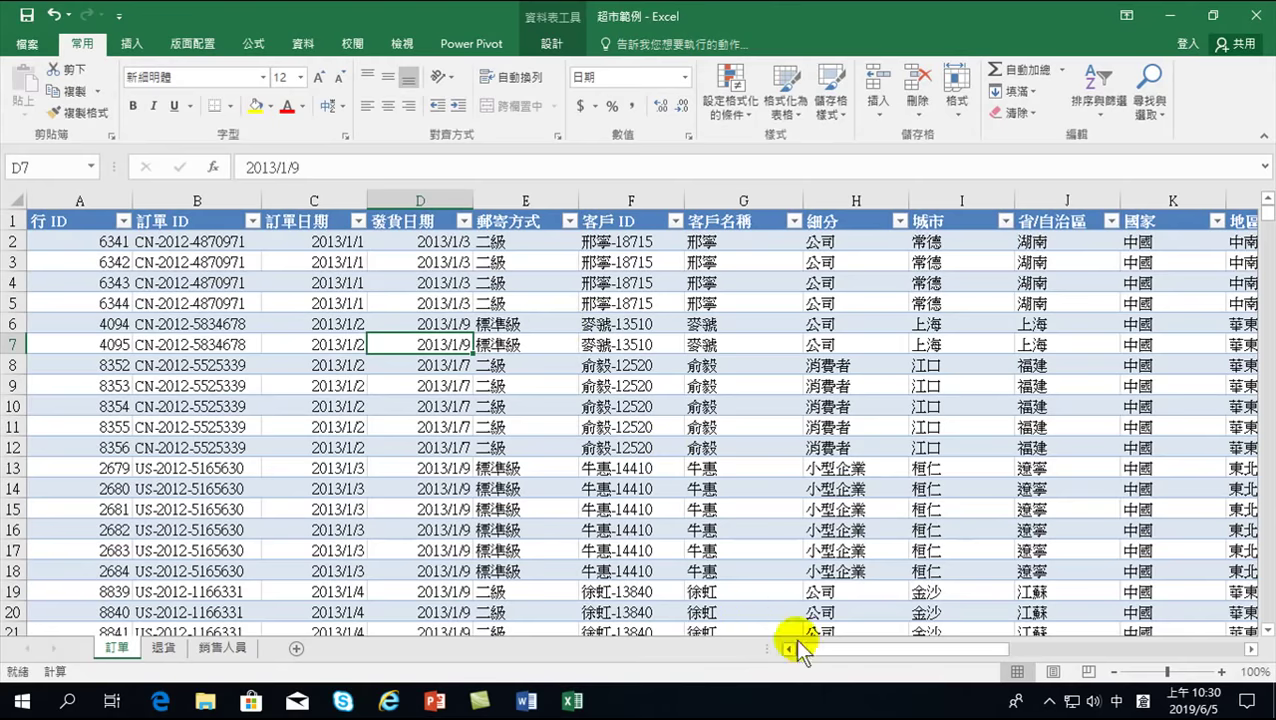
left_click_drag(812, 649, 1250, 652)
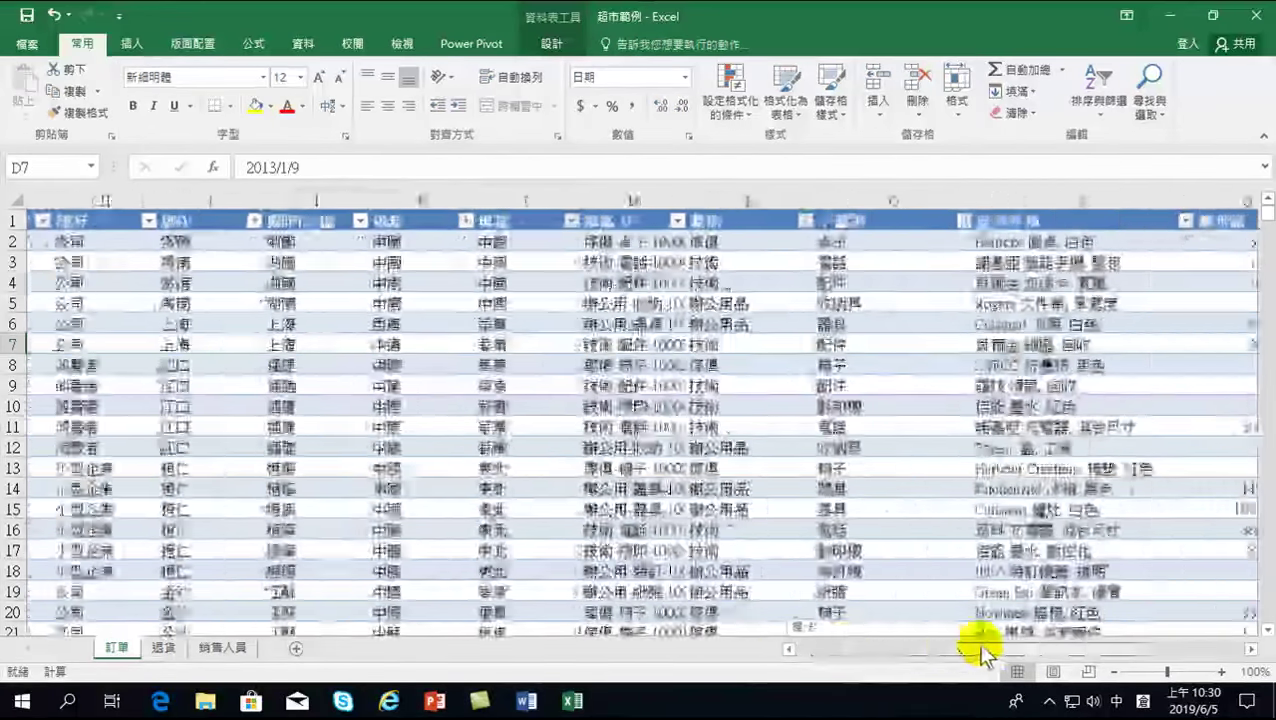
left_click(1250, 650)
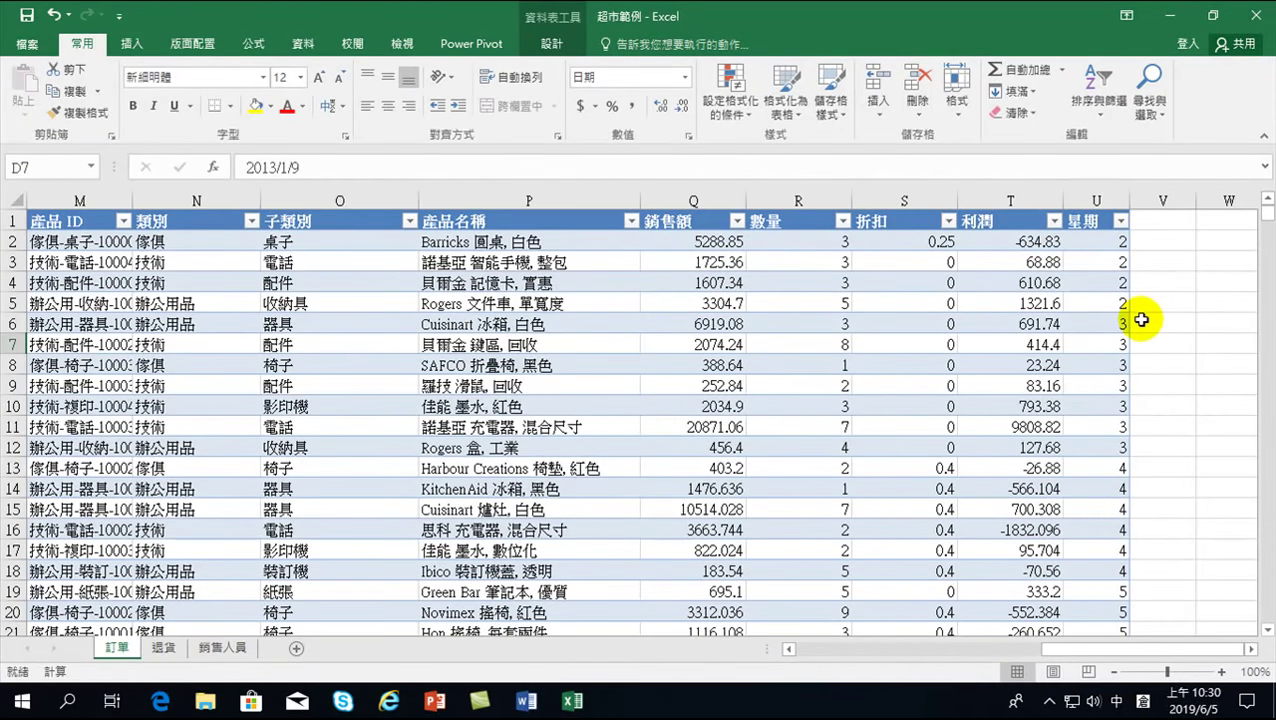
left_click_drag(1078, 648, 735, 649)
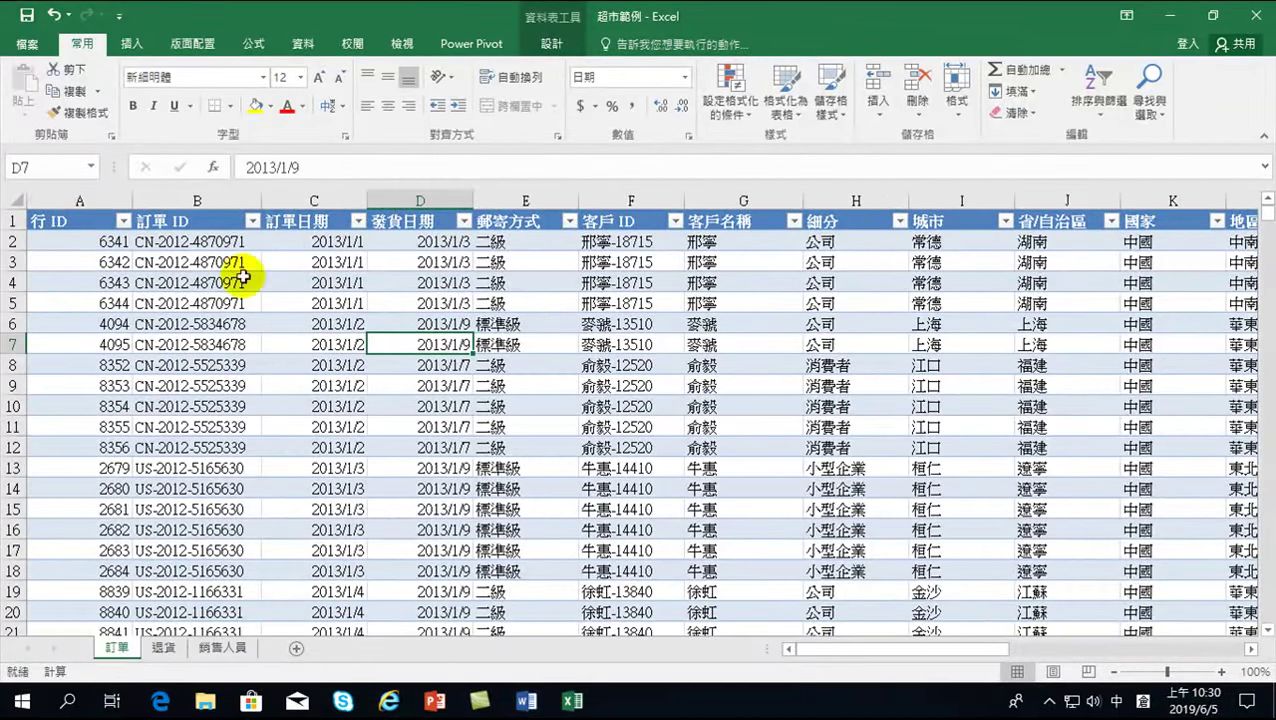
left_click(1267, 635)
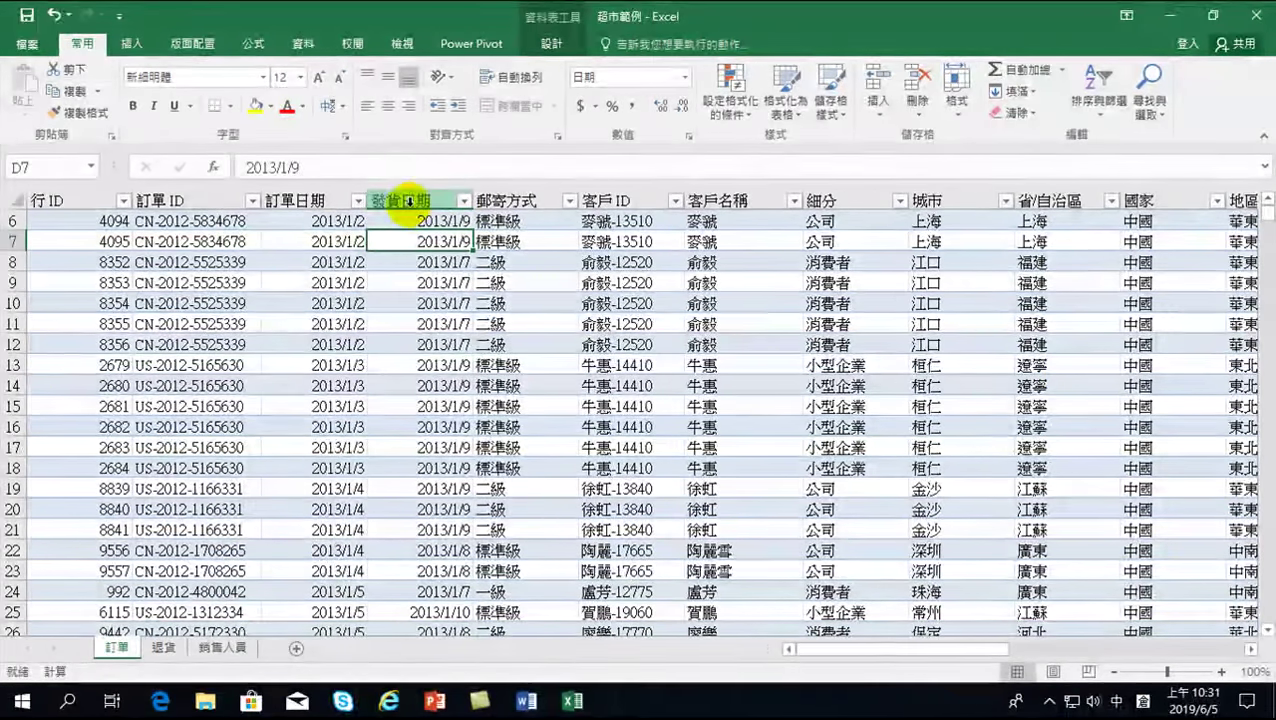
scroll(513, 313, "up", 2)
left_click(518, 302)
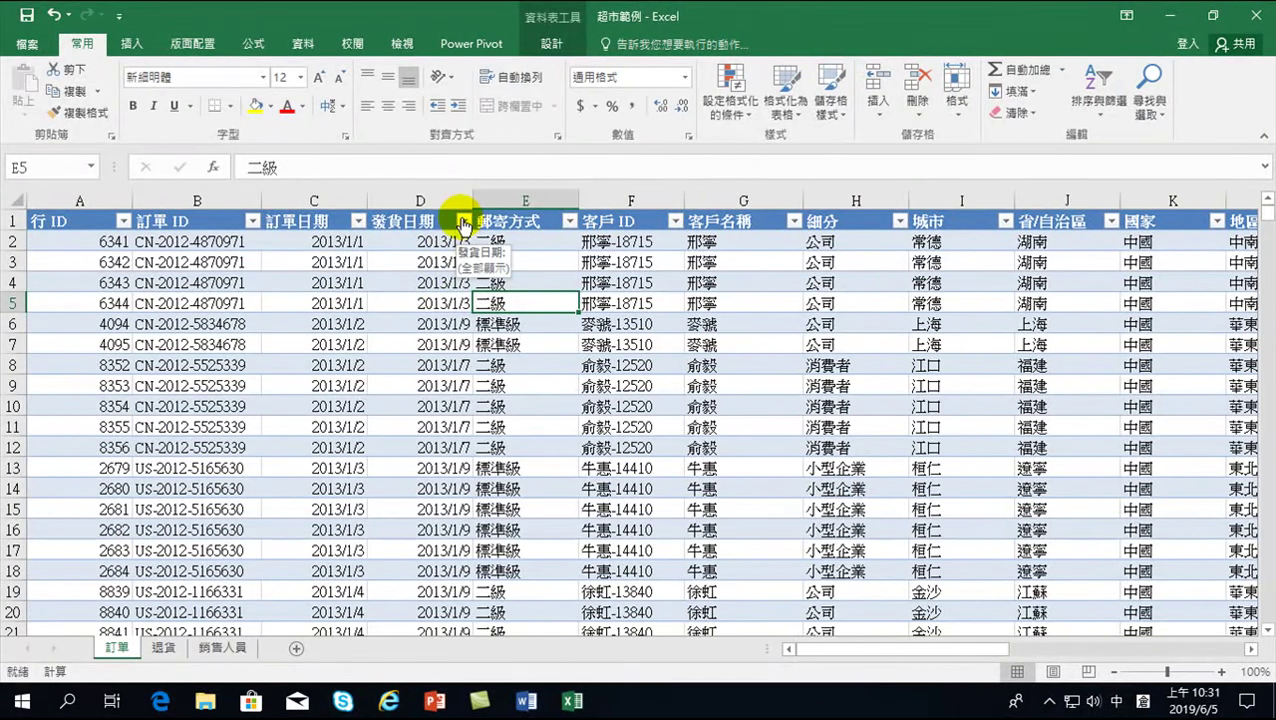
left_click(358, 221)
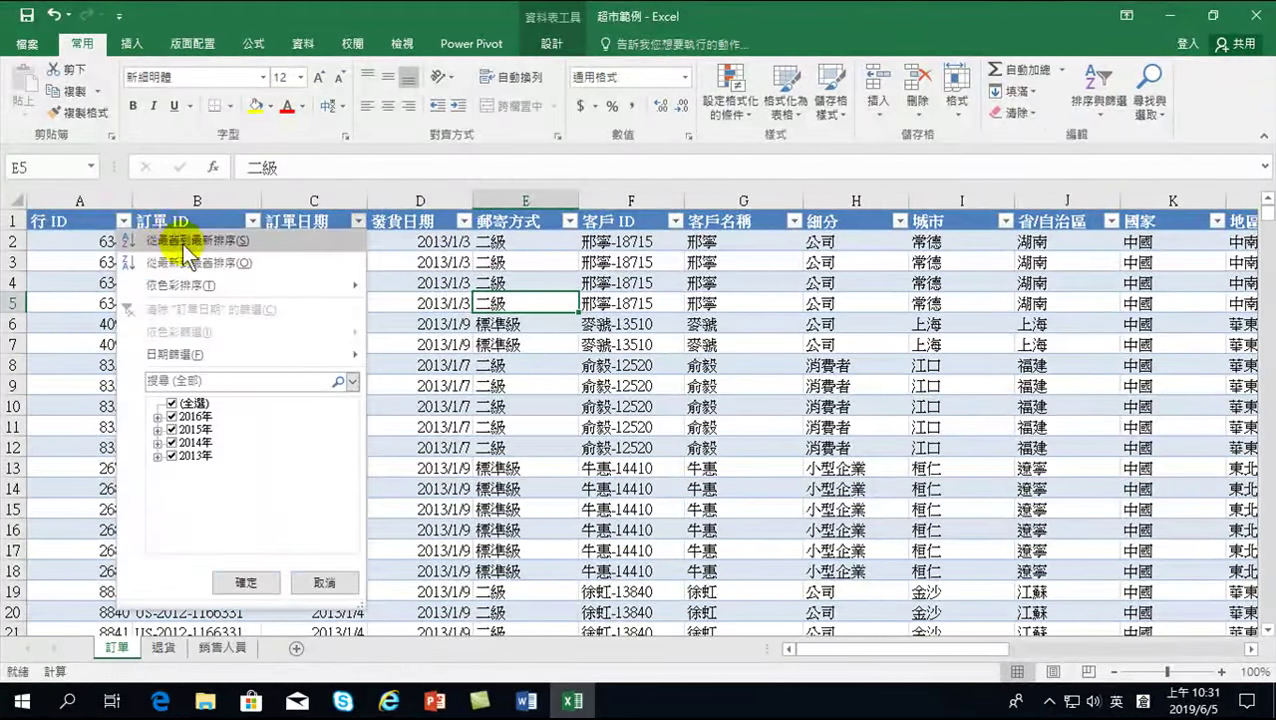
left_click(502, 358)
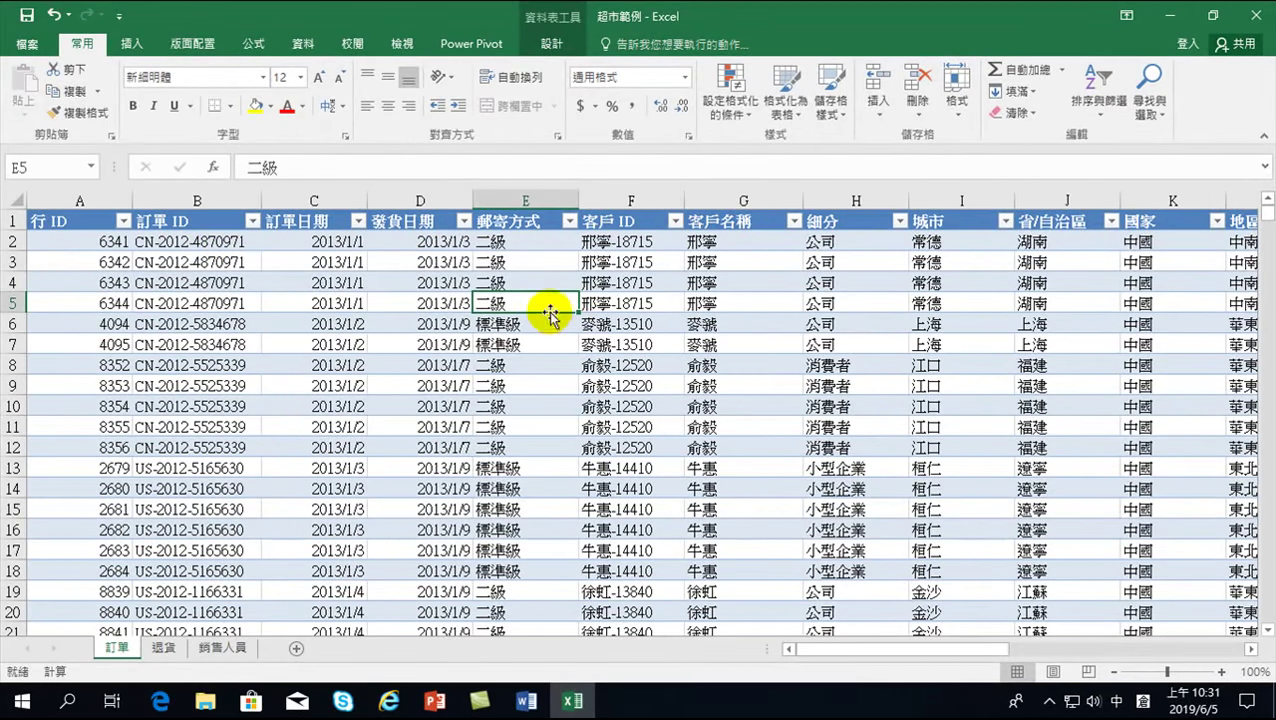
left_click_drag(940, 648, 1252, 655)
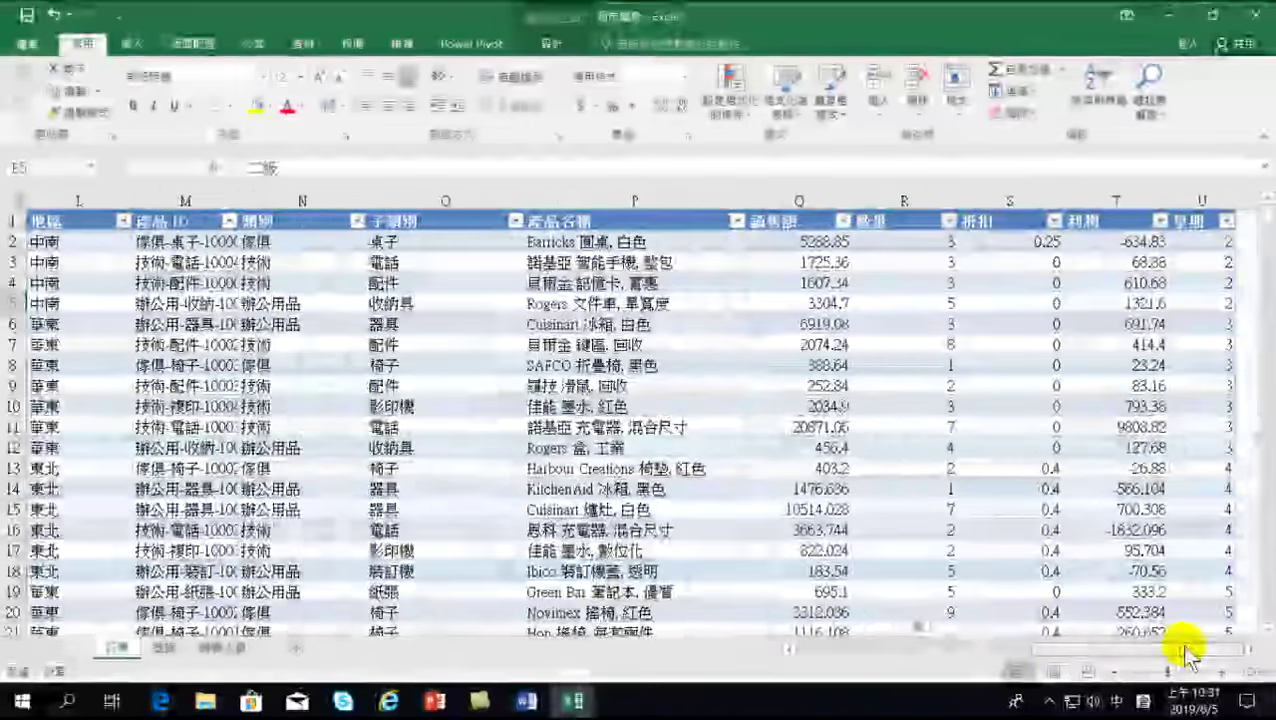
left_click(1251, 650)
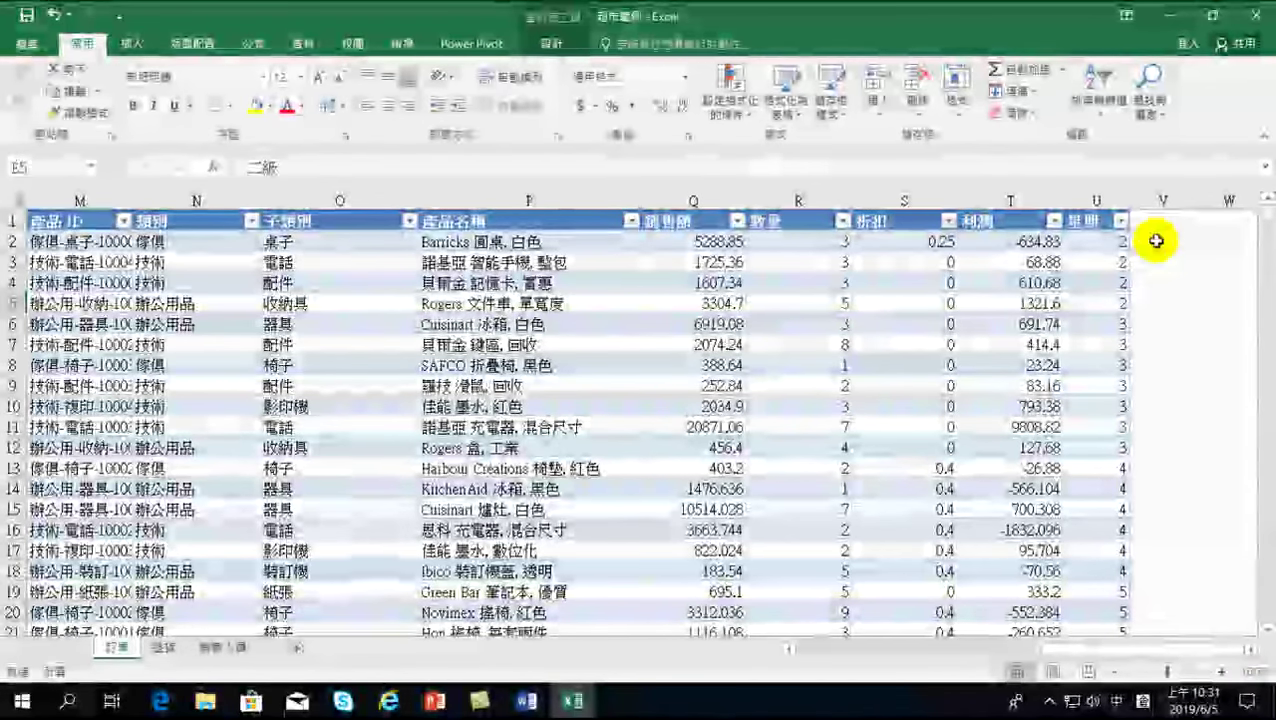
left_click_drag(1120, 650, 1095, 650)
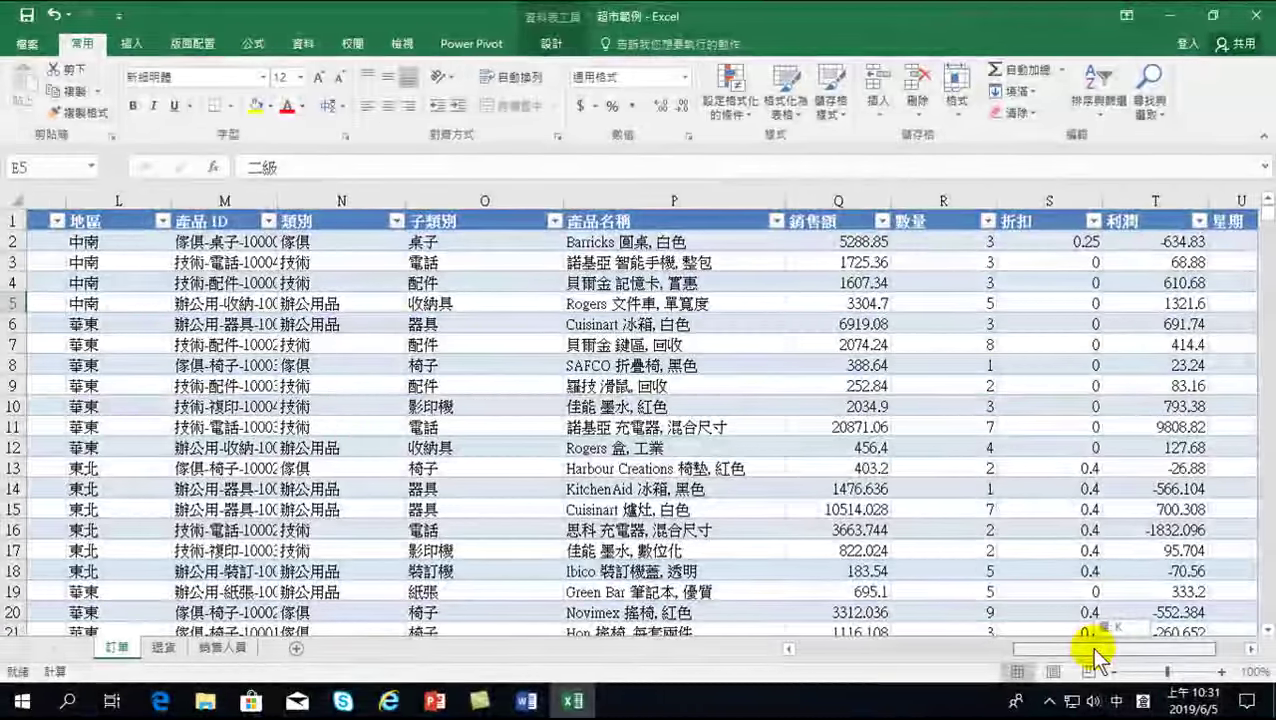
left_click_drag(1087, 650, 862, 660)
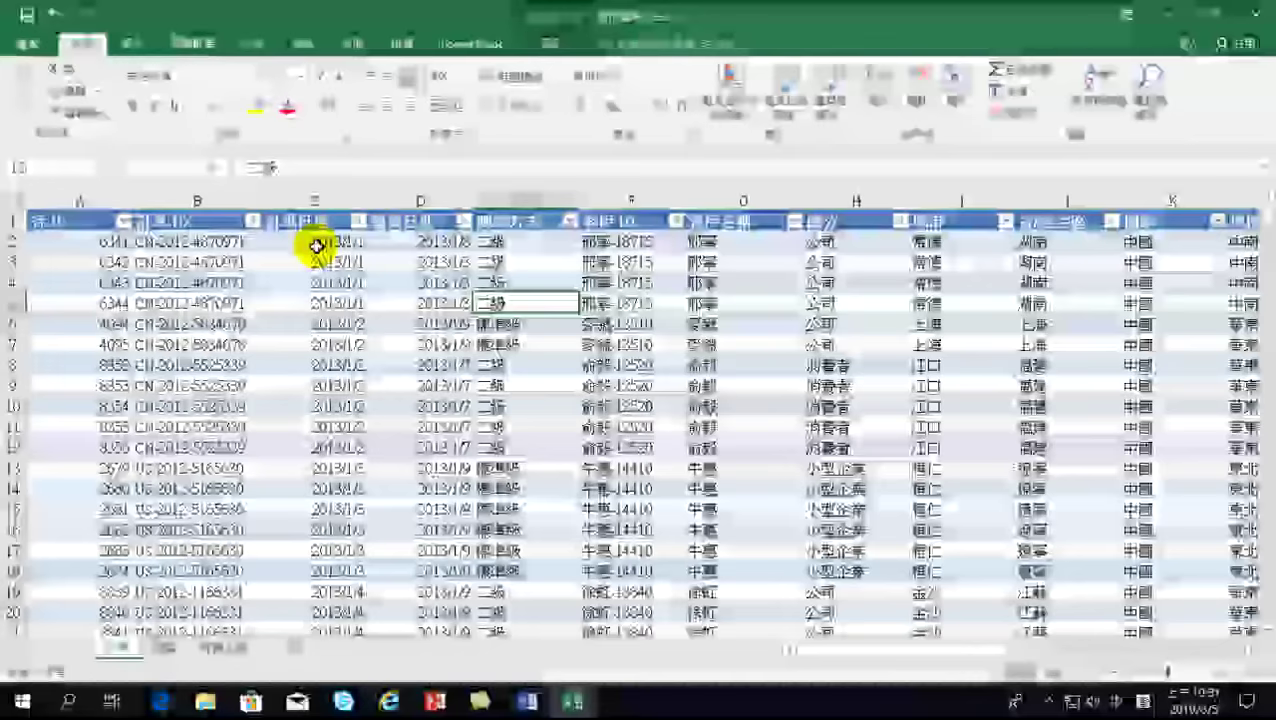
left_click(280, 244)
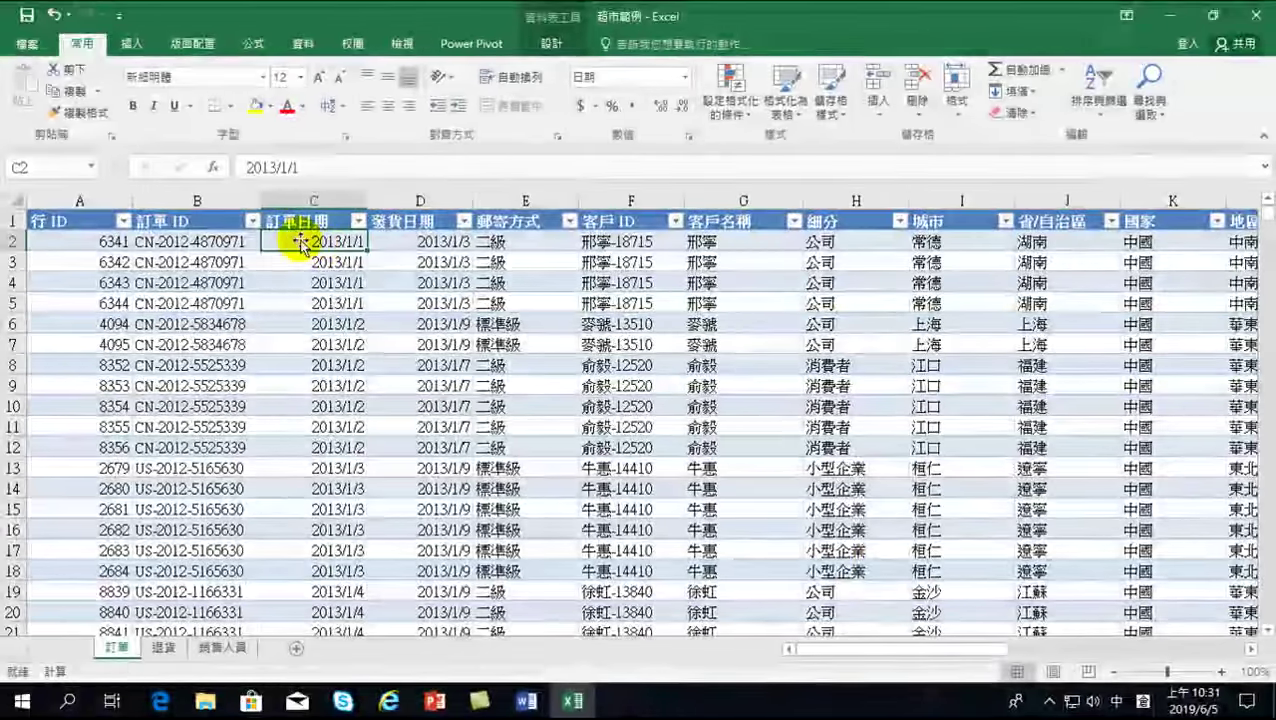
Step: Add a new header 日 in cell V1, just right of the table
left_click_drag(849, 648, 1139, 649)
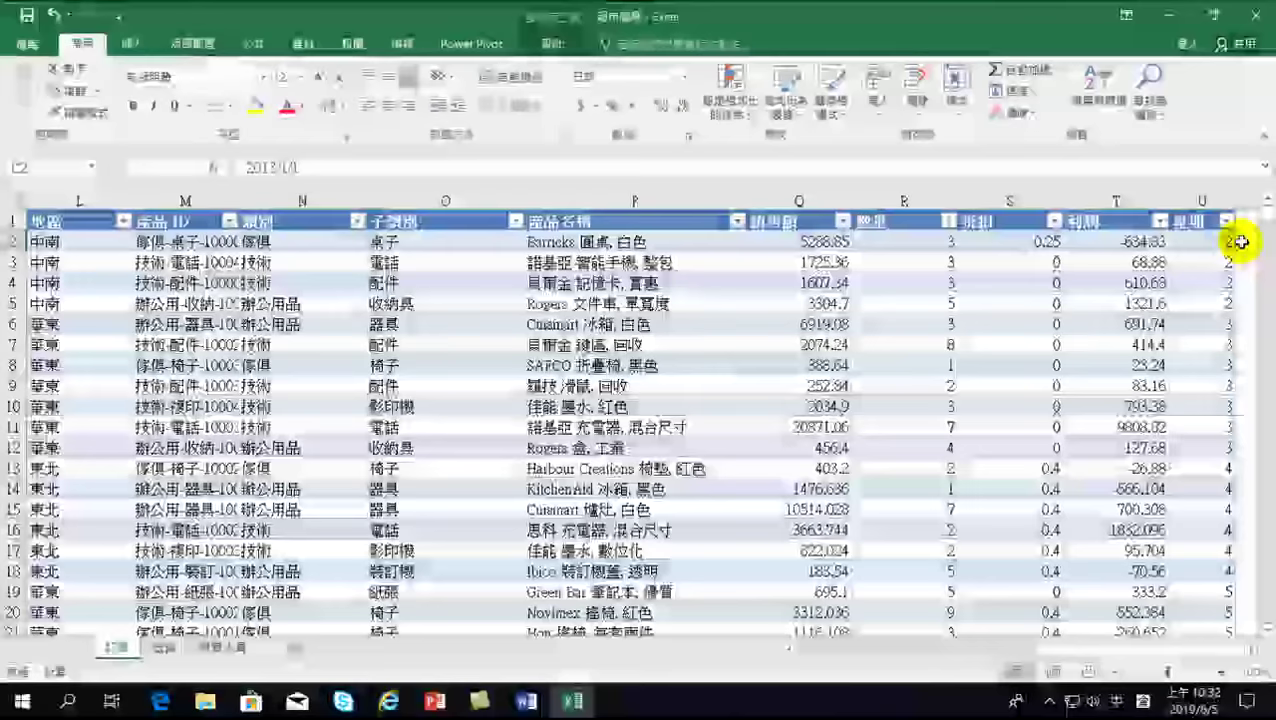
left_click(1240, 242)
left_click(1250, 648)
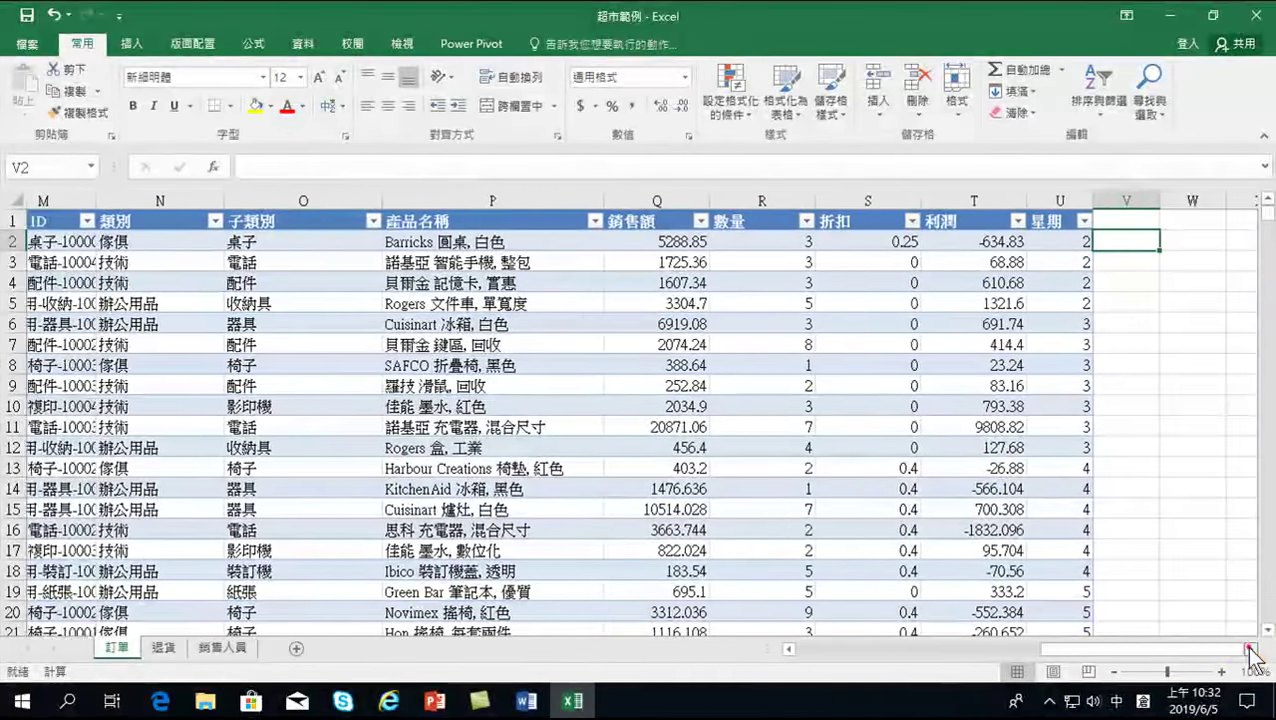
left_click(1250, 648)
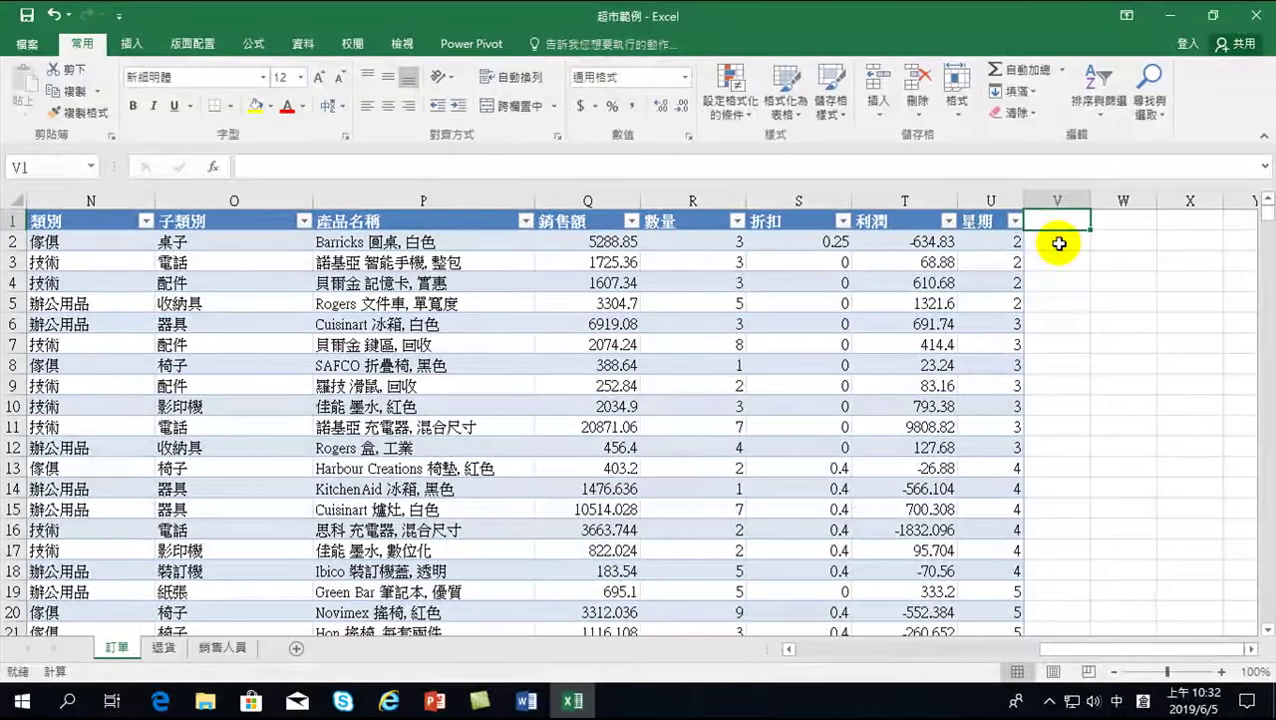
left_click(1057, 221)
type("日")
key("Down")
key("Down")
key("Return")
key("Return")
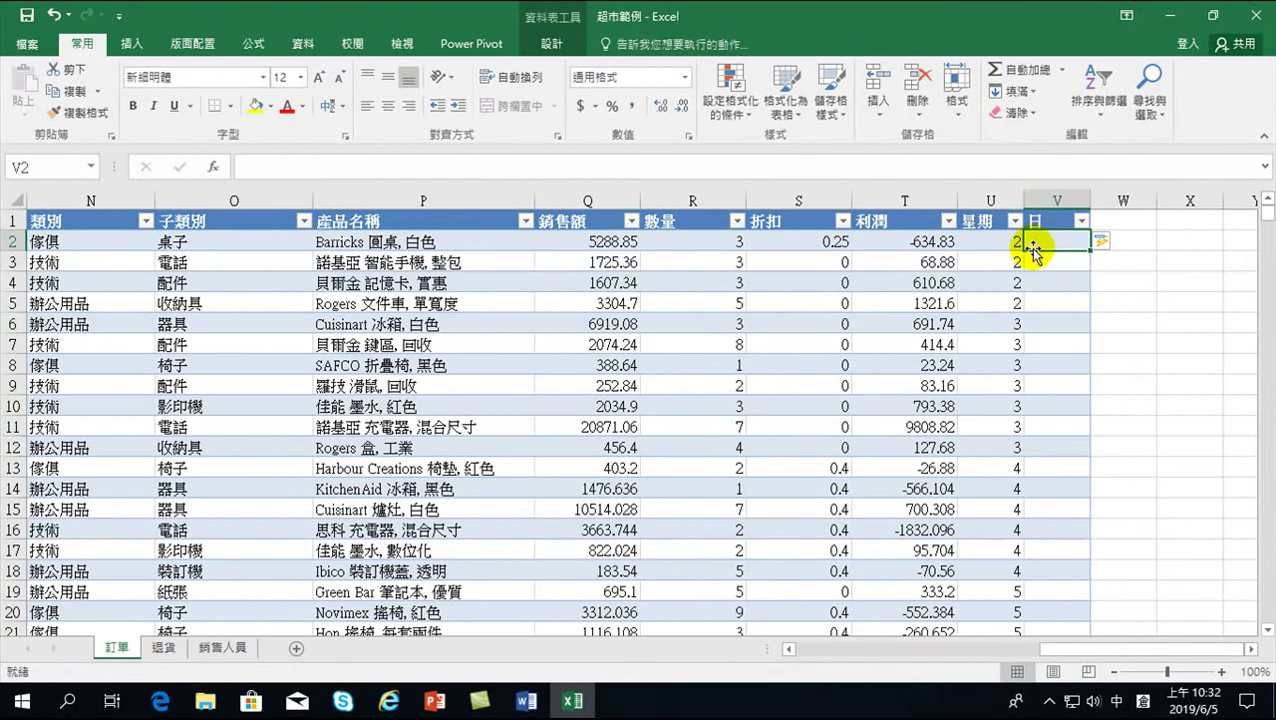
Step: Cancel the stray formula in V2 and change the V1 header to 年
type("=")
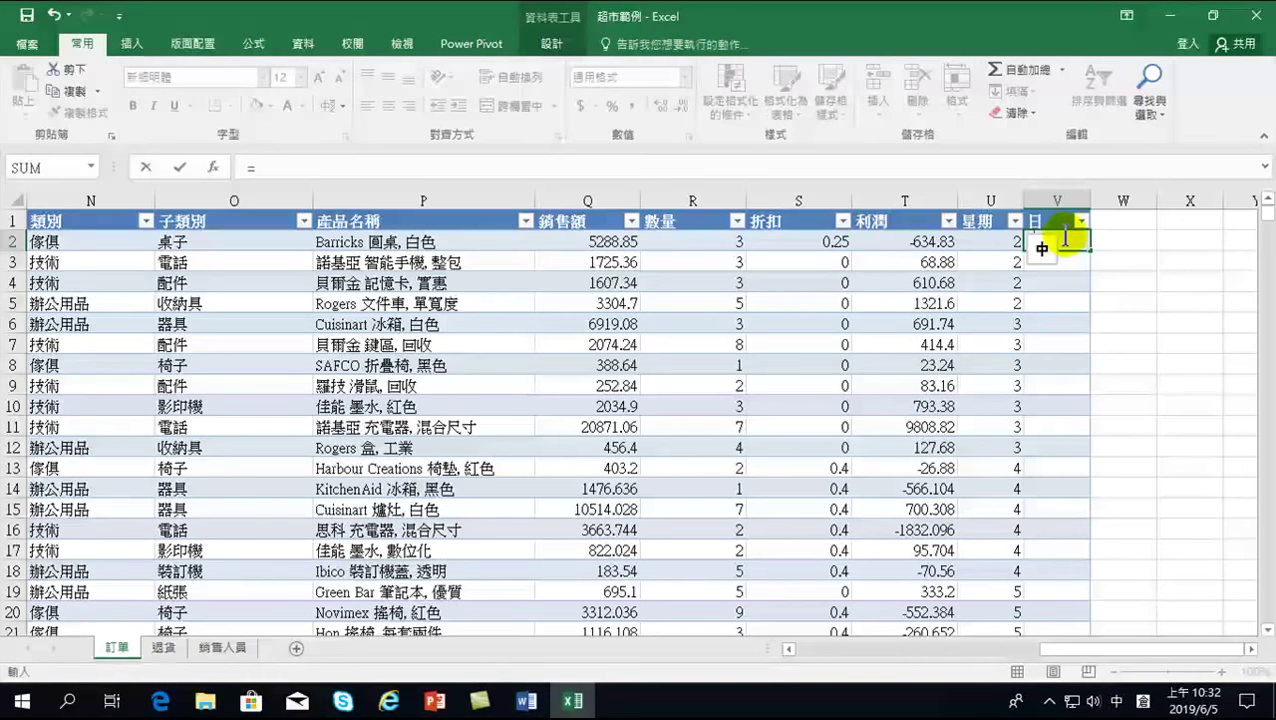
key("Escape")
left_click(1045, 221)
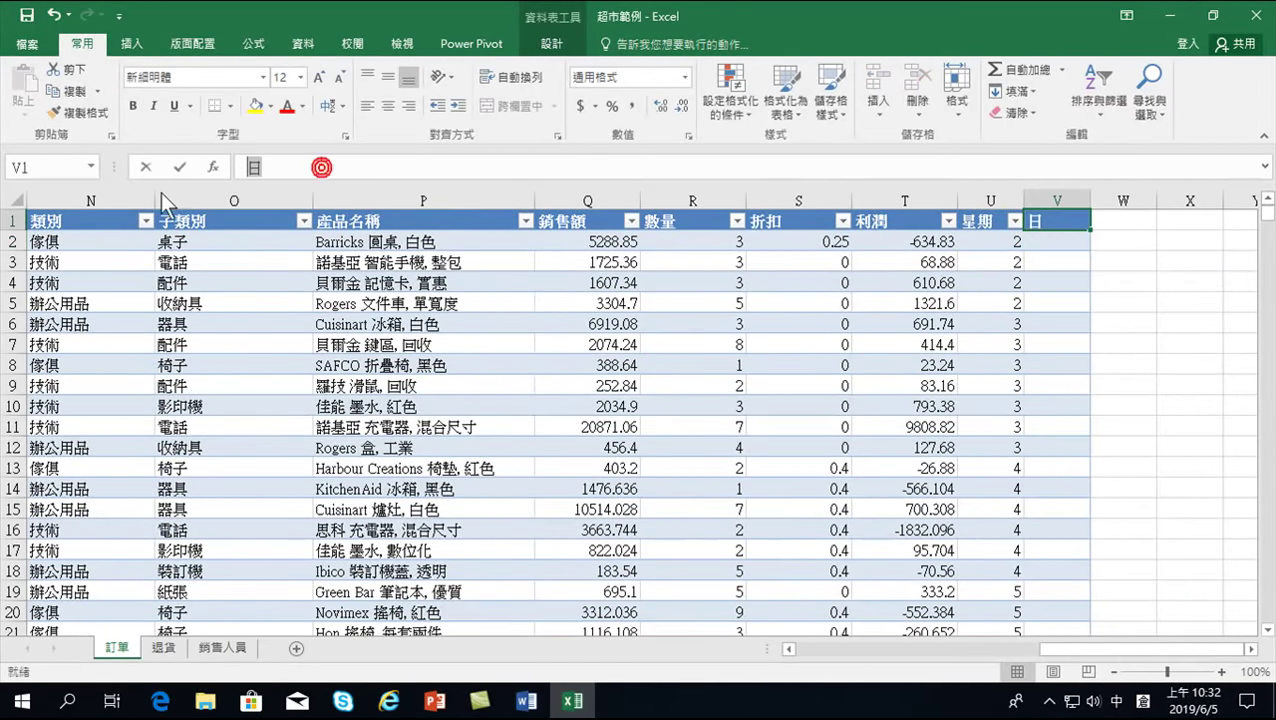
type("人手")
key("space")
key("Return")
key("Return")
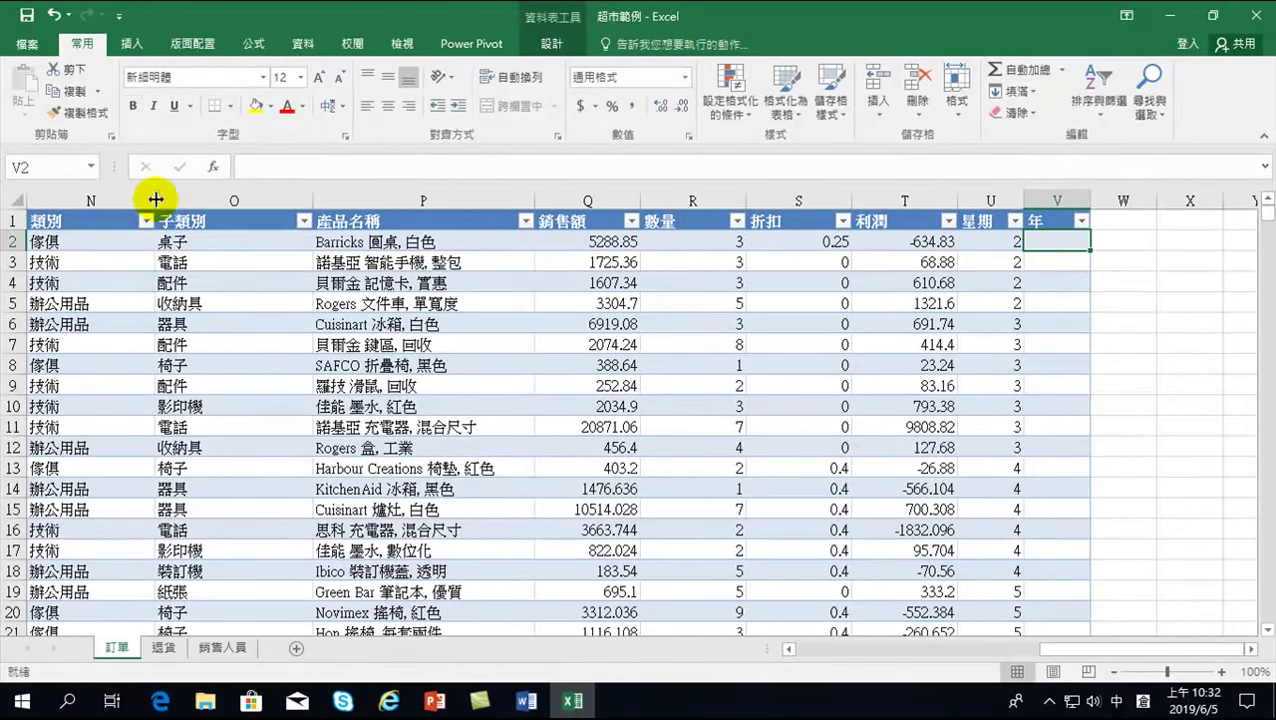
left_click_drag(1077, 650, 810, 652)
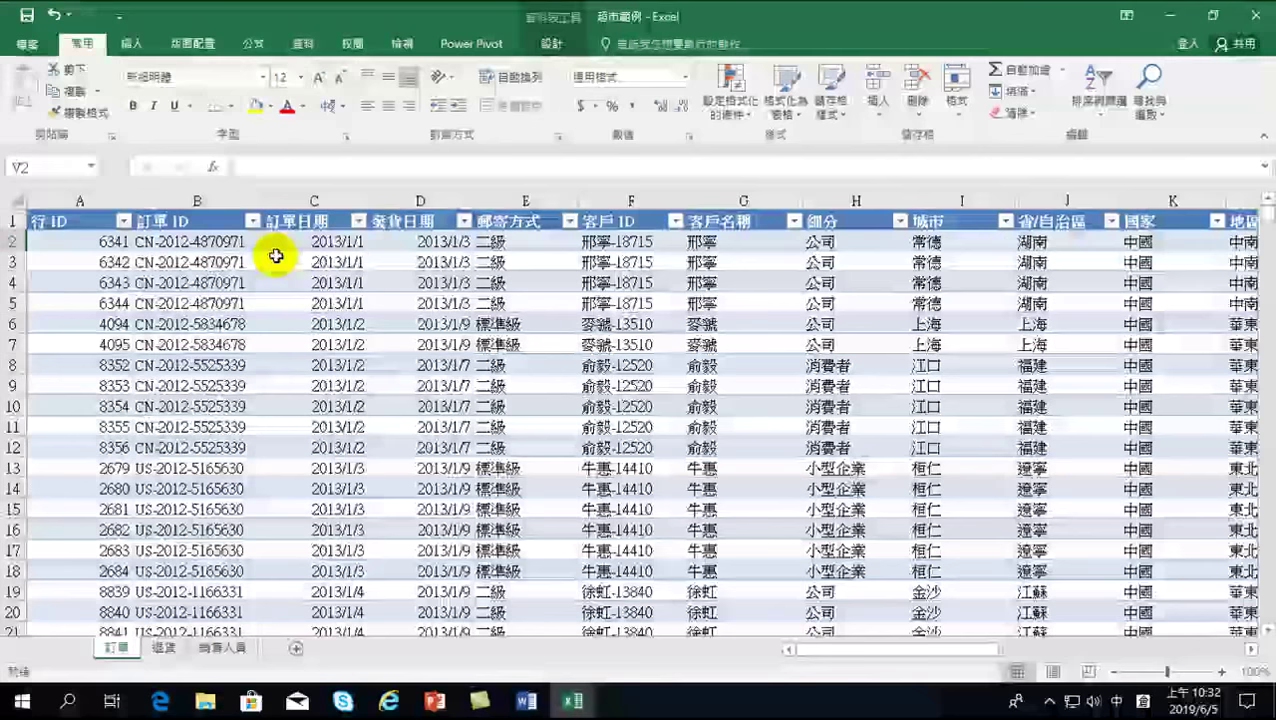
Step: Begin a =YEAR( formula in cell V2 under the 年 header
left_click(305, 243)
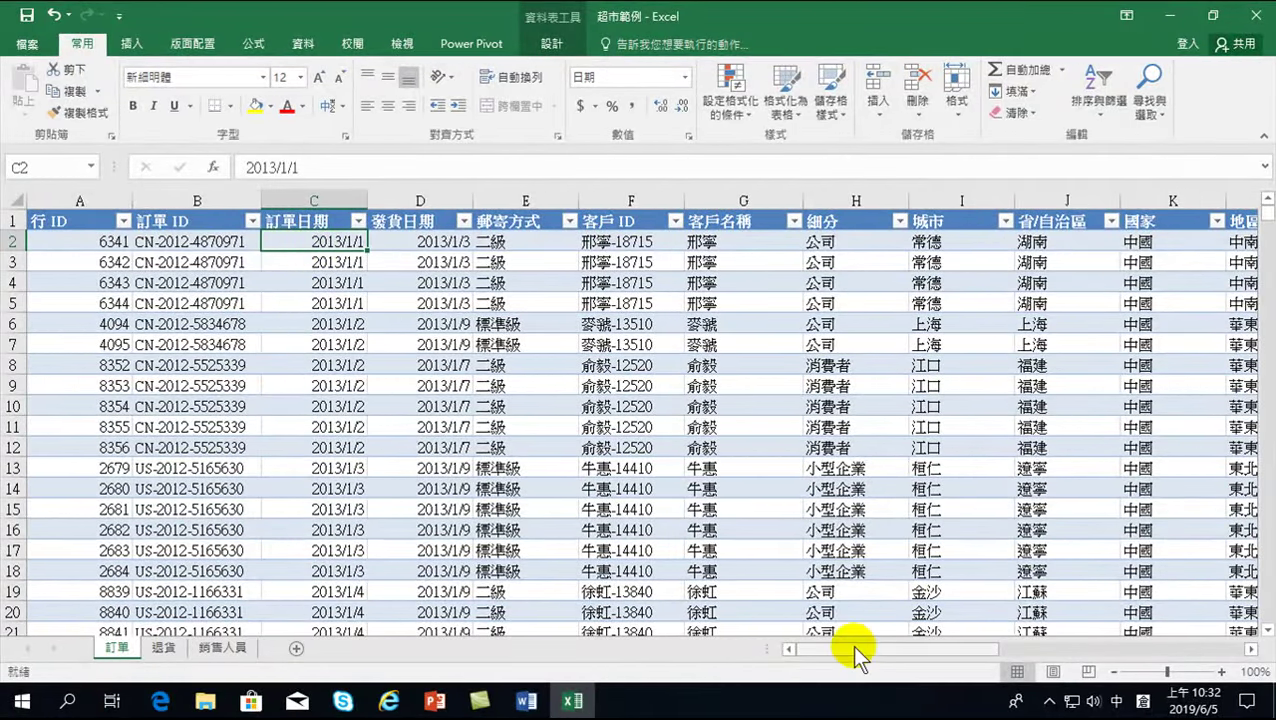
left_click_drag(857, 652, 1182, 649)
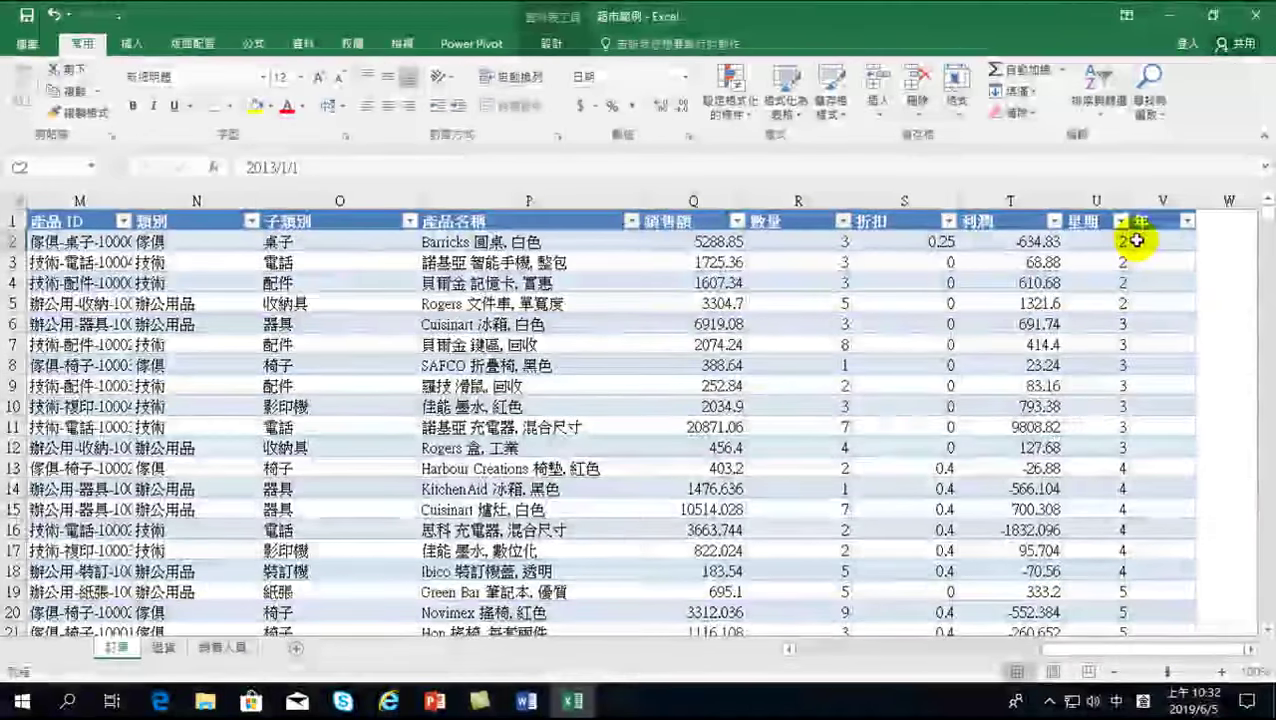
left_click(1140, 242)
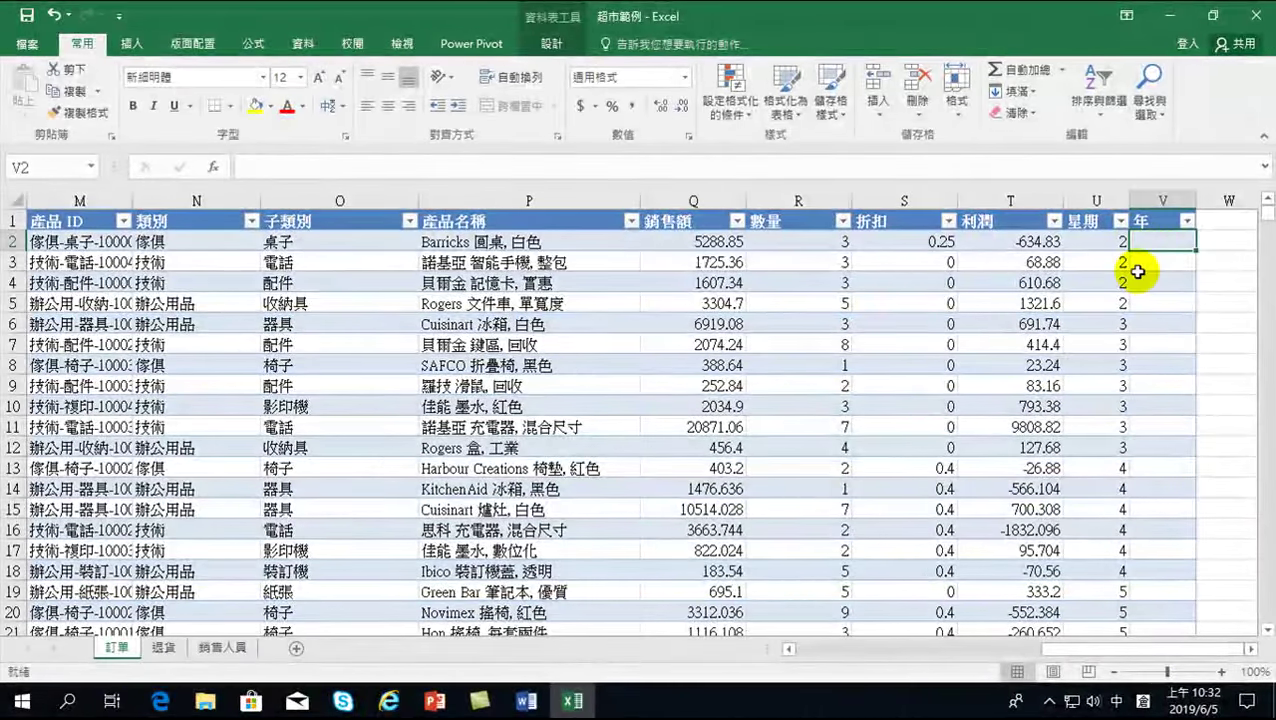
type("=")
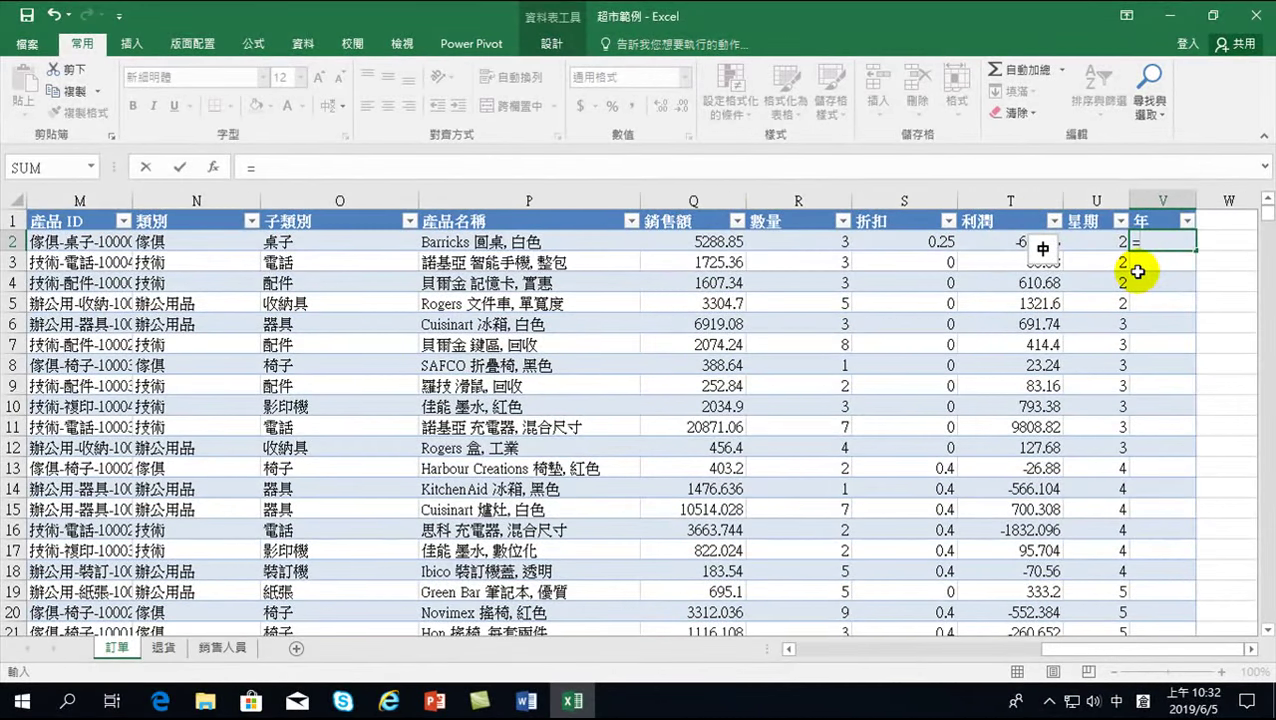
type("y")
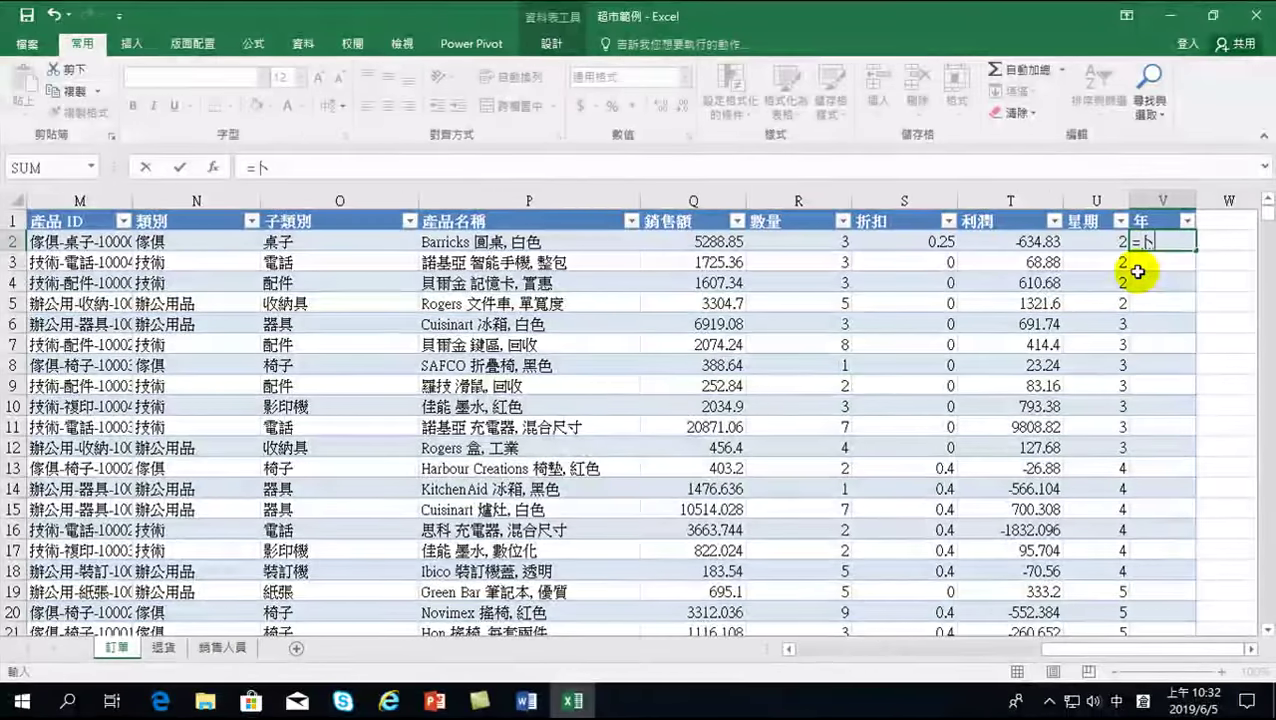
type("ye")
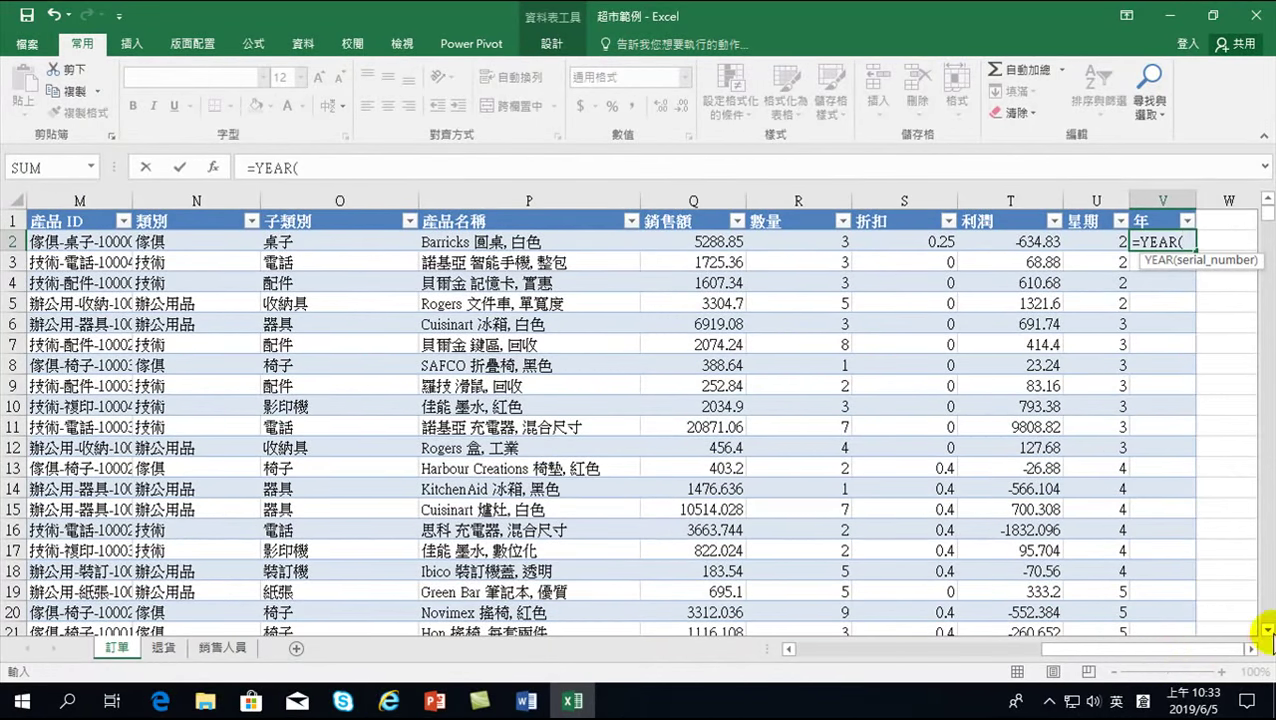
left_click_drag(1168, 647, 1042, 672)
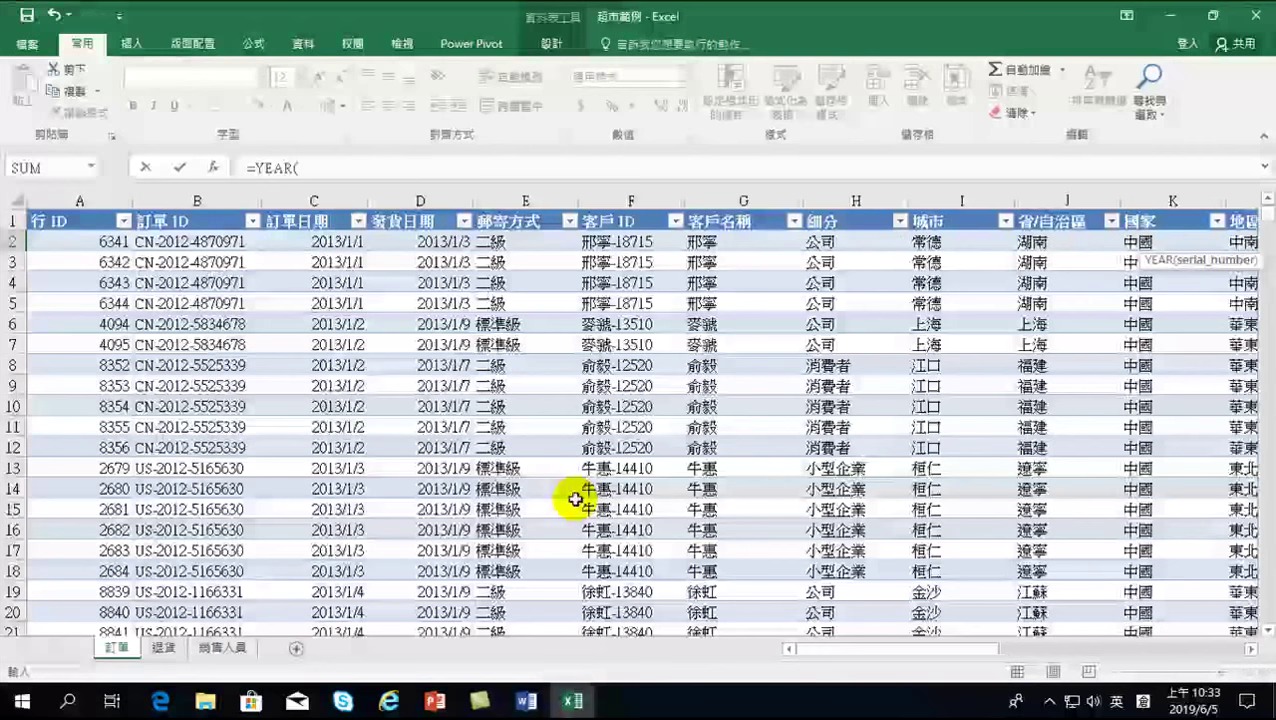
Step: Point the YEAR formula's argument at the whole 訂單日期 column so it reads =YEAR([訂單日期]
left_click(308, 243)
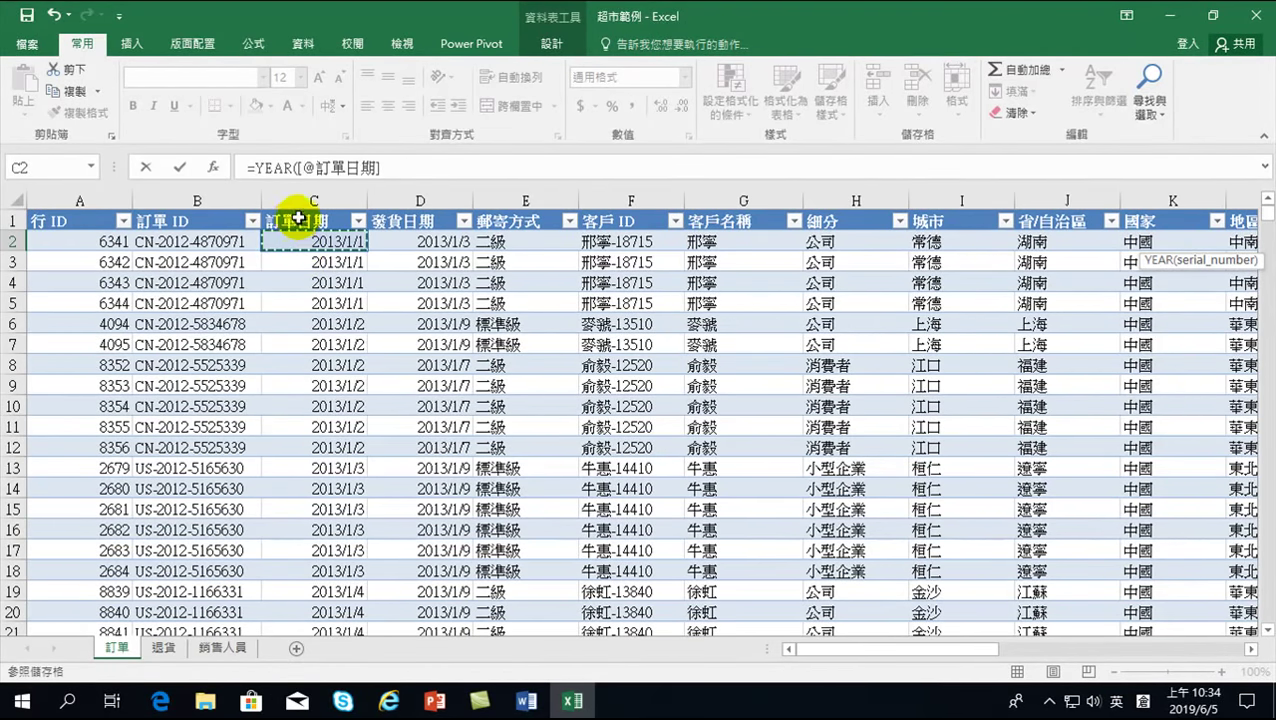
left_click(298, 210)
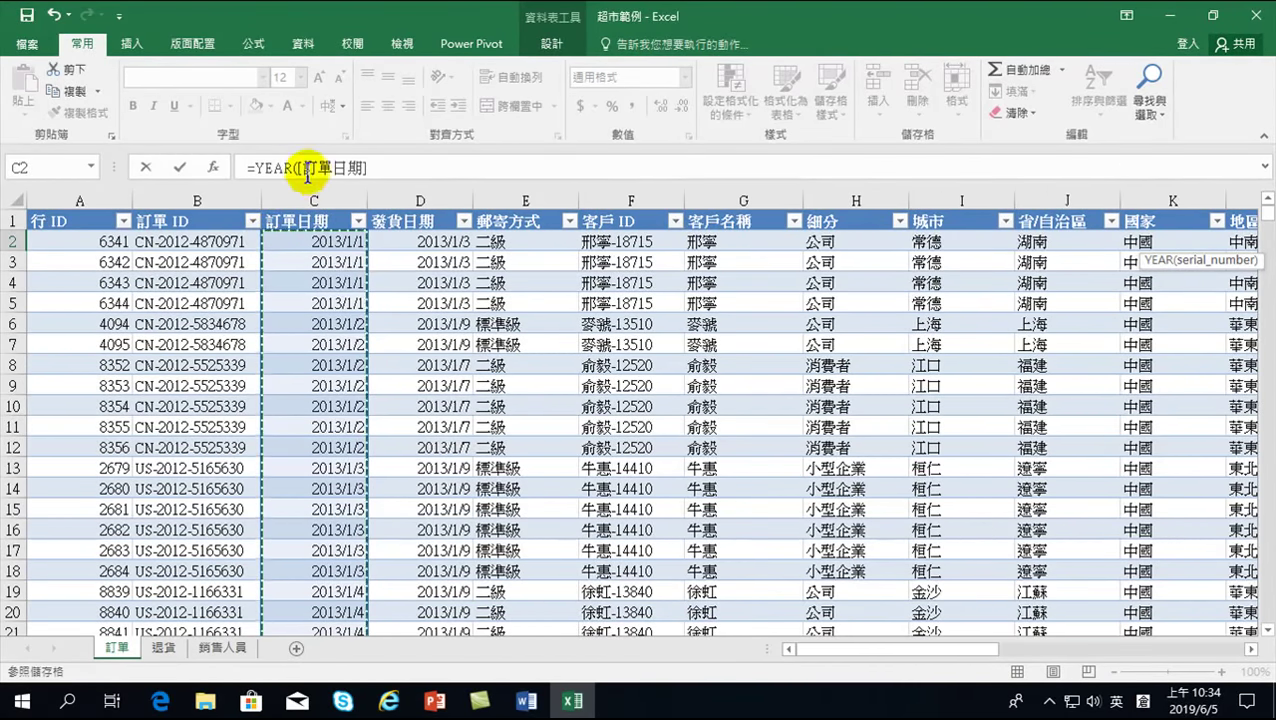
left_click(313, 188)
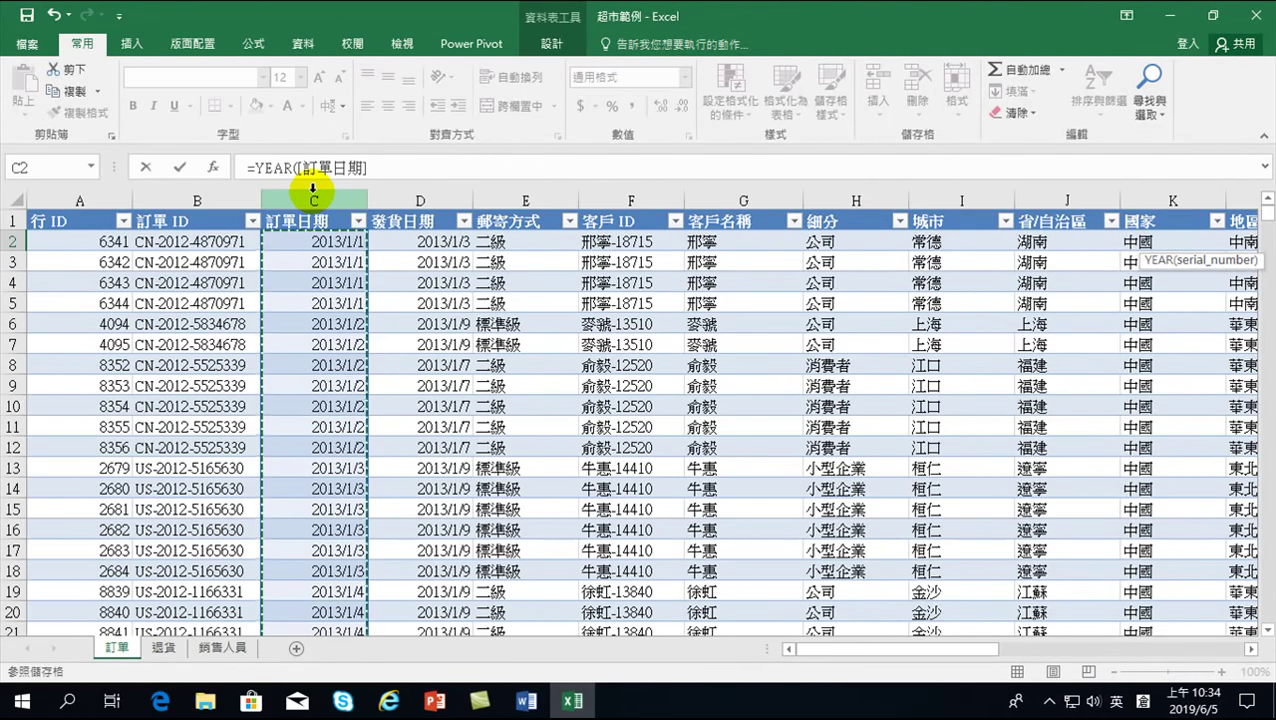
Step: Check how far the data extends, then switch the YEAR argument to all of column C, =YEAR(C:C
left_click_drag(1268, 212, 1262, 618)
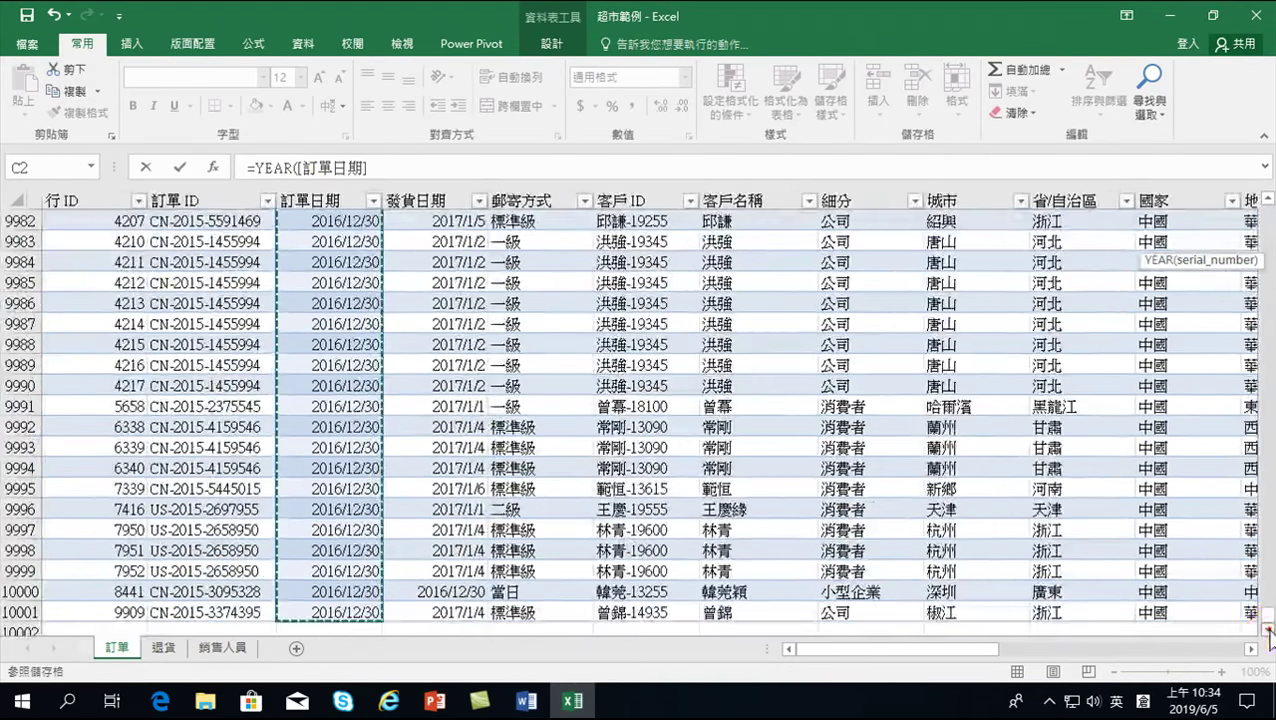
scroll(700, 600, "down", 1)
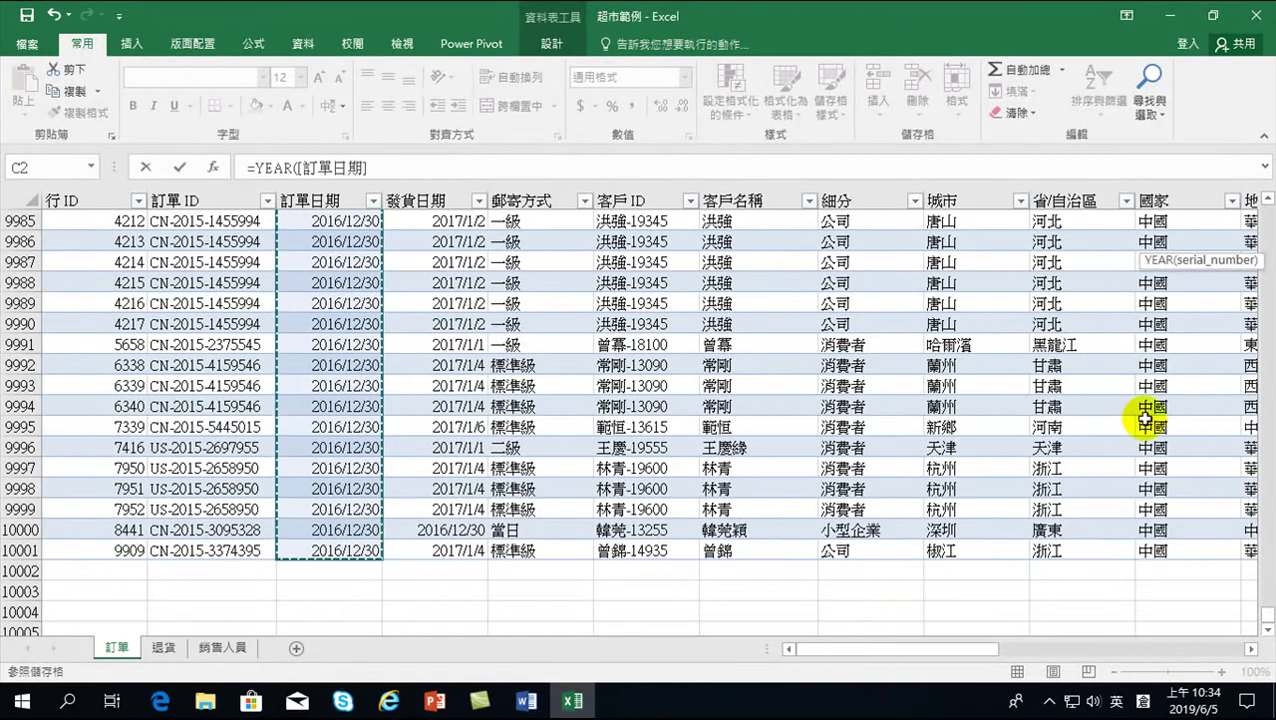
left_click_drag(1267, 614, 1245, 180)
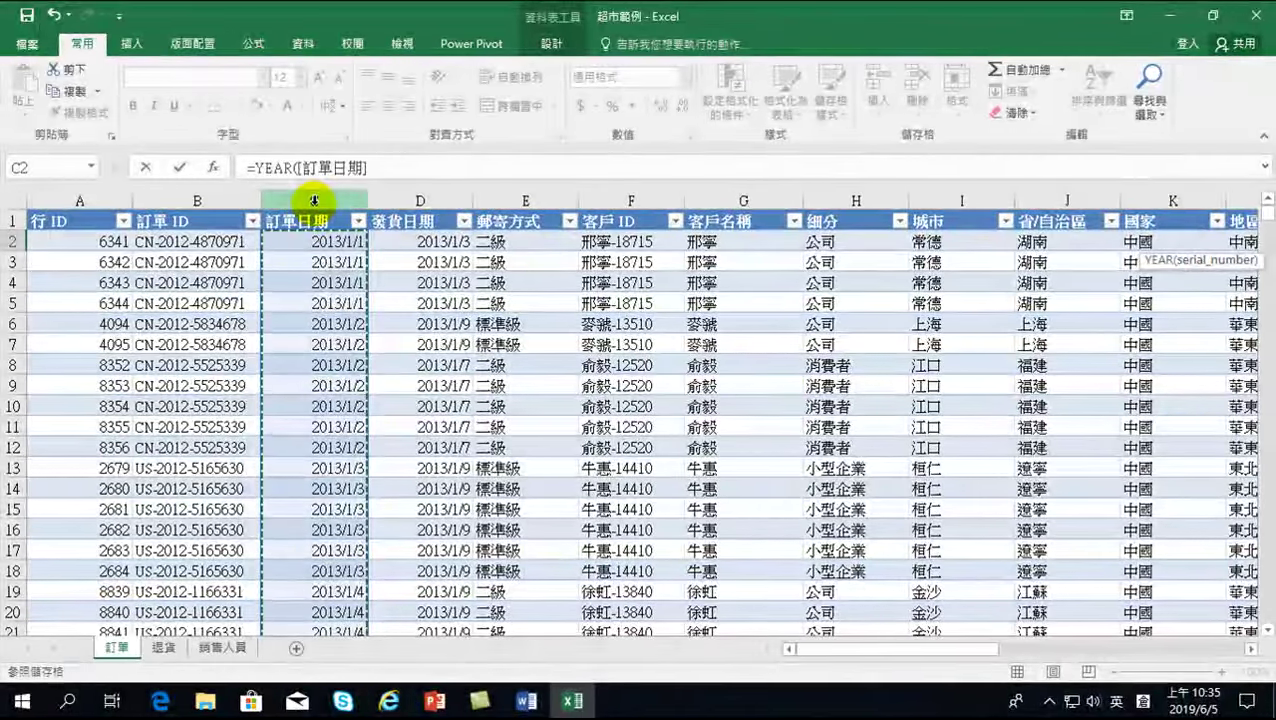
left_click(313, 200)
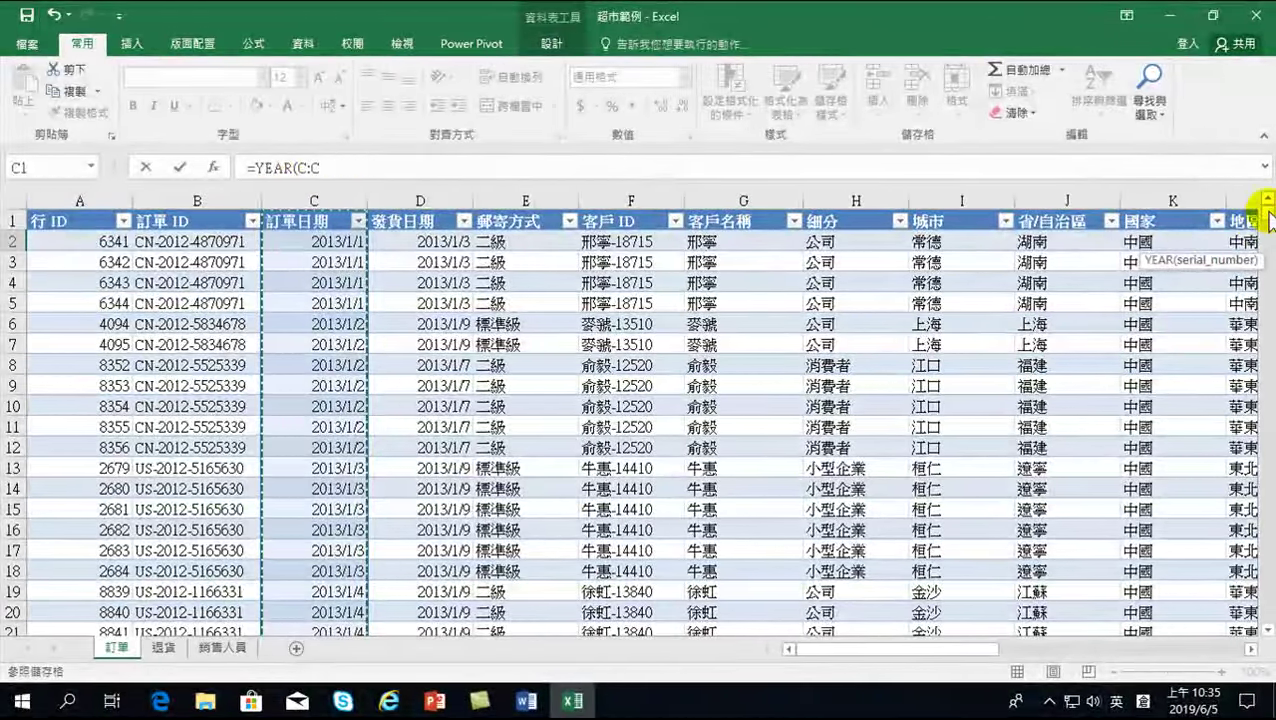
Step: Return to the top and restore the YEAR argument to the 訂單日期 column, =YEAR([訂單日期]
left_click_drag(1266, 210, 1266, 622)
left_click(1266, 628)
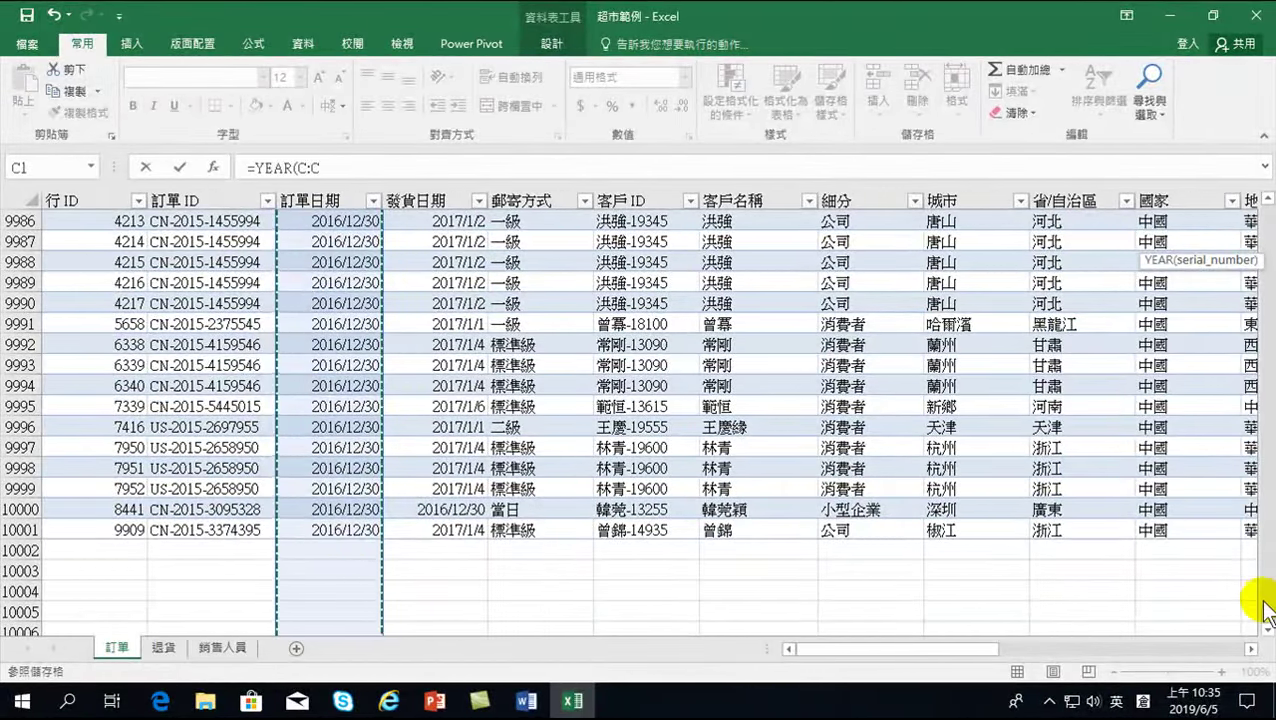
left_click_drag(1266, 610, 1266, 210)
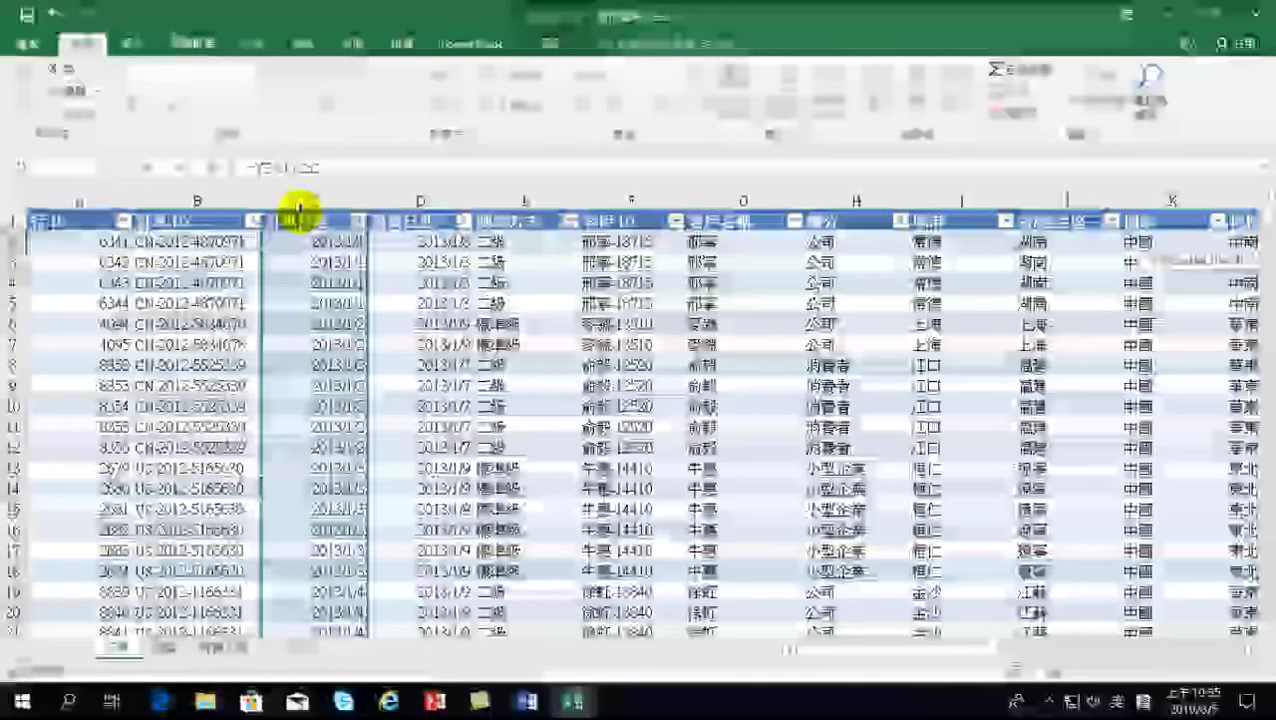
left_click(300, 208)
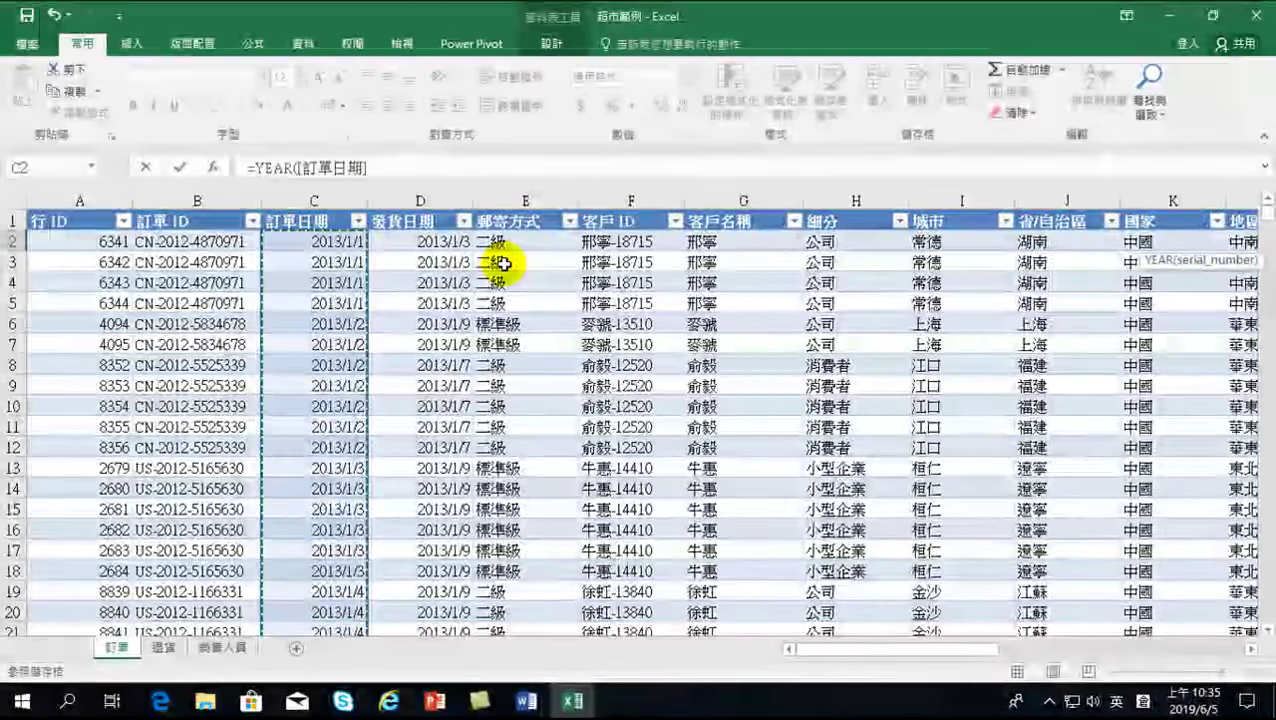
Step: Commit the YEAR formula down the 年 column and check the year results in V13, lower rows and V2
key("Return")
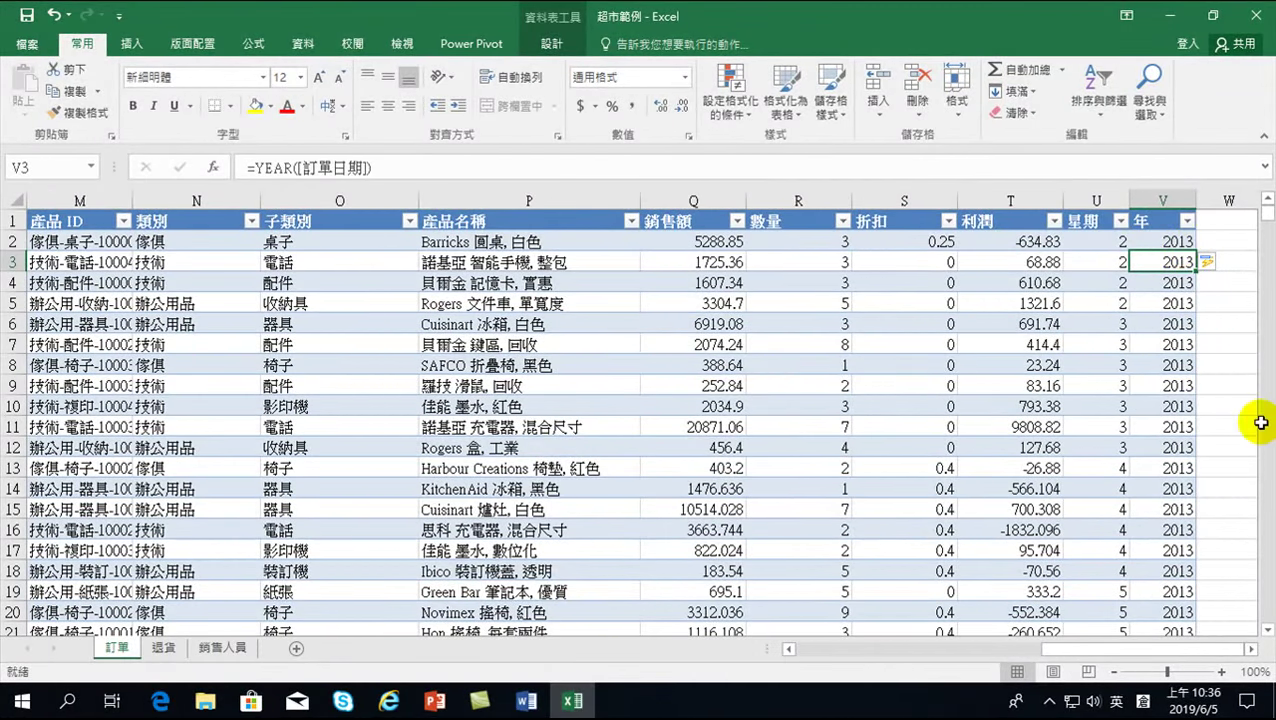
left_click(1165, 468)
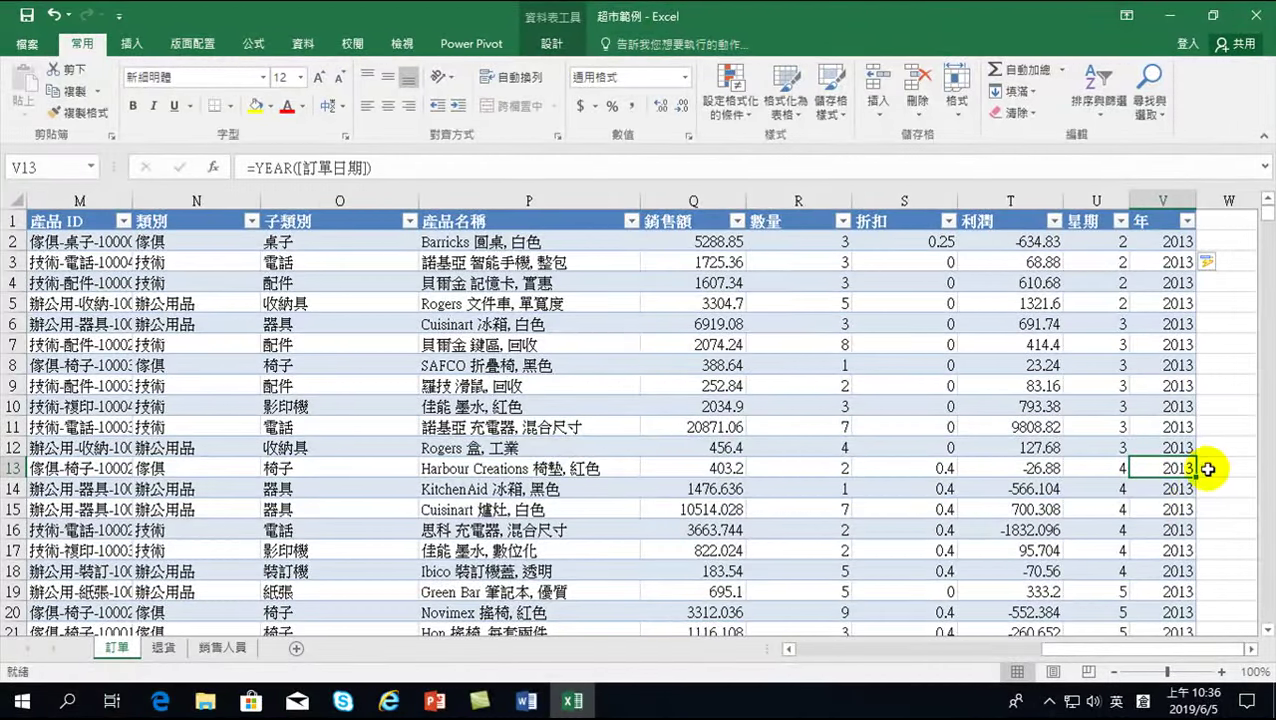
scroll(1158, 503, "down", 4)
scroll(1160, 495, "down", 6)
scroll(1160, 490, "down", 5)
left_click(1160, 488)
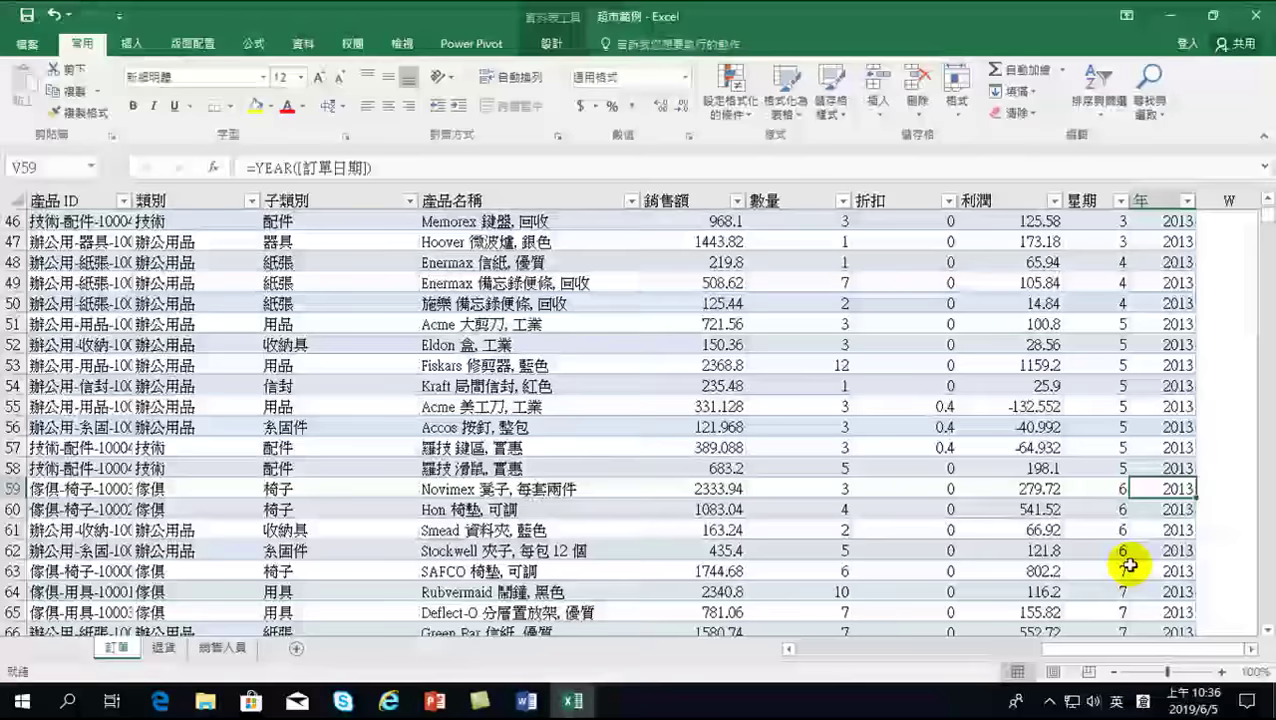
scroll(1120, 500, "up", 8)
scroll(1160, 400, "up", 6)
scroll(1203, 290, "up", 1)
left_click(1162, 241)
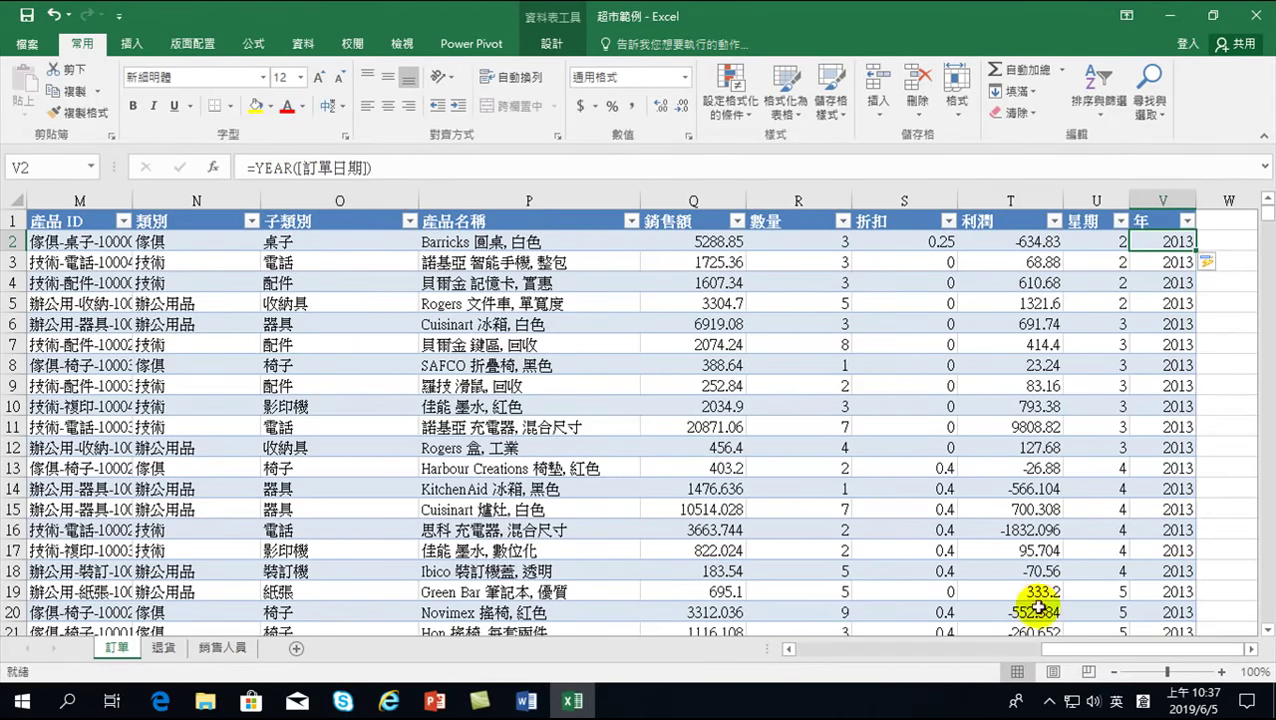
Step: Select the 訂單日期 dates, then jump from C2 across to the table's last column
left_click_drag(1070, 658, 812, 650)
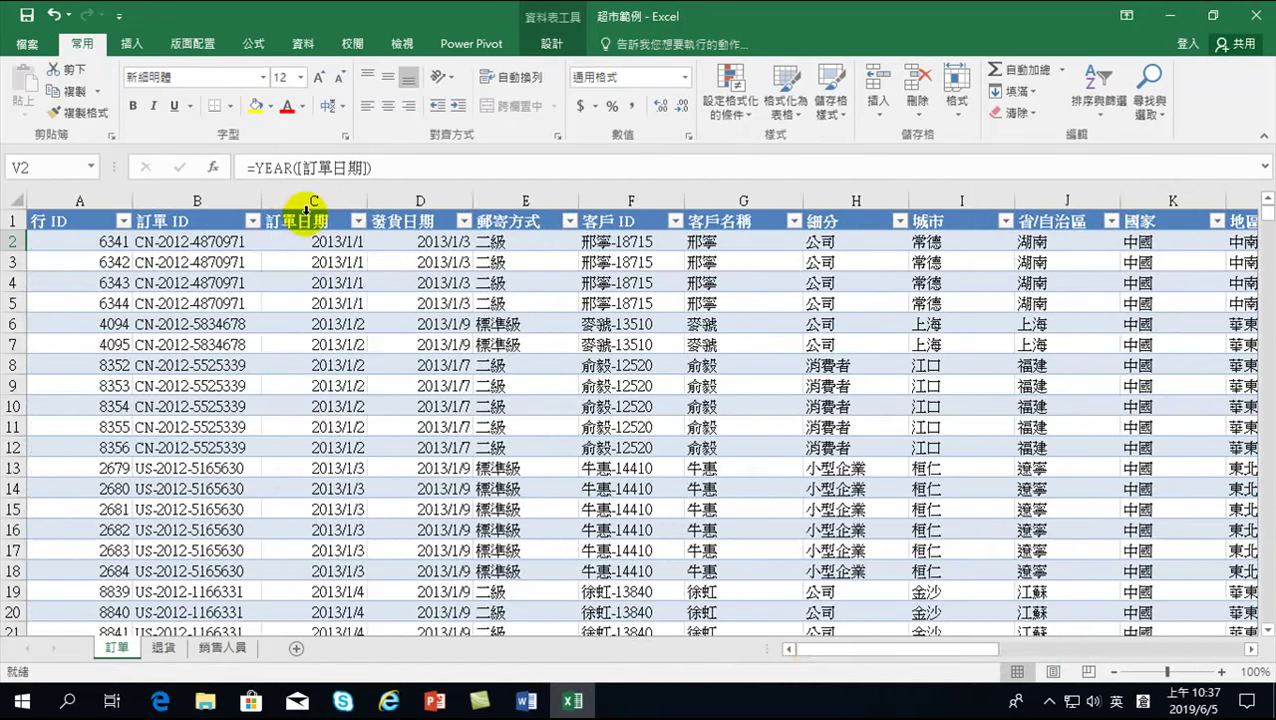
left_click(306, 208)
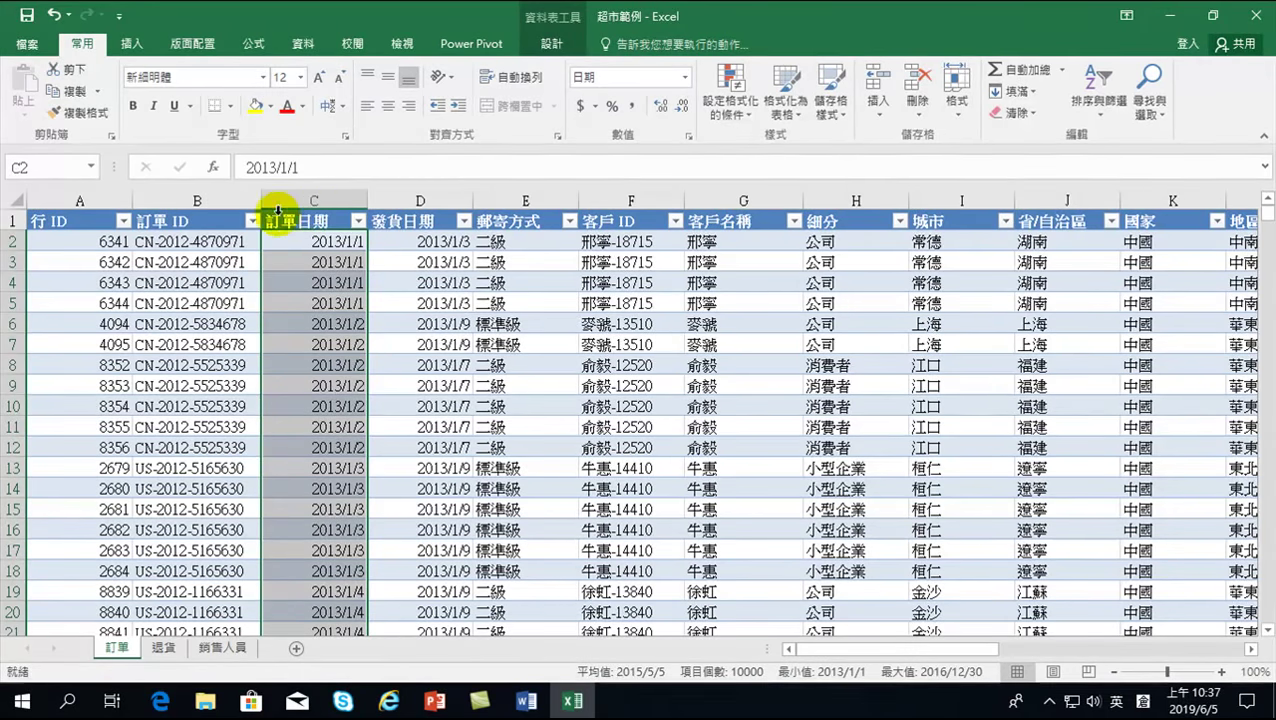
left_click(338, 252)
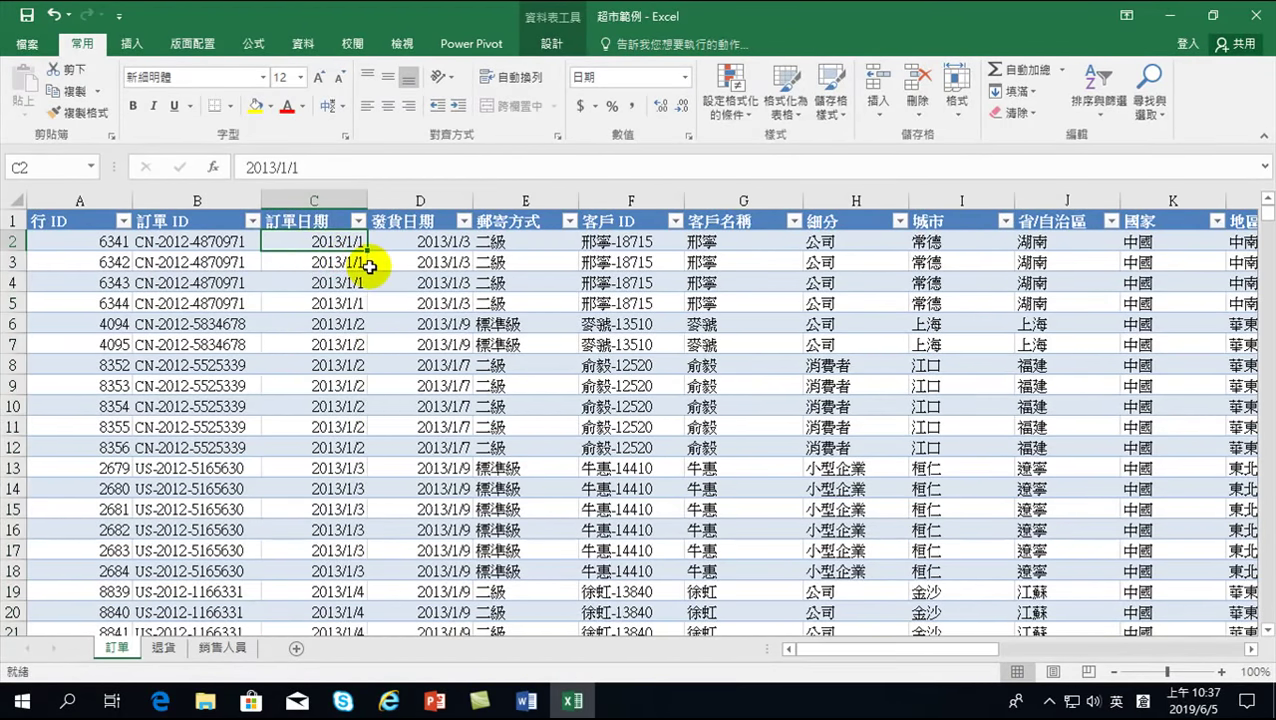
key("ctrl+Right")
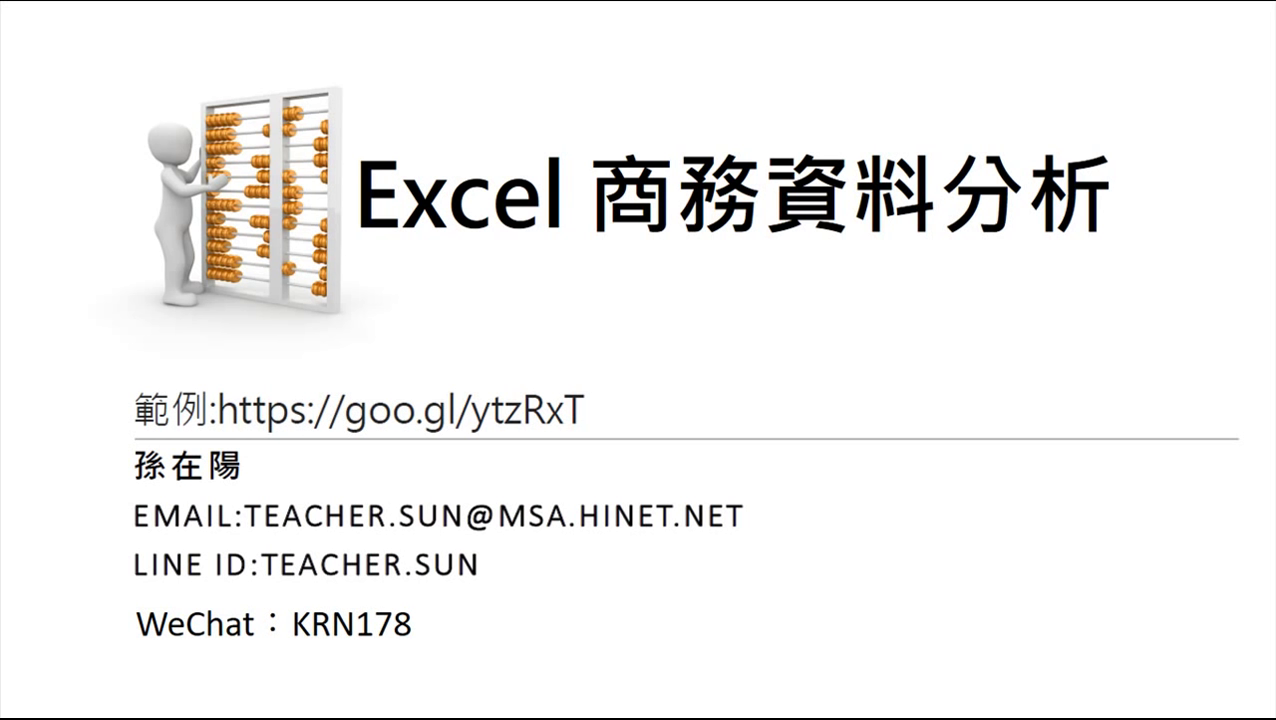
Step: End the Excel 商務資料分析 slideshow and bring the Excel workbook back to the front
key("Escape")
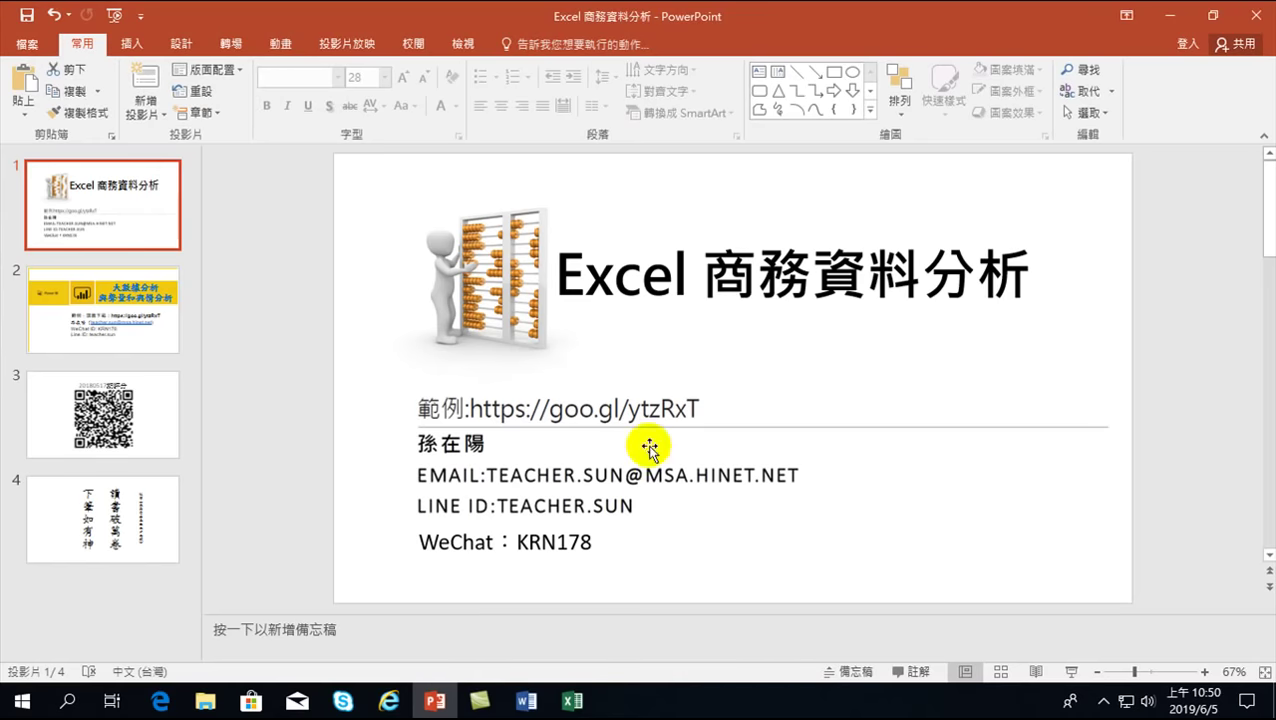
left_click(570, 703)
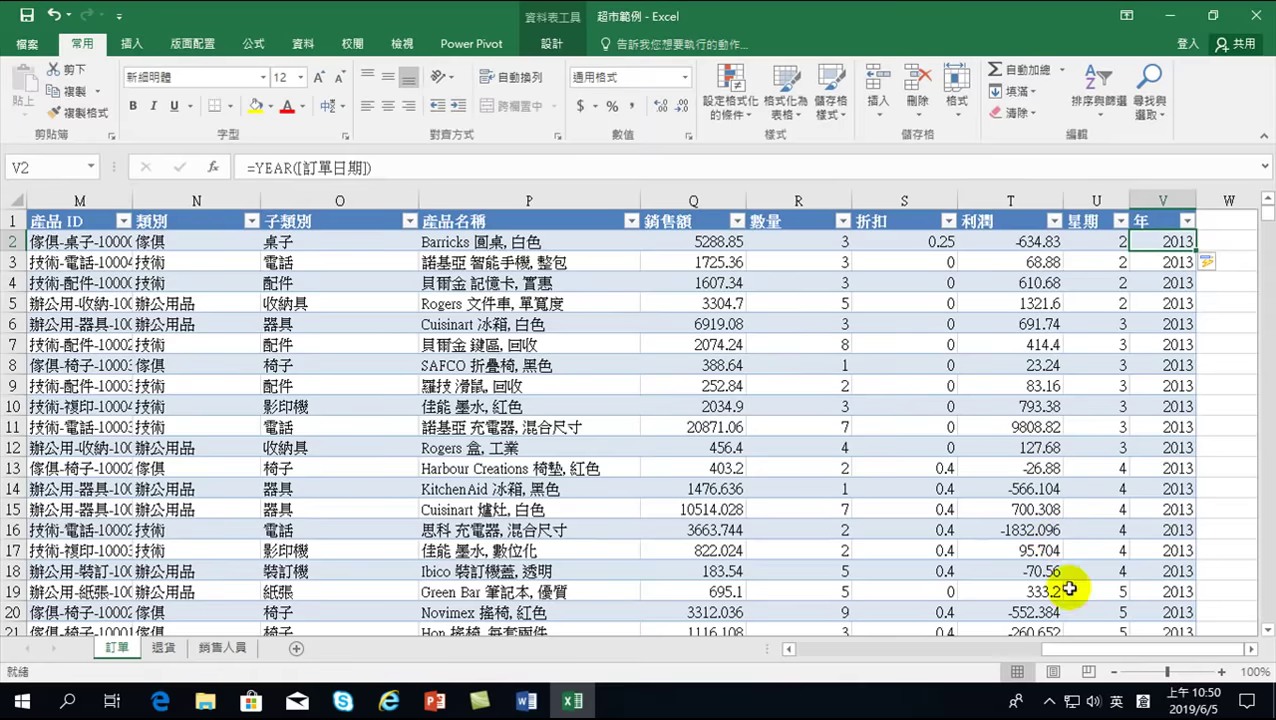
Step: Select the 訂單 header row from 行 ID in A1 across to 年 in V1
left_click_drag(1088, 652, 822, 652)
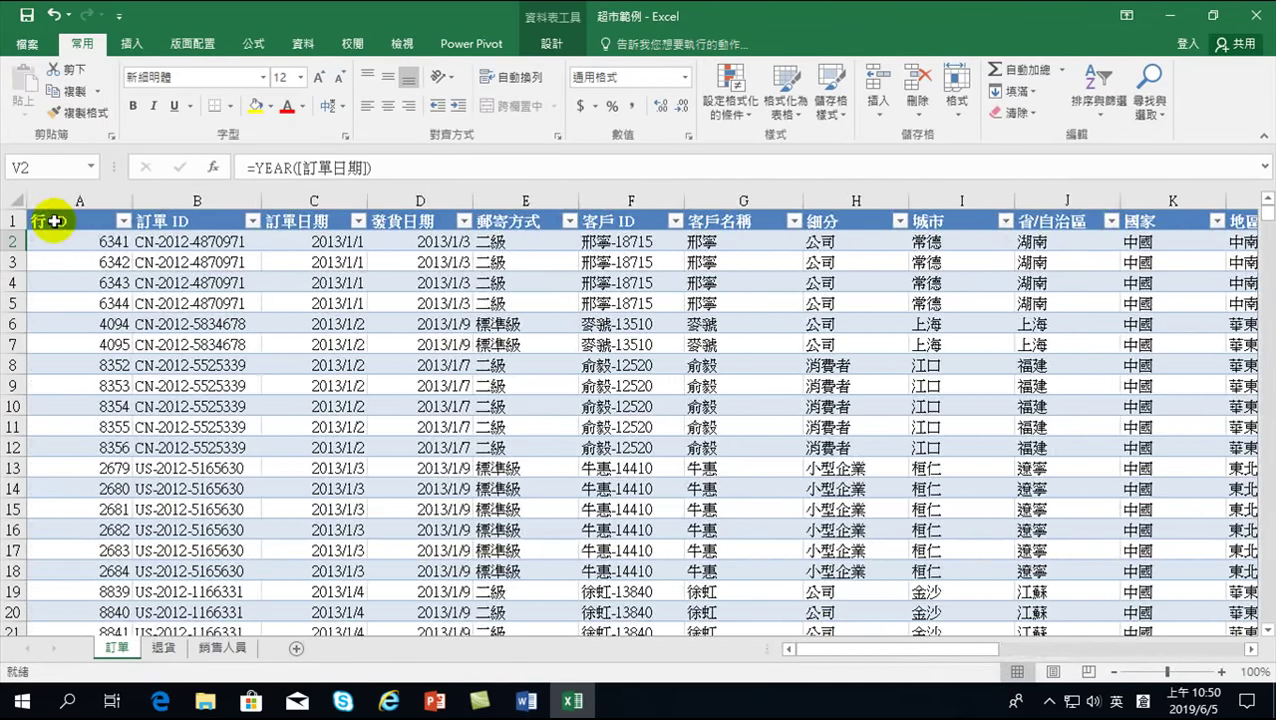
left_click(54, 221)
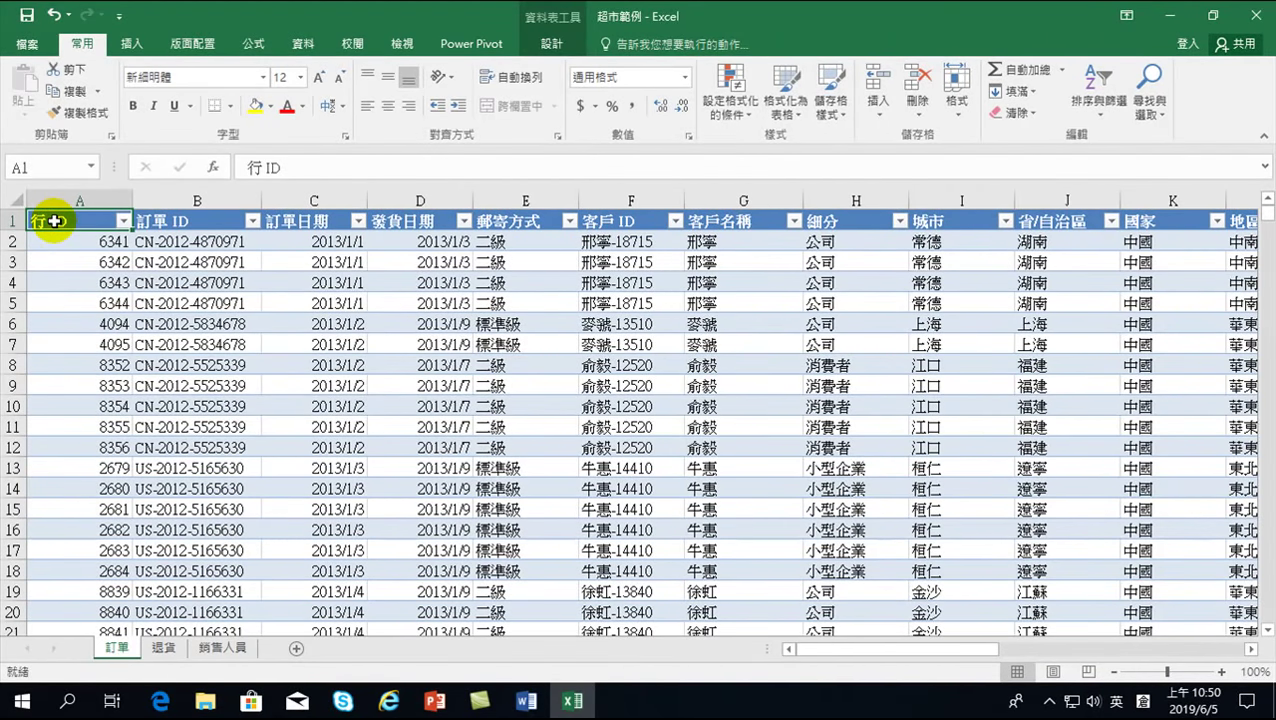
left_click_drag(54, 221, 792, 222)
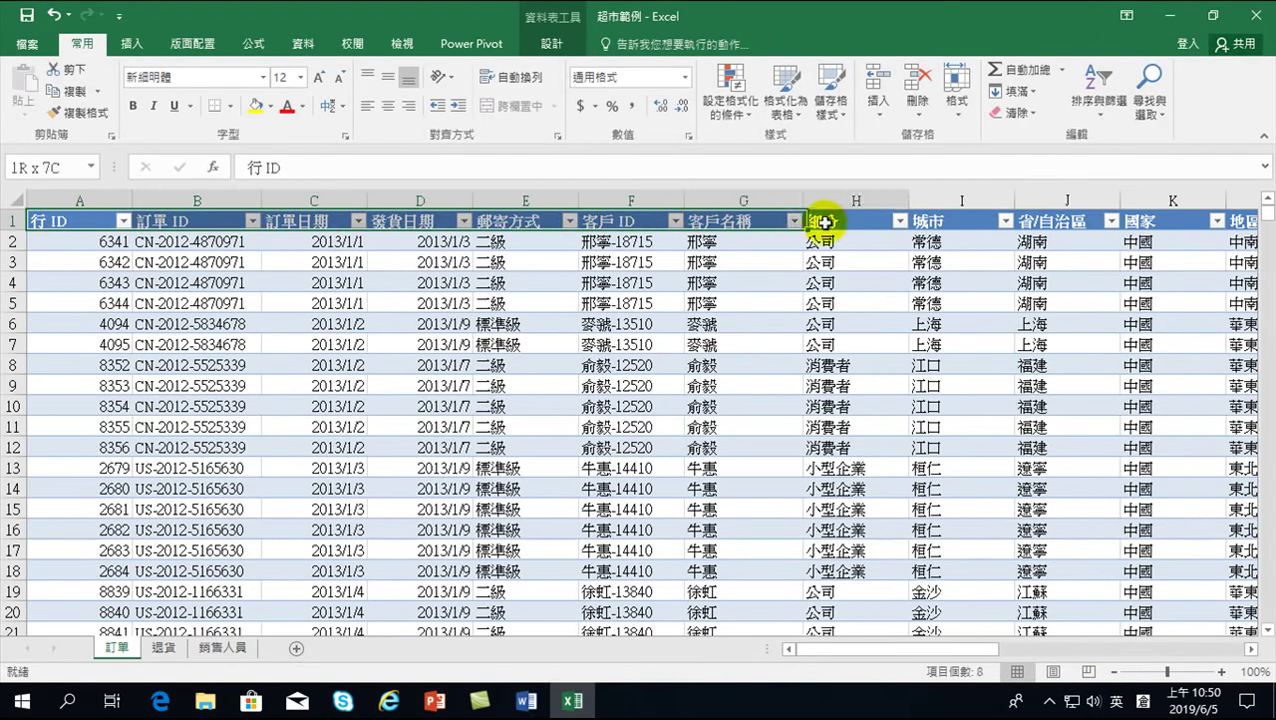
mouse_move(792, 222)
left_mouse_down()
mouse_move(1175, 232)
mouse_move(1045, 219)
left_mouse_up()
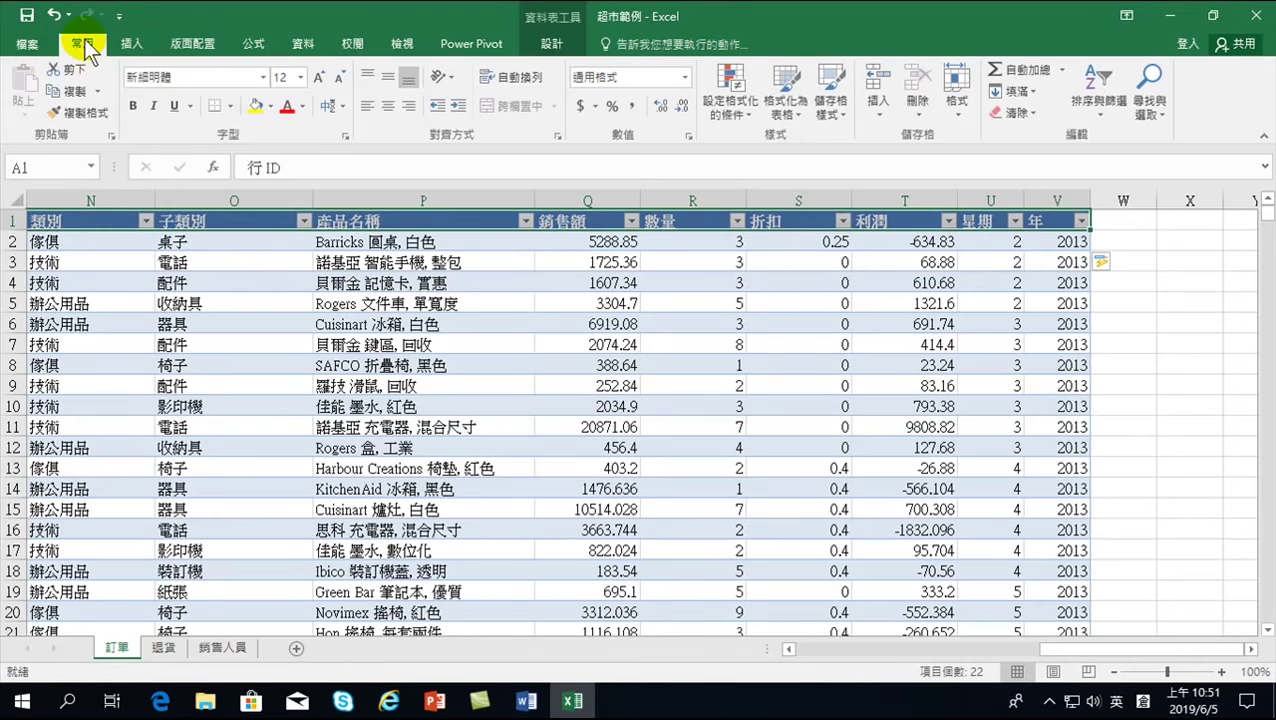
Step: Copy the header row and paste it starting at cell AE2
left_click(68, 91)
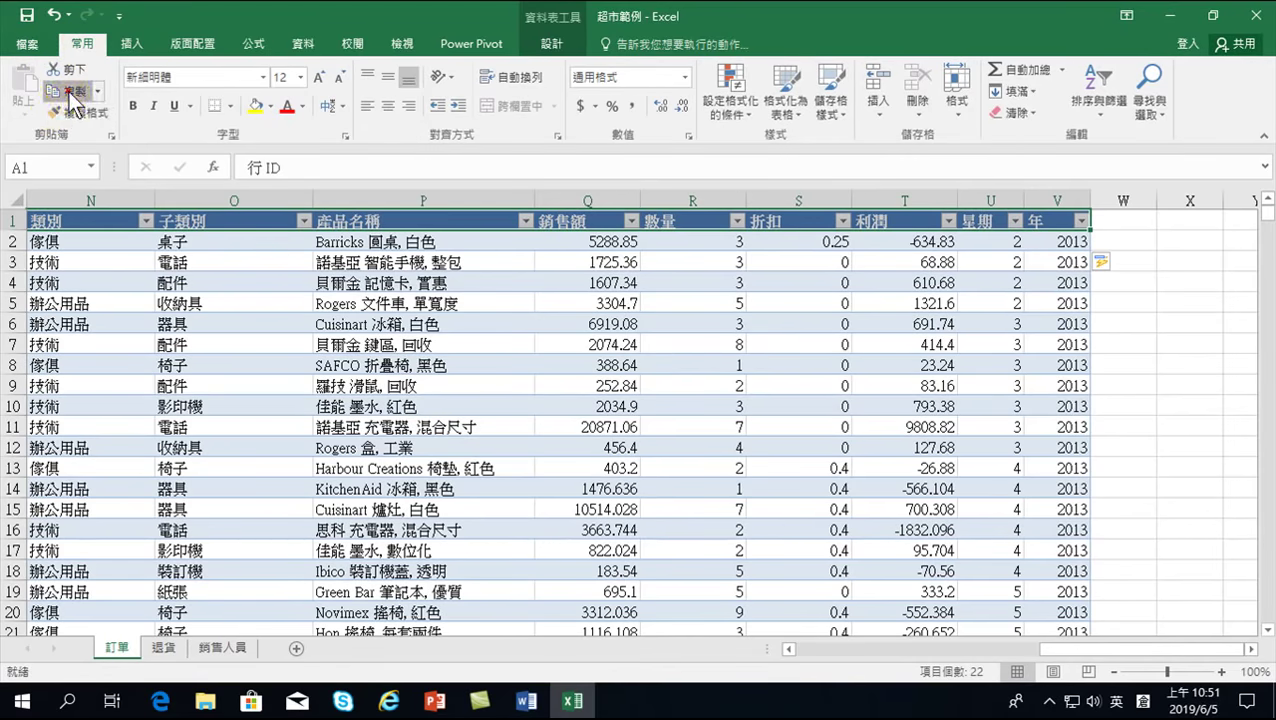
left_click(1250, 649)
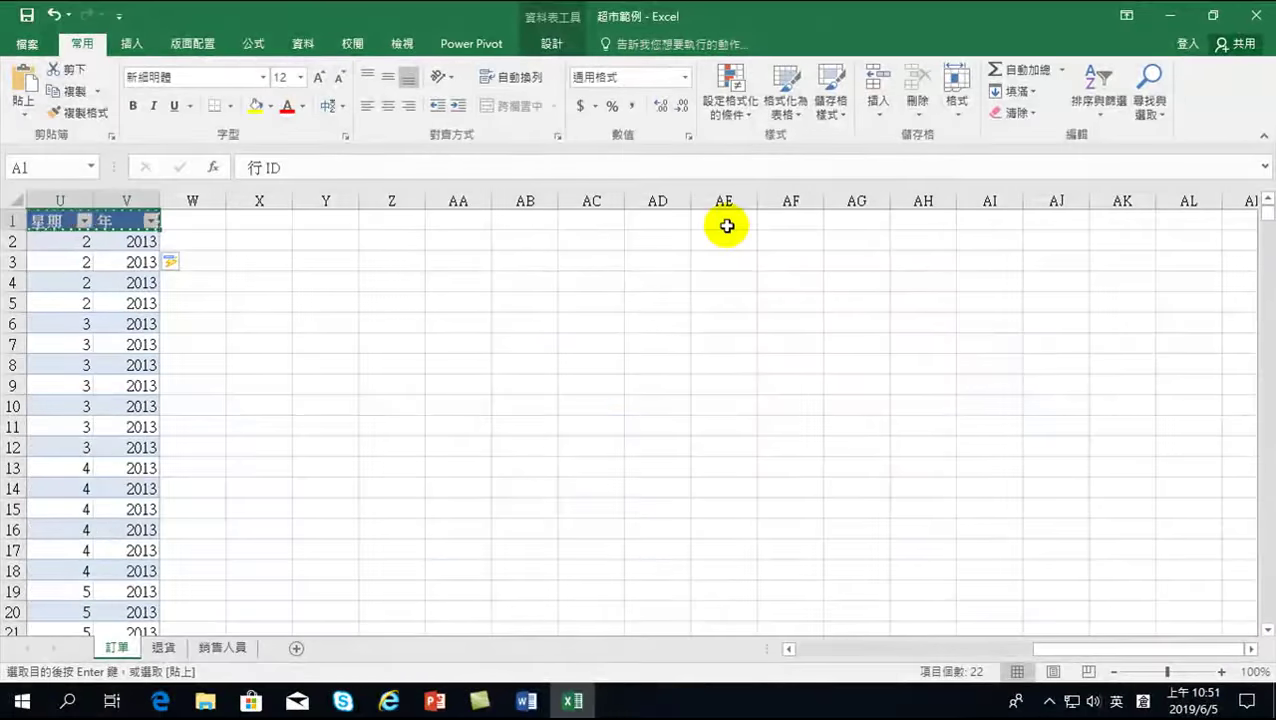
left_click(722, 240)
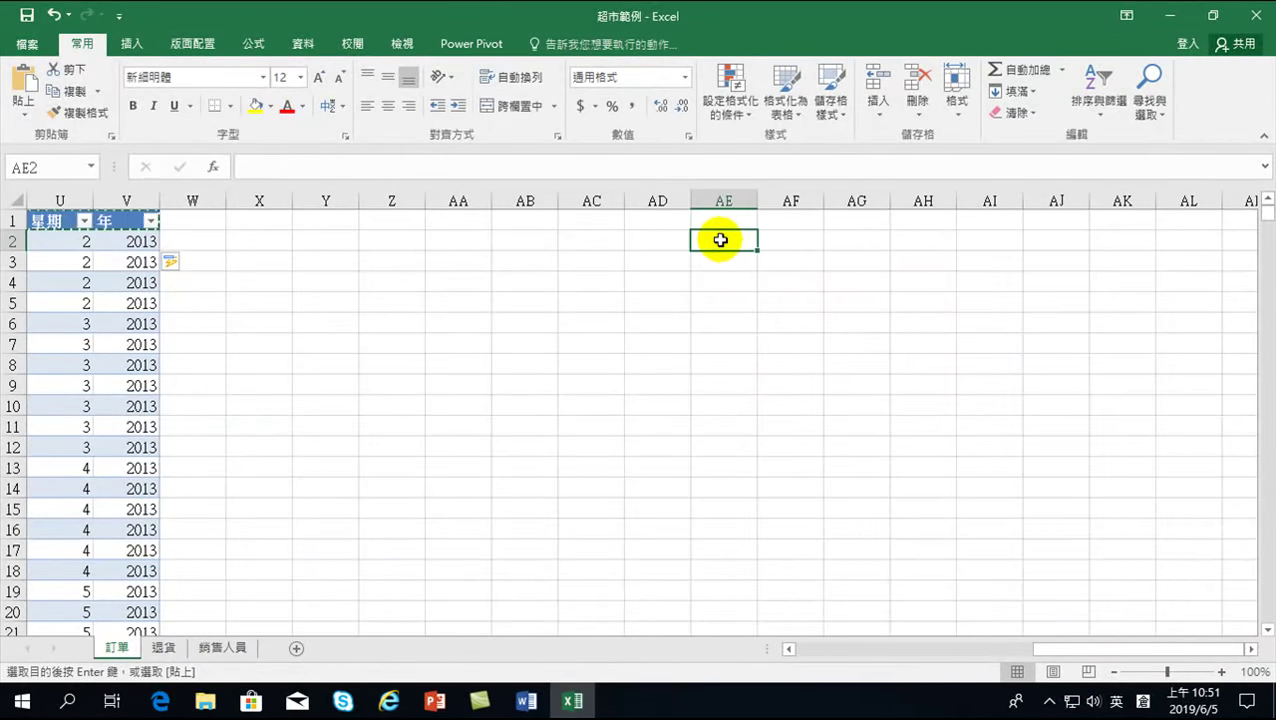
left_click(23, 110)
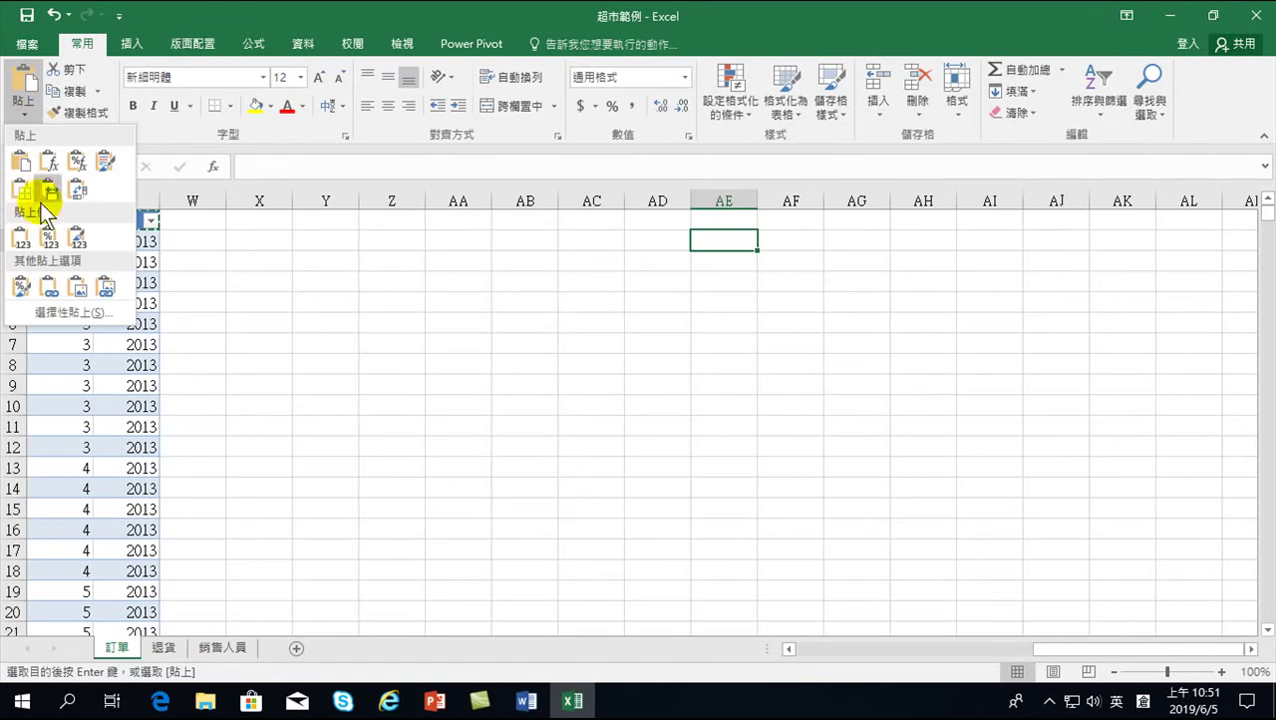
left_click(18, 104)
left_click(22, 108)
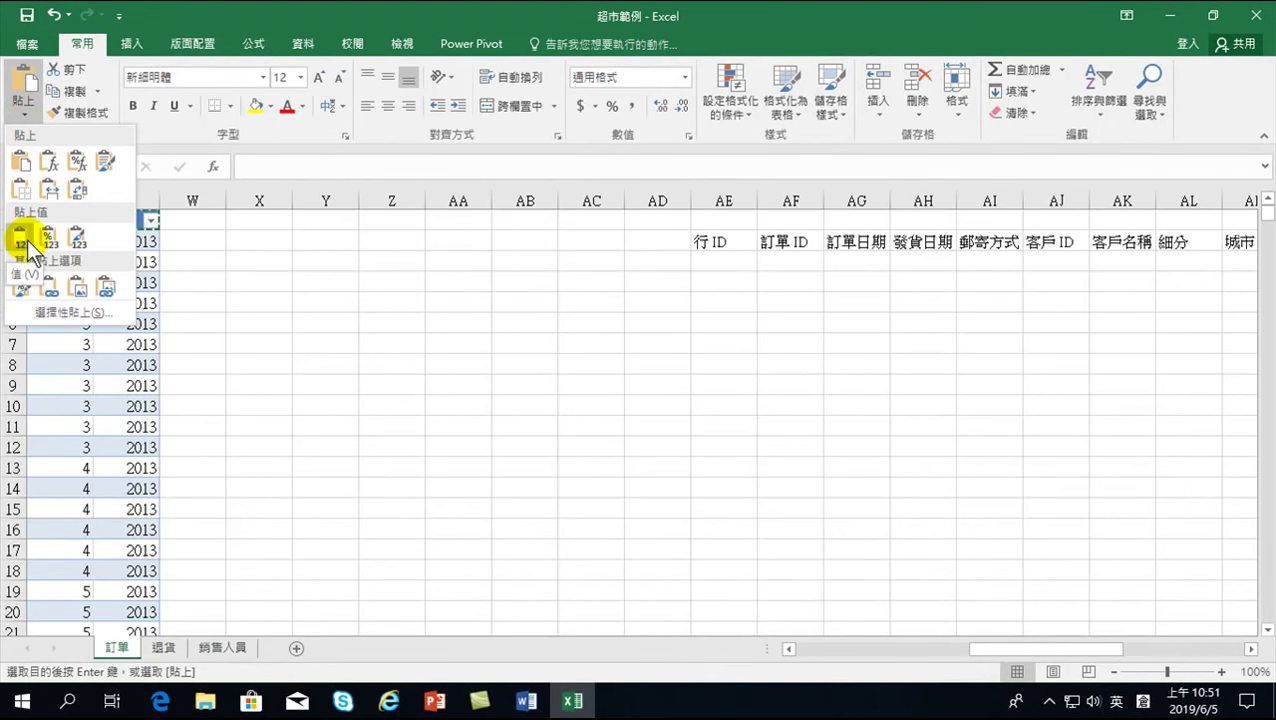
left_click(30, 92)
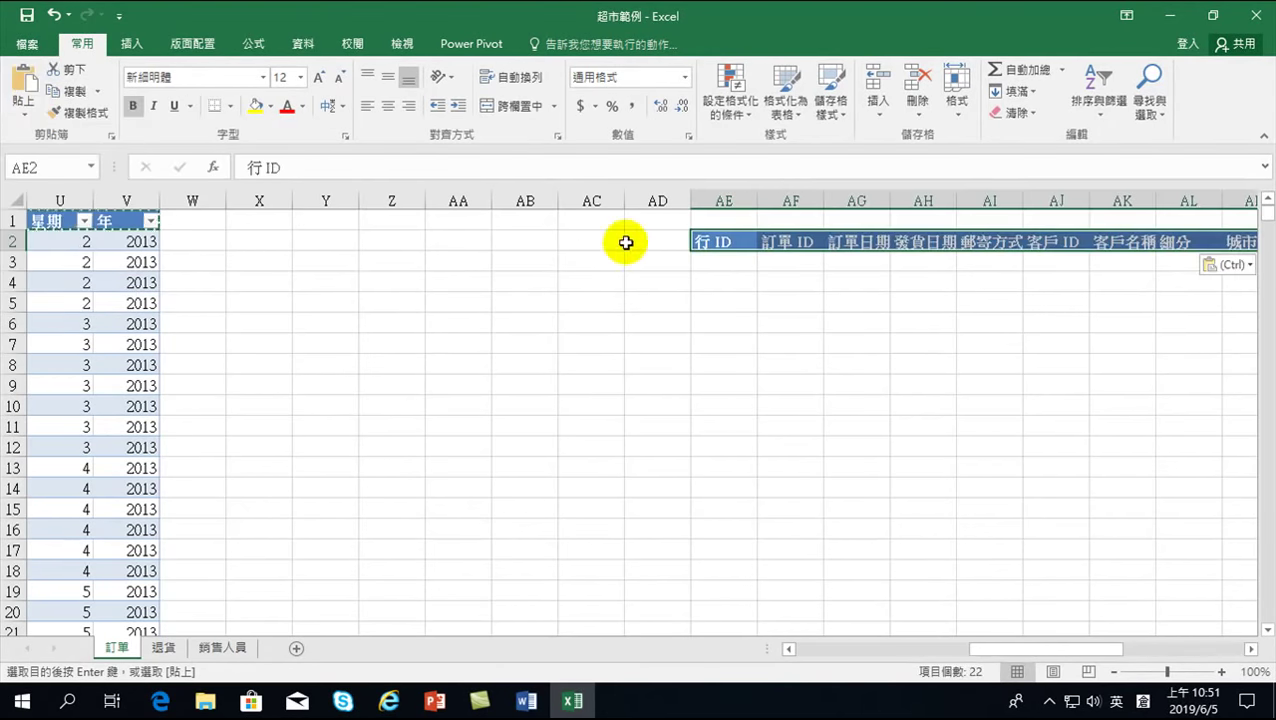
Step: Select the pasted headers across AE2:AZ2 and copy them
key("ctrl+c")
left_click(735, 282)
left_click(759, 355)
left_click(730, 242)
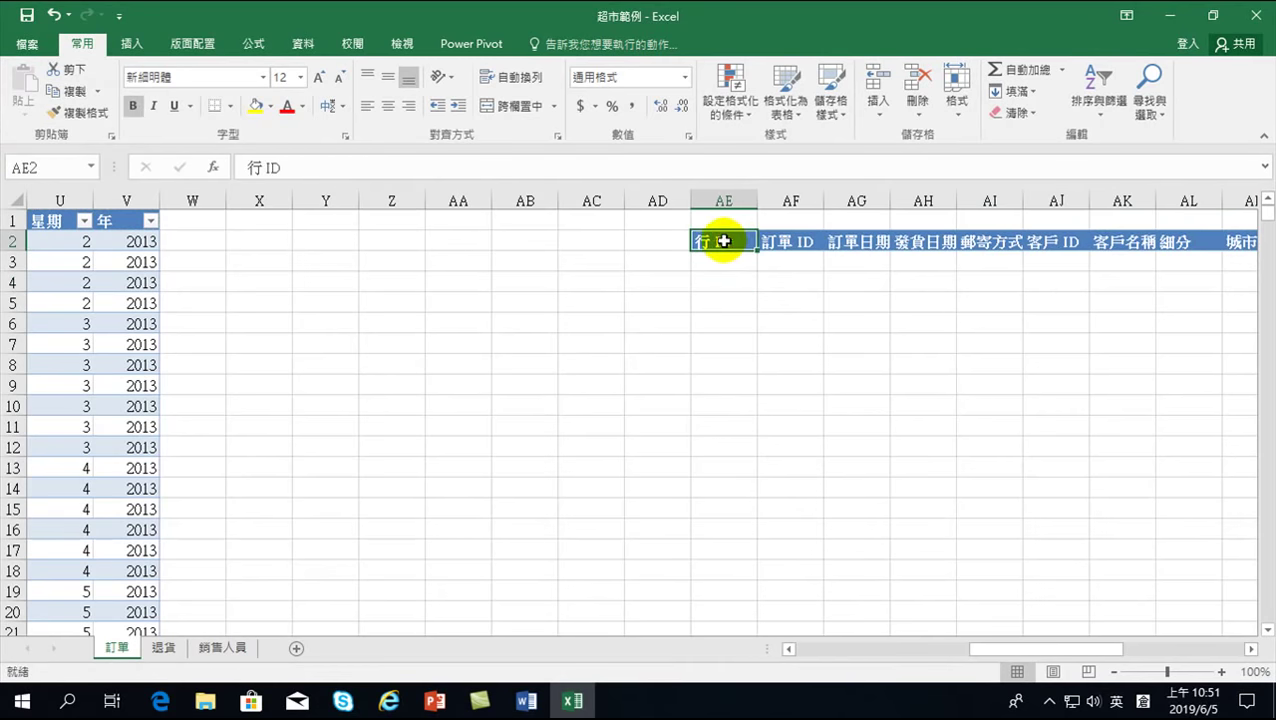
mouse_move(722, 241)
left_mouse_down()
mouse_move(1270, 244)
mouse_move(1176, 270)
left_mouse_up()
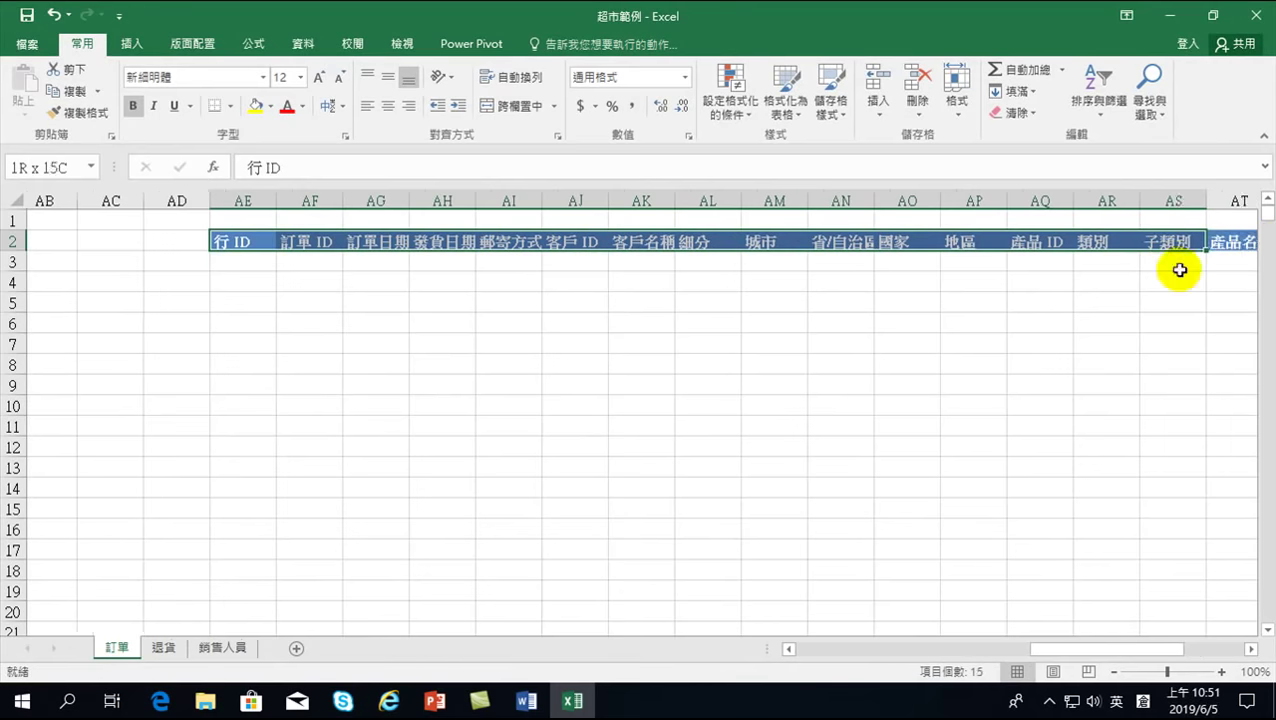
left_click(806, 240)
key("ctrl+Left")
key("End")
key("shift+Right")
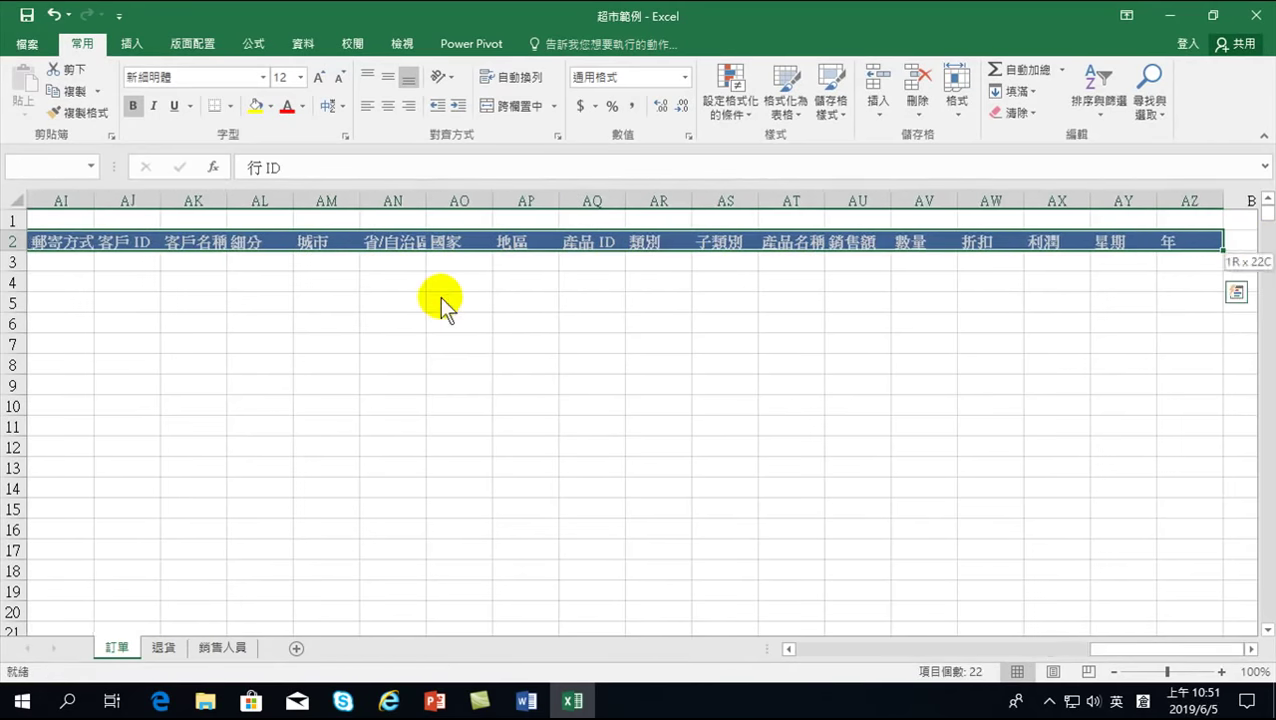
key("ctrl+c")
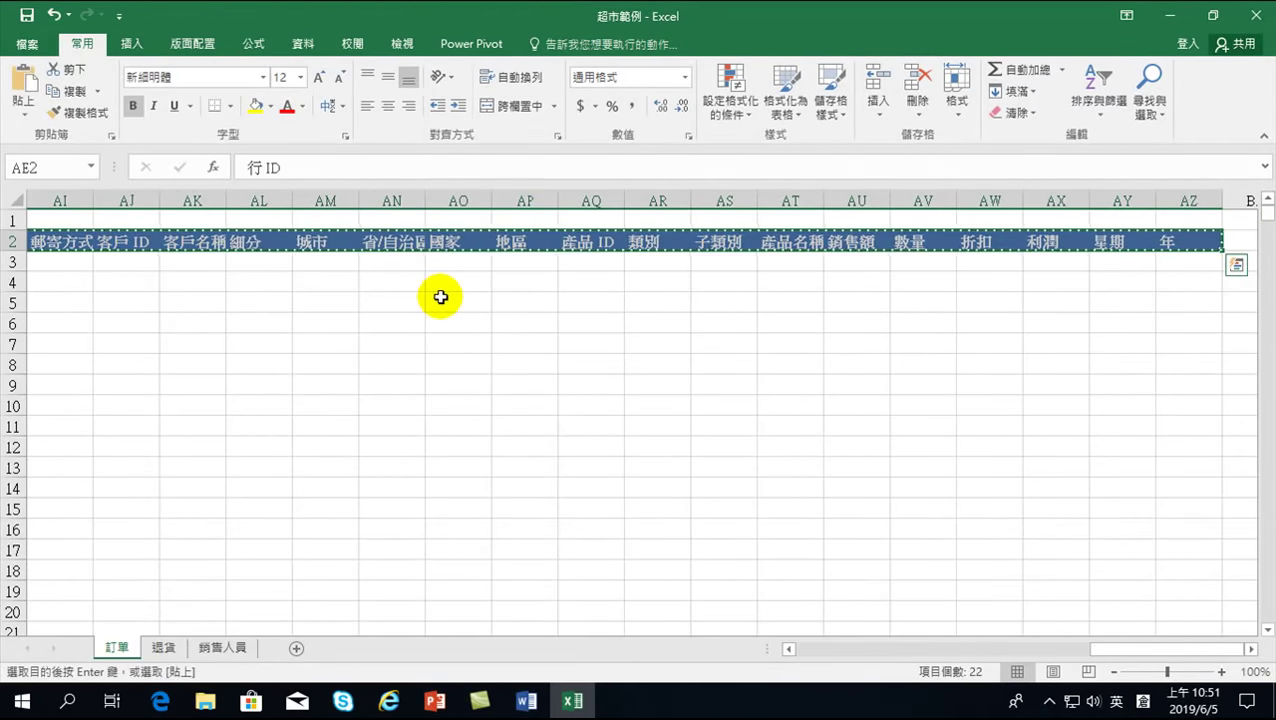
mouse_move(1119, 650)
left_mouse_down()
mouse_move(948, 650)
mouse_move(968, 648)
left_mouse_up()
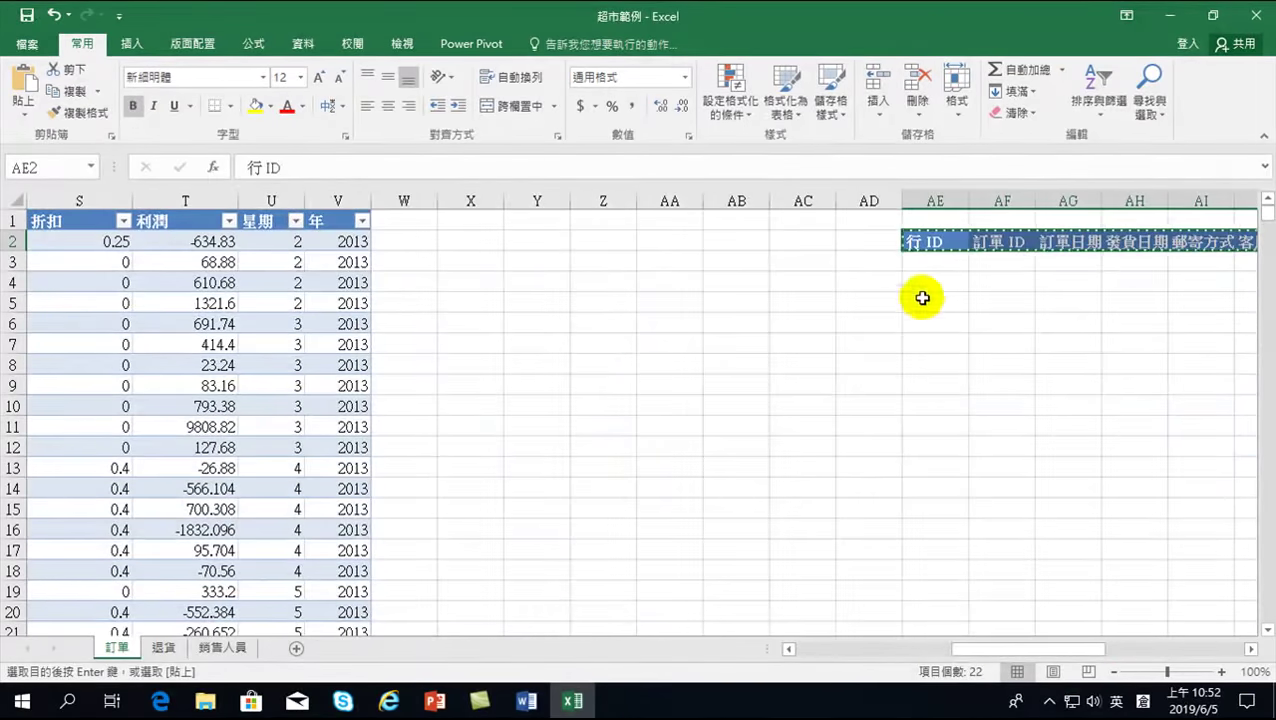
Step: Paste the copied headers at AE5 as transposed values, listing them down column AE
right_click(924, 305)
left_click(975, 364)
left_click(834, 273)
left_click(983, 467)
left_click(1003, 502)
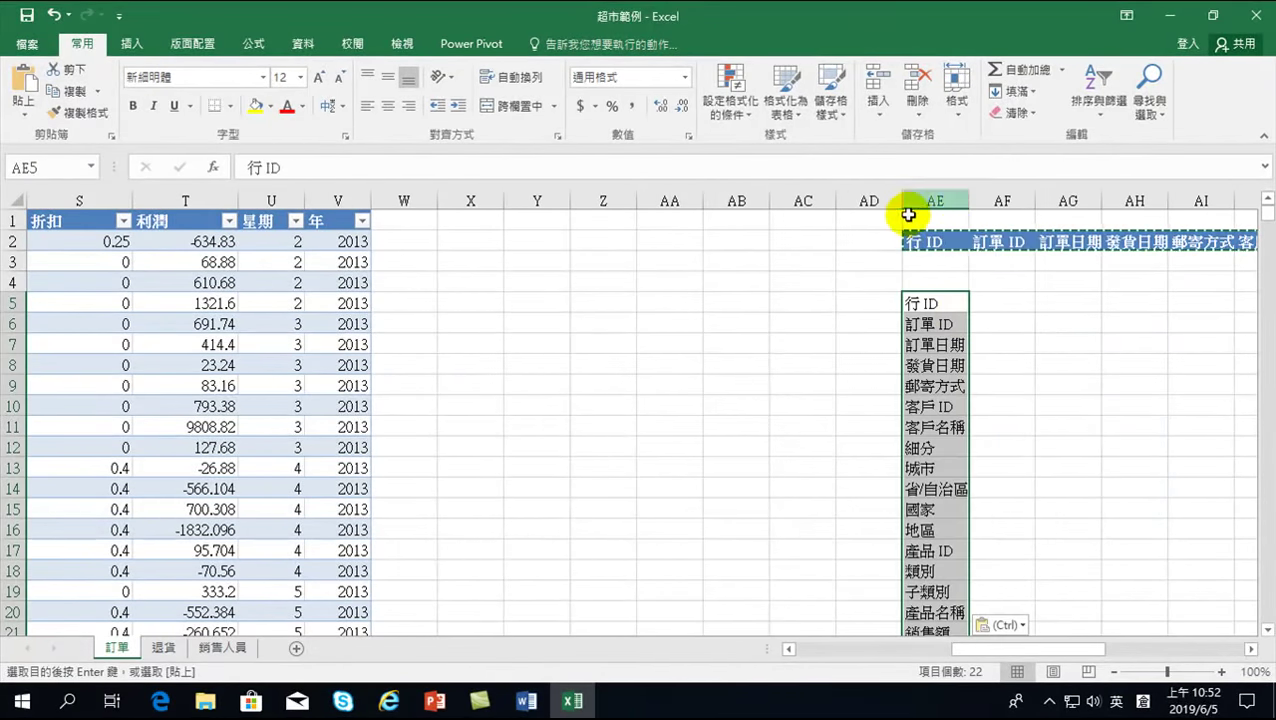
Step: Delete the leftover horizontal header rows above, shifting cells up so the list starts at AE1
mouse_move(911, 214)
left_mouse_down()
mouse_move(1212, 266)
mouse_move(1122, 282)
left_mouse_up()
right_click(958, 243)
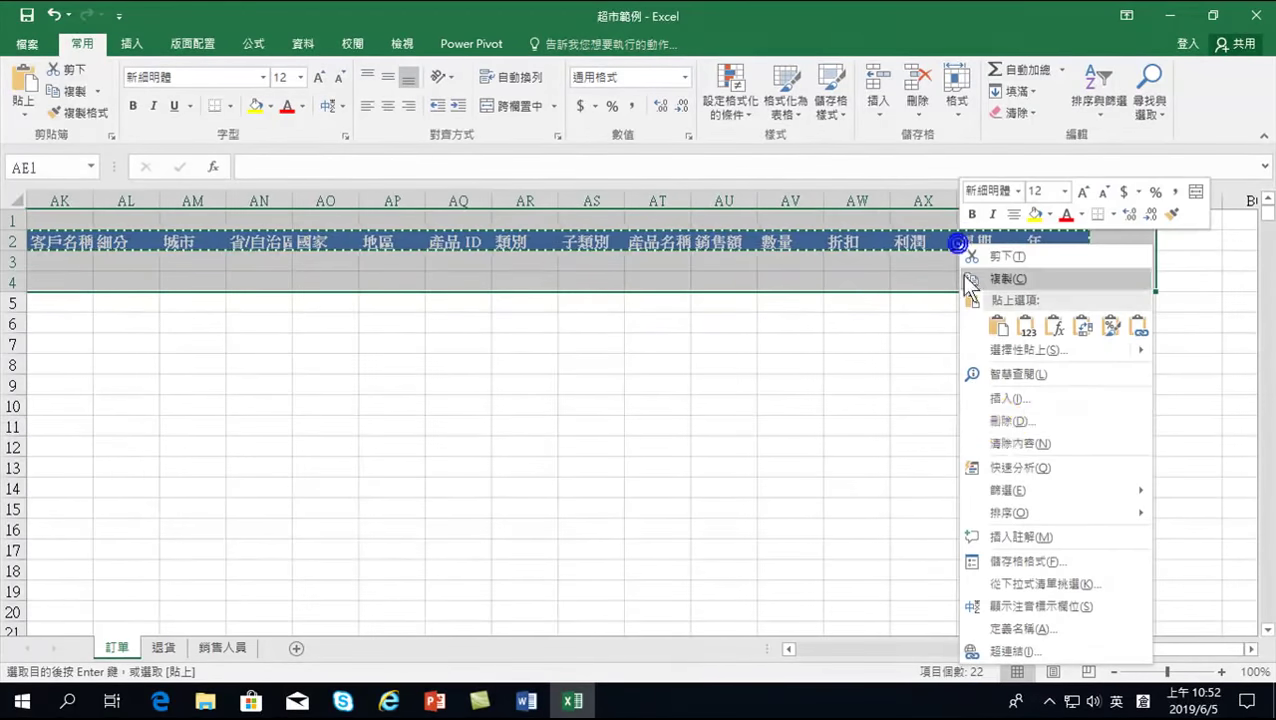
left_click(1002, 423)
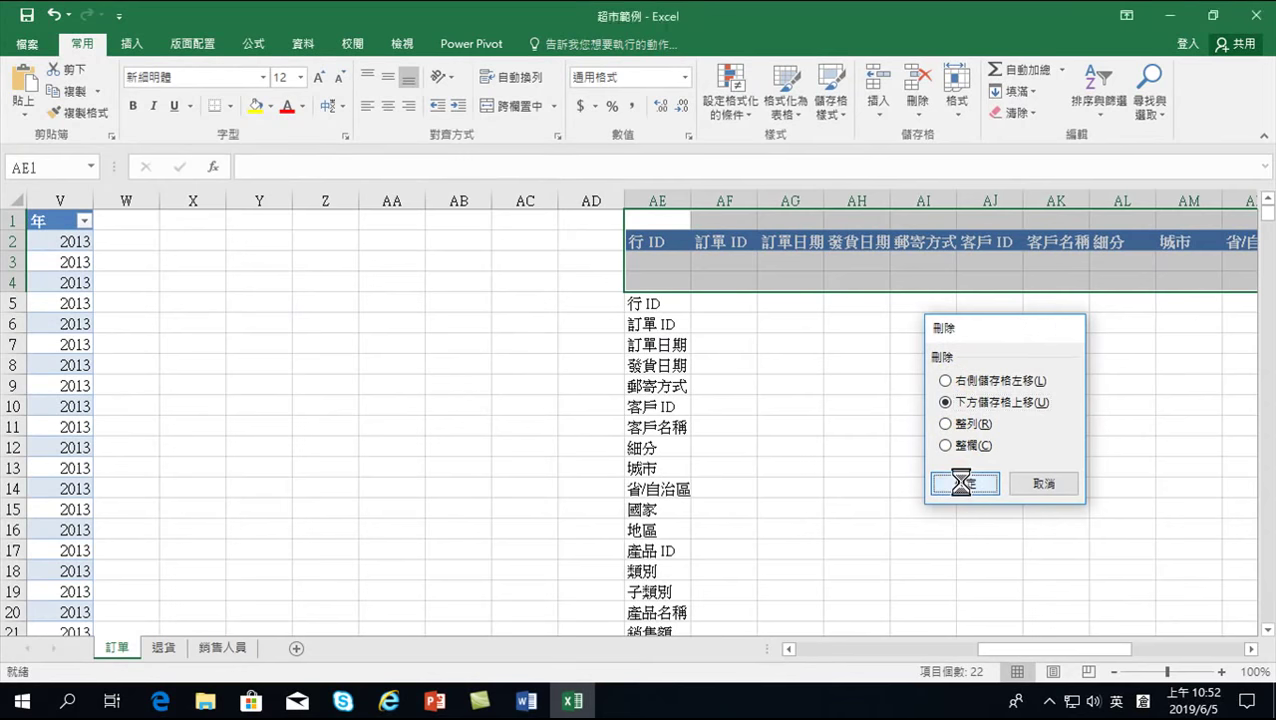
left_click(963, 485)
left_click(743, 340)
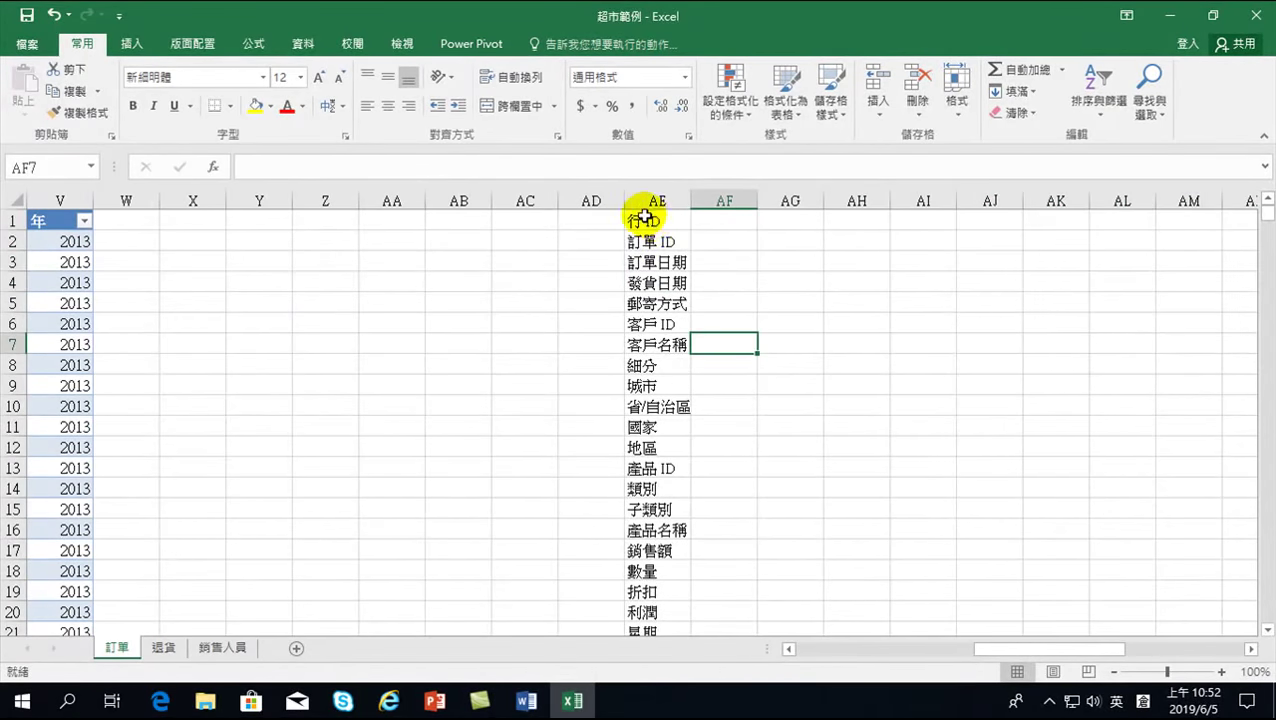
left_click(651, 220)
Step: Enter 文字 in AF1 as the label for the 行 ID header
left_click_drag(1004, 650, 806, 645)
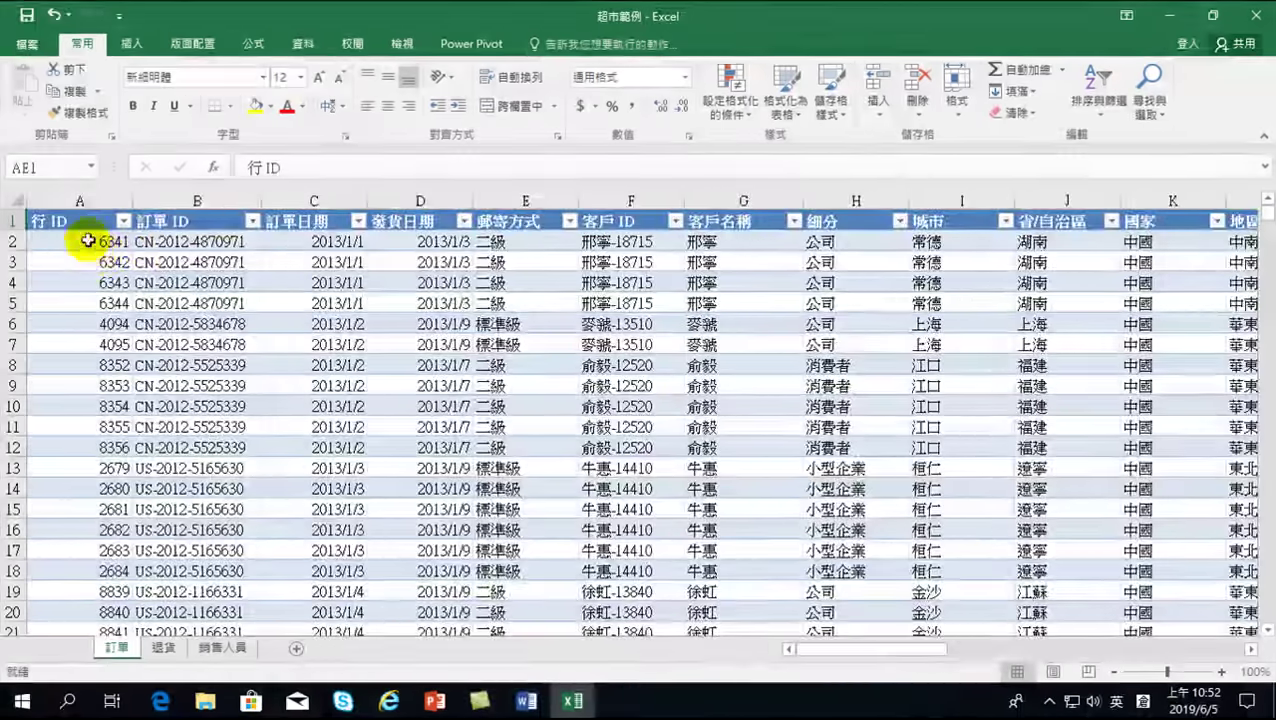
left_click_drag(903, 652, 1125, 645)
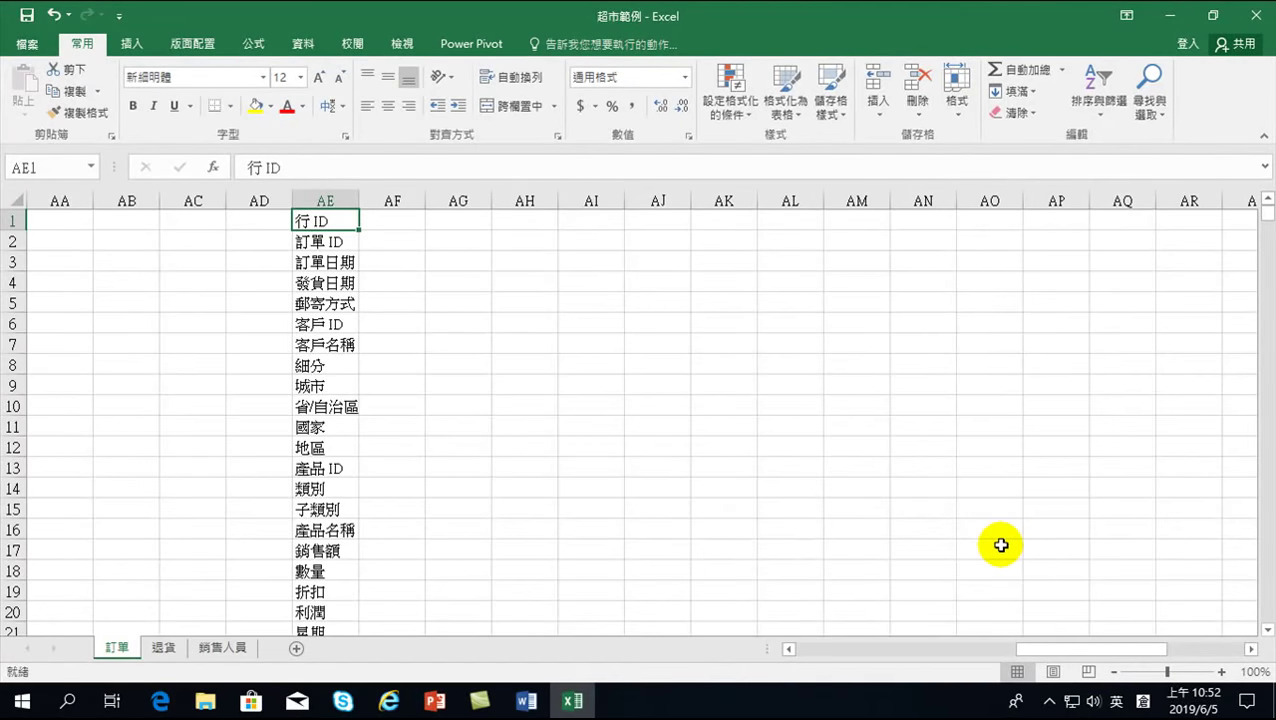
left_click(398, 223)
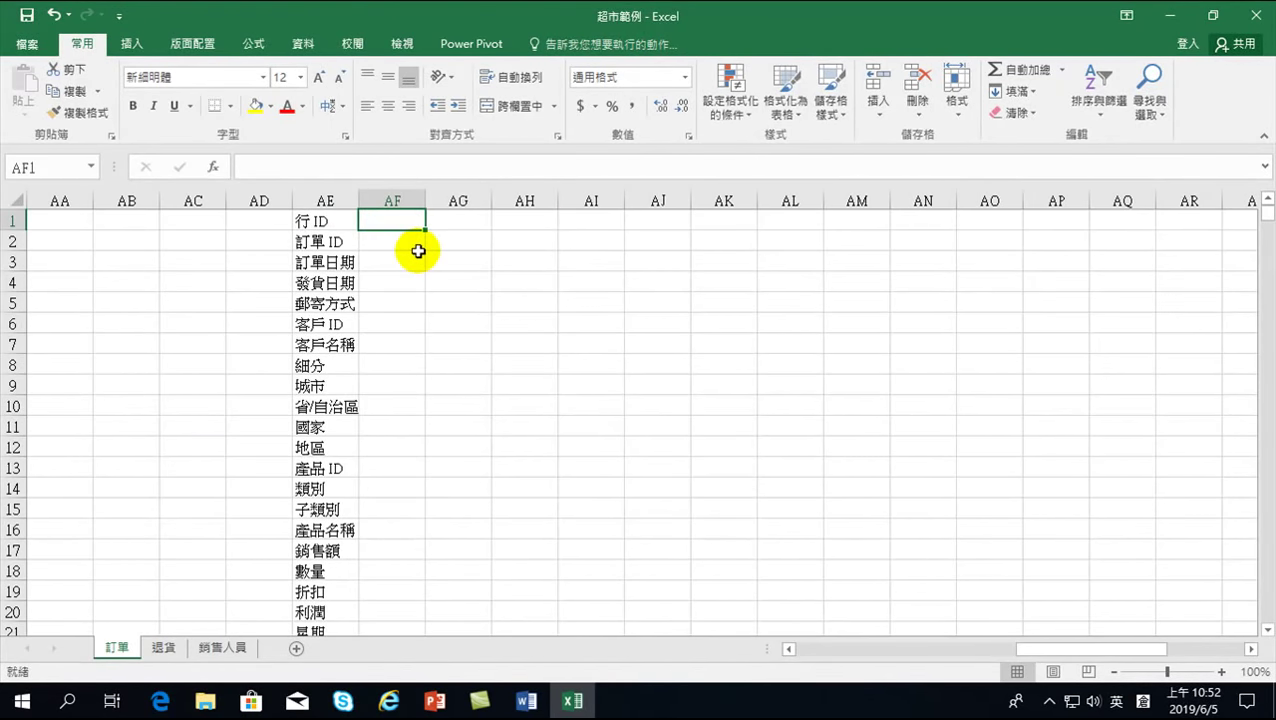
type("y")
key("shift")
key("BackSpace")
type("yk")
key("space")
type("y4")
key("Return")
key("Return")
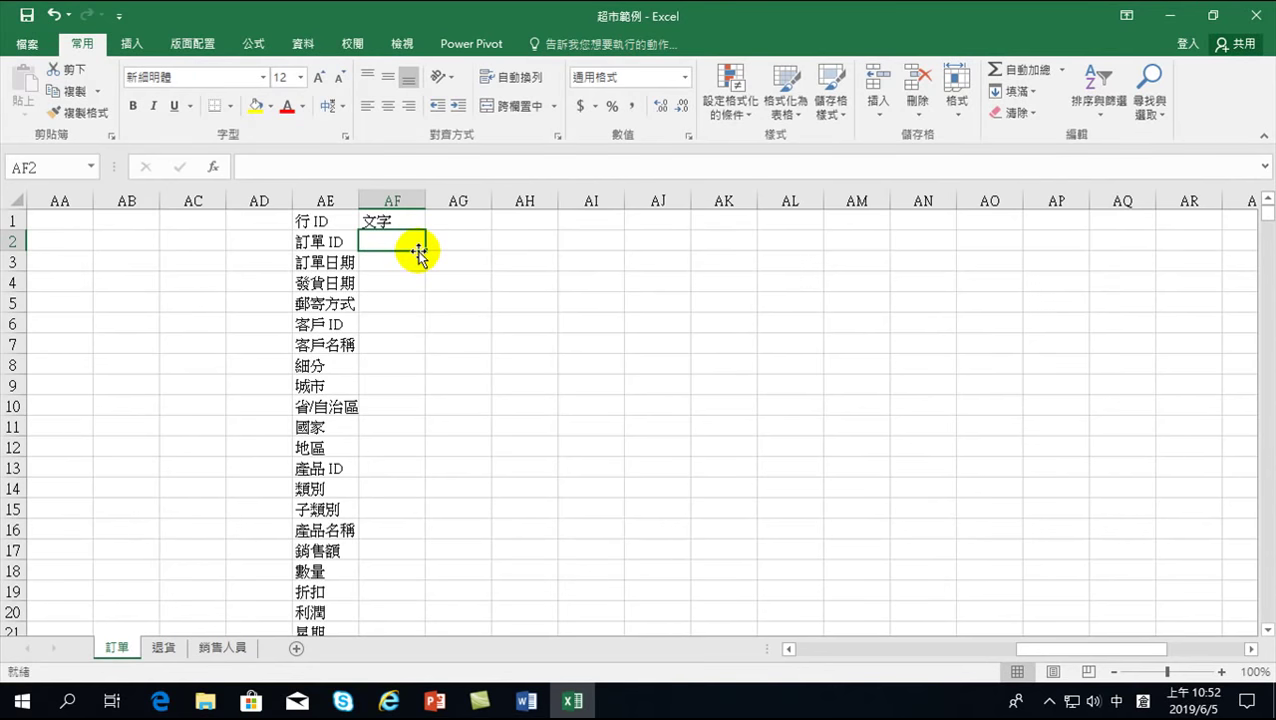
Step: Fill the 文字 label down from AF1 through AF16
left_click_drag(1091, 649, 790, 650)
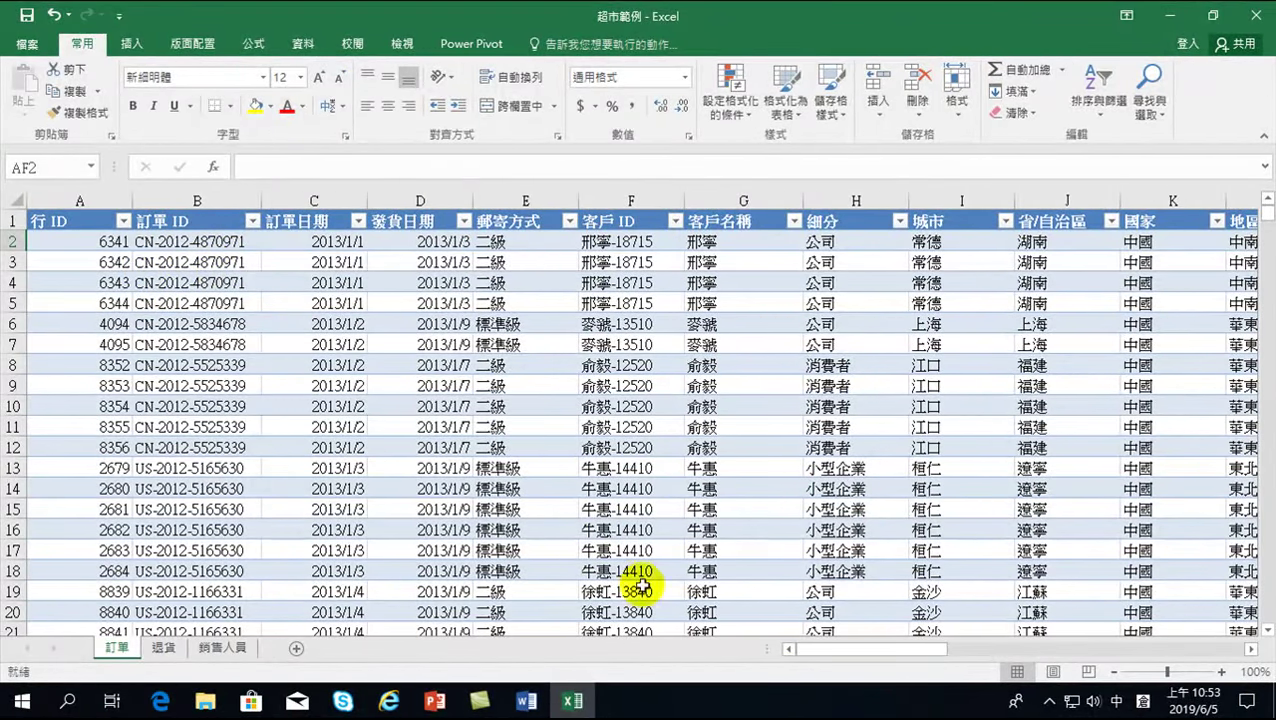
left_click_drag(893, 655, 1080, 650)
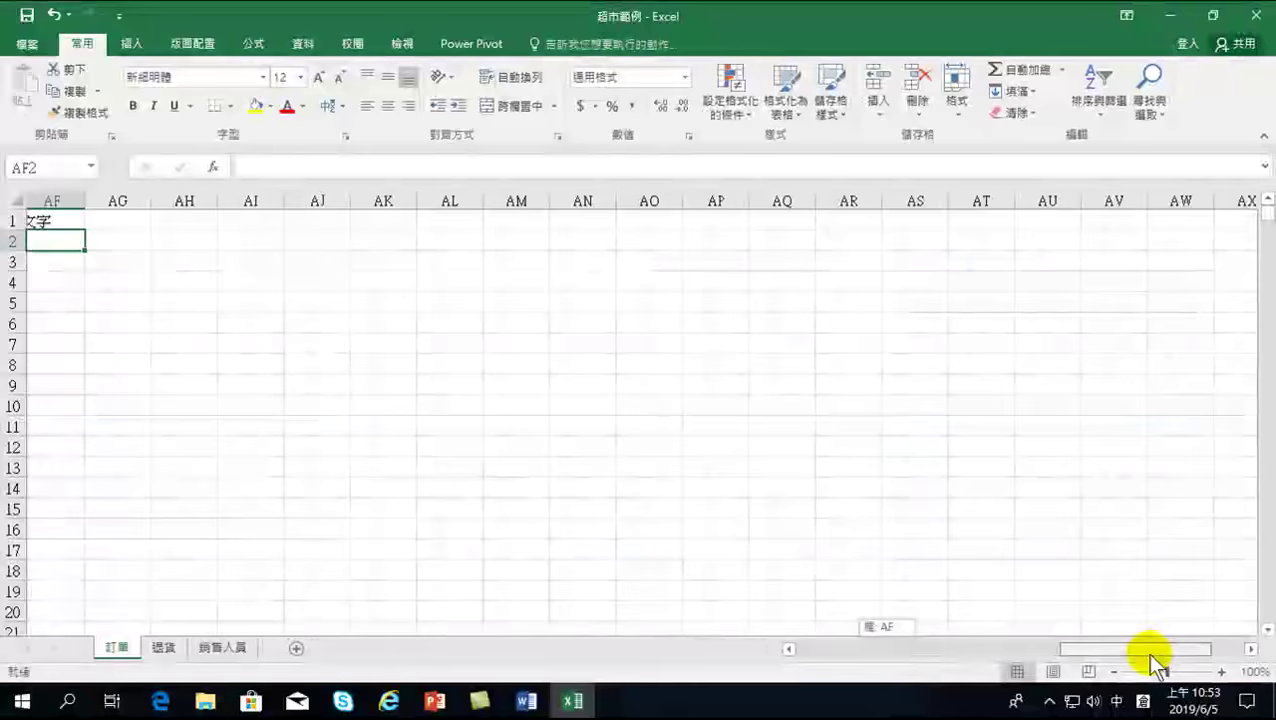
left_click(328, 225)
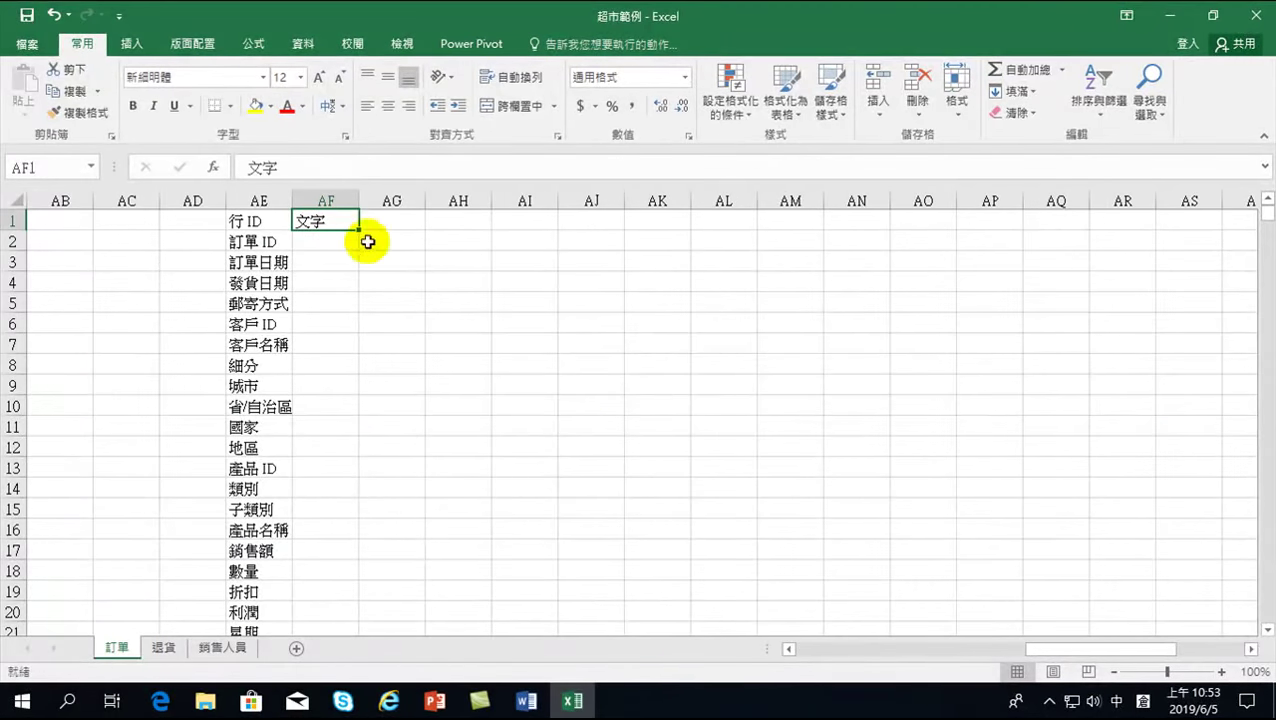
left_click_drag(357, 231, 350, 258)
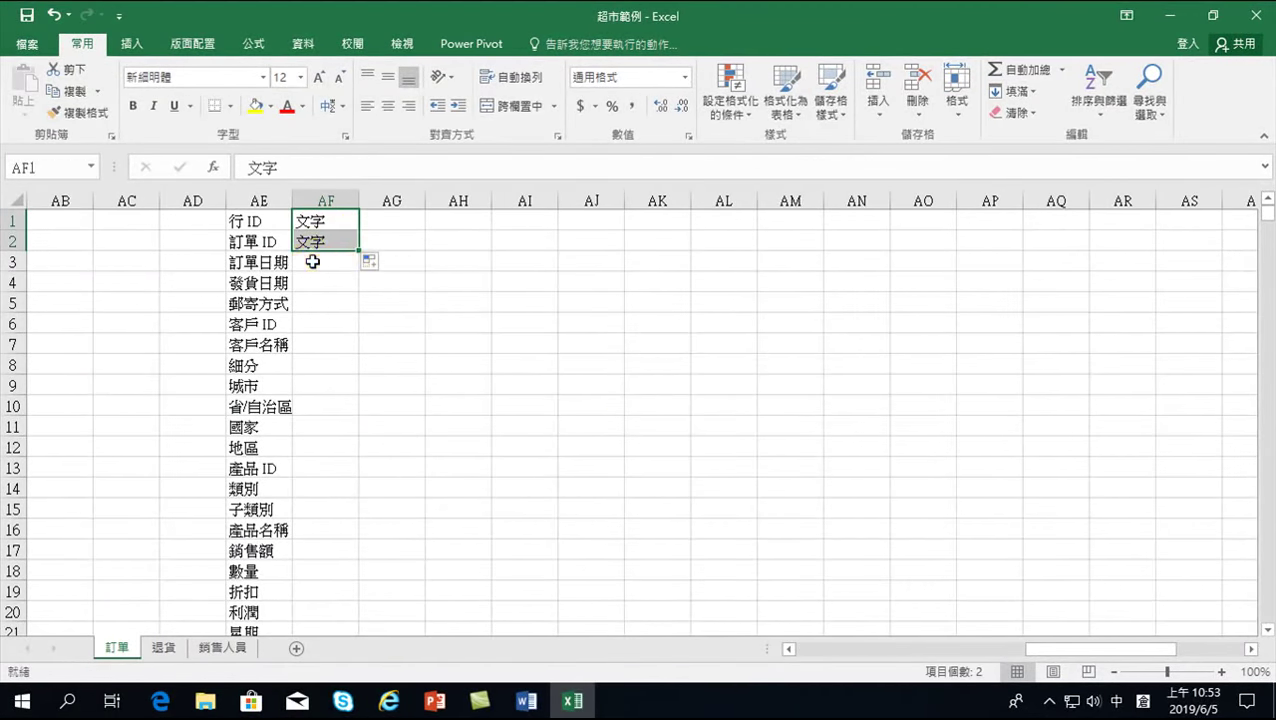
left_click(325, 262)
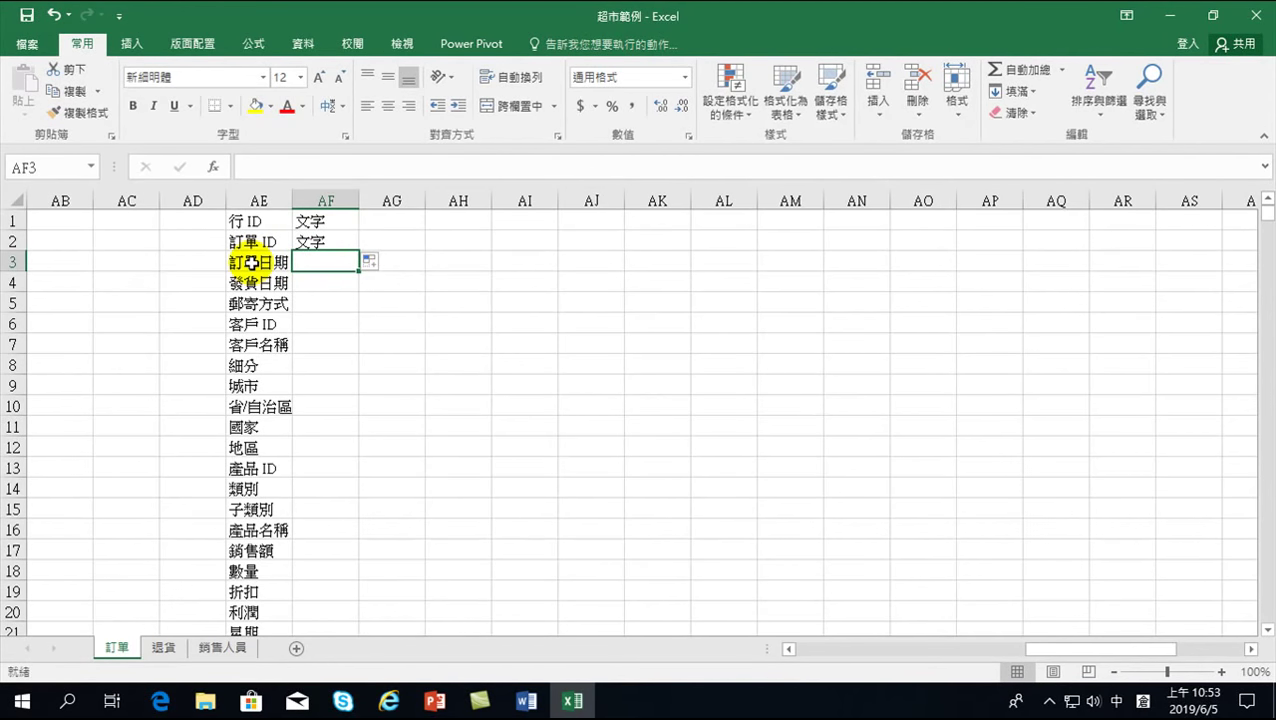
left_click(325, 243)
mouse_move(360, 251)
left_mouse_down()
mouse_move(342, 558)
mouse_move(336, 535)
left_mouse_up()
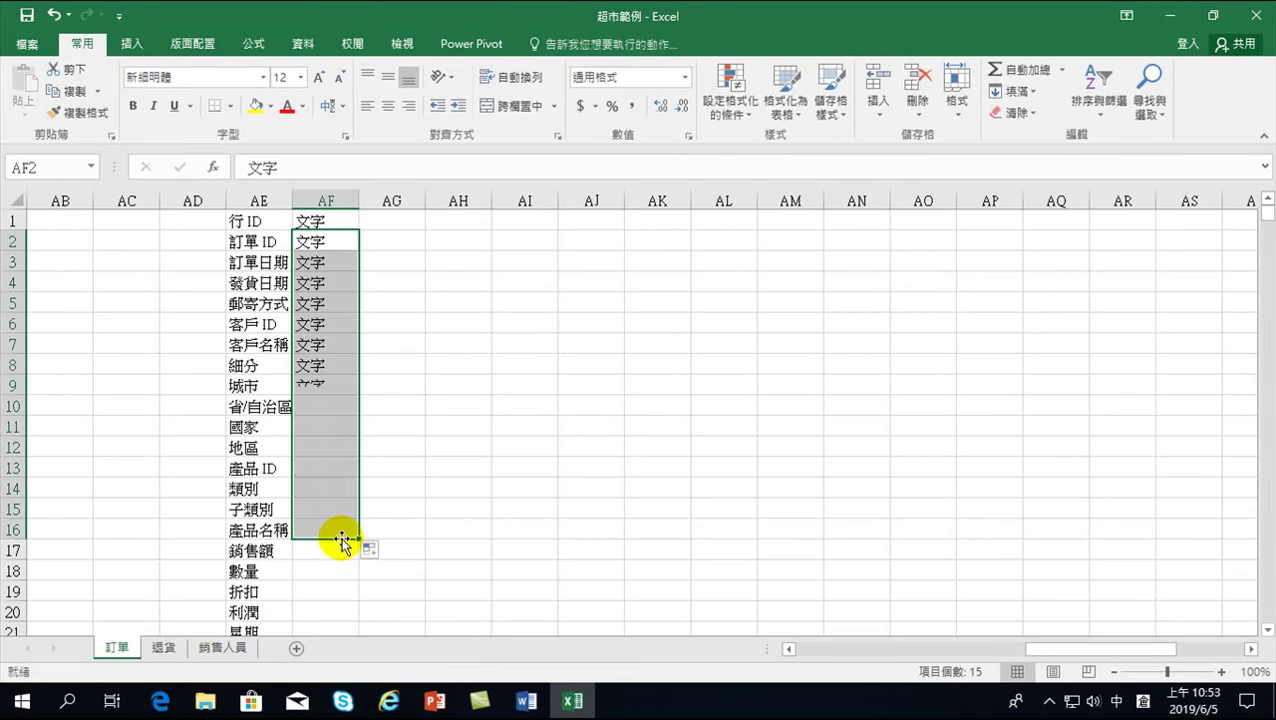
Step: Review the headers 客戶名稱 through 地區 and select AF17 beside 銷售額
left_click(243, 345)
left_click(245, 366)
left_click(245, 386)
left_click(245, 366)
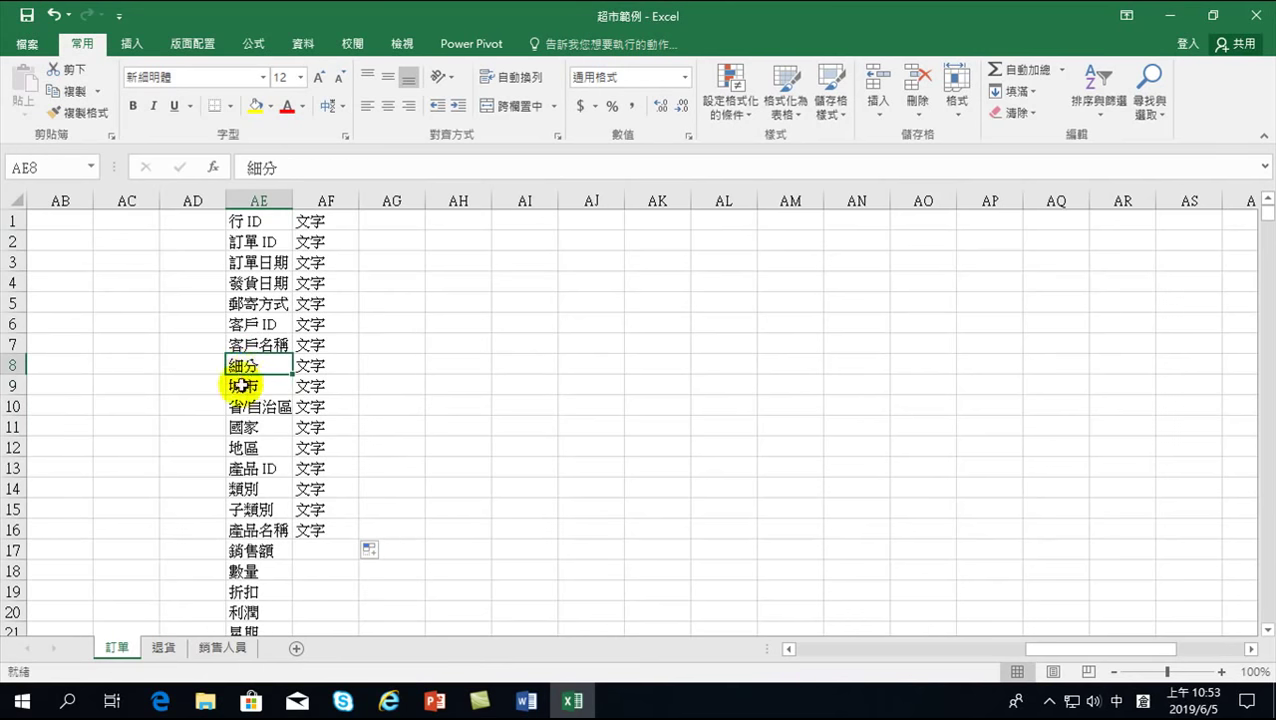
left_click(246, 385)
left_click(251, 407)
left_click(250, 426)
left_click(250, 447)
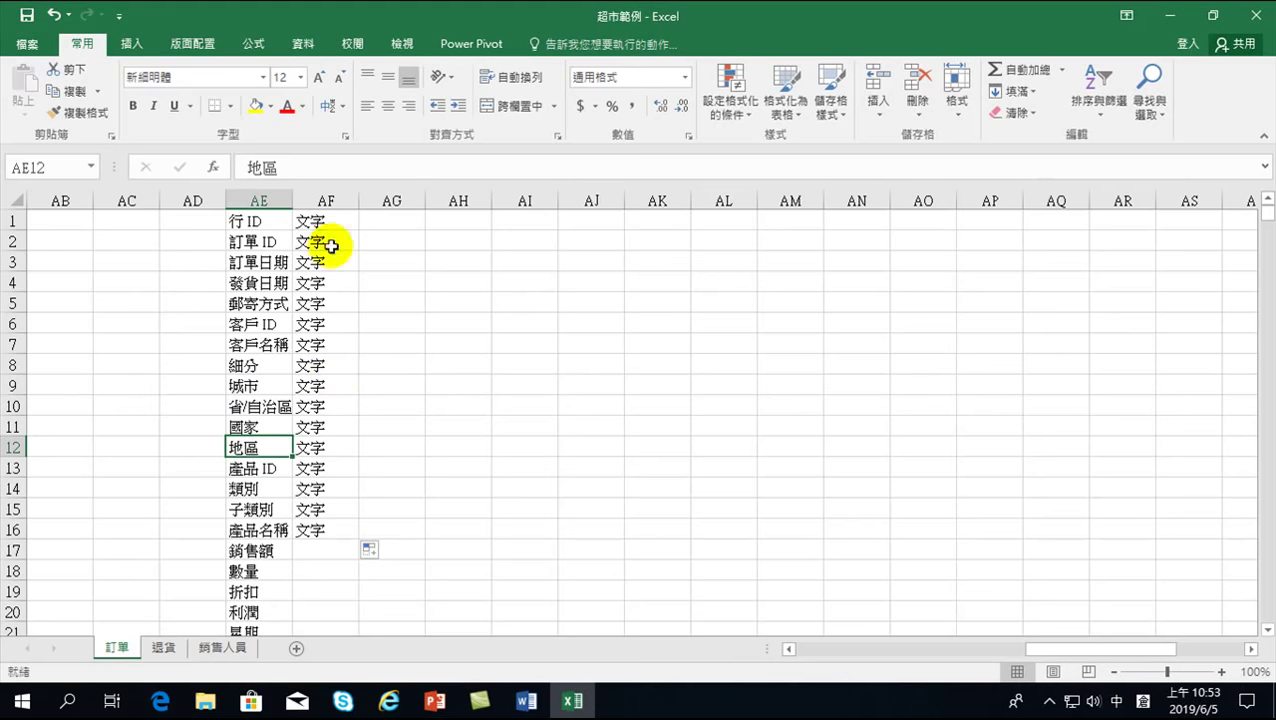
scroll(333, 507, "down", 2)
left_click(287, 427)
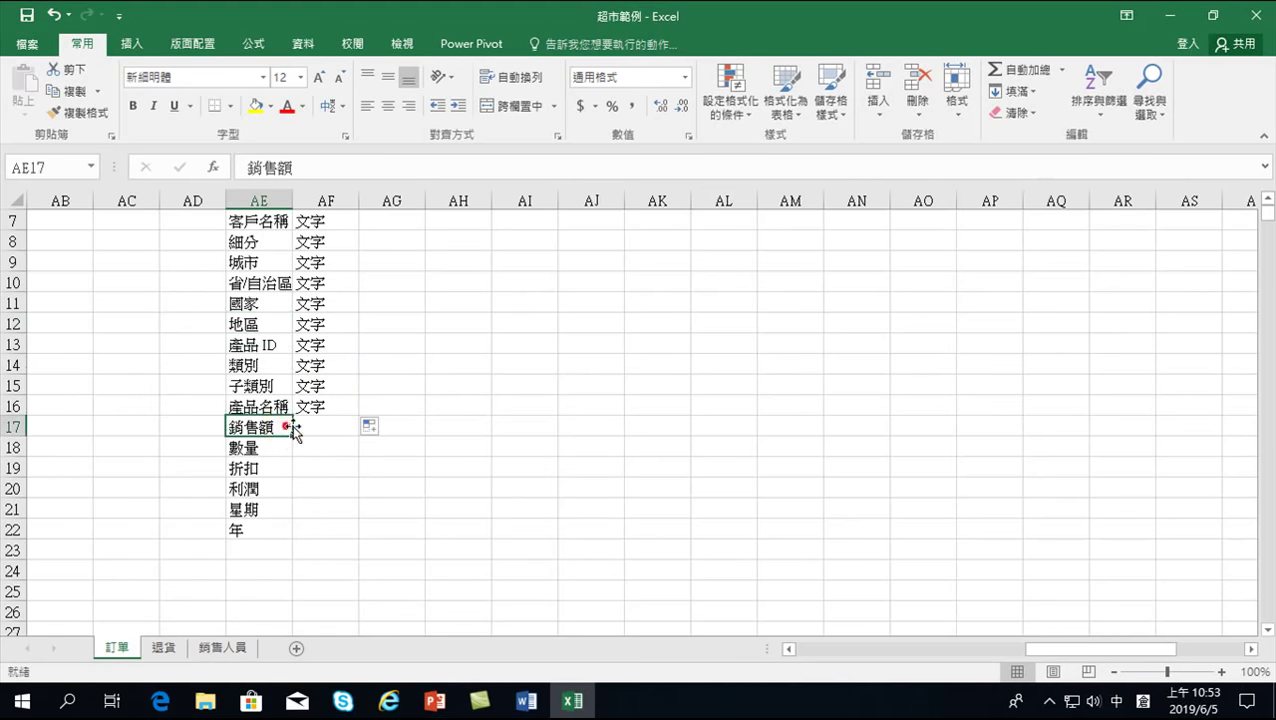
left_click(320, 428)
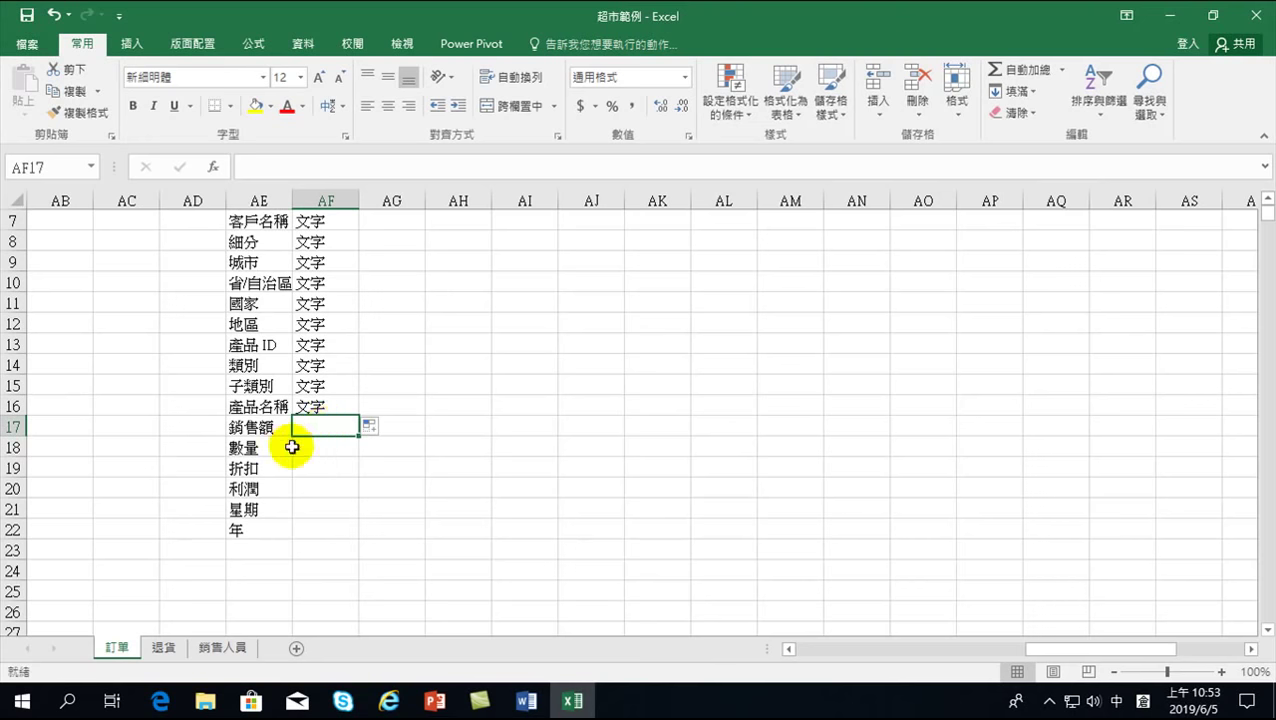
Step: Label 銷售額 as 數字 in AF17 and fill it down through 利潤 in AF20
type("數字")
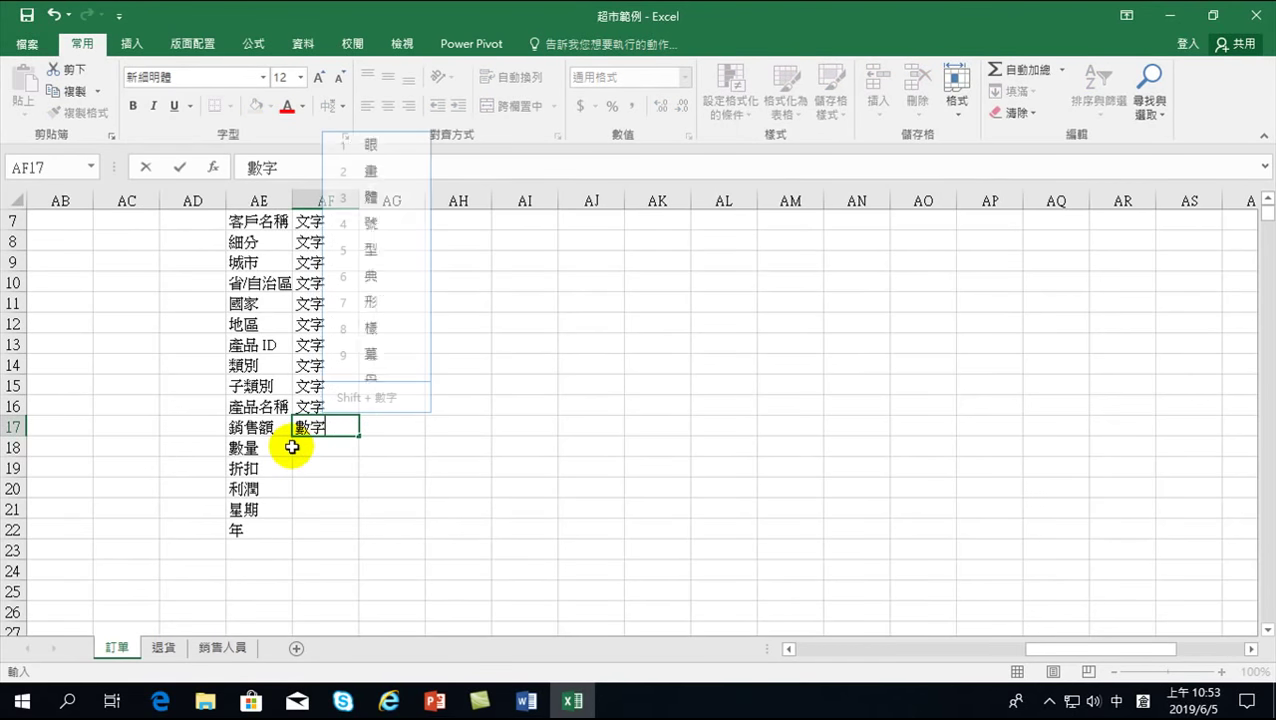
key("Return")
left_click(310, 407)
left_click(313, 424)
left_click_drag(358, 436, 355, 458)
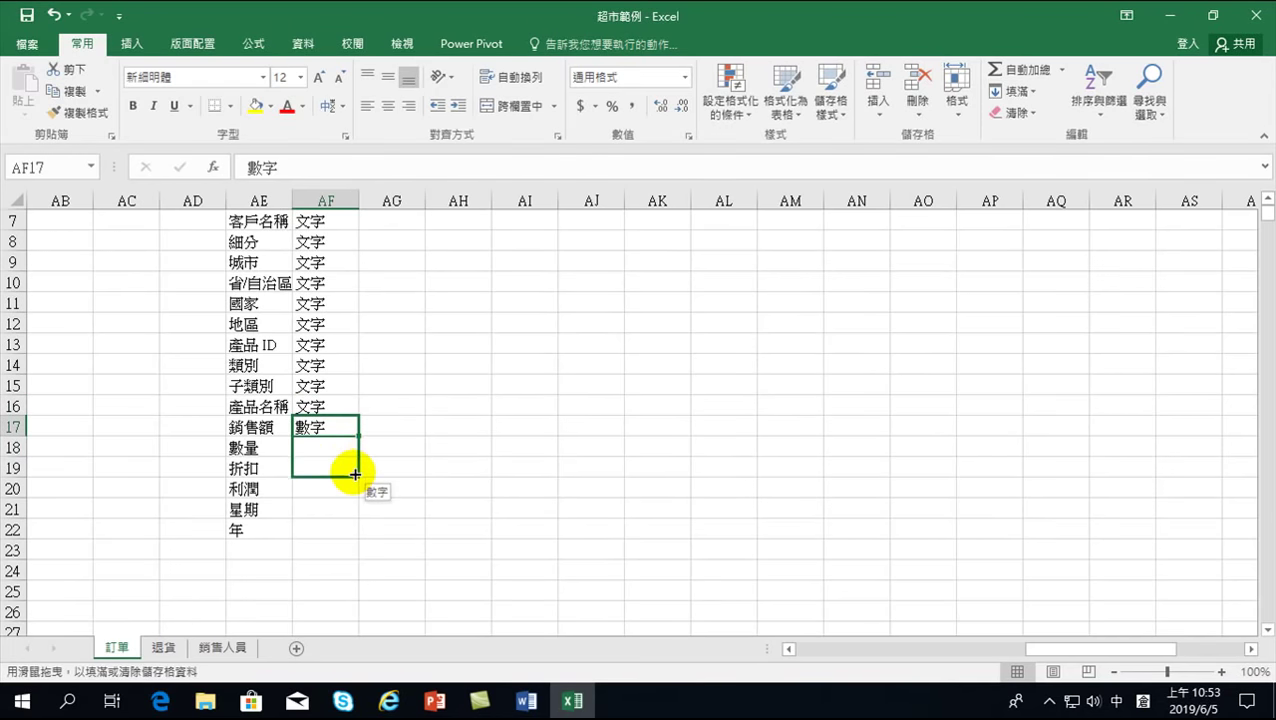
left_click_drag(355, 458, 355, 492)
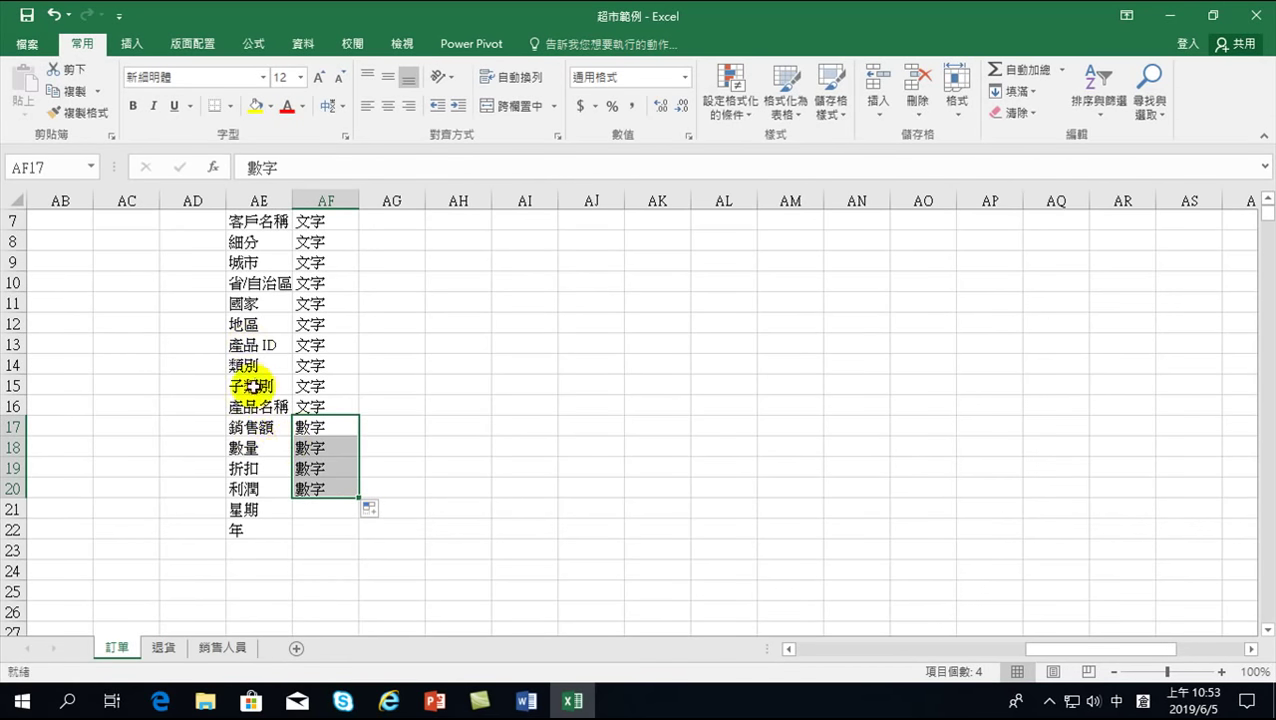
left_click(322, 511)
left_click(322, 511)
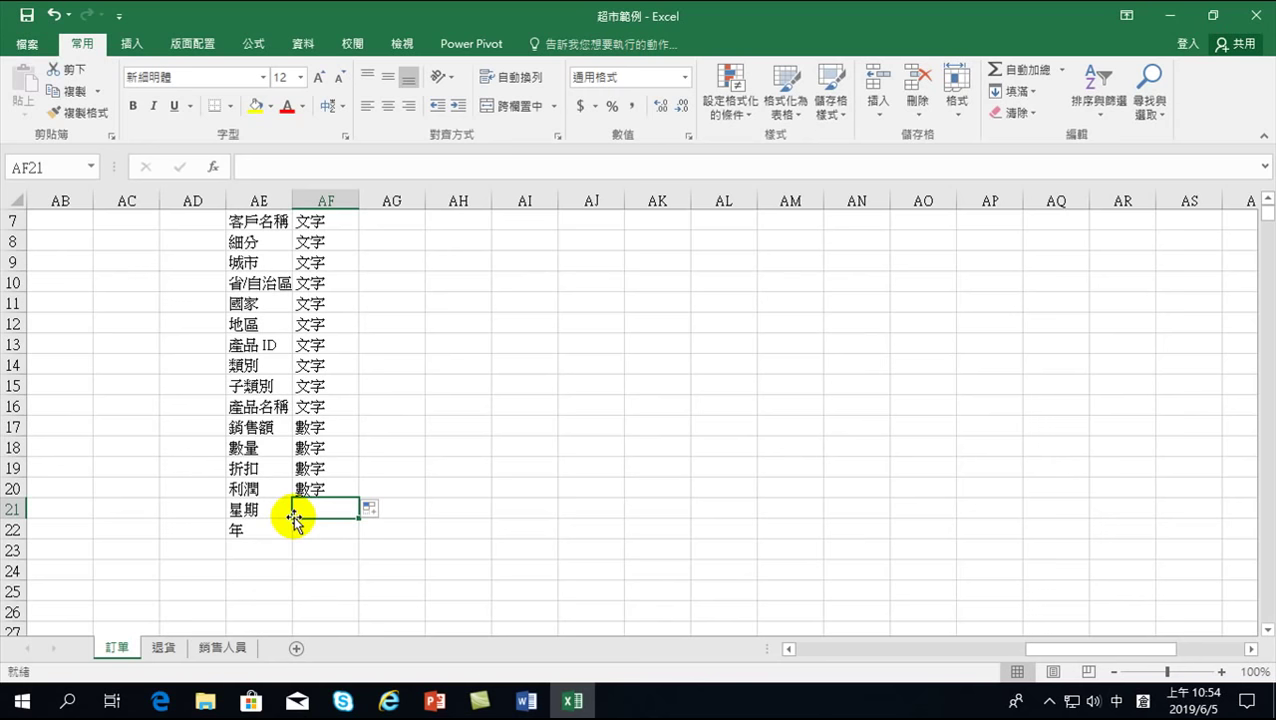
Step: Enter 文字 in AF21 for 星期 and AF22 for 年, then recheck the 數量 label of 數字
type("文字")
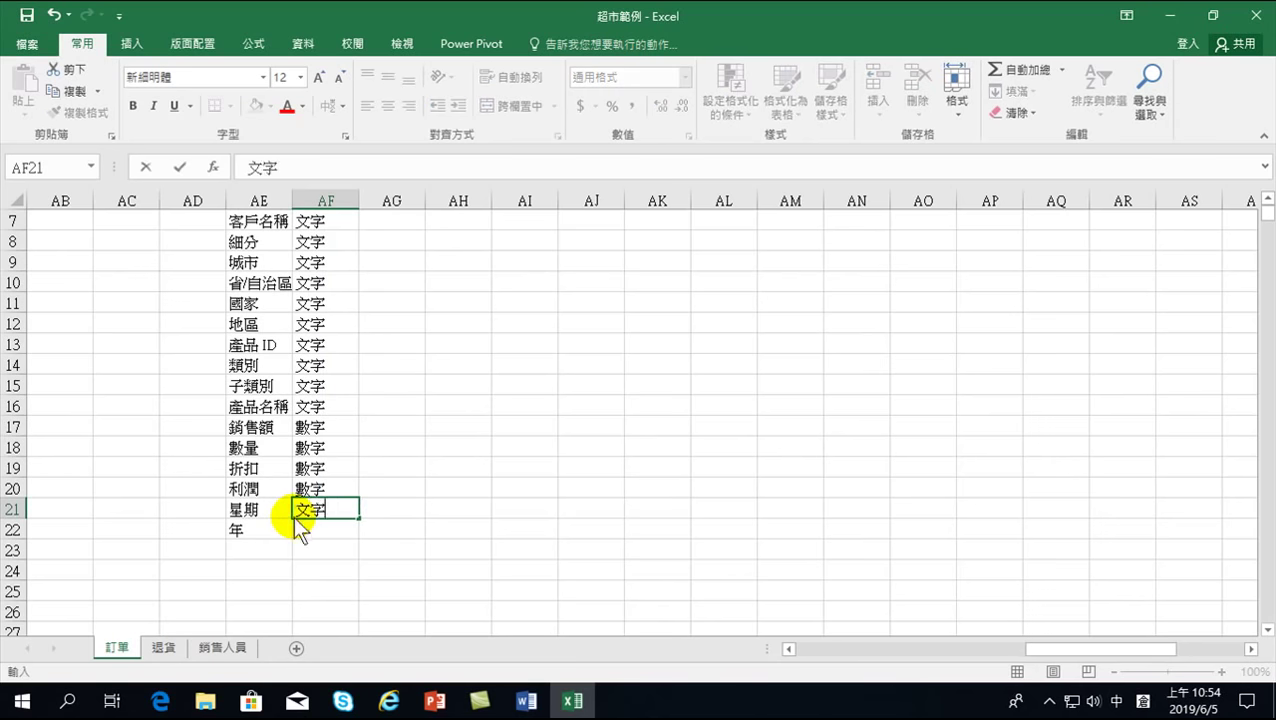
key("Return")
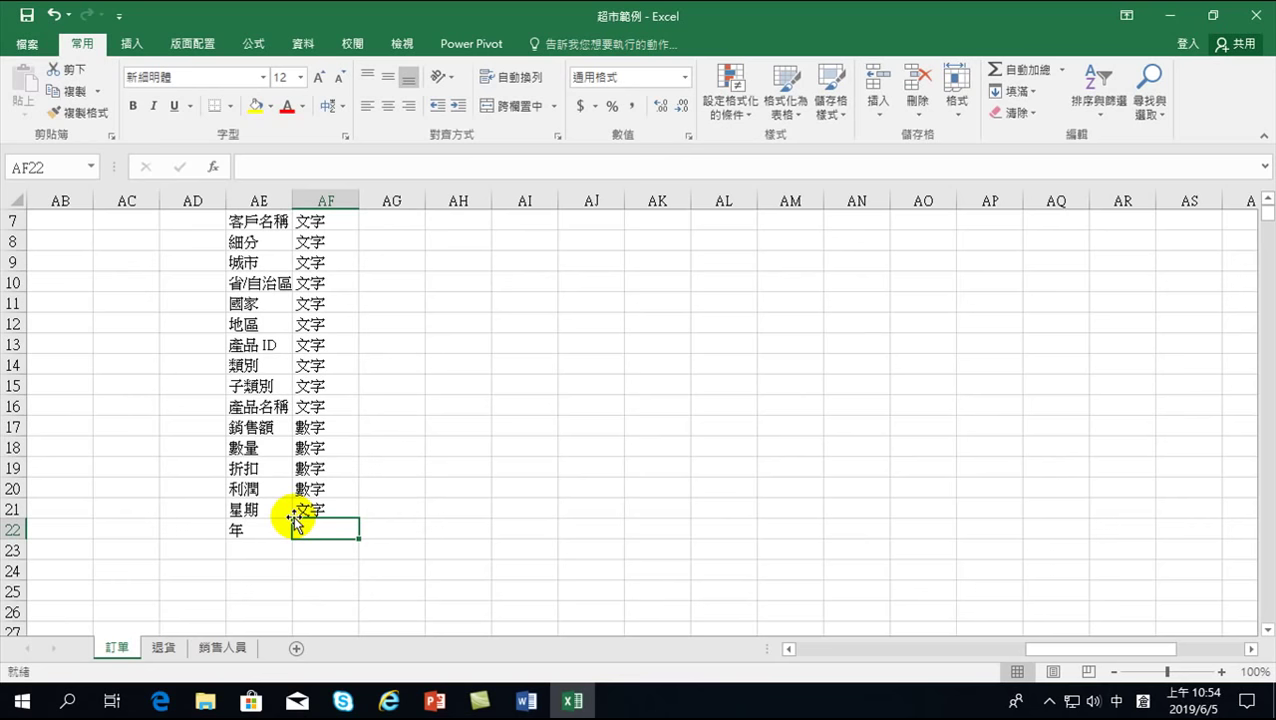
type("文字")
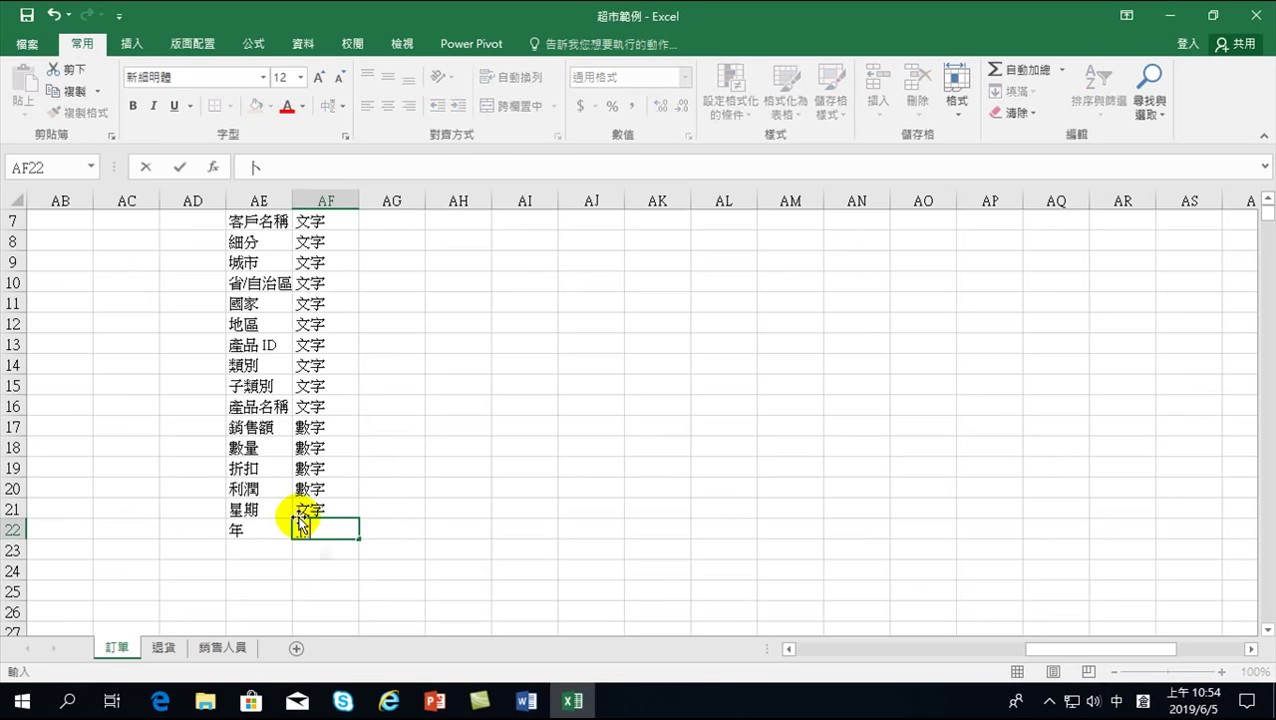
key("Return")
key("Return")
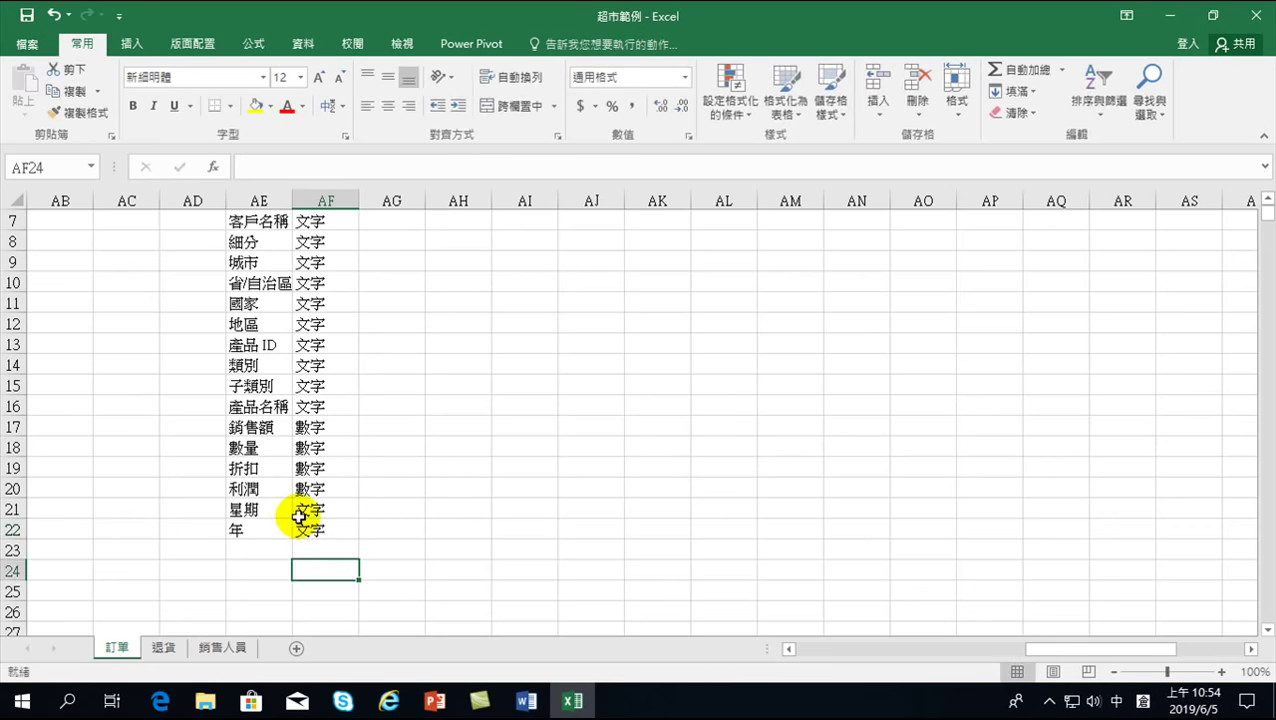
left_click(307, 440)
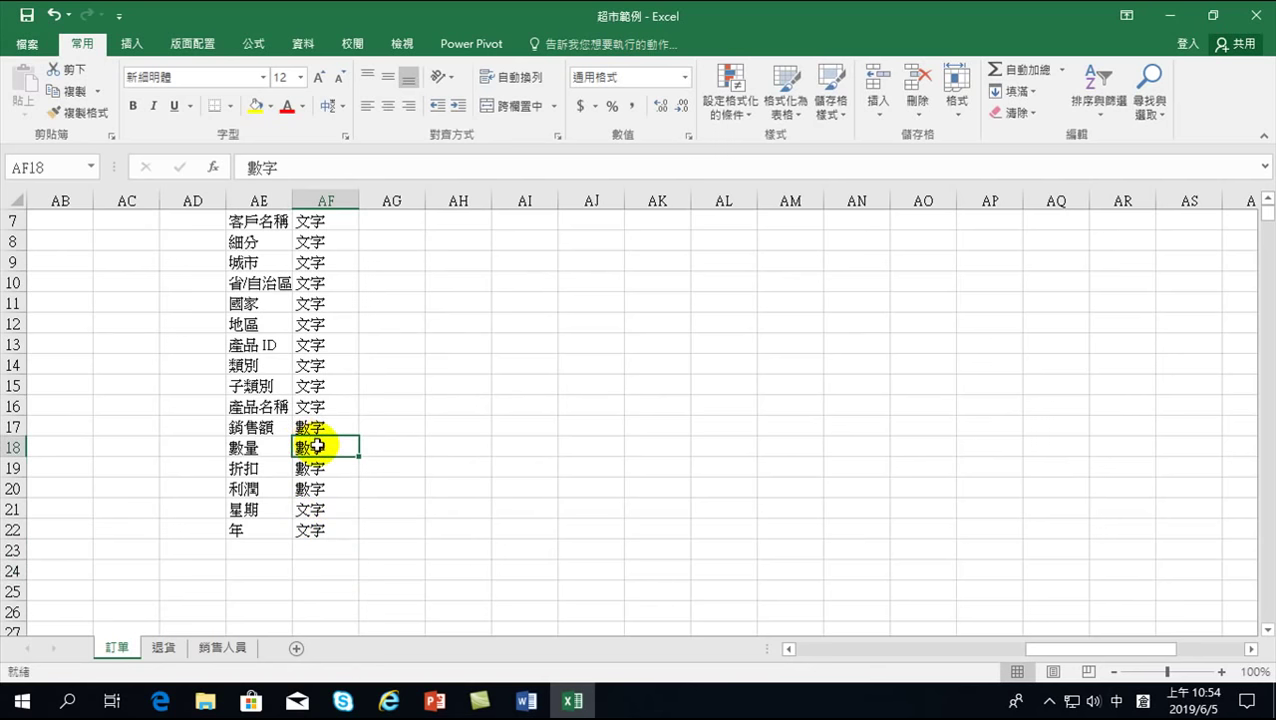
scroll(316, 440, "up", 2)
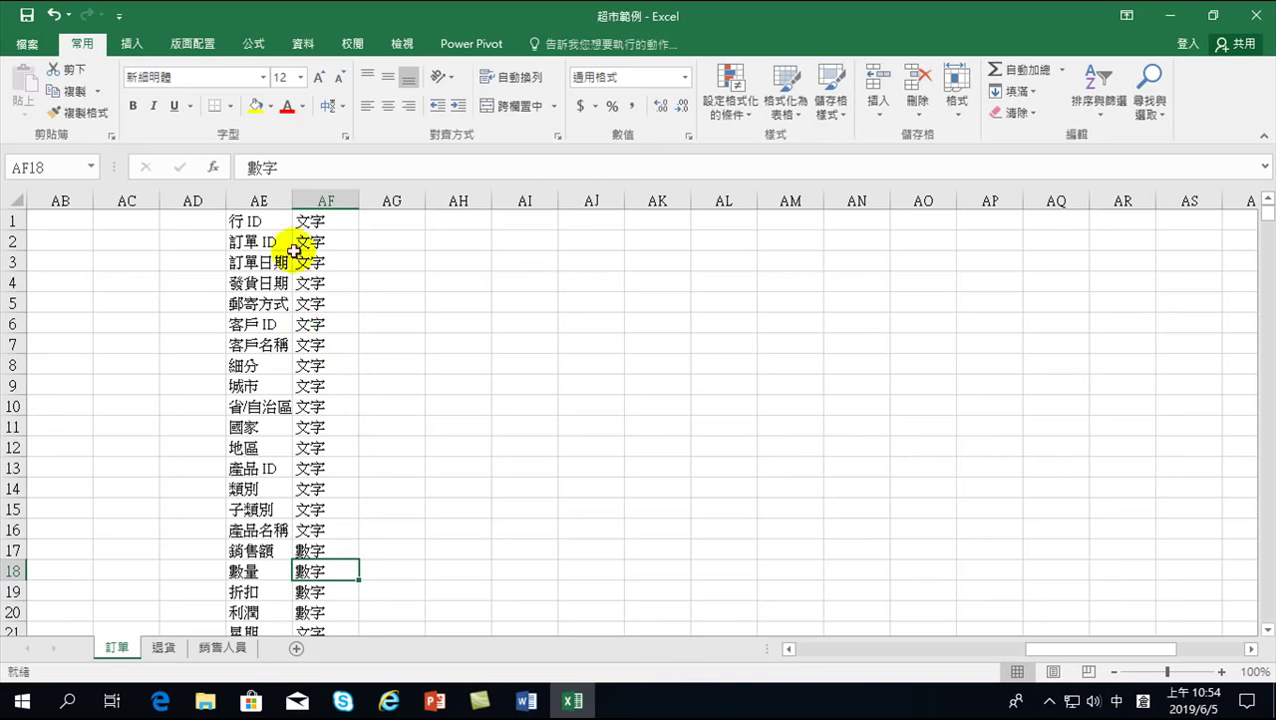
left_click_drag(311, 222, 326, 528)
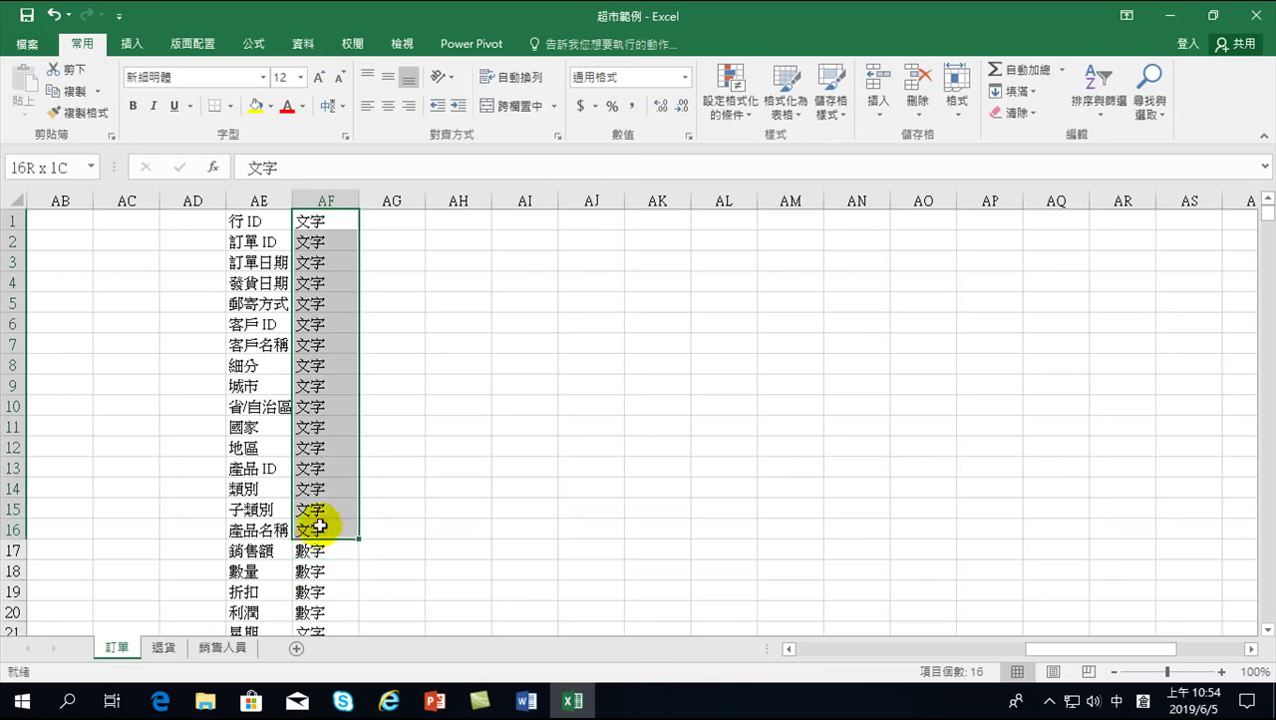
scroll(398, 493, "down", 3)
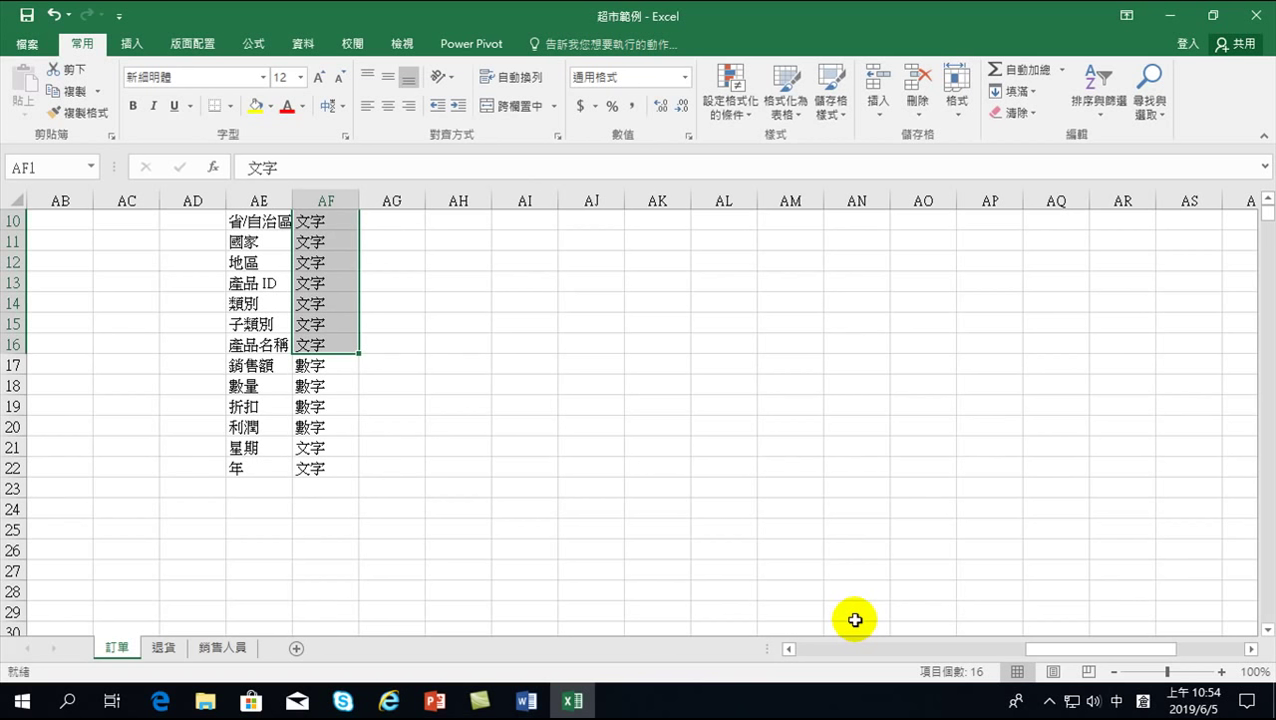
left_click(270, 263)
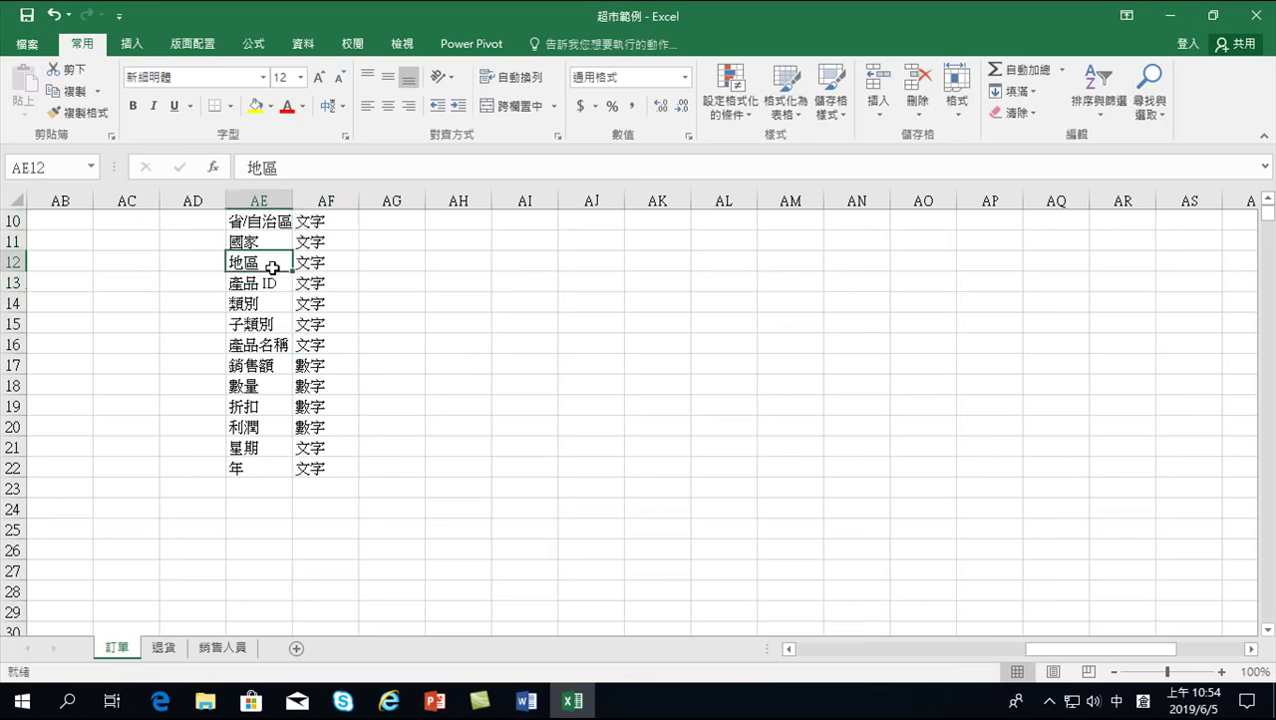
left_click(263, 366)
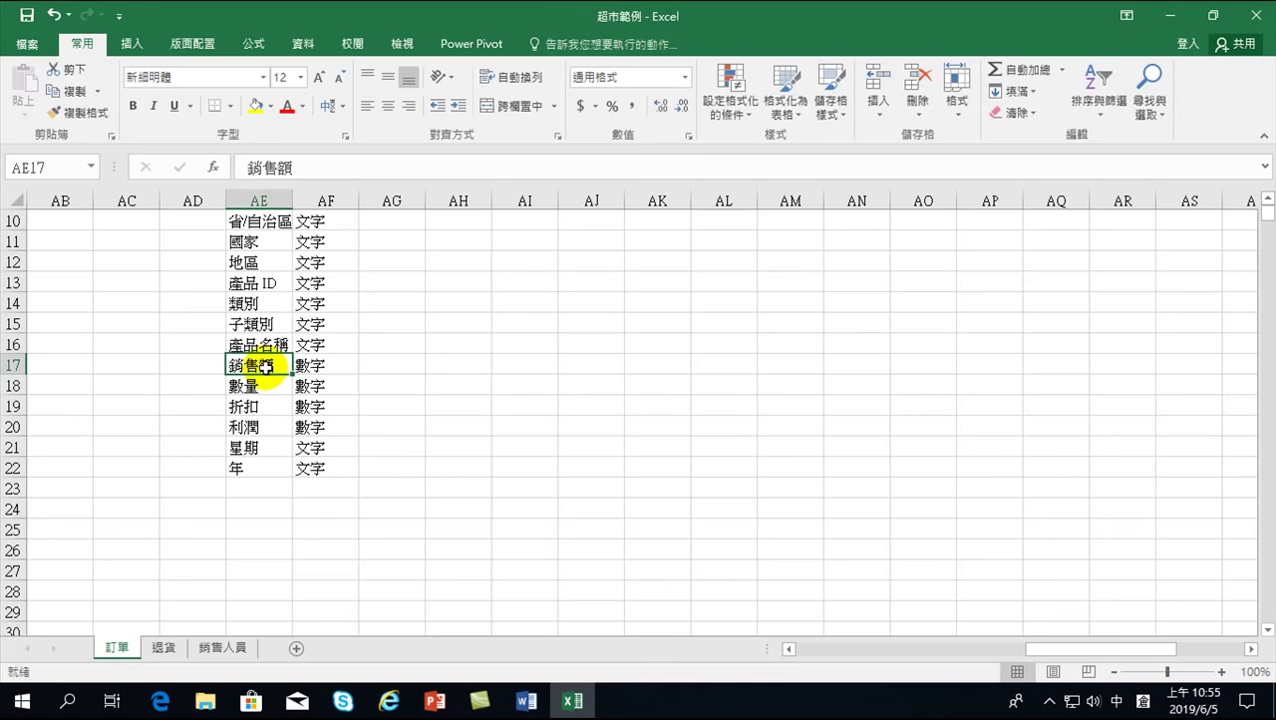
scroll(257, 335, "up", 1)
scroll(257, 290, "up", 1)
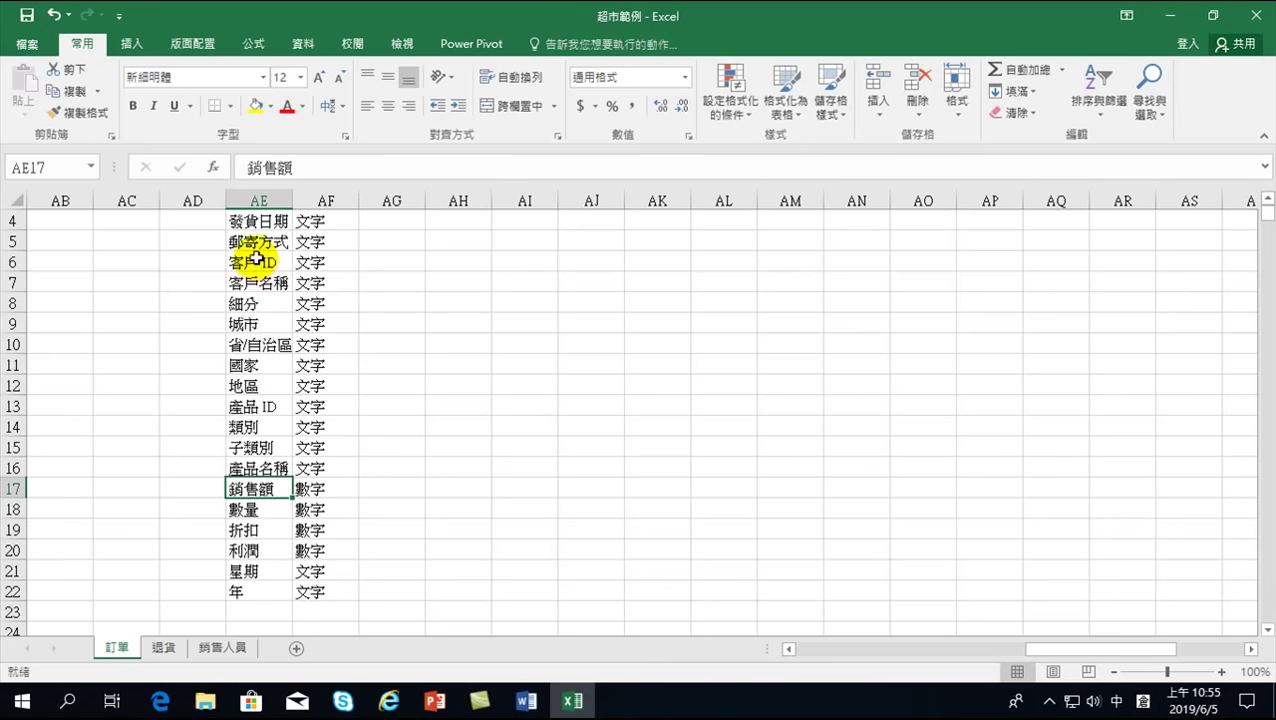
scroll(255, 220, "up", 1)
left_click(252, 261)
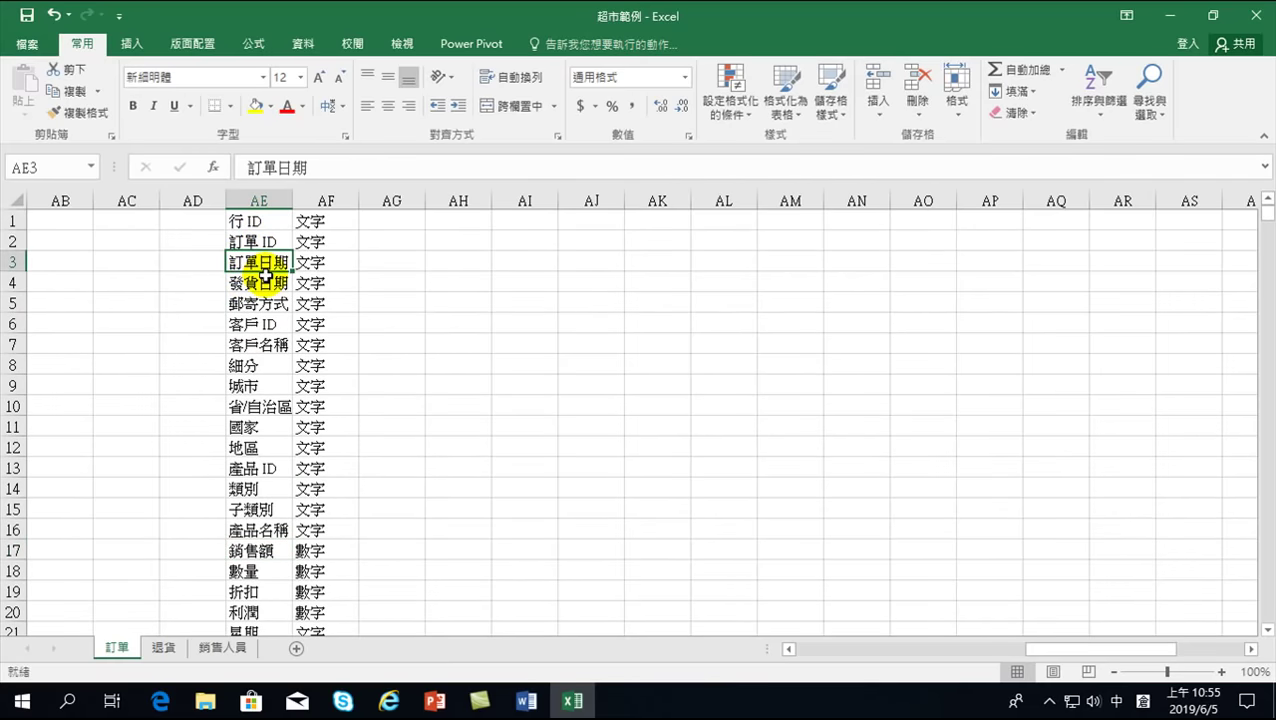
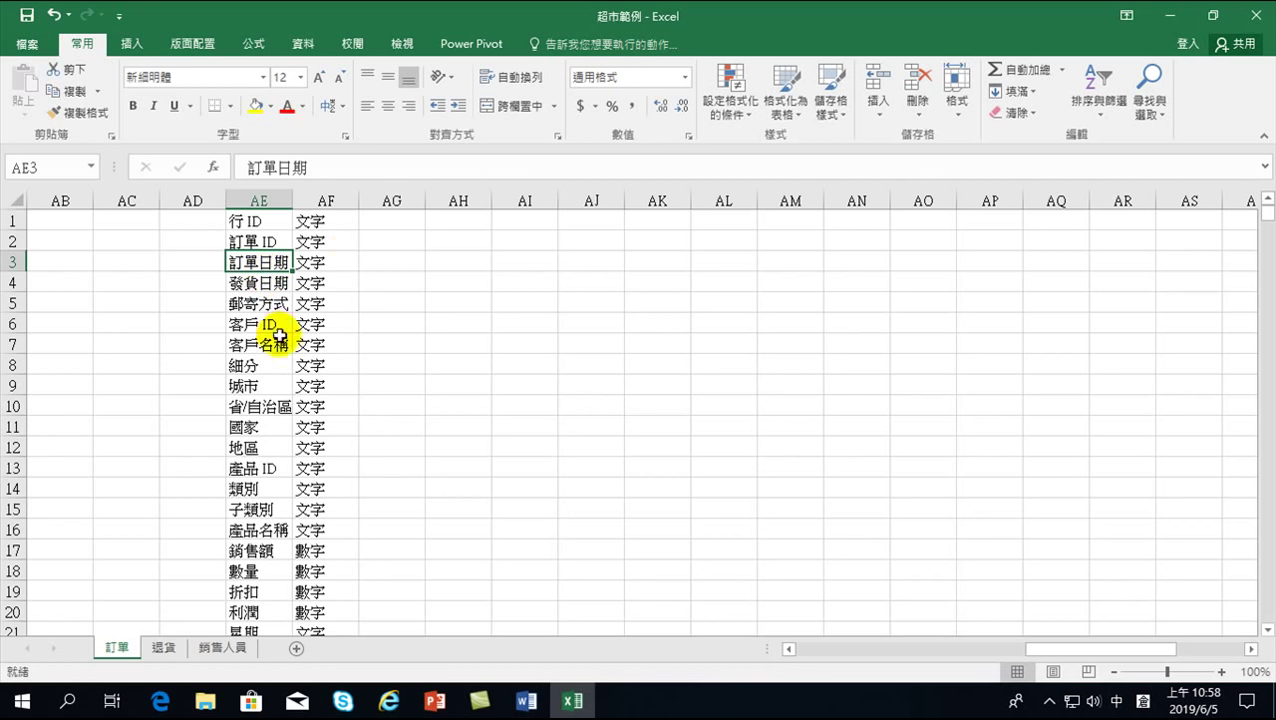
Step: Check the AE:AF field-type list, where 銷售額 is 數字, then jump back to the table's start
scroll(275, 340, "down", 3)
scroll(268, 390, "up", 1)
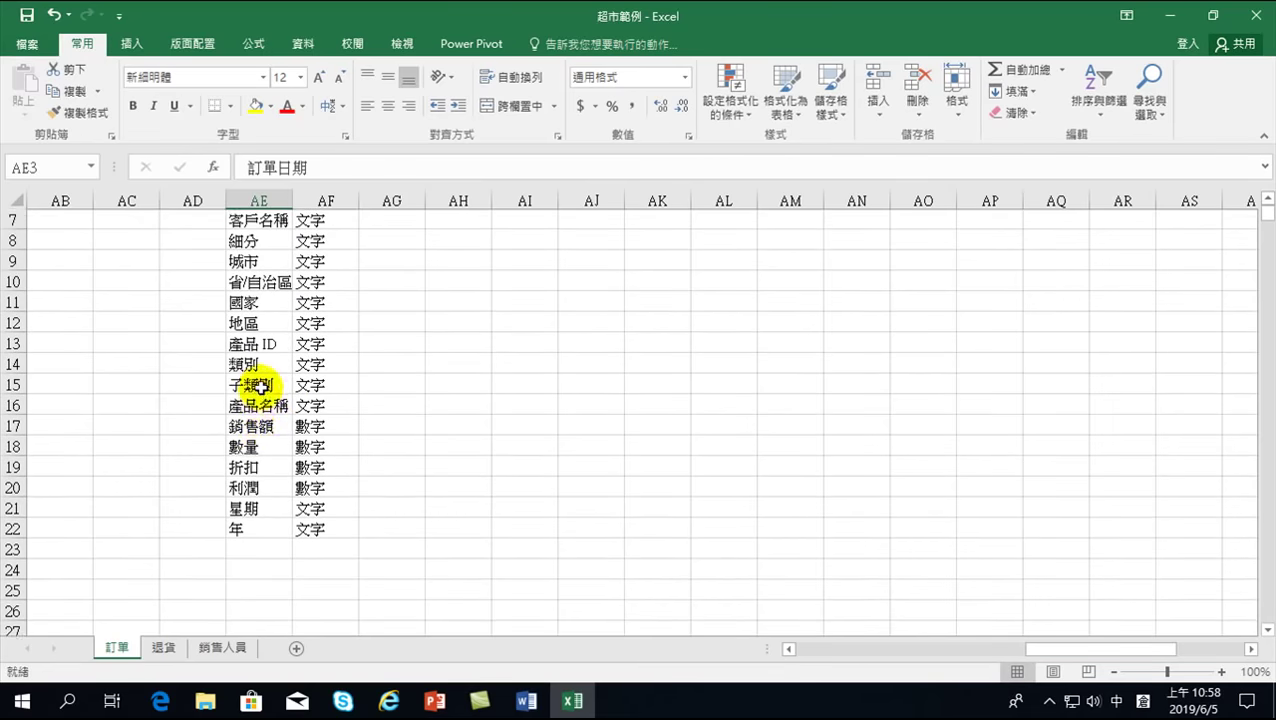
scroll(263, 437, "up", 2)
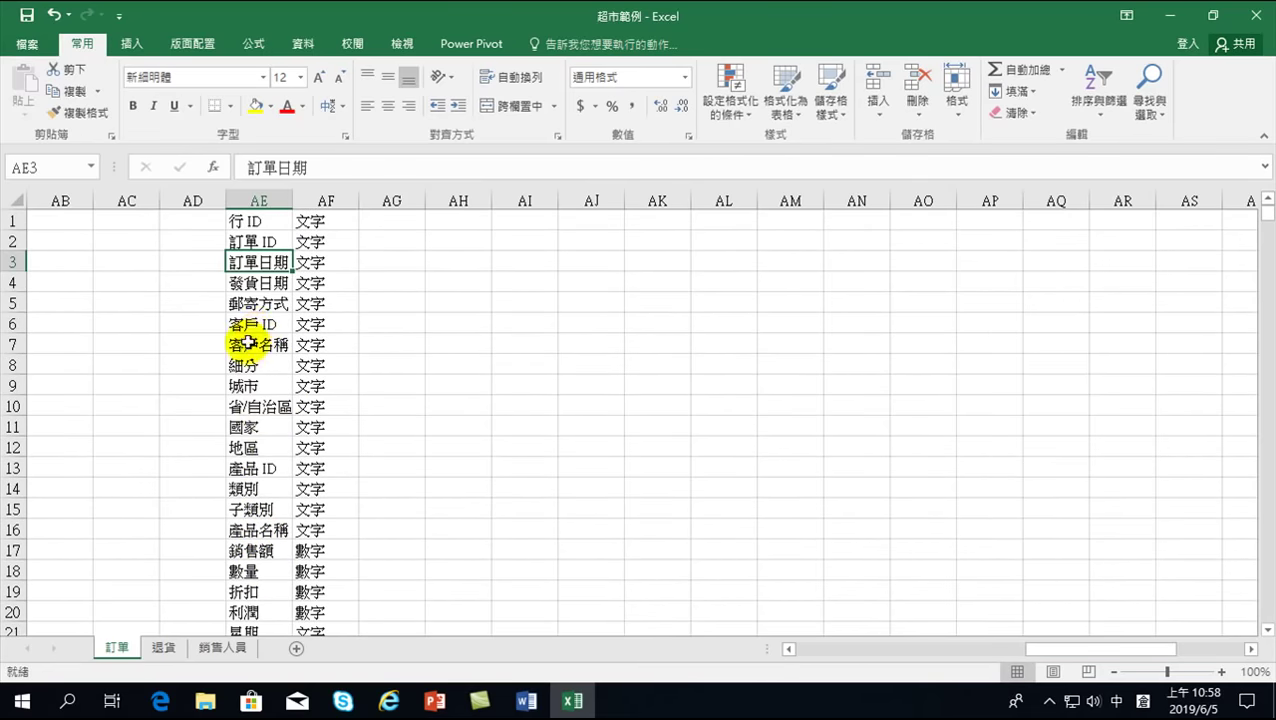
left_click_drag(259, 262, 281, 262)
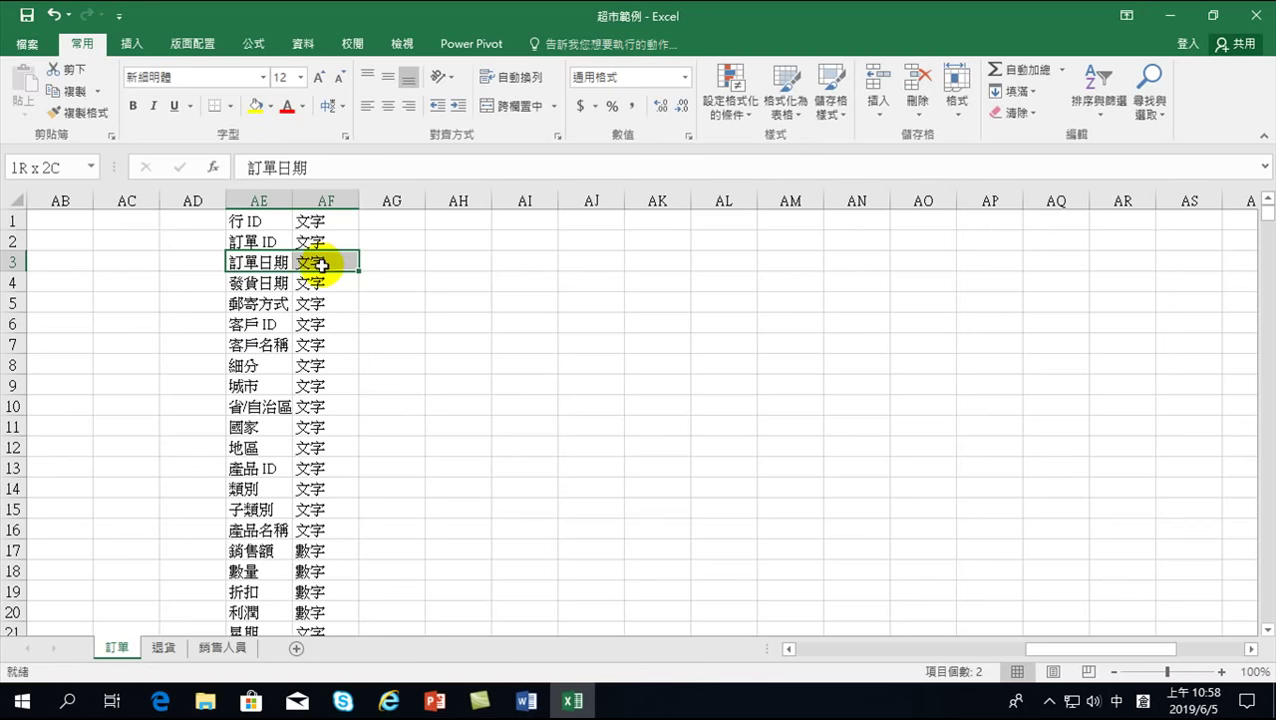
scroll(265, 395, "down", 2)
left_click(243, 425)
left_click(272, 424)
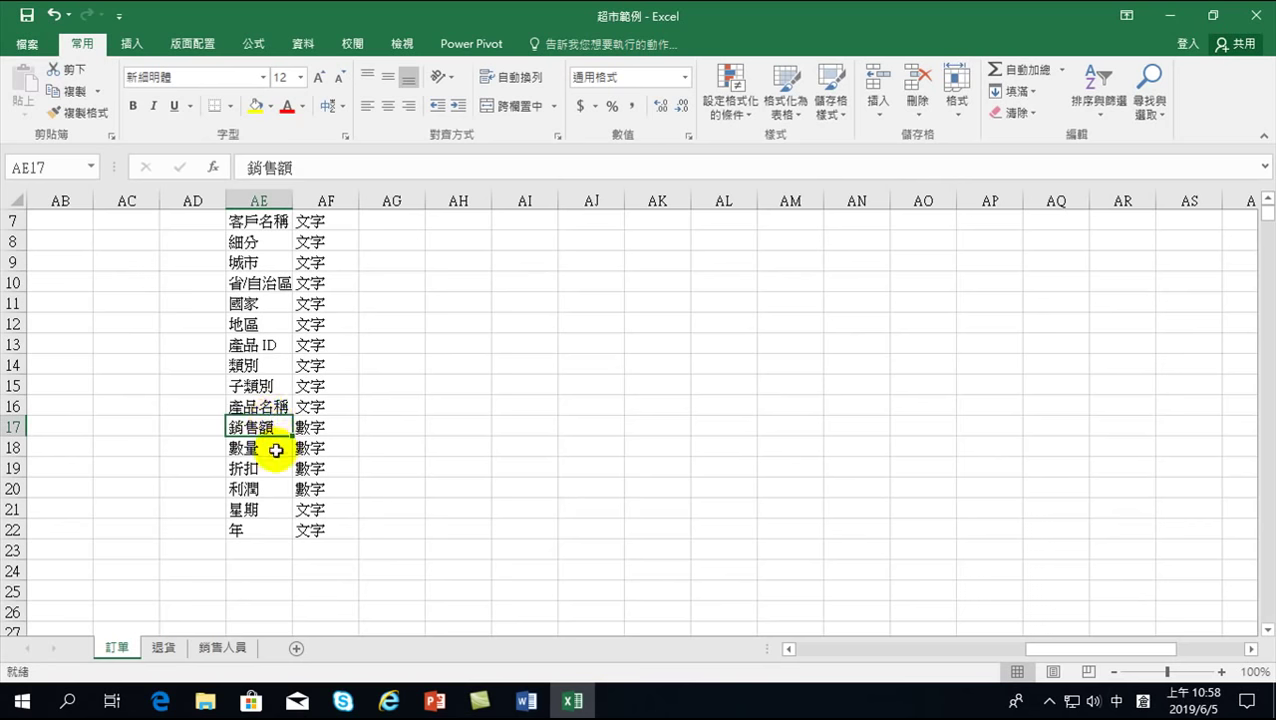
scroll(240, 415, "up", 2)
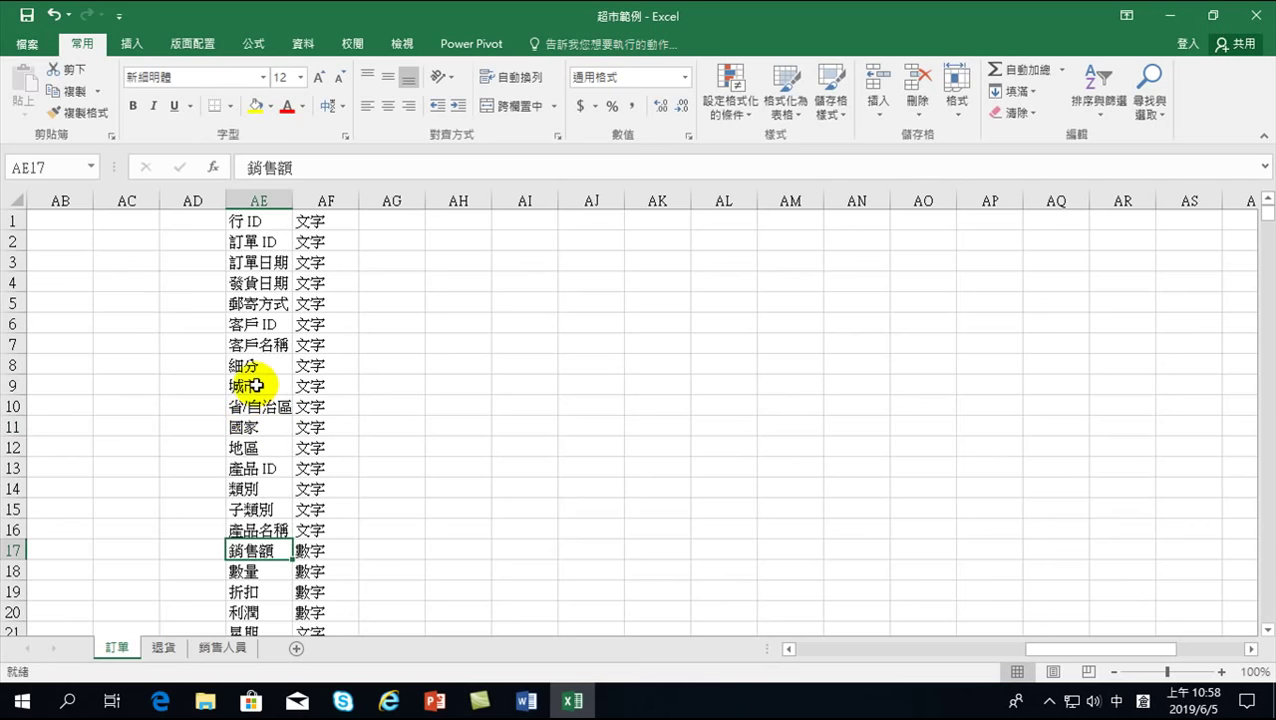
key("ctrl+Home")
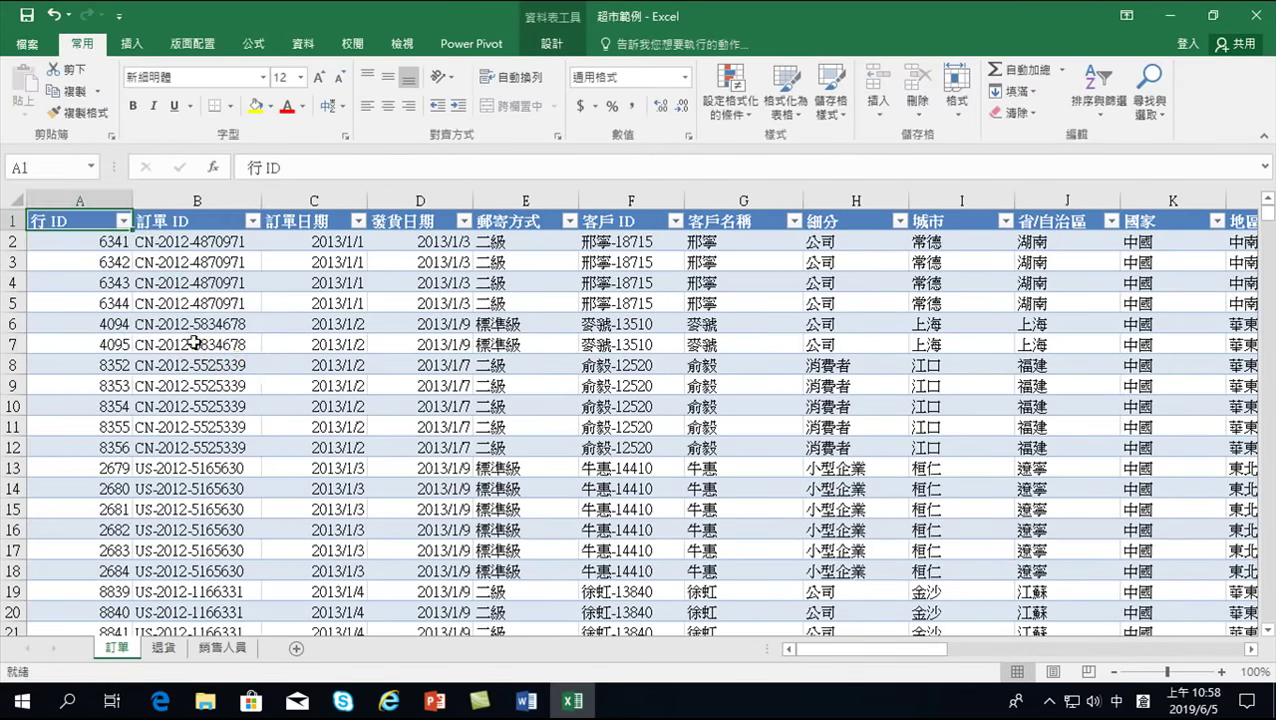
Step: Select a cell in the 訂單 table and start a new PivotTable from the Insert tab
left_click(193, 343)
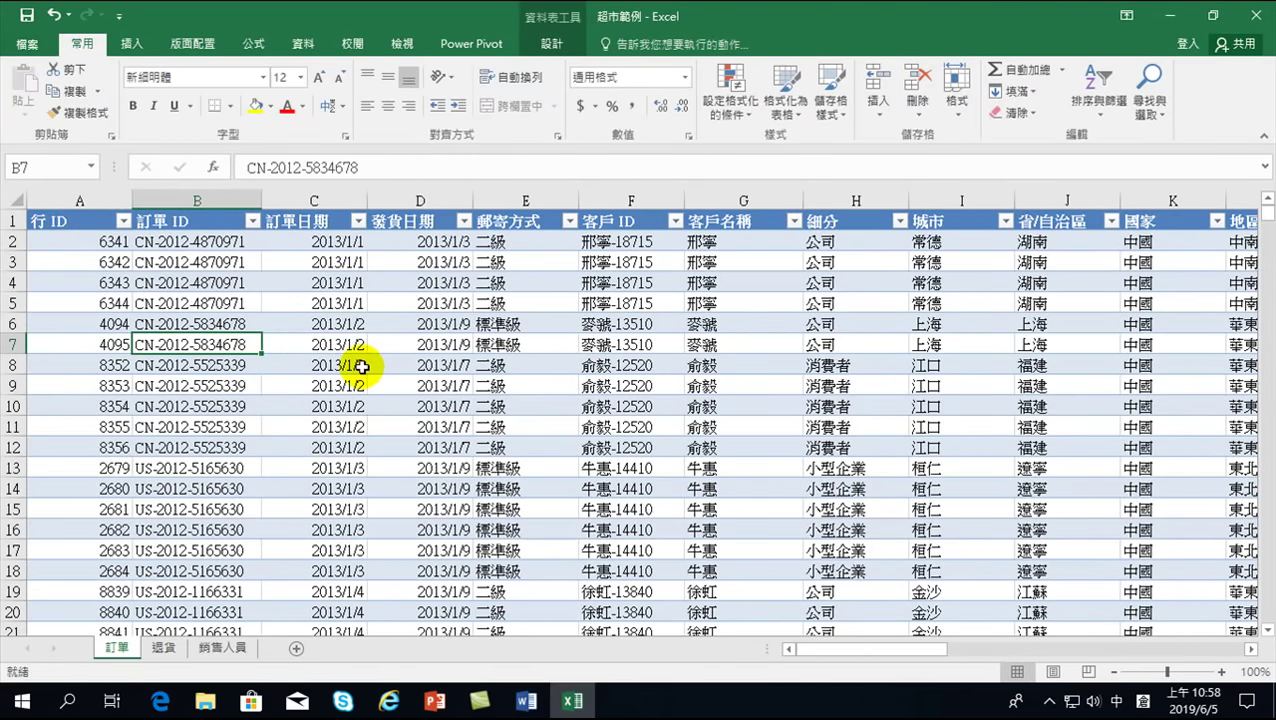
left_click(133, 44)
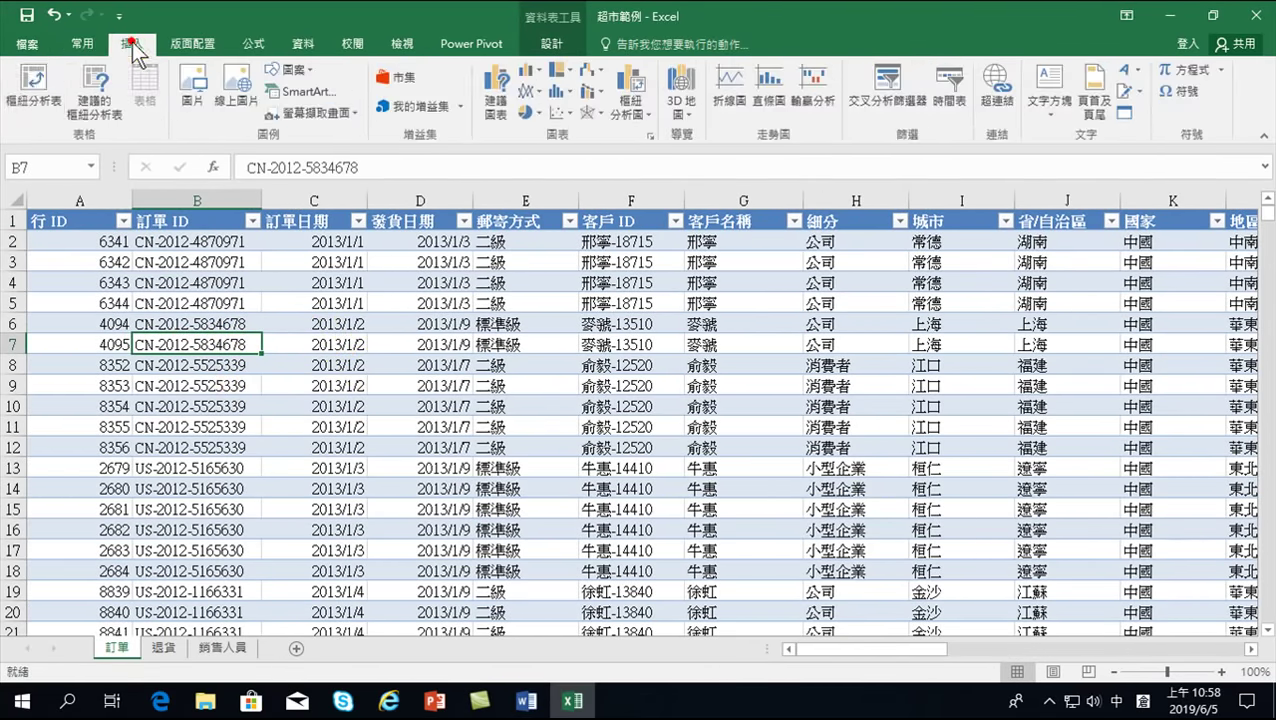
left_click(33, 80)
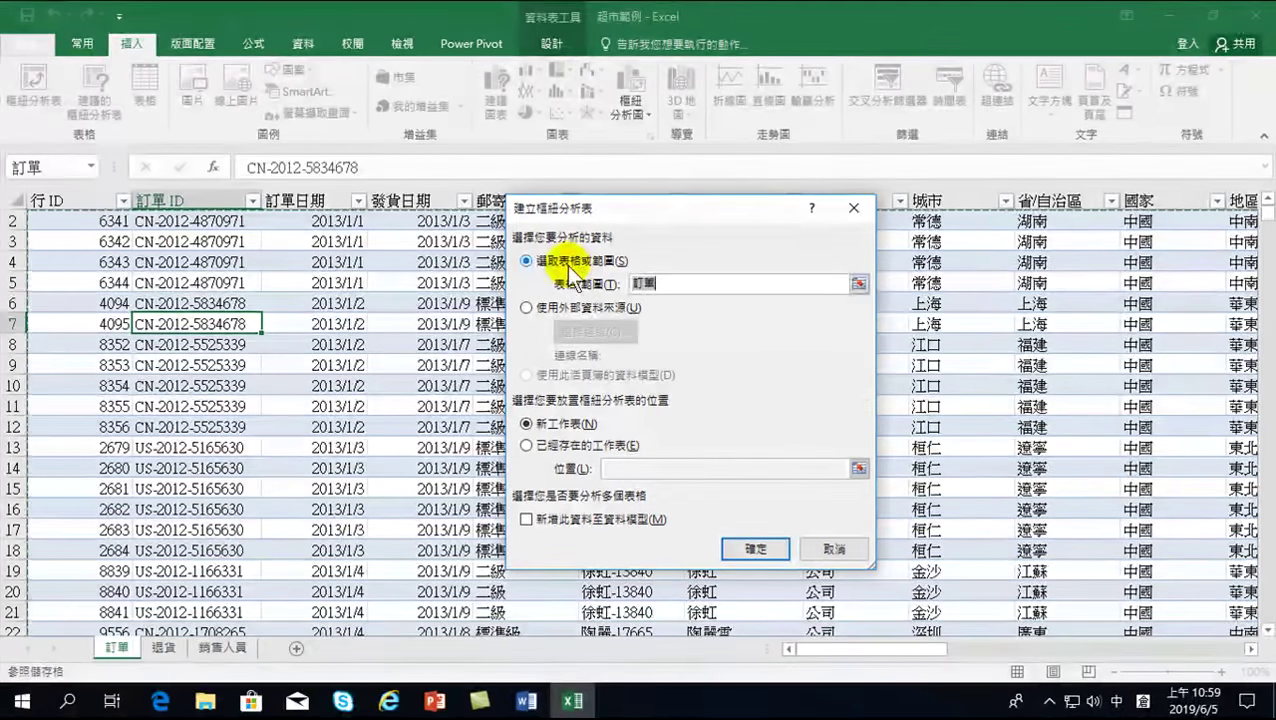
Step: Keep 訂單 as the source range and create the pivot table on a new worksheet
double_click(640, 283)
left_click(645, 280)
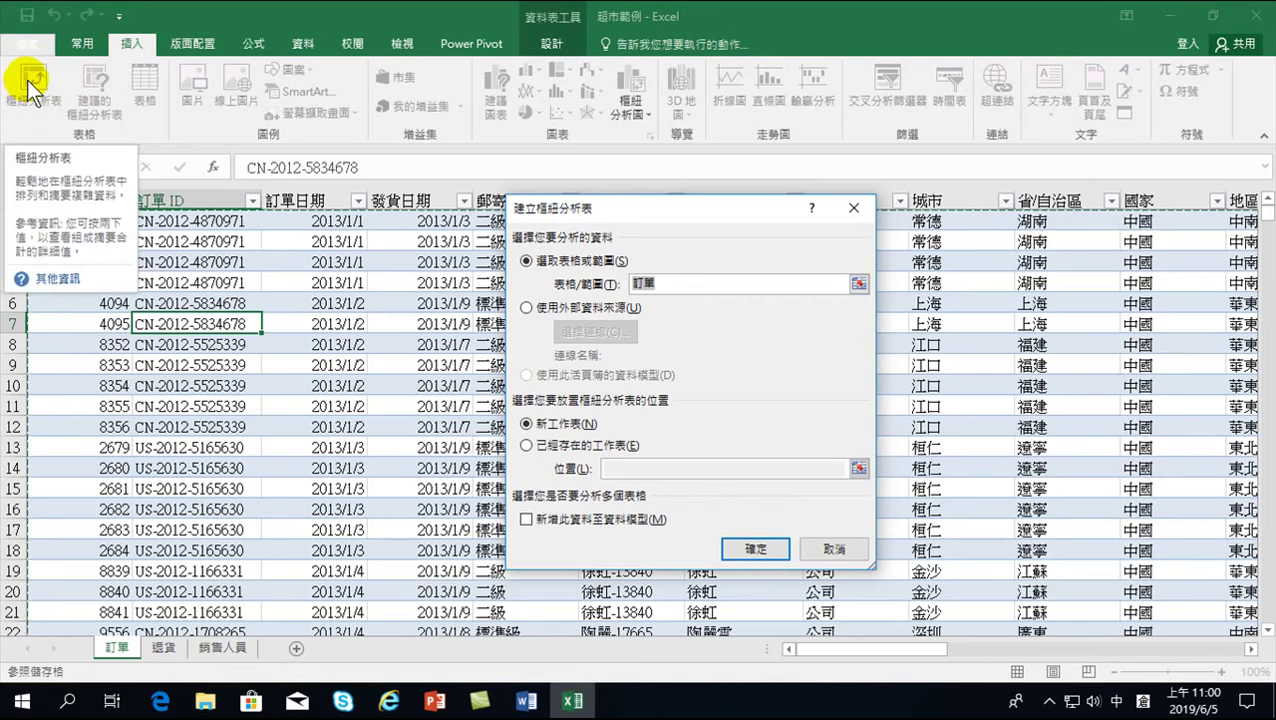
left_click(755, 550)
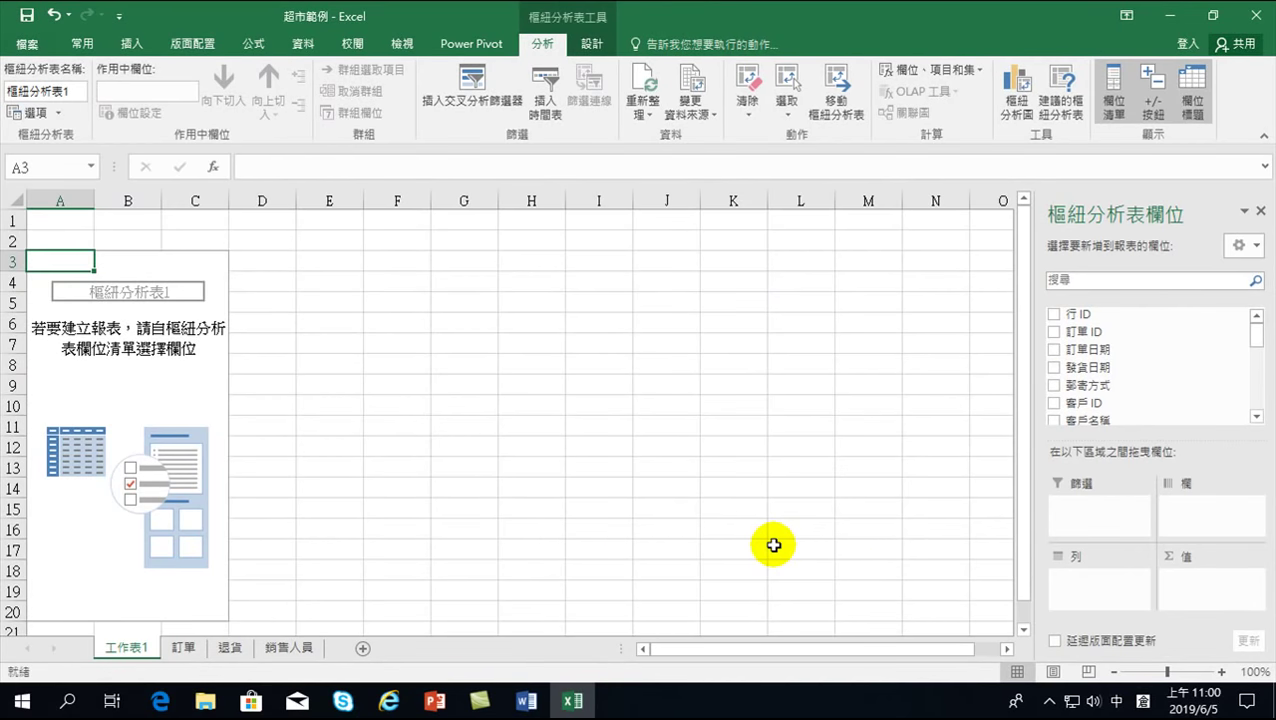
mouse_move(1140, 402)
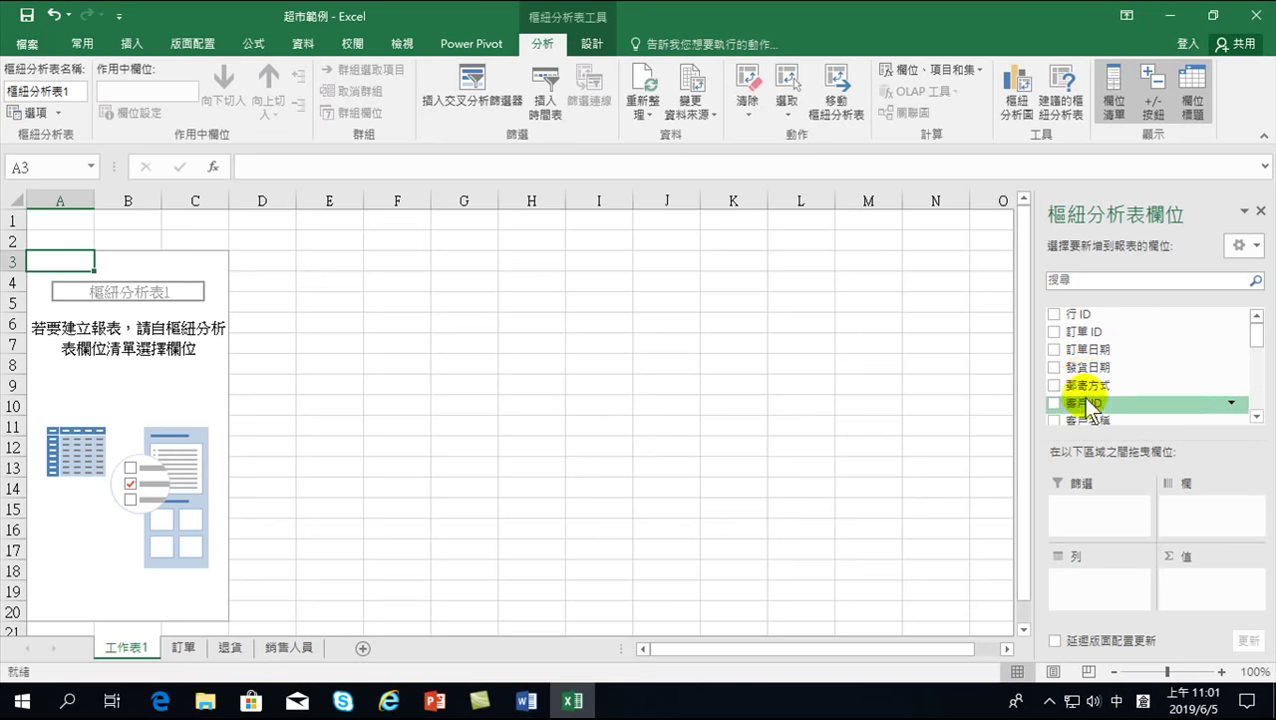
Step: Put 訂單日期 in the rows and 銷售額 in the values to total sales per year
left_click(1053, 349)
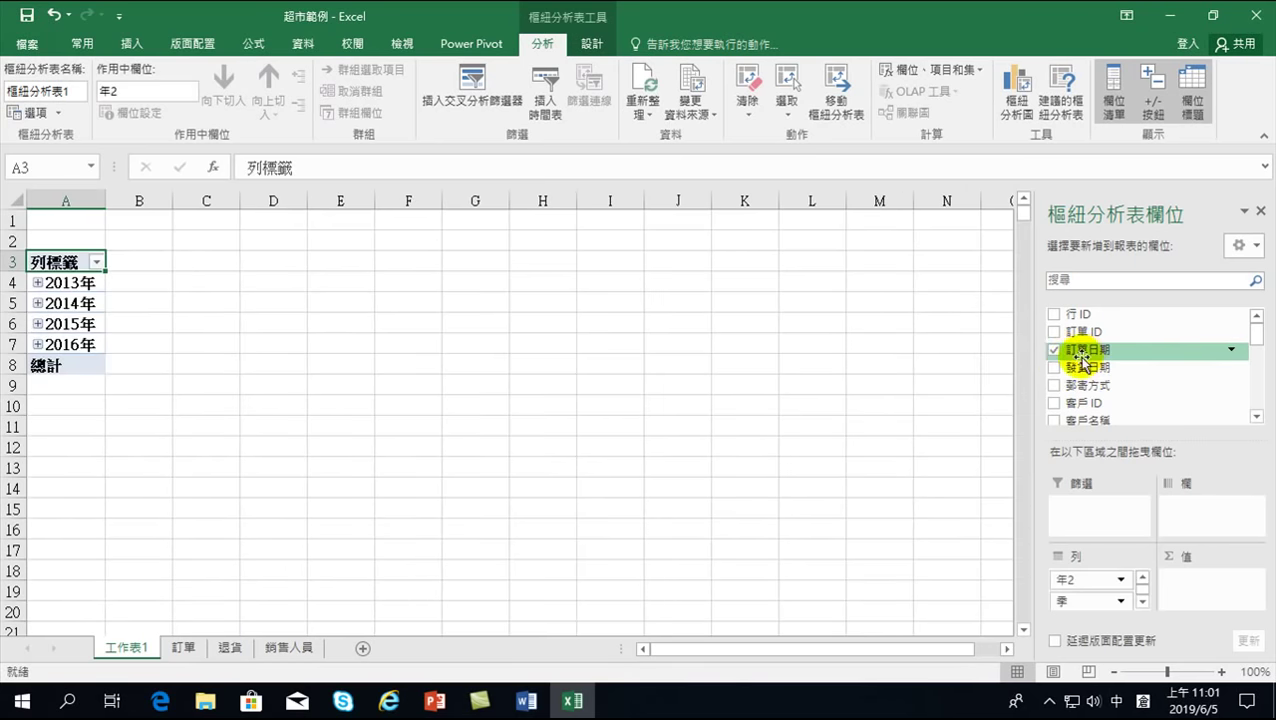
left_click(1257, 417)
left_click(1257, 417)
left_click(1257, 417)
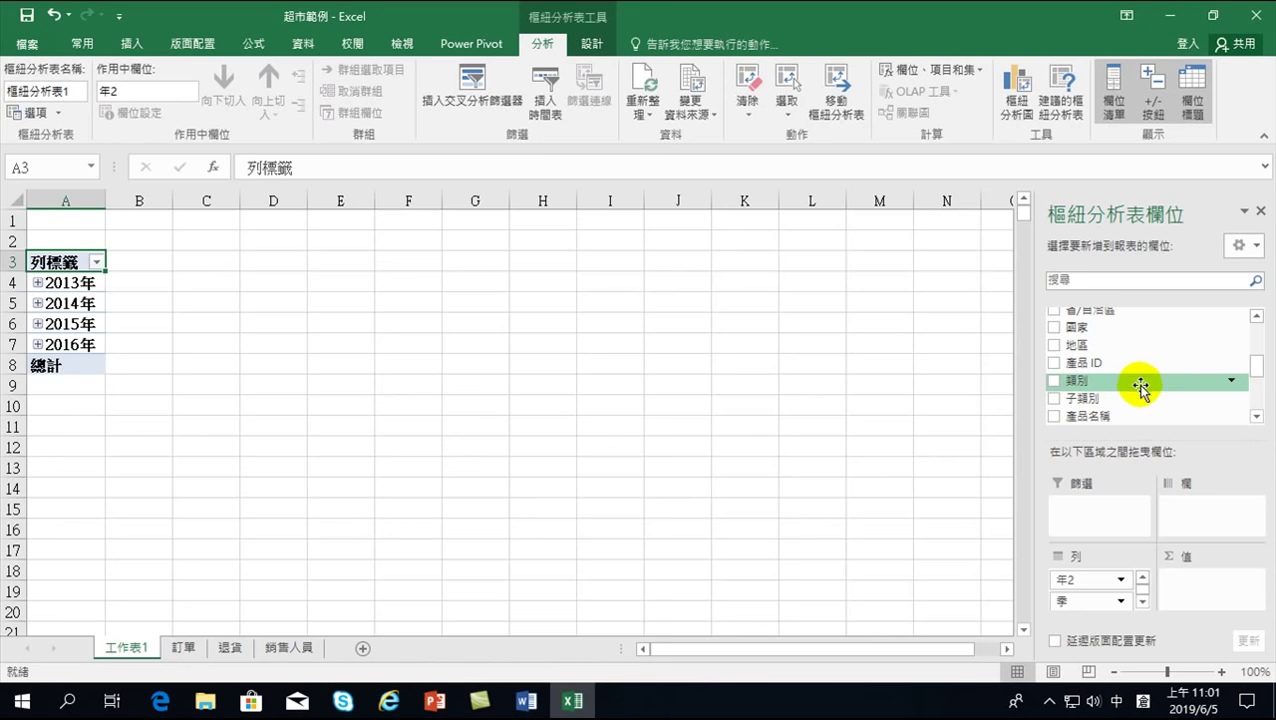
scroll(1122, 400, "down", 1)
scroll(1110, 400, "down", 1)
scroll(1095, 405, "down", 1)
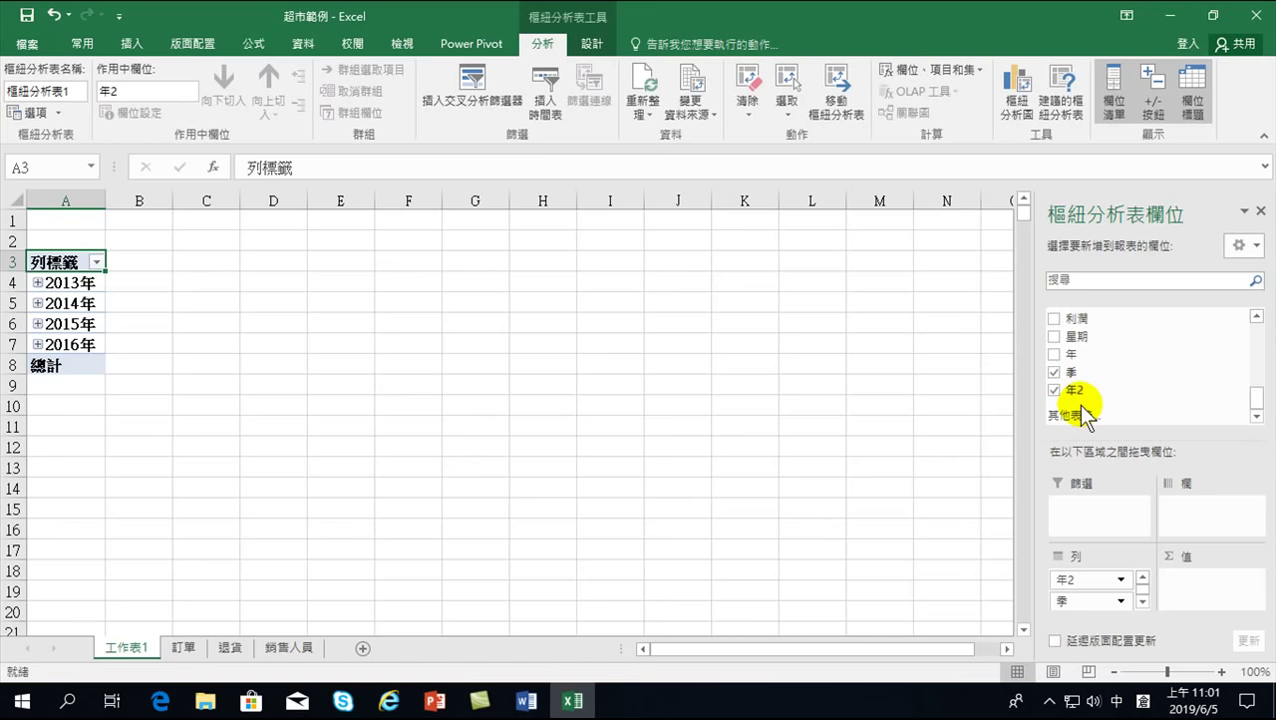
scroll(1082, 388, "up", 2)
scroll(1070, 370, "up", 3)
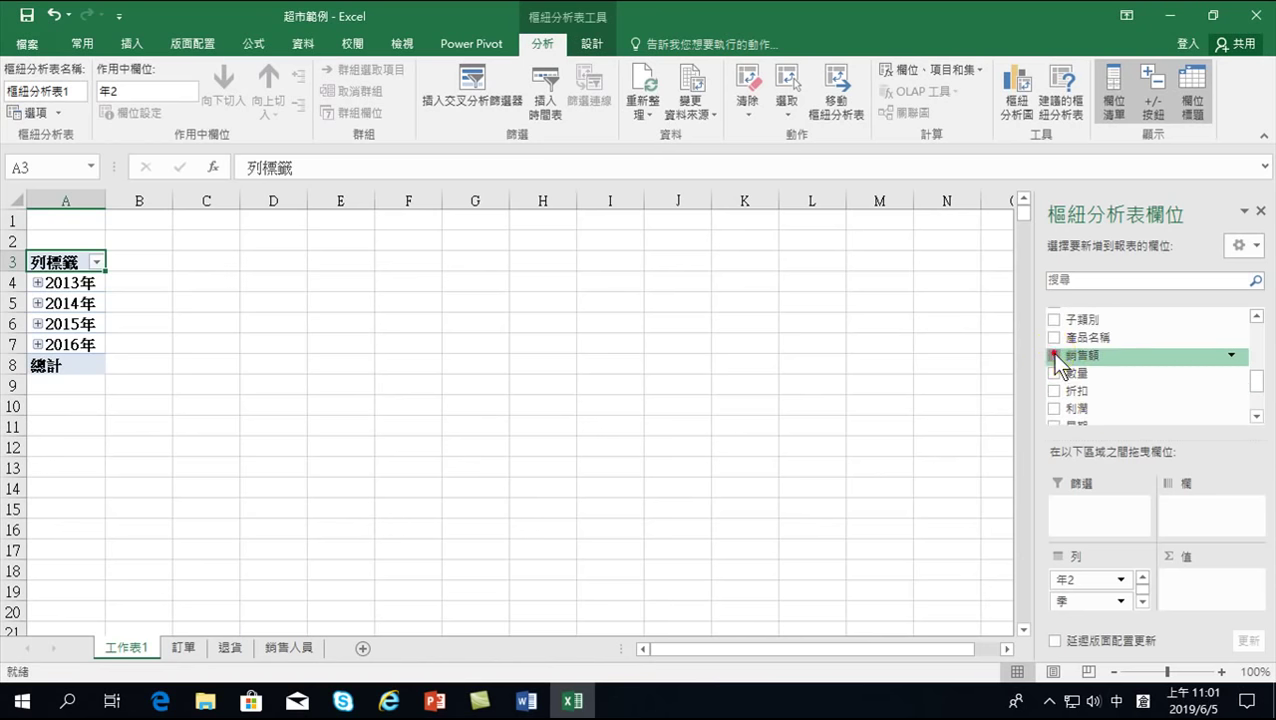
left_click(1053, 355)
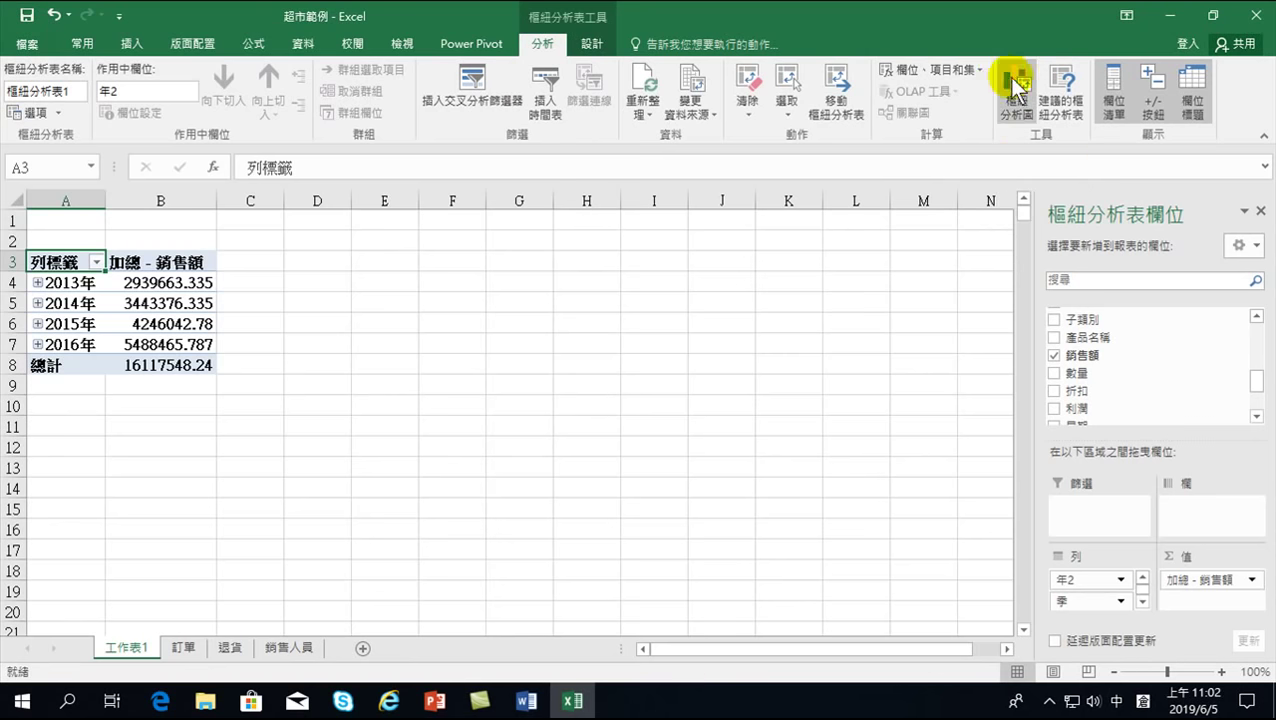
Step: Insert a clustered column pivot chart and move it up beside the pivot table
left_click(1012, 88)
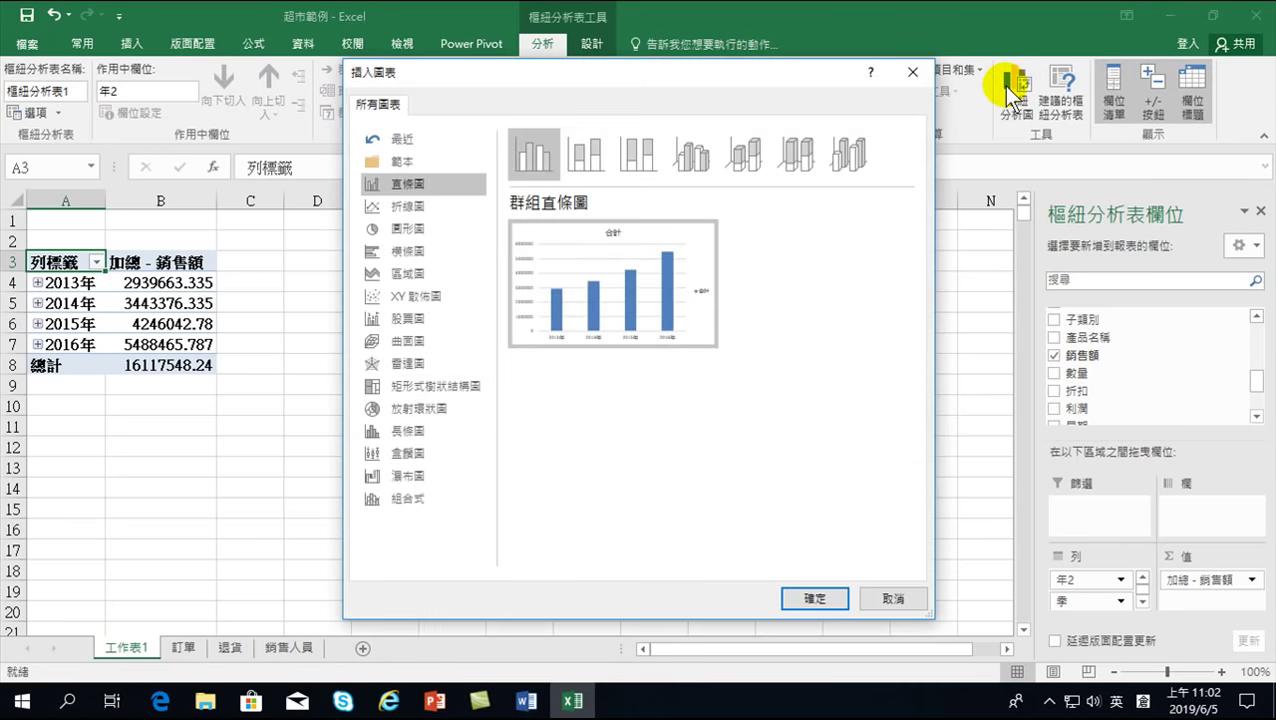
left_click(815, 599)
left_click_drag(428, 309, 375, 252)
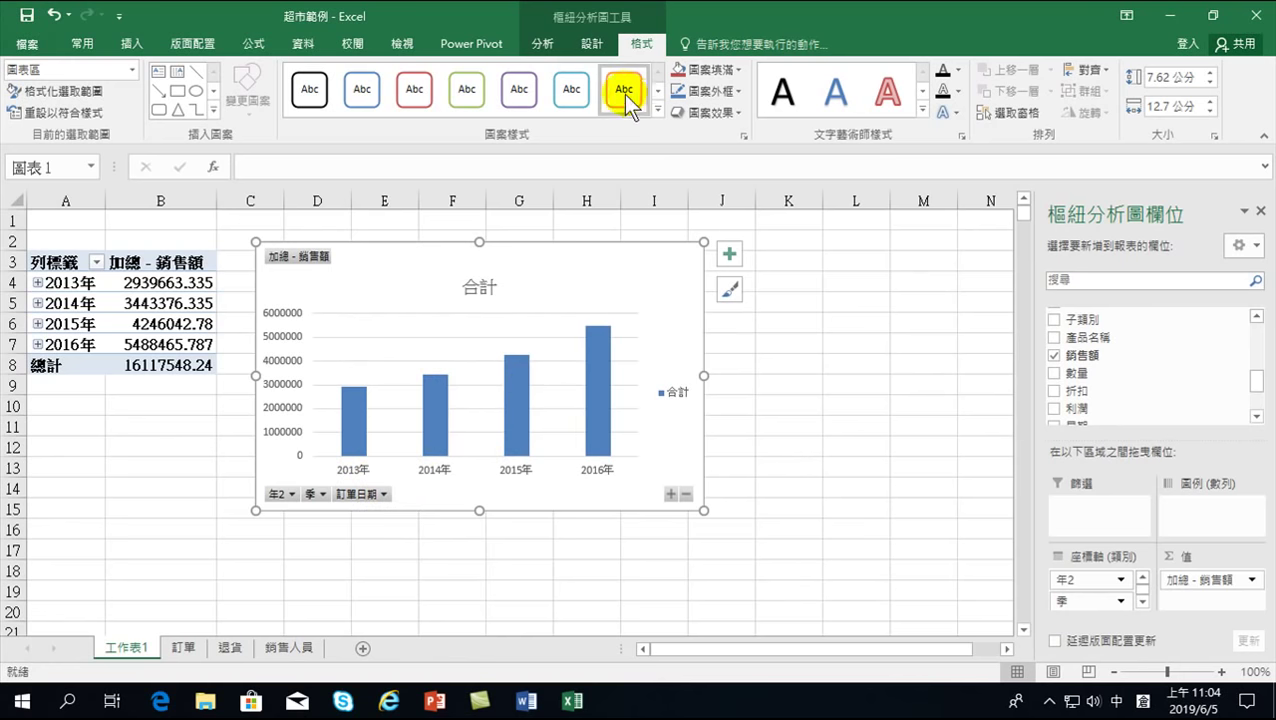
Step: Apply chart Style 5 with grey shading and value labels, then select the sales totals B4:B8
left_click(593, 44)
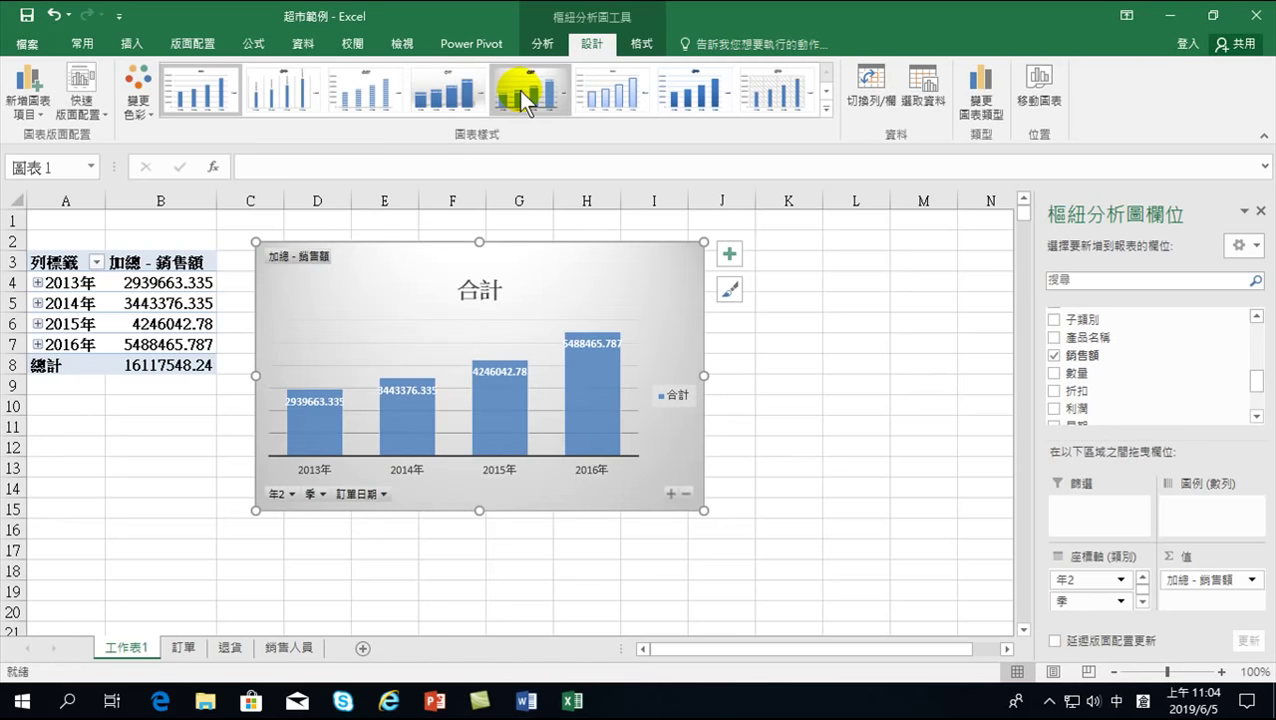
left_click(518, 90)
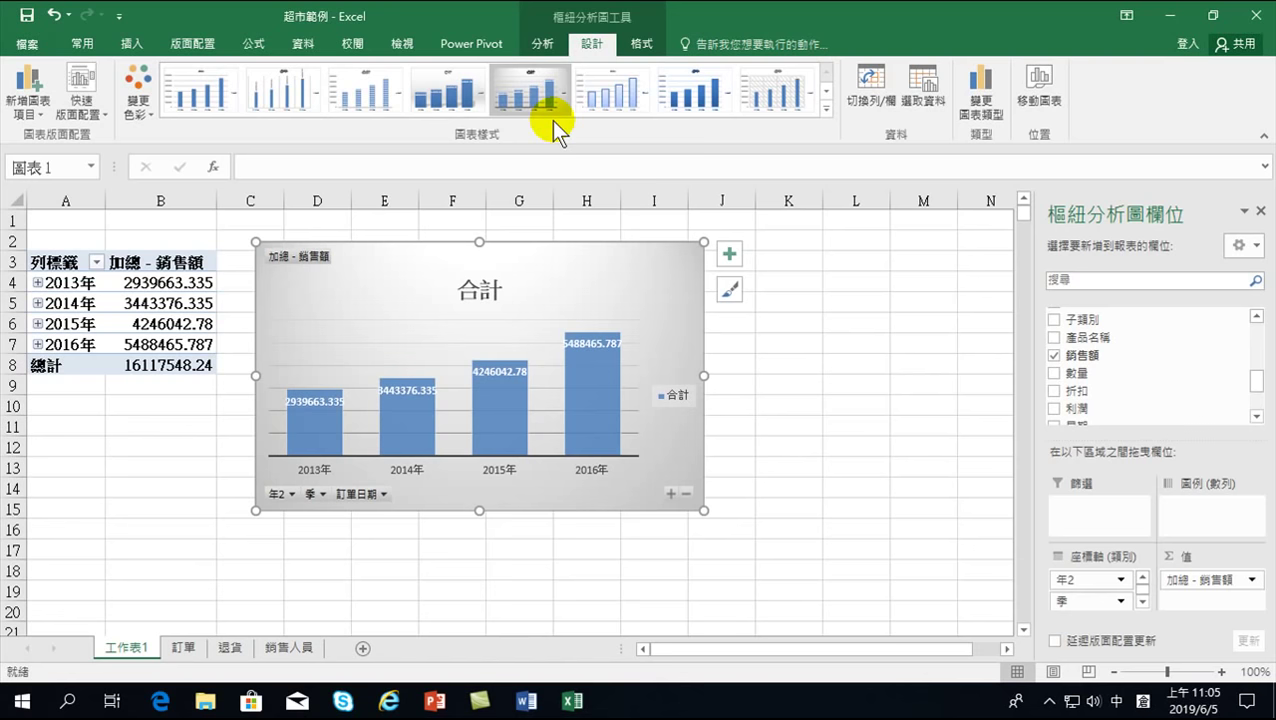
left_click(151, 282)
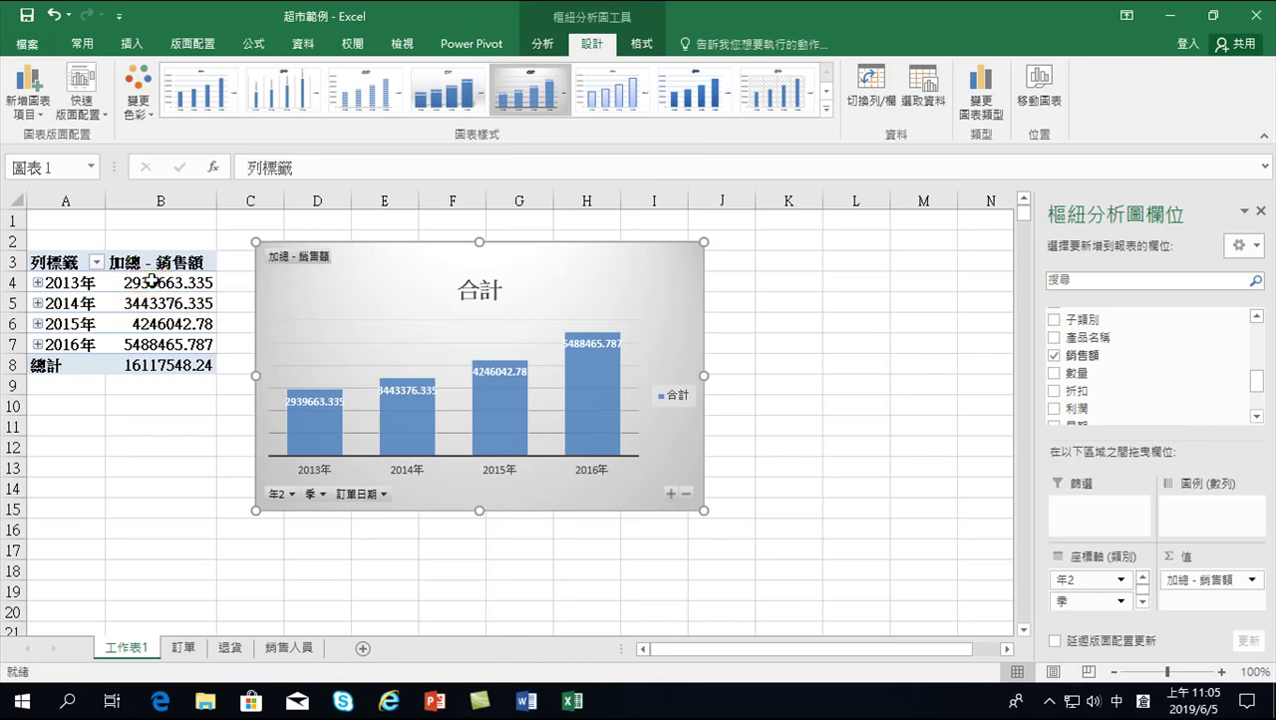
left_click_drag(151, 282, 148, 365)
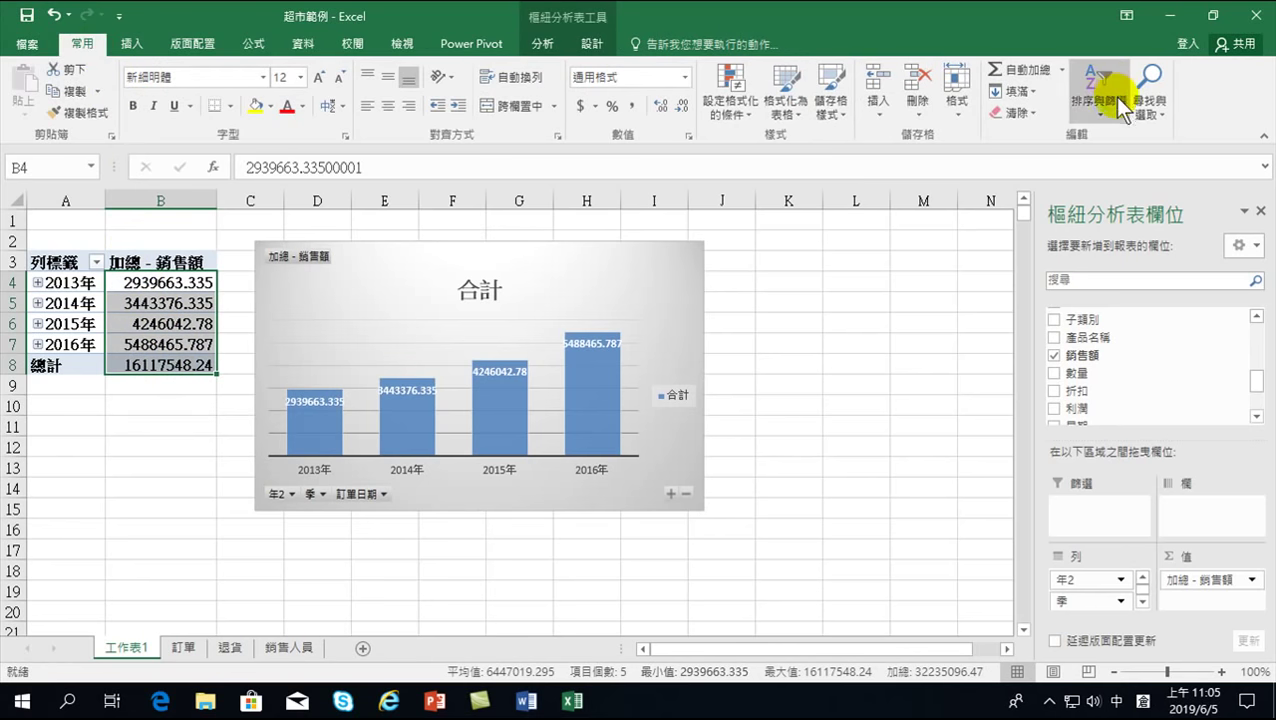
Step: Format sales totals B4:B8 in Comma Style with no decimals and check the 2014–2016 values
left_click(1084, 92)
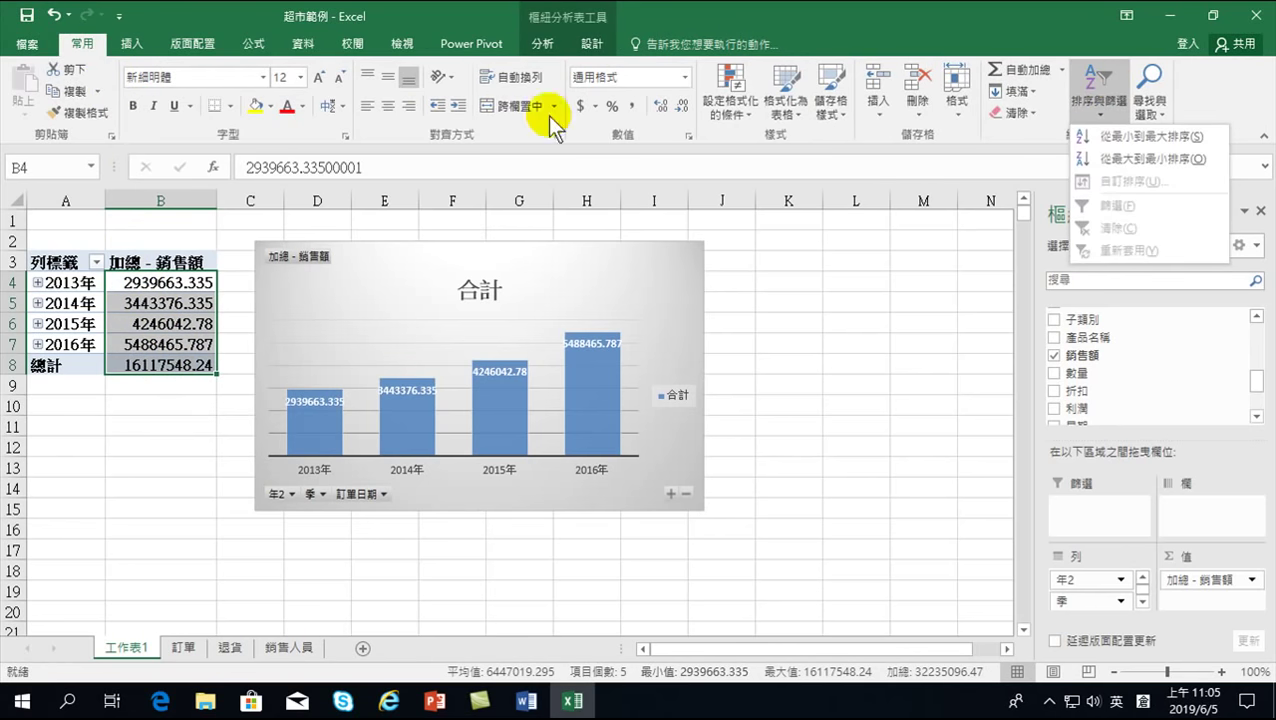
left_click(632, 106)
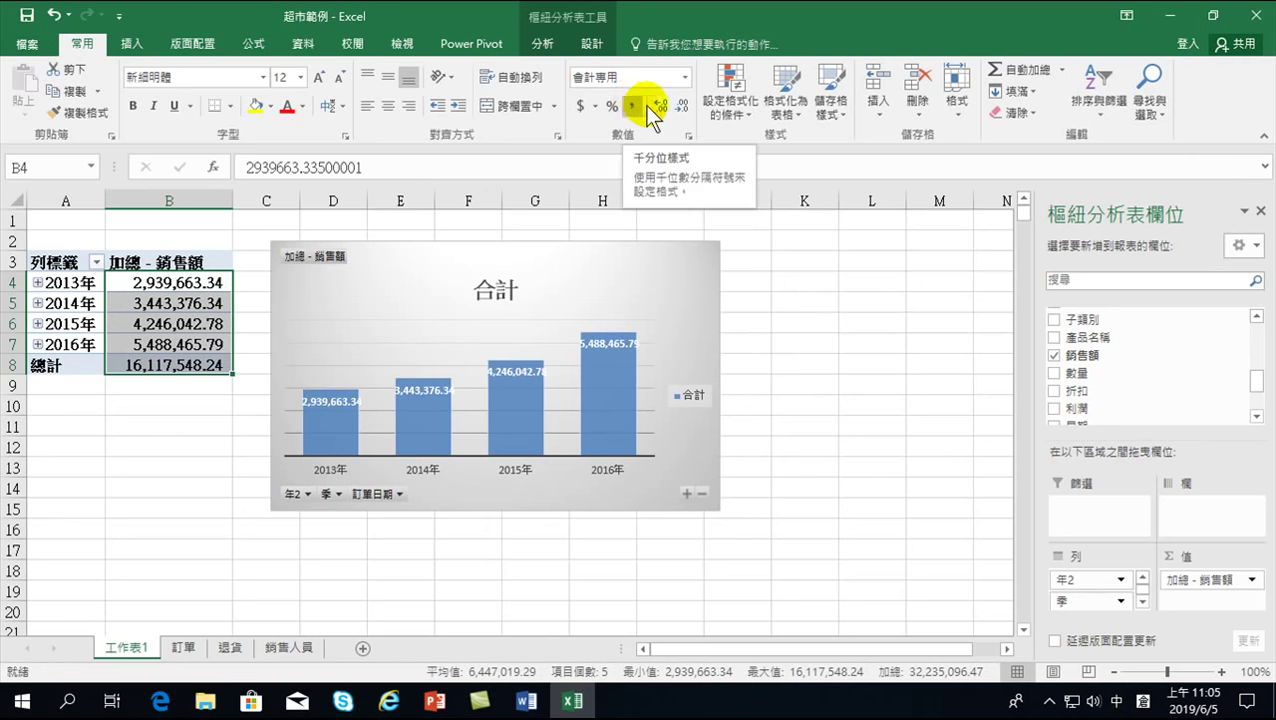
left_click(681, 106)
left_click(681, 106)
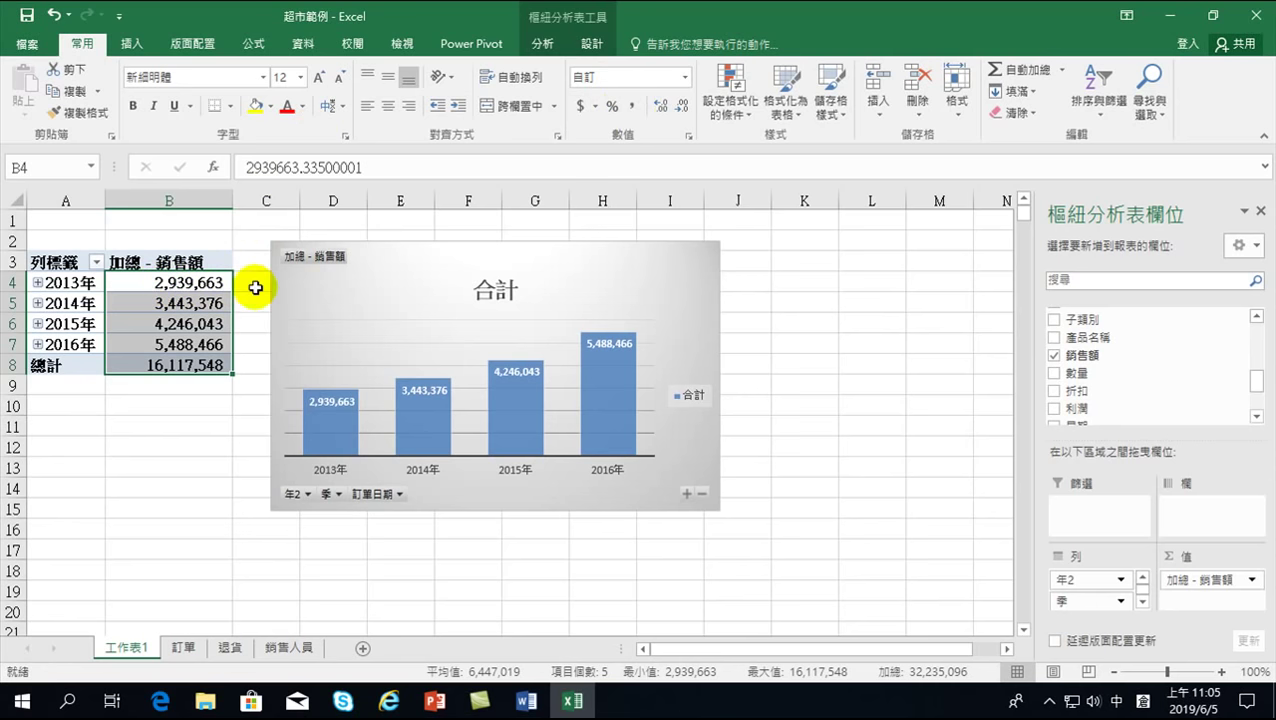
left_click(180, 305)
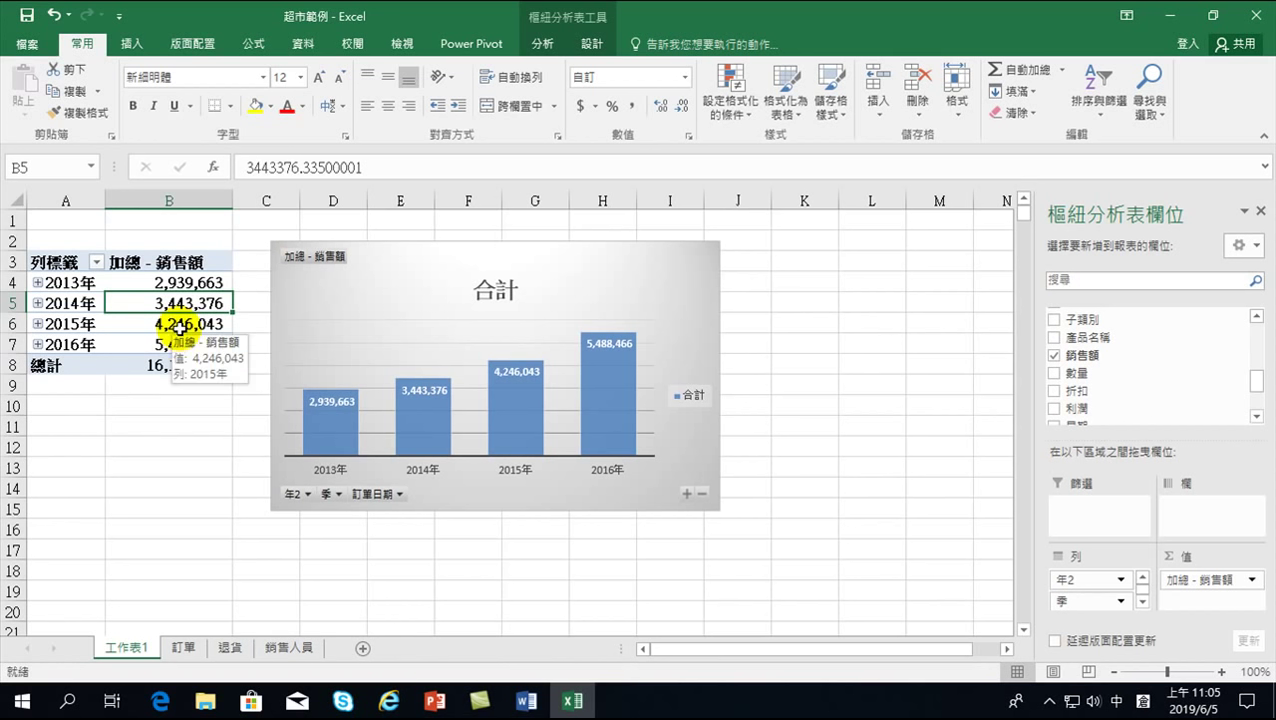
left_click(178, 325)
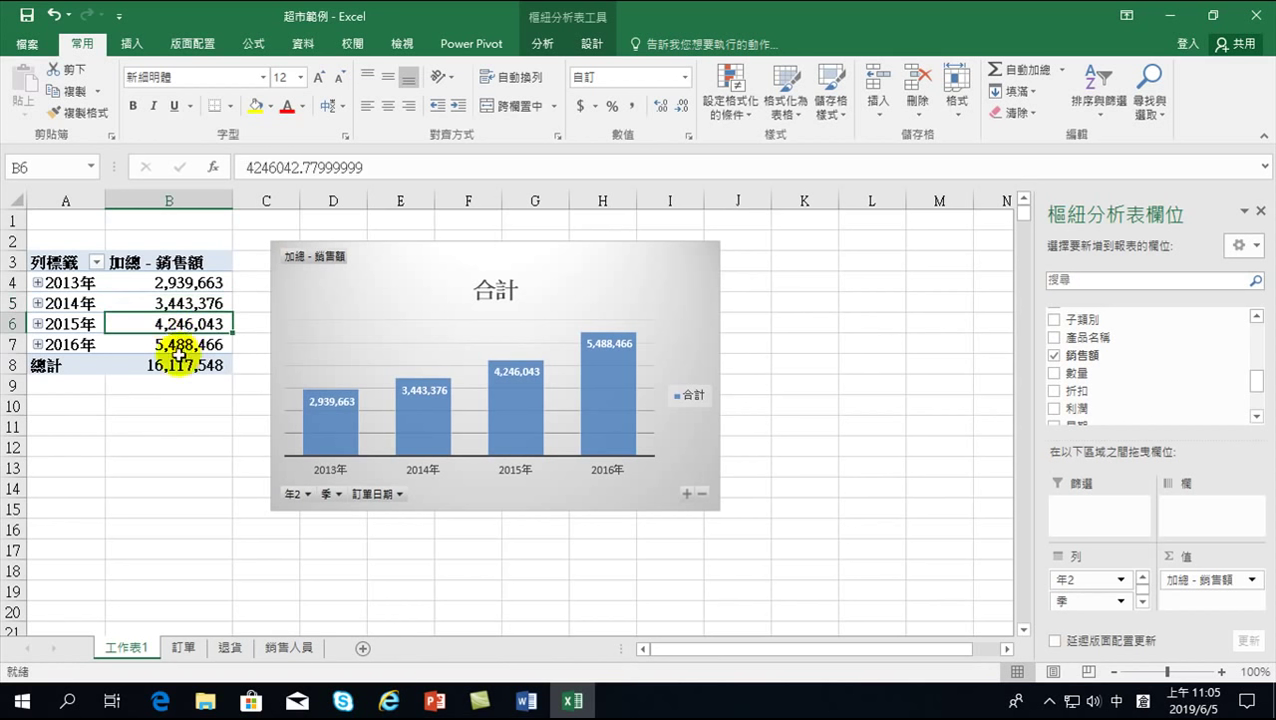
left_click(176, 346)
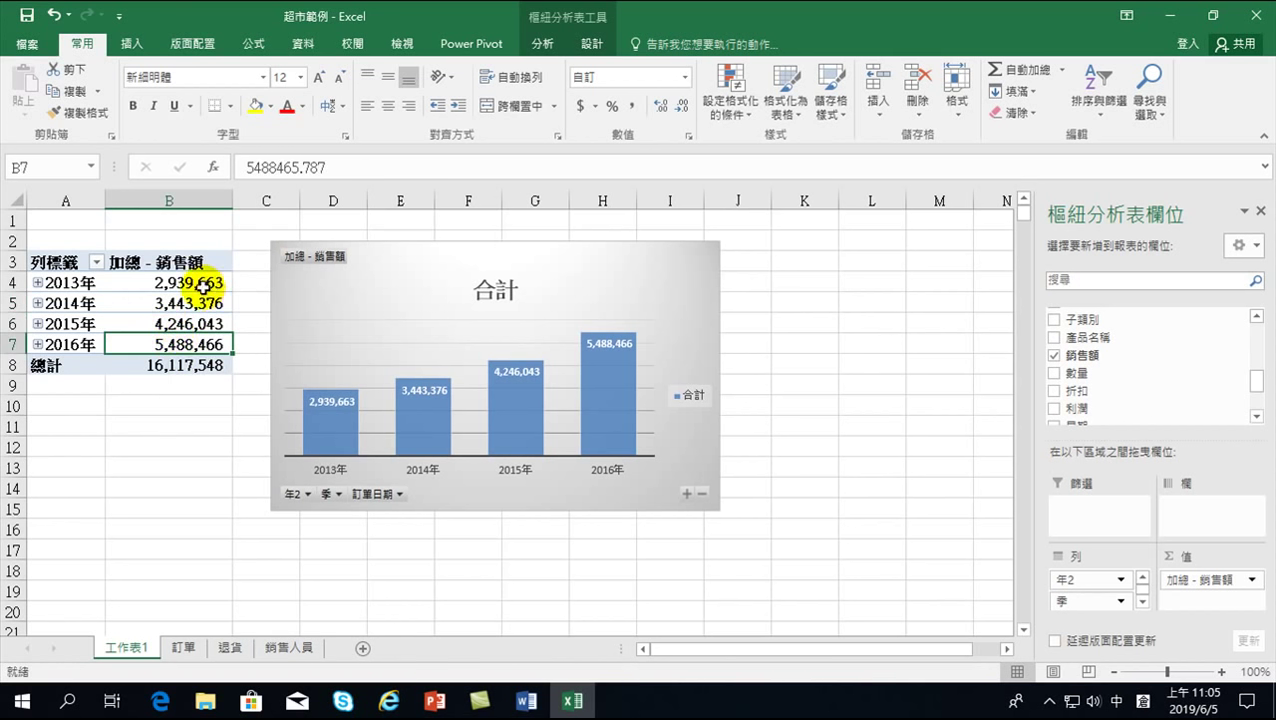
mouse_move(177, 323)
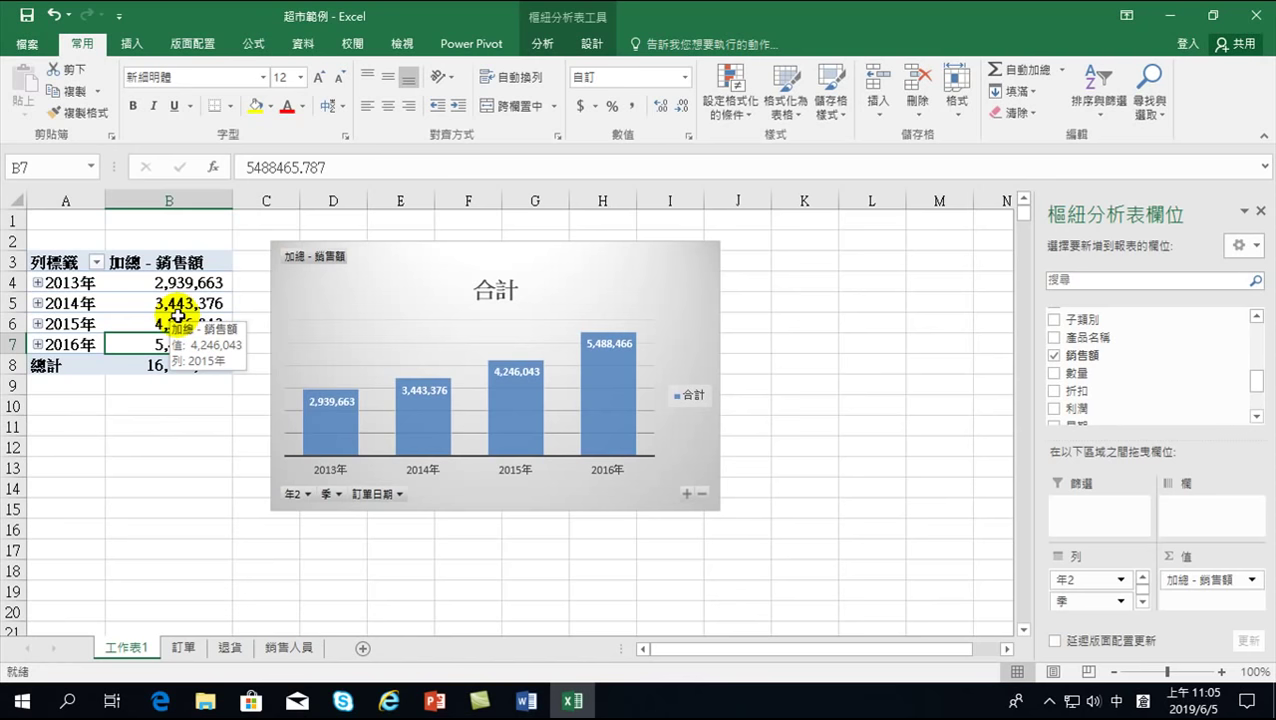
left_click_drag(172, 282, 181, 368)
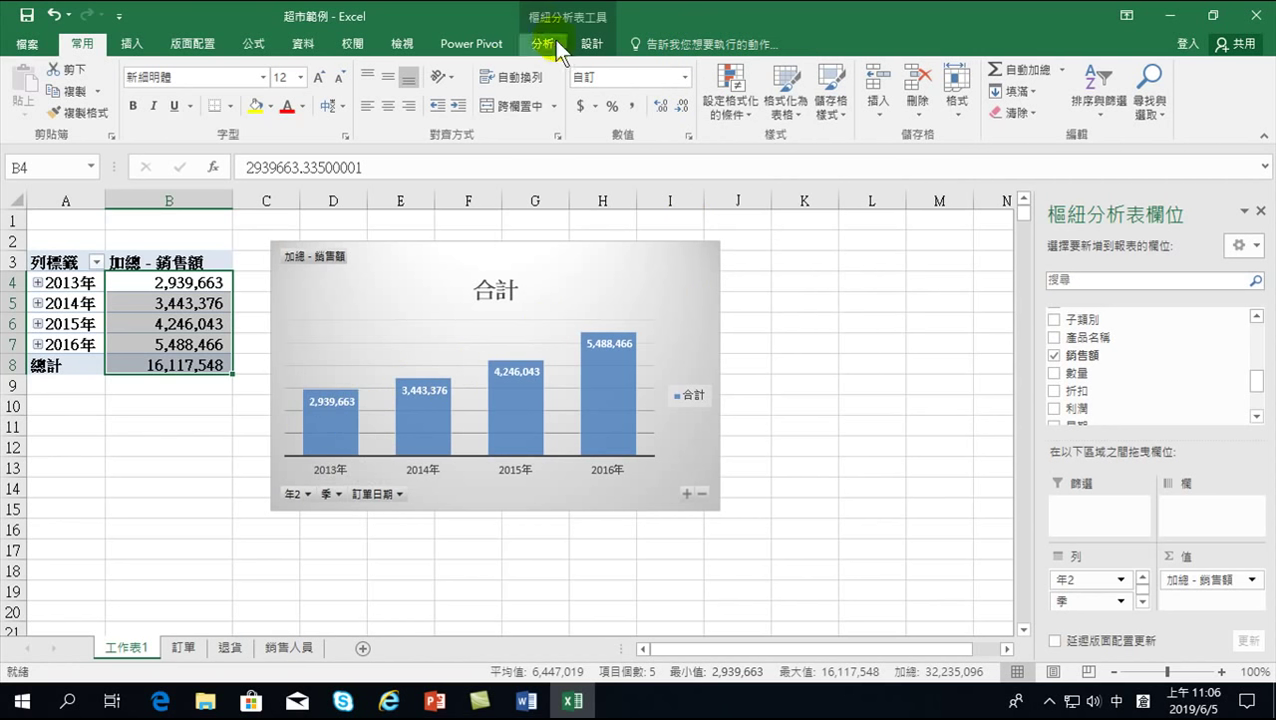
Step: Select the yearly sales pivot chart and bring up its chart style options
left_click(593, 43)
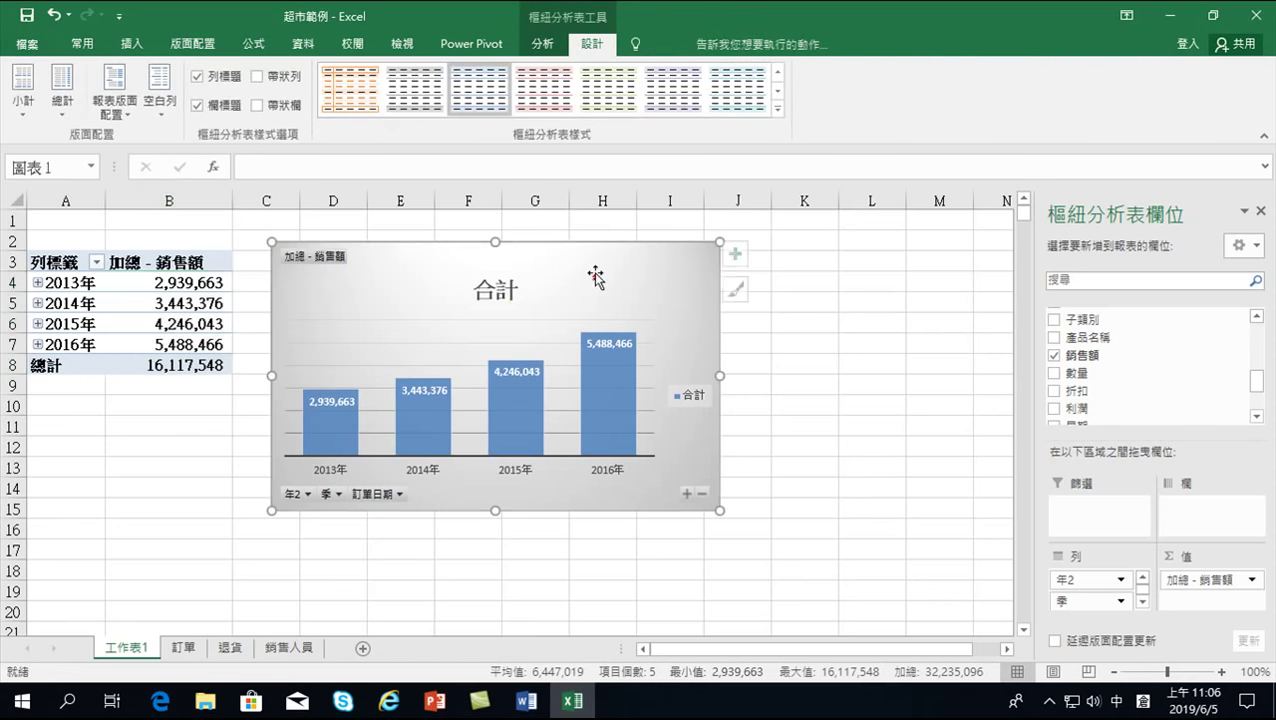
left_click(350, 260)
left_click(600, 44)
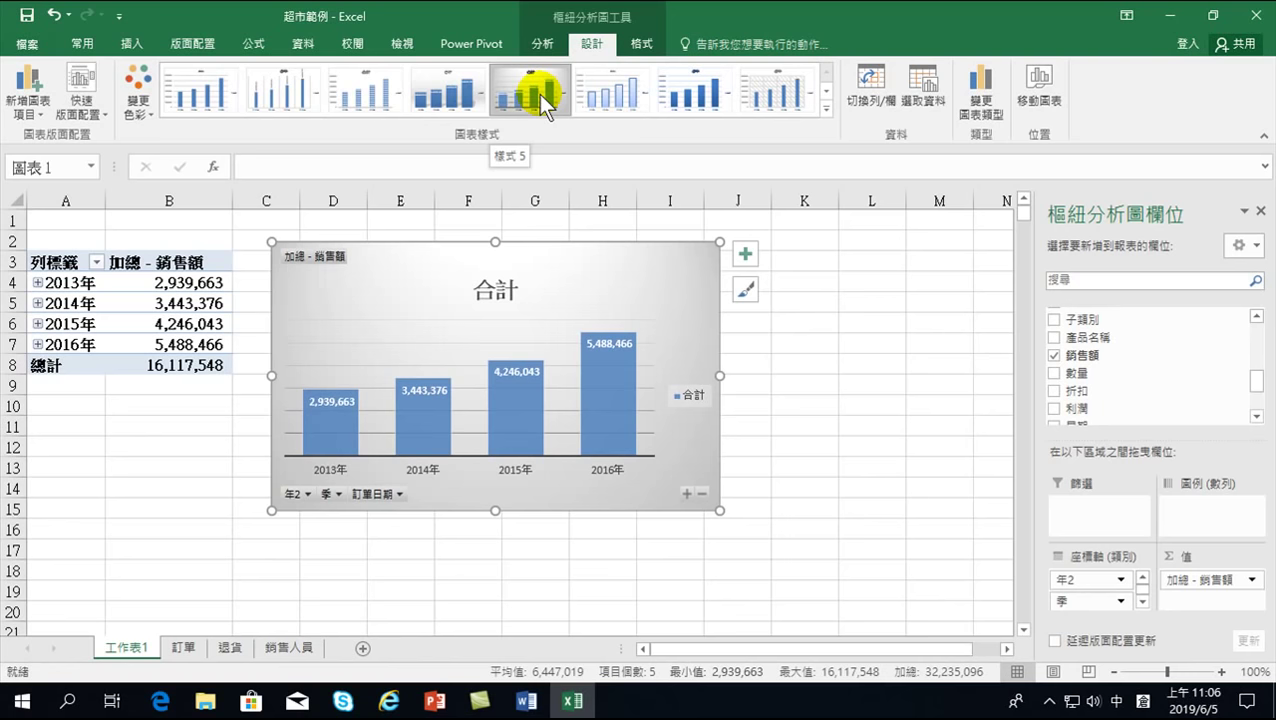
Step: Apply the third preset chart style to the yearly sales pivot chart
left_click(365, 97)
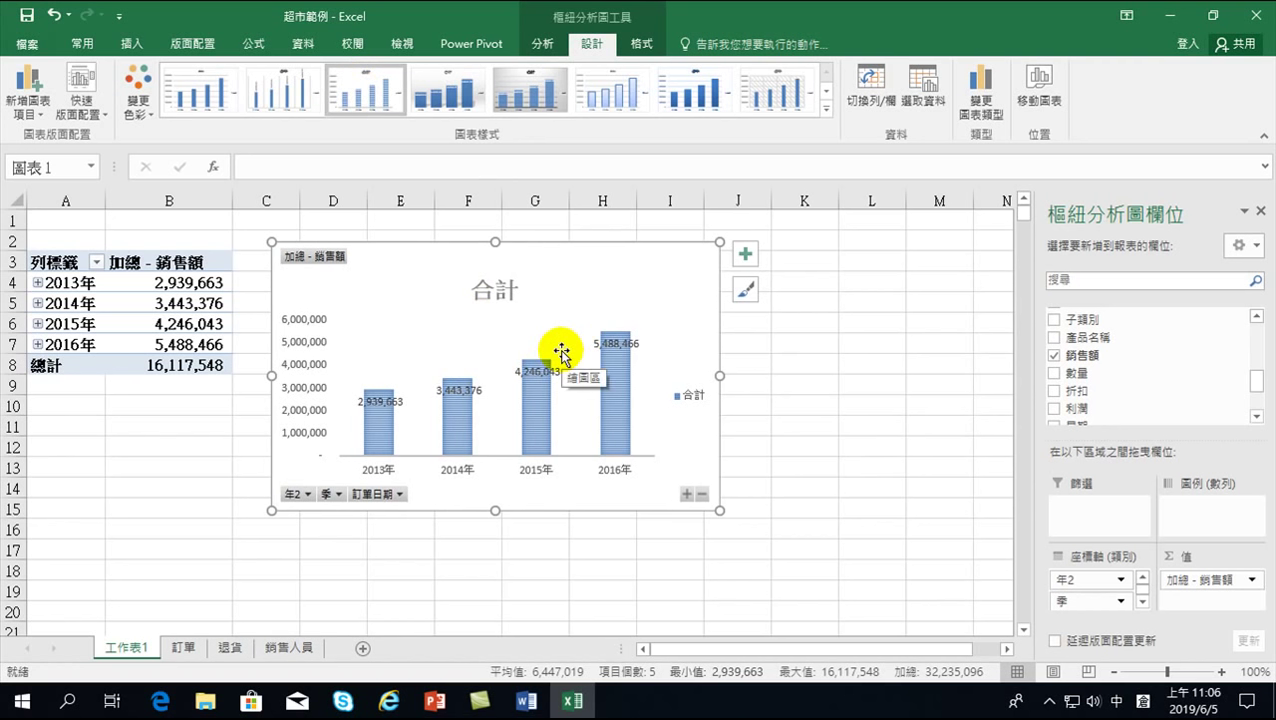
mouse_move(379, 422)
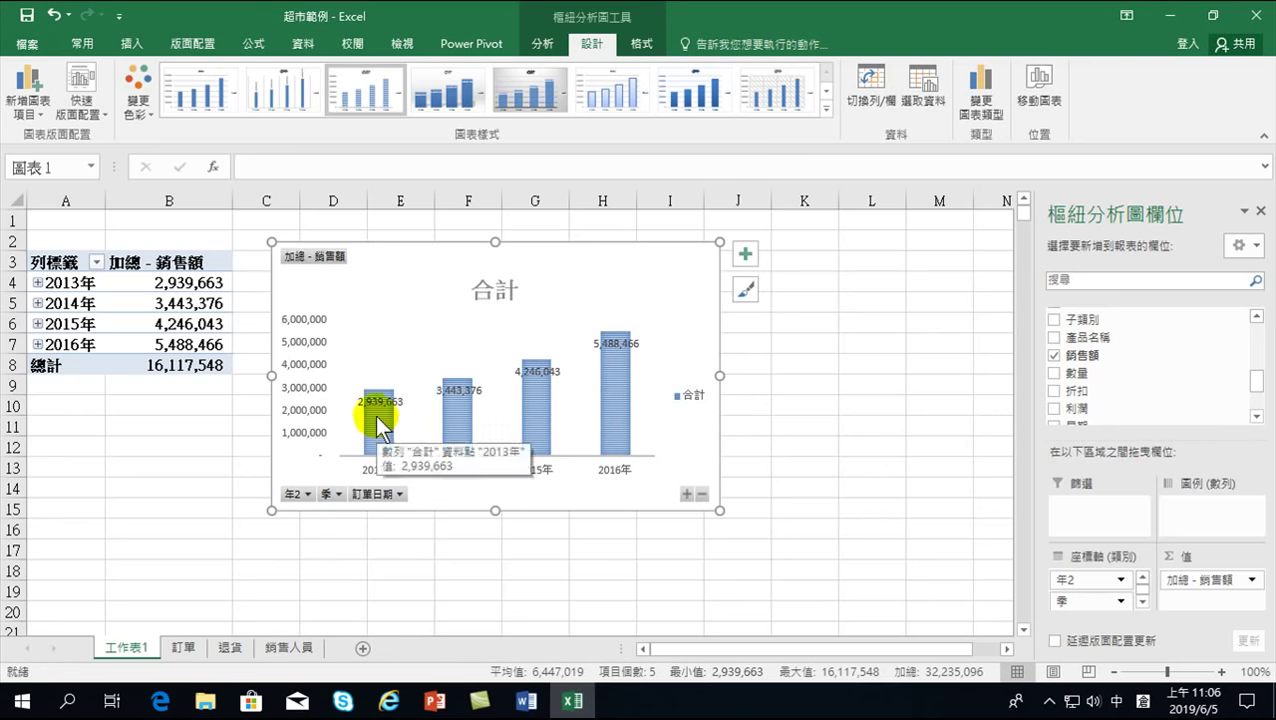
Step: Add a linear trendline to the sales bars and place its equation label at the top right
right_click(381, 425)
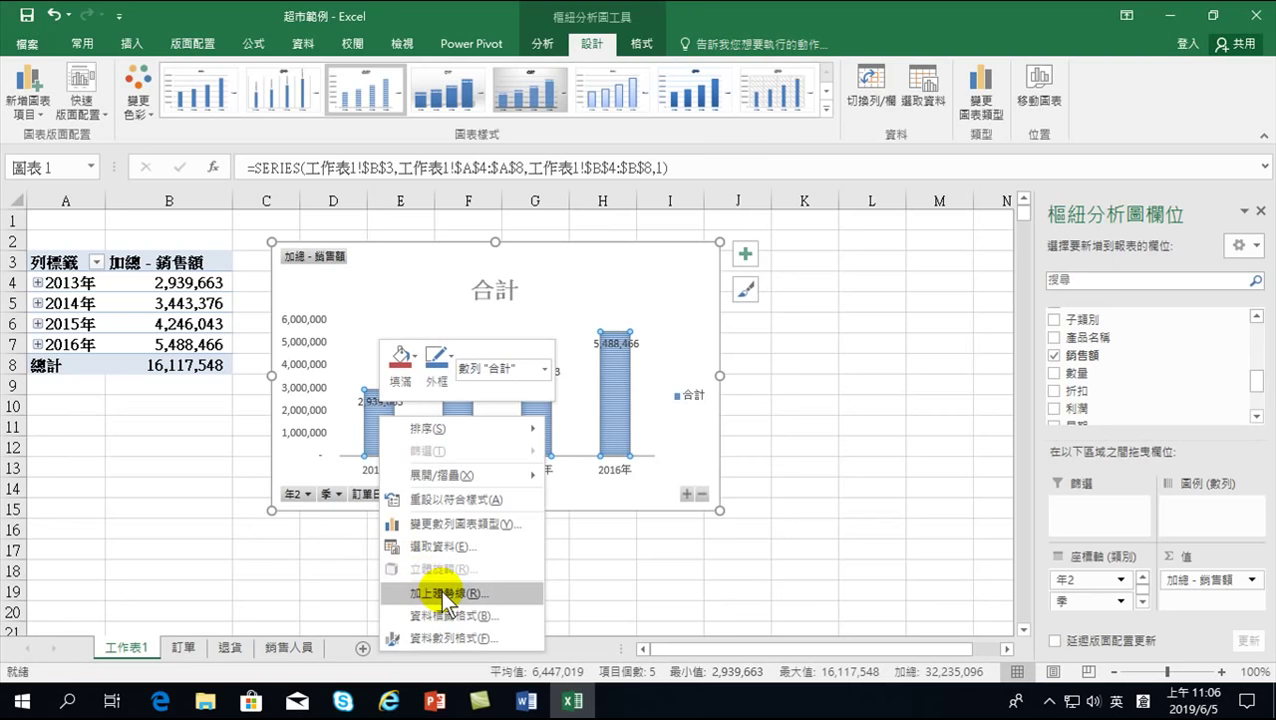
key("Escape")
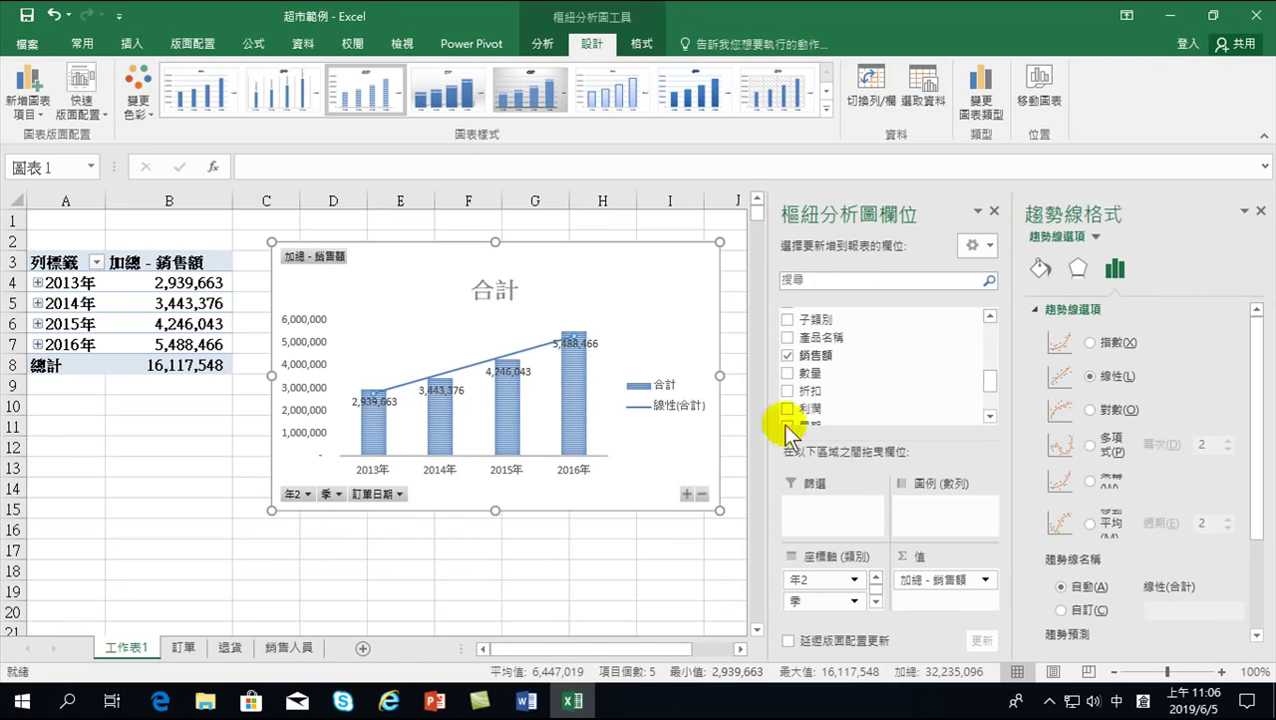
scroll(1102, 366, "down", 3)
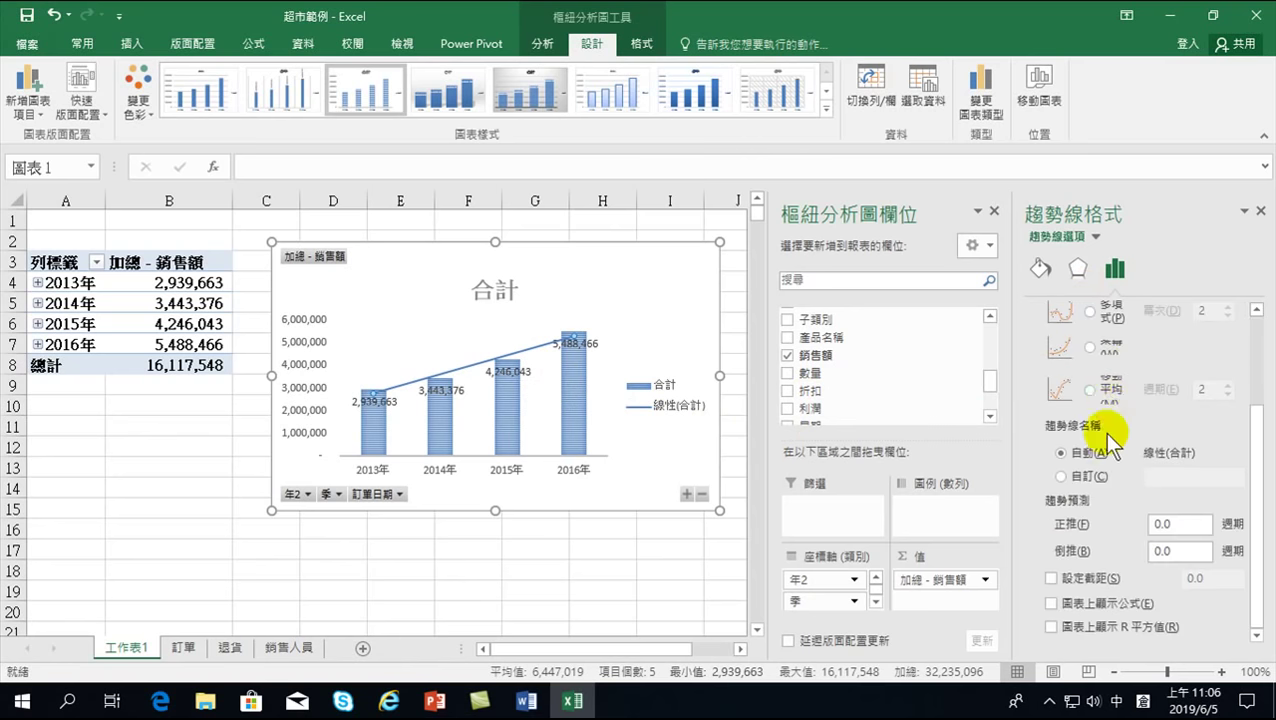
left_click(1050, 604)
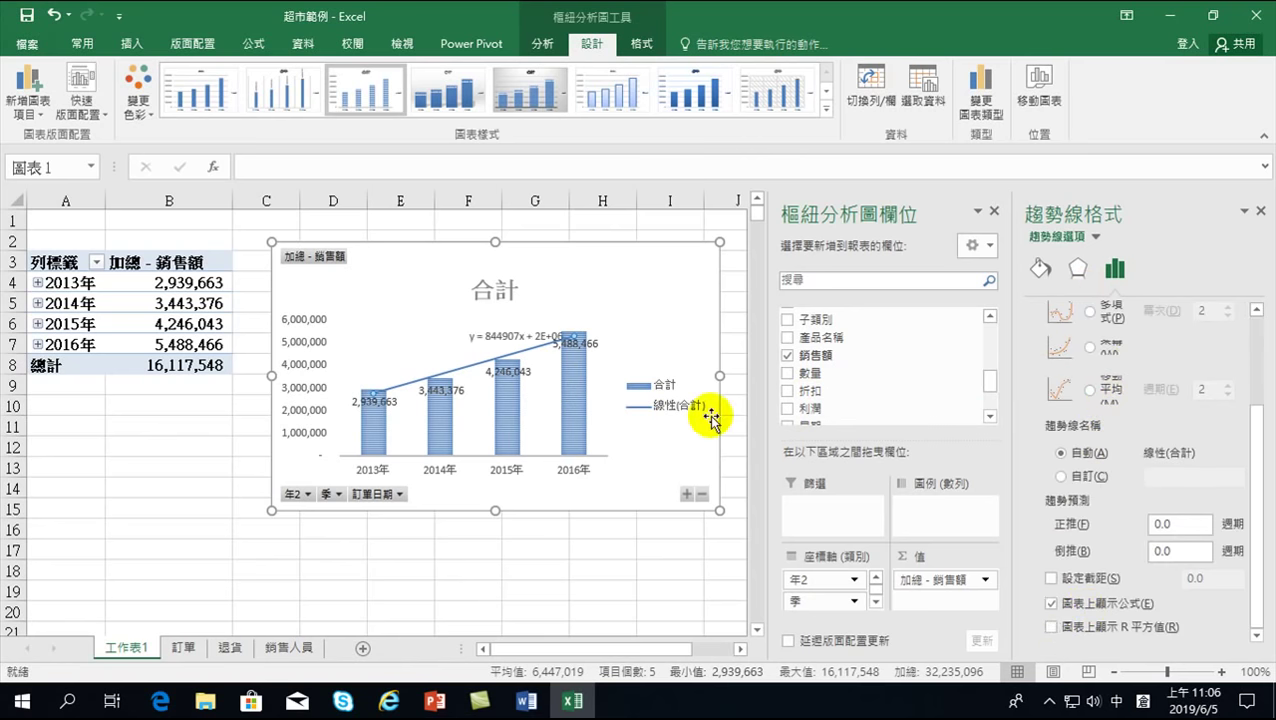
left_click_drag(497, 333, 643, 256)
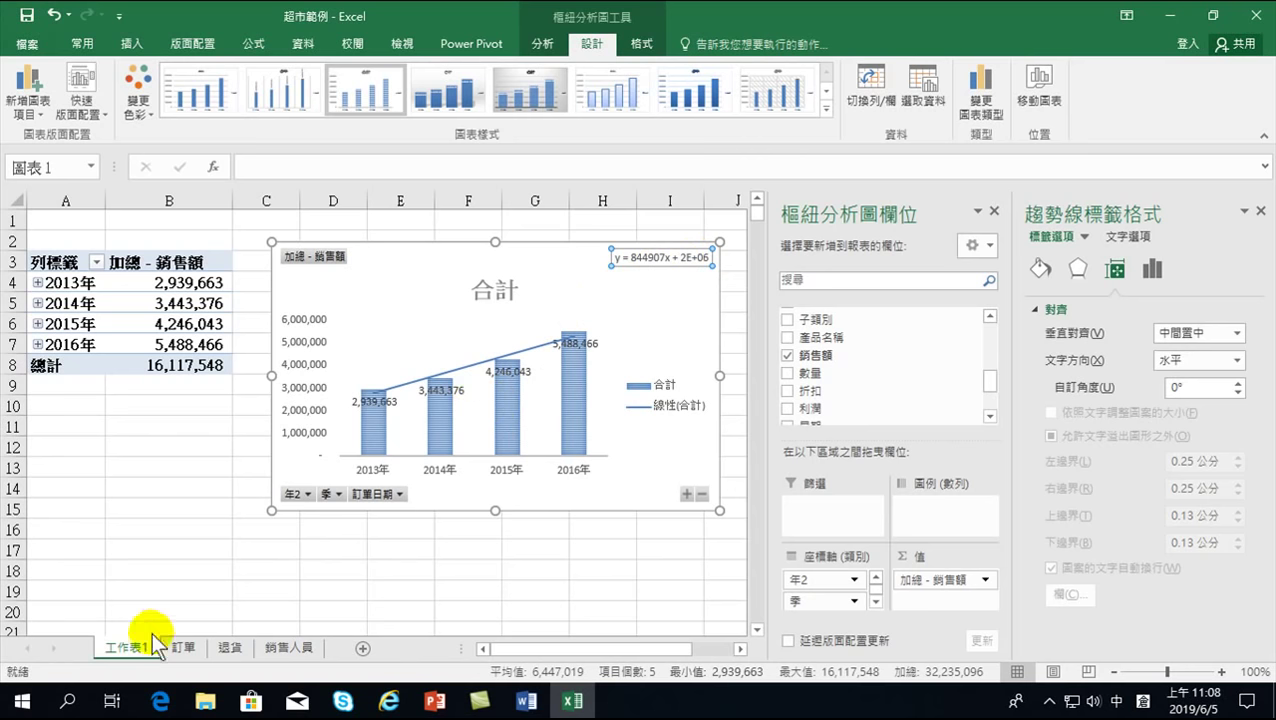
Step: Rename the yearly sales chart's sheet tab from 工作表1 to 各年銷售統計
double_click(121, 646)
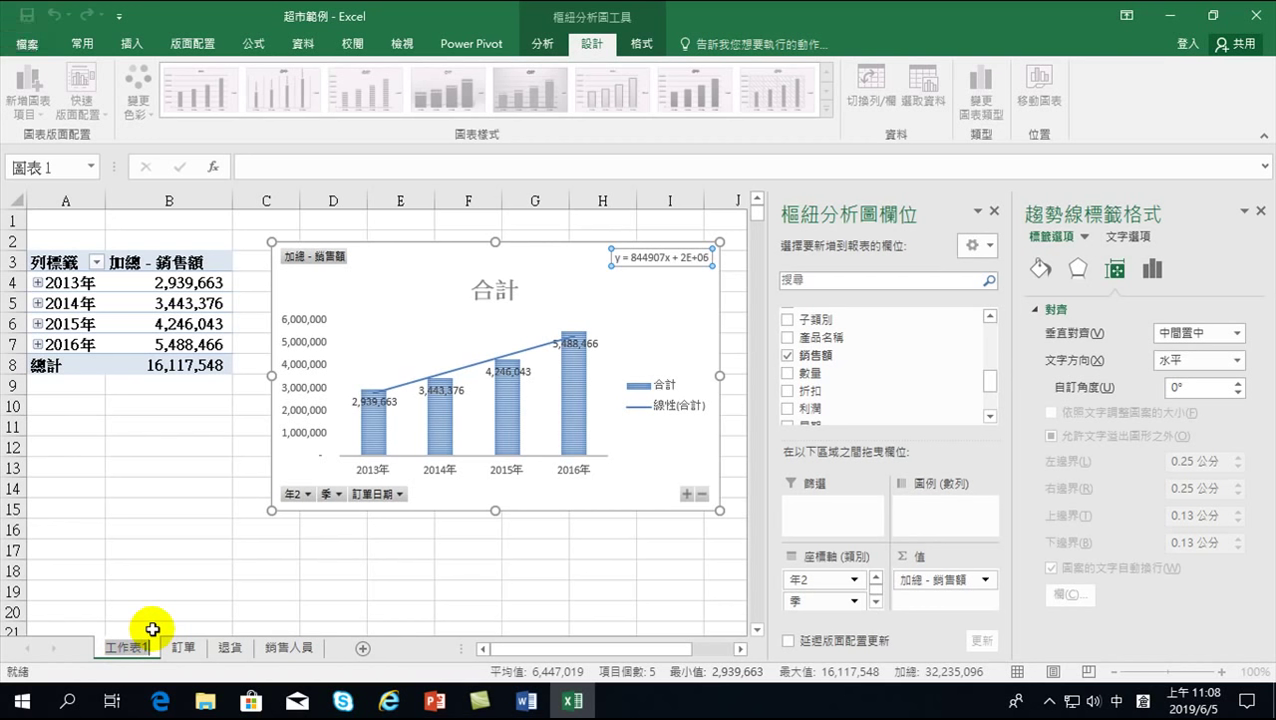
type("竹水")
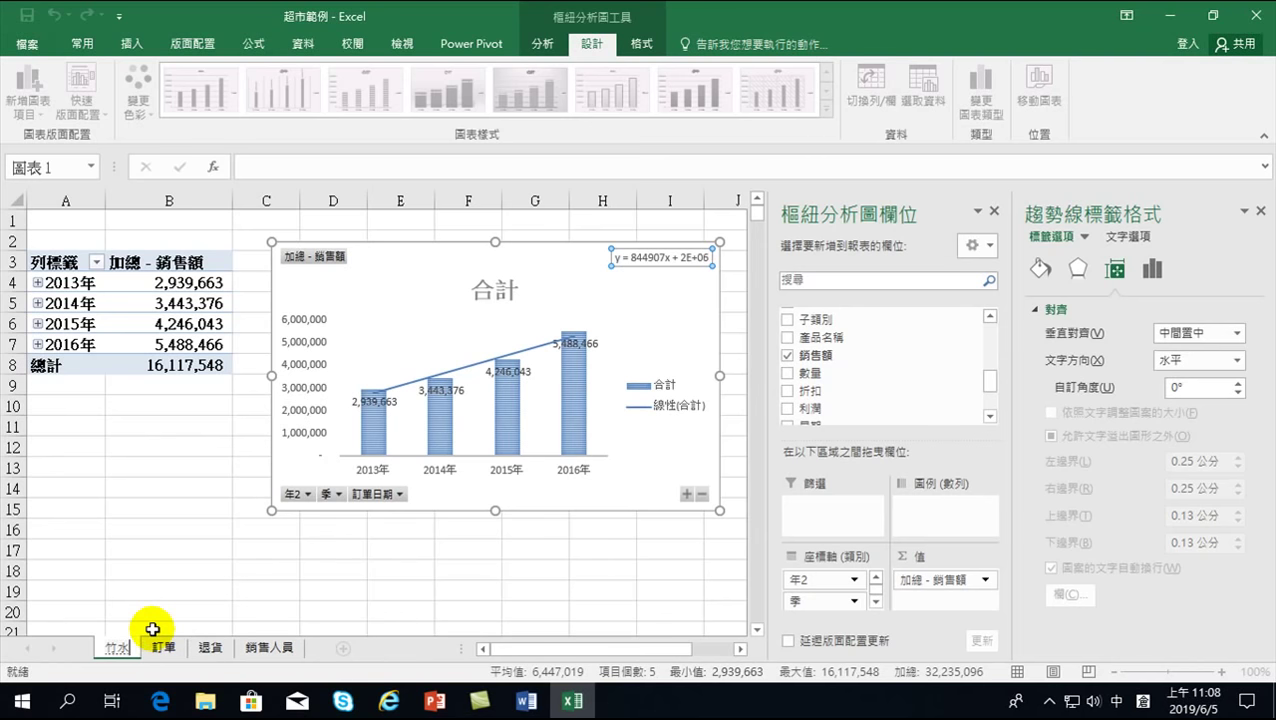
type("各年")
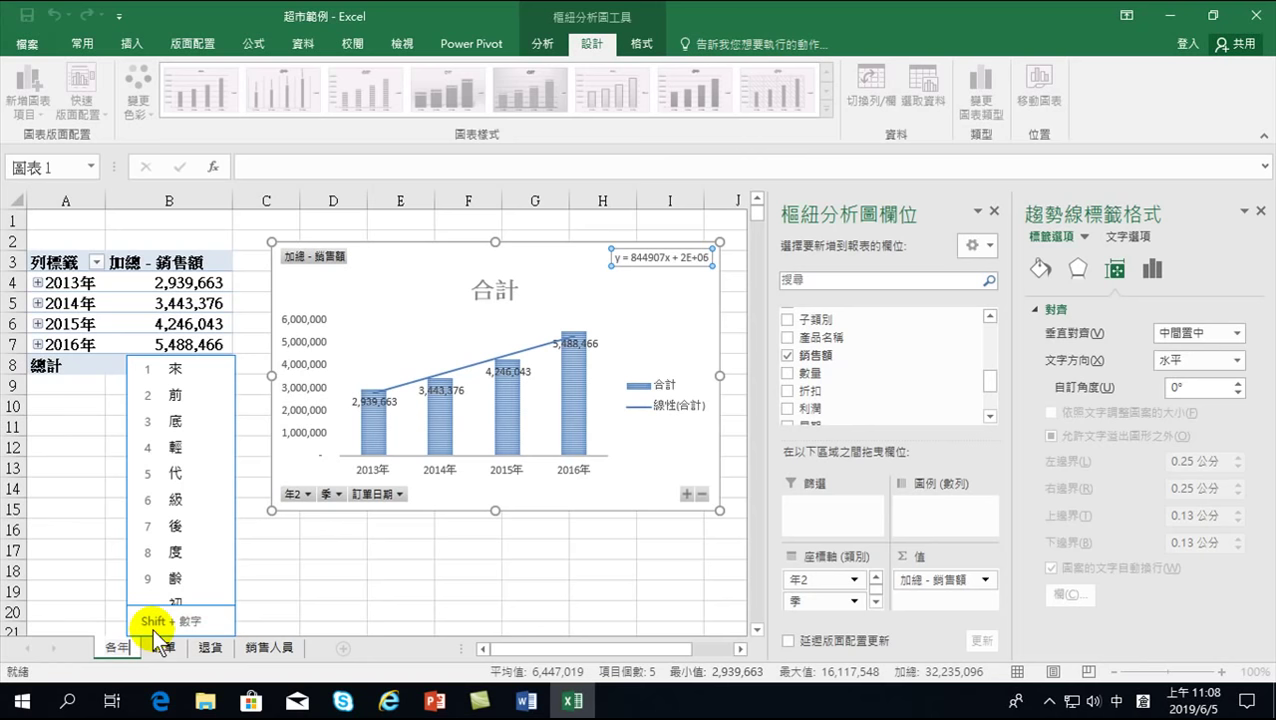
type("銷人士")
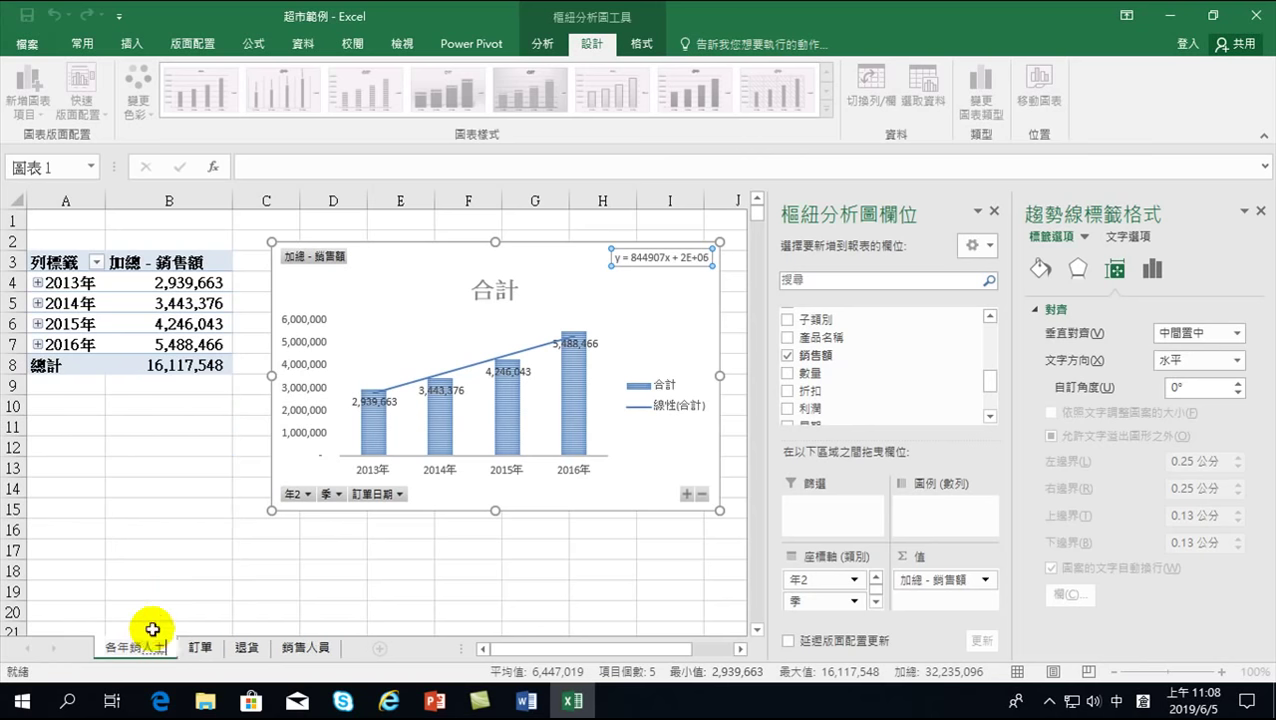
key("BackSpace")
key("BackSpace")
type("售統計")
key("Return")
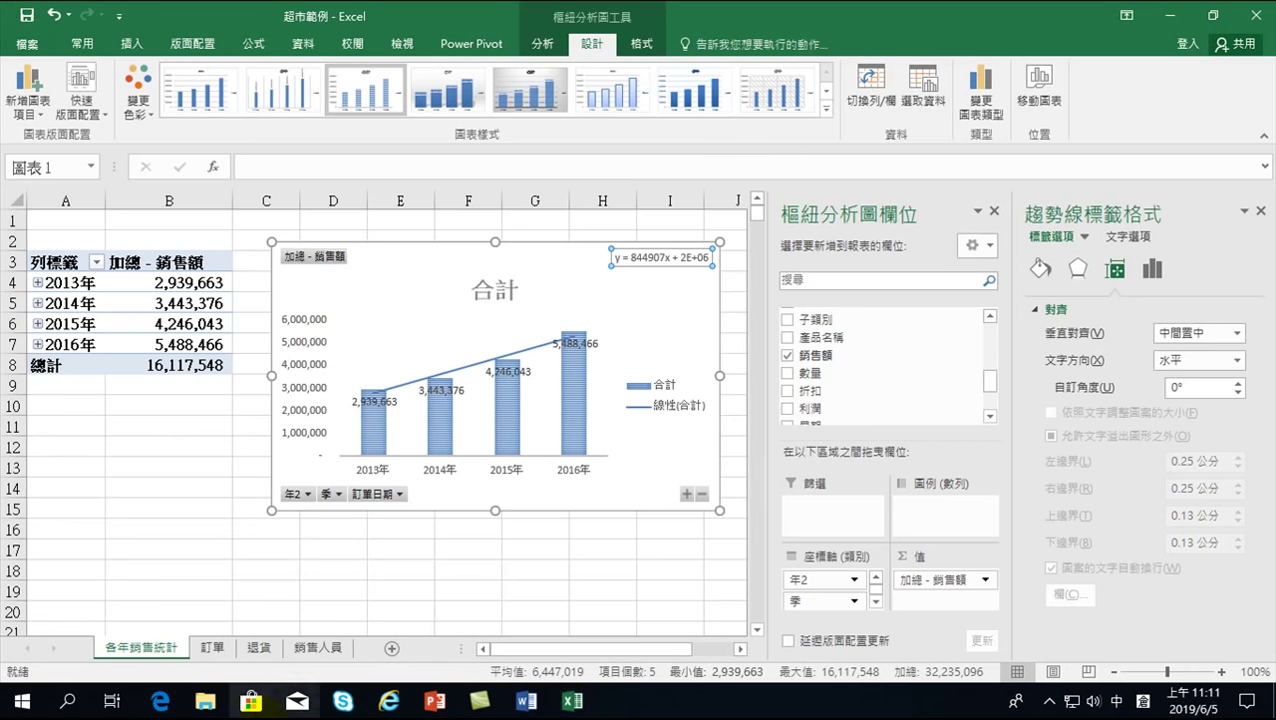
Step: Go back to the 訂單 sheet, close the Format Shape pane, and select cell D5 in the order table
left_click(210, 648)
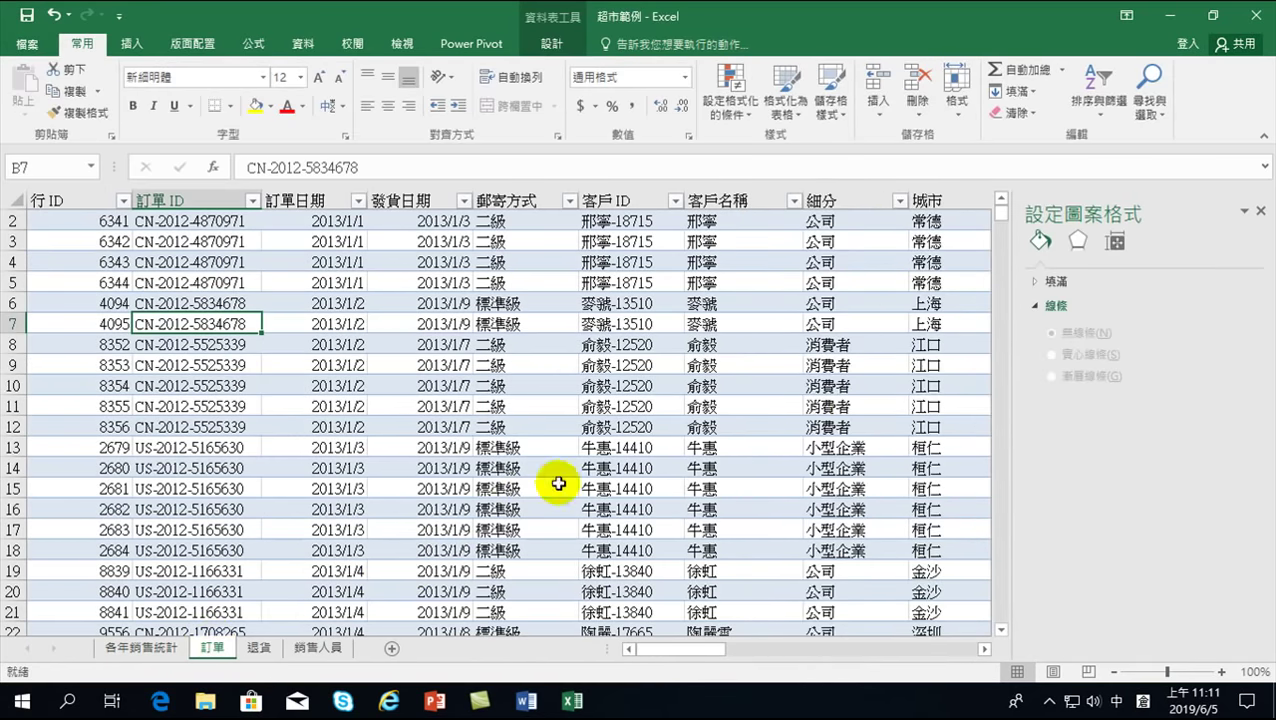
left_click(1260, 211)
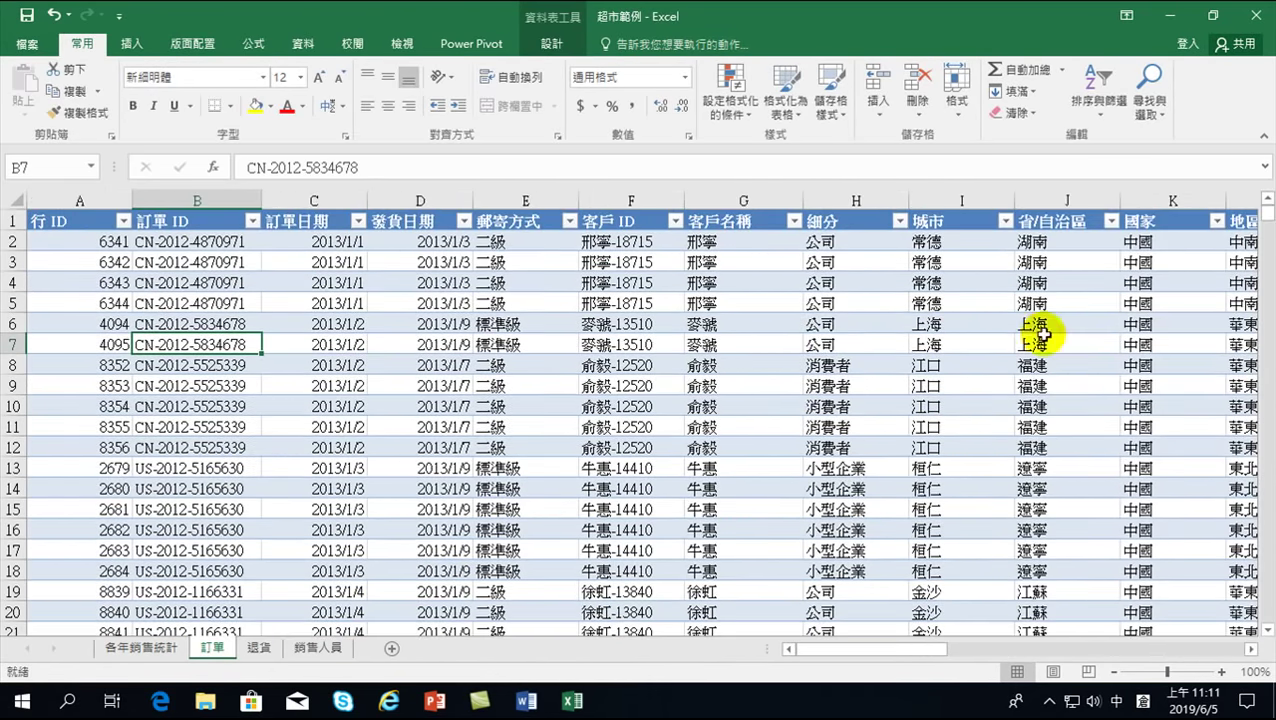
mouse_move(890, 649)
left_mouse_down()
mouse_move(1035, 650)
mouse_move(1010, 650)
left_mouse_up()
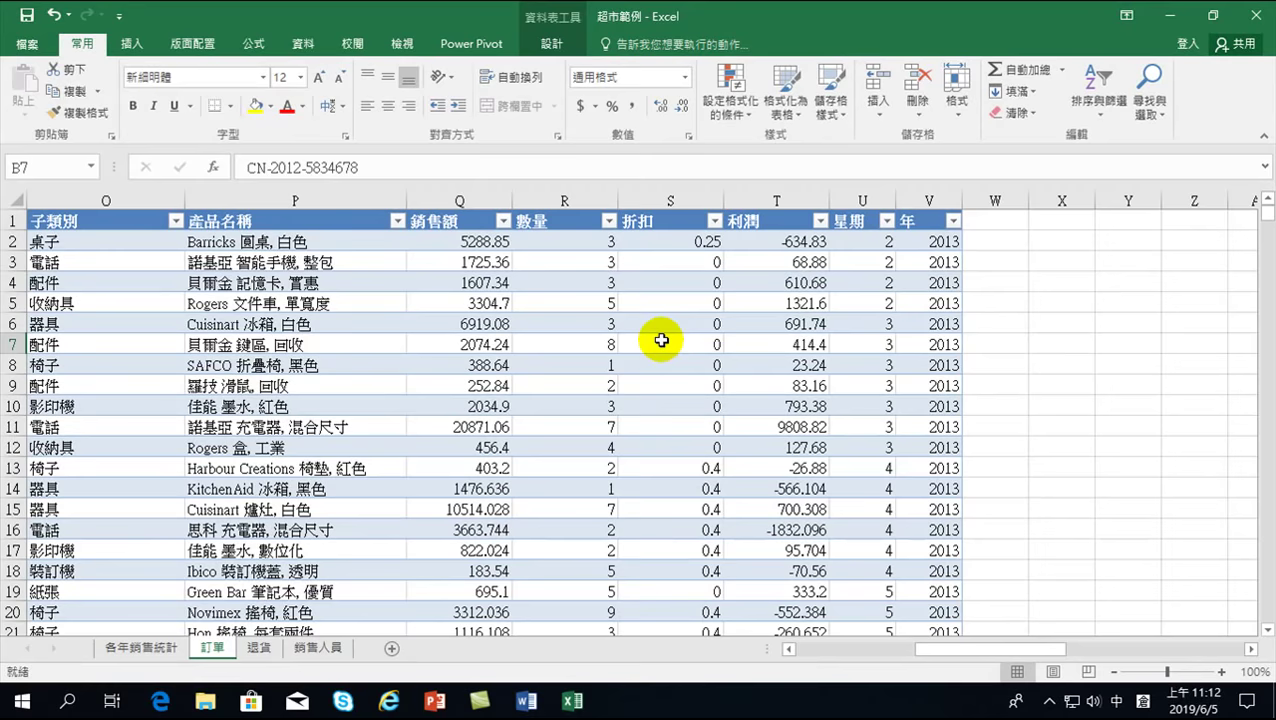
left_click_drag(981, 649, 828, 655)
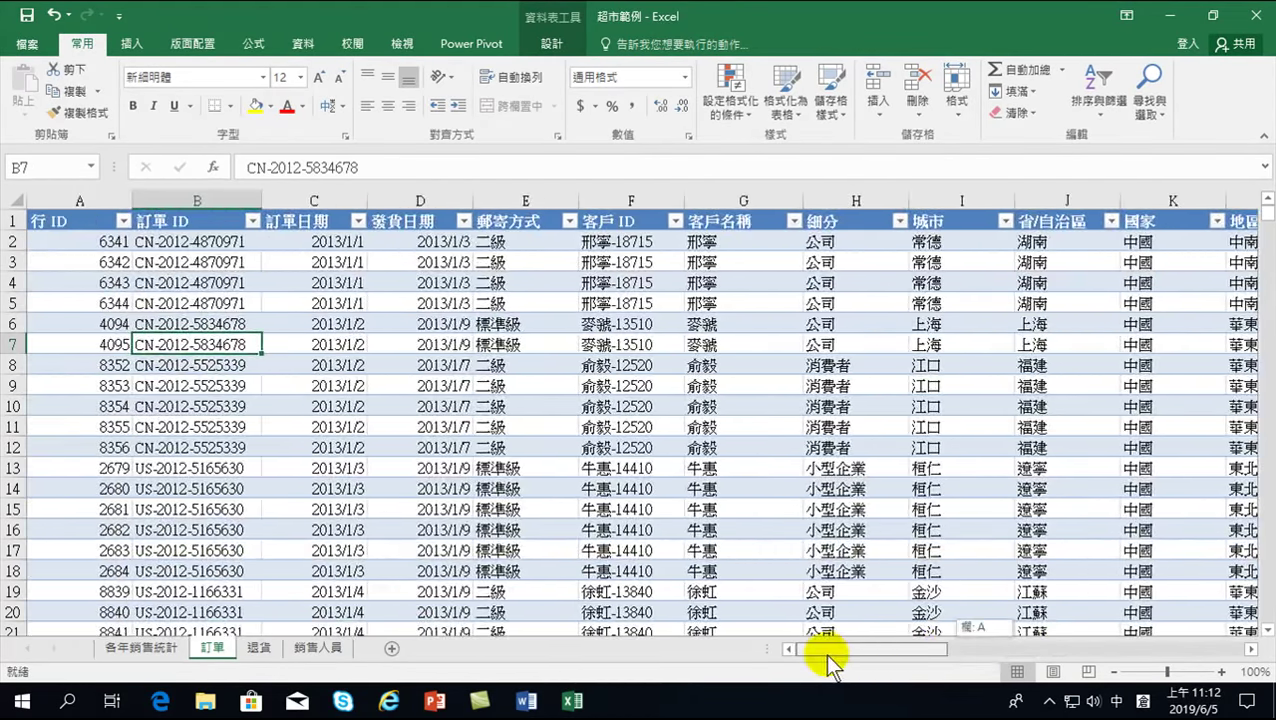
left_click(409, 300)
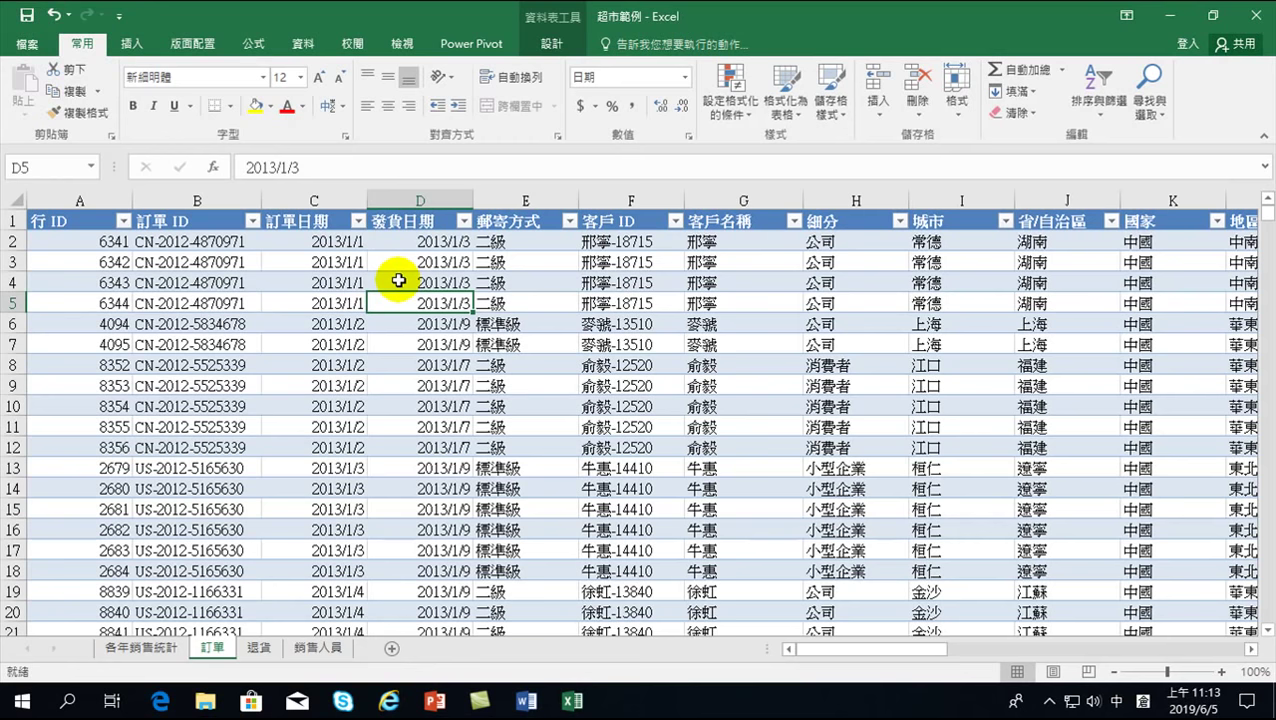
Step: Insert a pivot table from the 訂單 table onto a new worksheet, keeping the default range
left_click(128, 46)
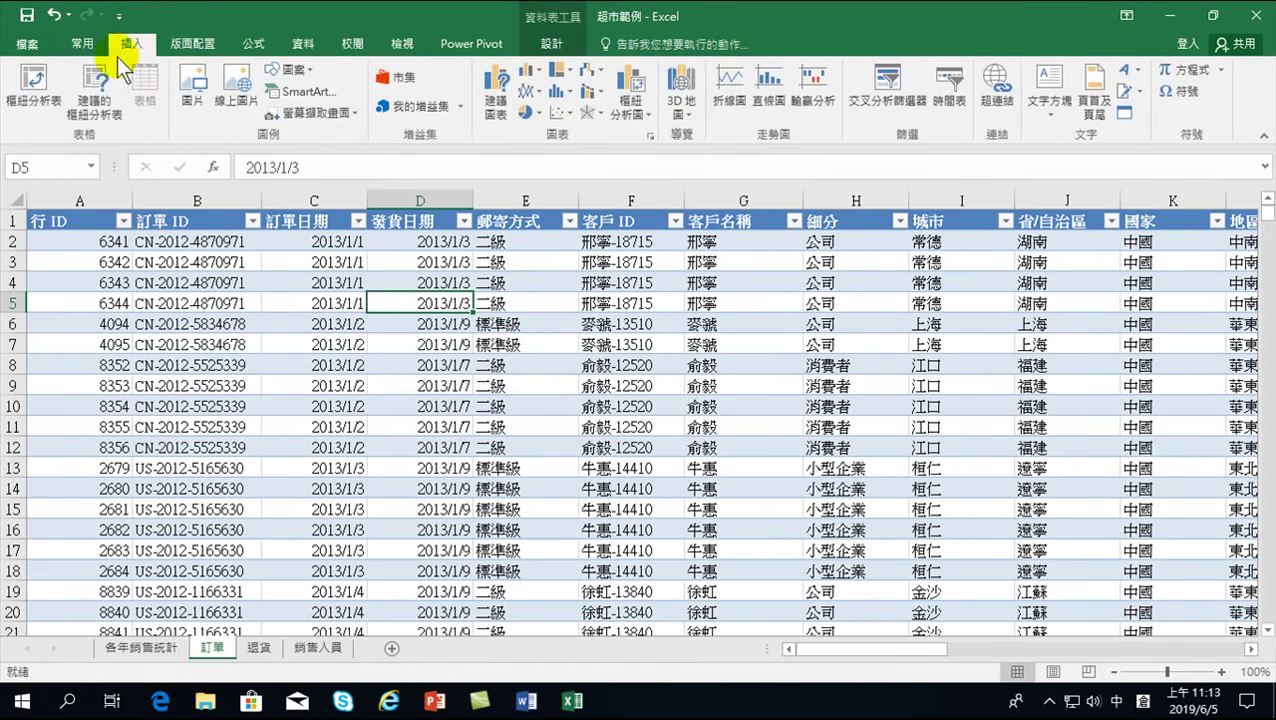
left_click(34, 86)
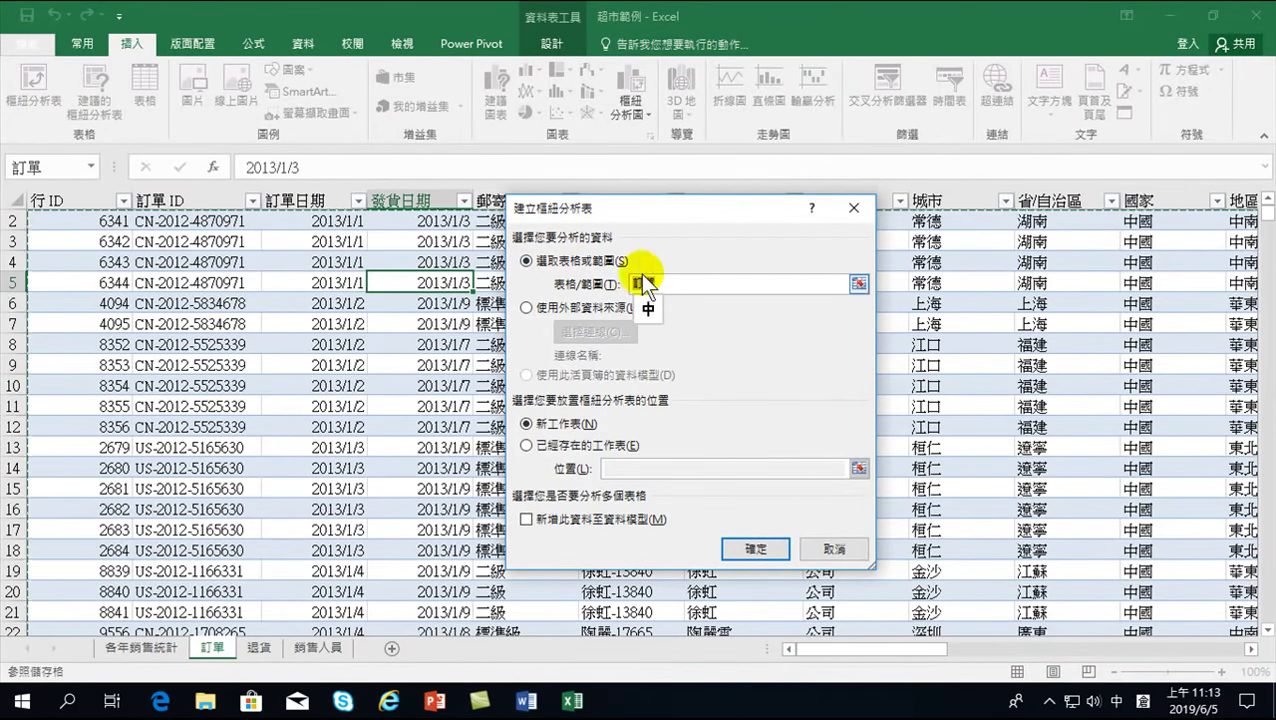
left_click(750, 548)
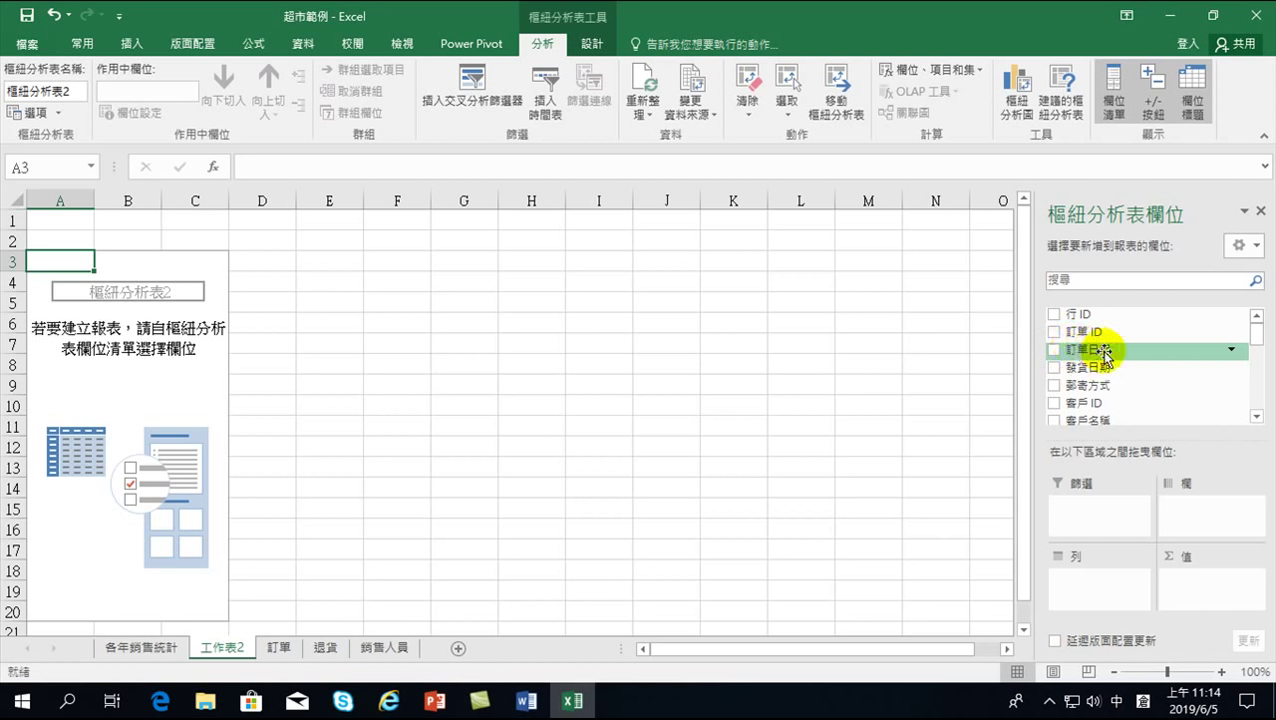
Step: Put 訂單日期 in the pivot rows and summed 銷售額 in the values
left_click(1051, 350)
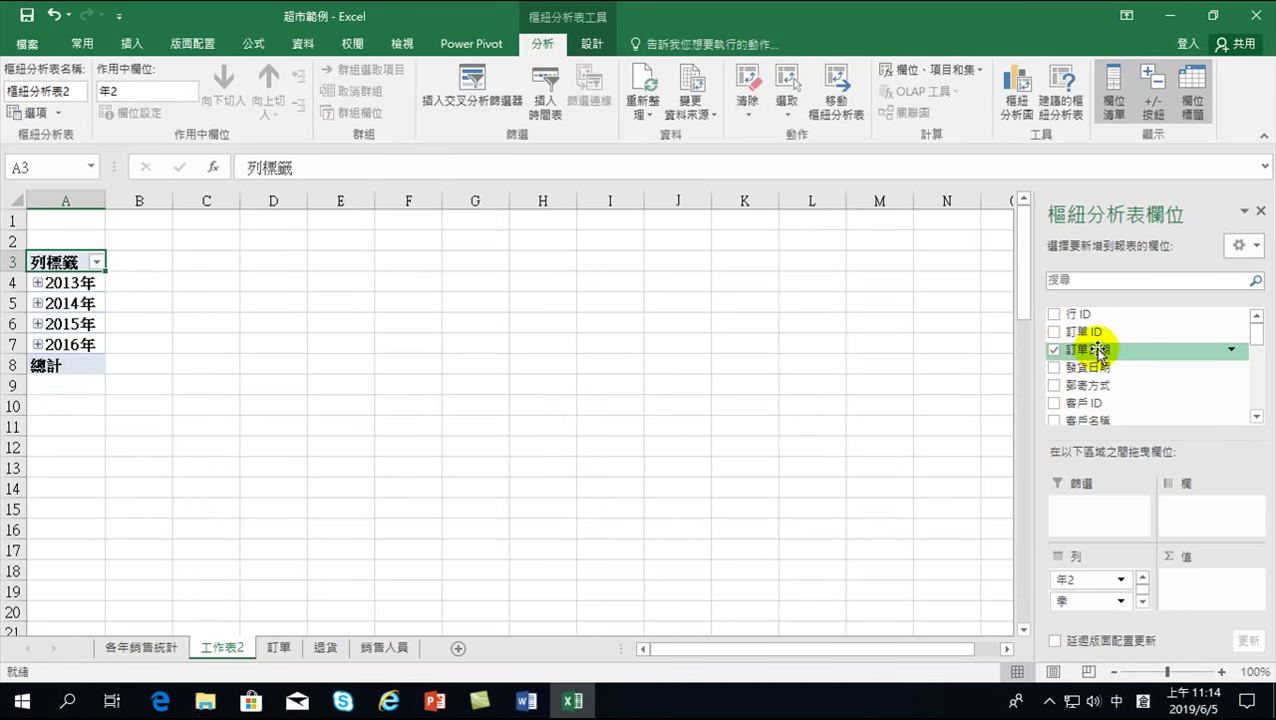
scroll(1111, 370, "down", 2)
scroll(1111, 379, "down", 2)
scroll(1111, 395, "down", 2)
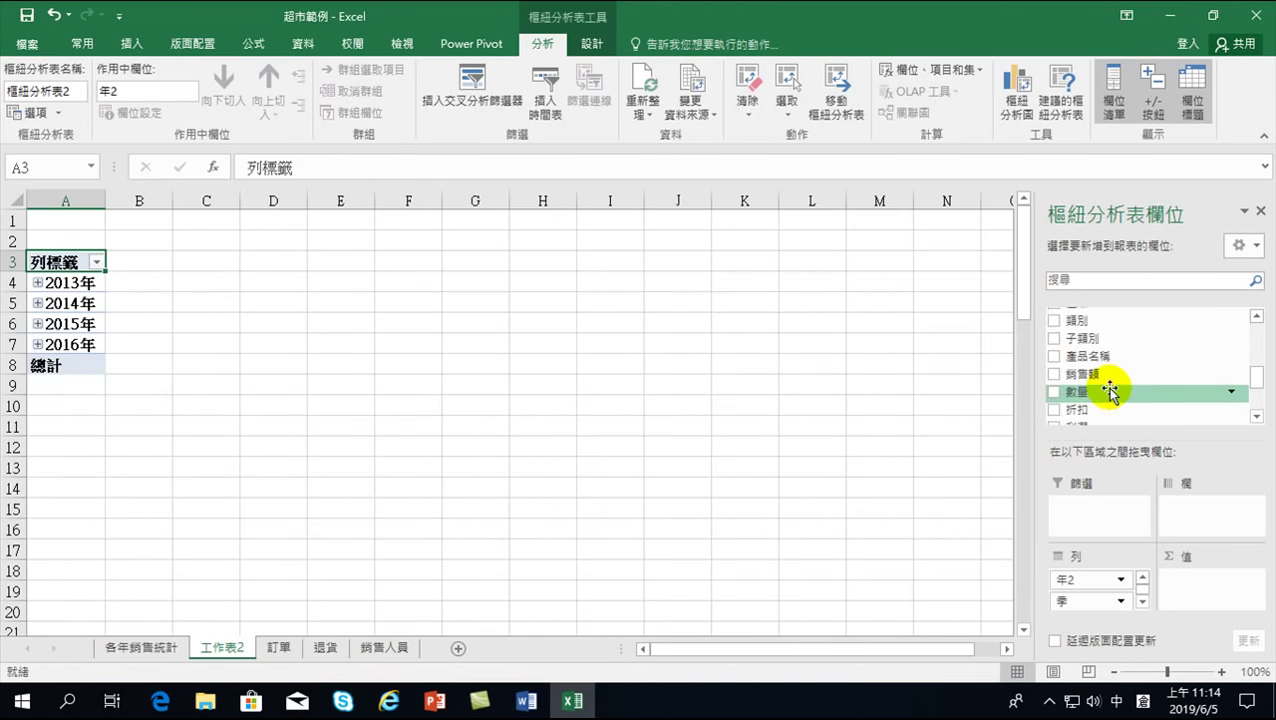
left_click(1055, 376)
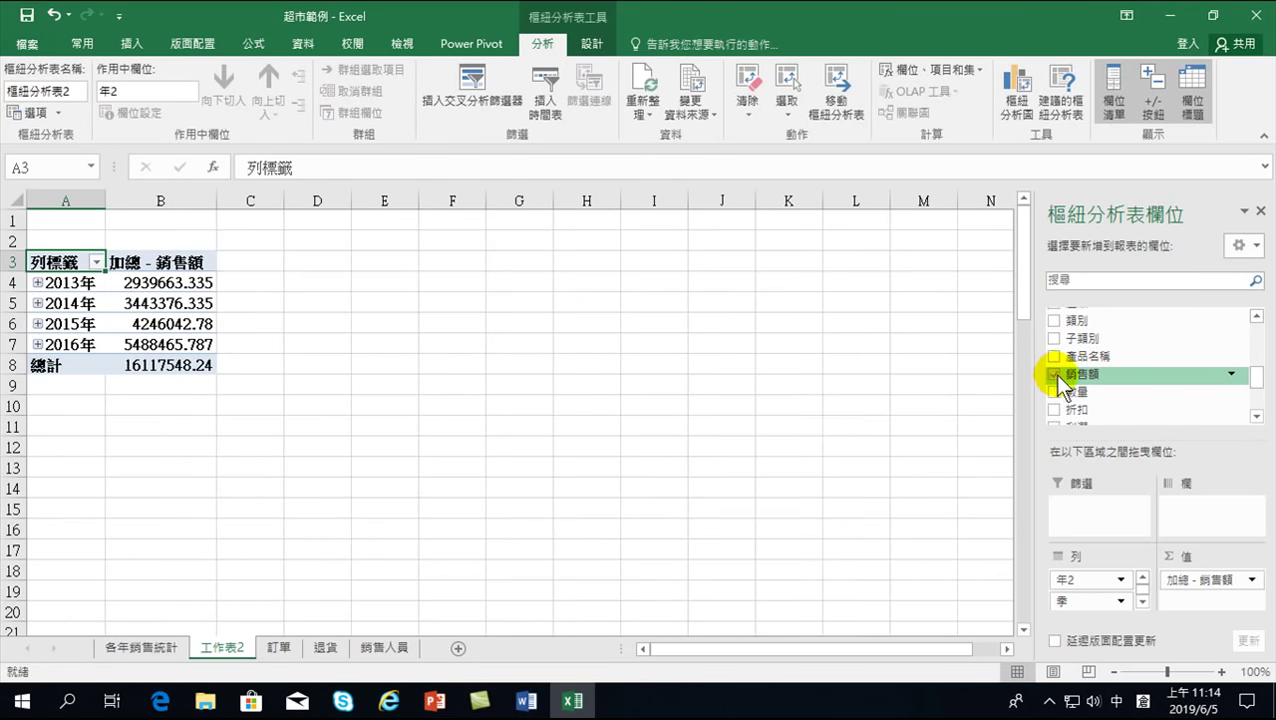
scroll(1085, 372, "up", 3)
scroll(1111, 362, "up", 3)
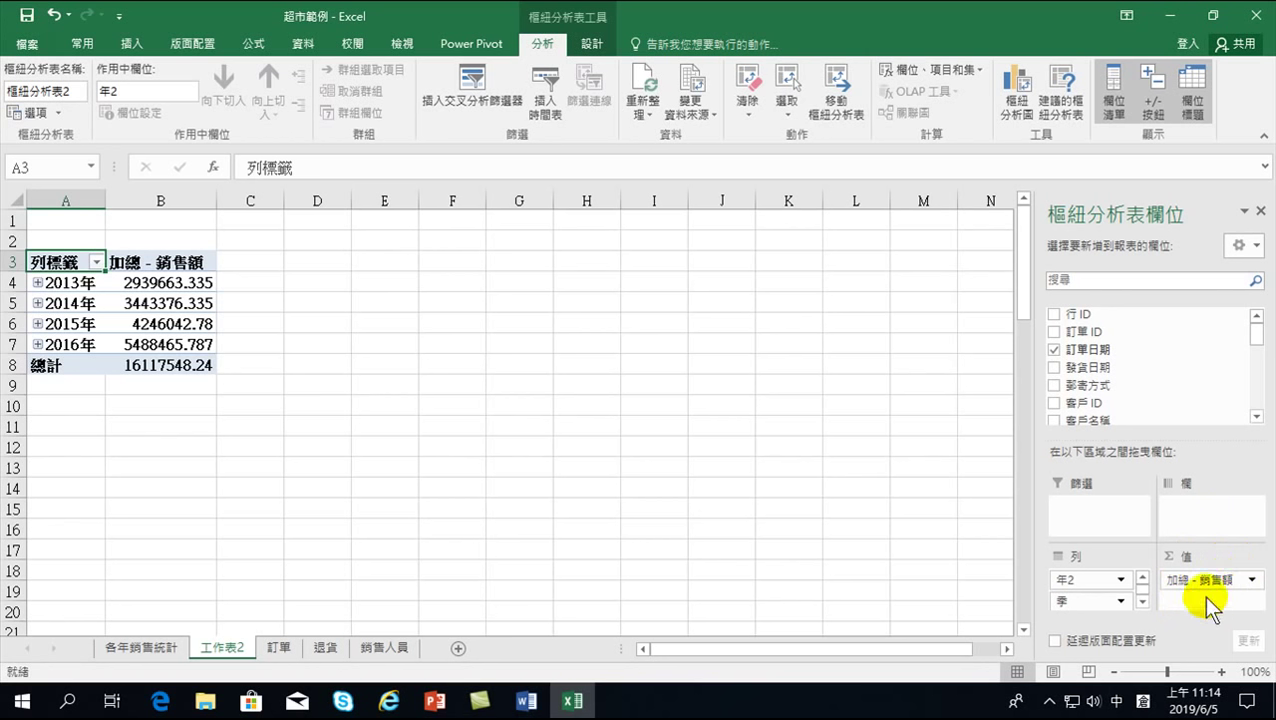
Step: Add summed 利潤 as a second value column and select the value cells B4:C8
scroll(1120, 405, "down", 1)
scroll(1120, 405, "down", 2)
scroll(1090, 365, "down", 1)
scroll(1090, 365, "down", 1)
scroll(1090, 385, "down", 1)
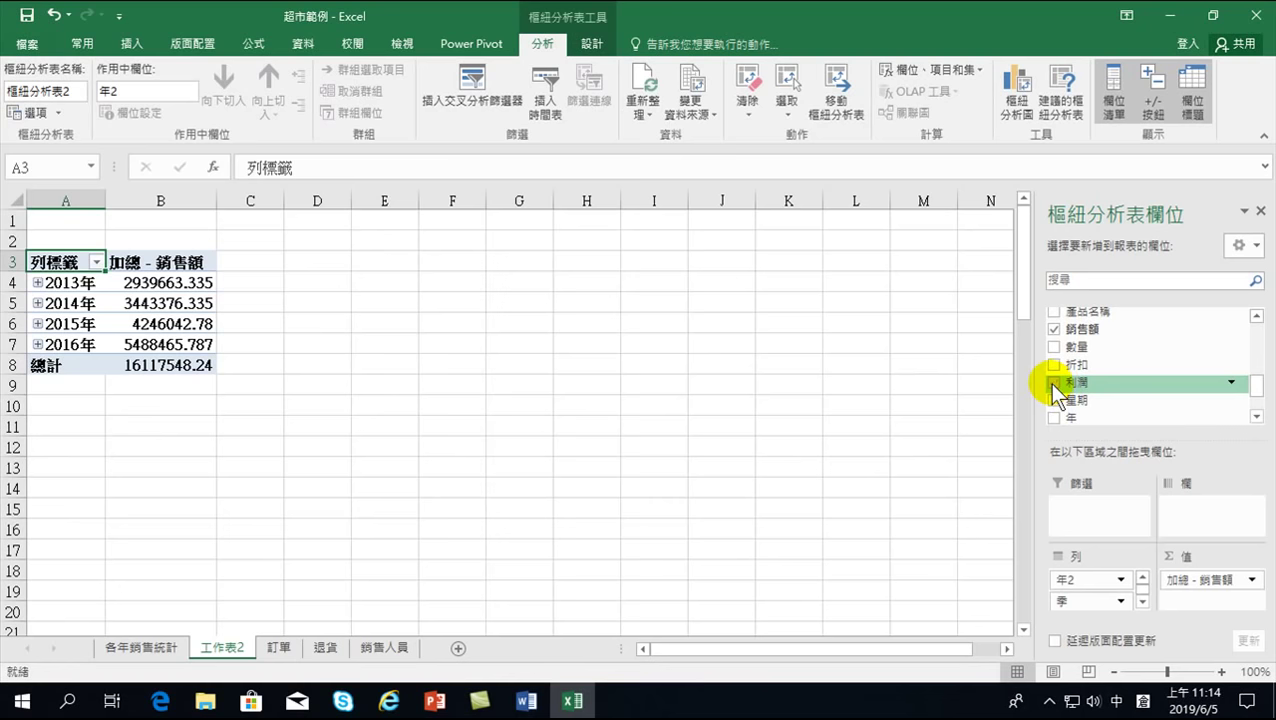
left_click(1054, 384)
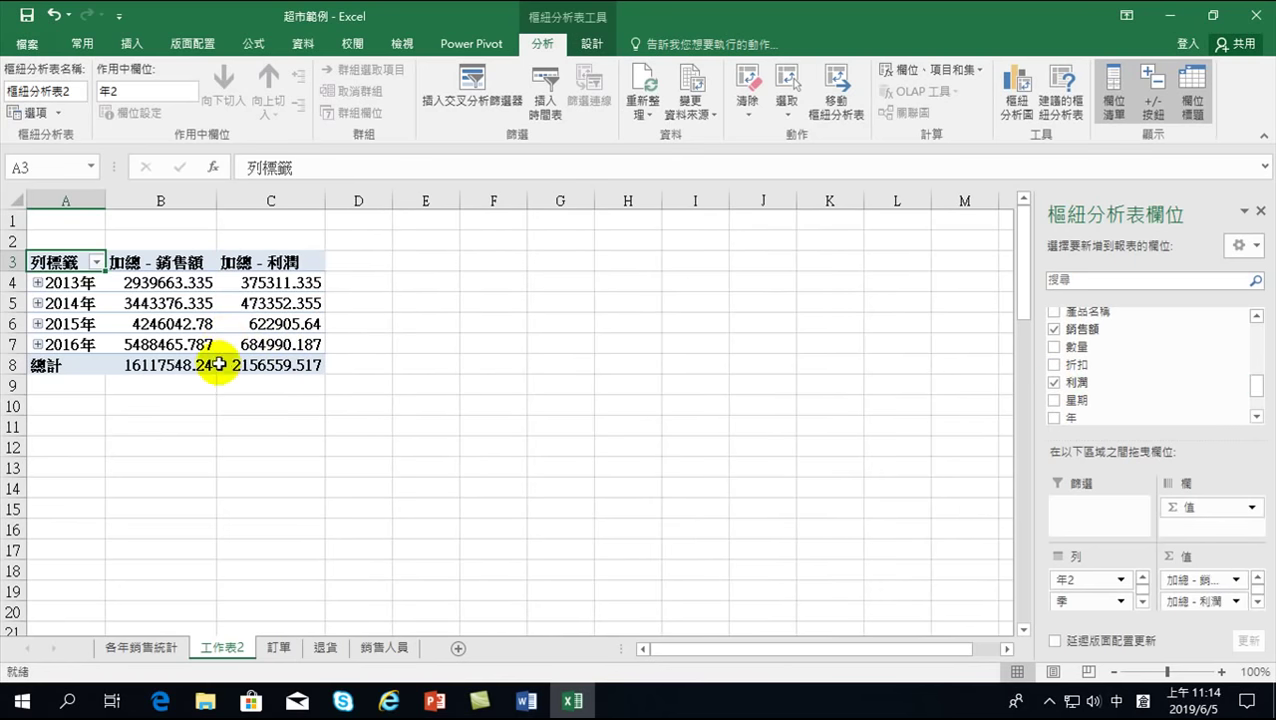
mouse_move(133, 281)
left_mouse_down()
mouse_move(185, 365)
mouse_move(285, 366)
left_mouse_up()
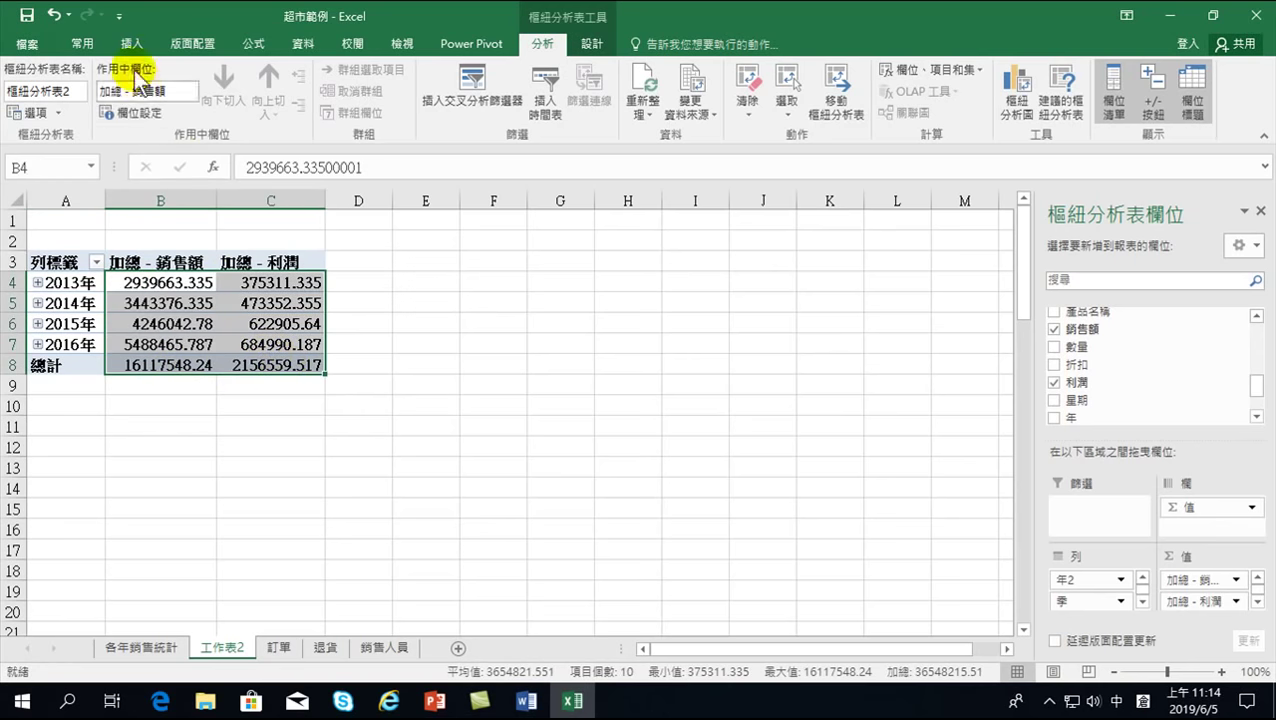
Step: Insert a Clustered Column pivot chart plotting 加總 - 銷售額 and 加總 - 利潤 from the pivot table
left_click(157, 281)
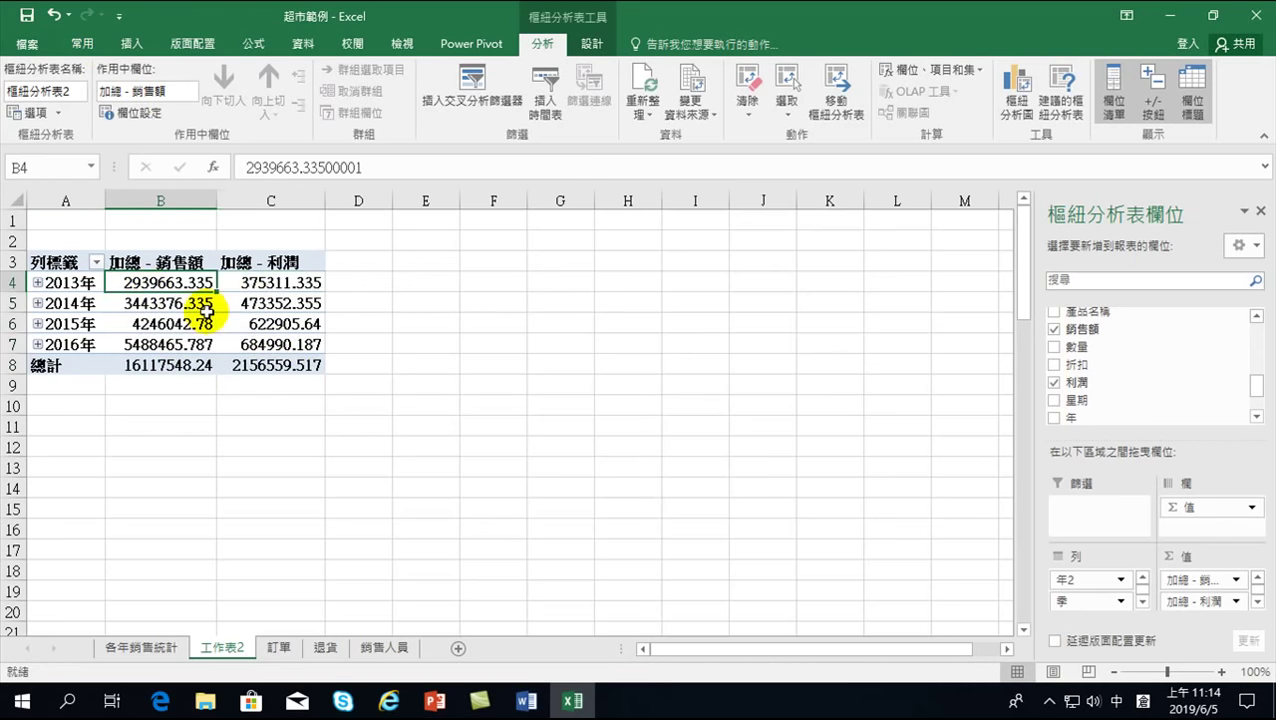
left_click(1016, 84)
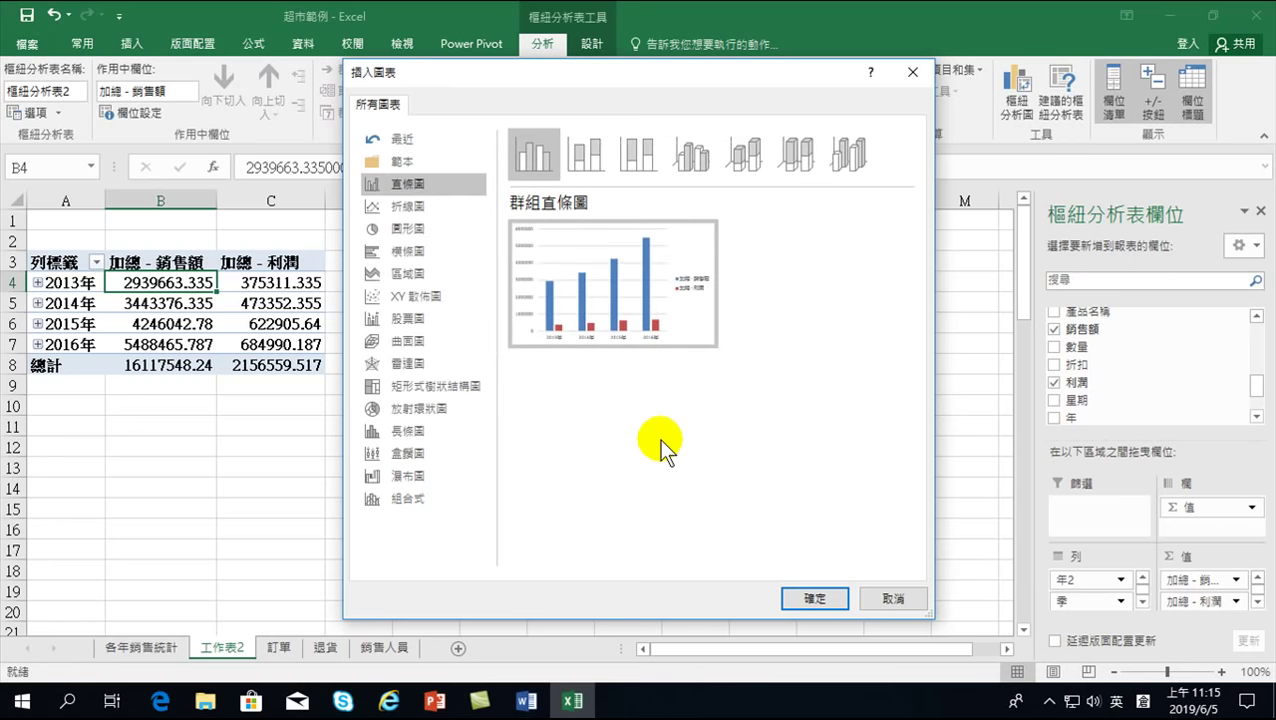
left_click(826, 598)
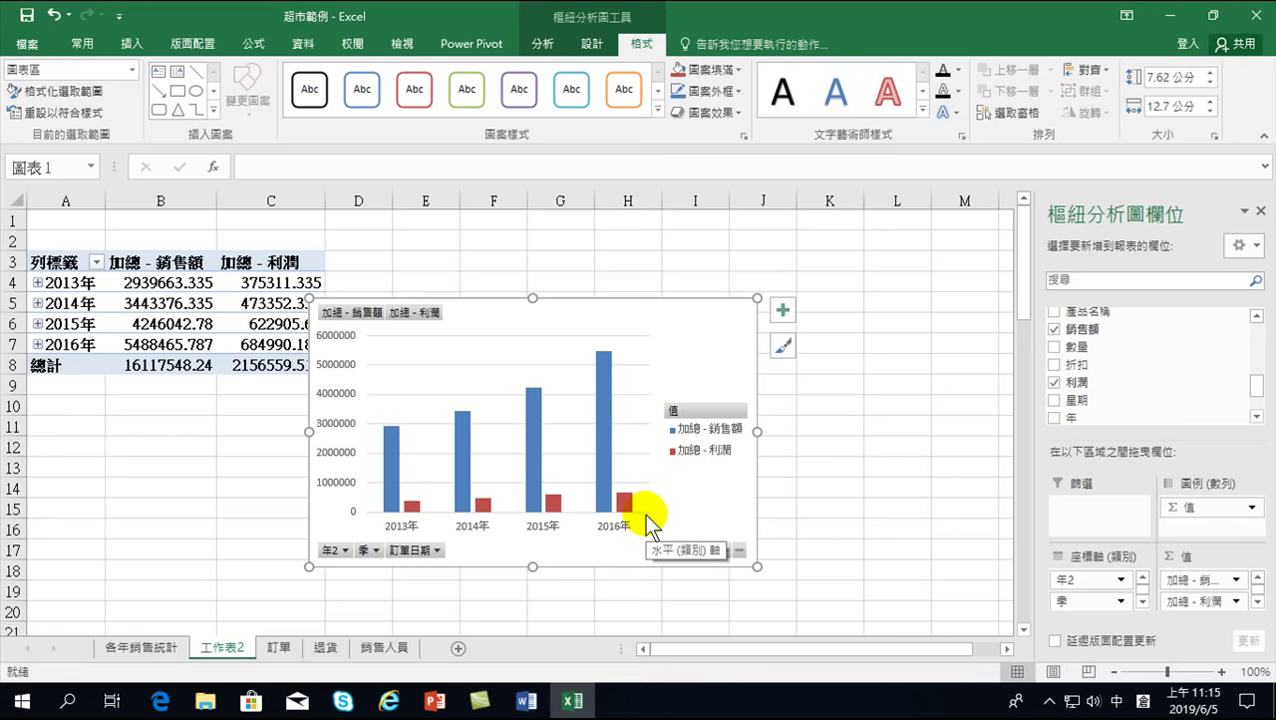
left_click_drag(487, 312, 541, 265)
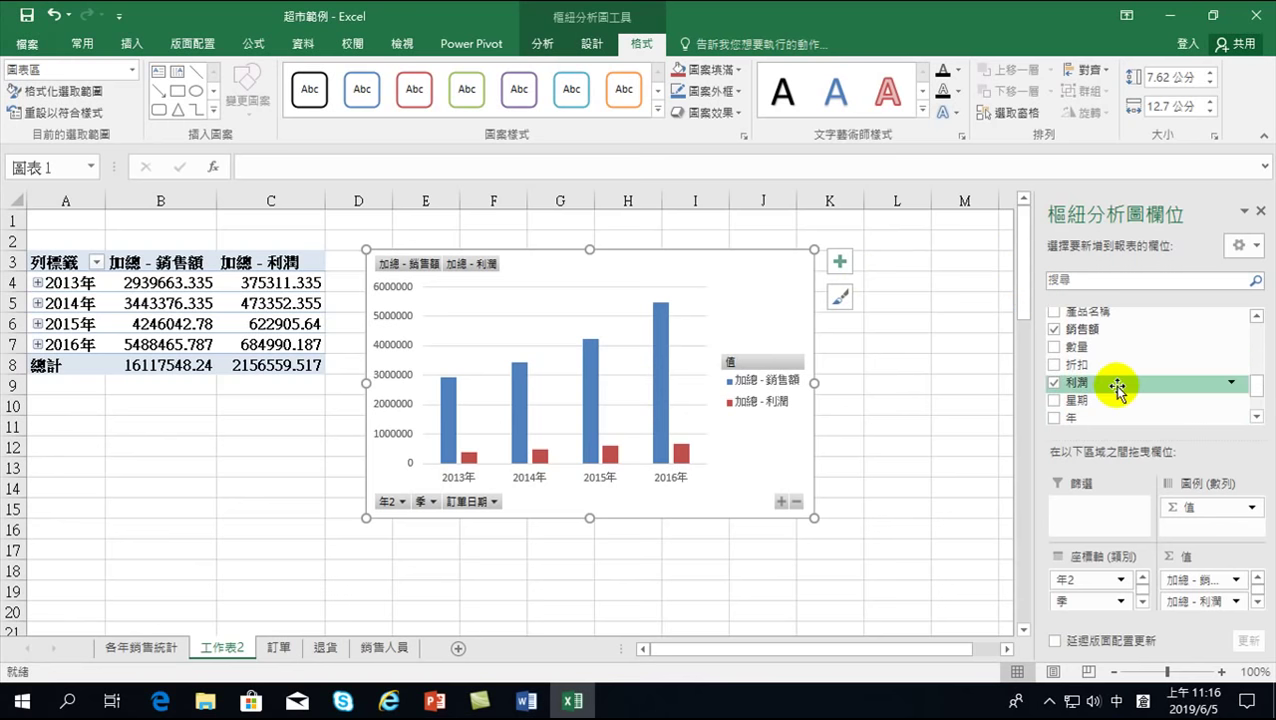
scroll(1117, 387, "up", 2)
scroll(1117, 387, "up", 2)
scroll(1090, 370, "up", 1)
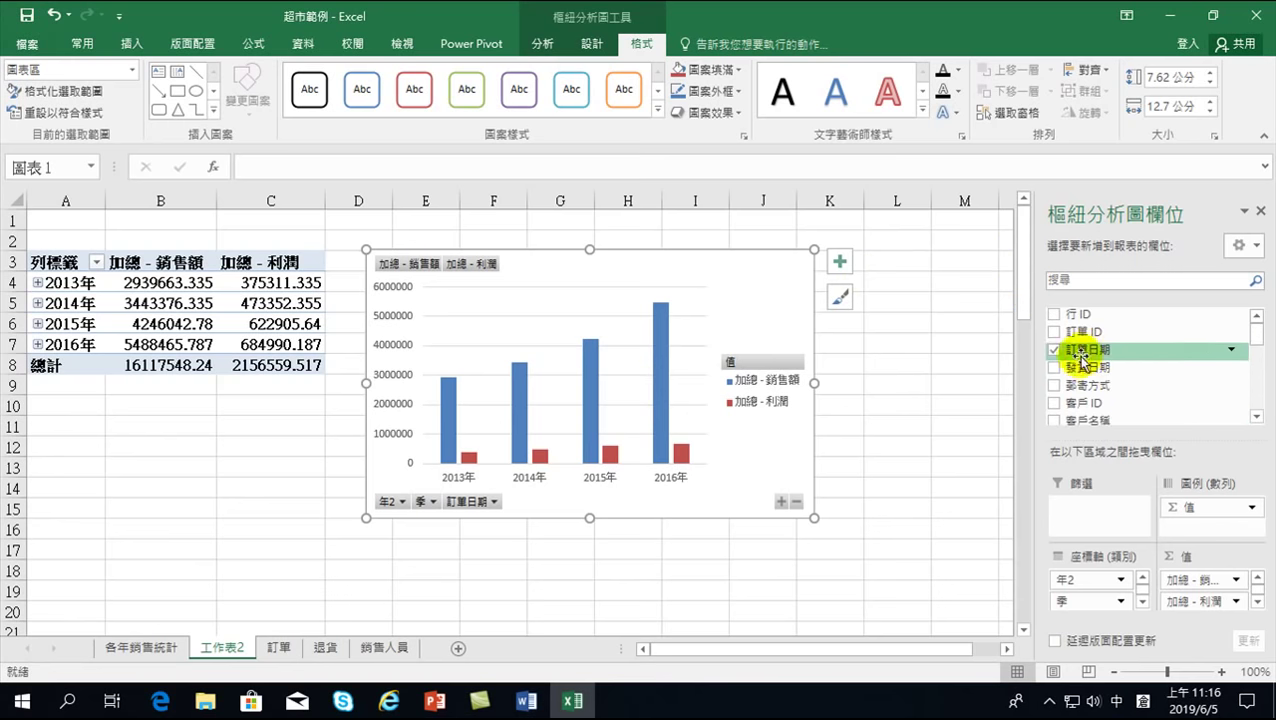
scroll(1095, 365, "down", 3)
scroll(1100, 395, "down", 2)
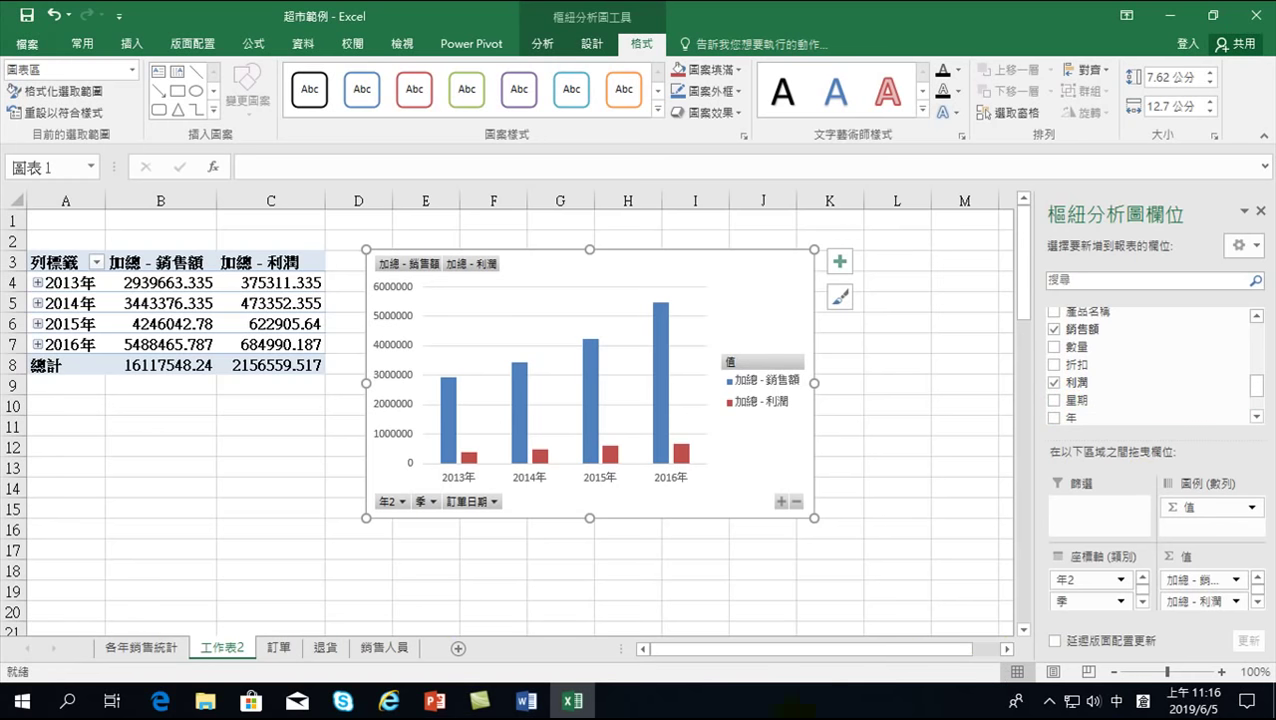
Step: Rename the 工作表2 sheet tab to 各年銷售利潤統1
double_click(228, 648)
type("利潤")
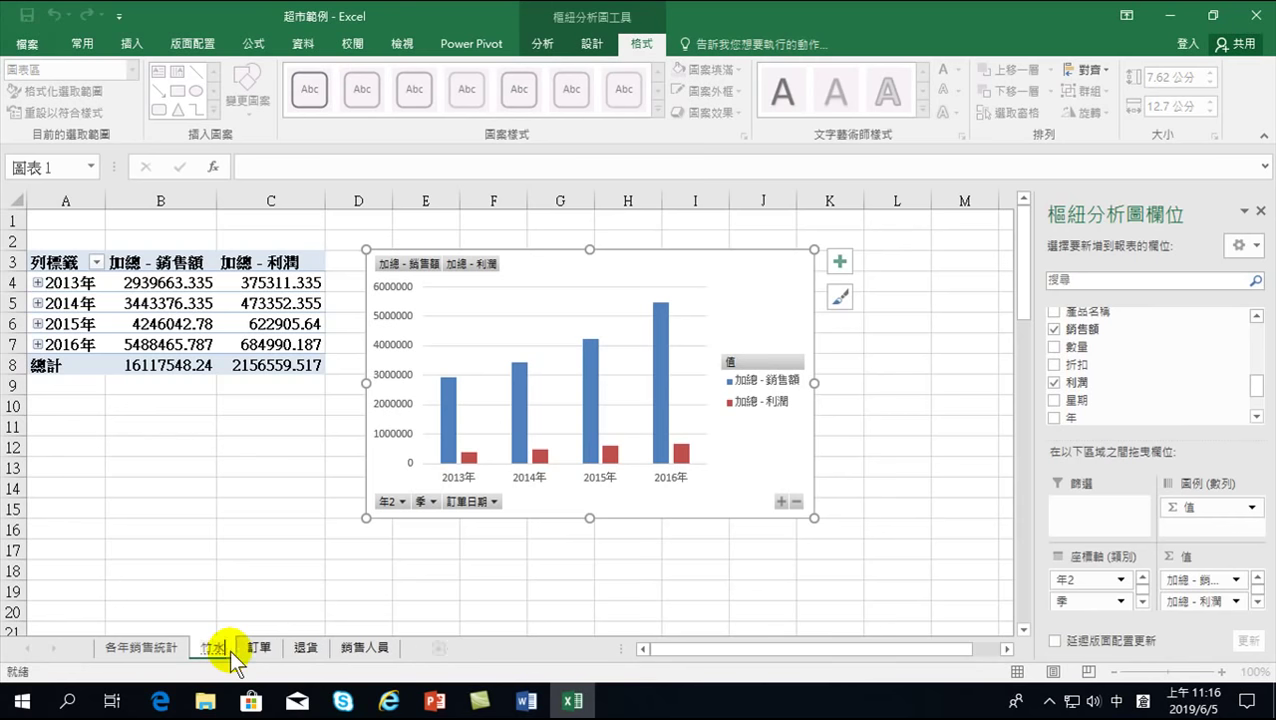
type("各人")
type("年銷售")
type("利潤")
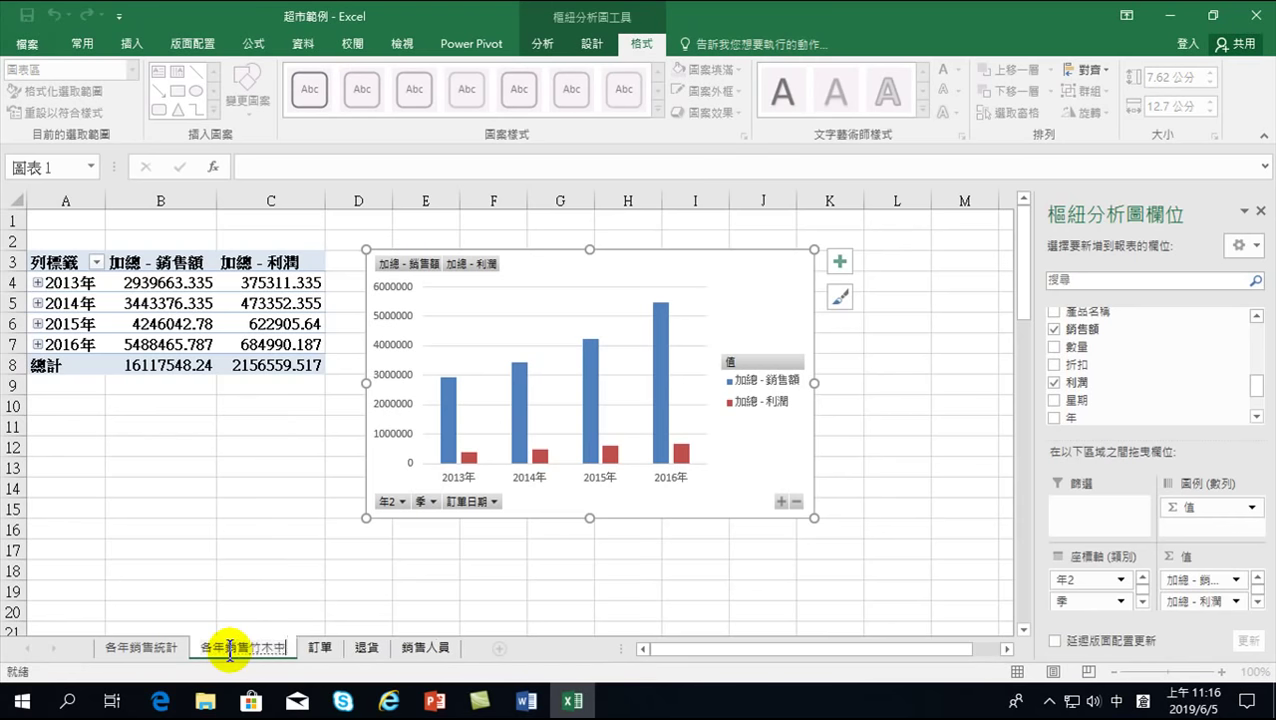
type("統")
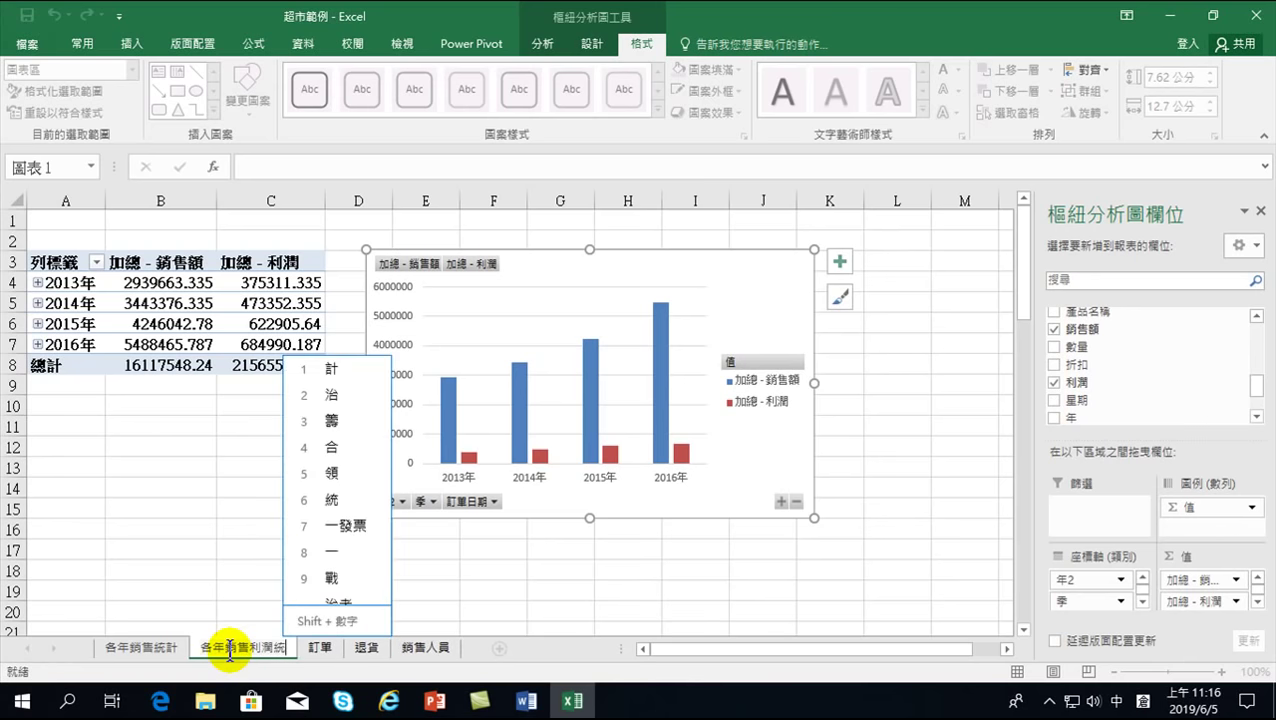
type("1")
key("Return")
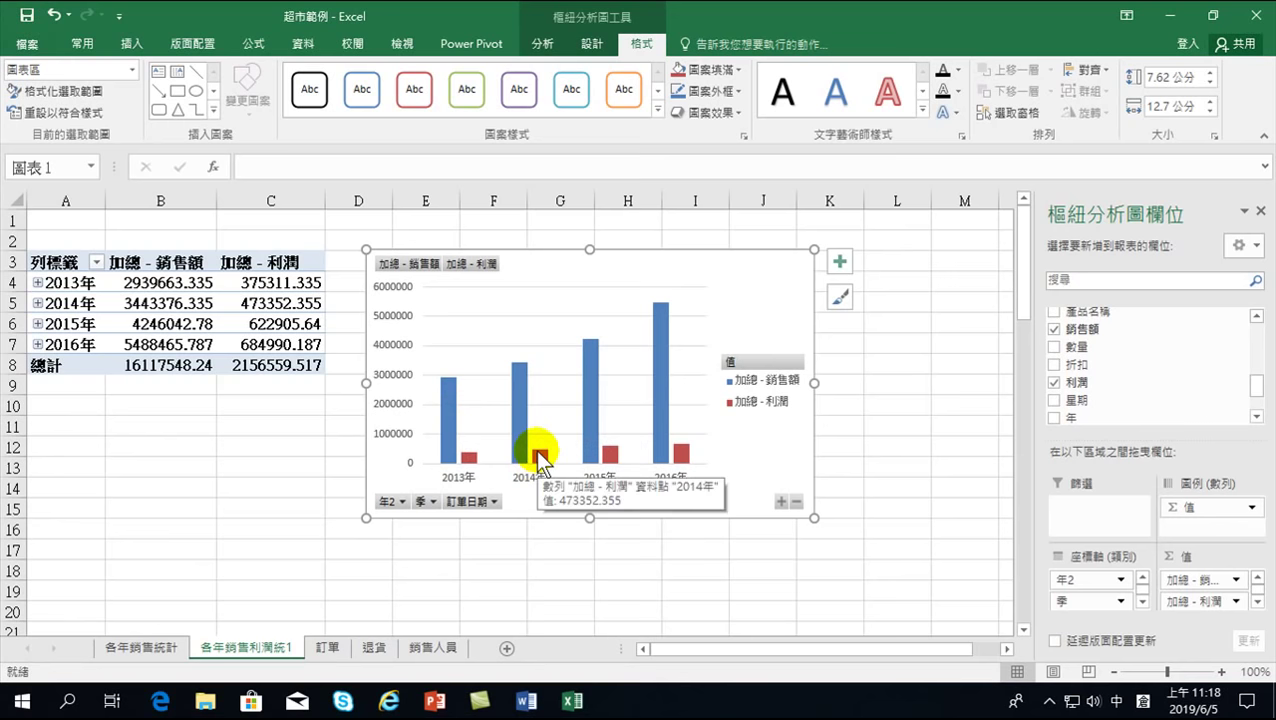
mouse_move(540, 457)
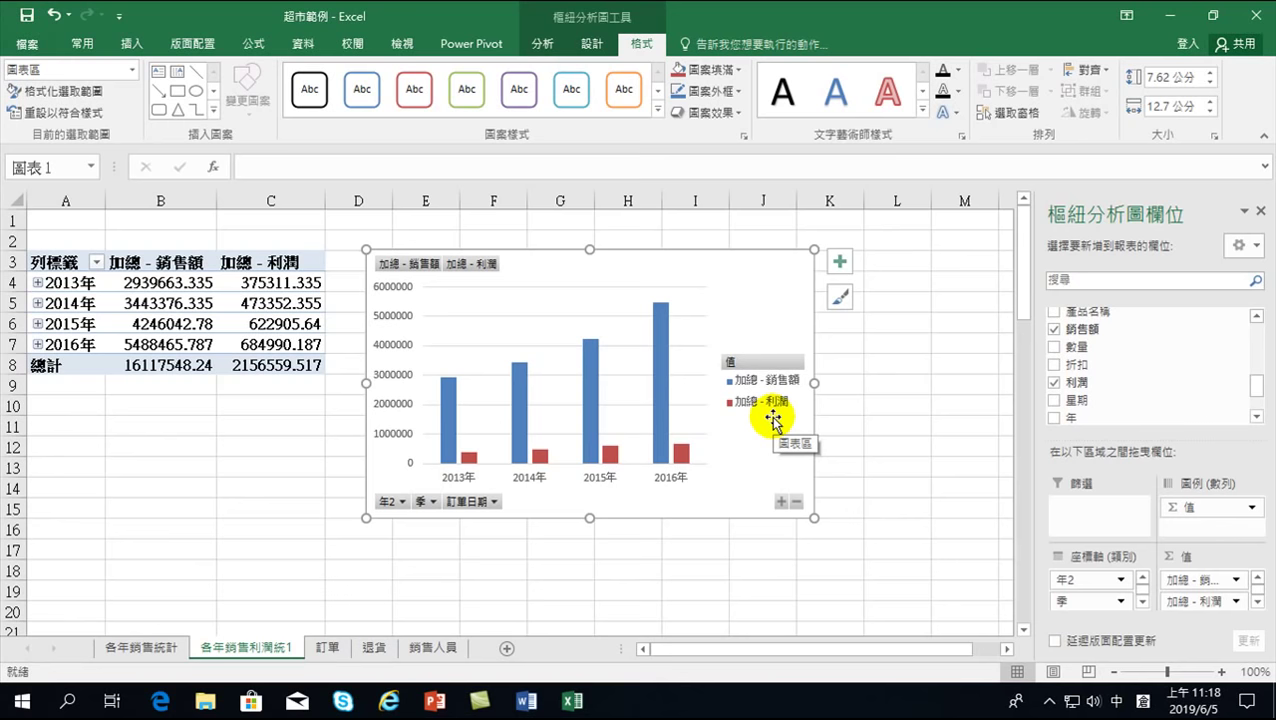
Step: Change the 加總 - 利潤 series to a line plotted on a secondary axis
right_click(540, 462)
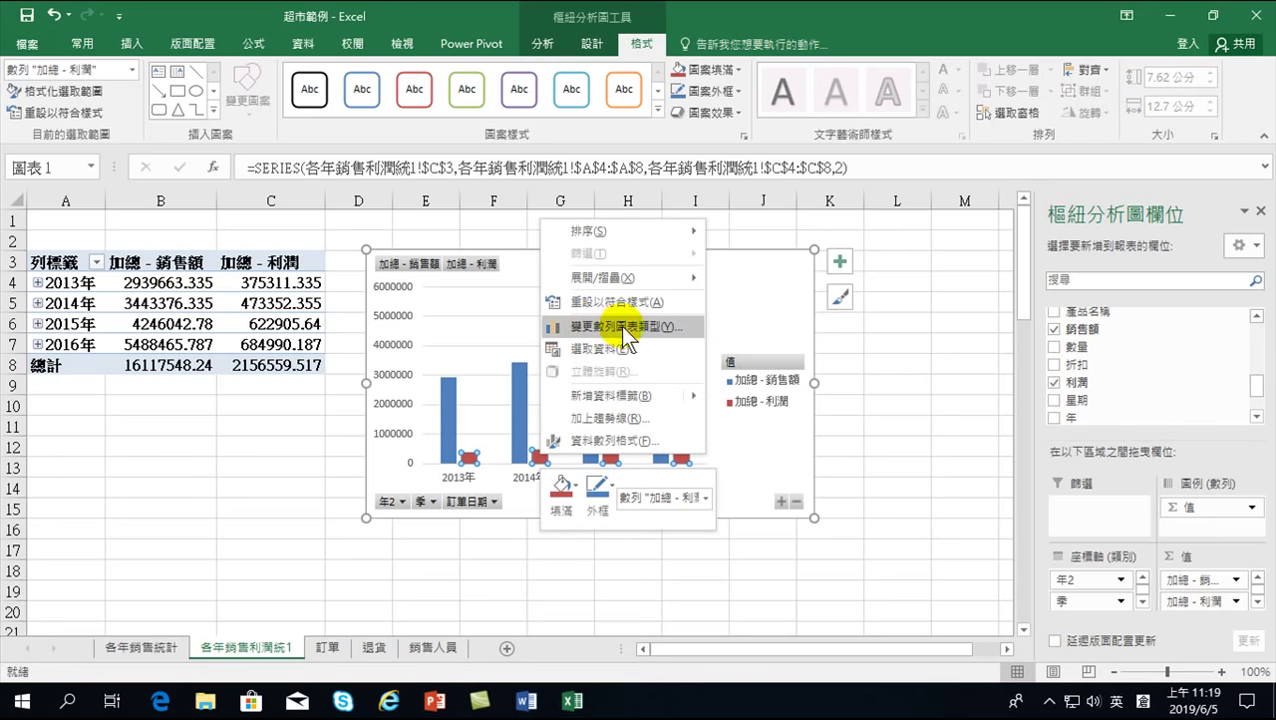
left_click(618, 326)
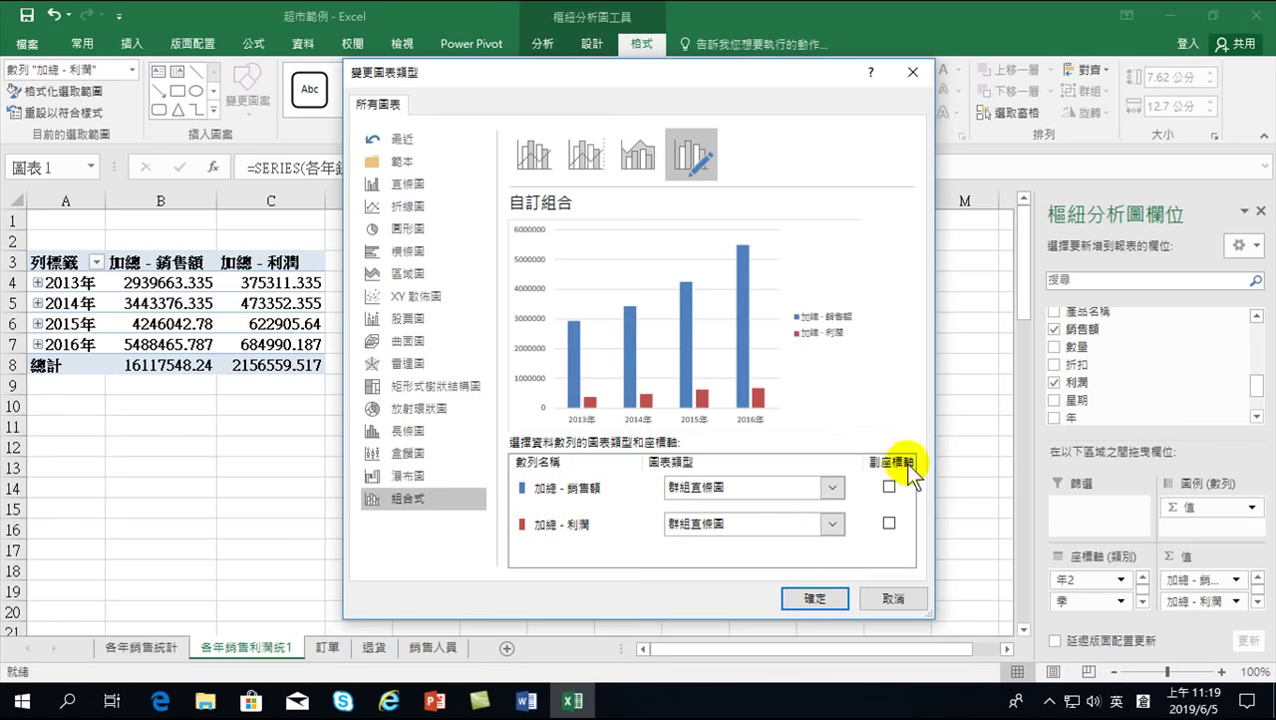
left_click(888, 522)
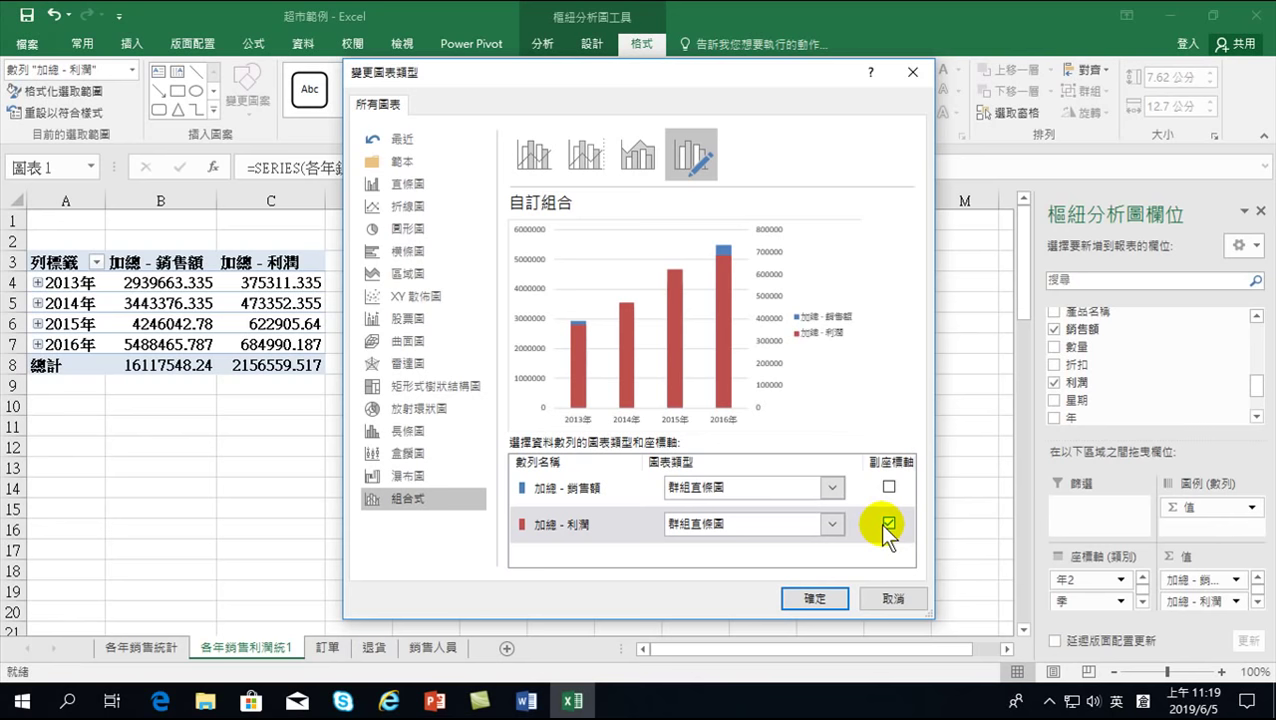
left_click(831, 523)
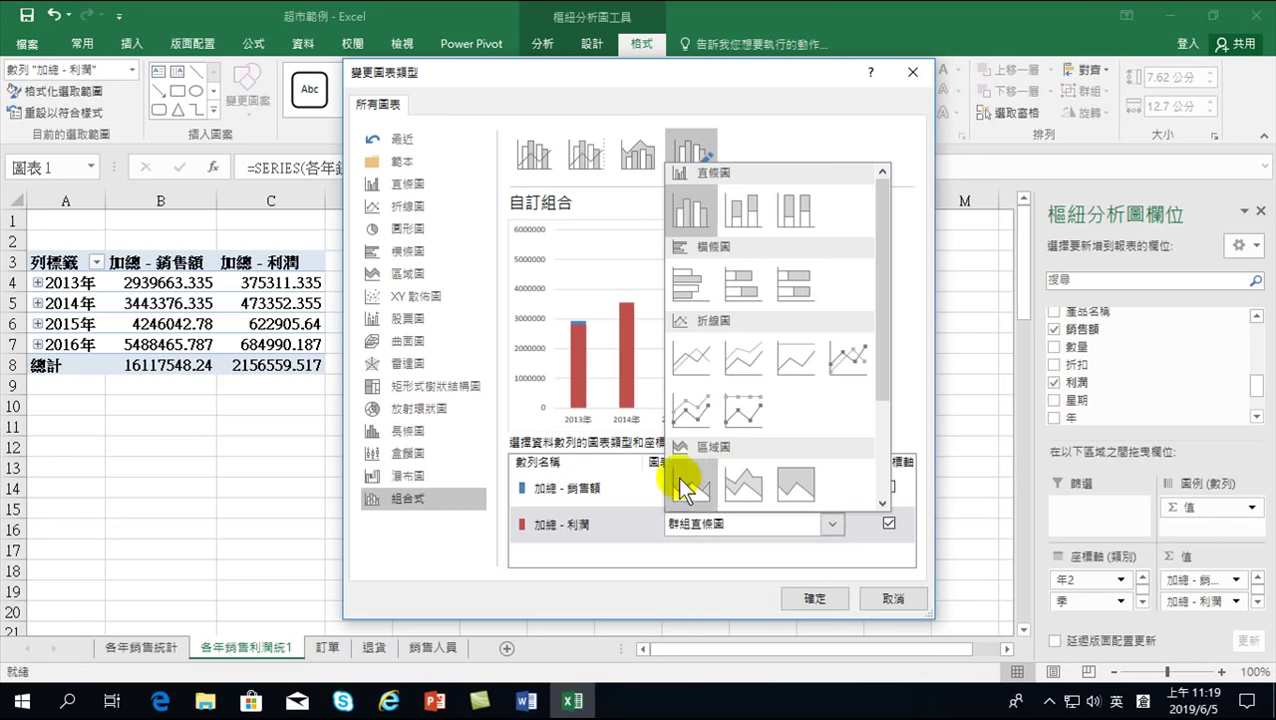
left_click(685, 356)
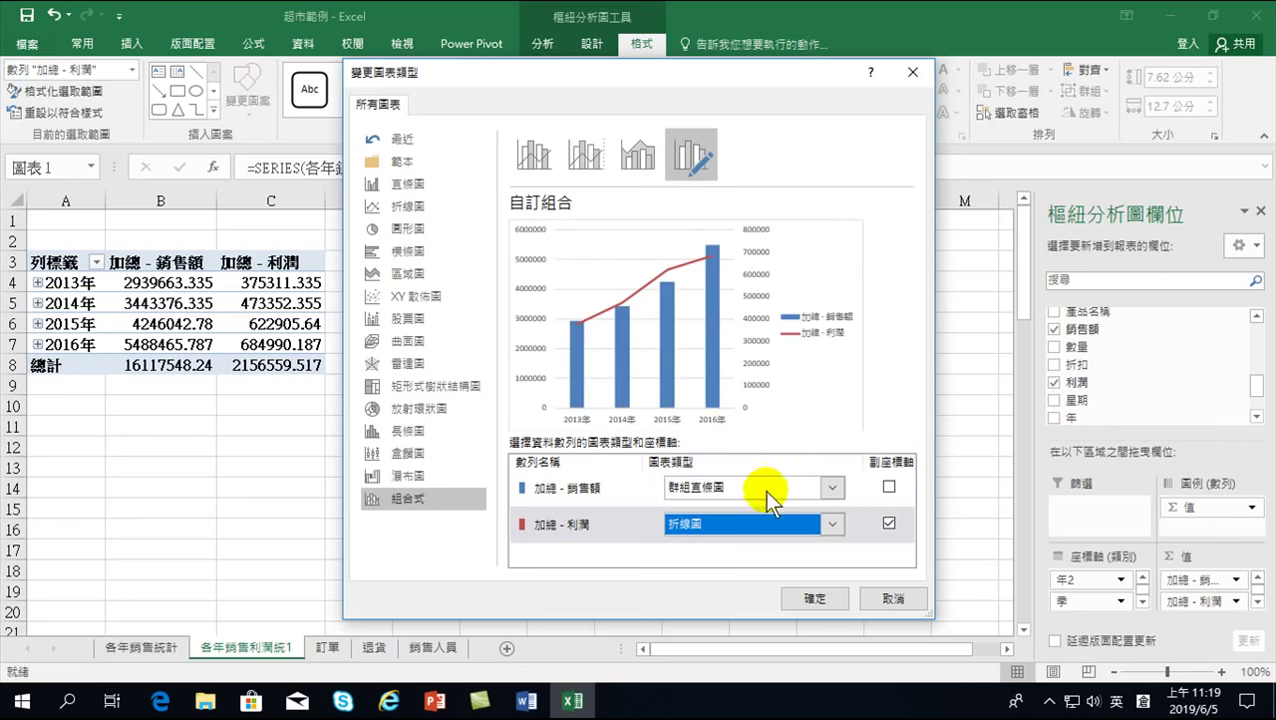
left_click(816, 598)
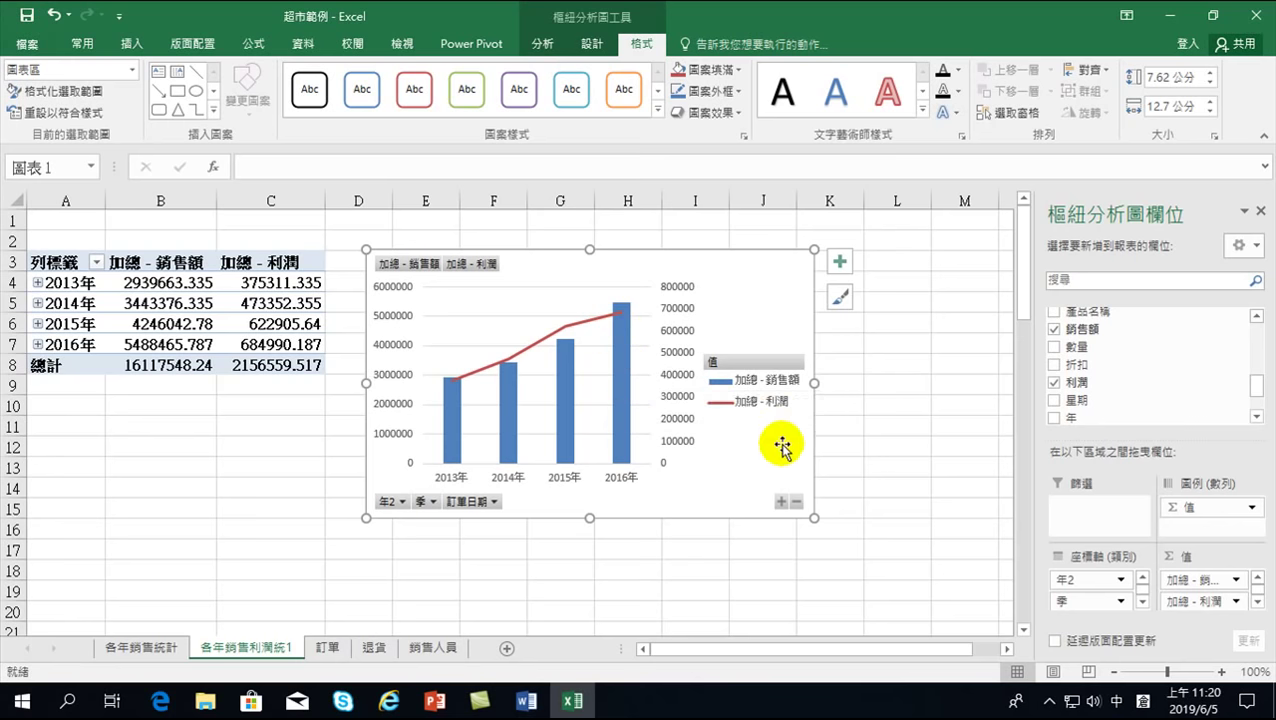
left_click(757, 360)
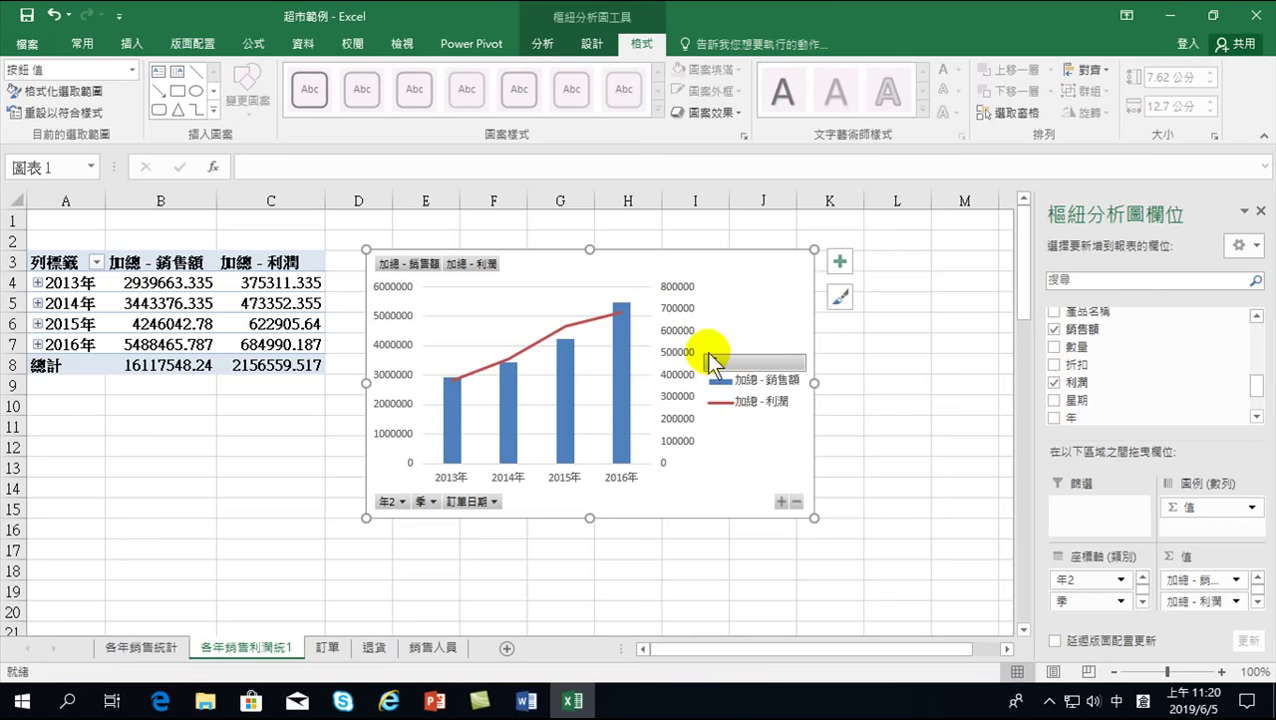
left_click(731, 500)
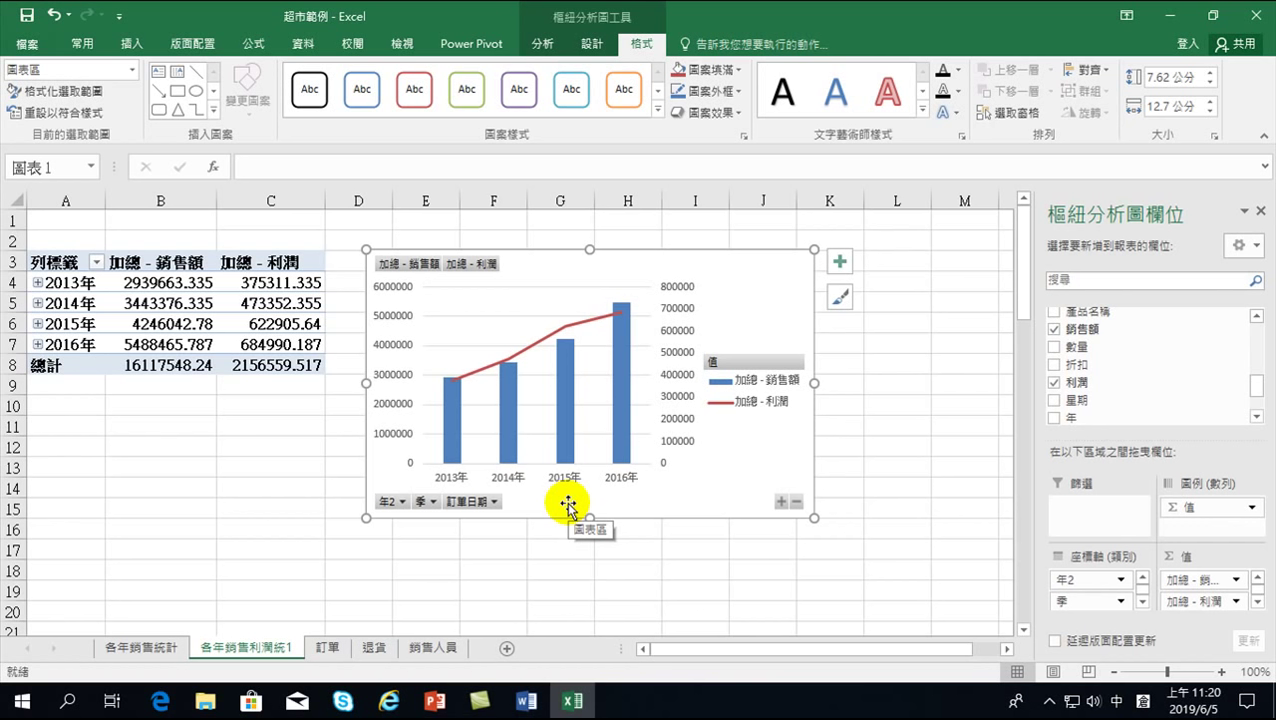
mouse_move(566, 326)
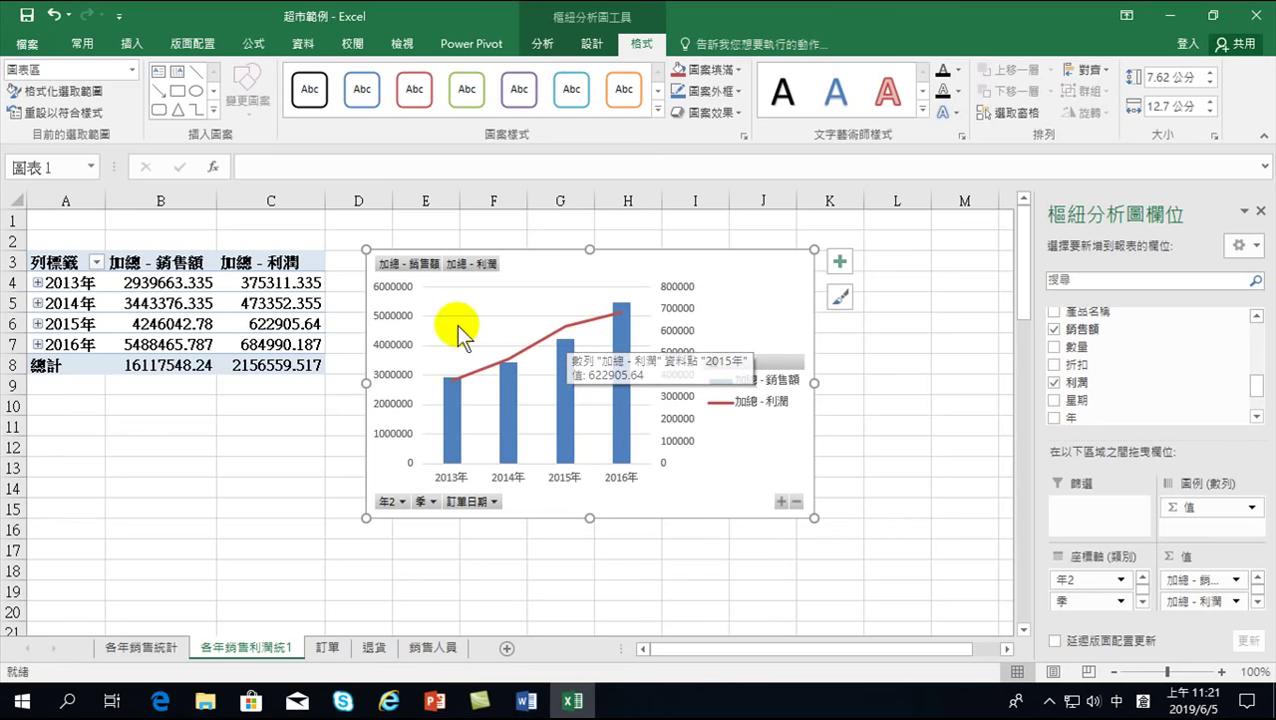
mouse_move(183, 284)
left_mouse_down()
mouse_move(193, 313)
mouse_move(290, 362)
left_mouse_up()
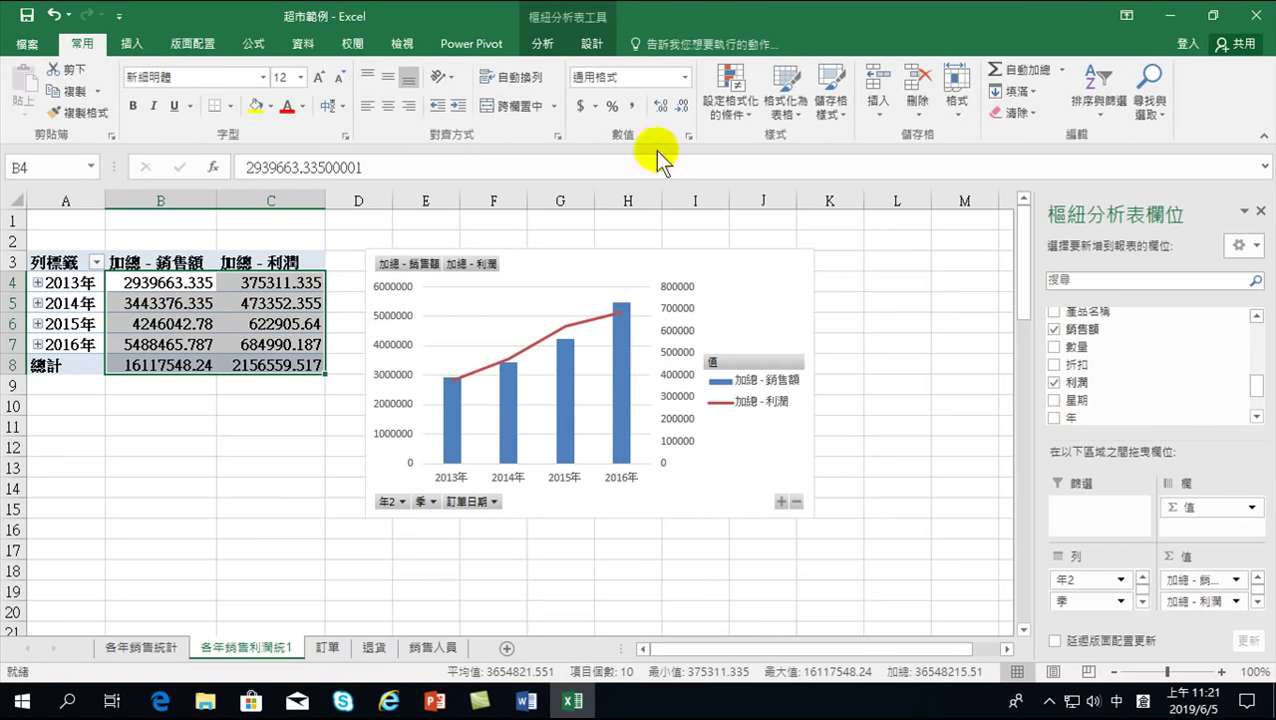
Step: Give the pivot sales and profit values accounting format with no decimals, e.g. 16,117,548
left_click(632, 105)
left_click(679, 104)
left_click(679, 104)
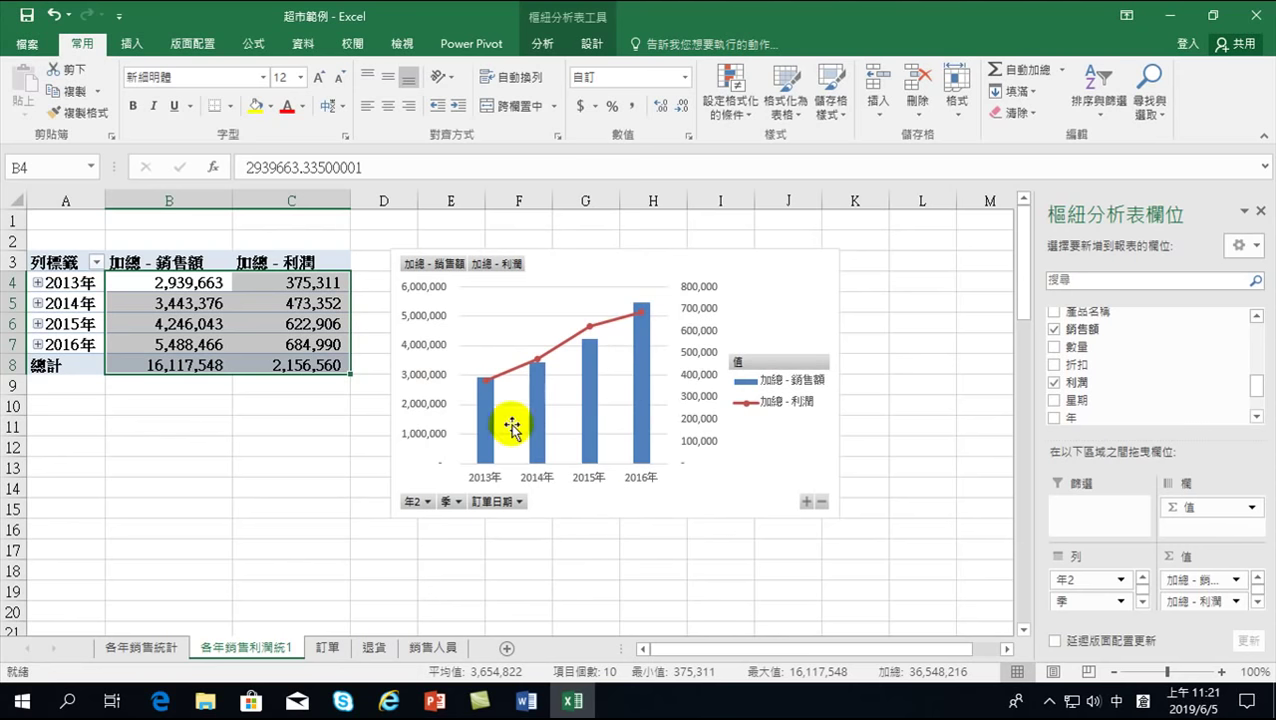
left_click(775, 300)
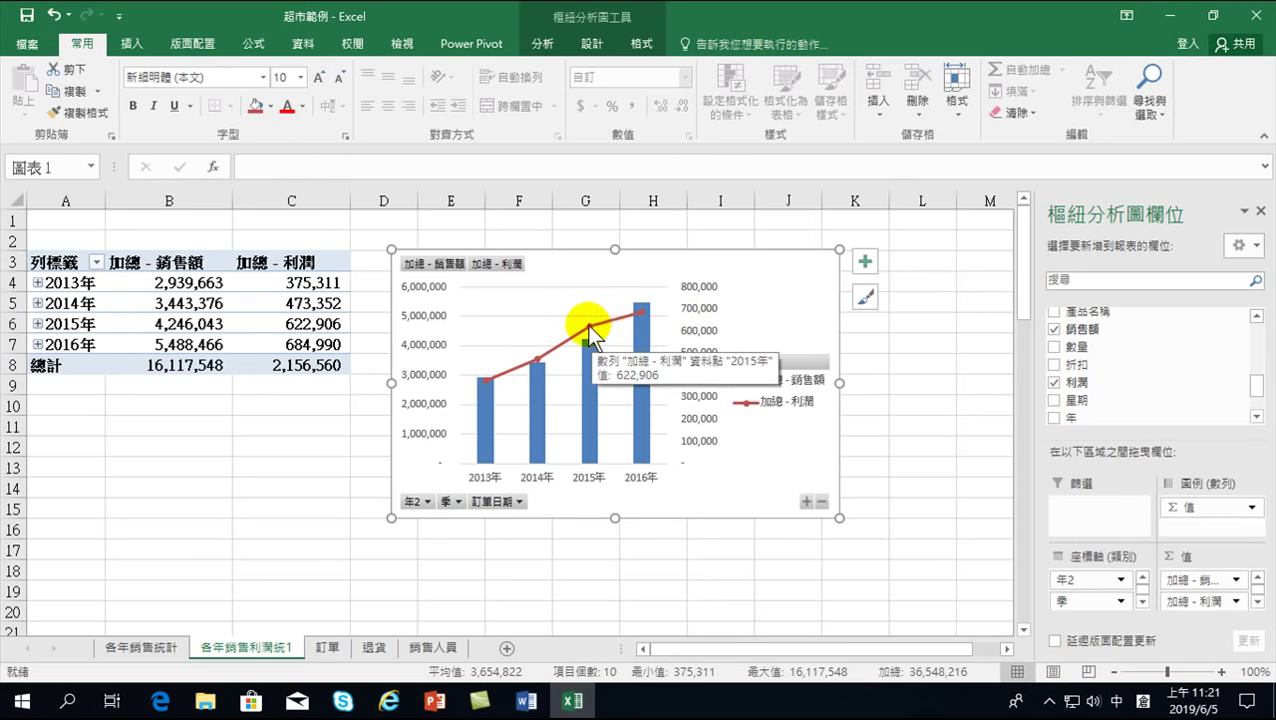
right_click(588, 327)
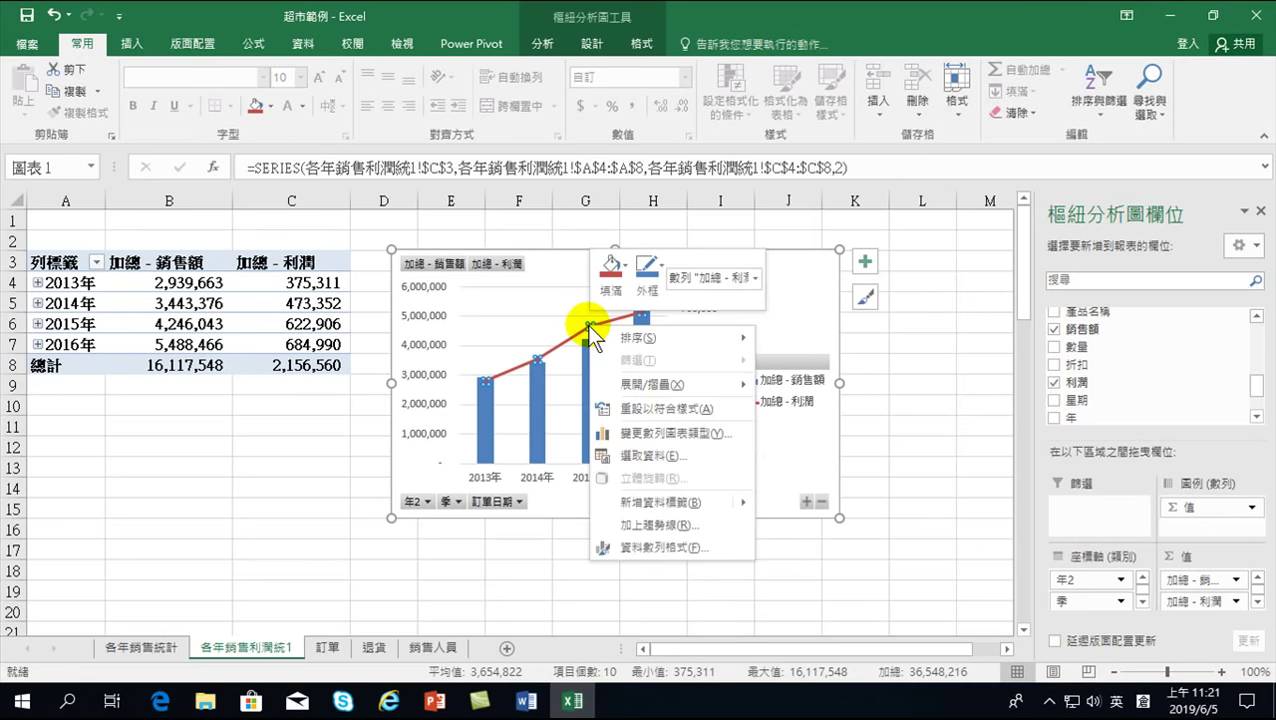
left_click(534, 413)
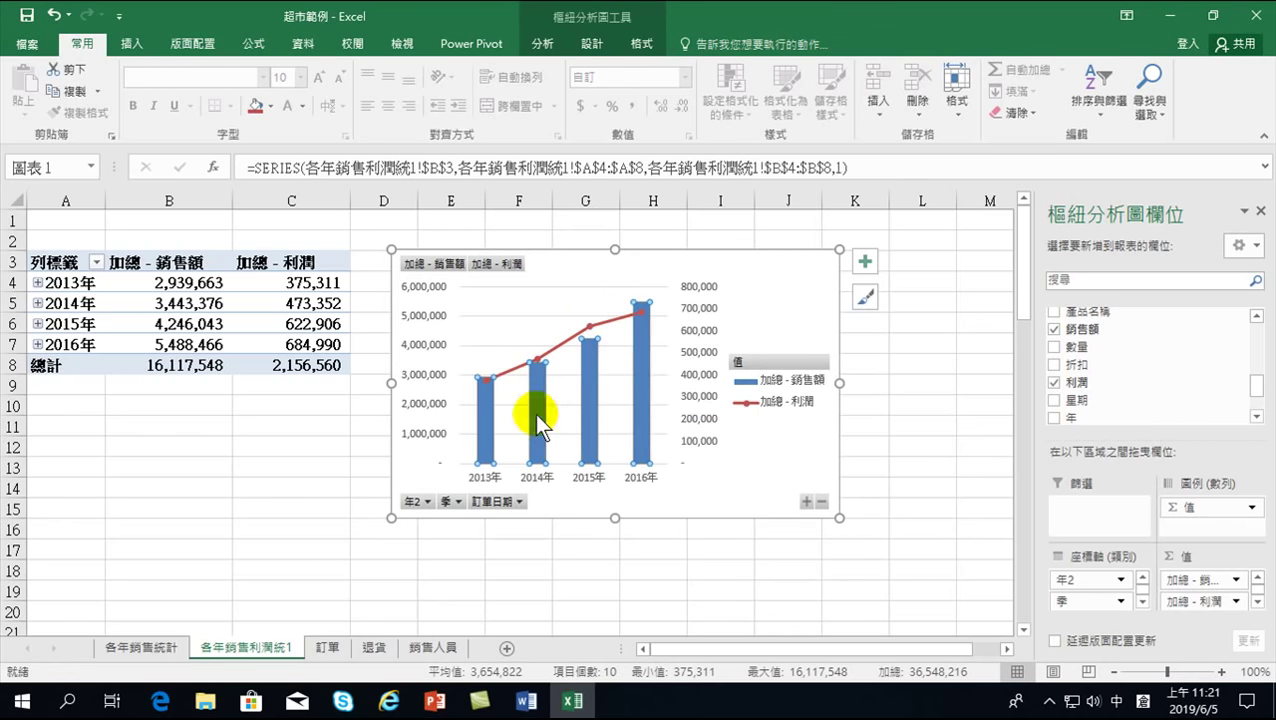
left_click(588, 324)
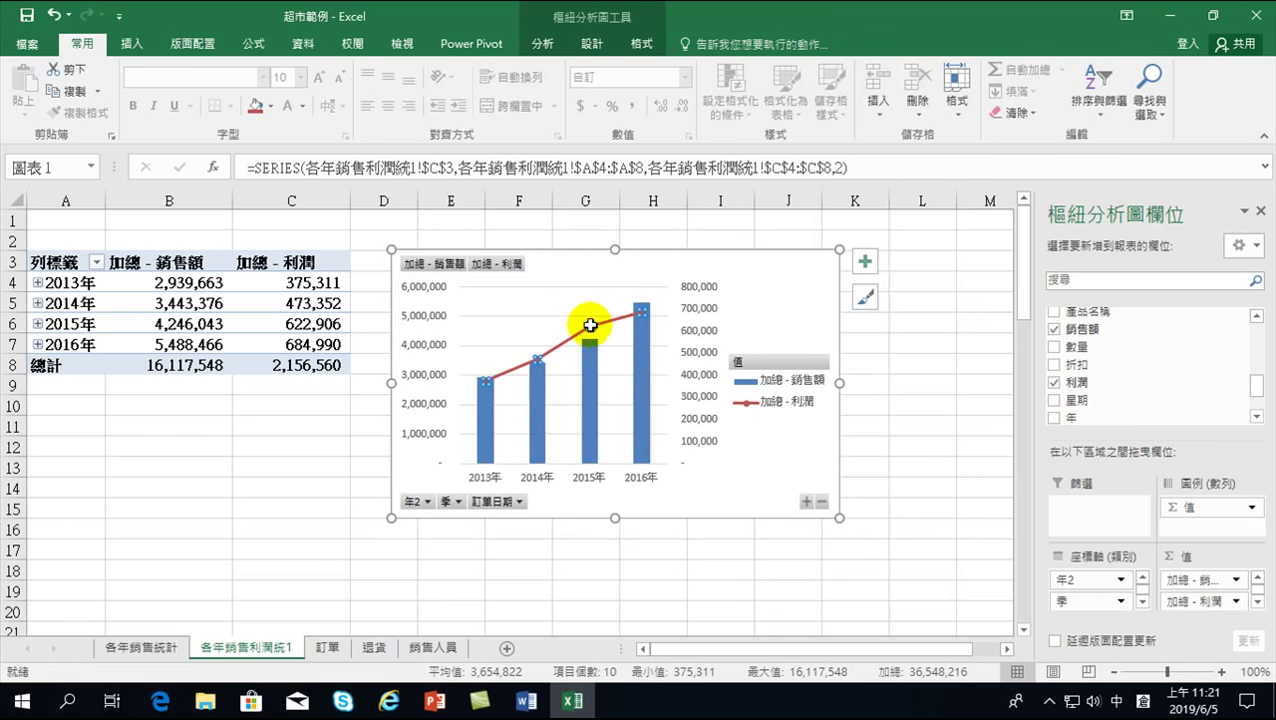
right_click(590, 325)
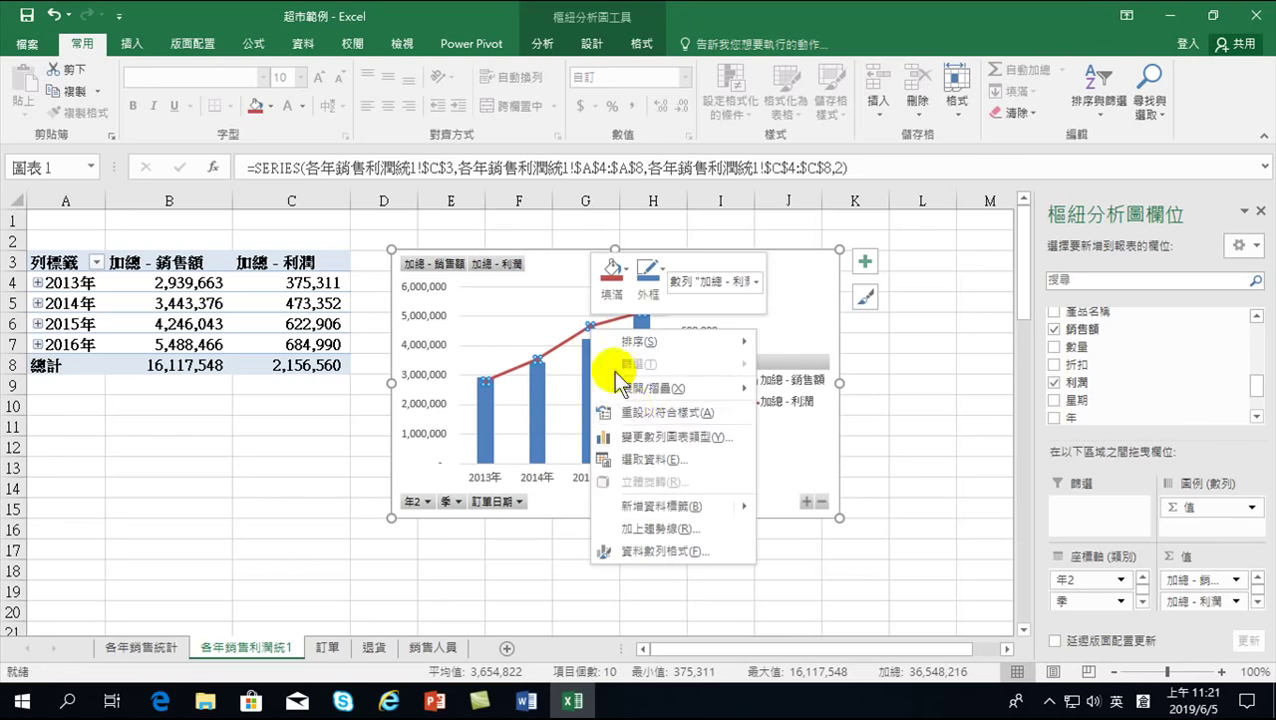
left_click(678, 437)
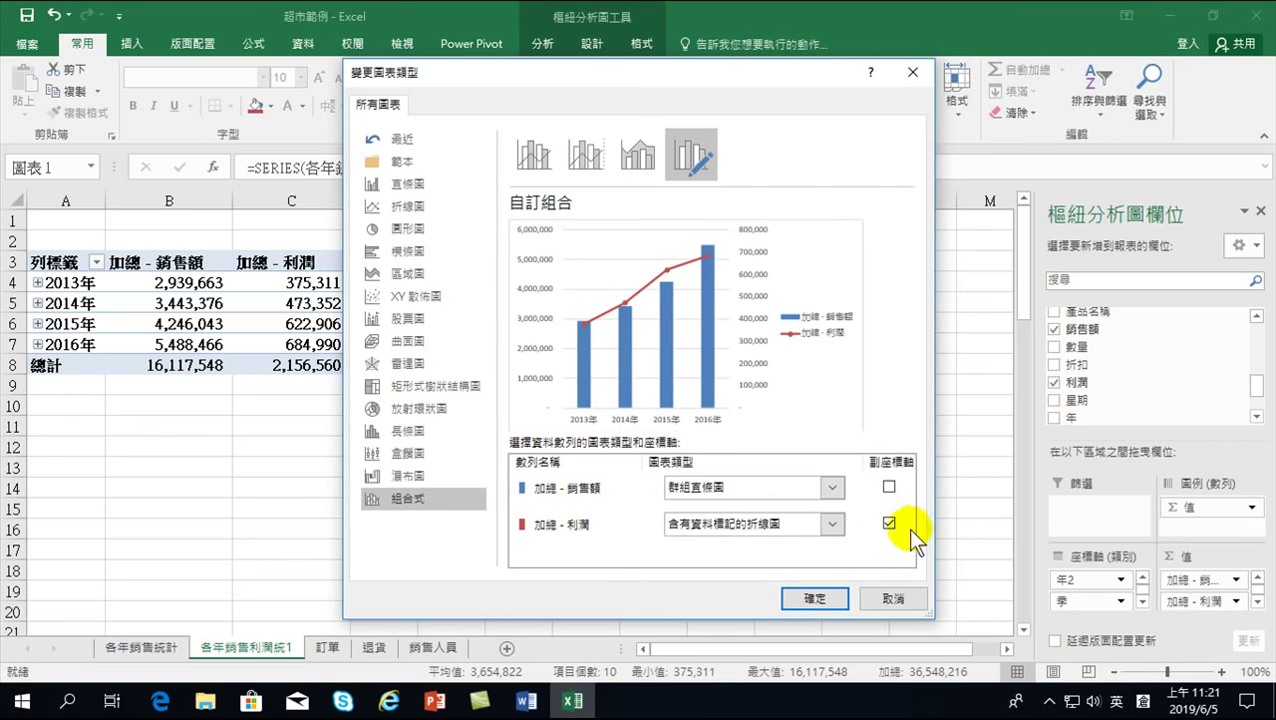
left_click(769, 526)
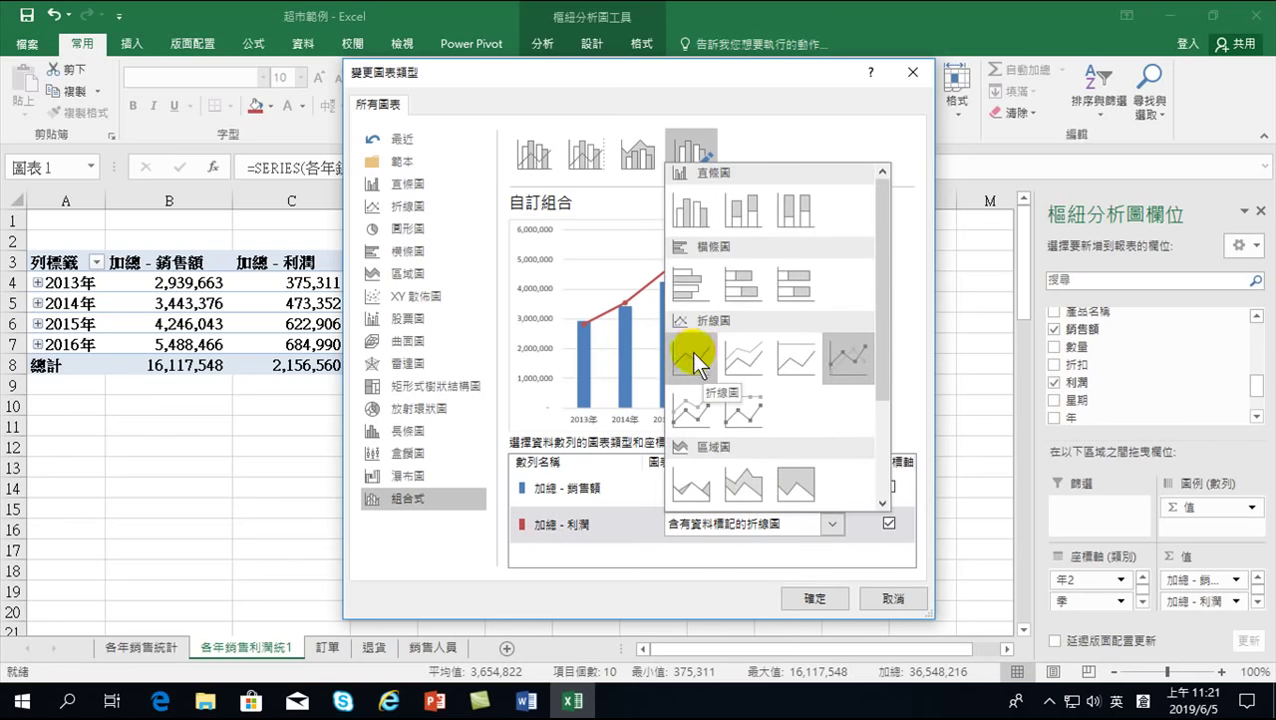
left_click(778, 90)
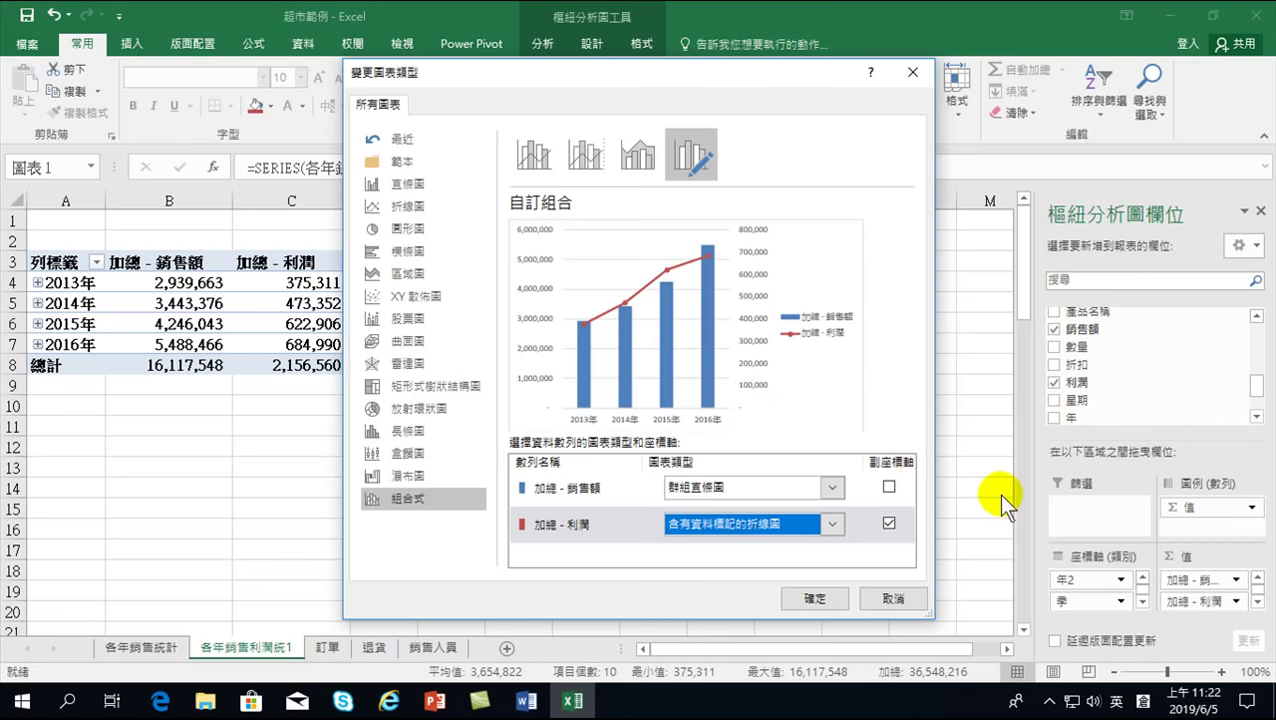
left_click(818, 598)
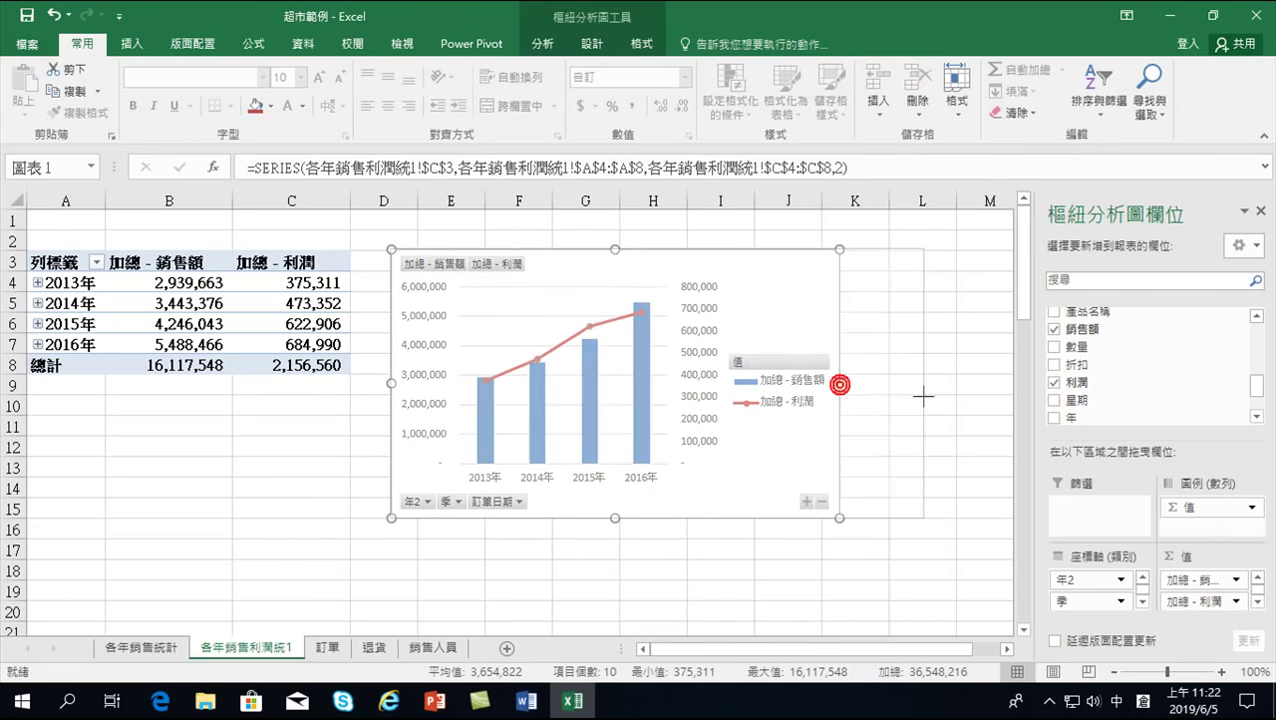
Step: Widen the pivot chart and apply Quick Layout 3 with a title and bottom legend
left_click_drag(840, 383, 927, 383)
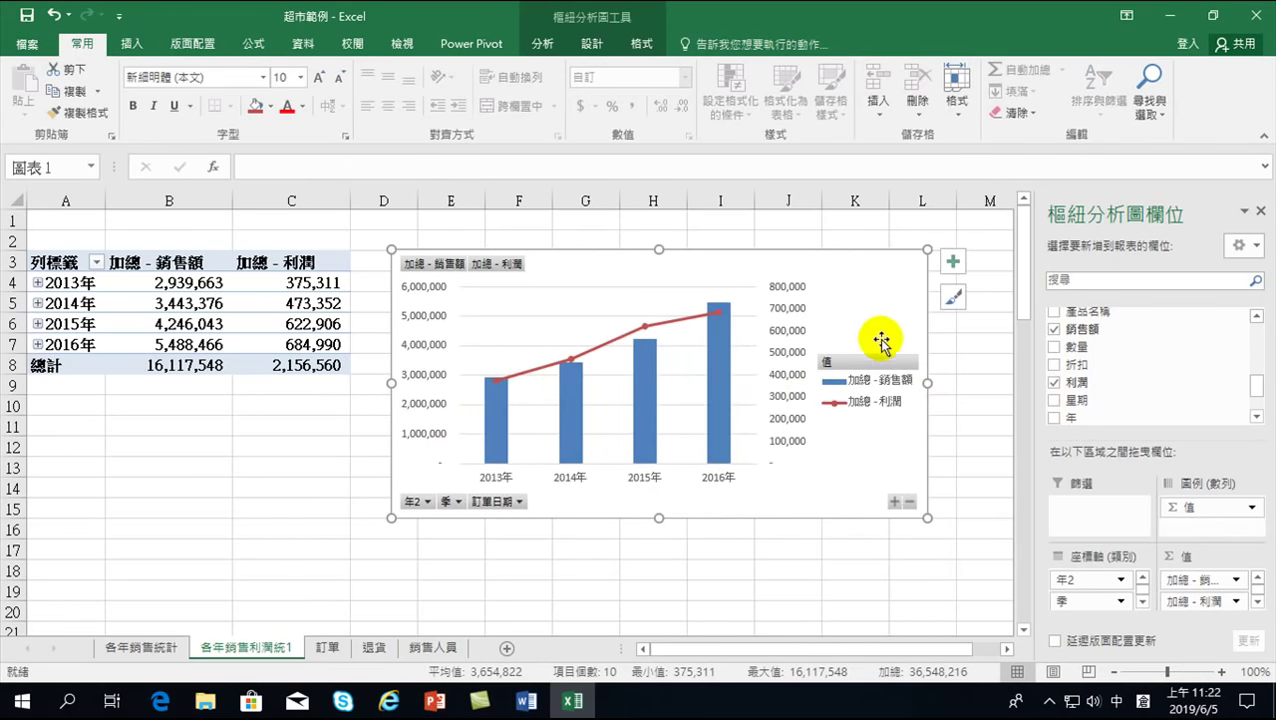
left_click(592, 43)
left_click(81, 92)
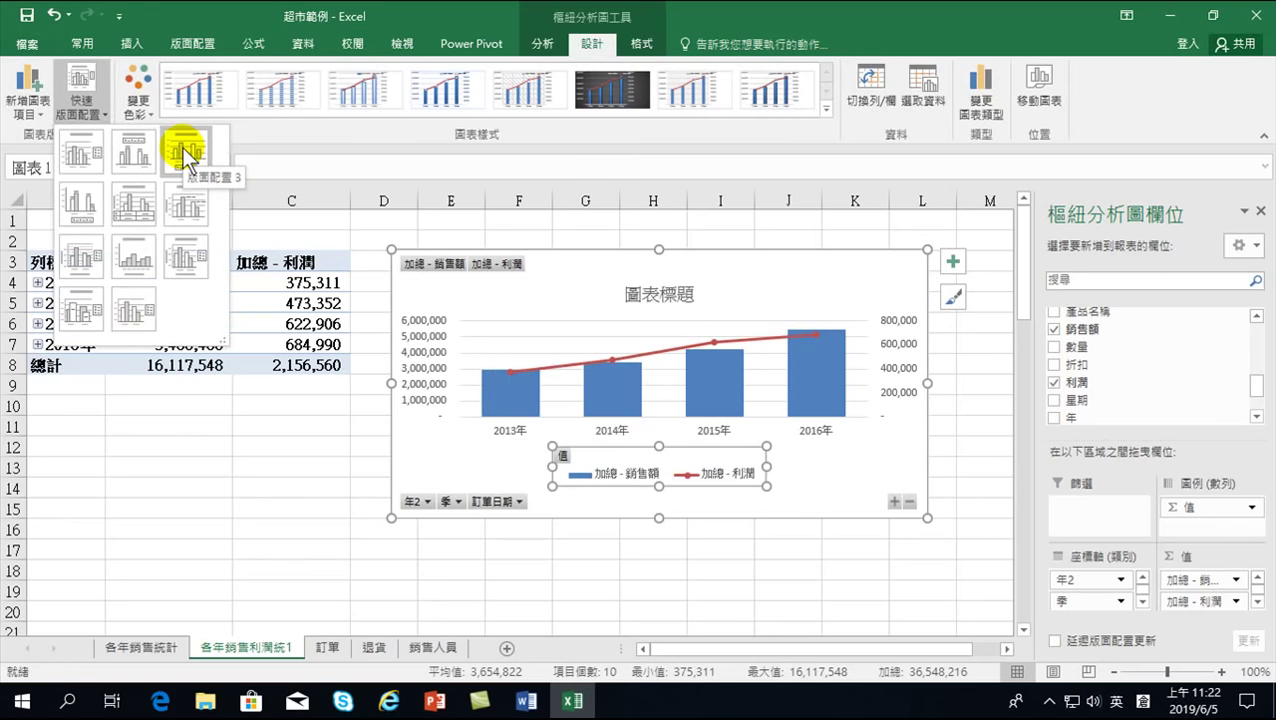
left_click(184, 150)
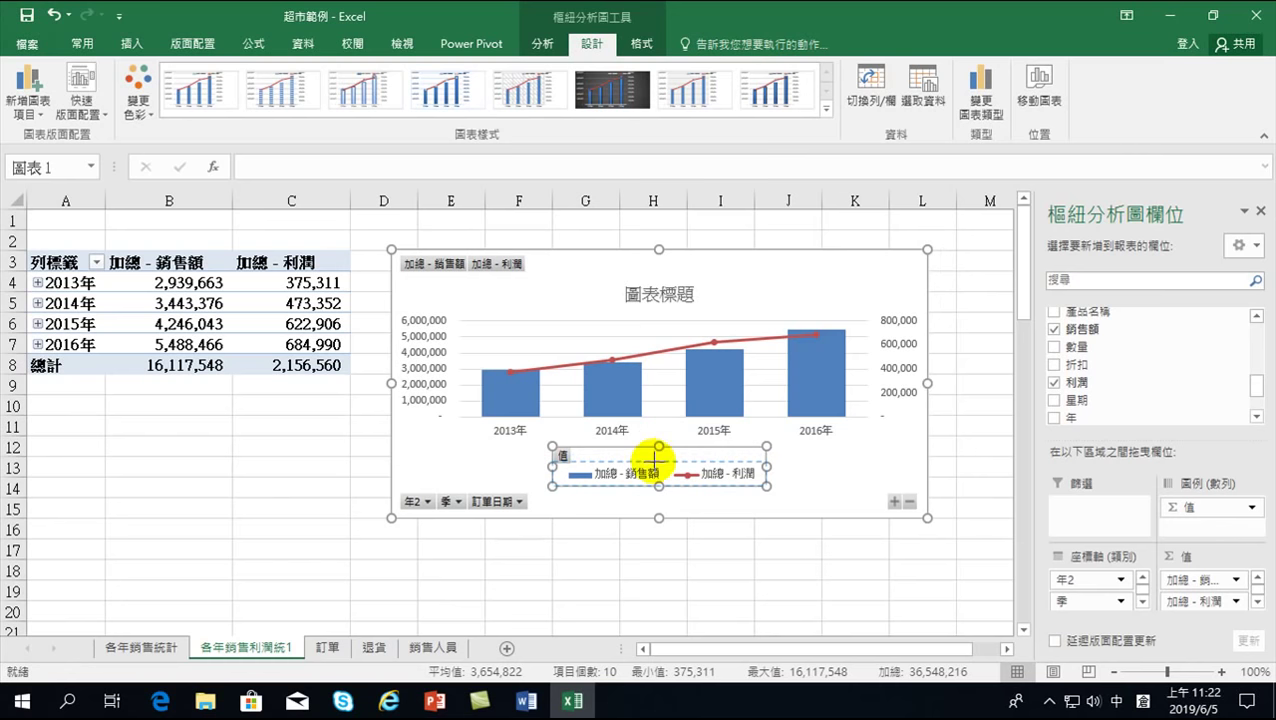
Step: Make the legend shorter and wider, and stretch the plot area taller
left_click_drag(658, 448, 658, 465)
left_click_drag(775, 472, 847, 472)
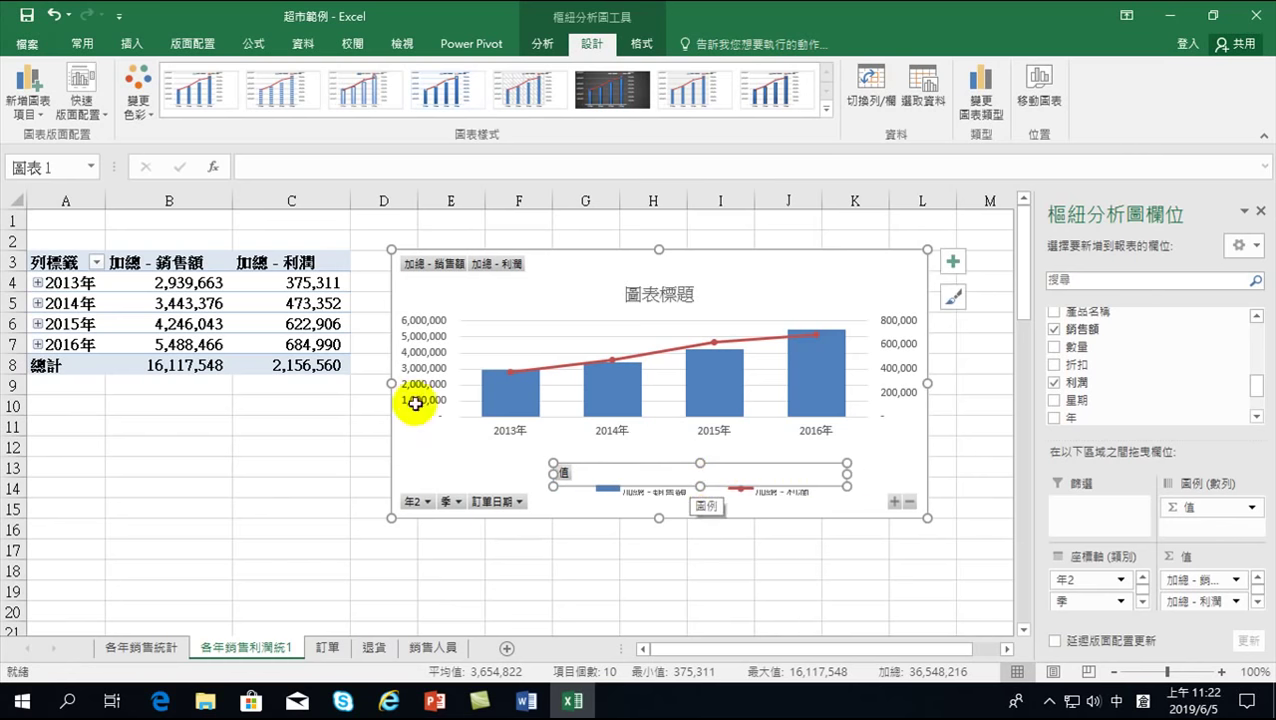
left_click(53, 14)
left_click_drag(867, 416, 859, 468)
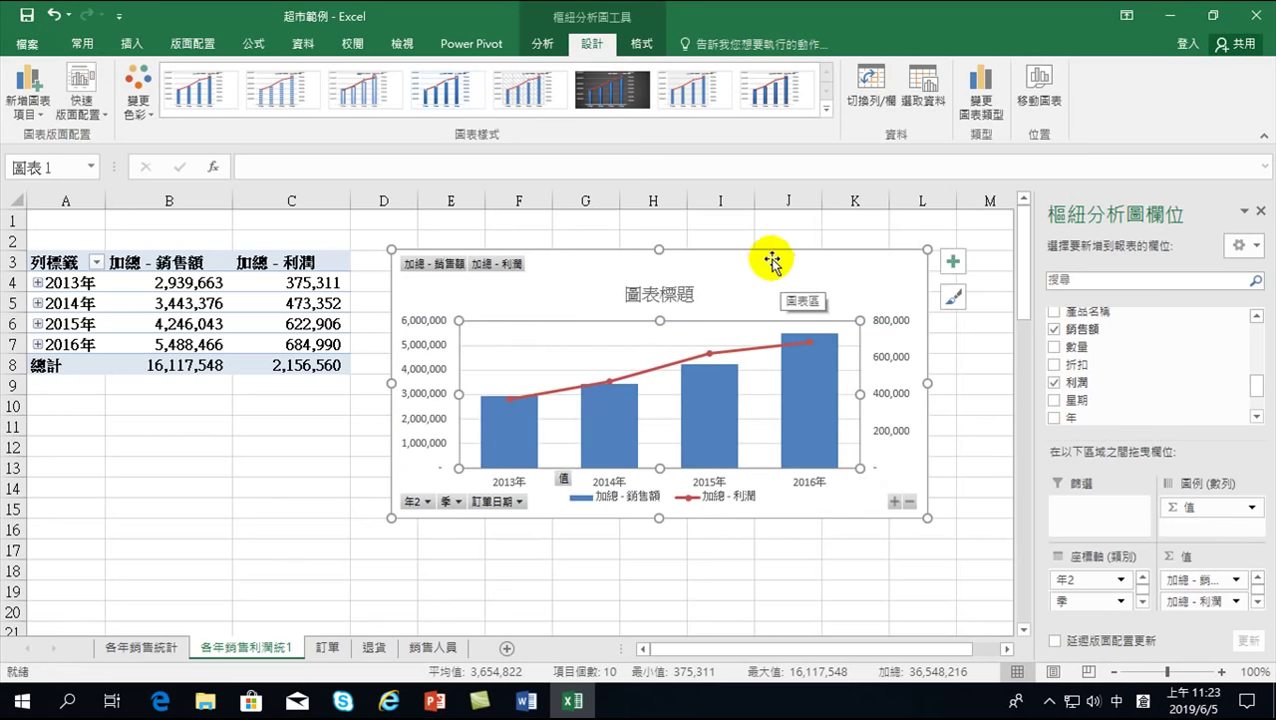
left_click_drag(659, 320, 659, 305)
left_click(660, 291)
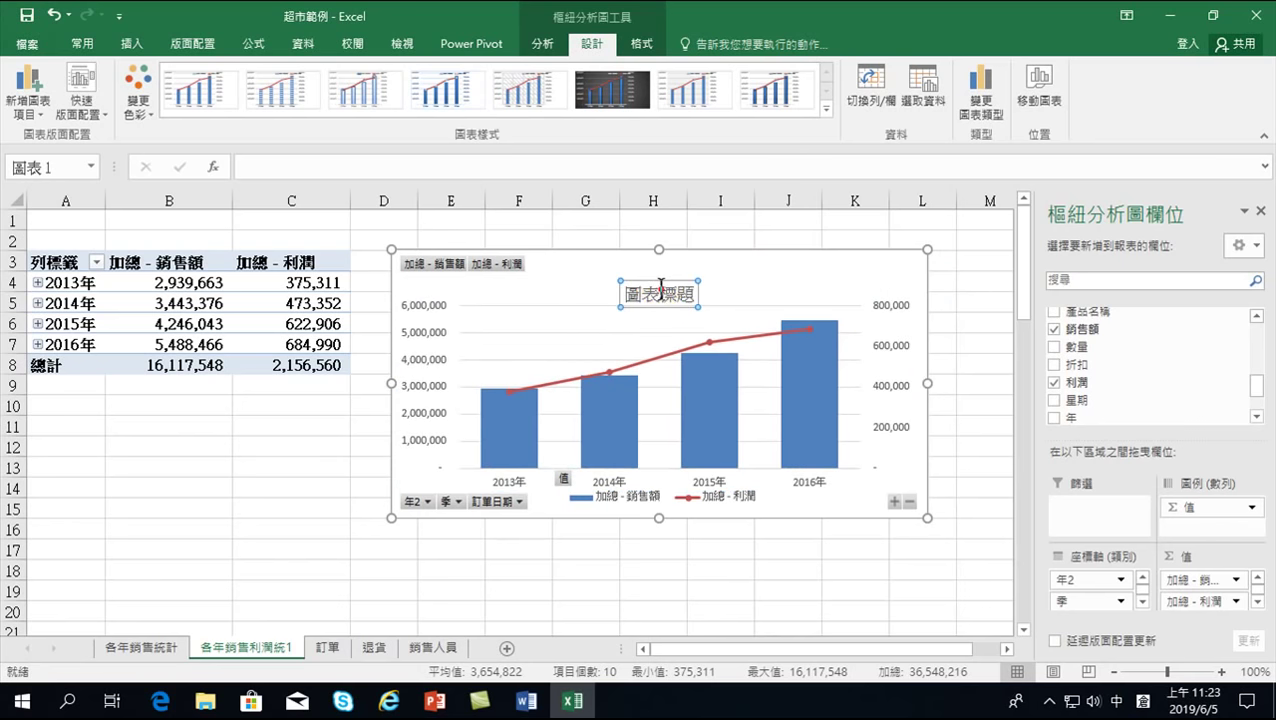
double_click(664, 296)
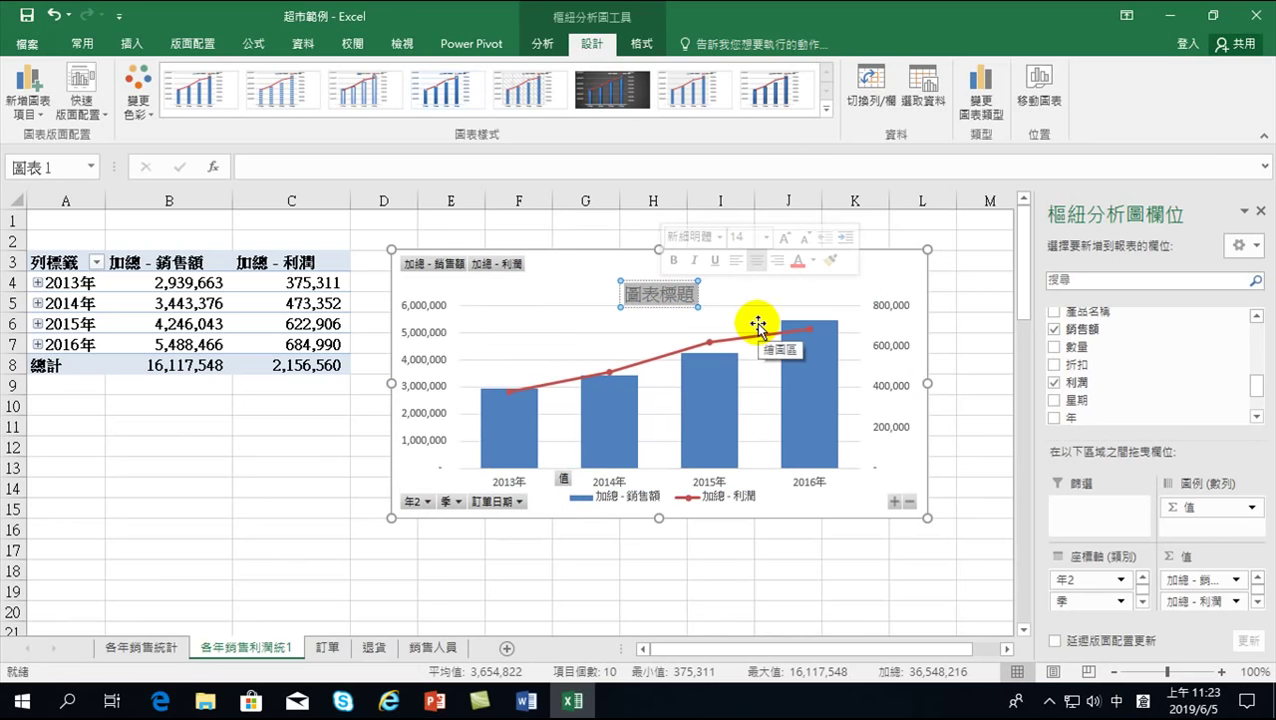
Step: Title the chart 各年銷售利潤統計, bold at 20 pt
type("竹水ek4su06vul g.4xu4bjp4wj/3ru4")
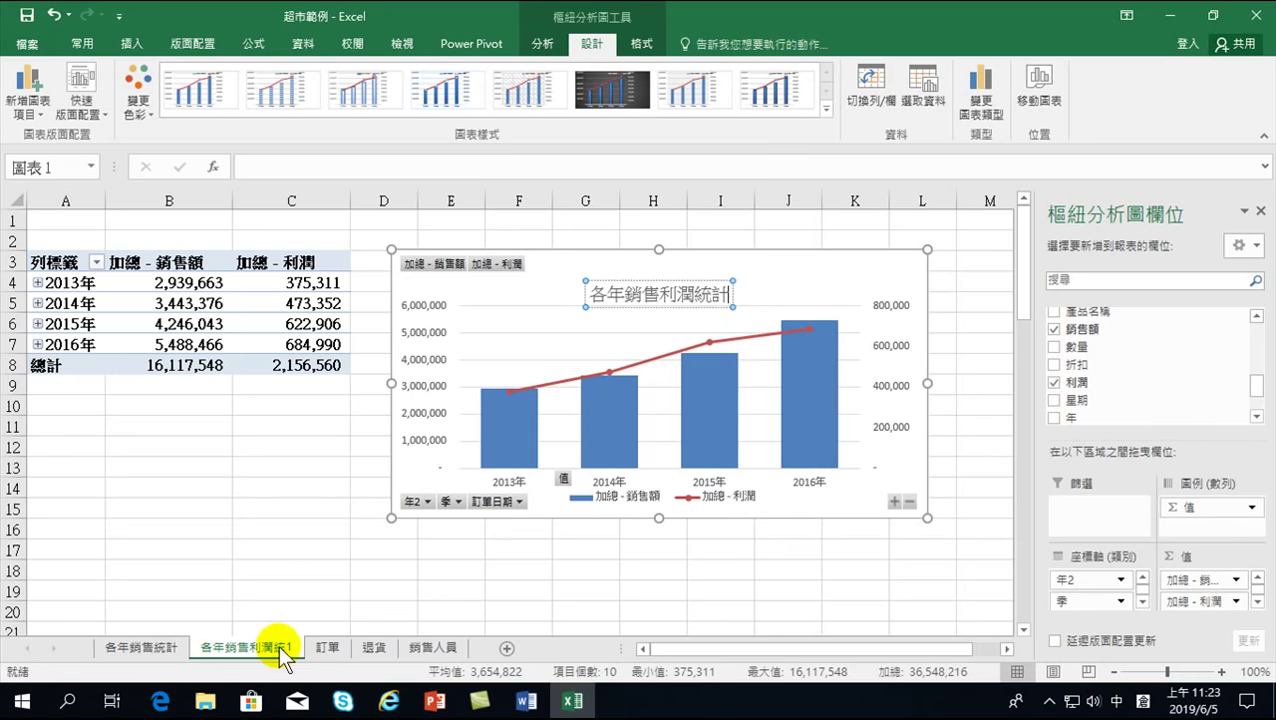
left_click(82, 44)
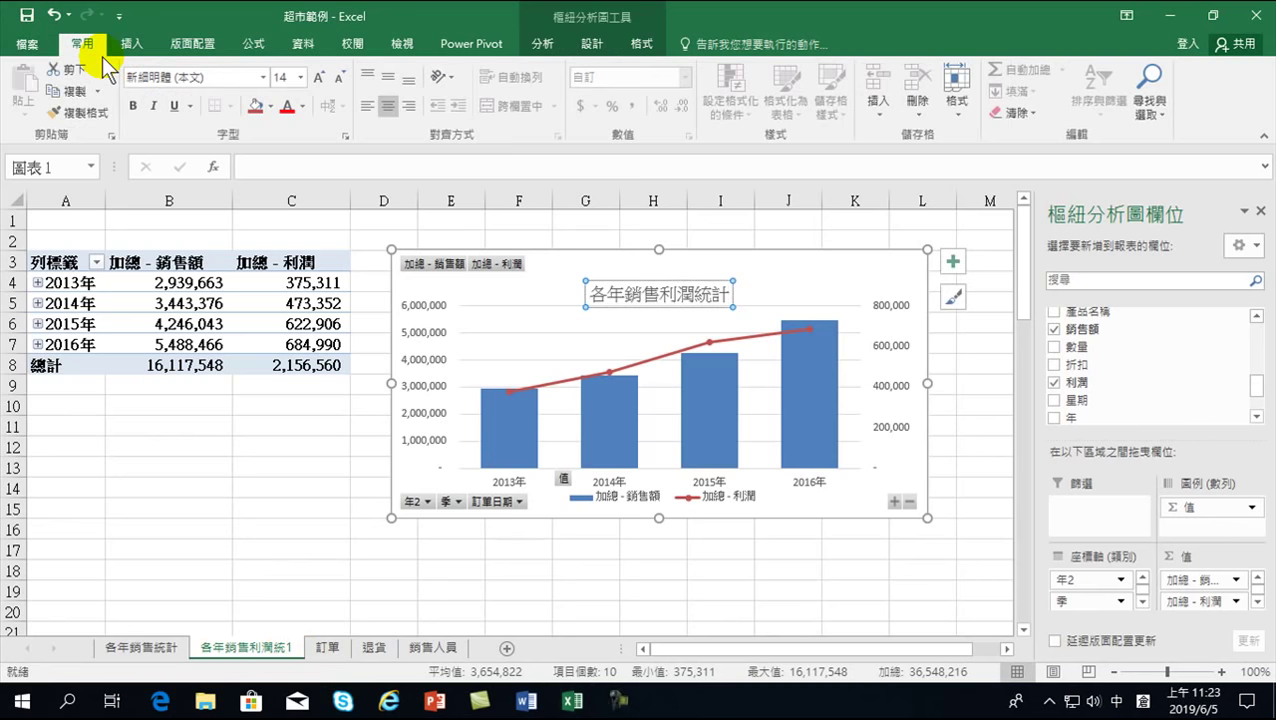
left_click(598, 284)
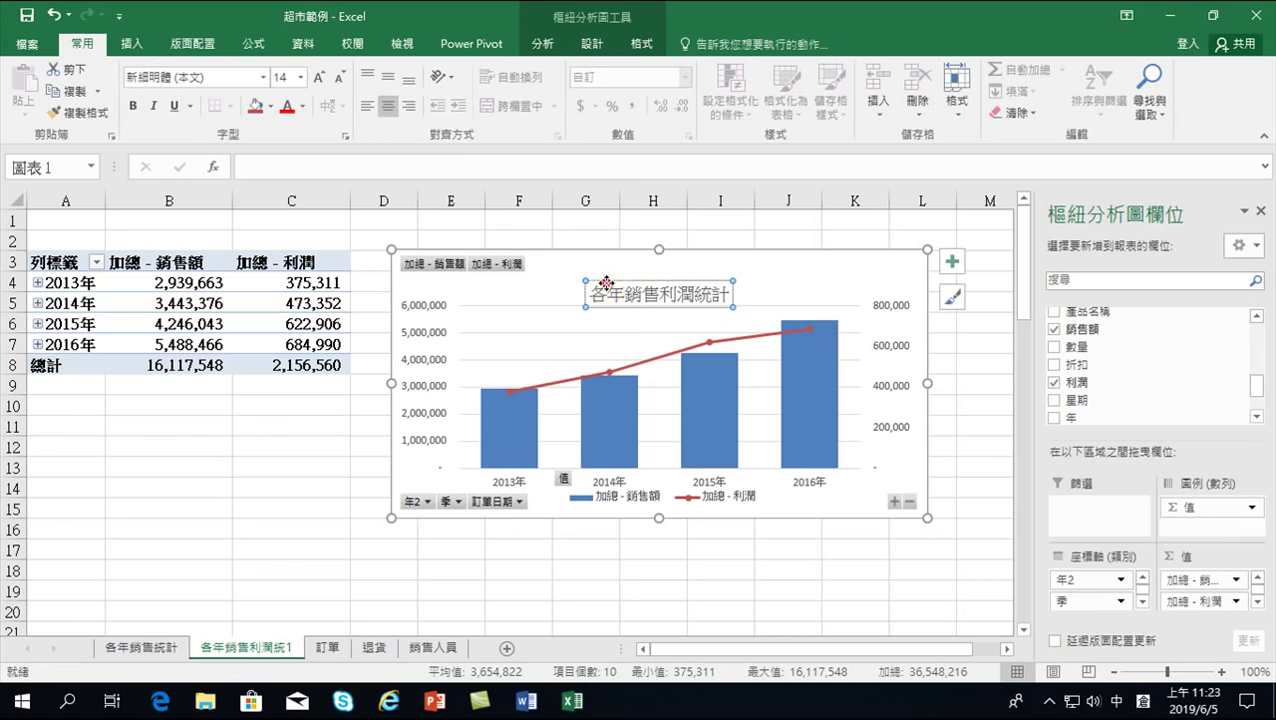
left_click(133, 106)
left_click(318, 77)
left_click(318, 77)
left_click(318, 77)
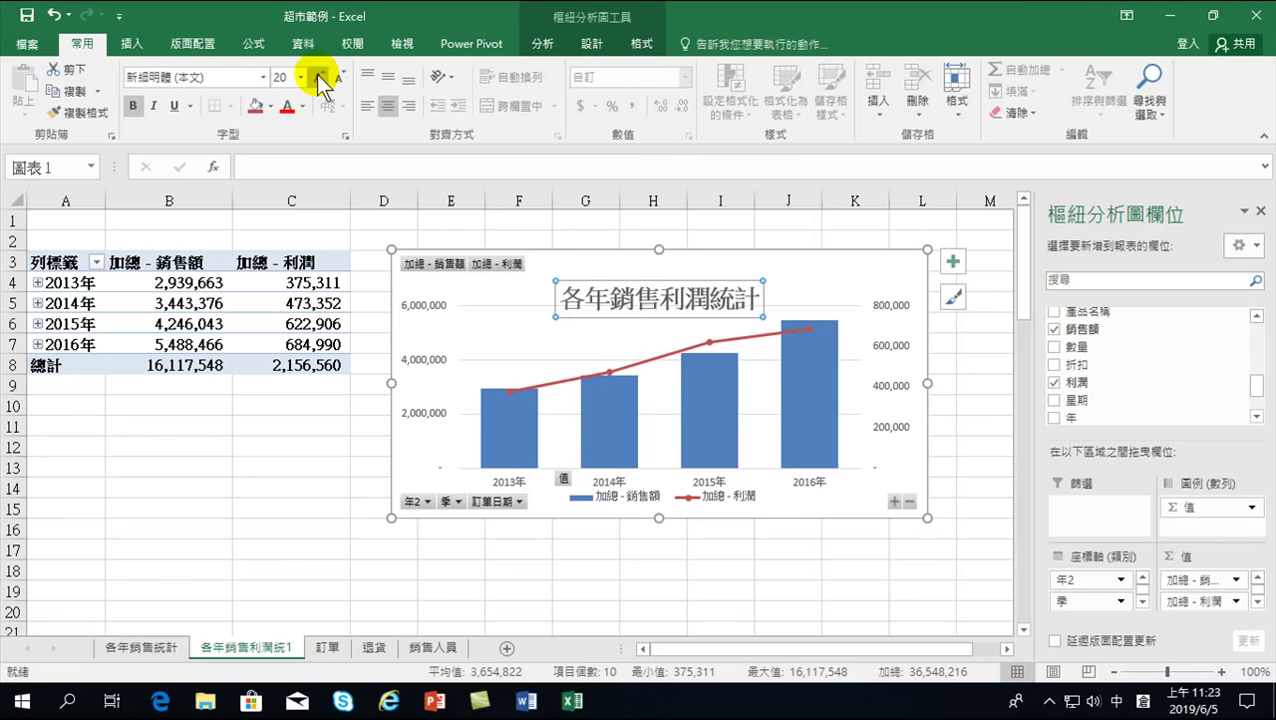
Step: Set the title font to 微軟正黑體, nudge the title slightly higher, and return to the 訂單 sheet
left_click(263, 77)
scroll(200, 296, "down", 2)
scroll(328, 433, "down", 4)
scroll(360, 320, "down", 4)
left_click_drag(385, 193, 388, 553)
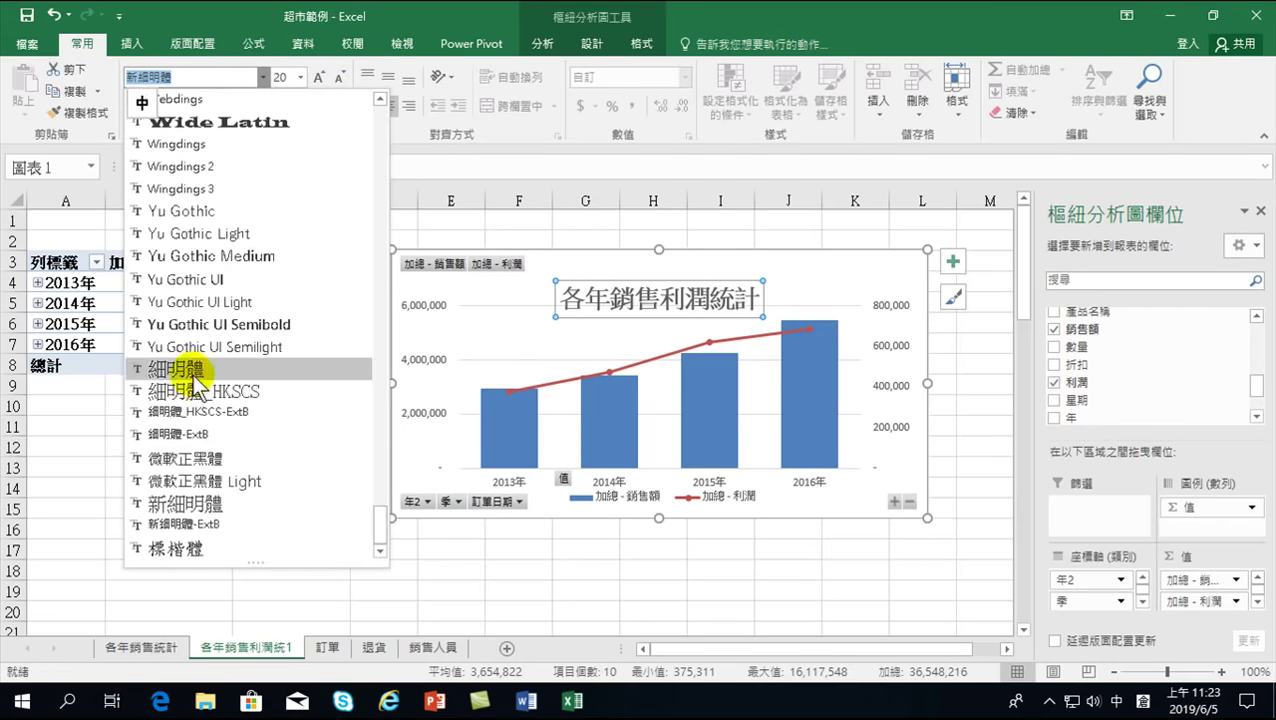
left_click(190, 458)
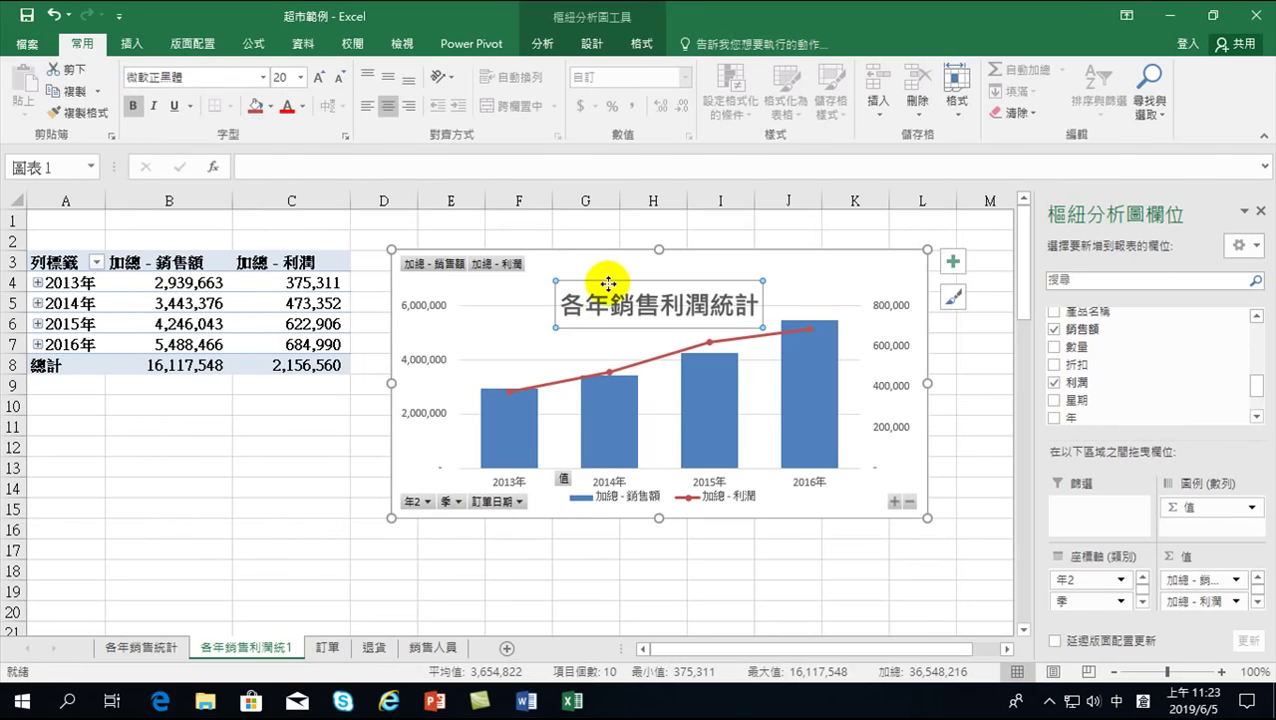
left_click_drag(608, 282, 611, 267)
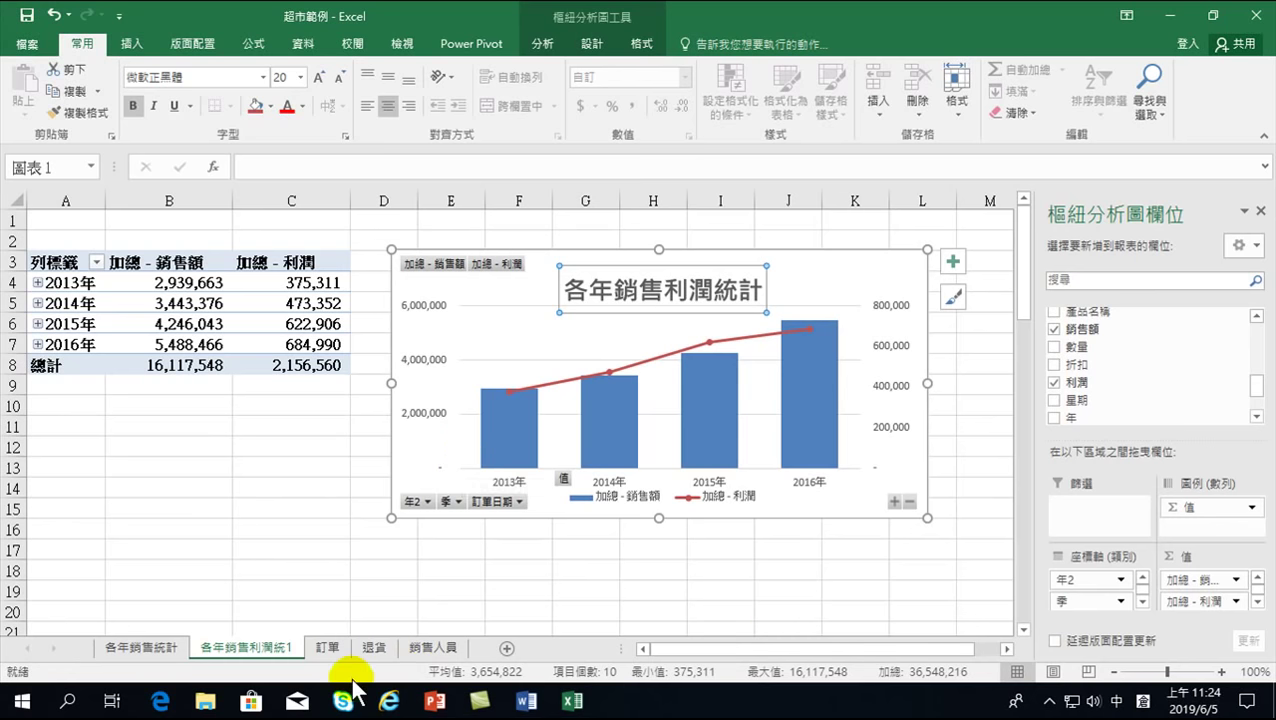
left_click(326, 648)
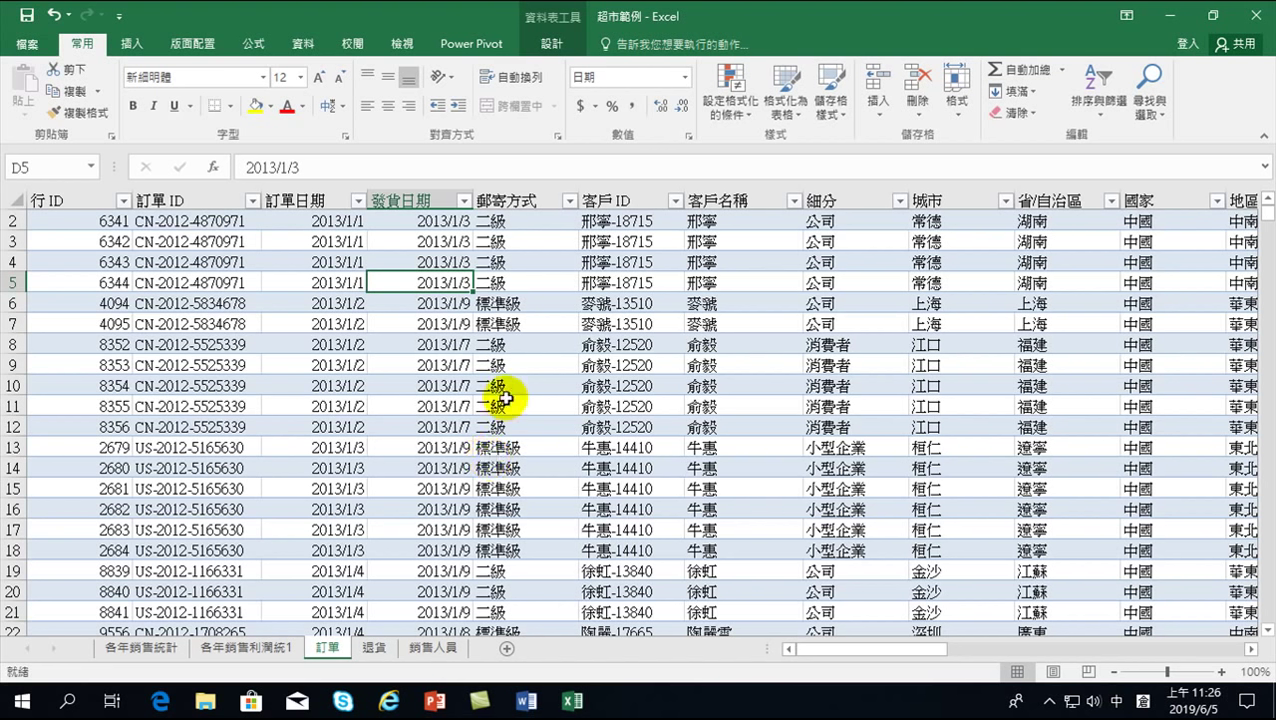
Step: Create a new PivotTable of the order data on a new sheet, 工作表3
left_click(133, 45)
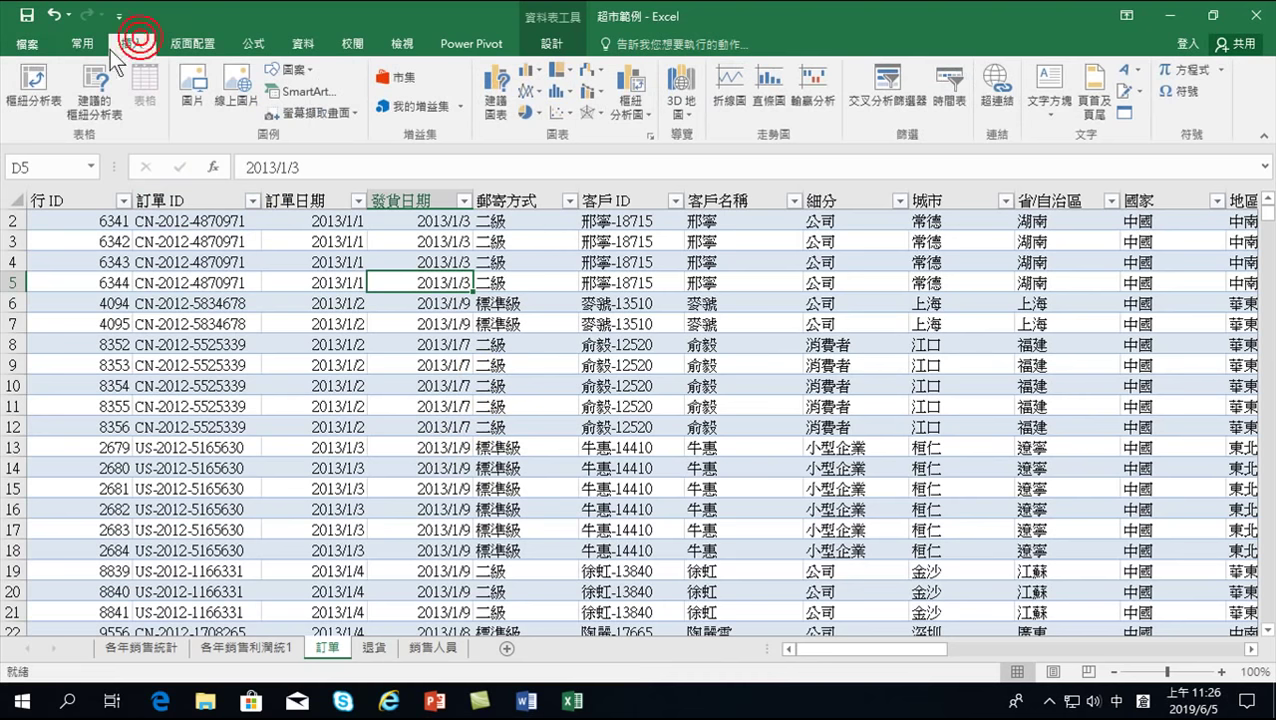
left_click(35, 85)
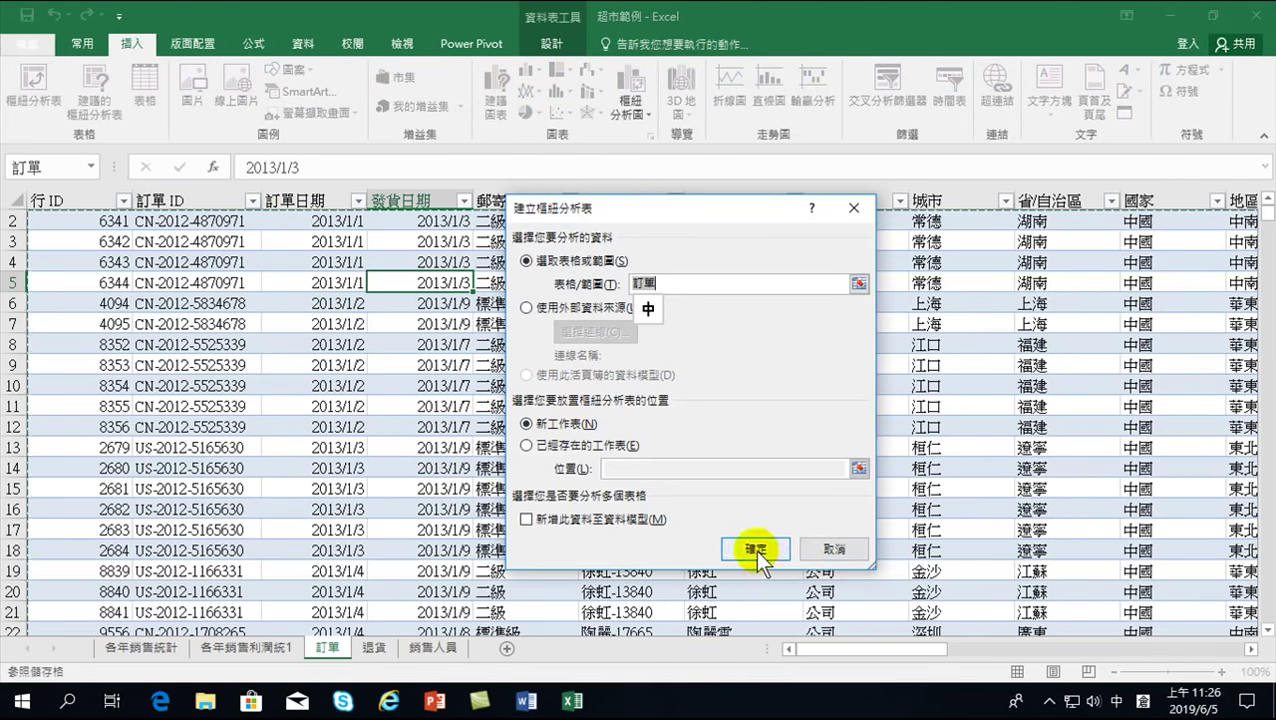
left_click(755, 549)
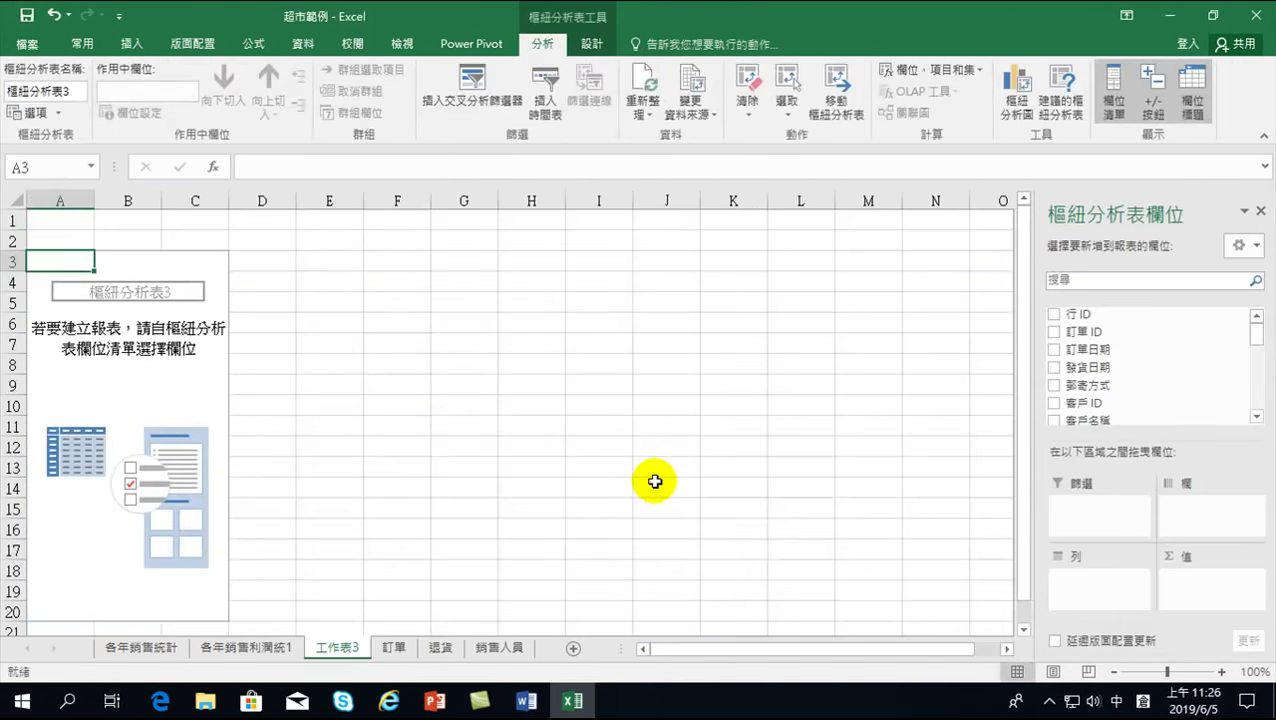
Step: Add 訂單日期 to rows, keeping 季 as rows and moving 年2 to columns
left_click_drag(1055, 349, 1058, 360)
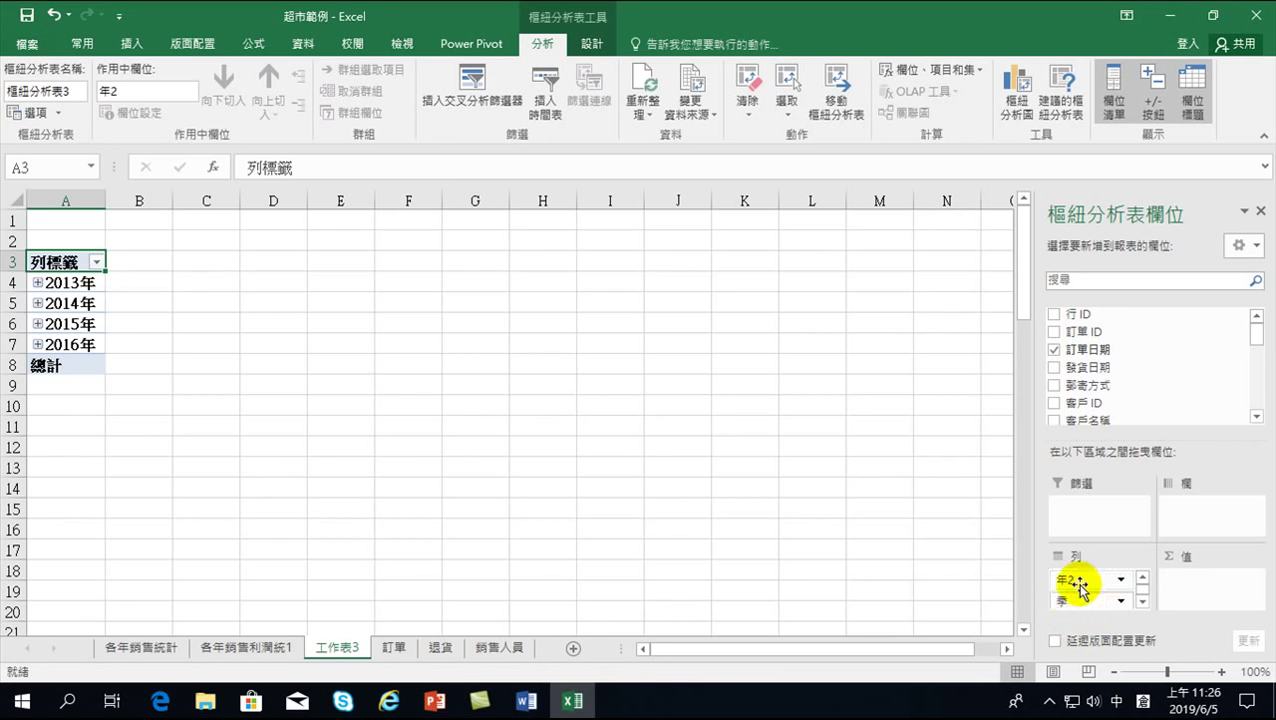
left_click(1142, 600)
left_click_drag(1062, 577, 1097, 595)
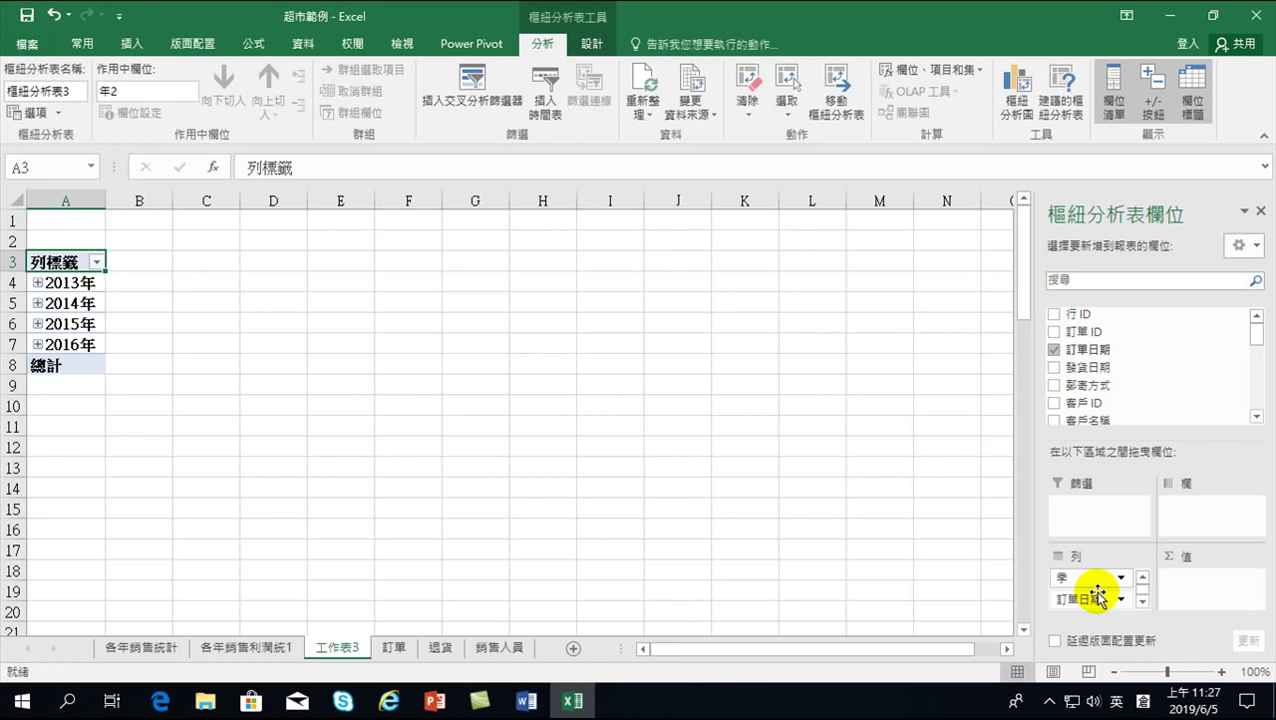
left_click_drag(1097, 594, 1062, 604)
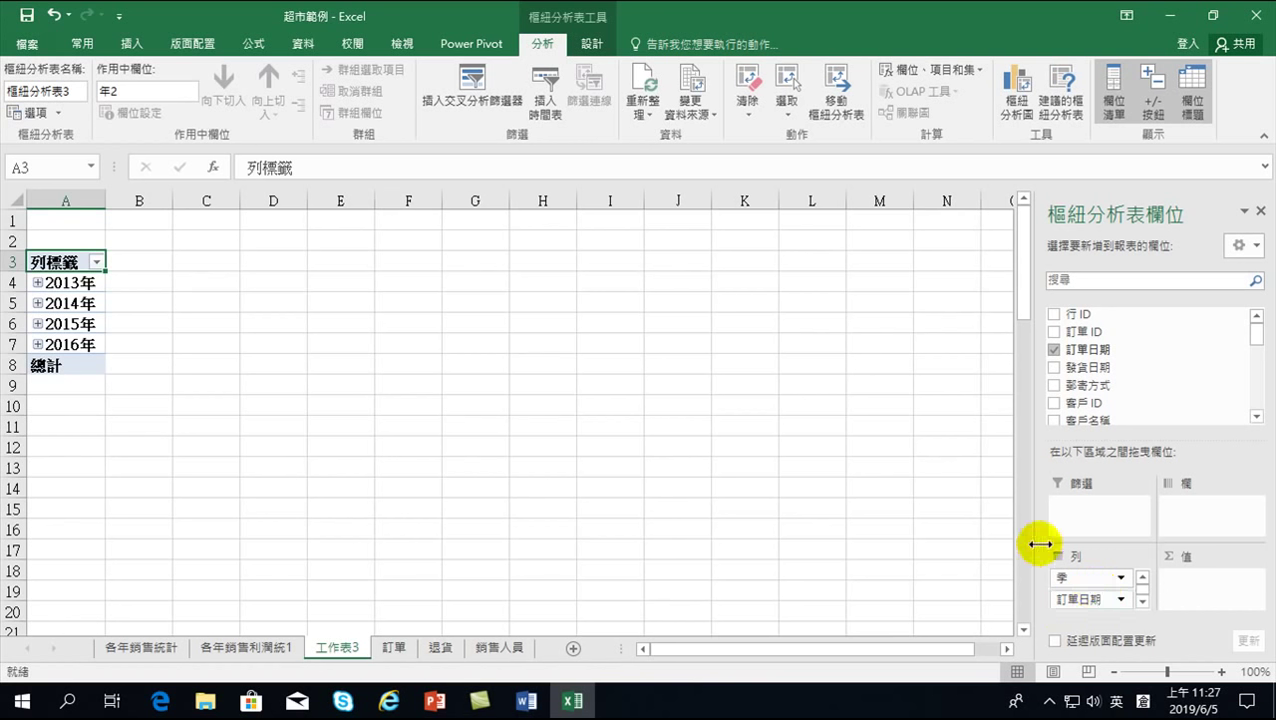
left_click(1142, 578)
left_click(1080, 586)
left_click_drag(1081, 588, 1068, 598)
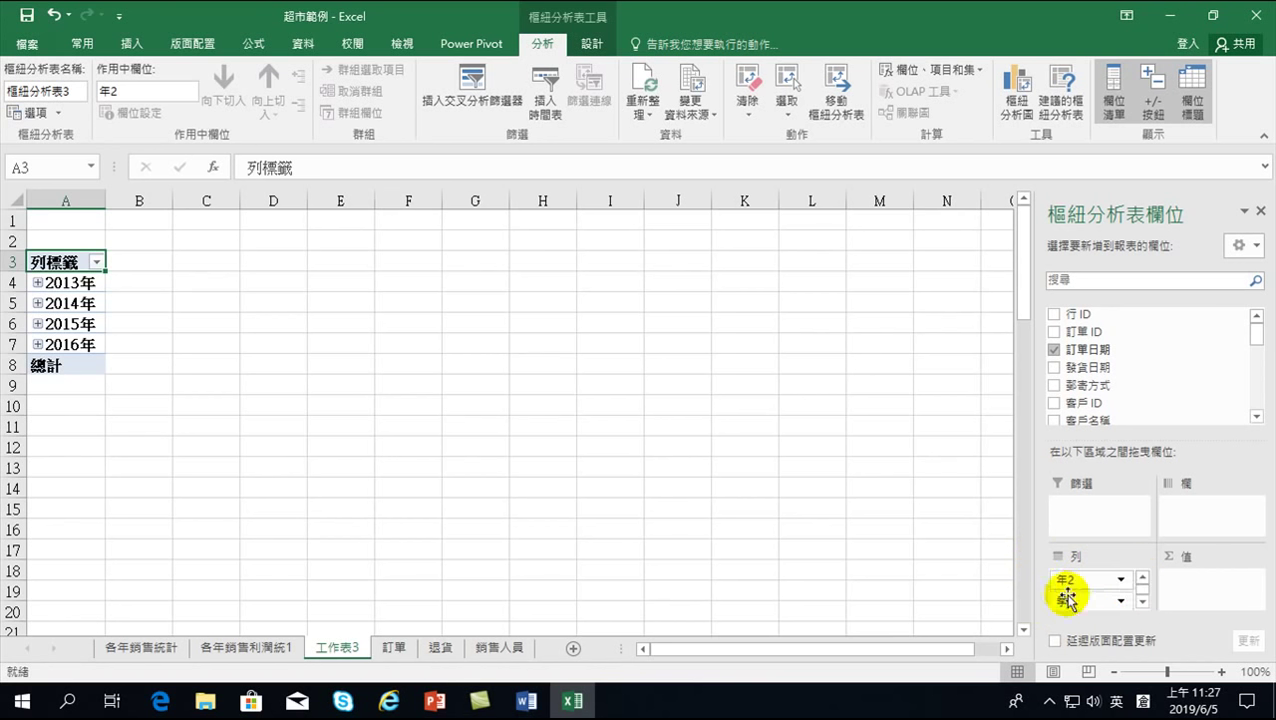
left_click_drag(1068, 598, 1189, 514)
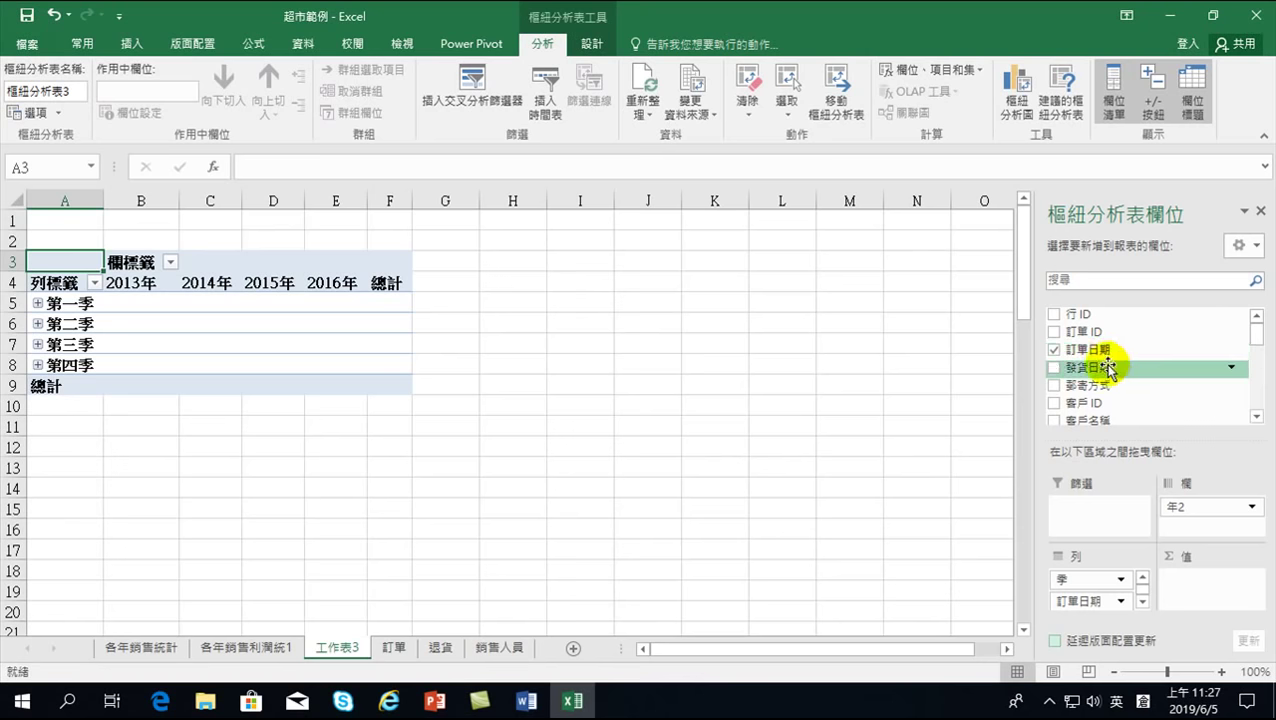
Step: Add 銷售額 to the pivot table values as 加總 - 銷售額
scroll(1091, 370, "down", 2)
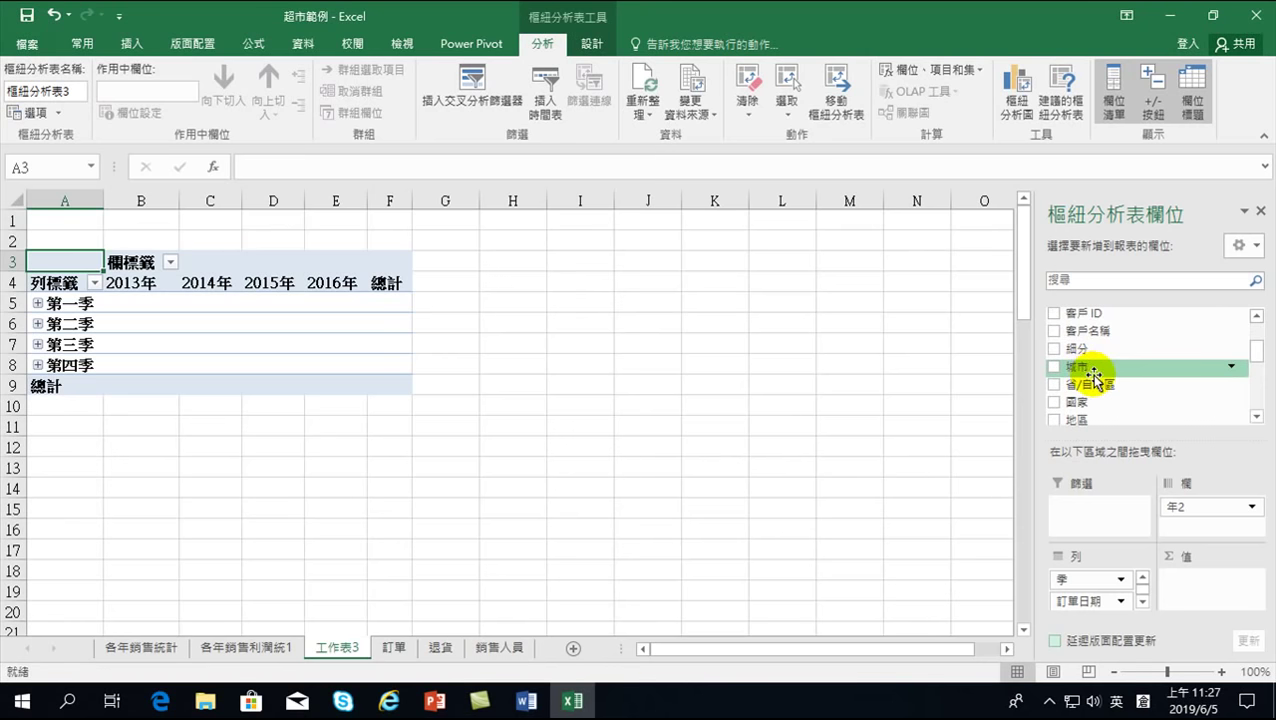
scroll(1093, 378, "down", 2)
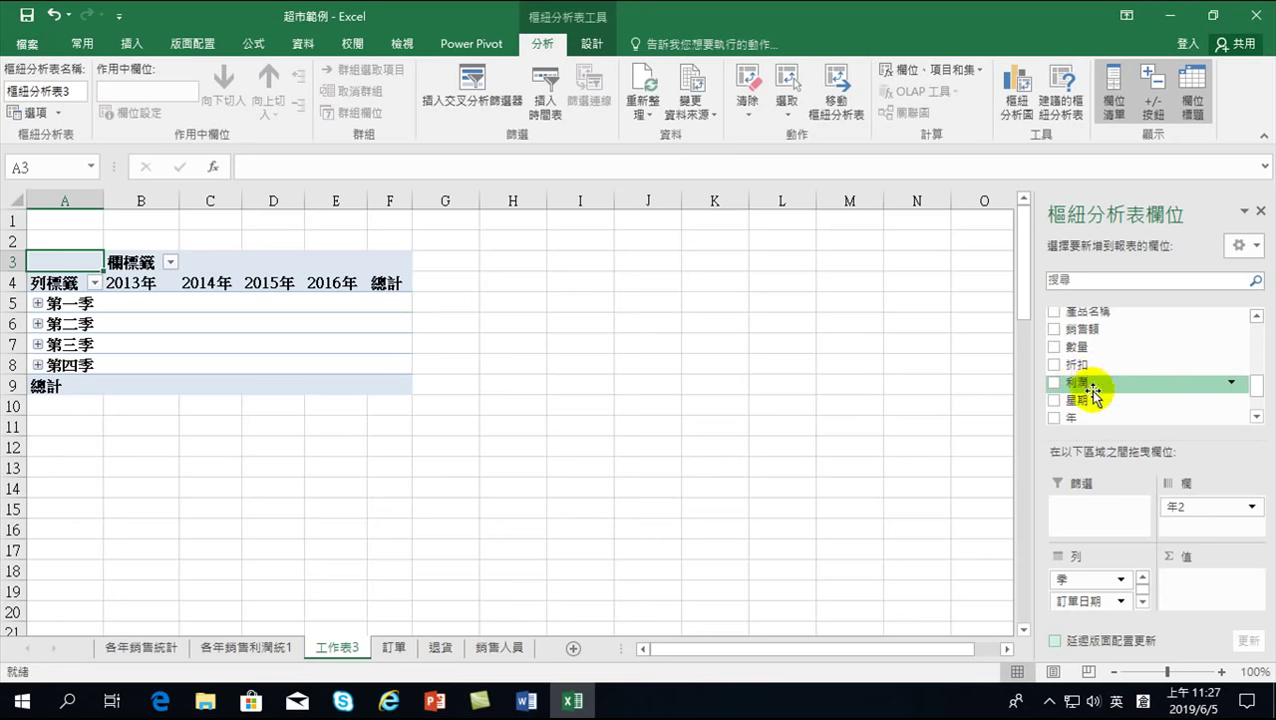
scroll(1070, 350, "down", 2)
left_click(1055, 330)
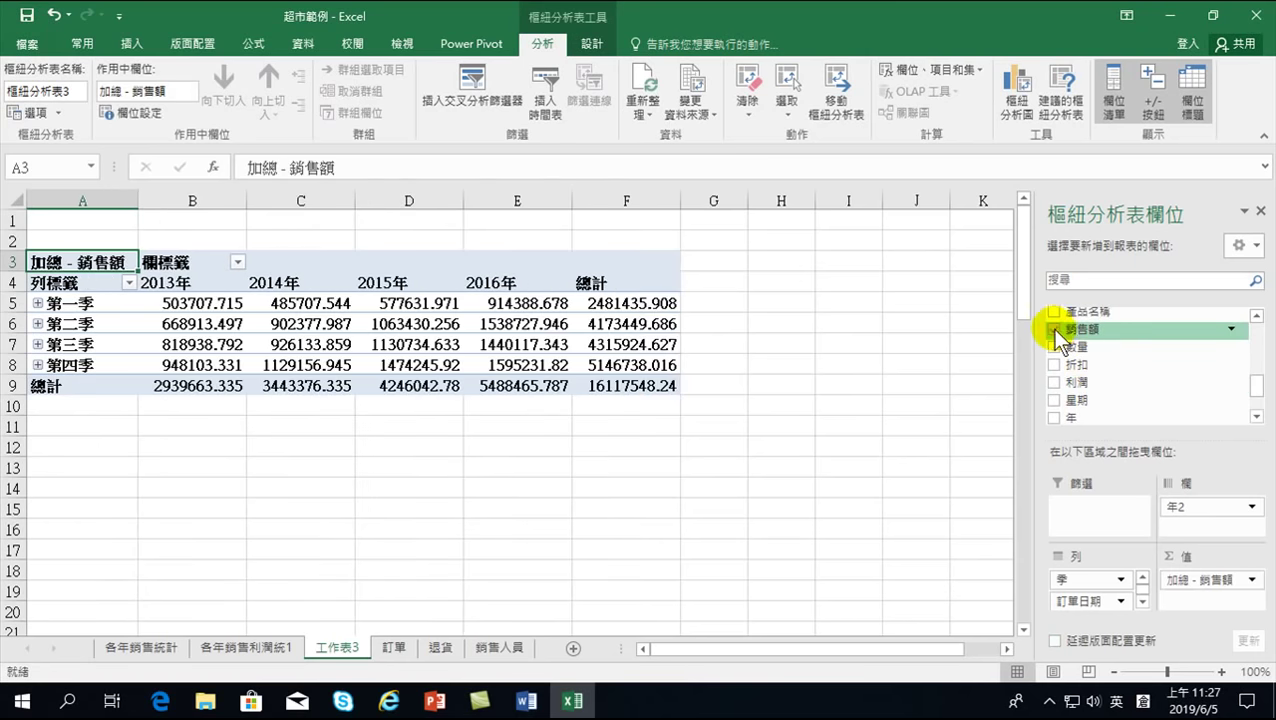
Step: Format the sales figures with Comma Style and zero decimal places
mouse_move(190, 304)
left_mouse_down()
mouse_move(200, 380)
mouse_move(624, 370)
left_mouse_up()
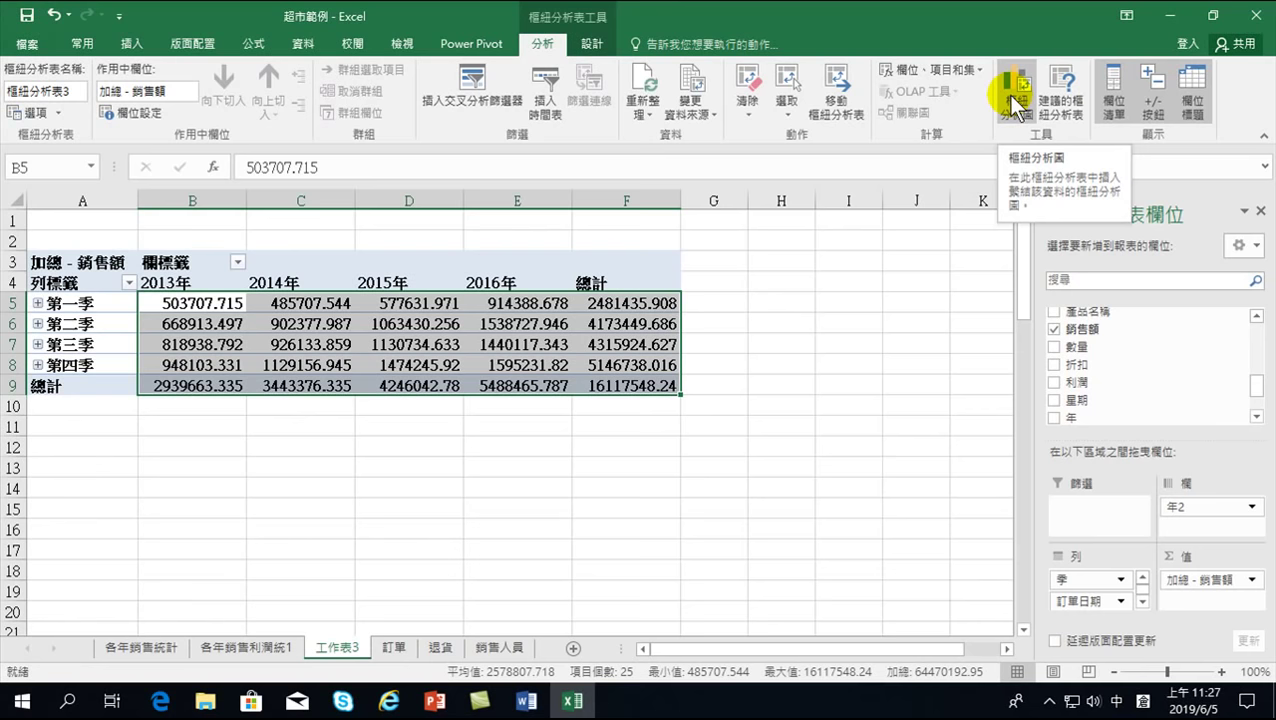
left_click(82, 43)
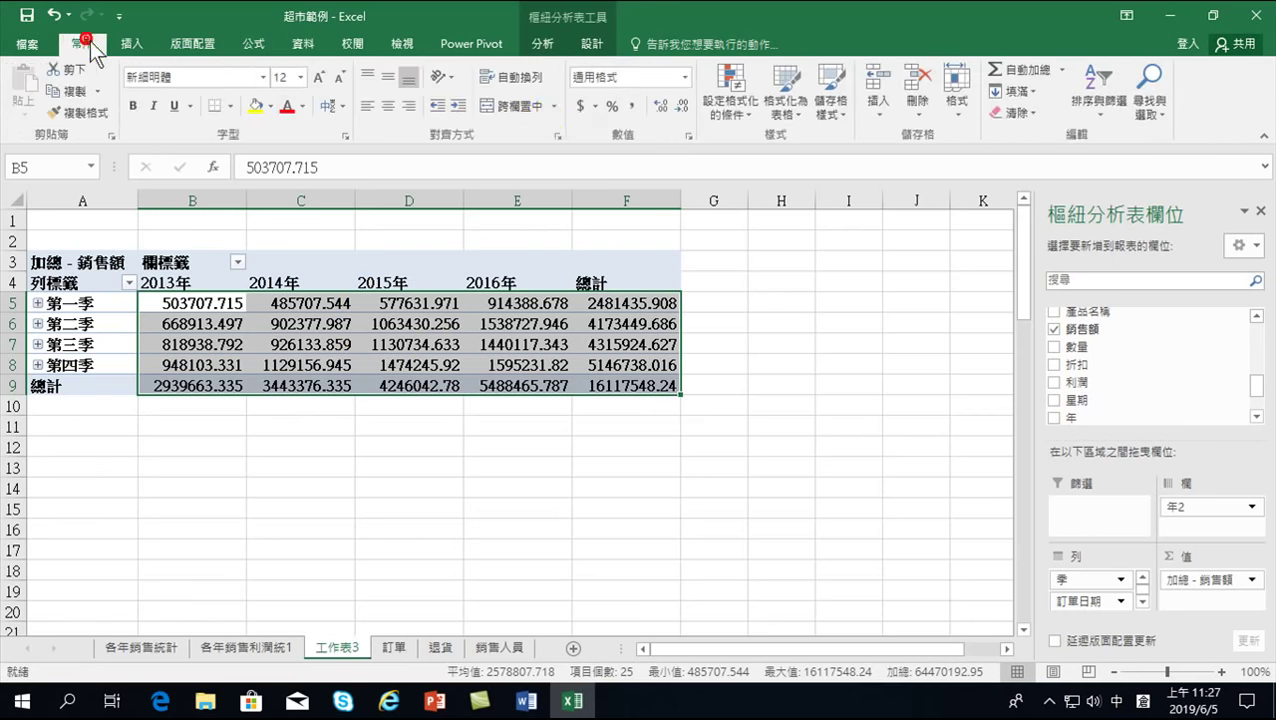
left_click(631, 106)
left_click(679, 105)
left_click(679, 105)
left_click(350, 324)
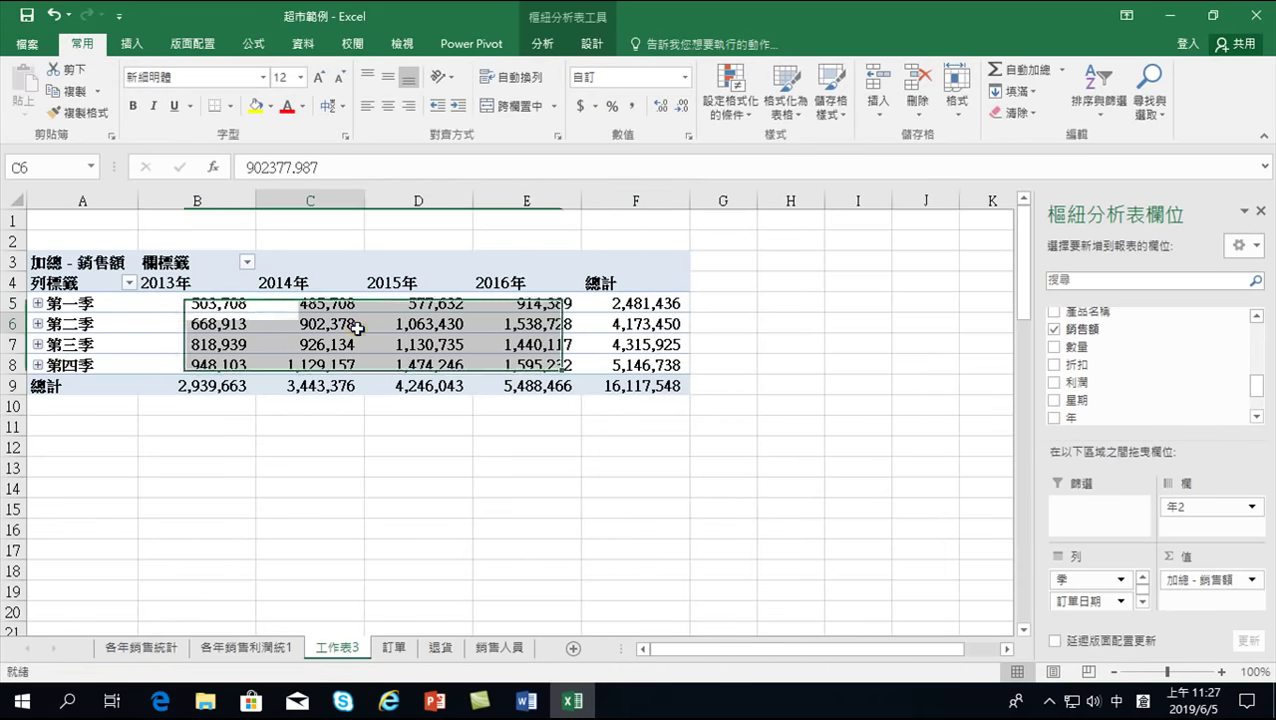
Step: Insert a Line pivot chart and place it, enlarged, beside the pivot table
left_click(541, 43)
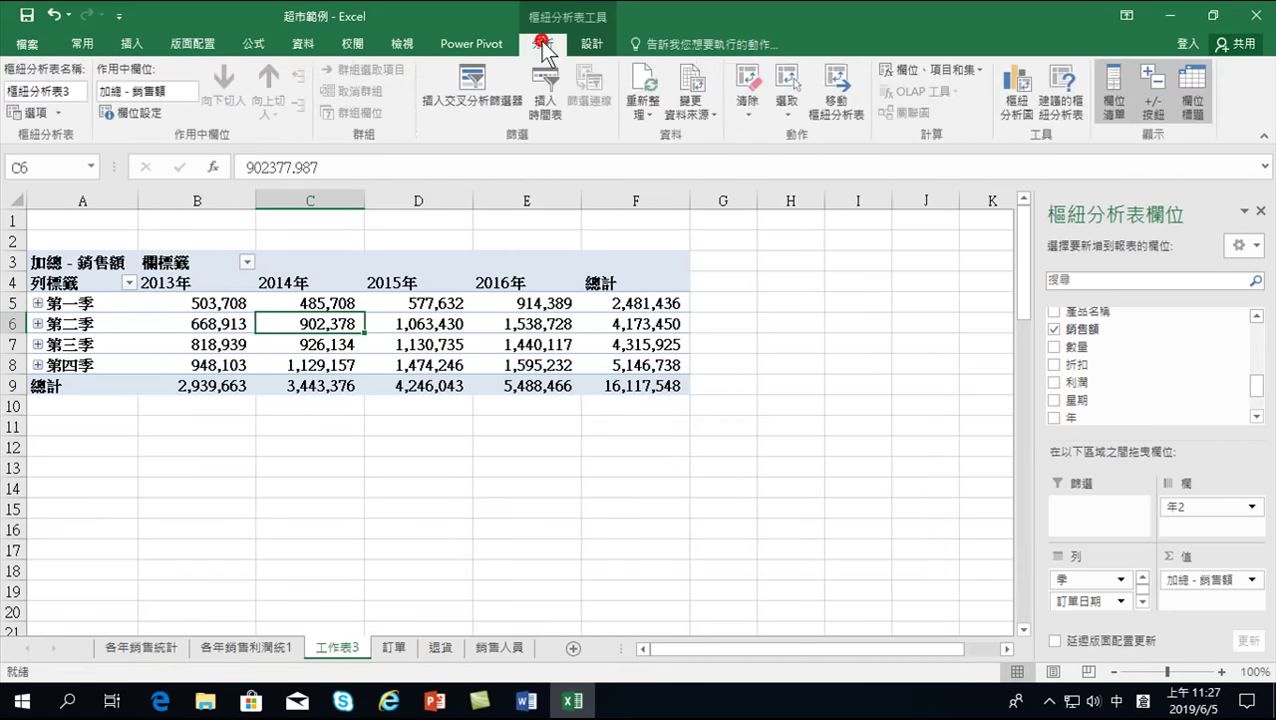
left_click(1018, 92)
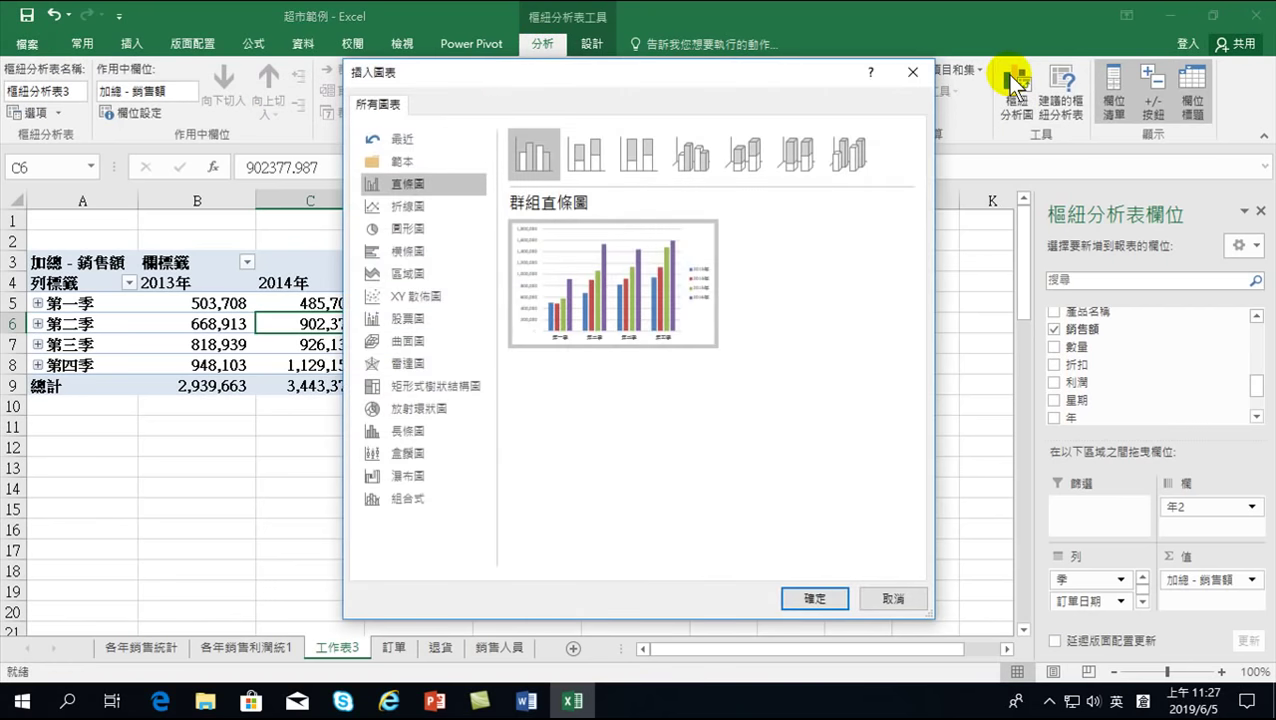
left_click(409, 205)
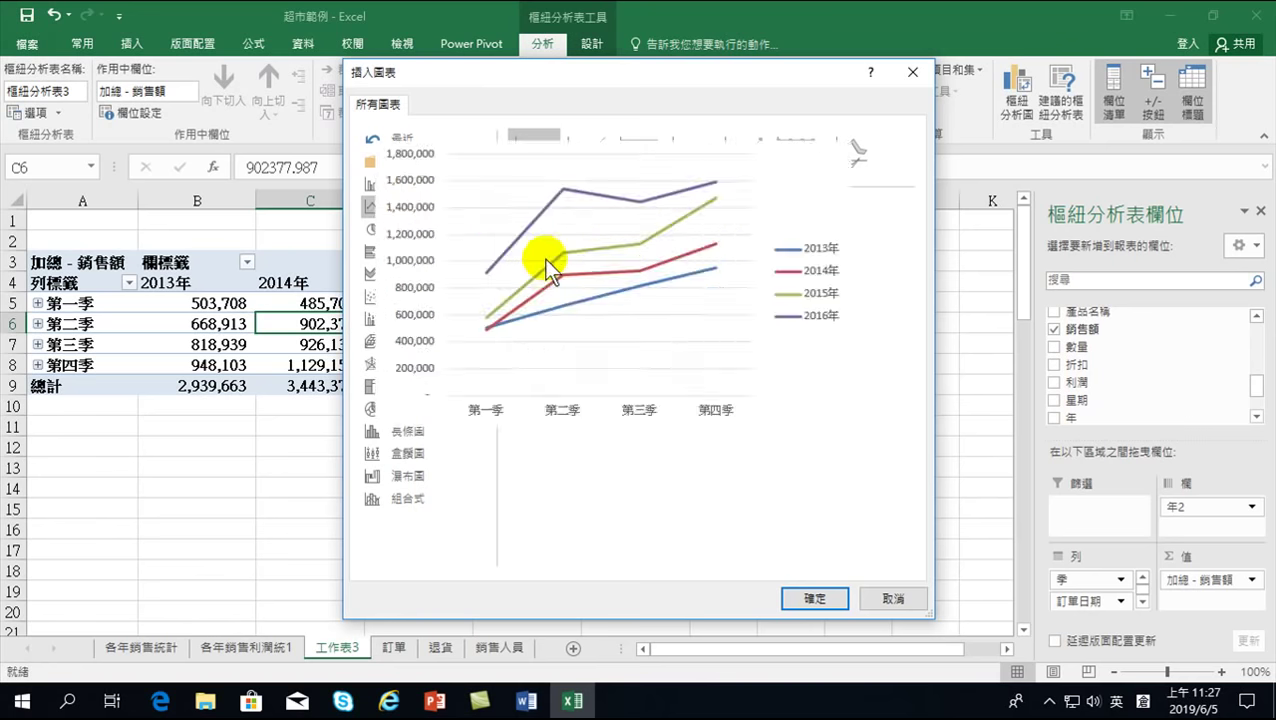
mouse_move(660, 235)
left_click(814, 598)
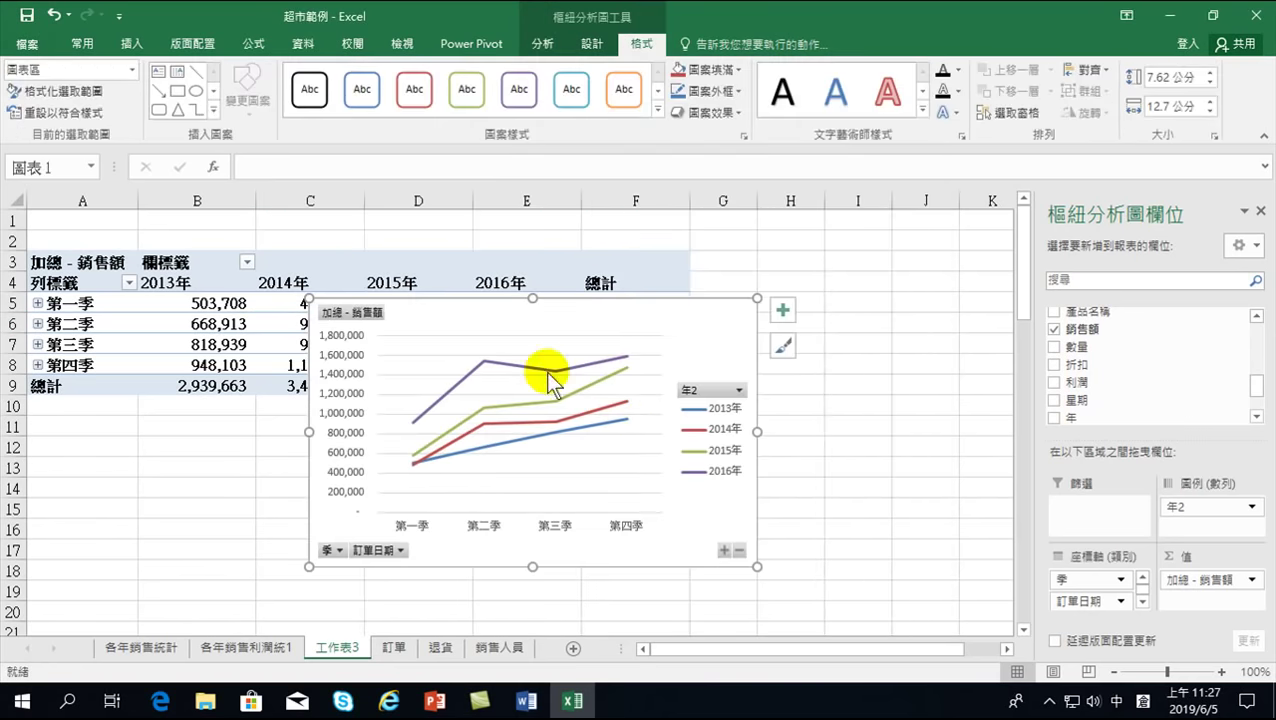
mouse_move(450, 322)
left_mouse_down()
mouse_move(650, 259)
mouse_move(387, 427)
mouse_move(505, 320)
left_mouse_up()
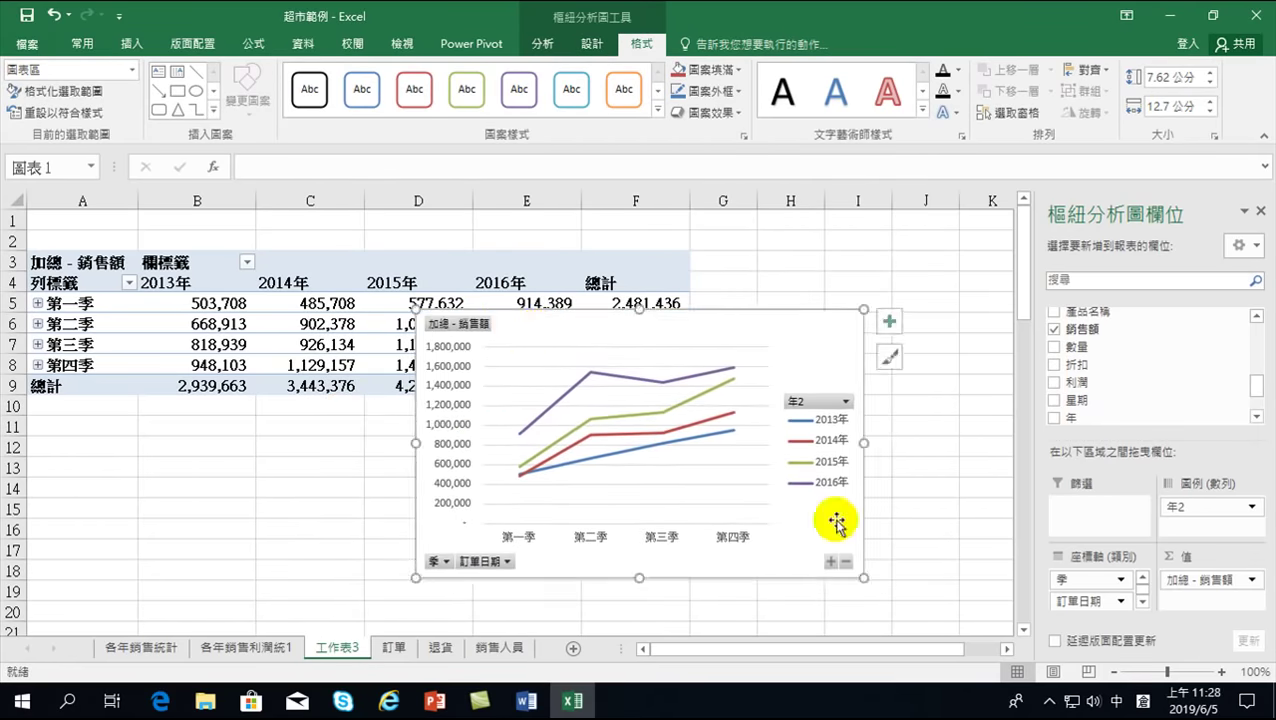
left_click_drag(863, 577, 993, 594)
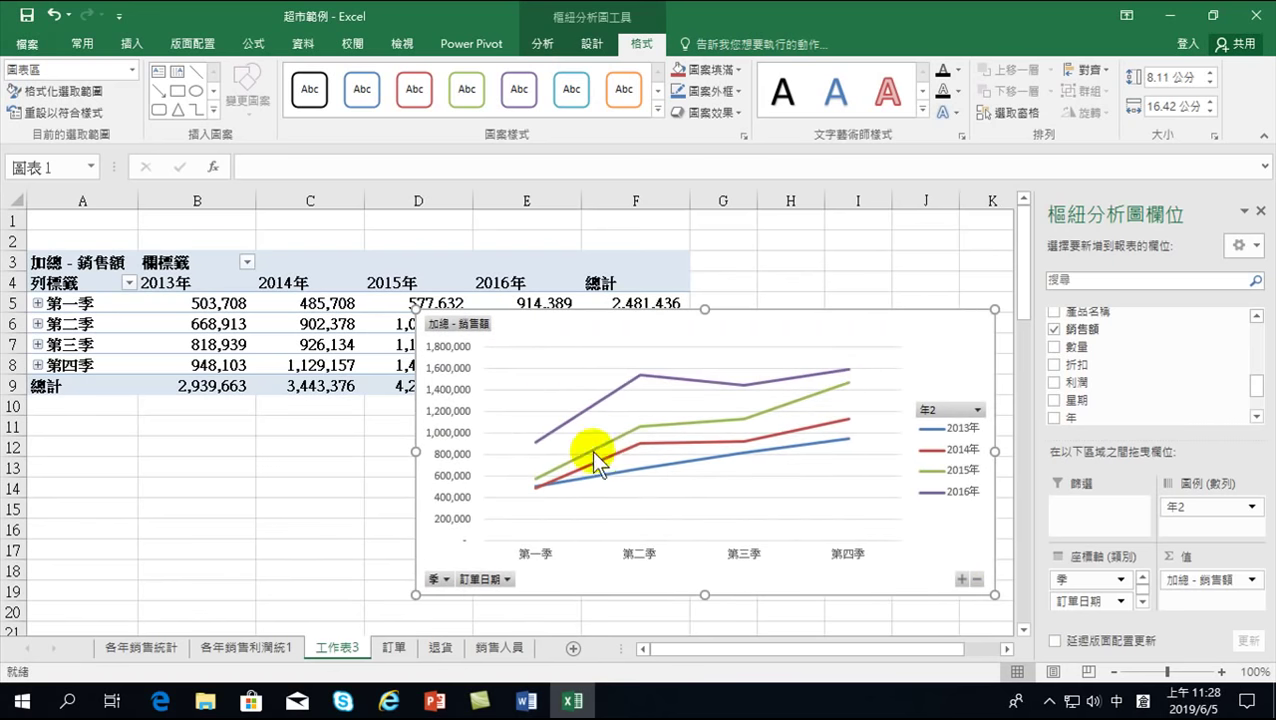
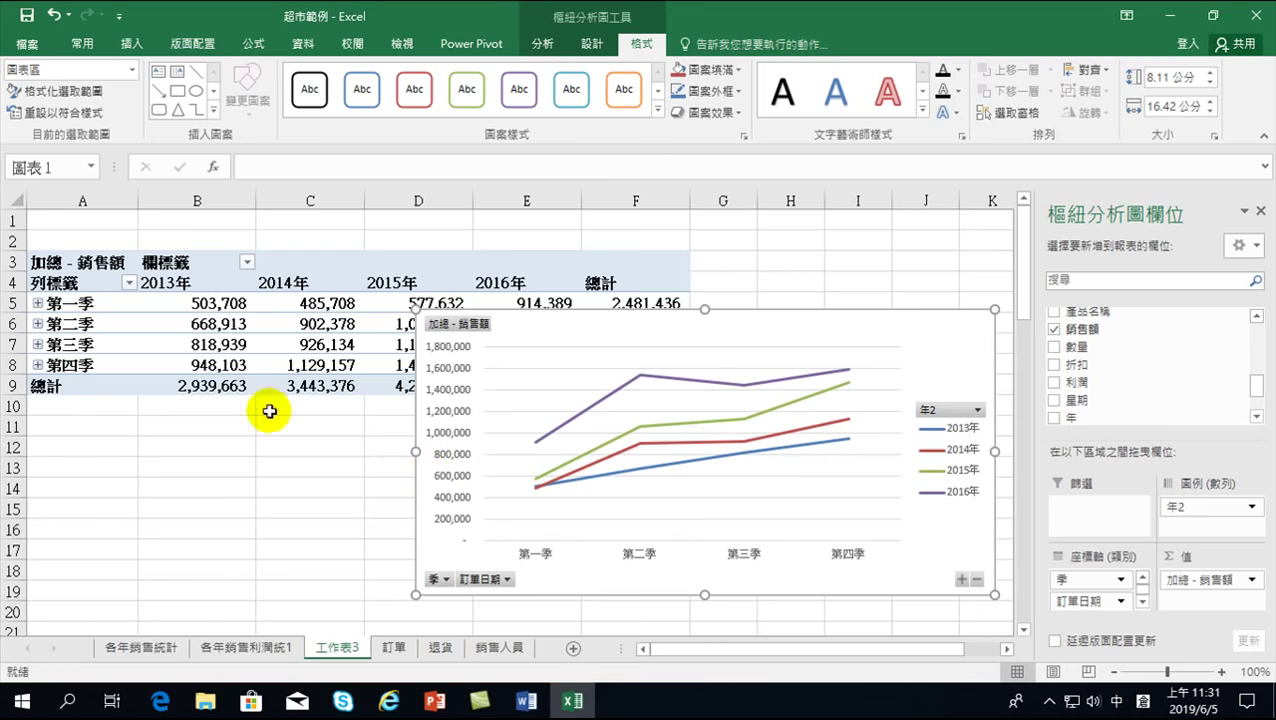
Step: Expand 第一季, 第二季, 第三季 and 第四季 into monthly rows in the 工作表3 pivot table
left_click(37, 305)
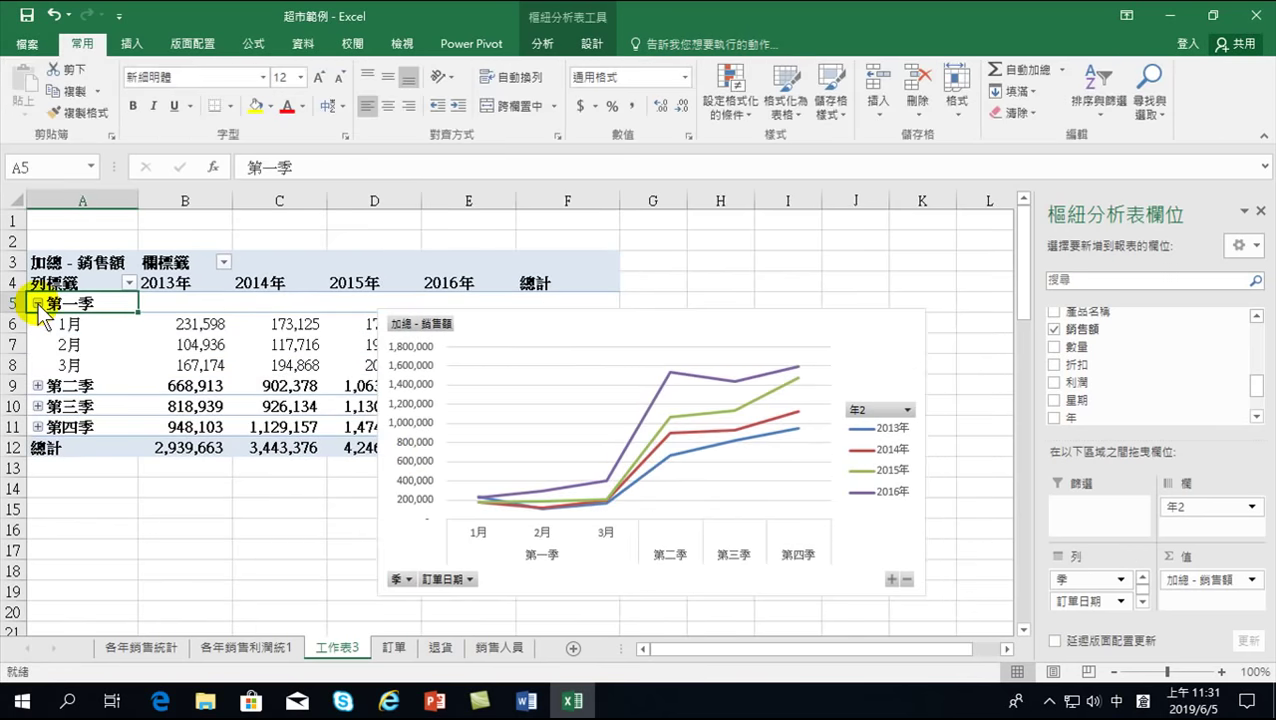
left_click(37, 386)
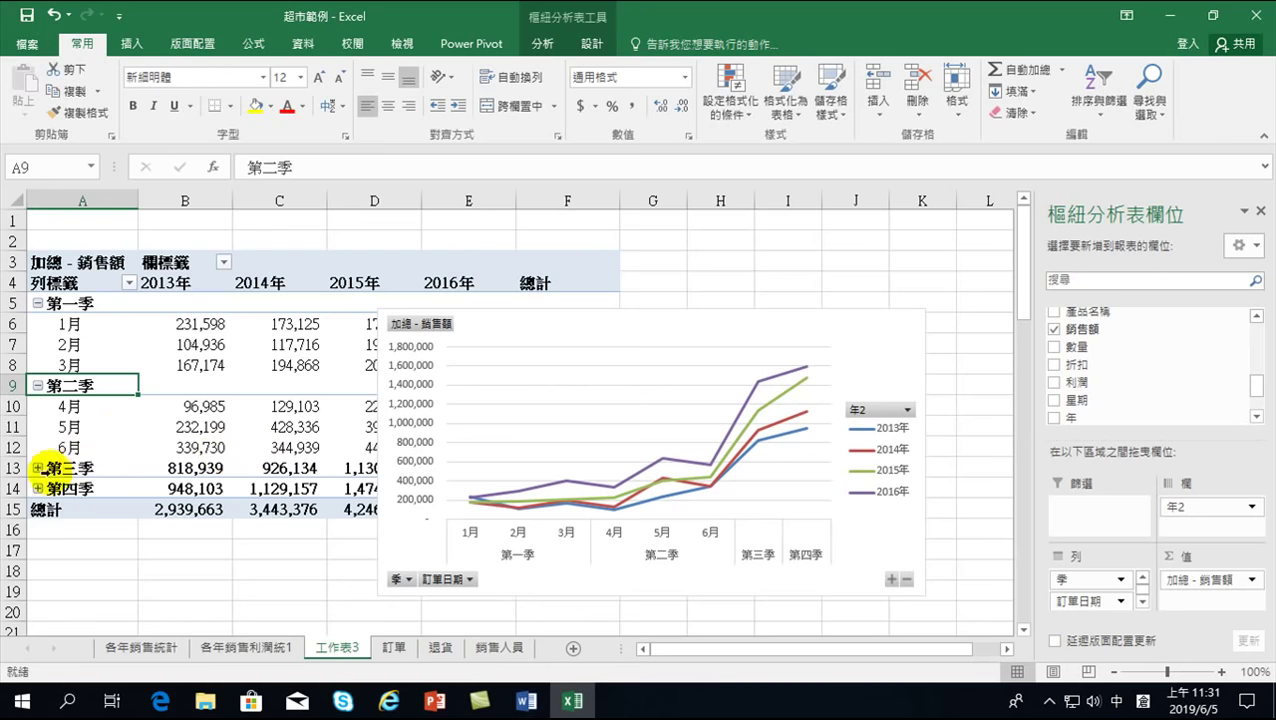
left_click(37, 468)
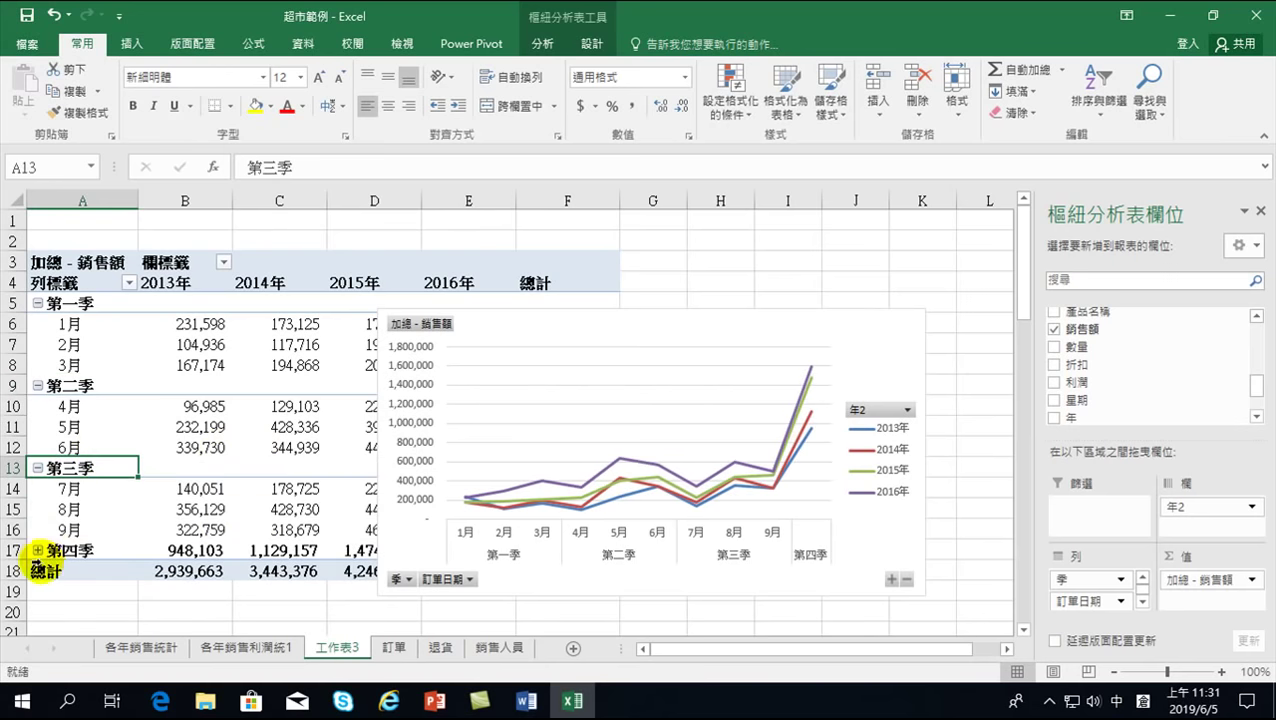
left_click(37, 550)
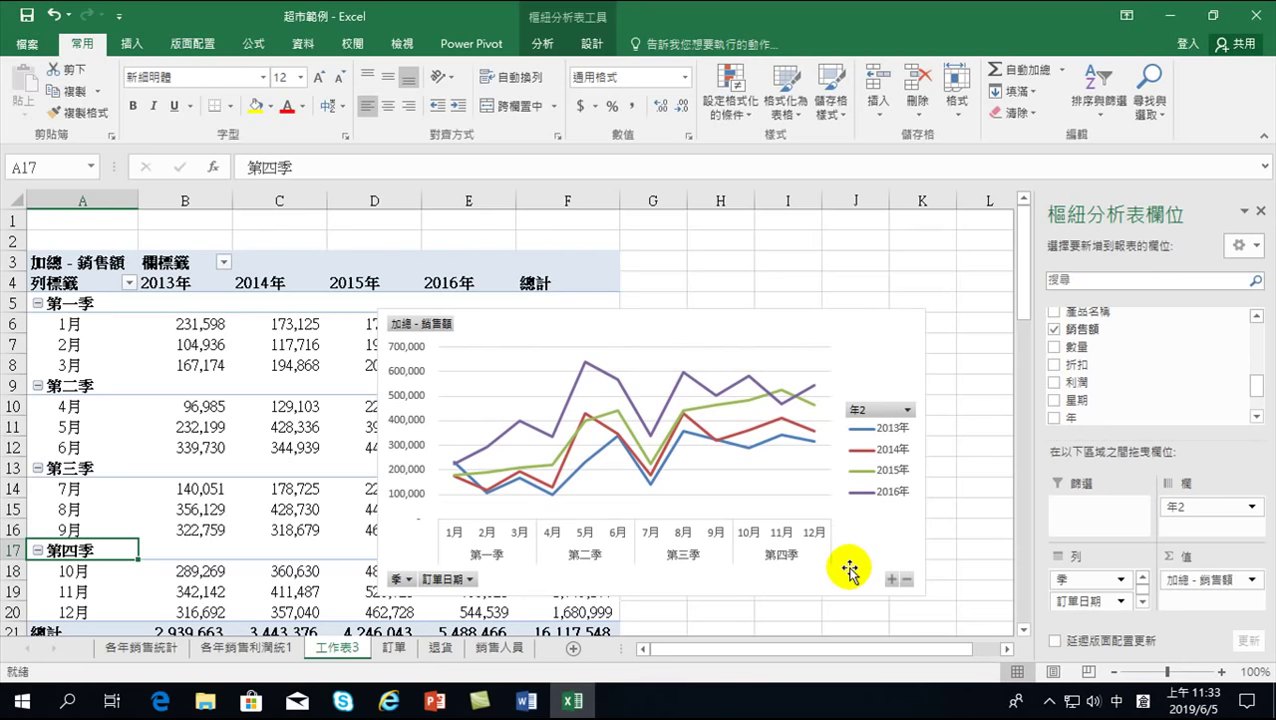
Step: Create an empty pivot table from the 訂單 order data on a new worksheet
left_click(391, 648)
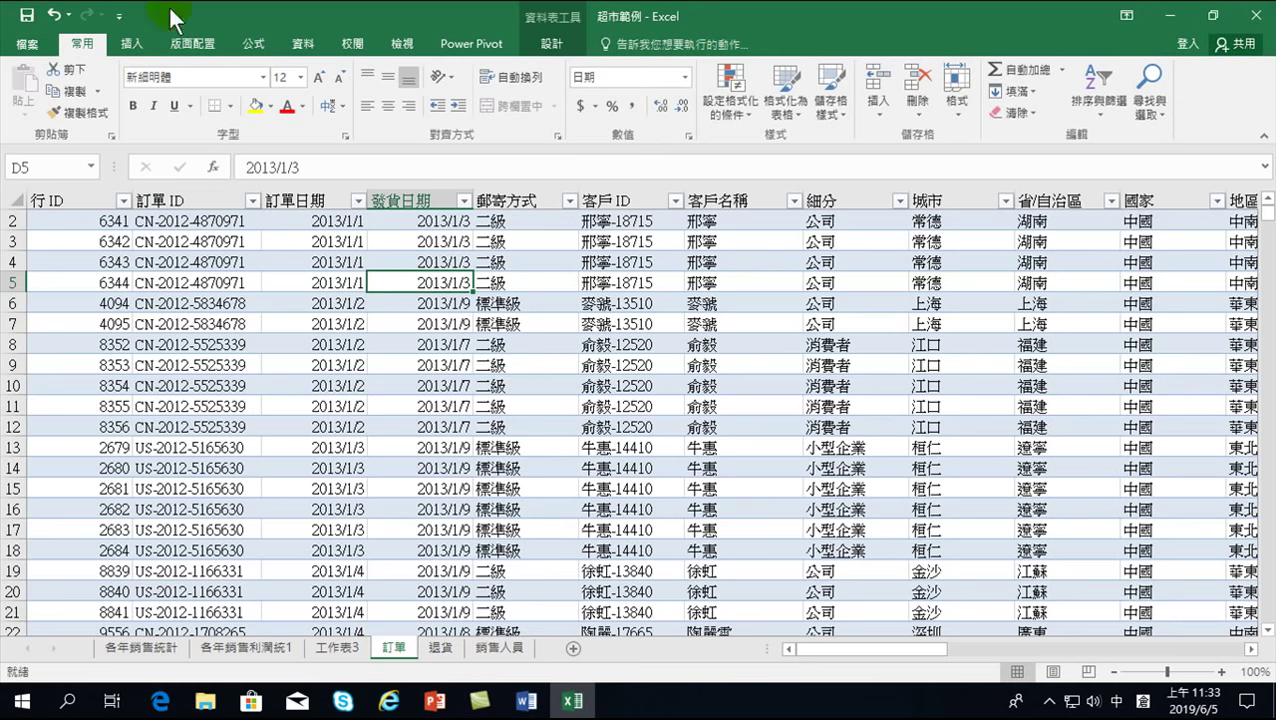
left_click(133, 43)
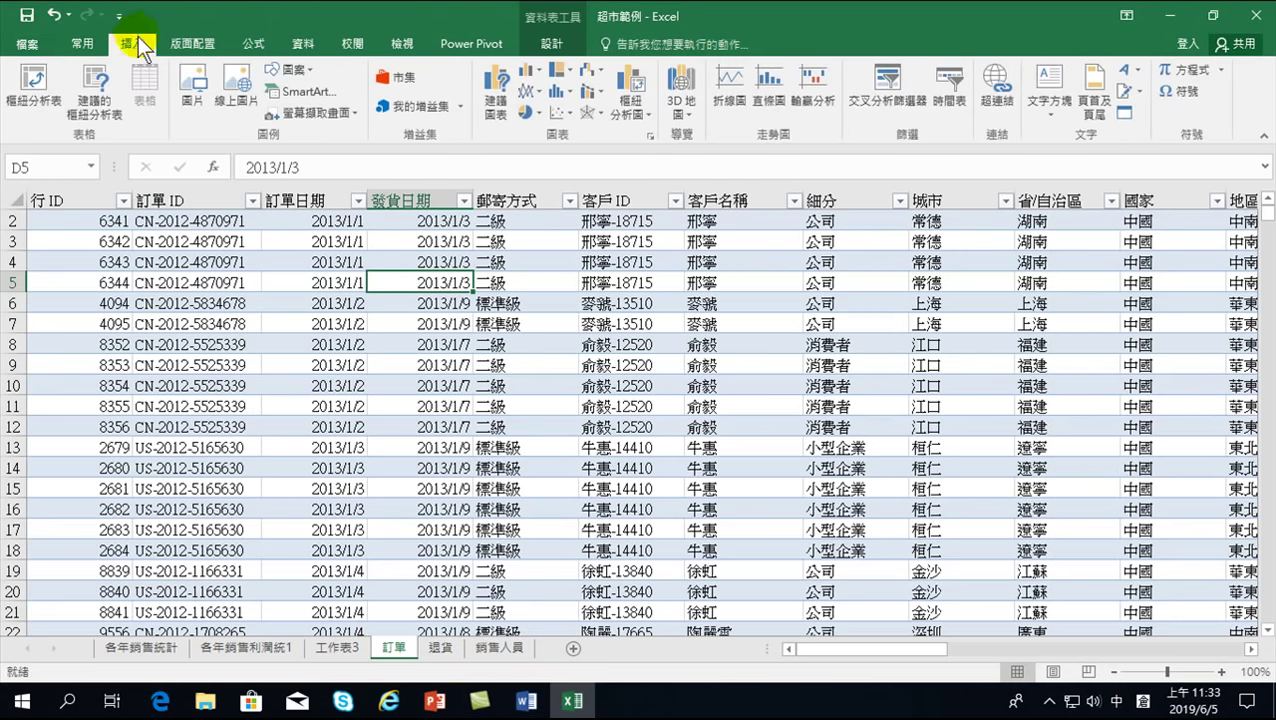
left_click(12, 88)
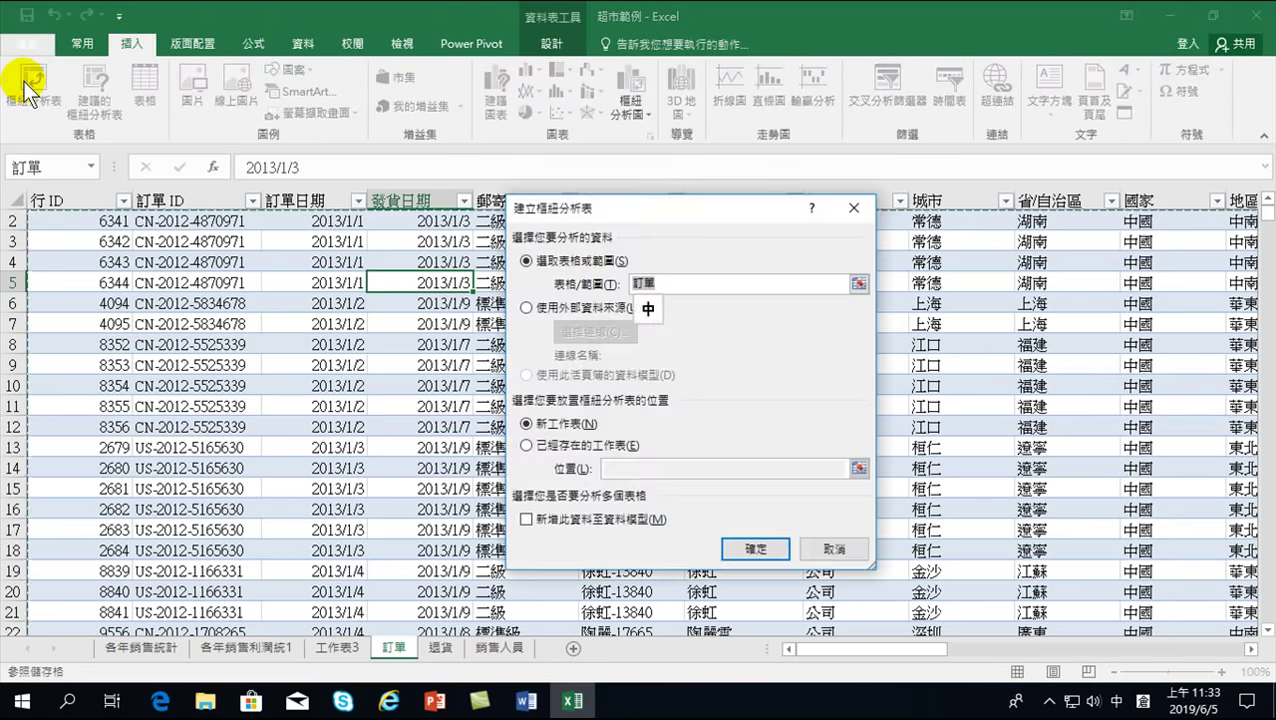
left_click(752, 545)
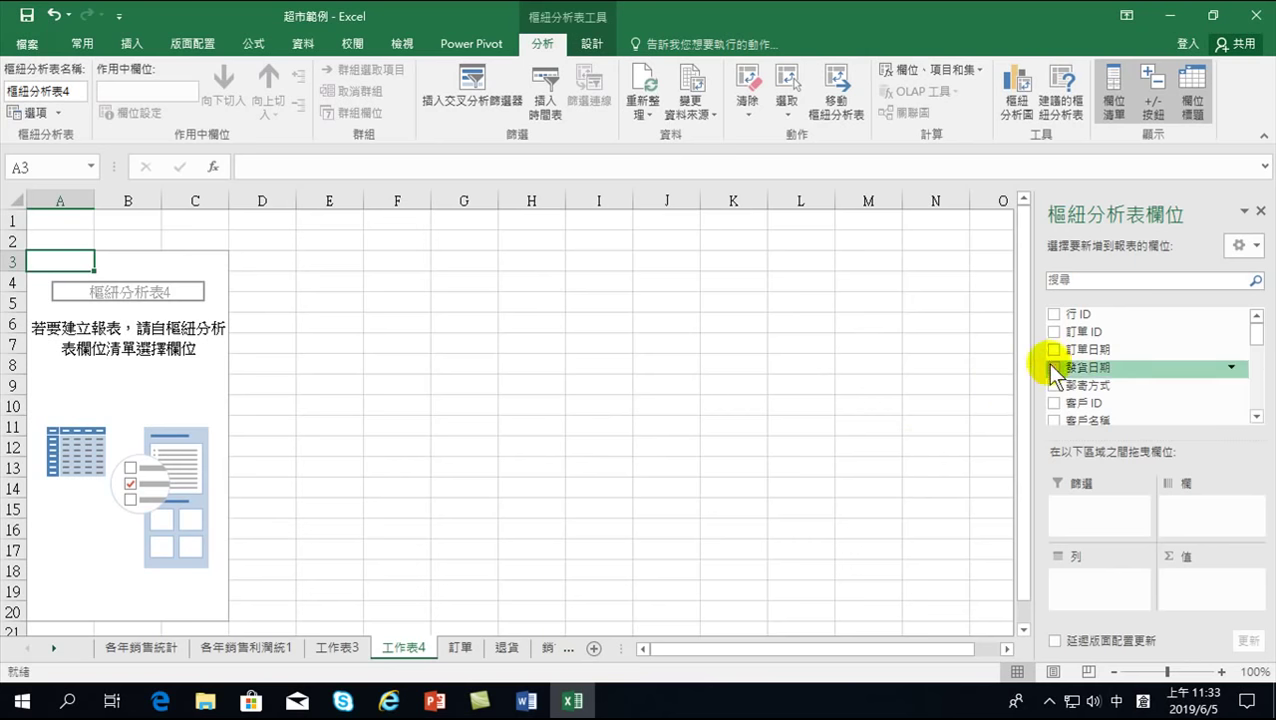
Step: Add 訂單日期 and 銷售額 to the pivot table and move the years to Columns
left_click(1053, 350)
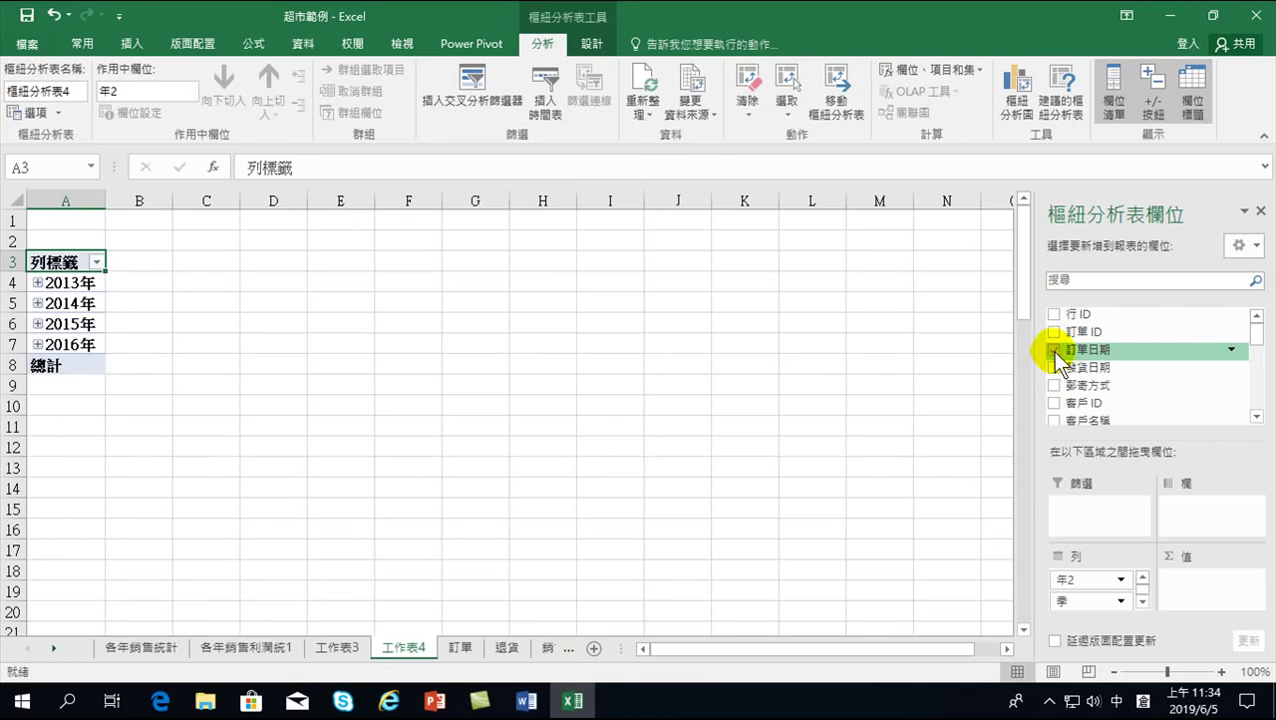
left_click_drag(1256, 337, 1259, 386)
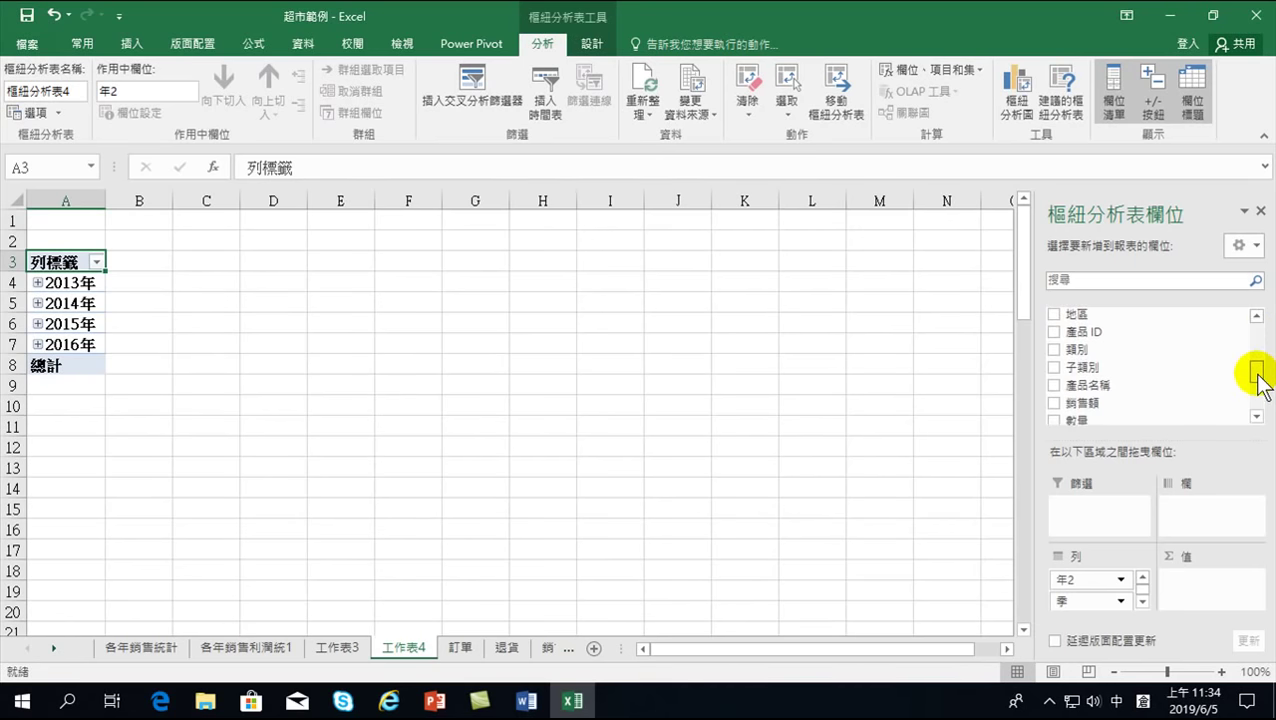
left_click(1054, 403)
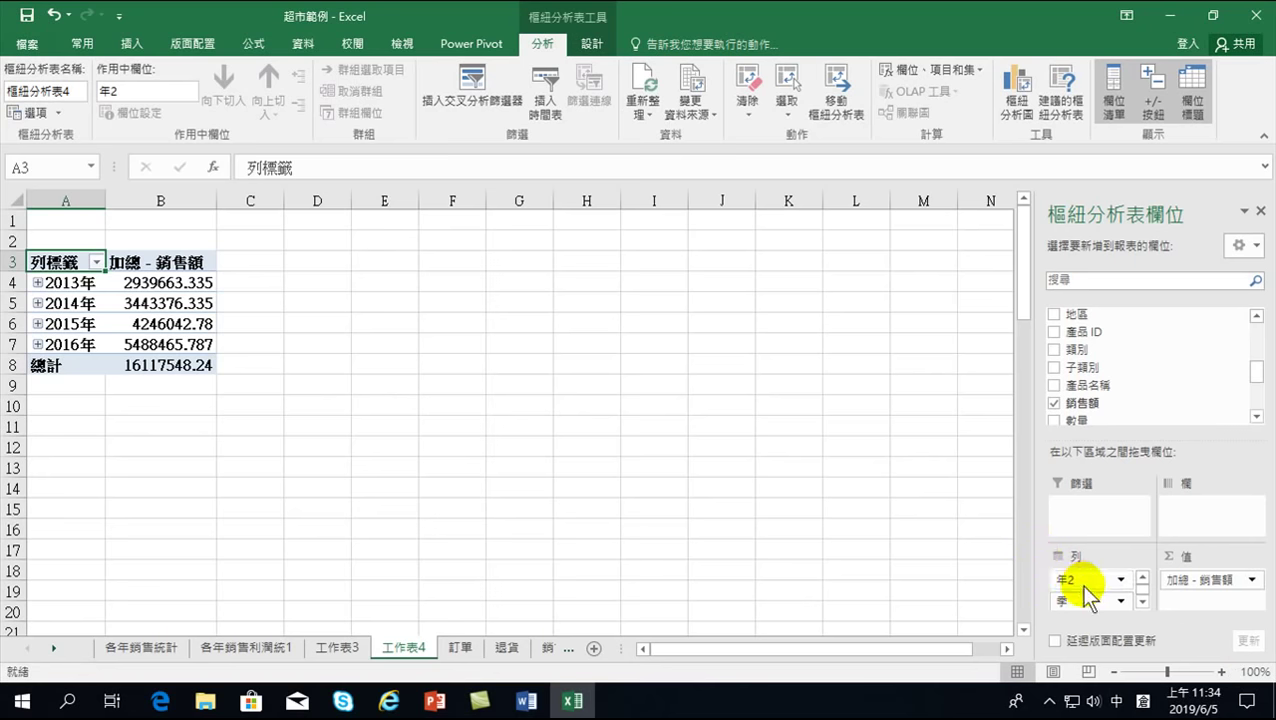
left_click_drag(1077, 583, 1196, 510)
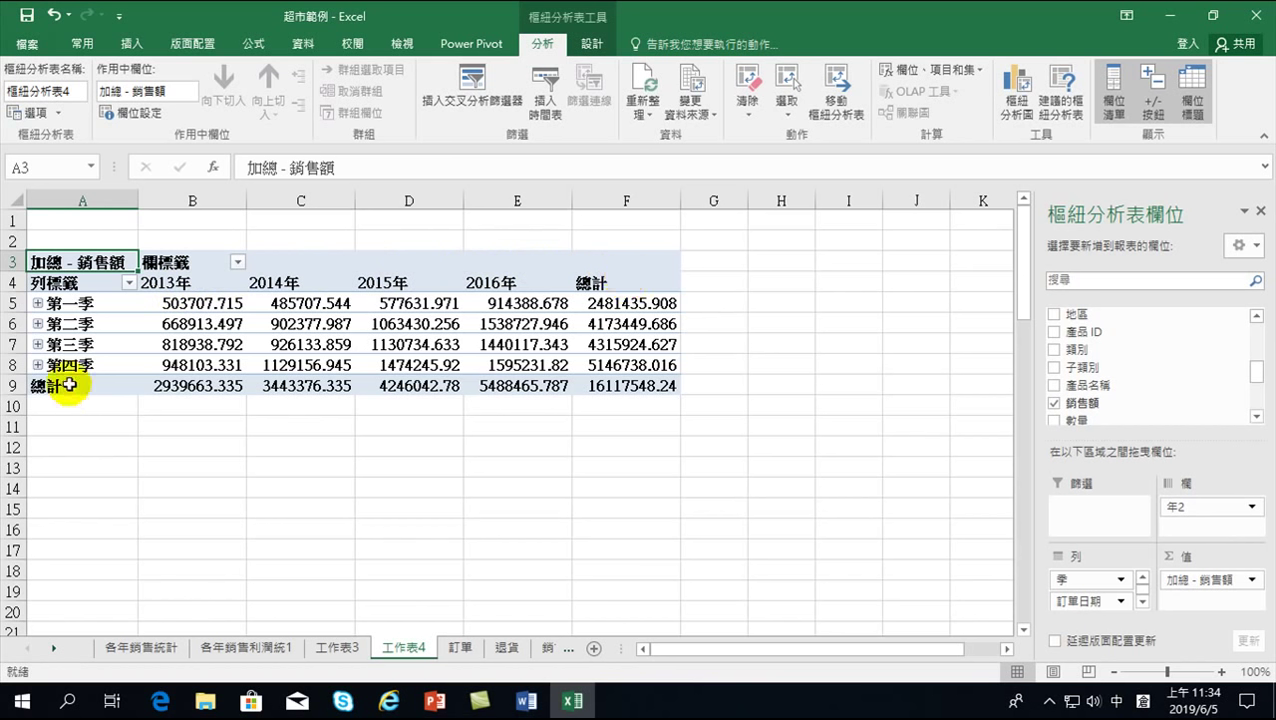
Step: Expand all four quarters, 第一季 through 第四季, into monthly rows
left_click(37, 303)
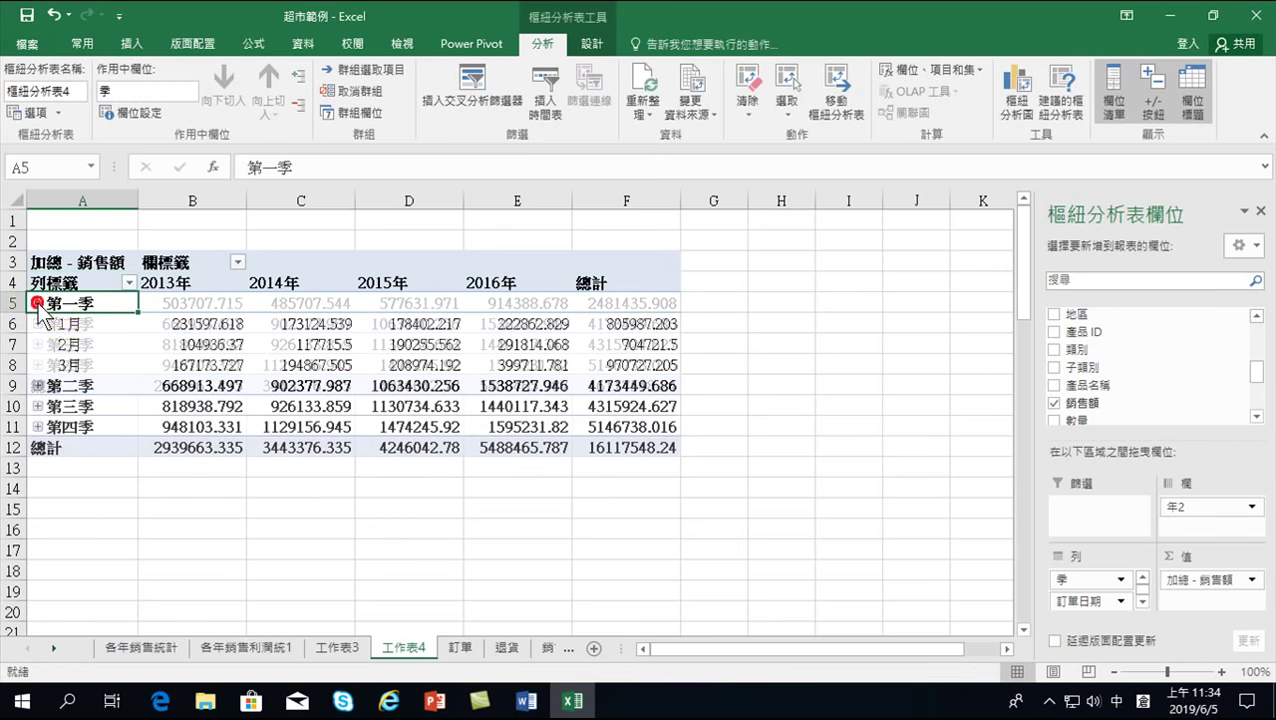
left_click(37, 385)
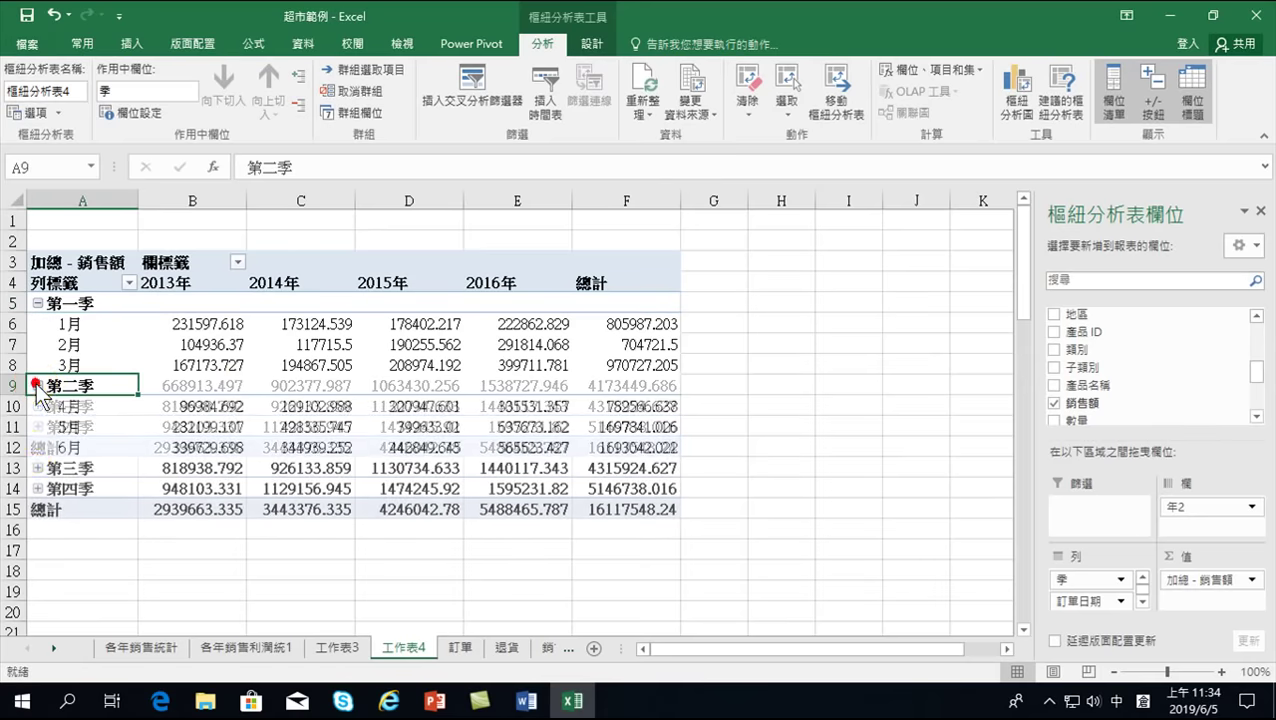
left_click(37, 467)
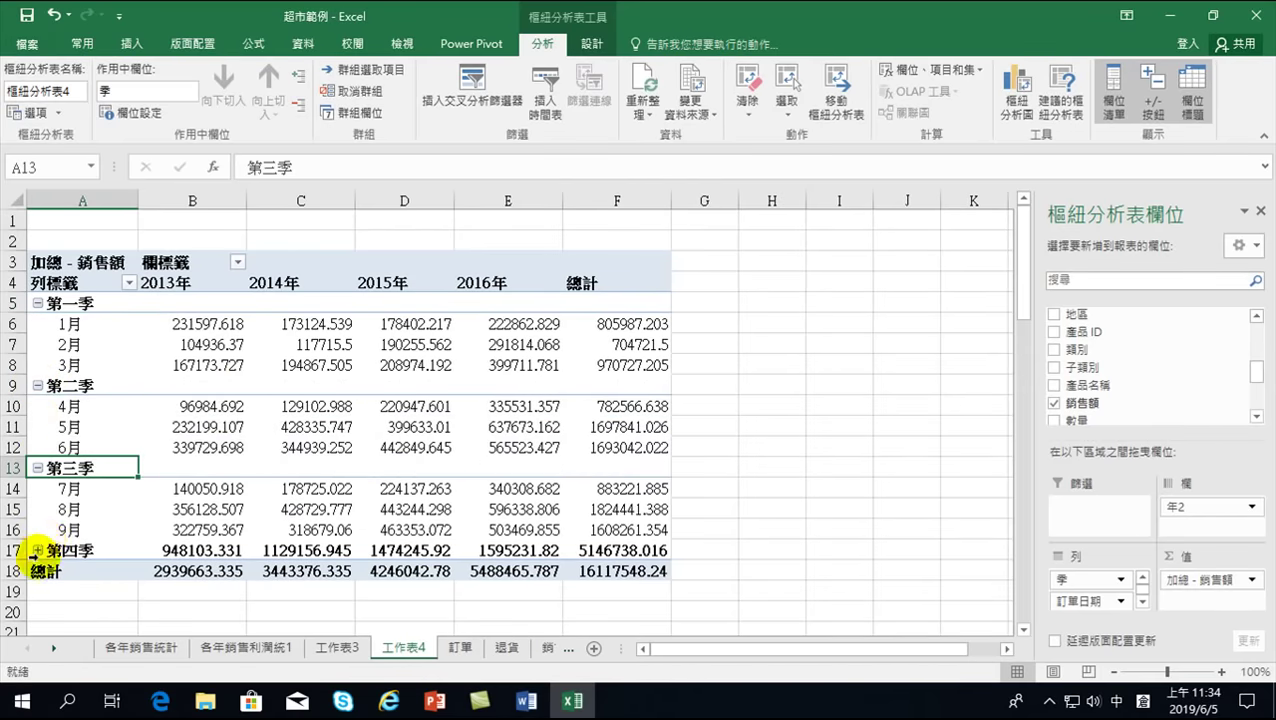
left_click(37, 550)
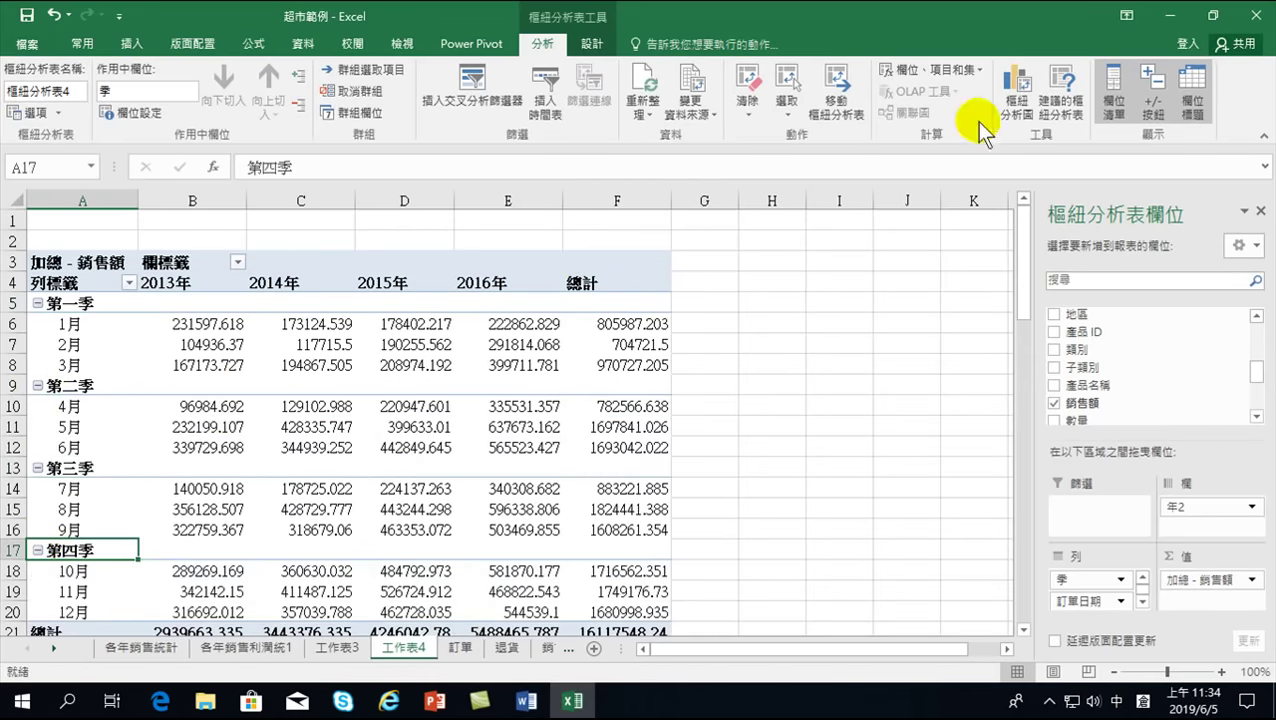
Step: Insert a Line pivot chart of monthly 銷售額 with one line per year, 2013–2016
left_click(1015, 85)
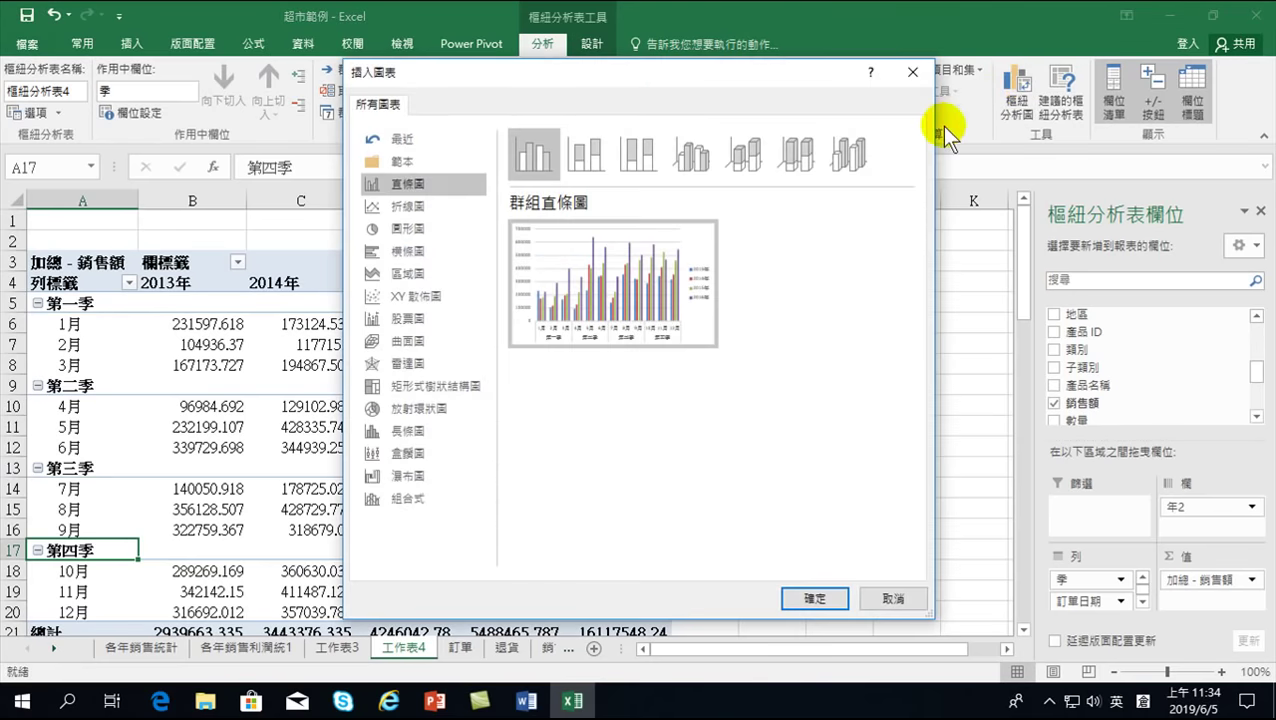
left_click(412, 207)
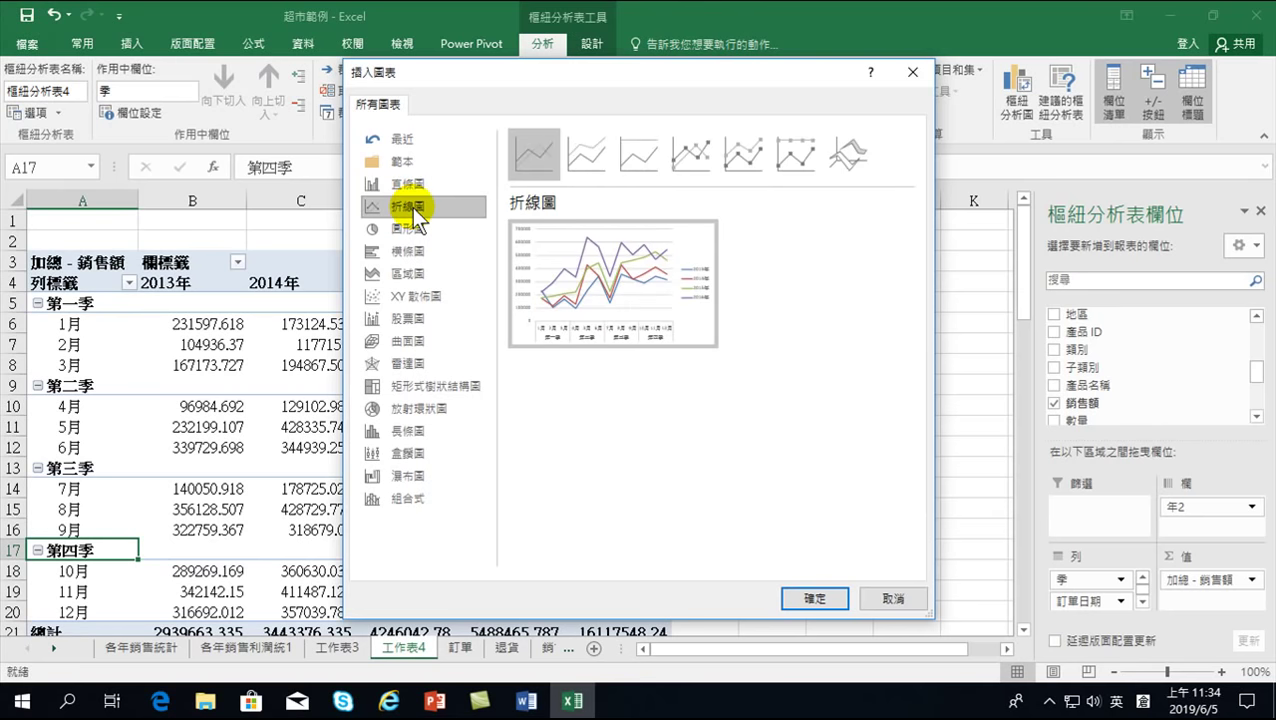
left_click(403, 181)
mouse_move(612, 283)
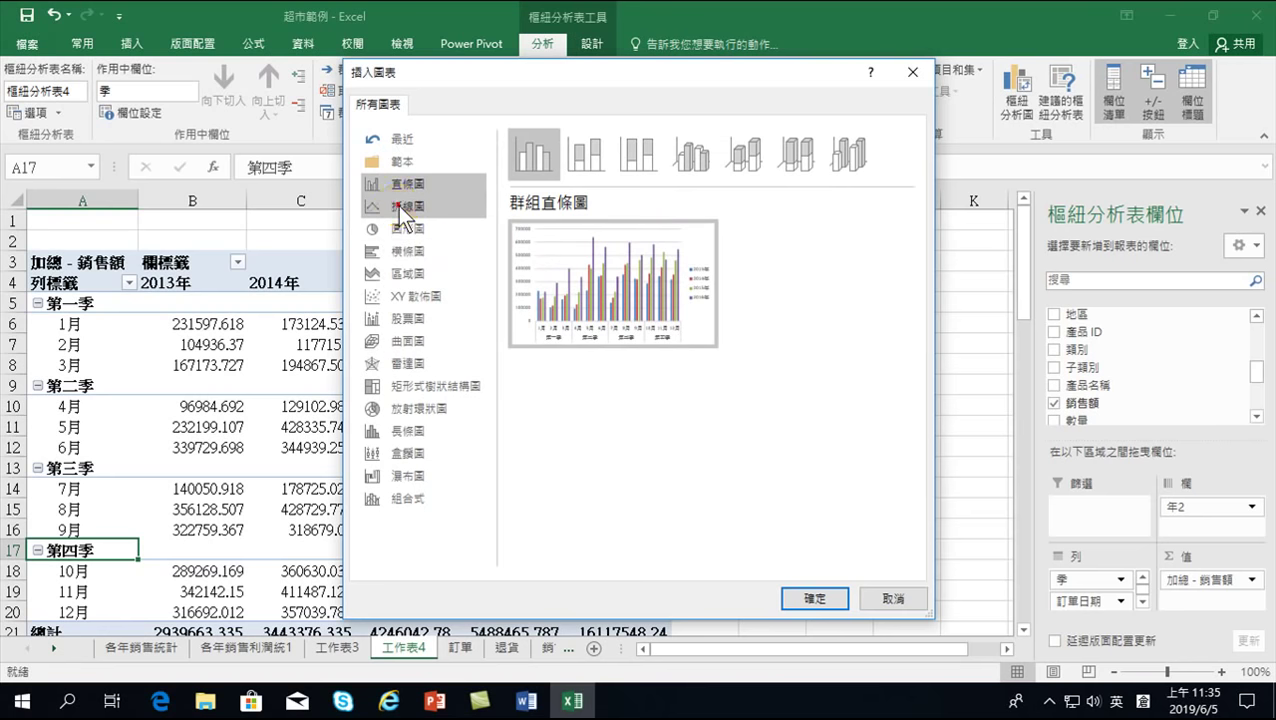
left_click(398, 205)
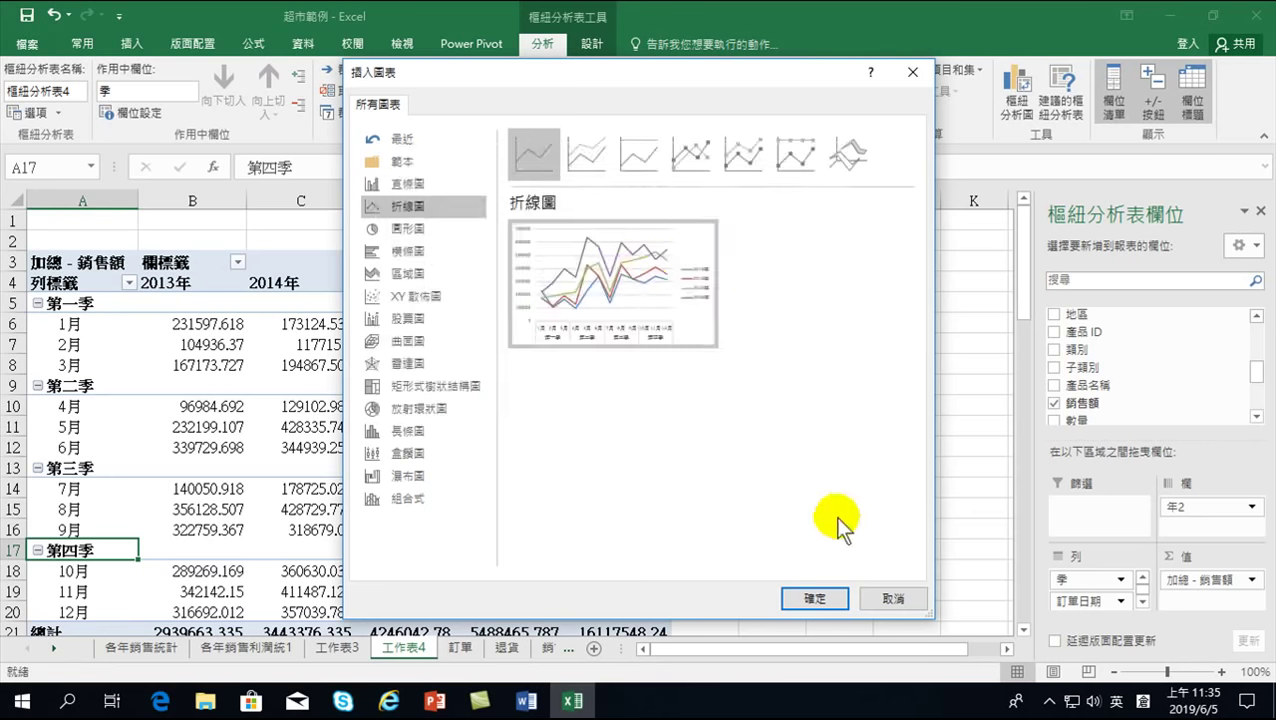
left_click(815, 598)
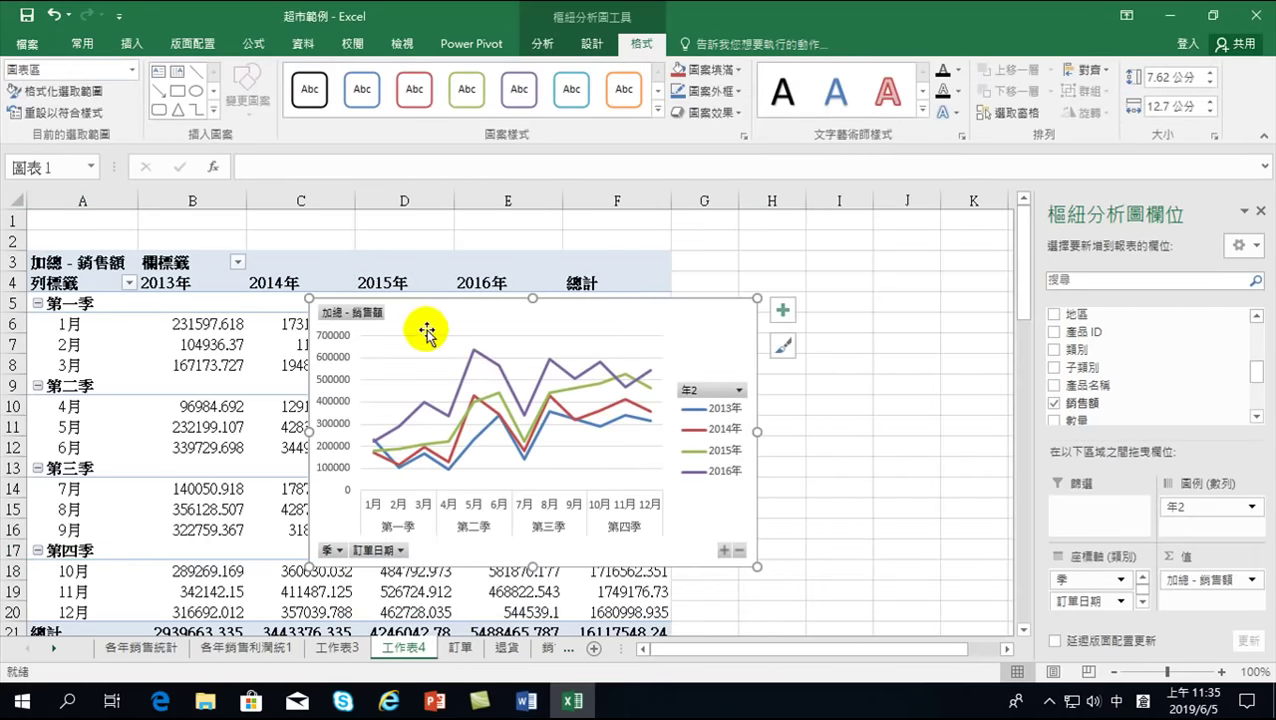
Step: Move the chart right and format B6:F21 in Comma Style with no decimals
mouse_move(420, 312)
left_mouse_down()
mouse_move(608, 294)
mouse_move(564, 284)
left_mouse_up()
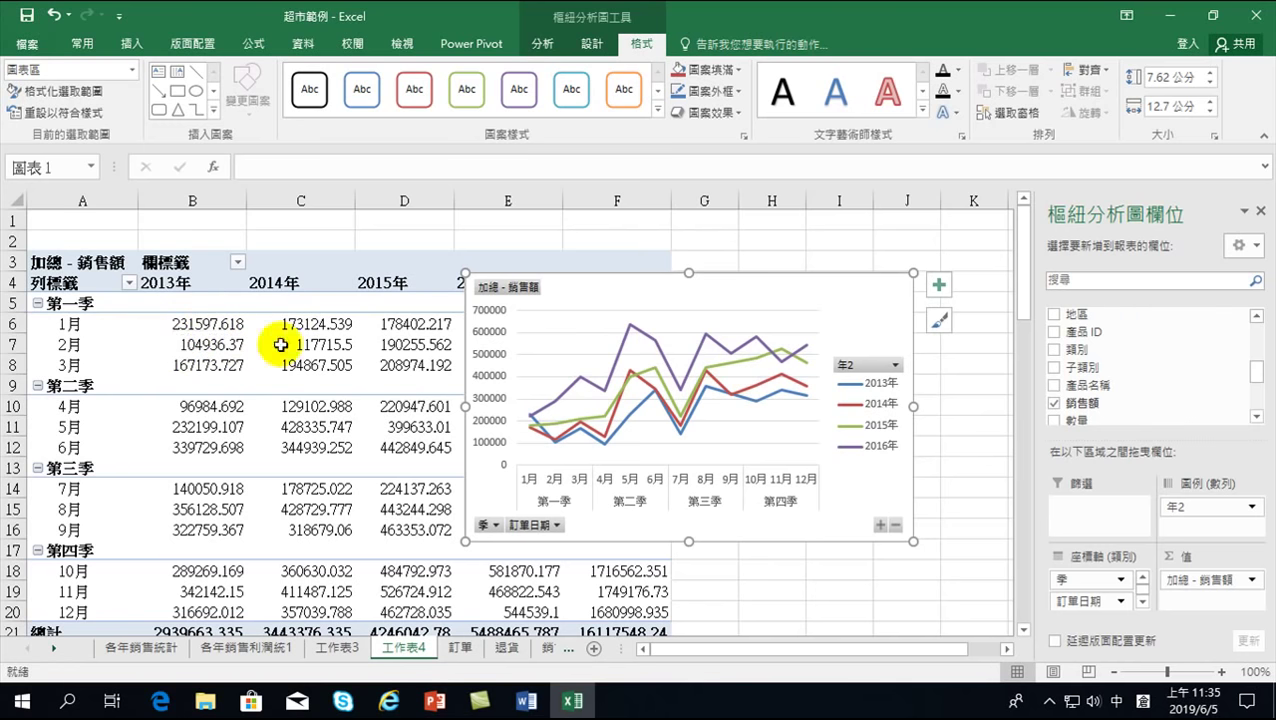
left_click_drag(176, 321, 584, 629)
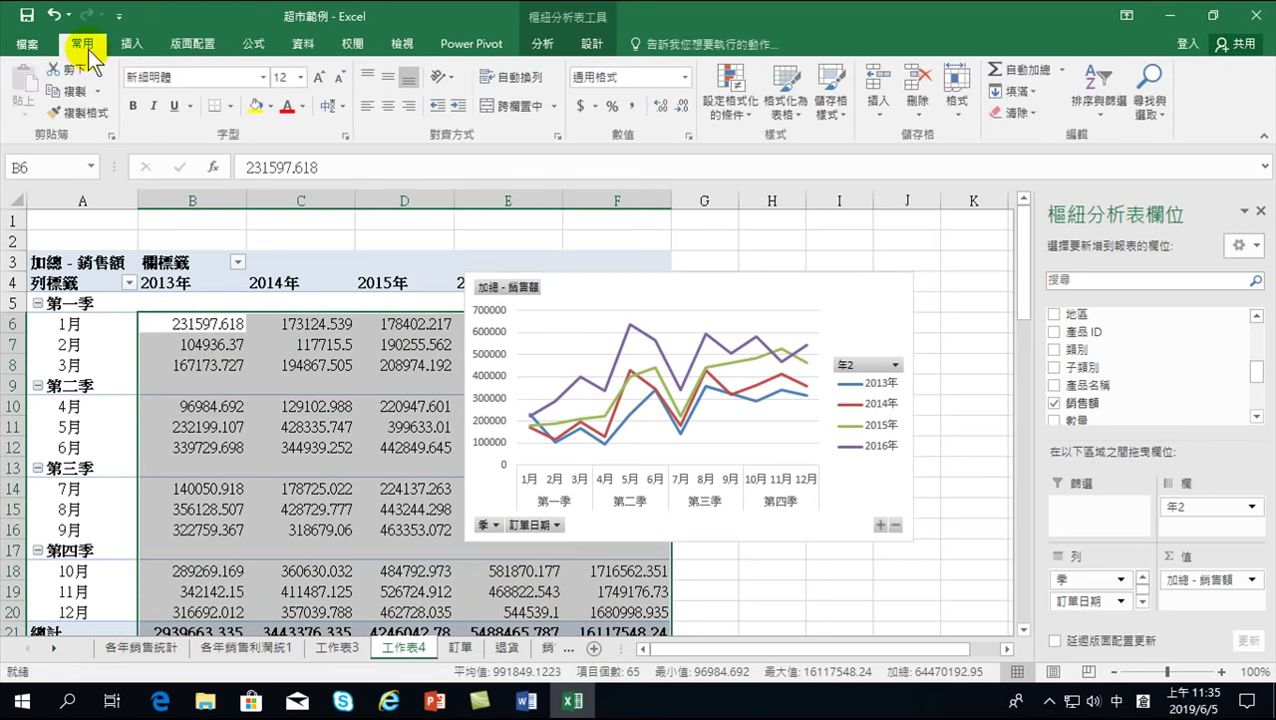
left_click(632, 105)
left_click(681, 105)
left_click(680, 103)
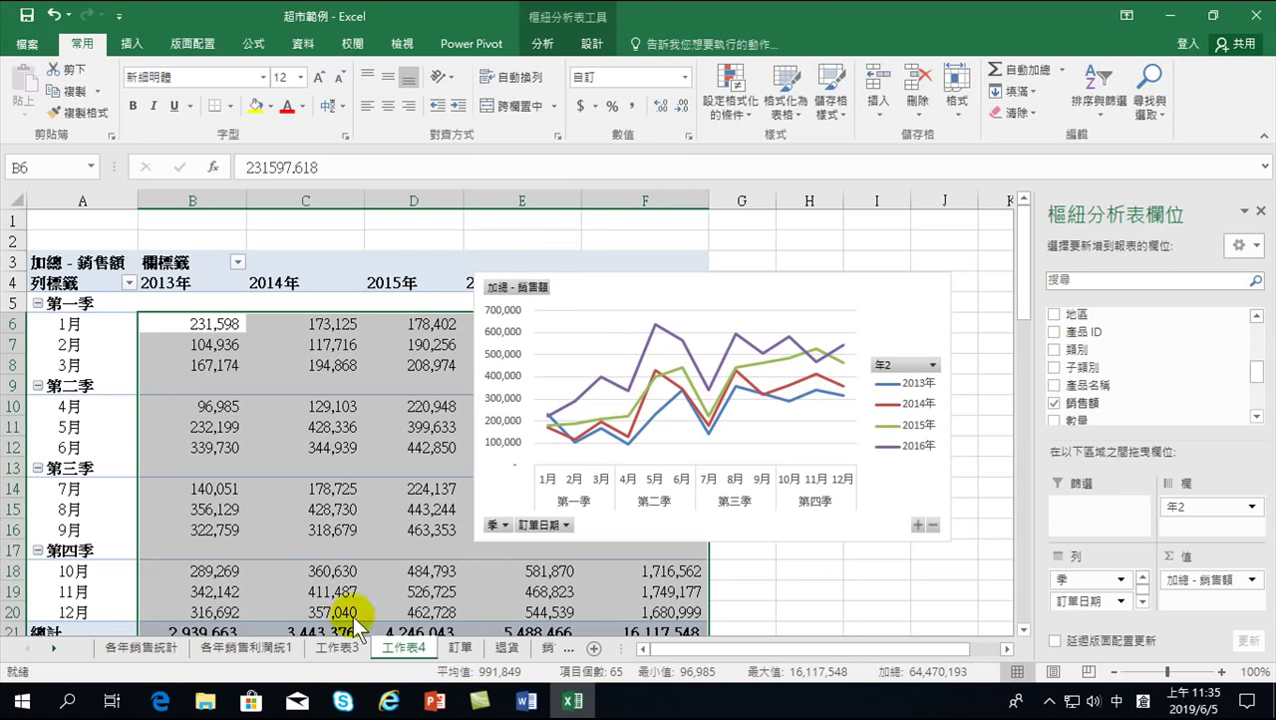
Step: Delete the 工作表4 sheet and start renaming 工作表3 to 同期比較
right_click(400, 645)
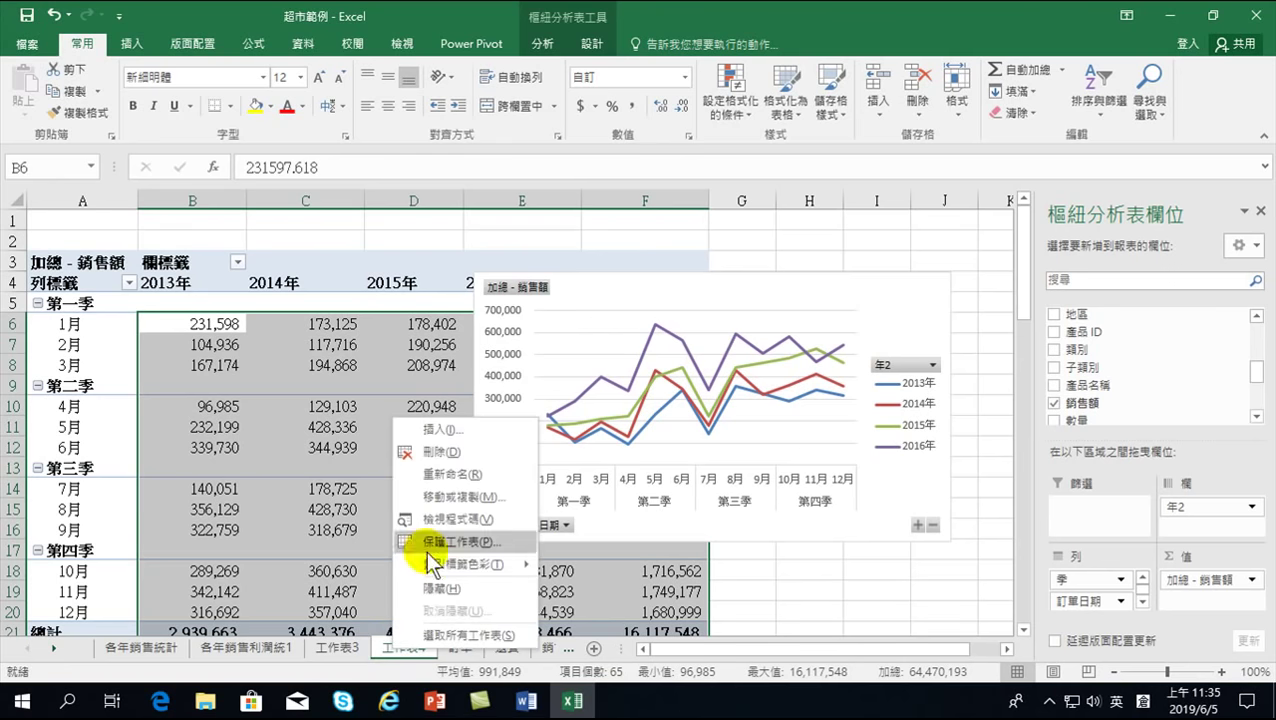
left_click(428, 451)
left_click(603, 401)
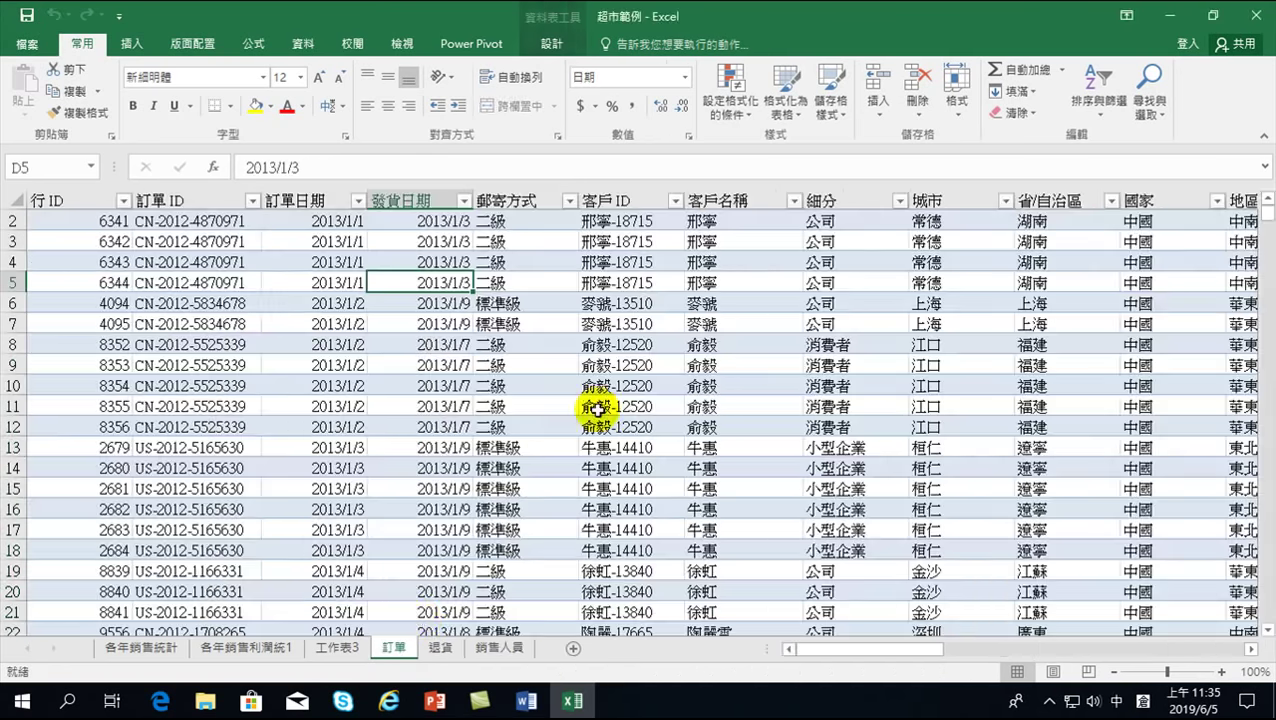
left_click(354, 650)
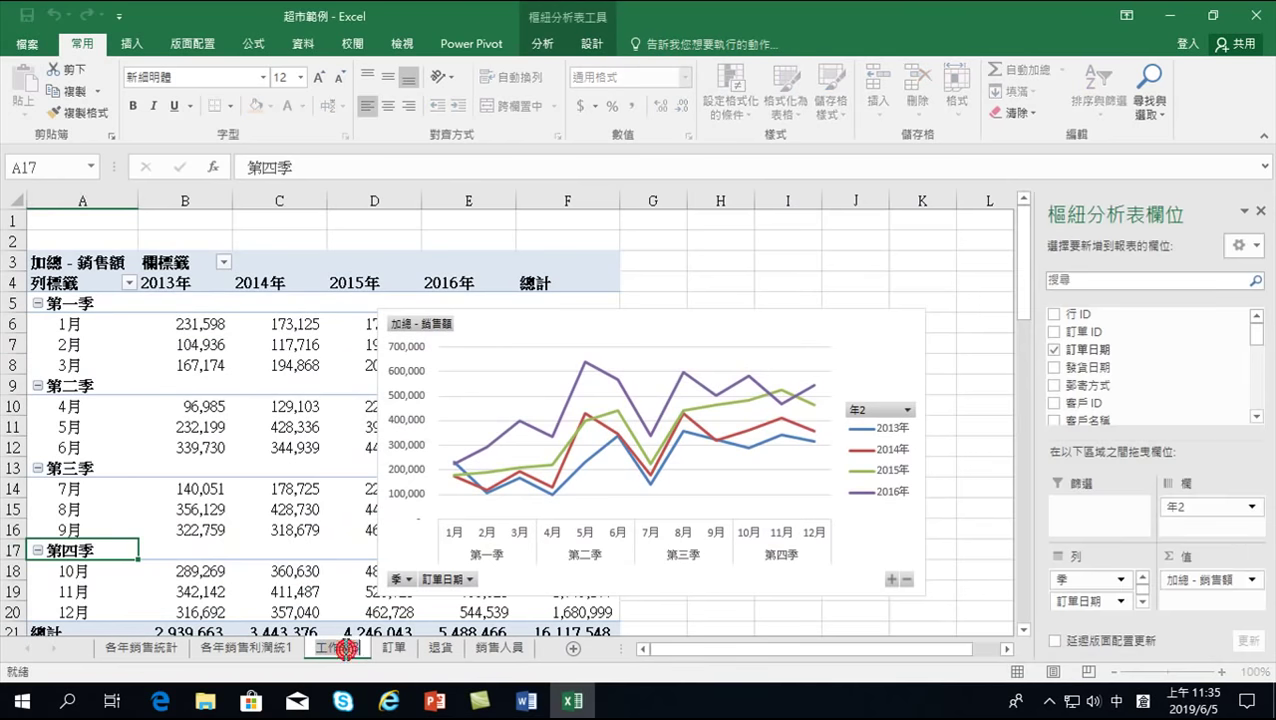
type("同廿盒")
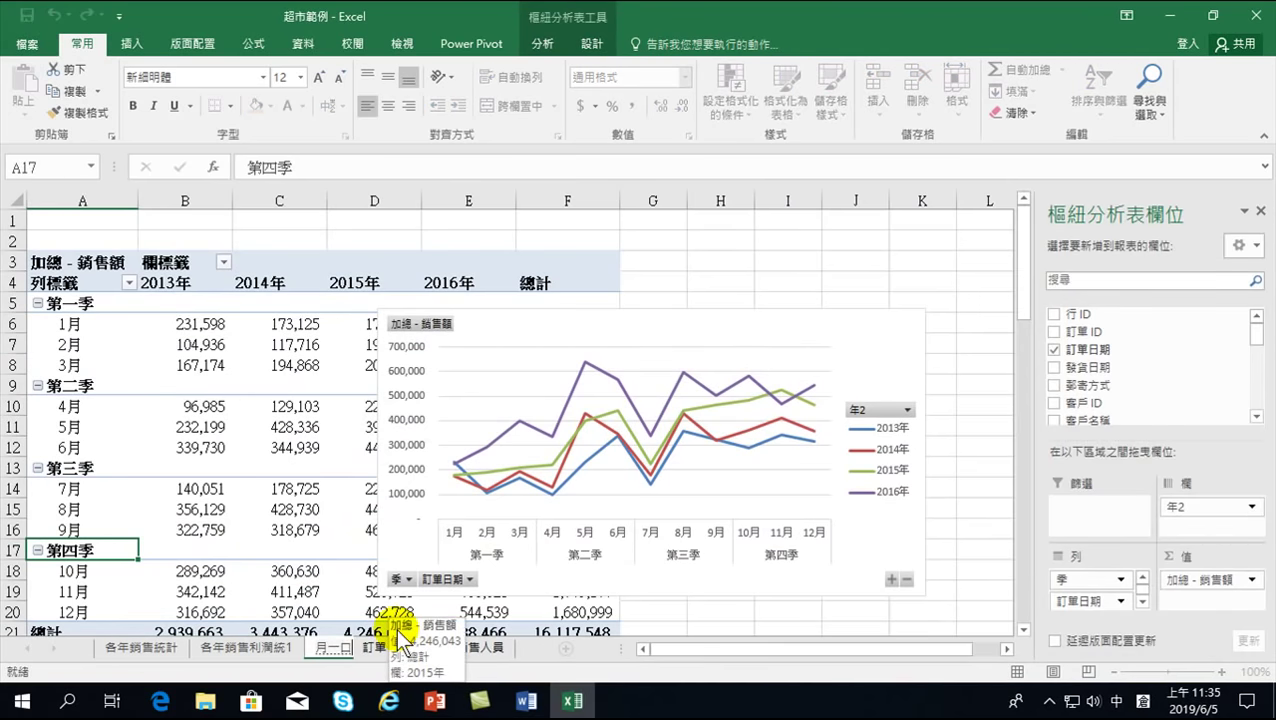
type("期比較")
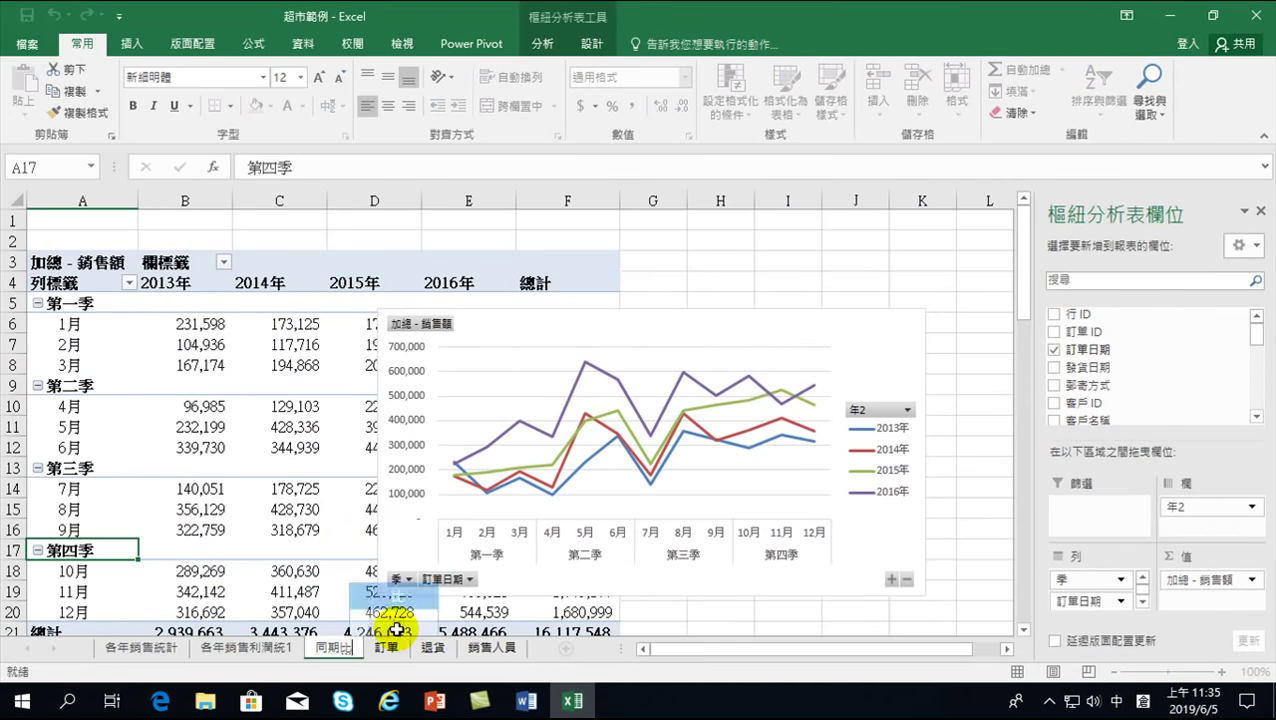
Step: Finish renaming the sheet to 同期比較 and save the workbook as 超市範例20190605-1
key("Return")
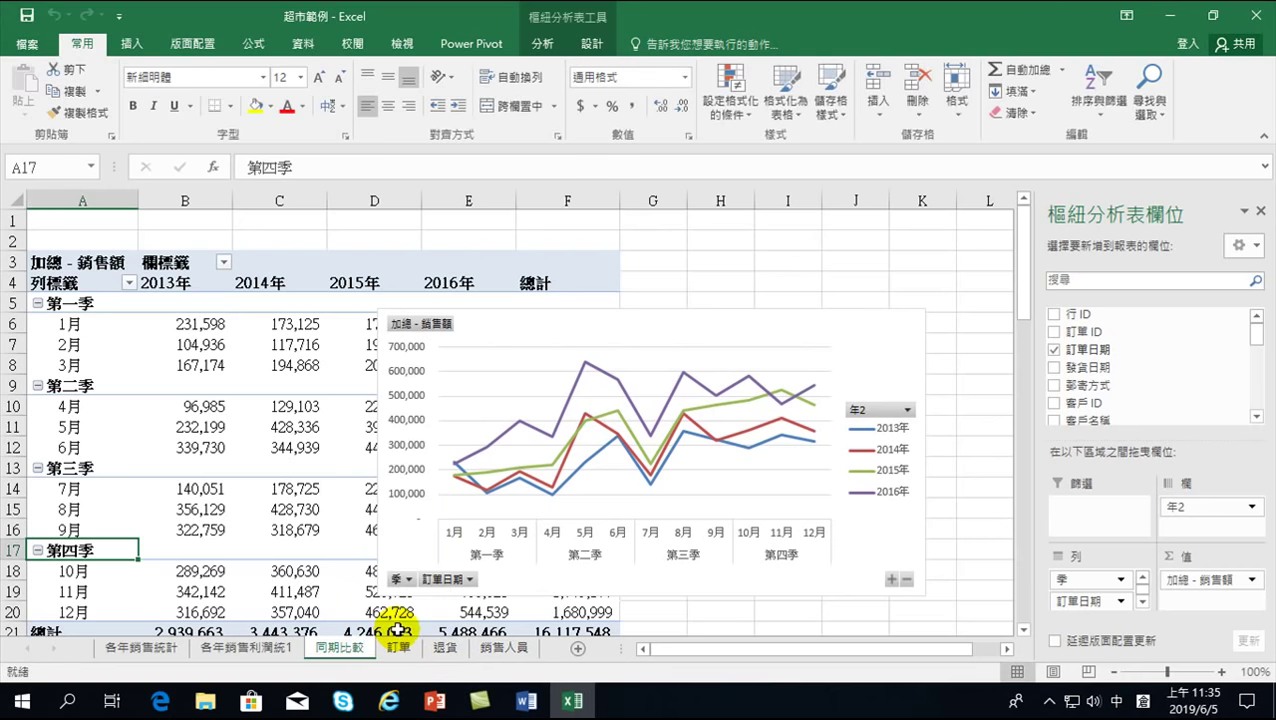
left_click(29, 44)
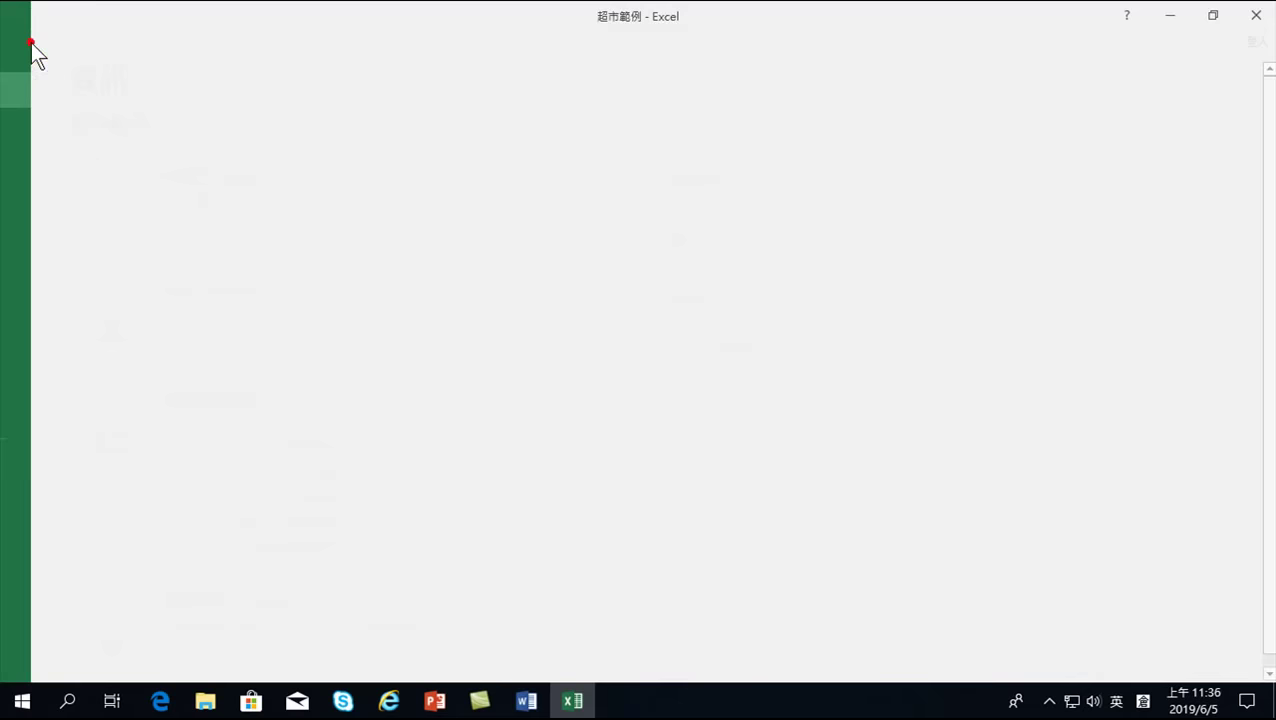
left_click(48, 230)
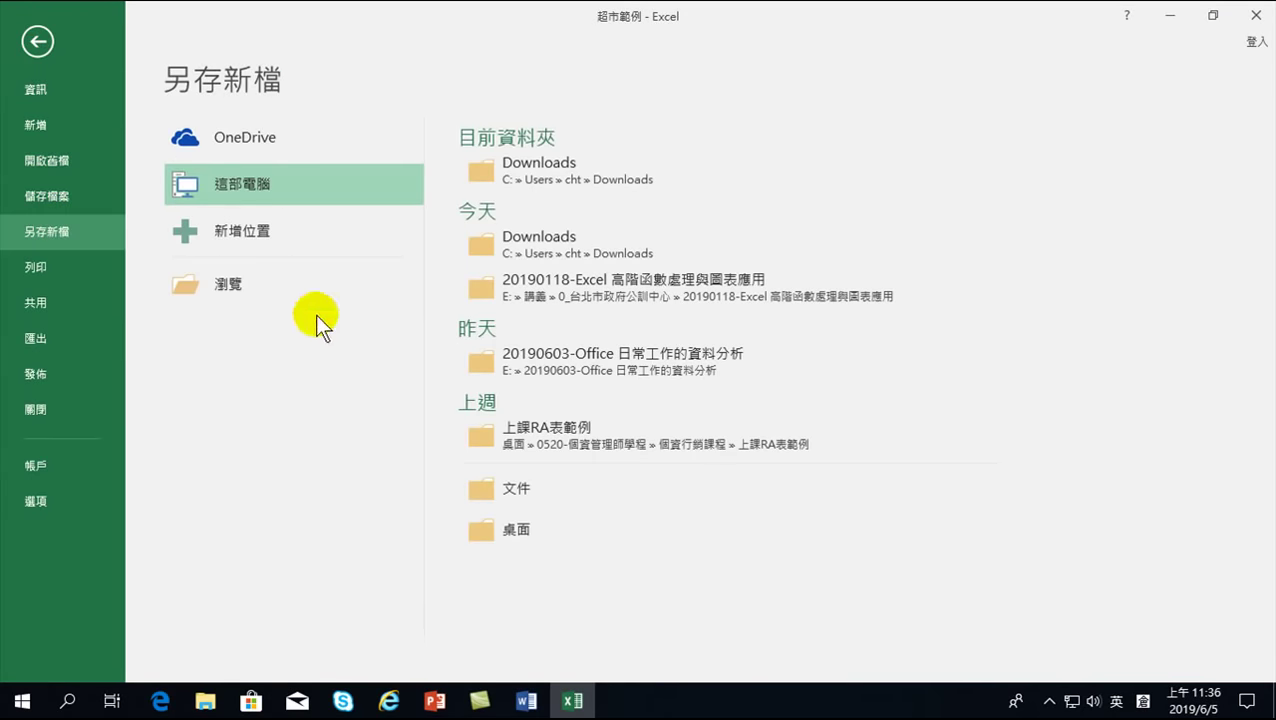
left_click(255, 286)
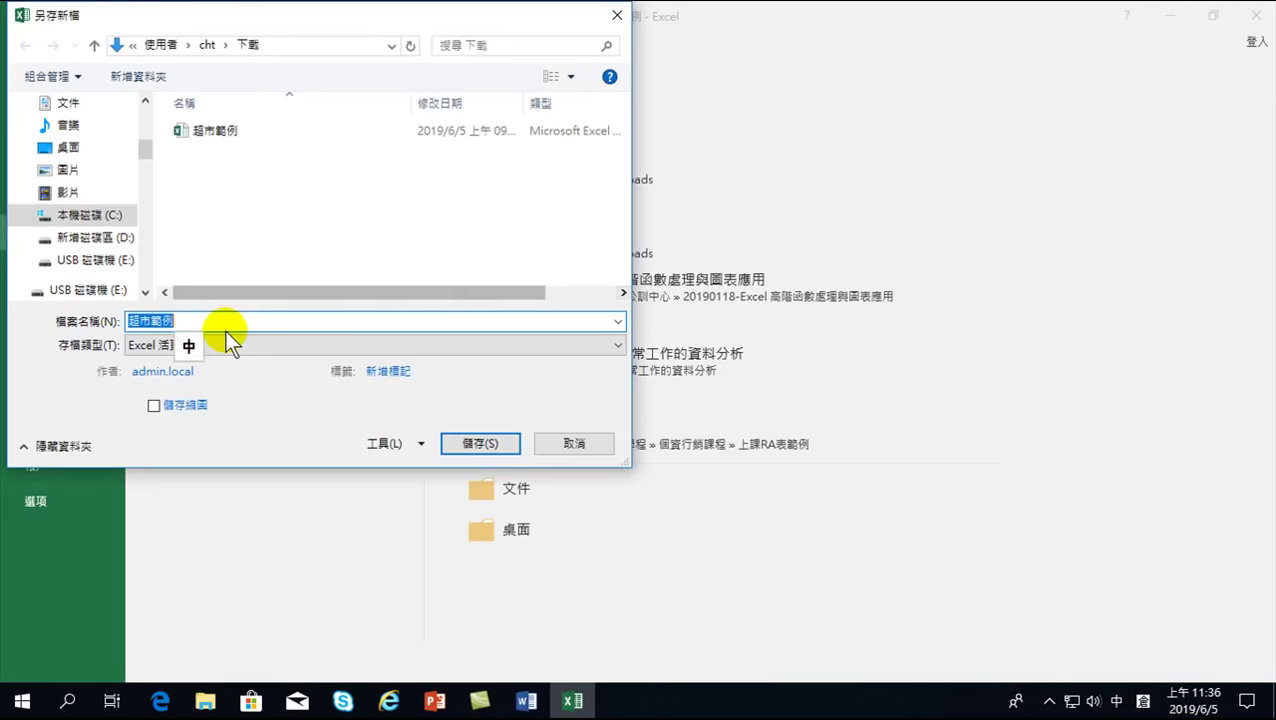
left_click(212, 321)
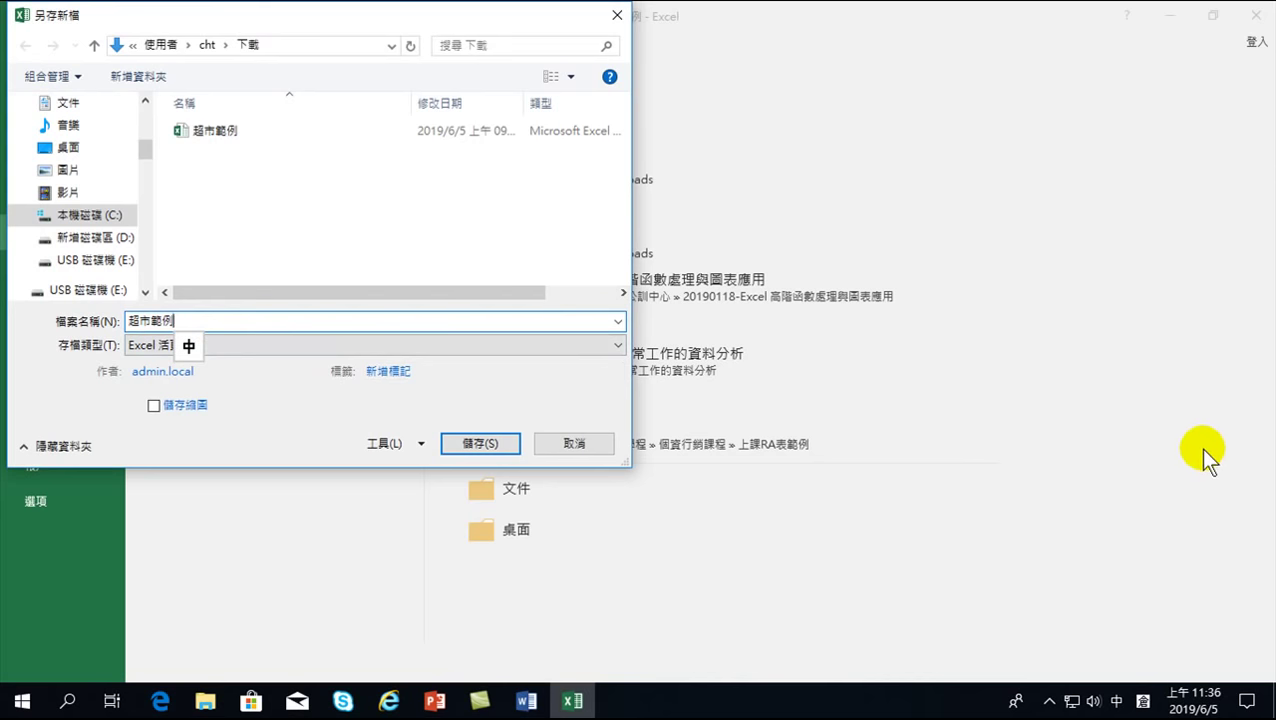
type("201906054")
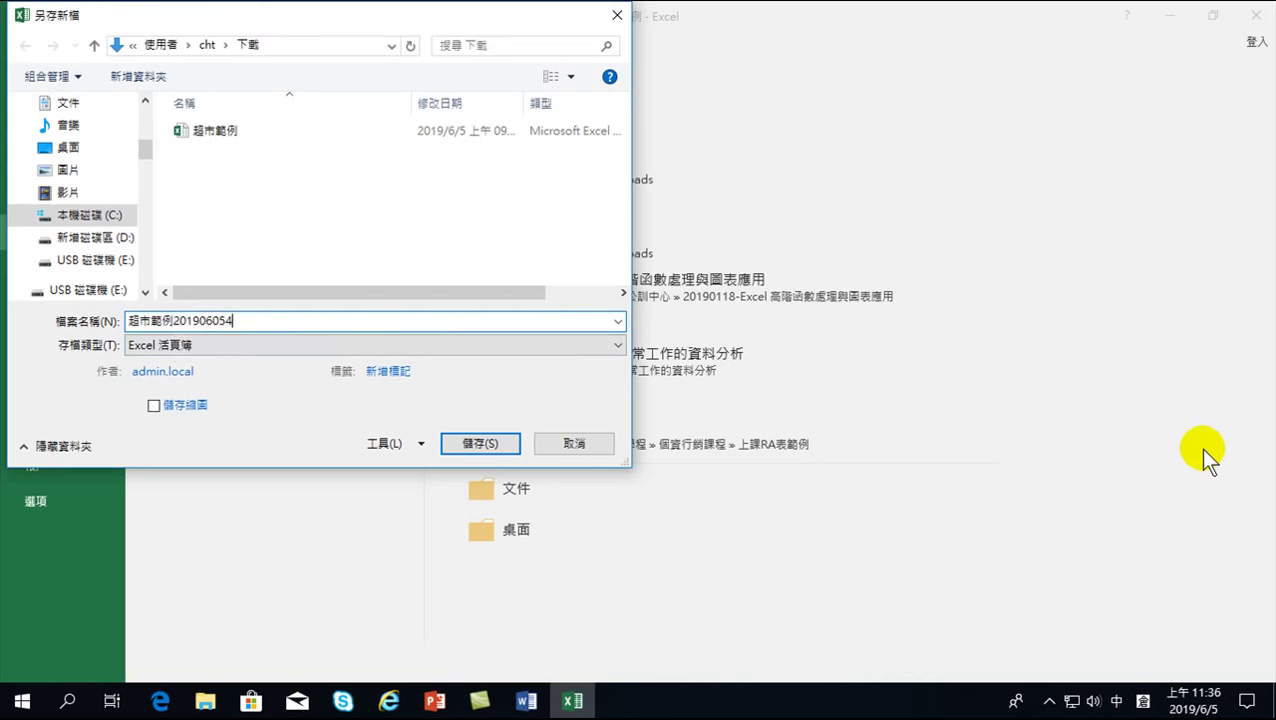
key("BackSpace")
type("-1")
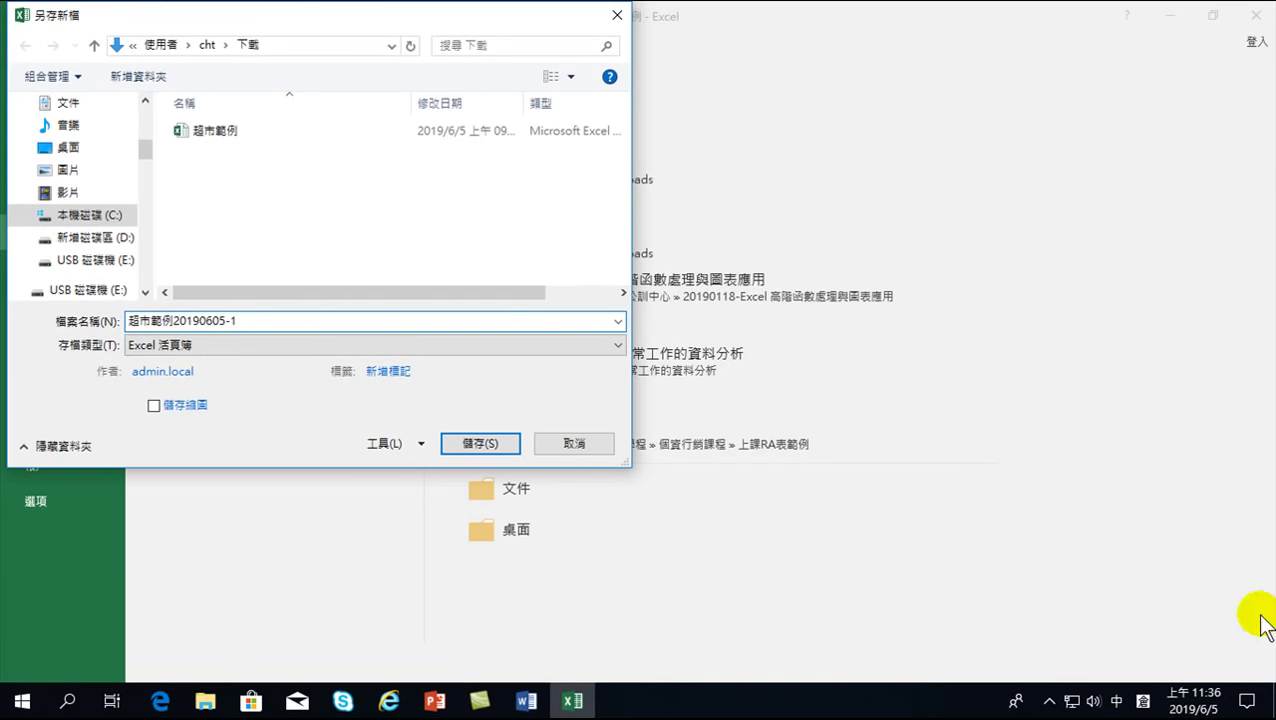
left_click(467, 441)
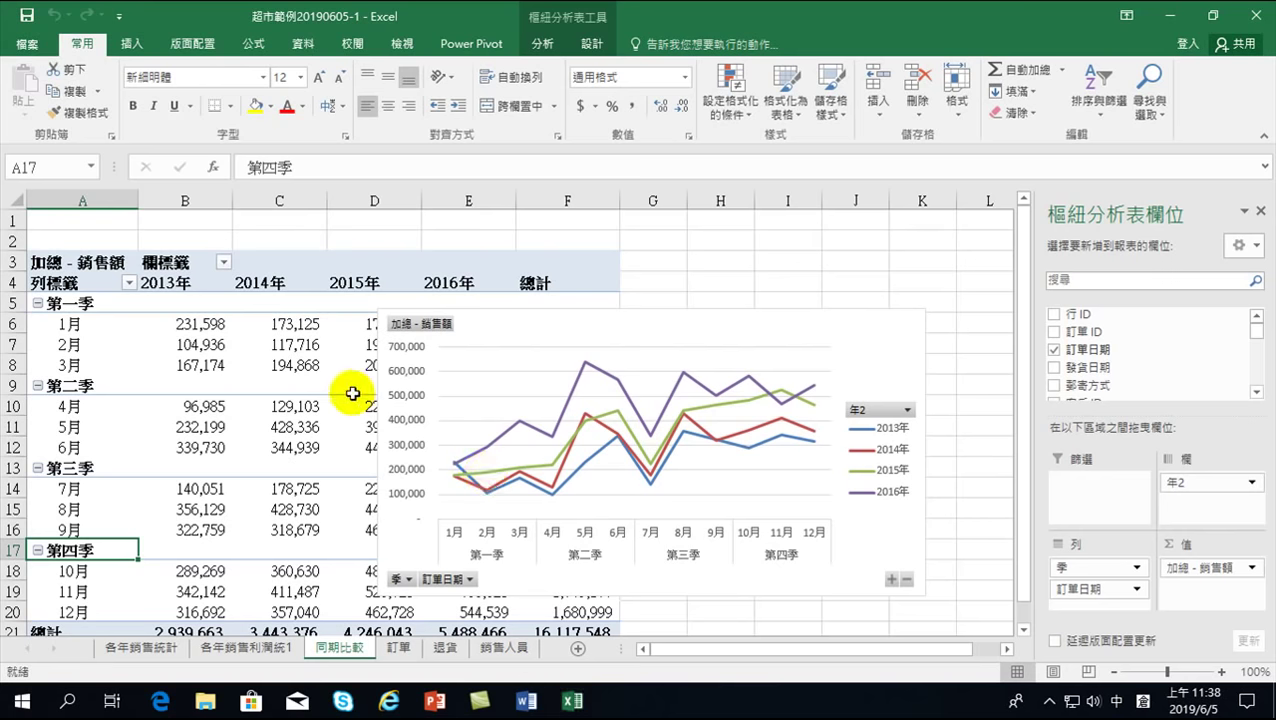
Step: Switch to the 各年銷售統計 sheet with the yearly sales column chart
left_click(138, 648)
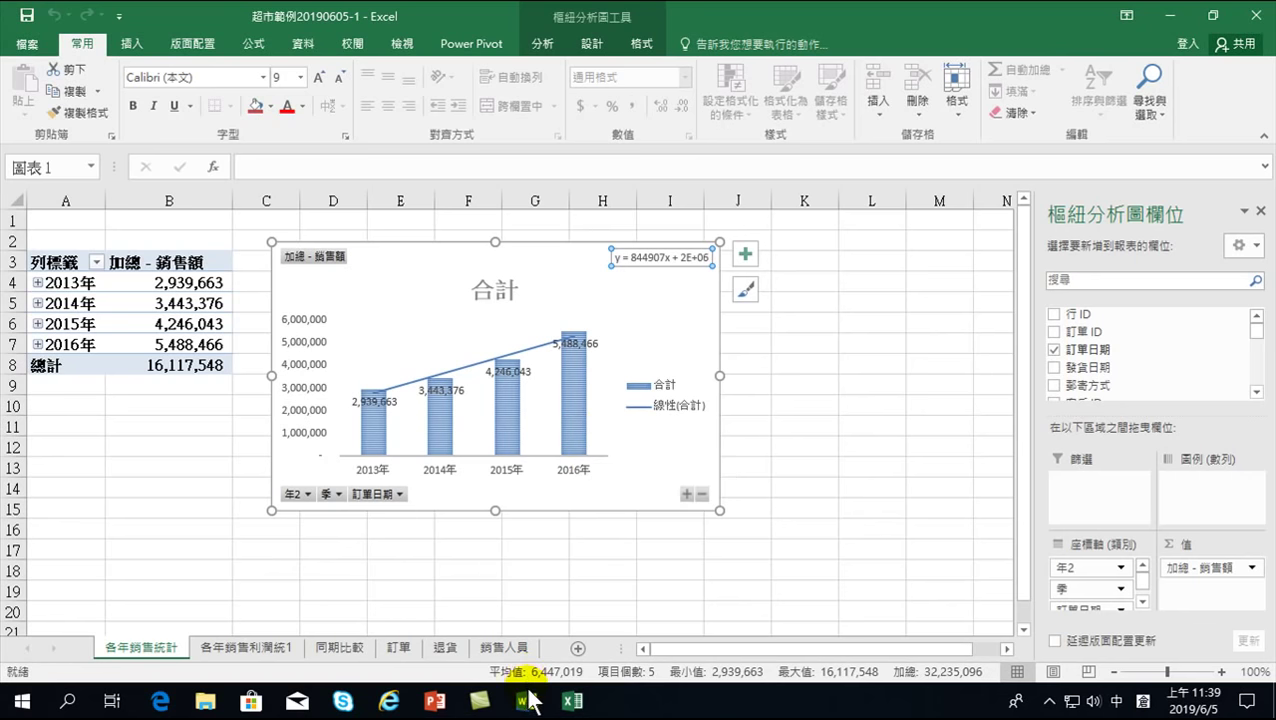
Step: View the top of the 訂單 order data, then return to the 各年銷售統計 sheet
left_click(396, 648)
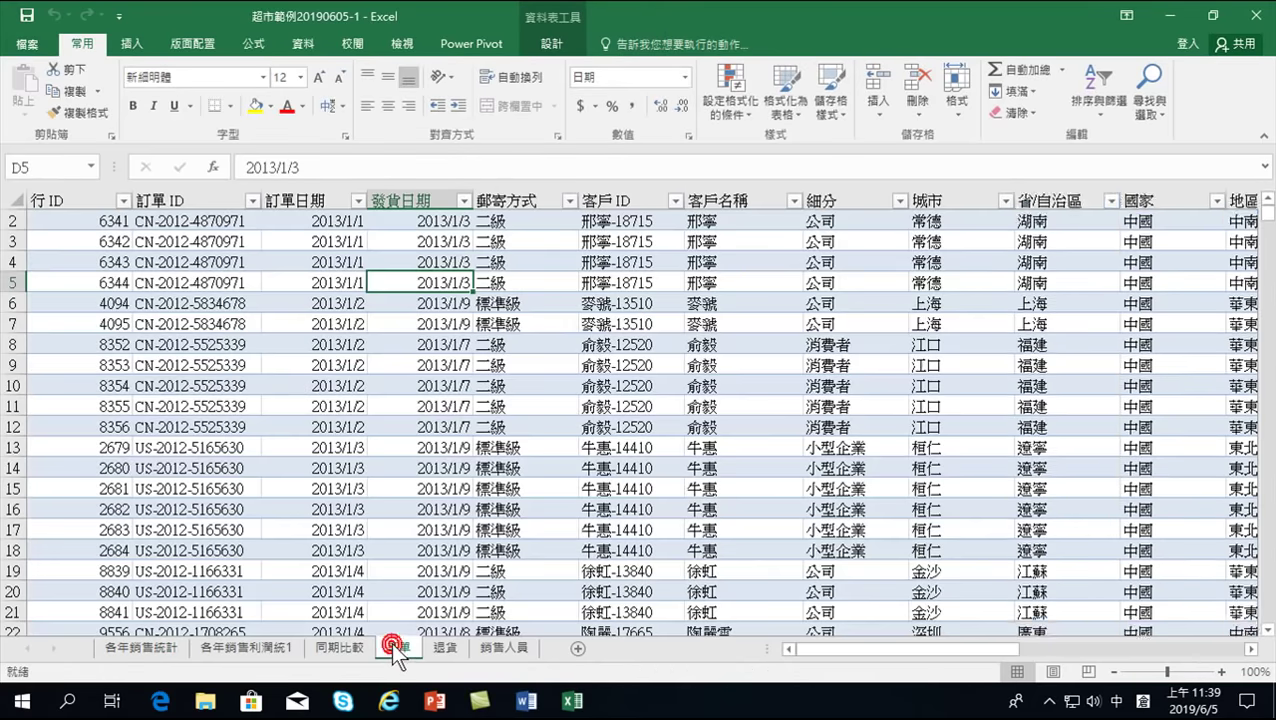
scroll(477, 414, "up", 1)
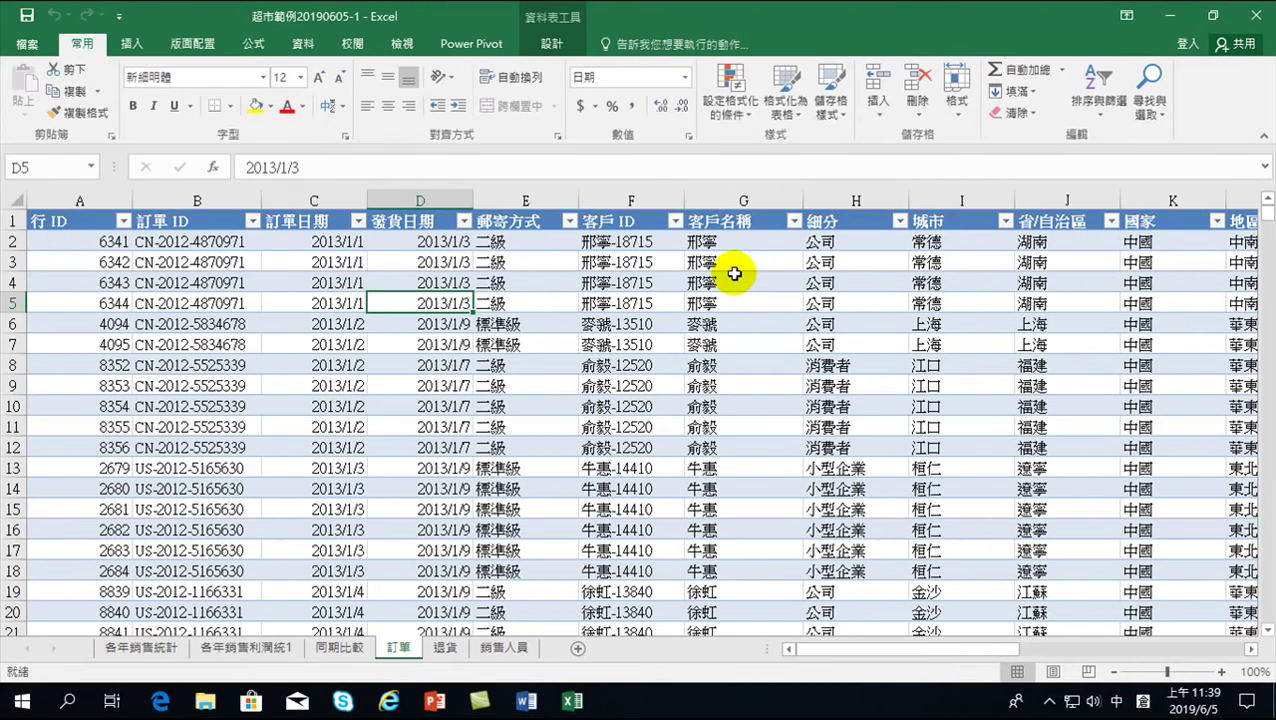
left_click(130, 648)
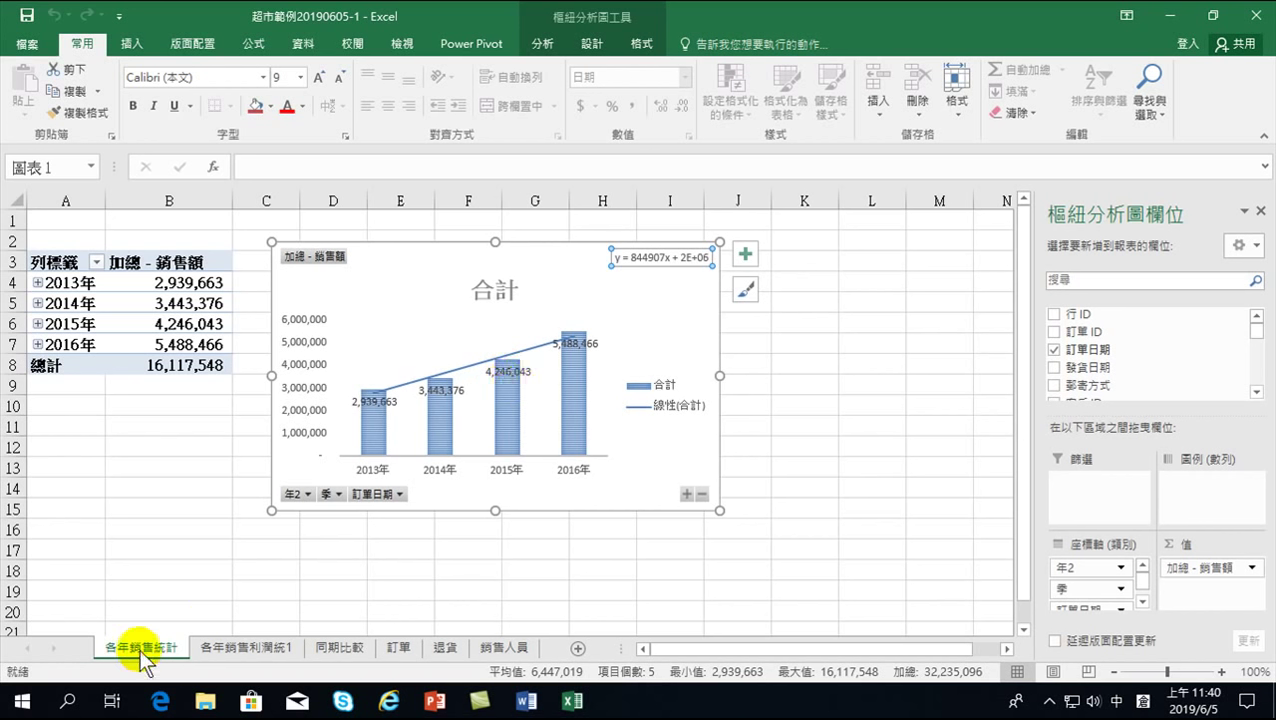
Step: Select the yearly sales pivot chart and show its PivotChart Analyze commands
left_click(168, 297)
left_click(427, 271)
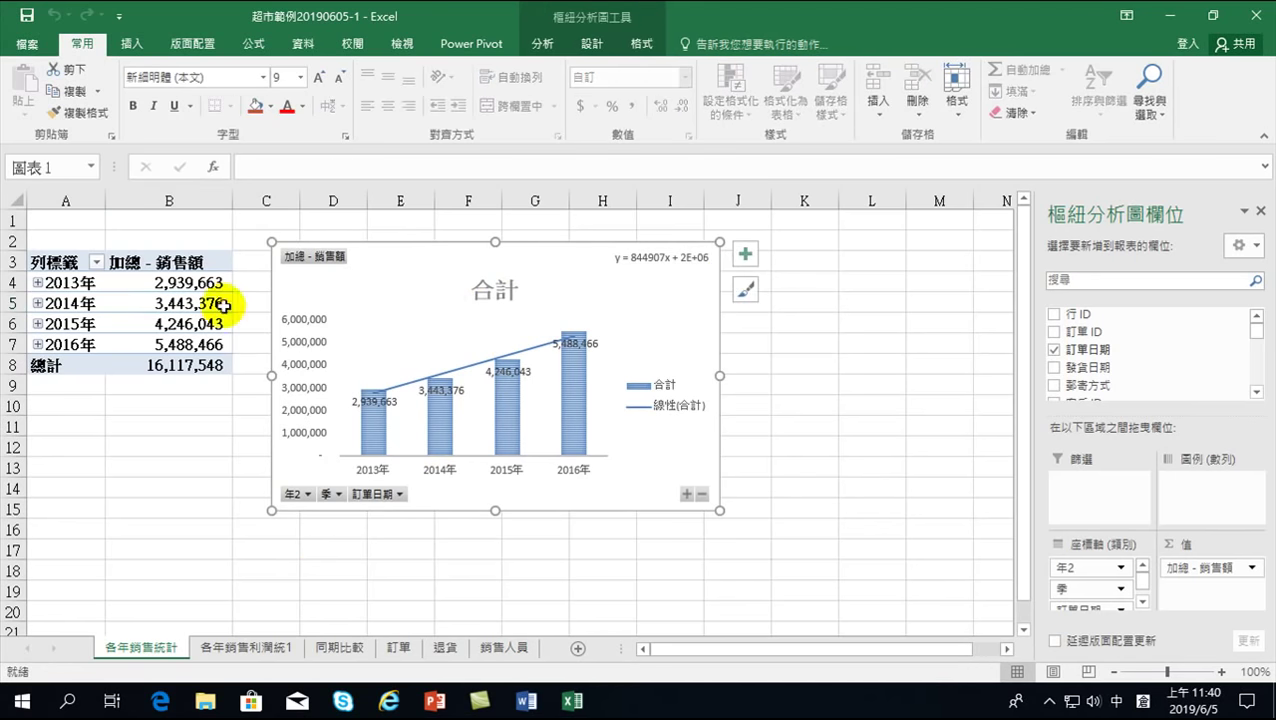
left_click(190, 284)
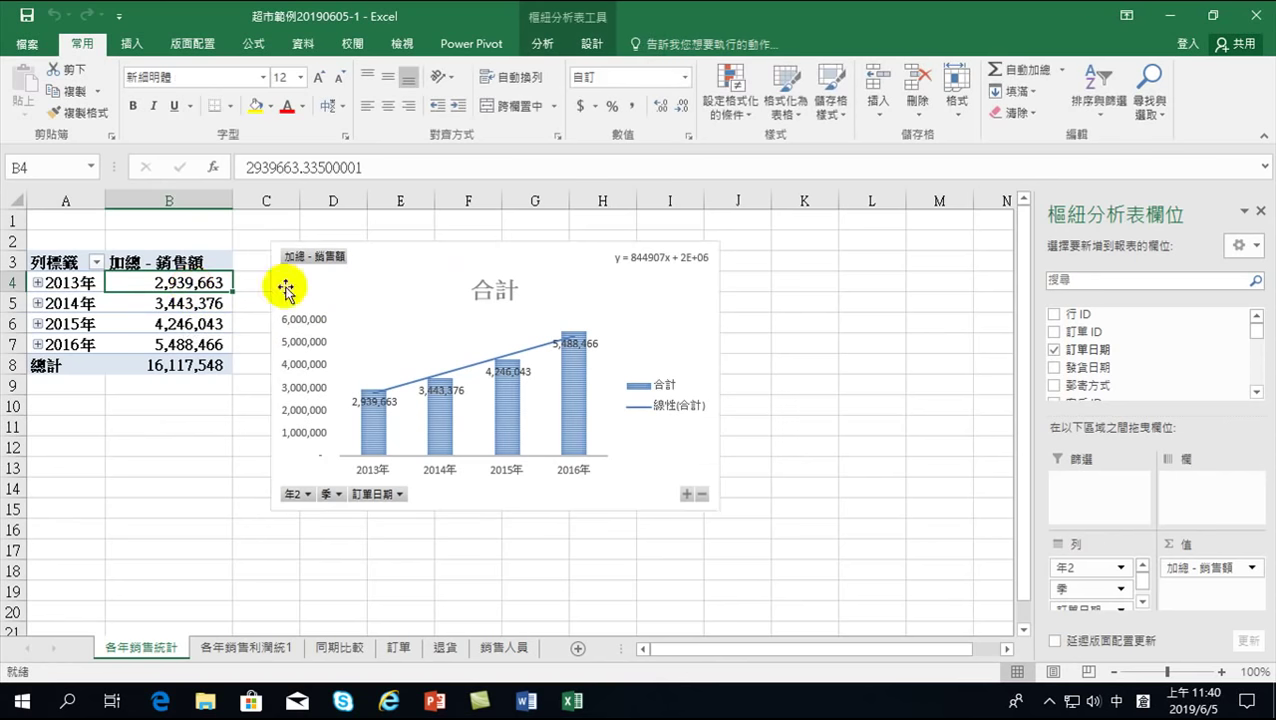
left_click(413, 261)
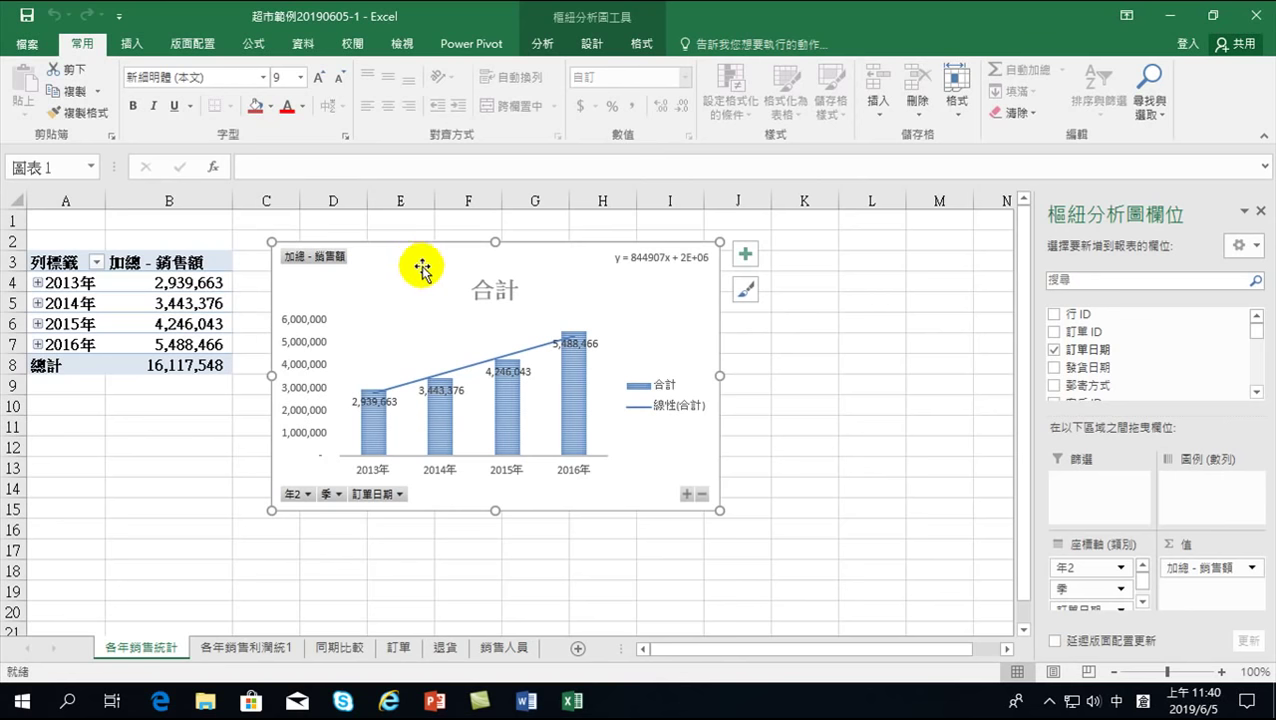
left_click(190, 284)
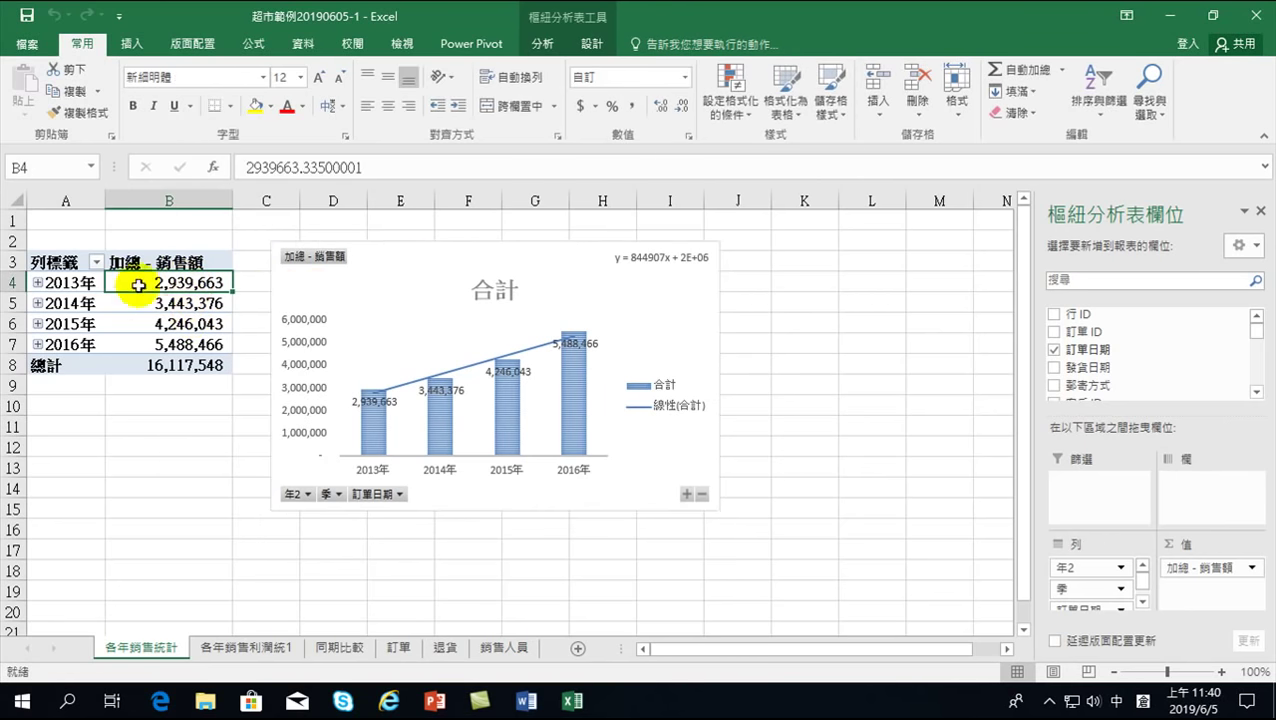
left_click(540, 46)
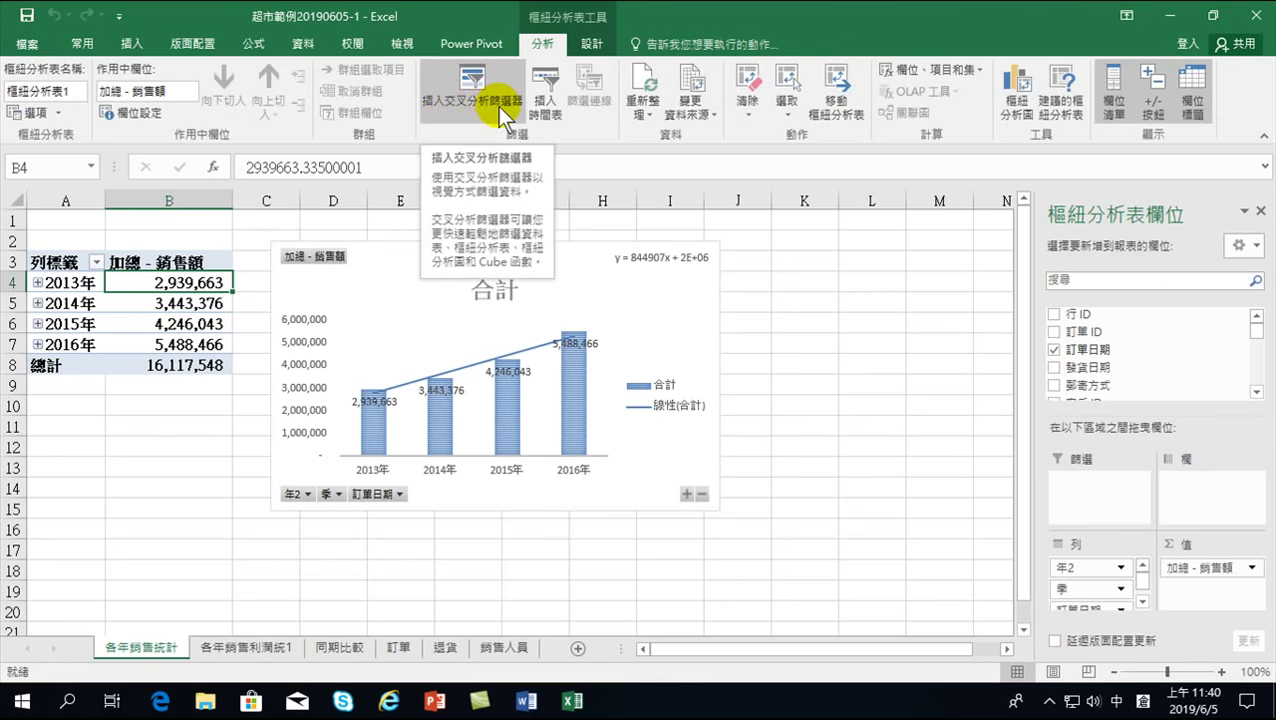
left_click(400, 245)
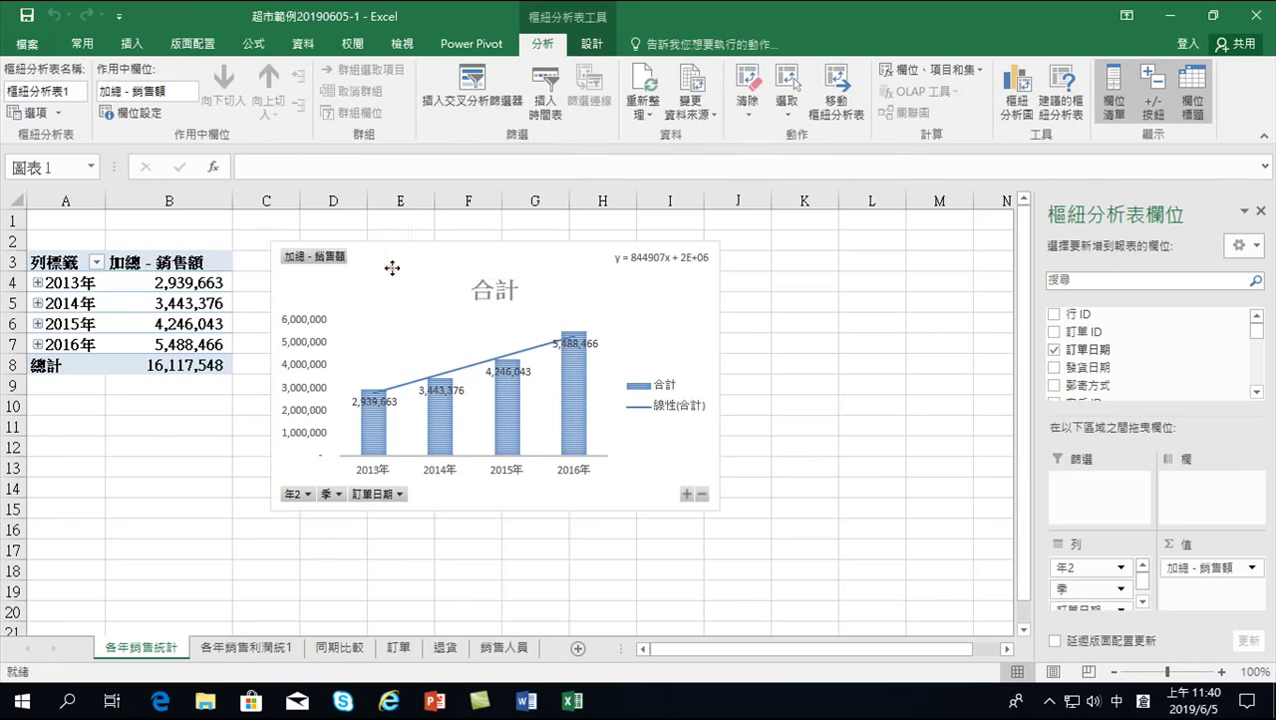
left_click(536, 42)
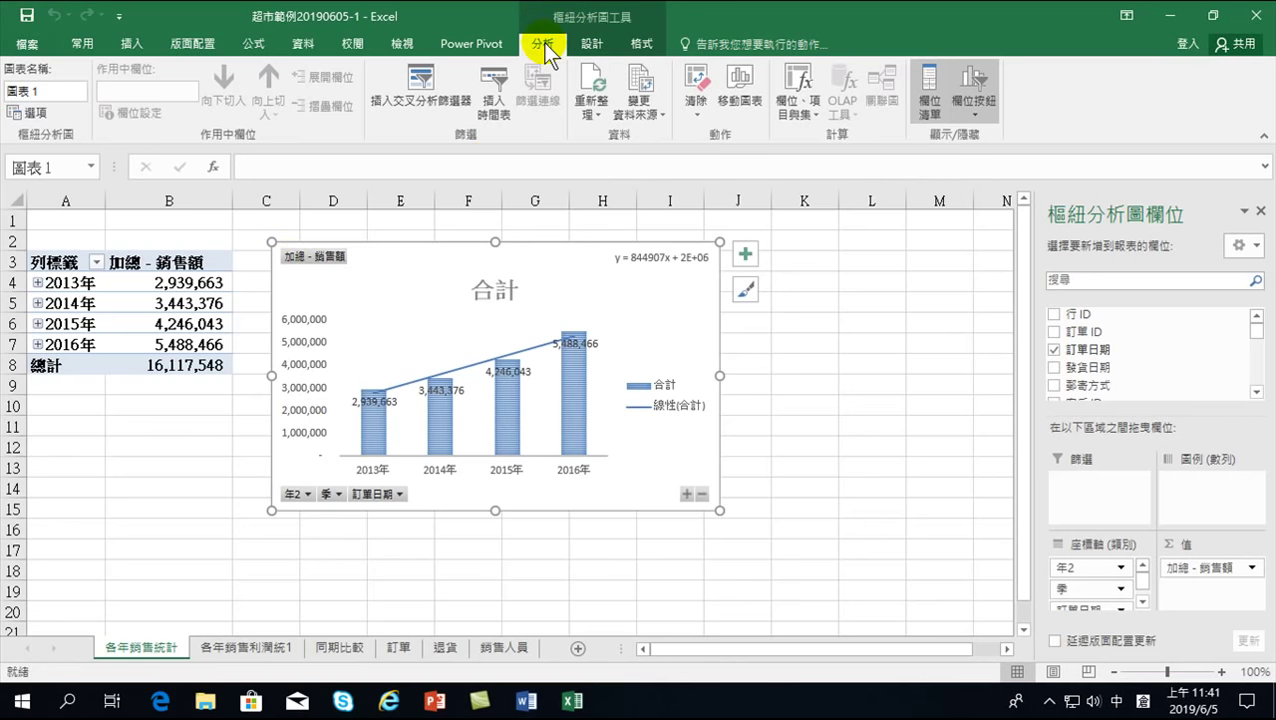
Step: Insert slicers for the 類別 and 子類別 fields on the 各年銷售統計 pivot chart
left_click(418, 80)
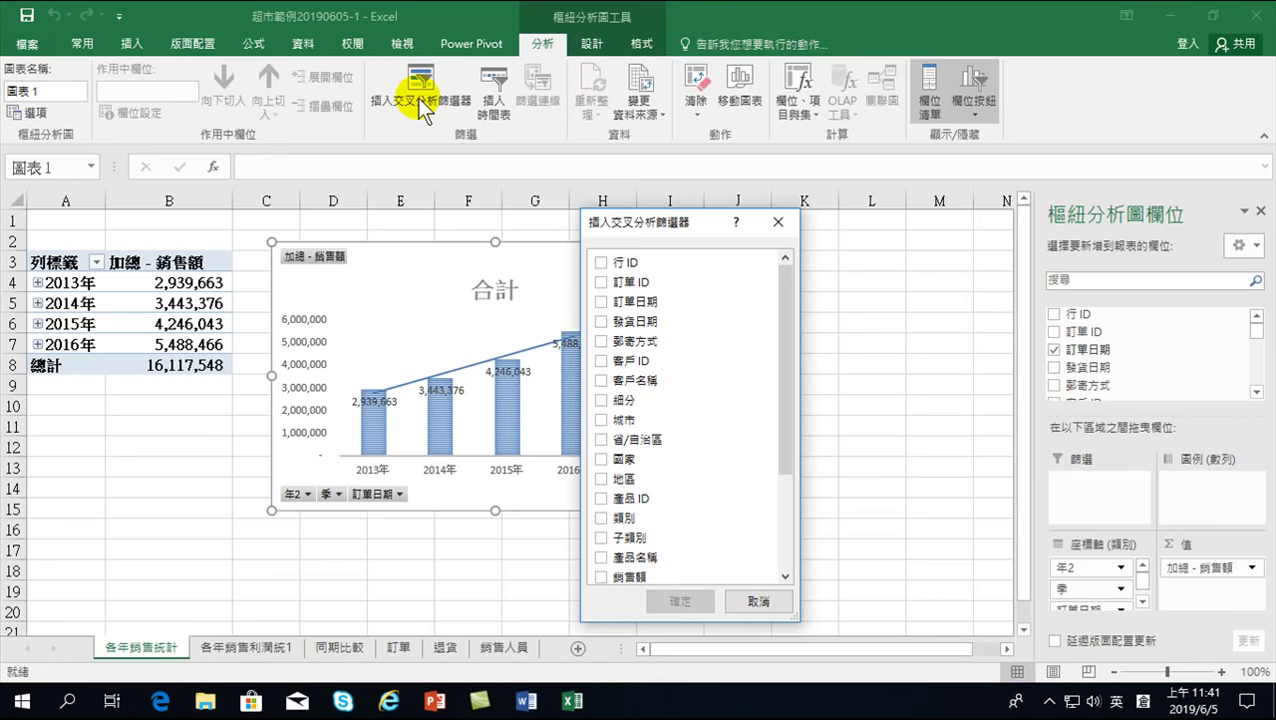
left_click(601, 518)
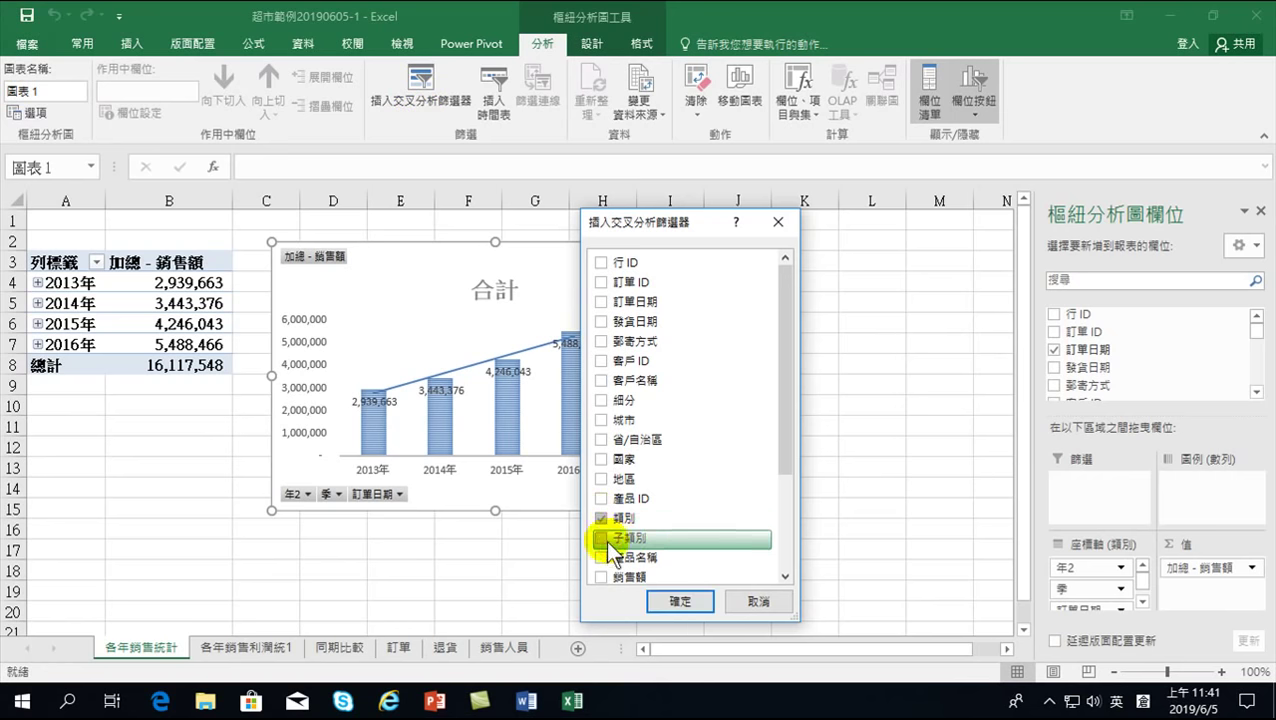
left_click(599, 537)
left_click(680, 601)
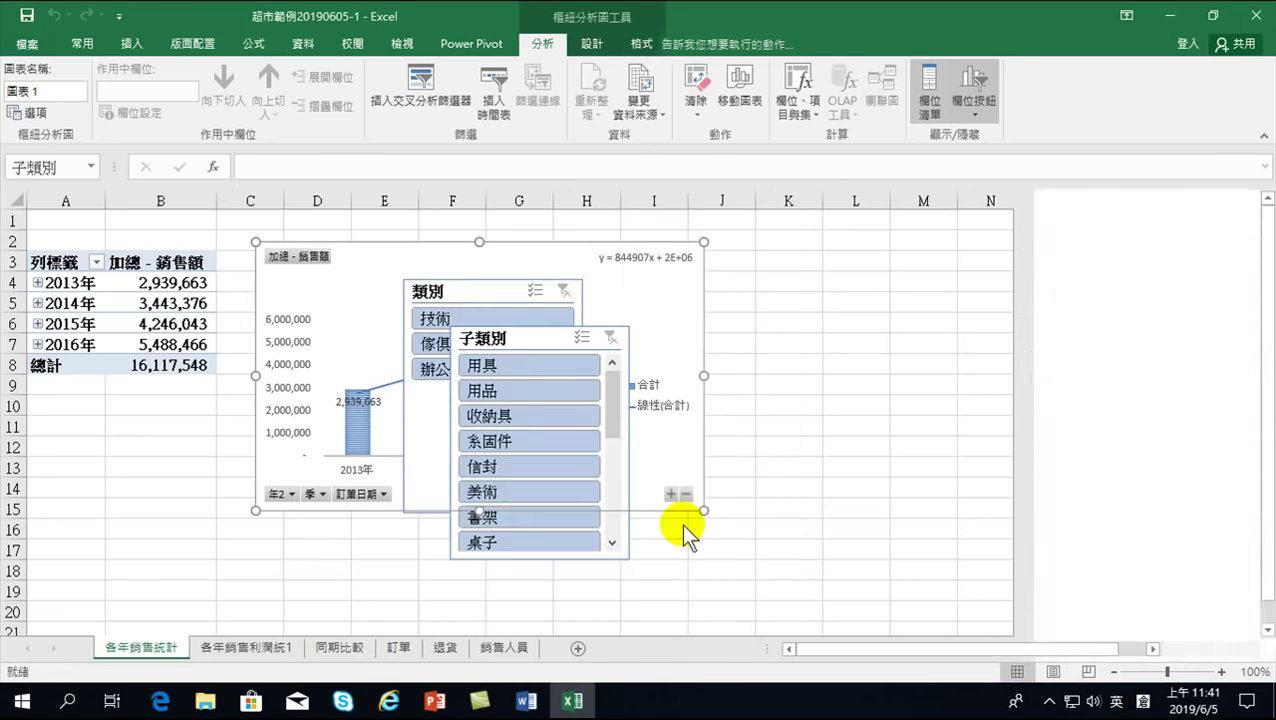
Step: Move the slicers into columns K–P beside the chart, then try the 技術, 傢俱 and 辦公用品 filters
left_click_drag(557, 352, 1106, 269)
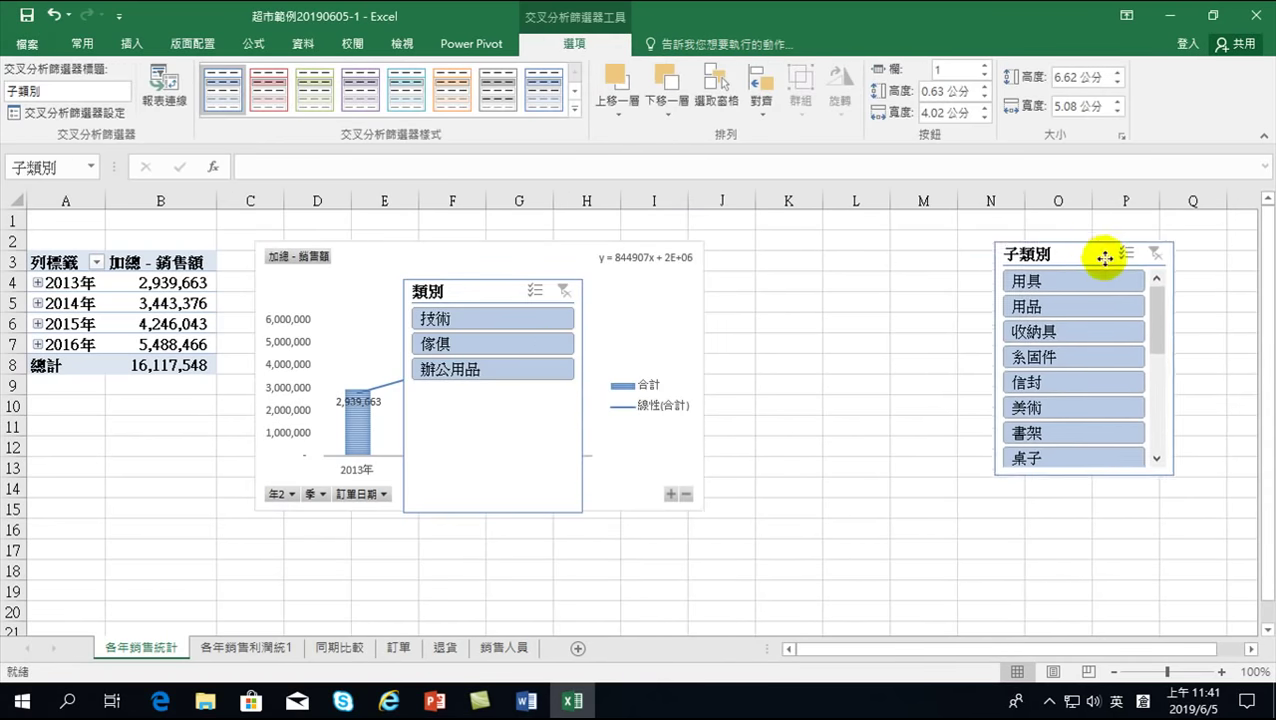
left_click_drag(490, 285, 872, 272)
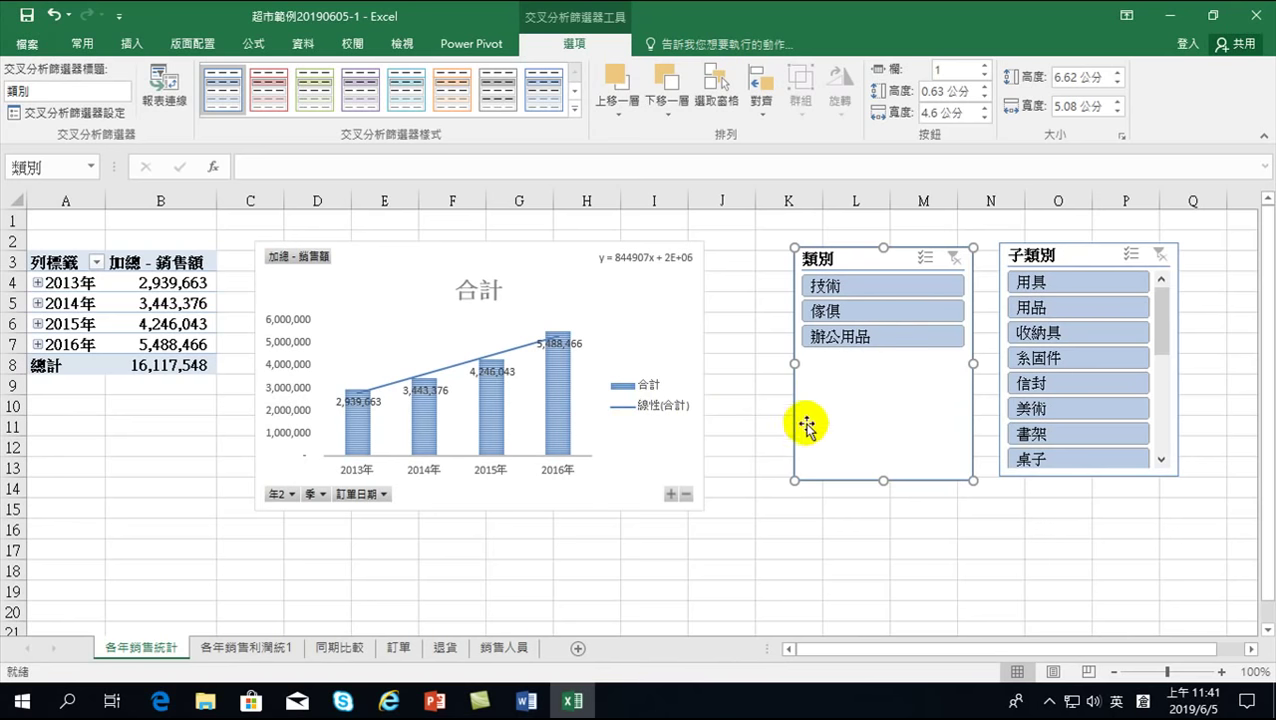
left_click(826, 288)
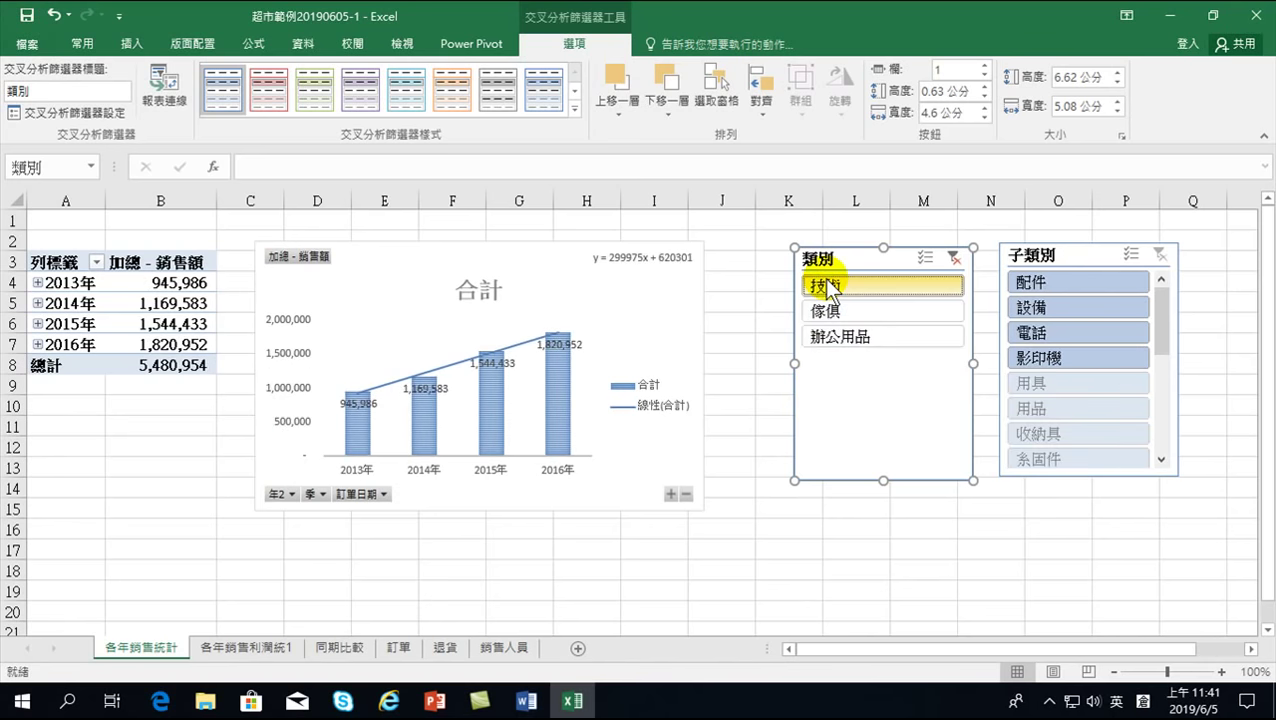
left_click(828, 312)
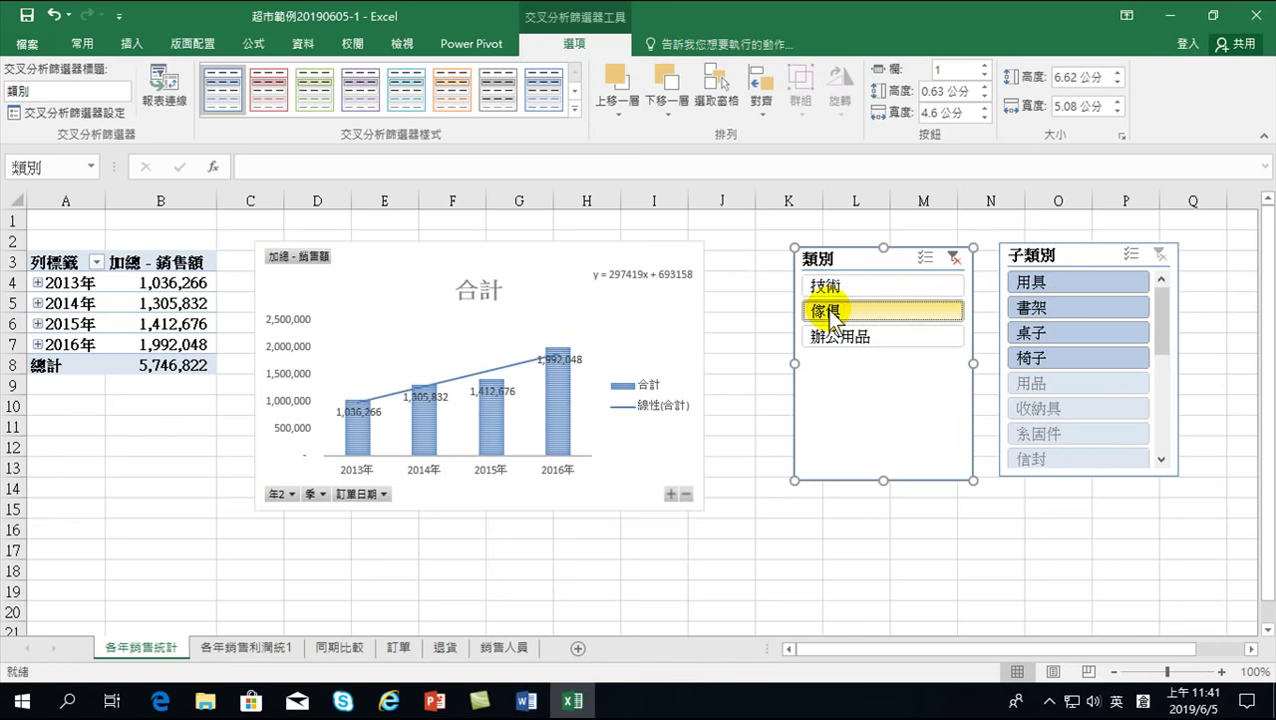
left_click(828, 331)
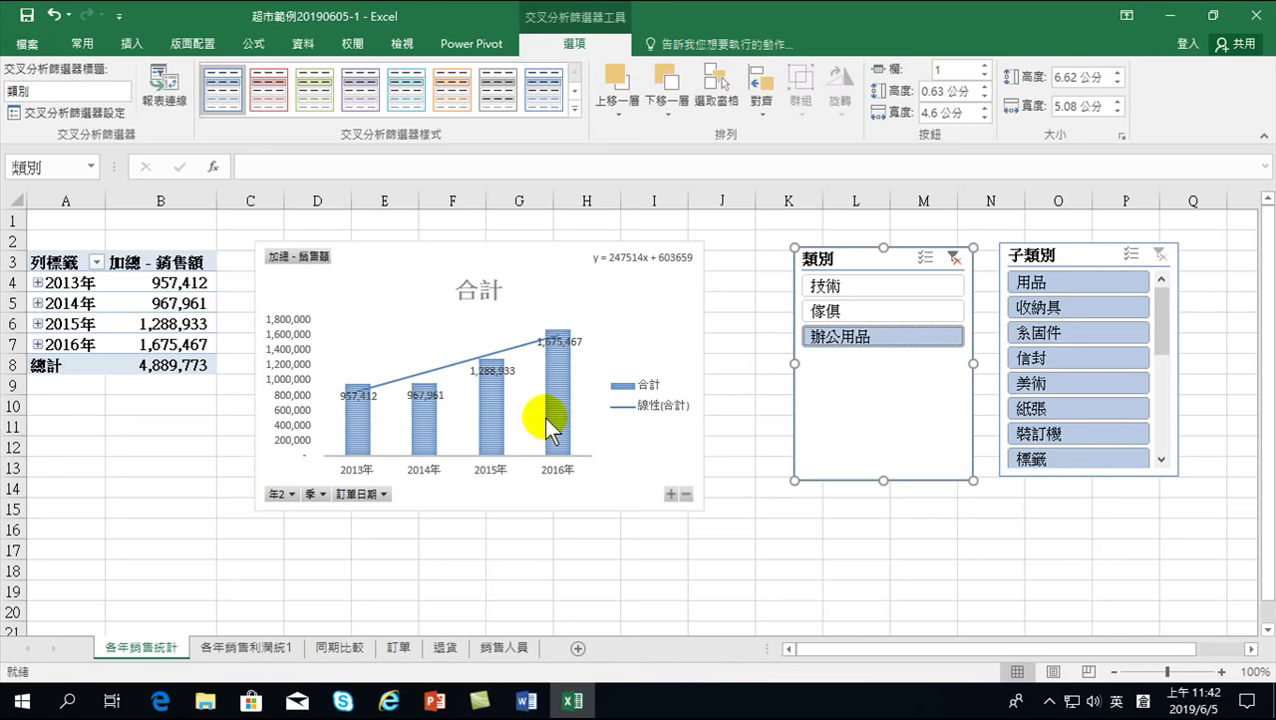
mouse_move(558, 390)
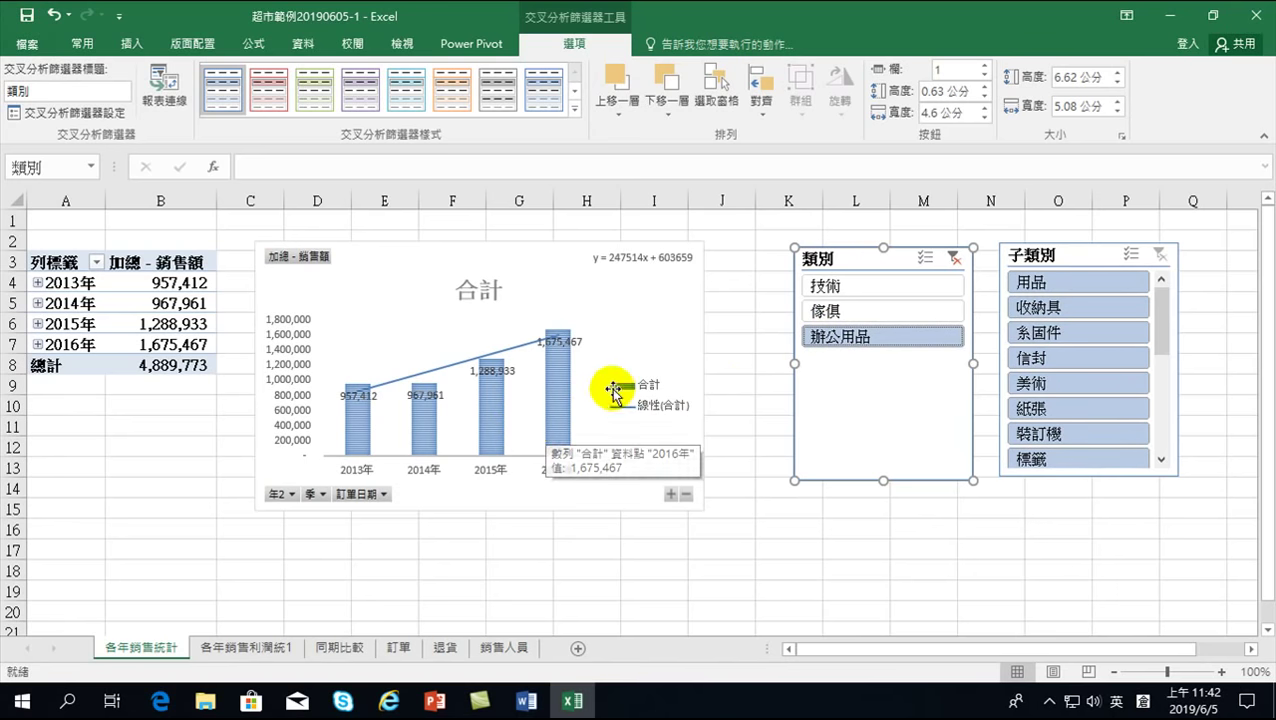
Step: Switch the 類別 filter among 技術, 傢俱 and 辦公用品, finishing on 傢俱 (total 5,746,822)
left_click(843, 285)
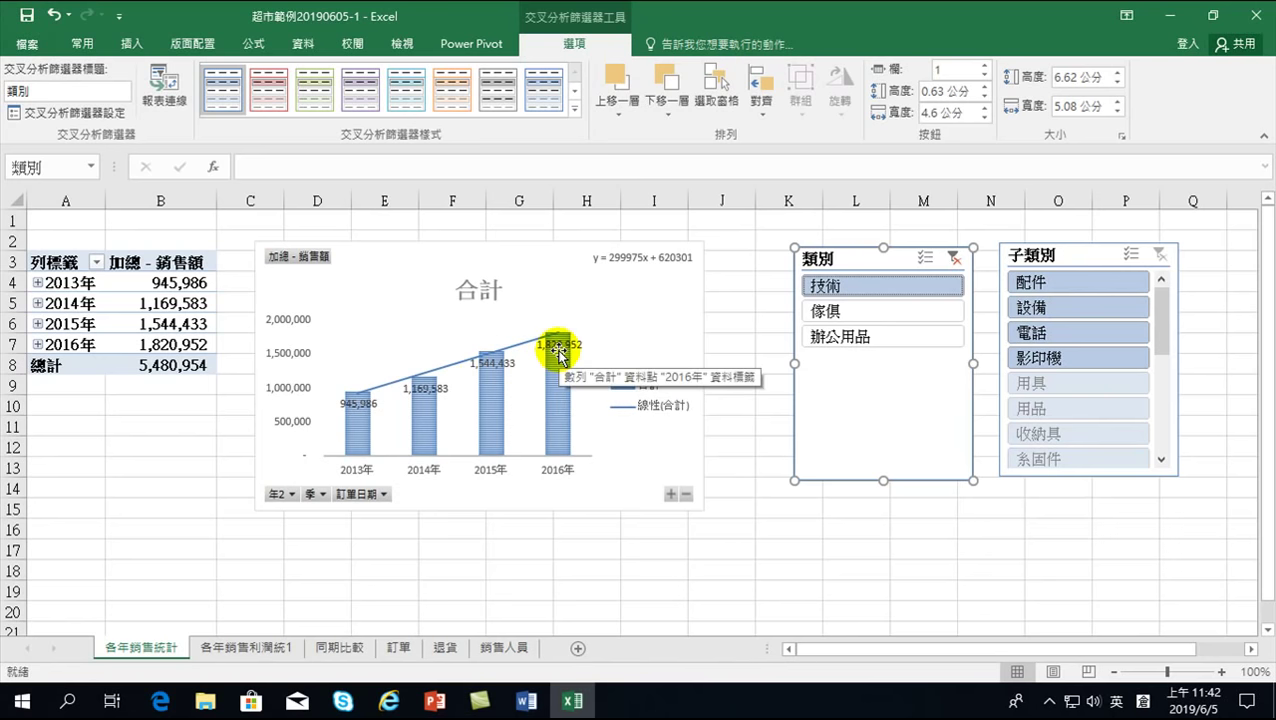
left_click(826, 312)
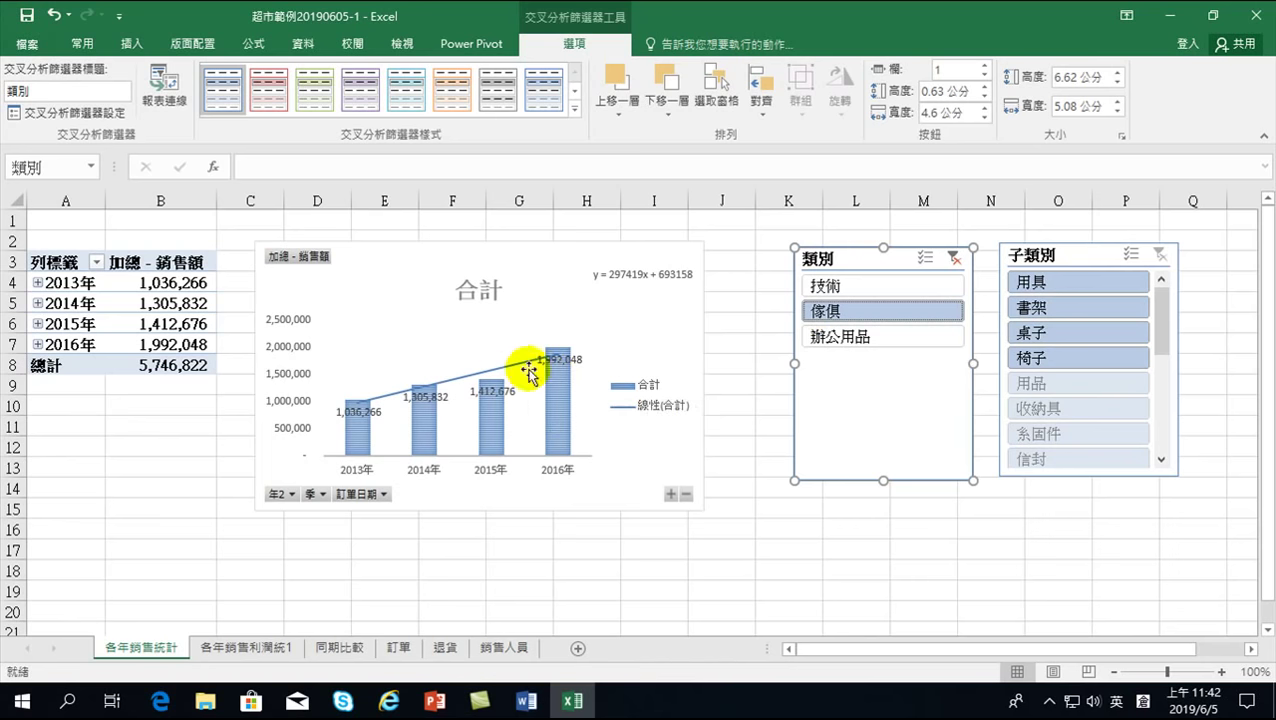
left_click(834, 336)
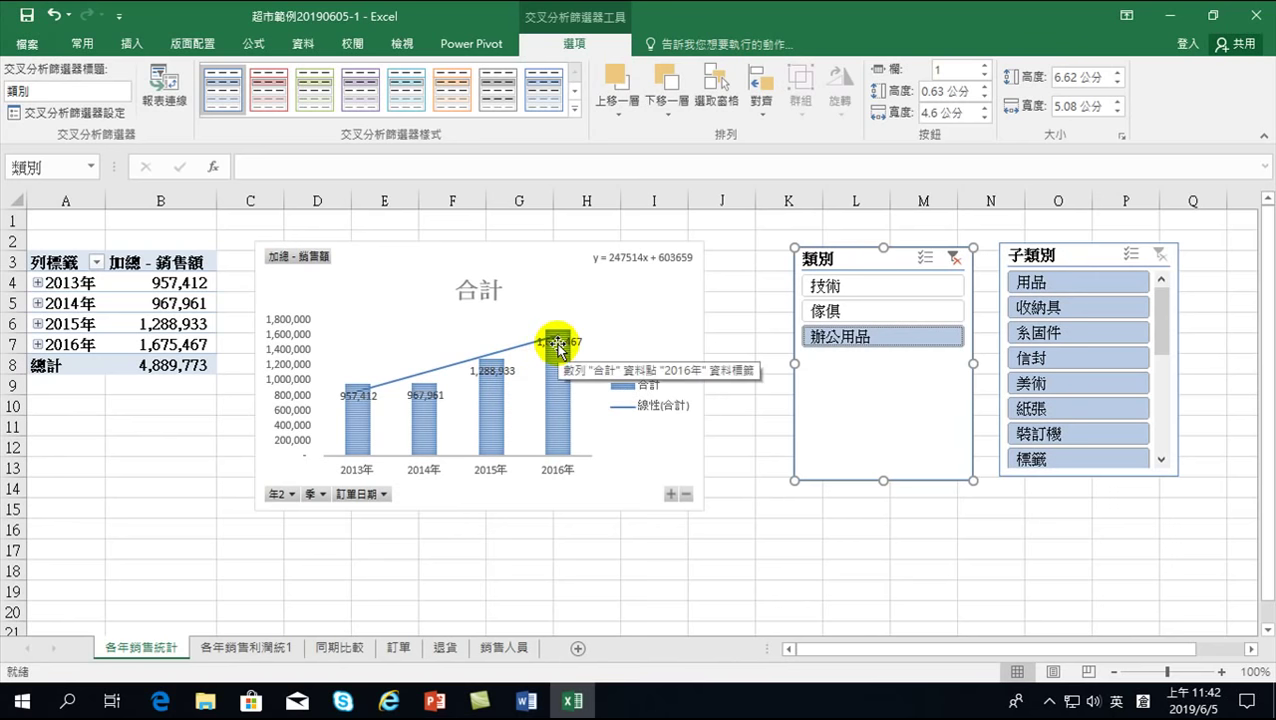
left_click(828, 312, "ctrl")
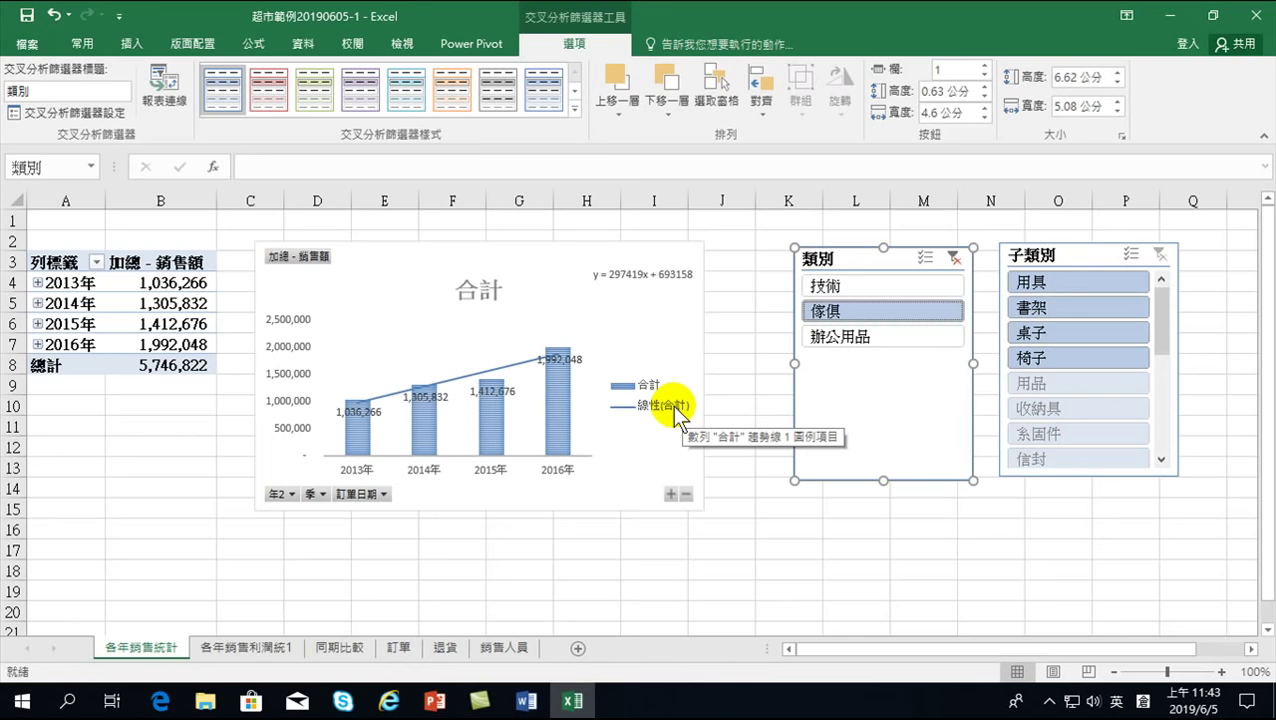
left_click(833, 283)
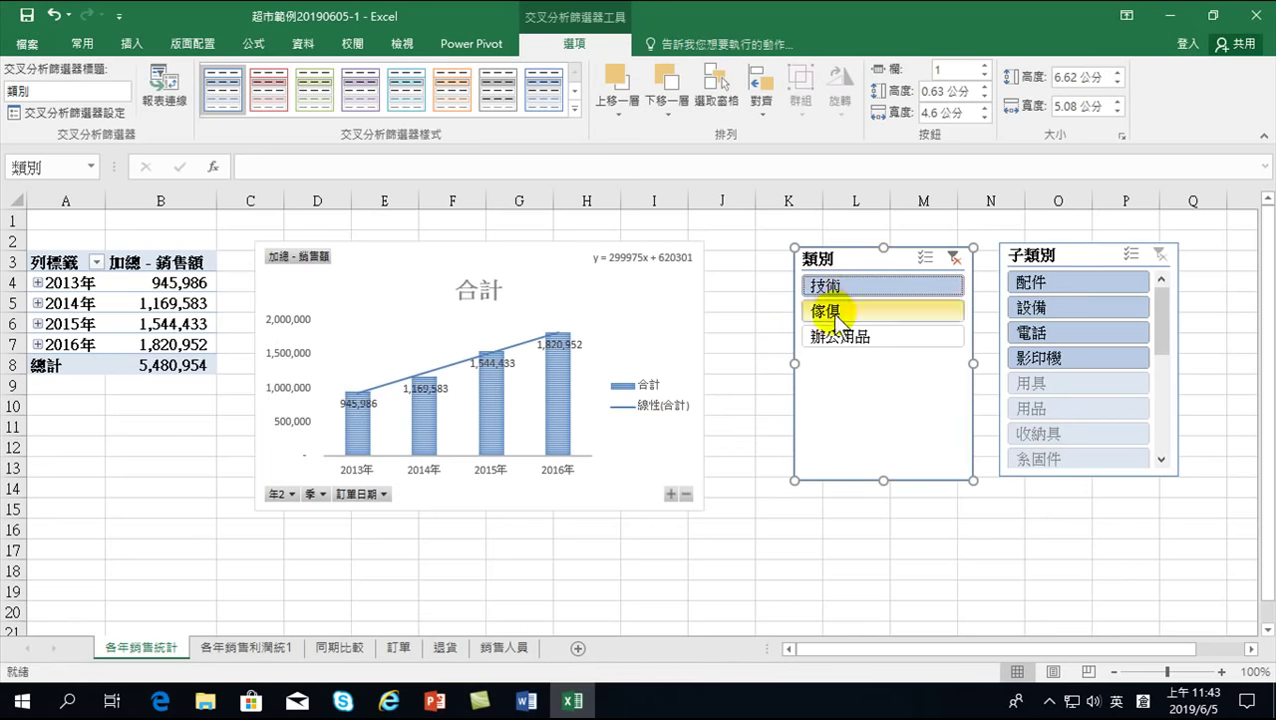
left_click(833, 312)
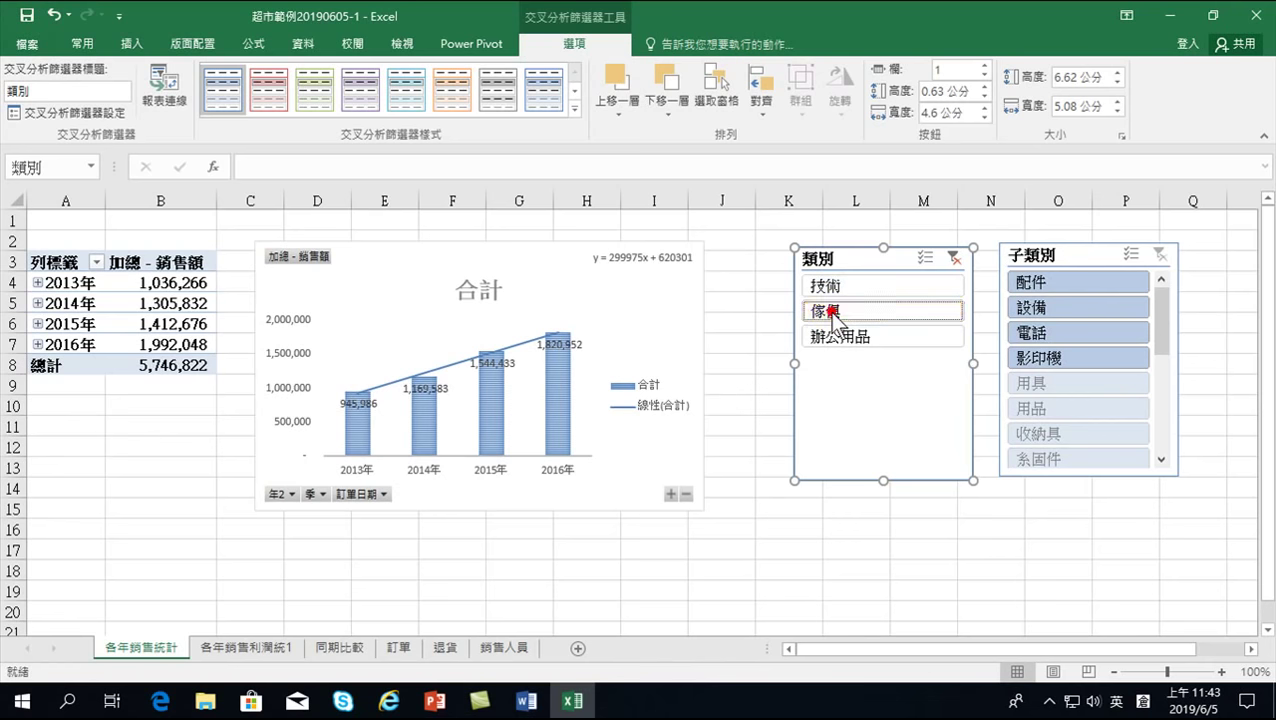
left_click(840, 286)
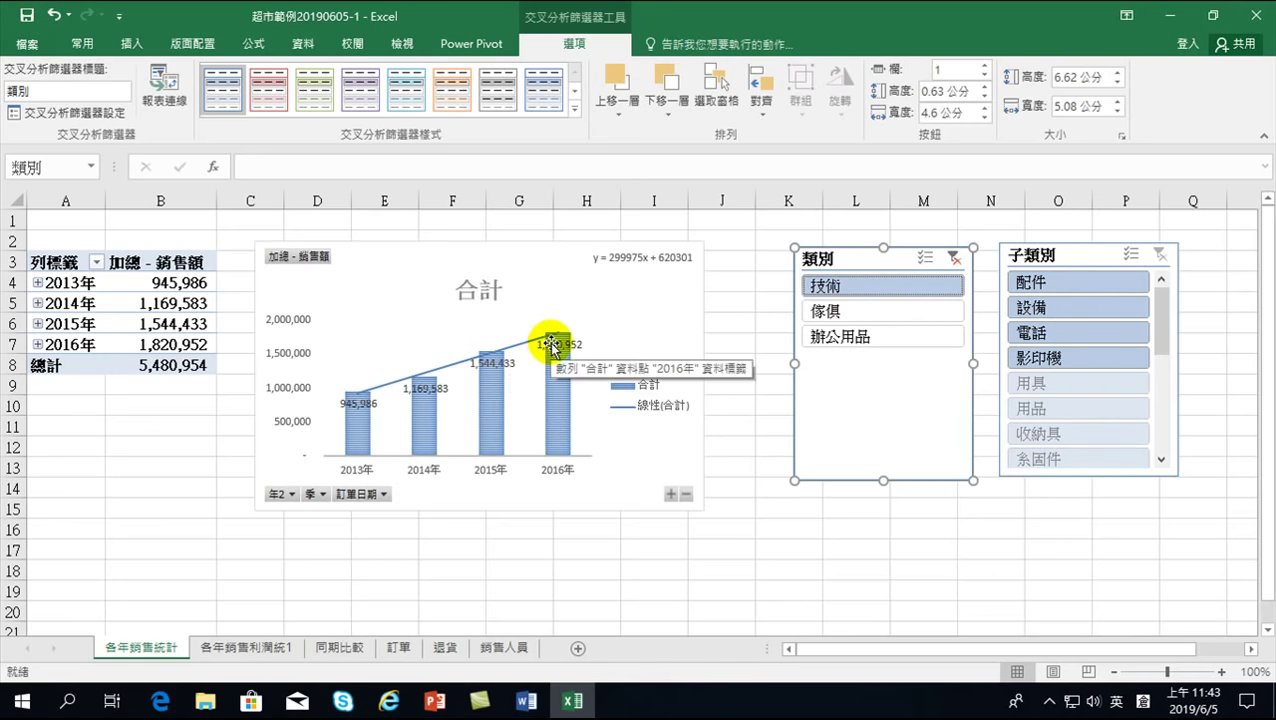
left_click(838, 310)
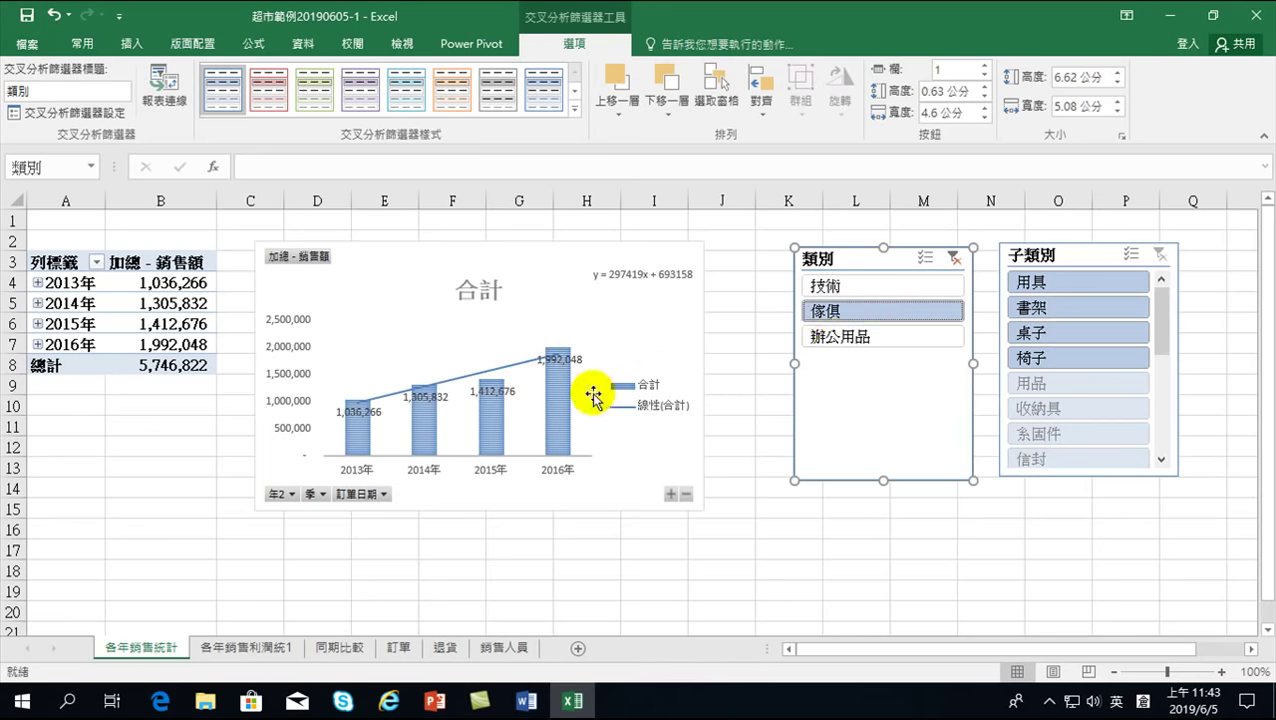
left_click(841, 336)
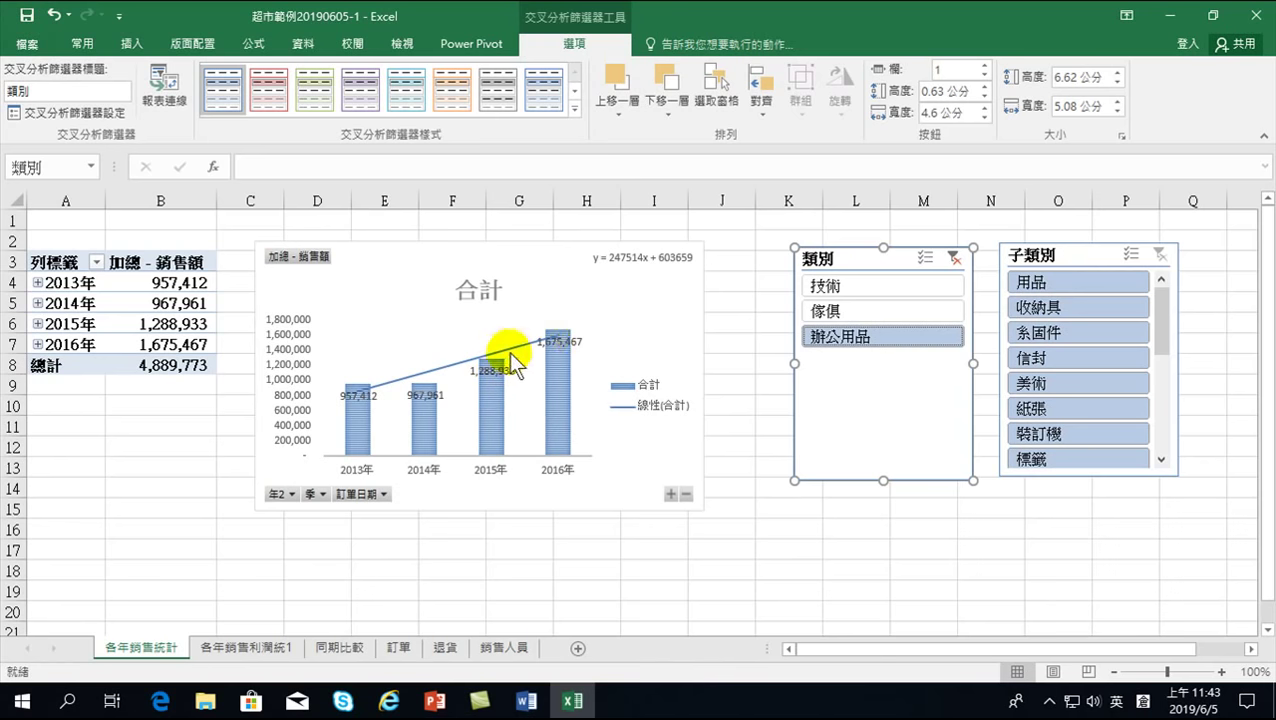
left_click(832, 310)
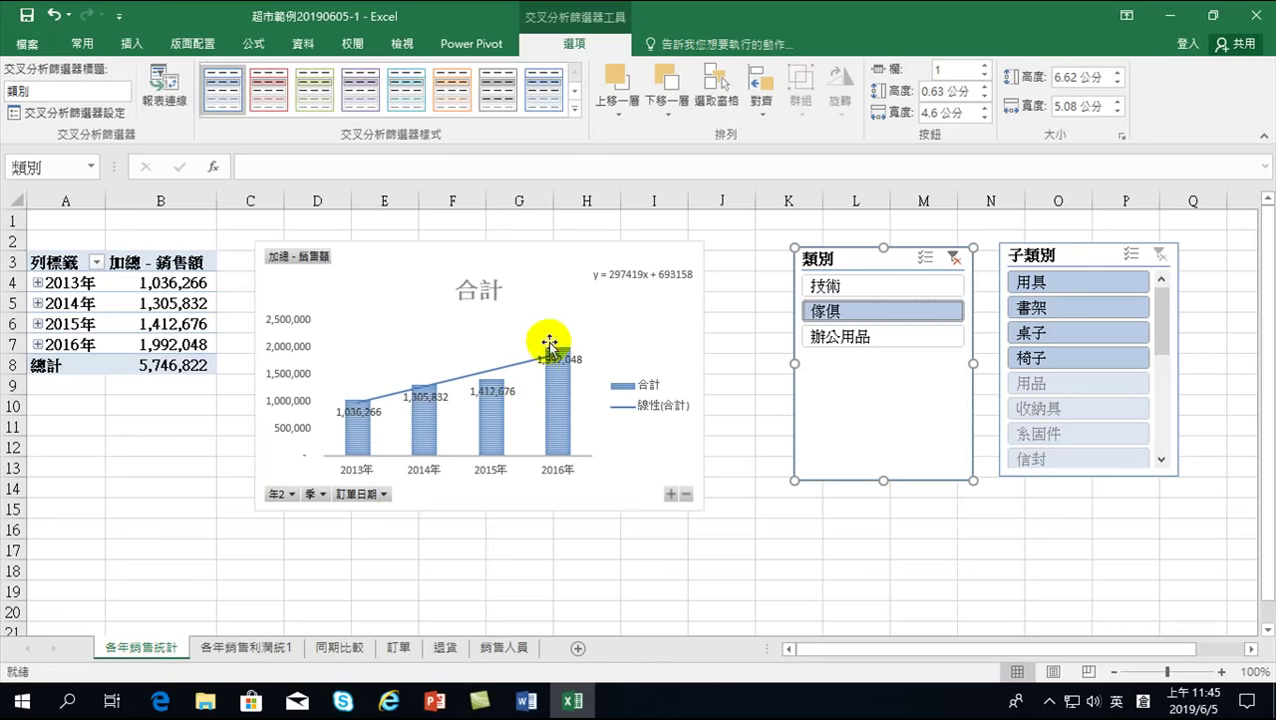
left_click(562, 286)
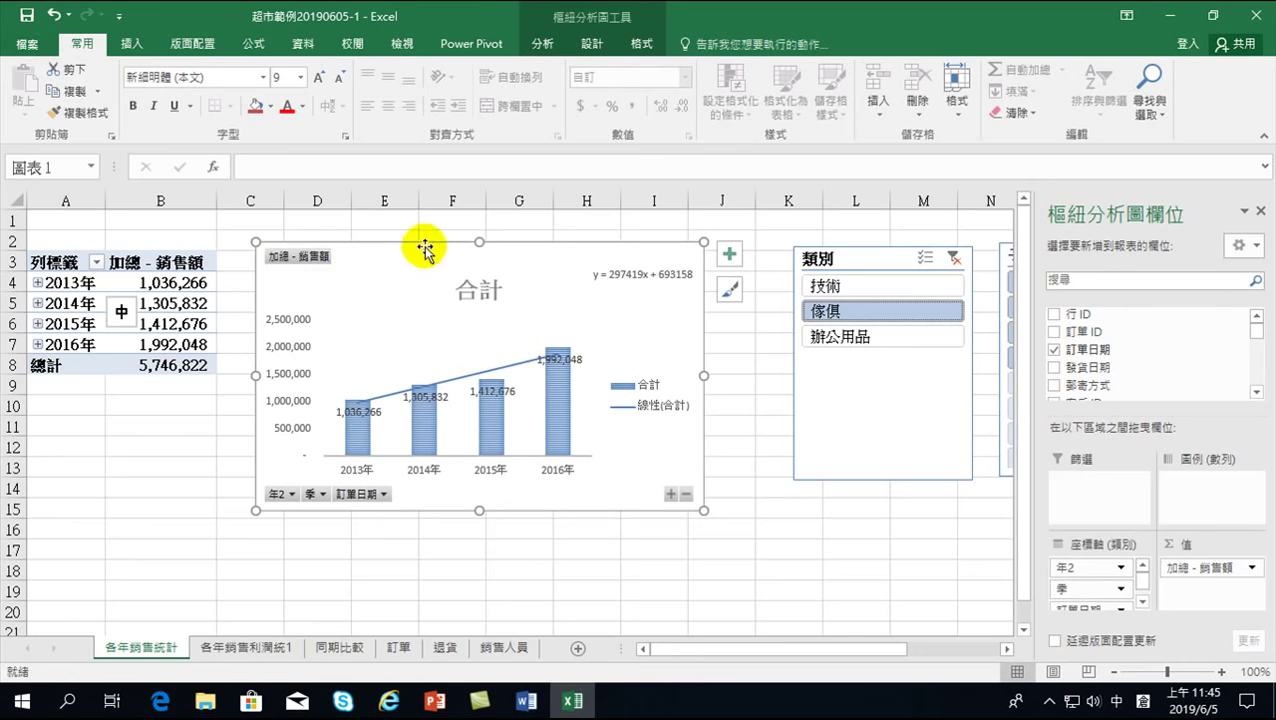
left_click(543, 40)
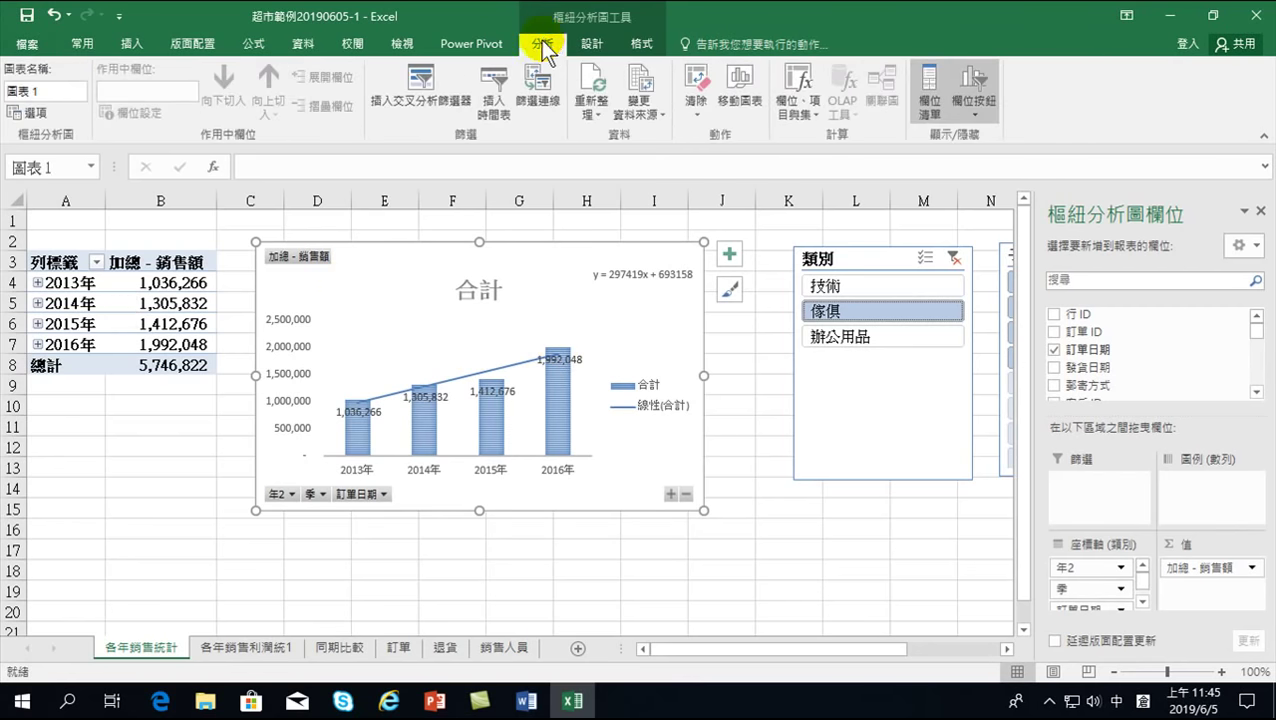
left_click(410, 95)
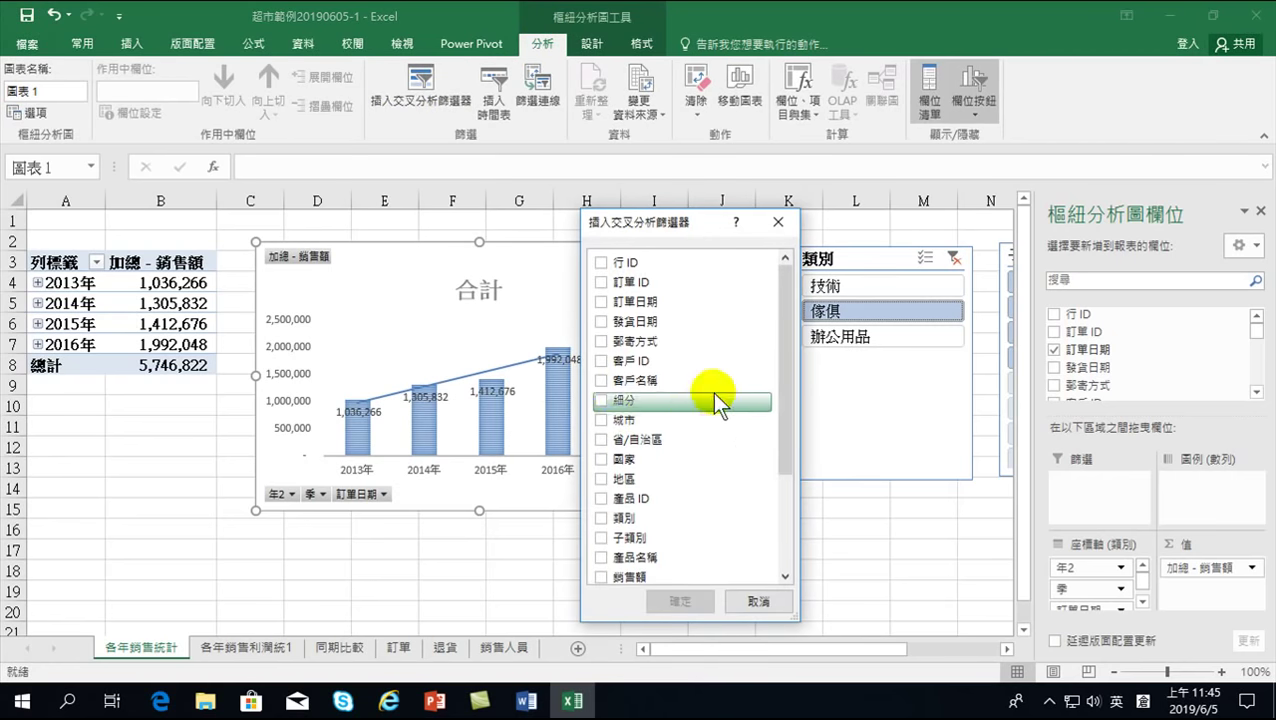
left_click_drag(789, 330, 787, 445)
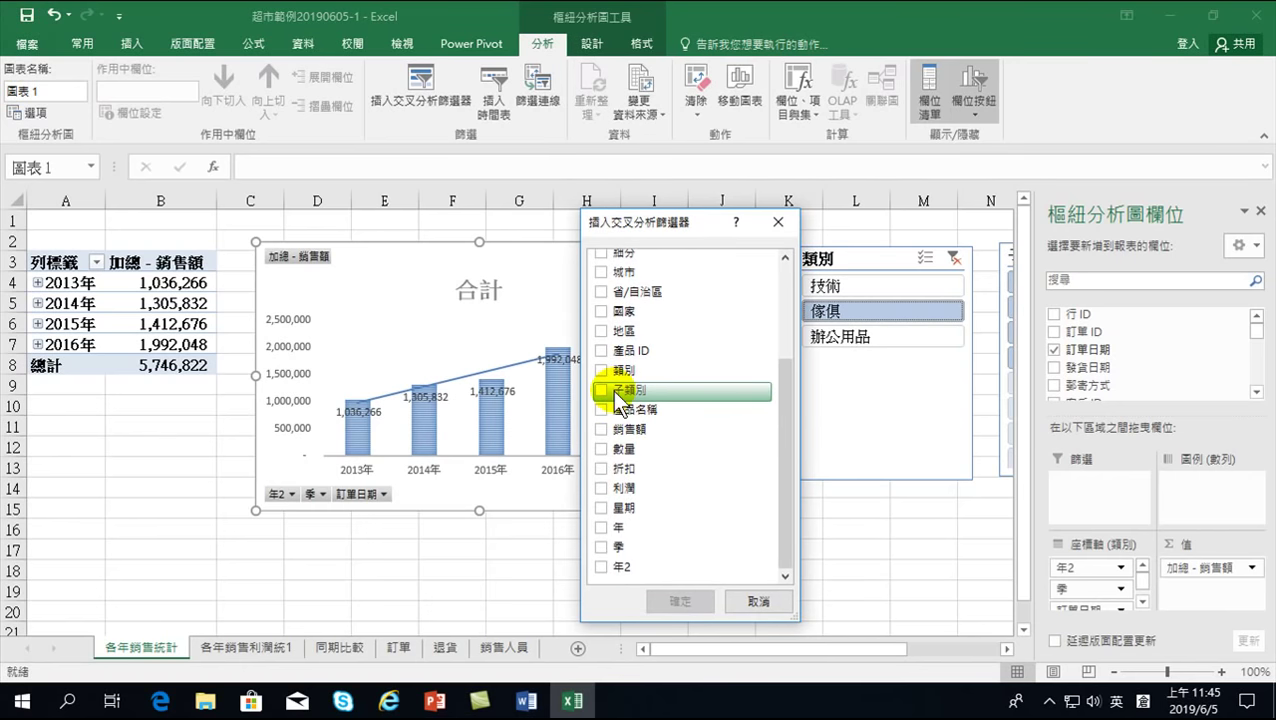
left_click(758, 601)
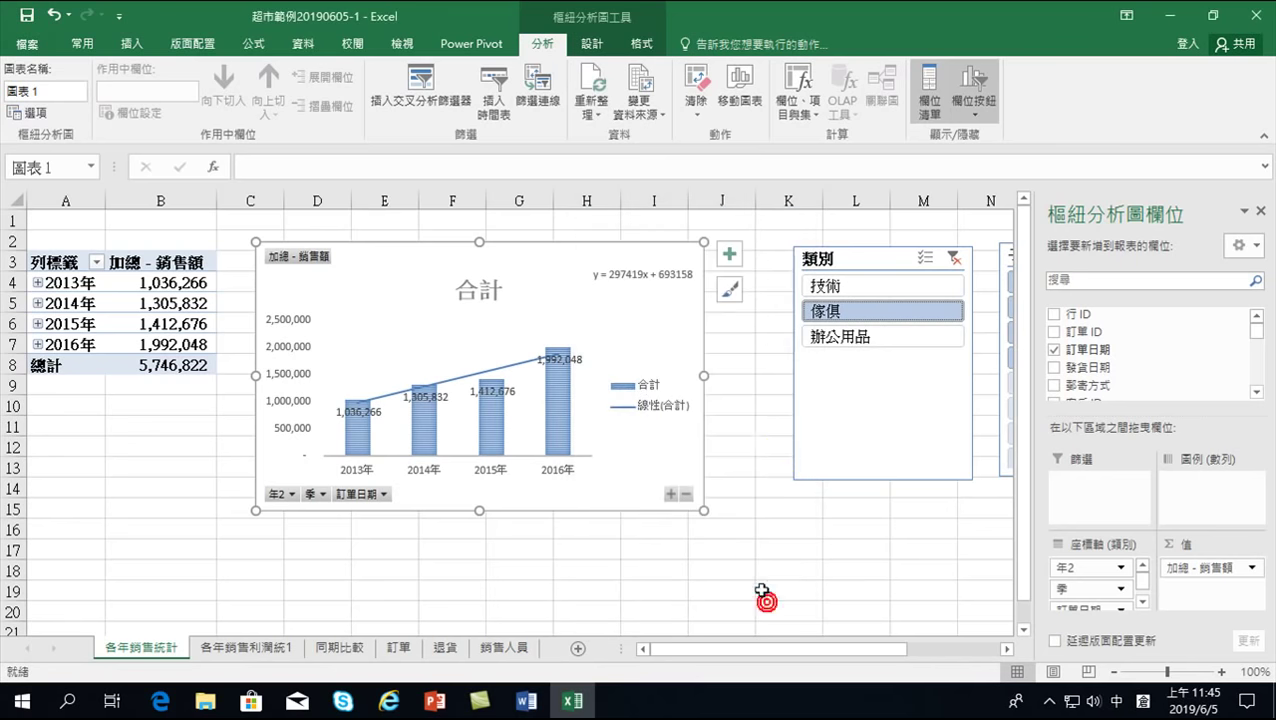
left_click(788, 533)
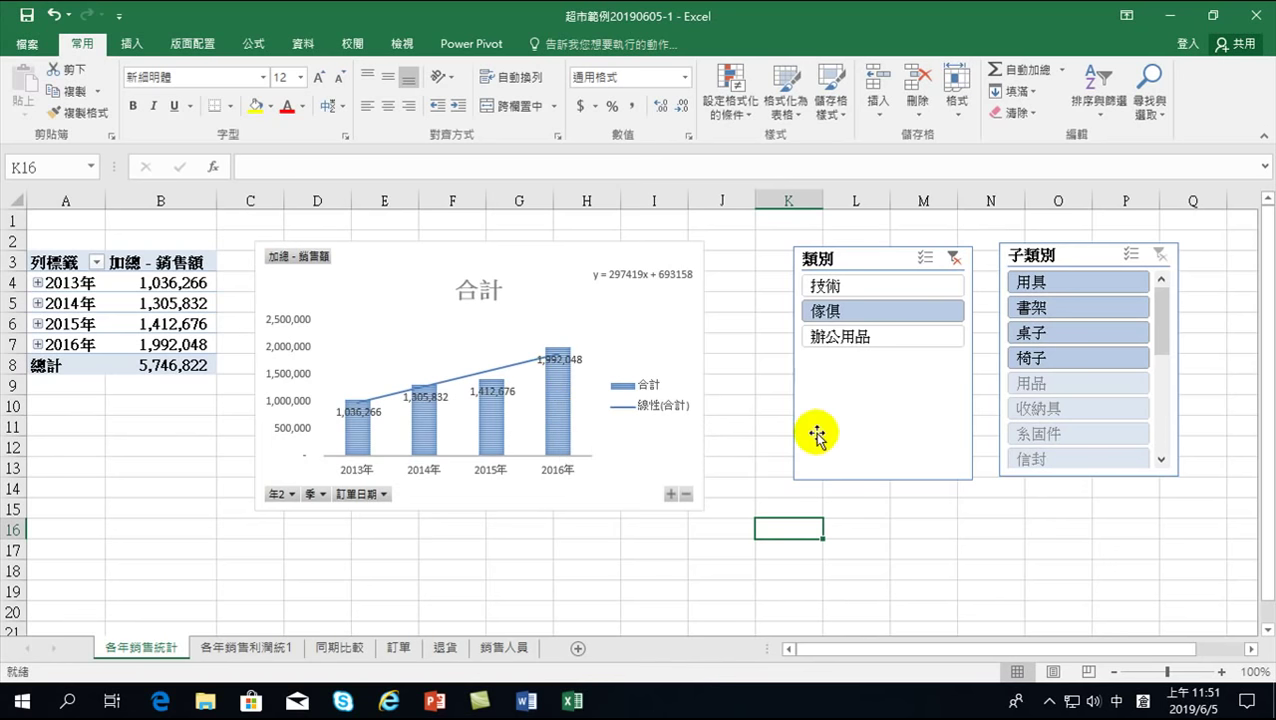
Step: Filter to 傢俱, then 用具, then 書架, and point out the 2016 sales of 825,113
left_click(822, 311)
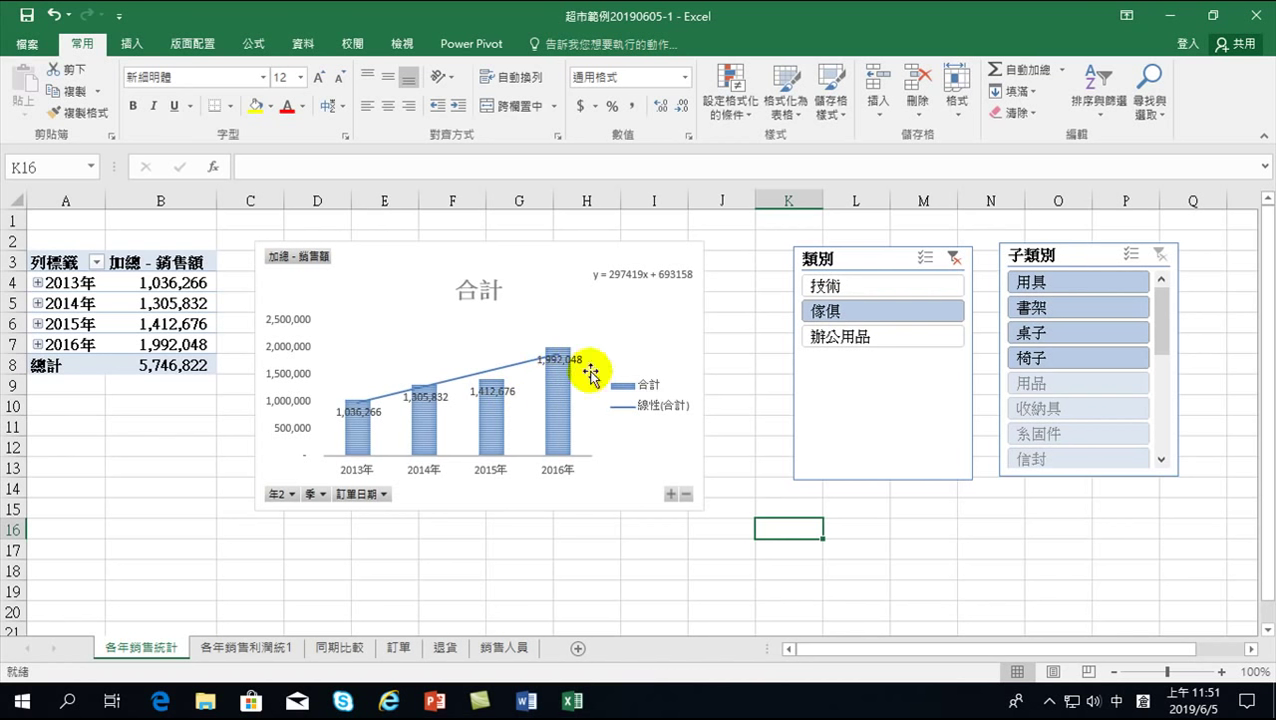
left_click(1055, 285)
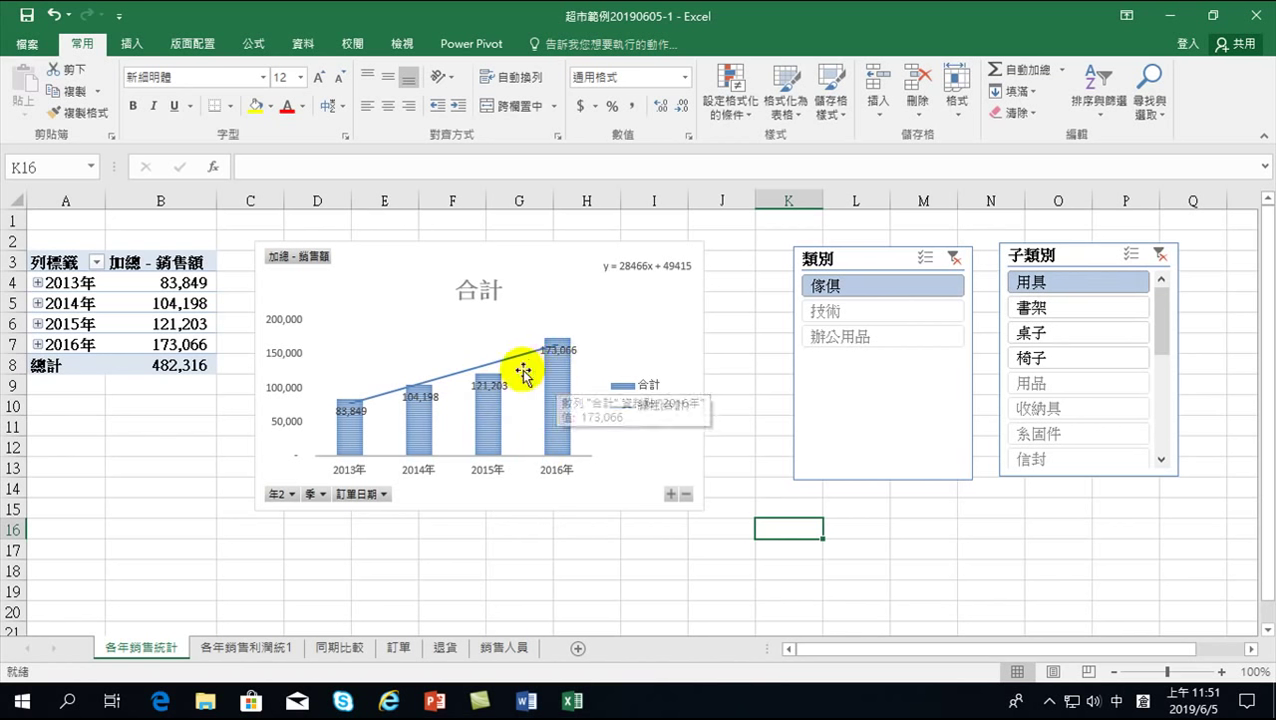
left_click(1030, 309)
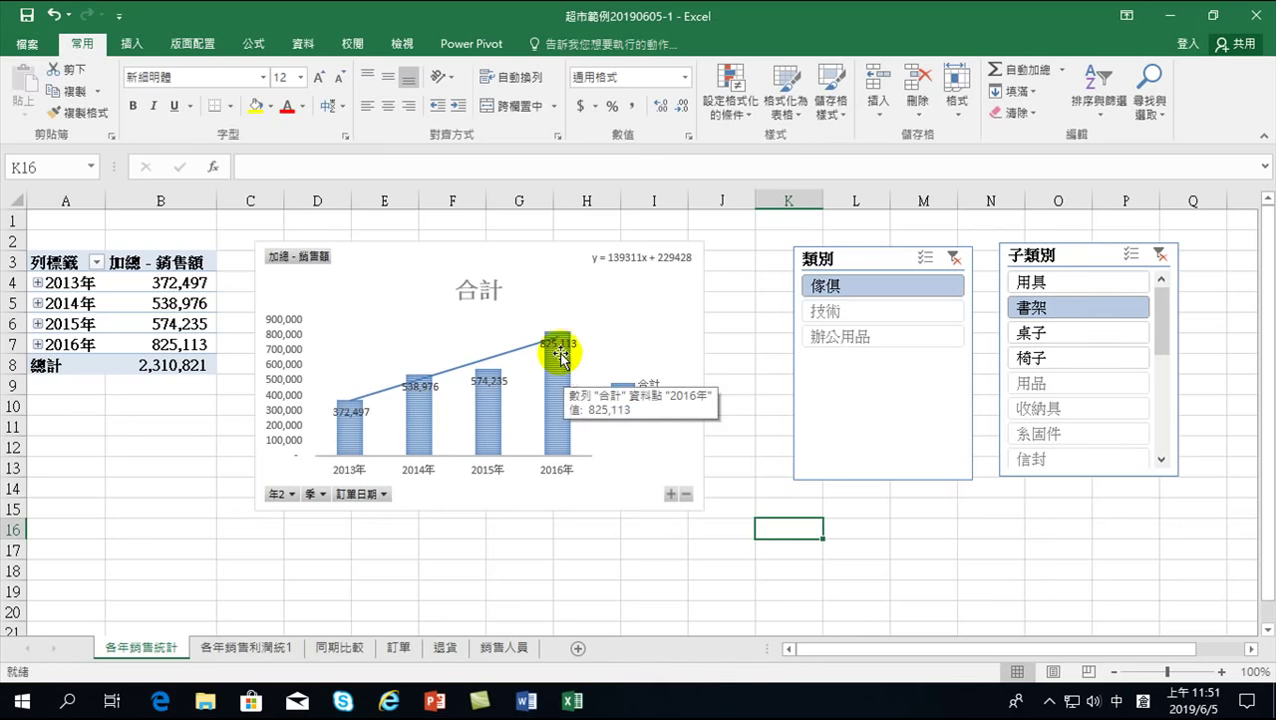
mouse_move(558, 345)
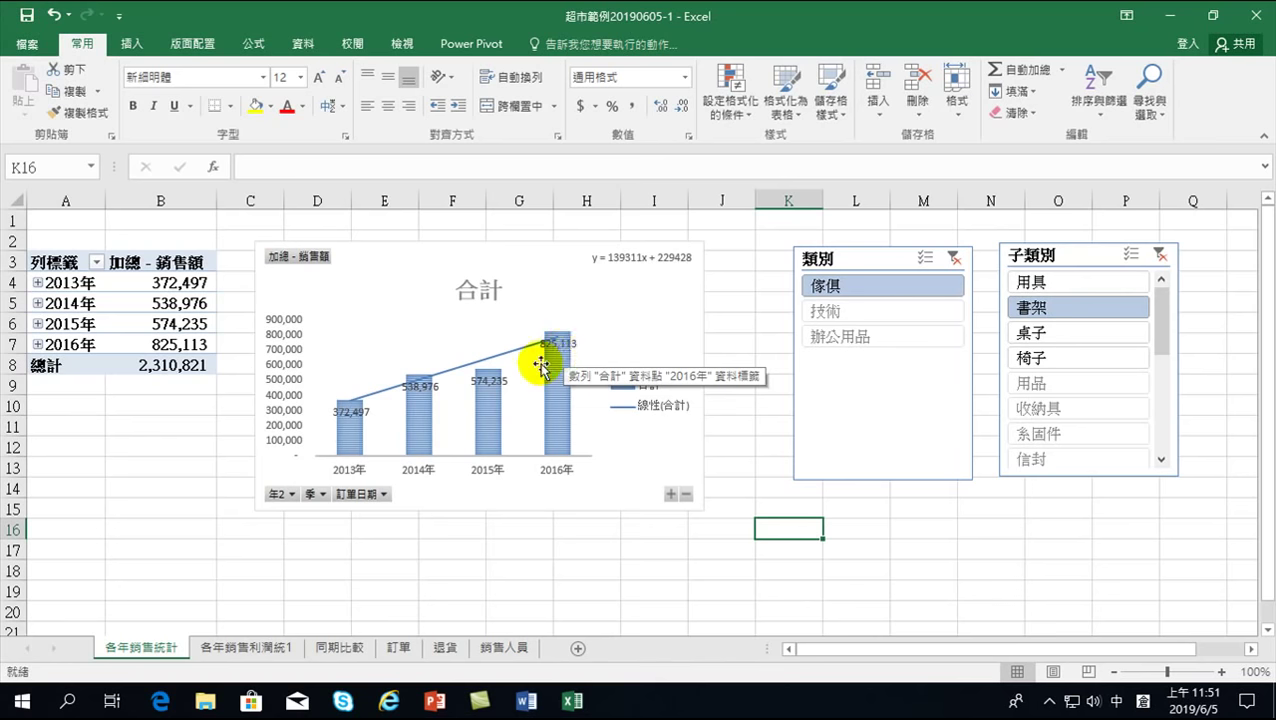
left_click(560, 346)
left_click(491, 381)
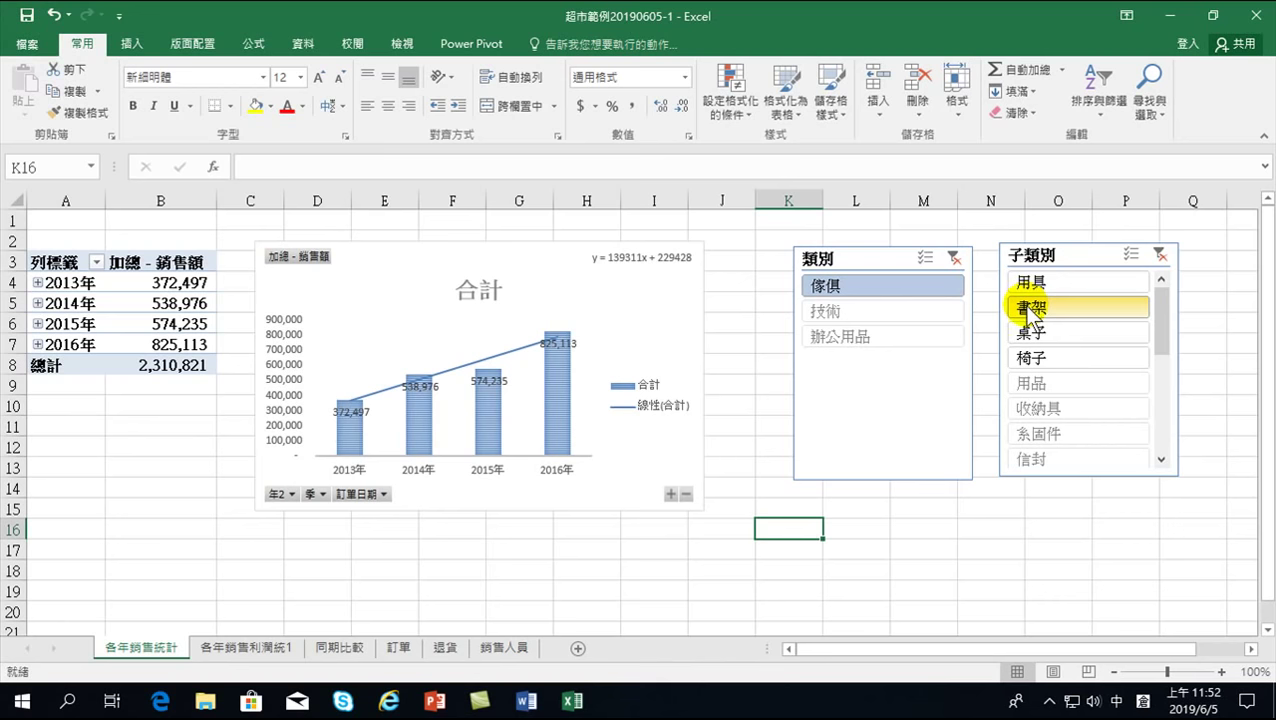
Step: Compare the 桌子 and 椅子 subcategories, return to 書架, then clear the 類別 slicer filter
left_click(1030, 306)
left_click(1030, 333)
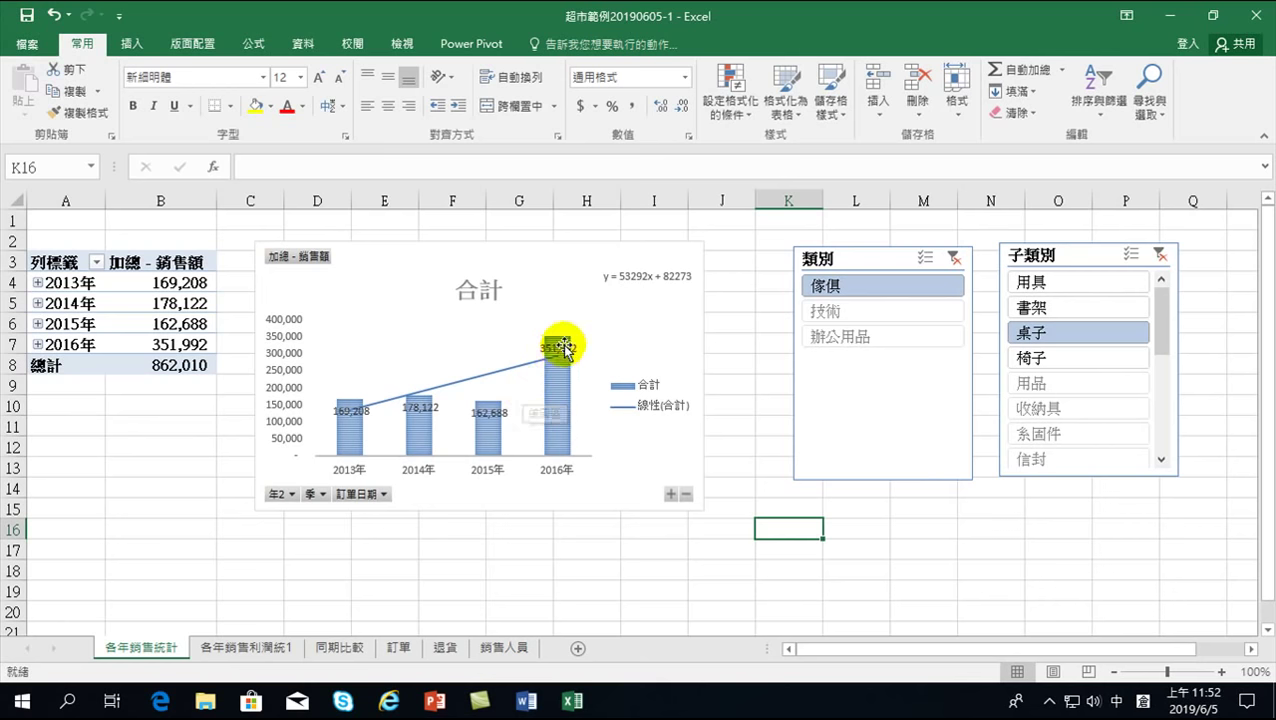
left_click(1036, 358)
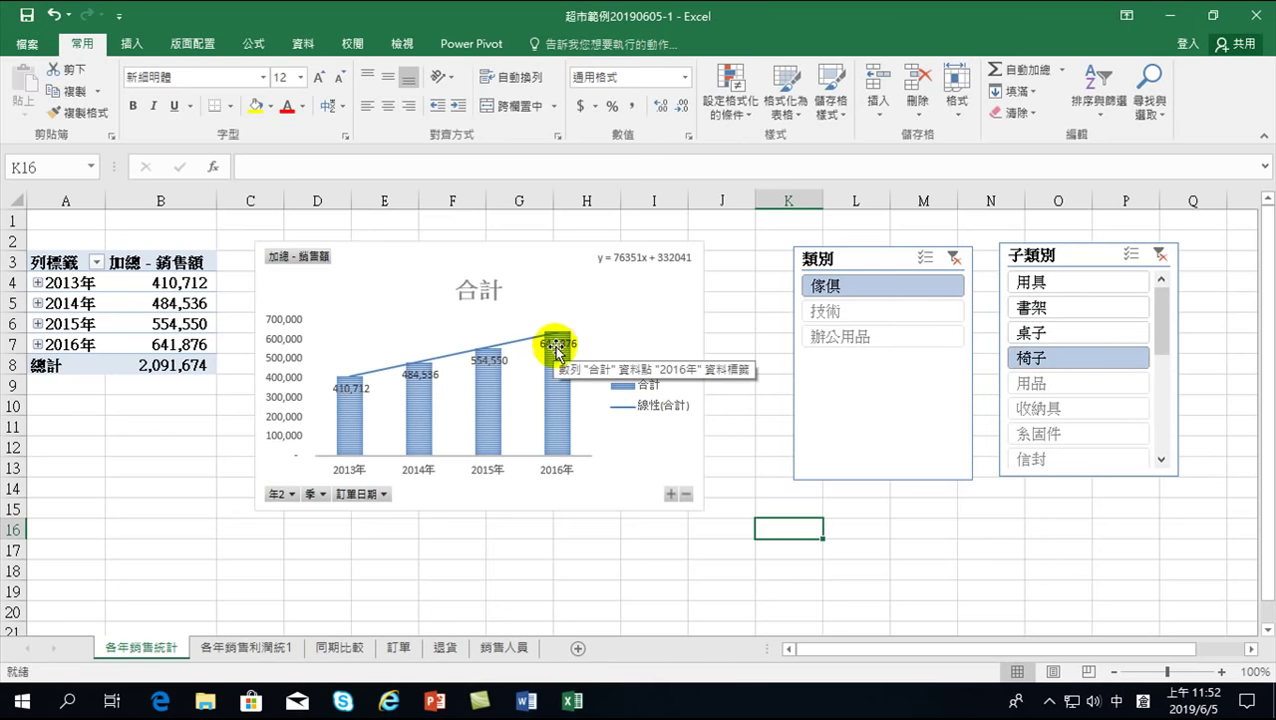
left_click(1040, 310)
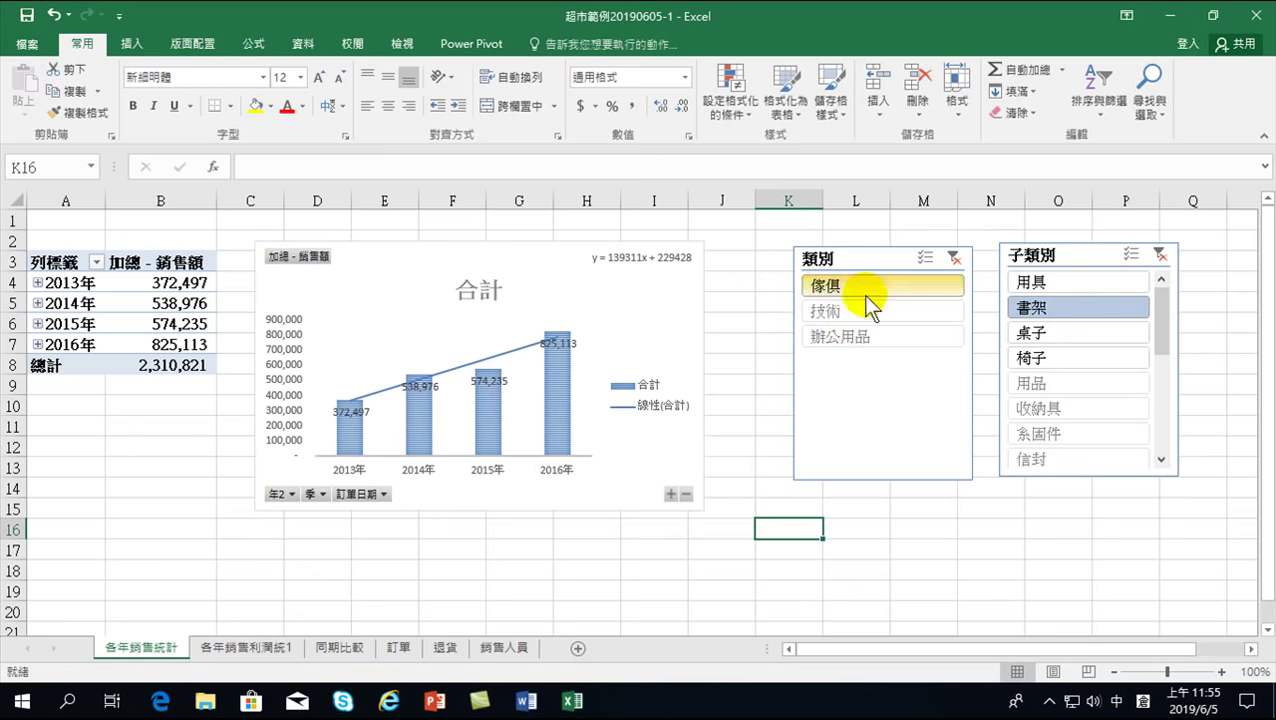
left_click(955, 258)
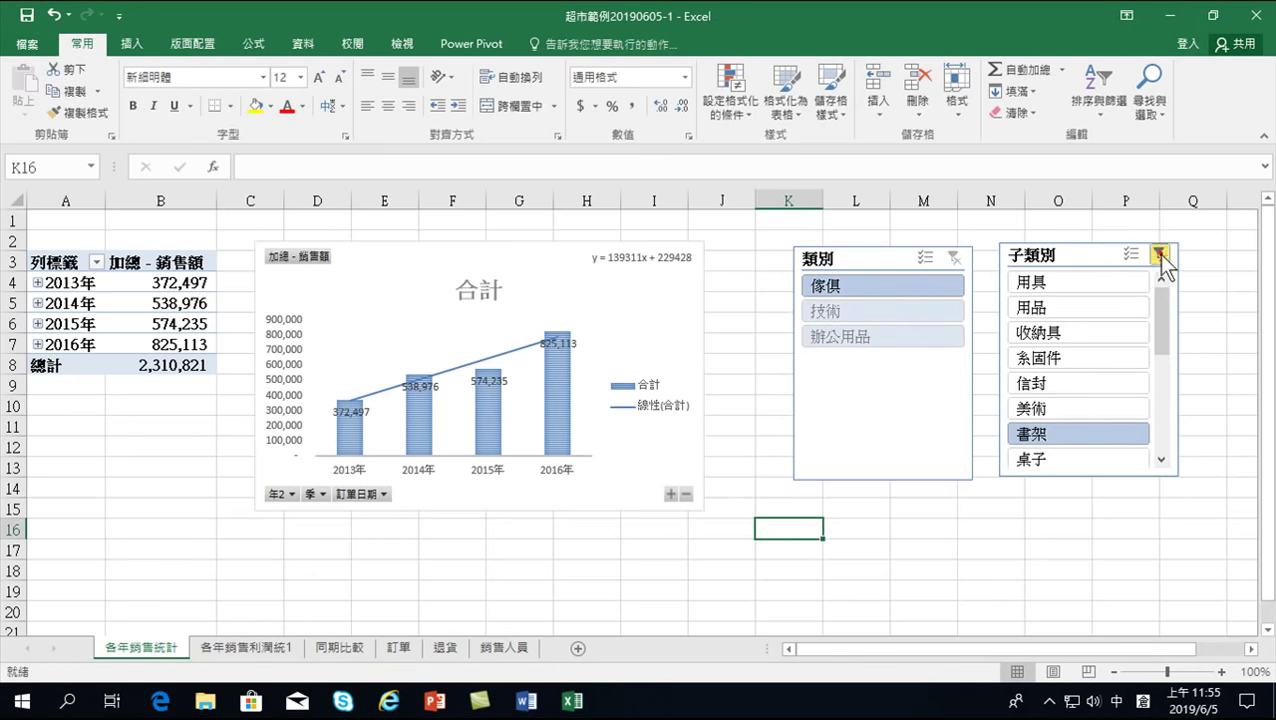
Step: Clear the 子類別 slicer's filter
left_click(1160, 256)
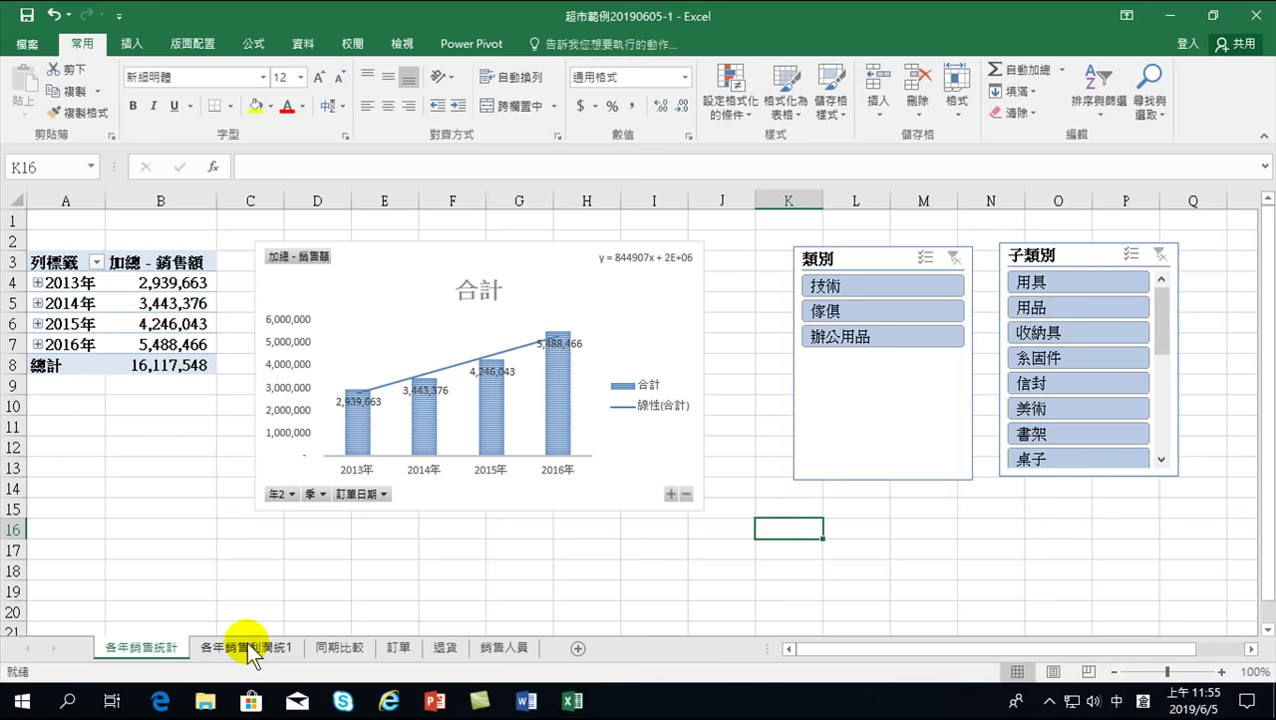
Step: View the 各年銷售利潤統計1 sheet, then the 同期比較 monthly comparison sheet
left_click(250, 652)
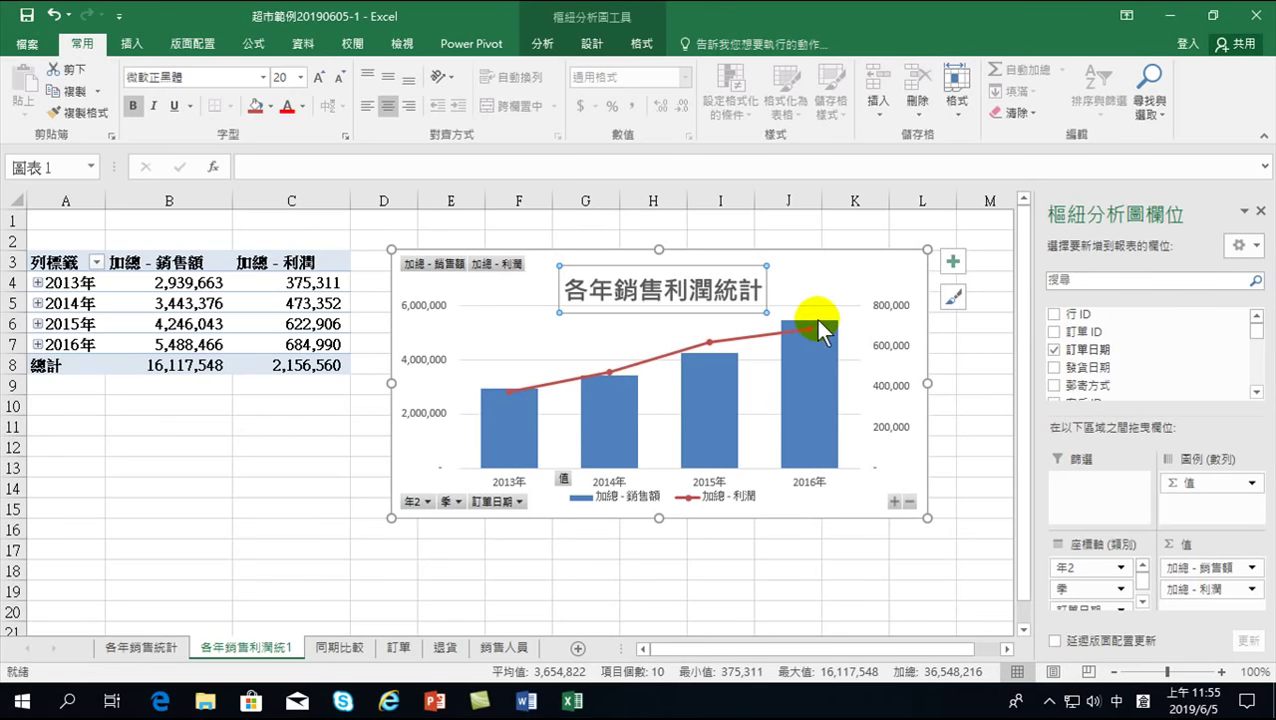
left_click(340, 647)
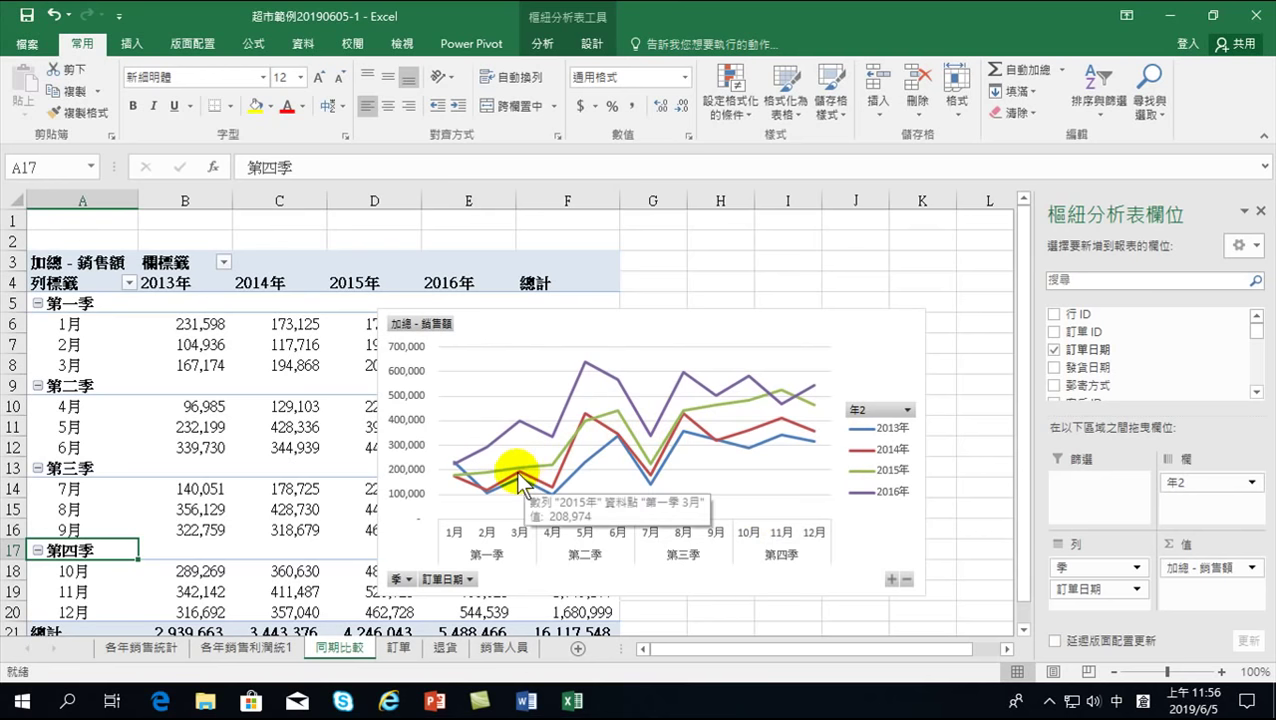
mouse_move(586, 403)
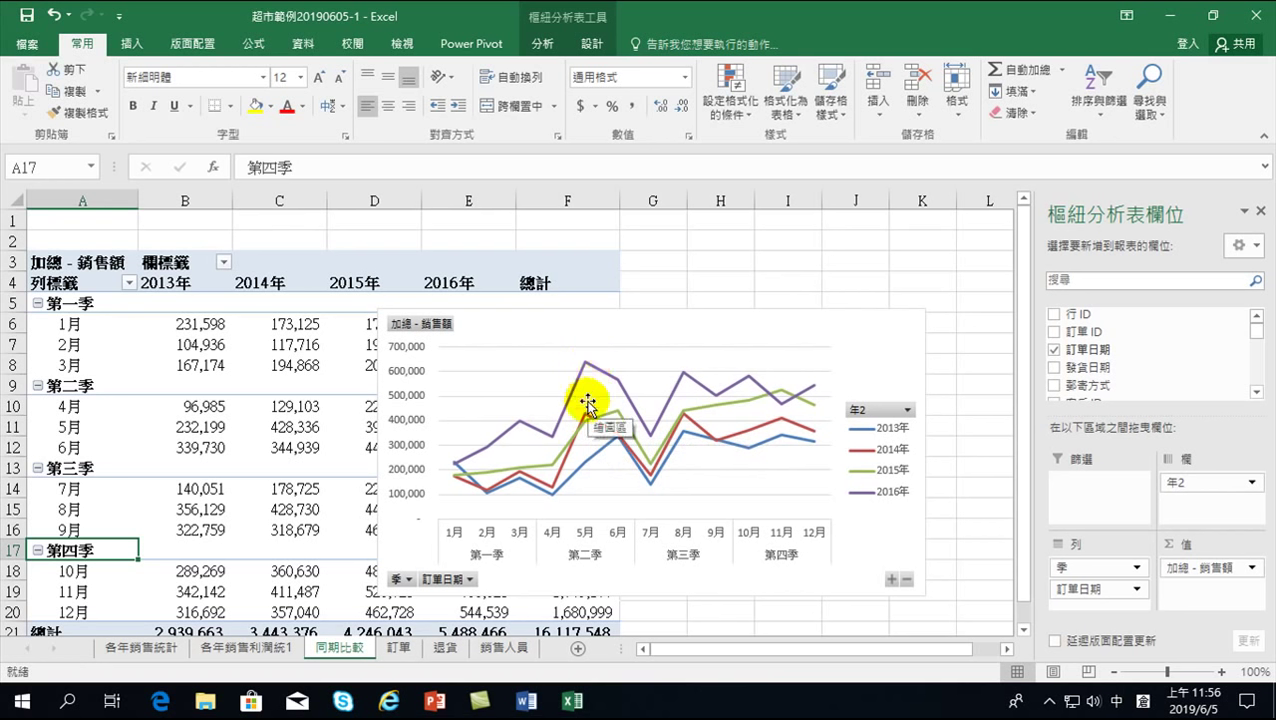
Step: Return to the 各年銷售統計 sheet and filter the slicers to 傢俱 and 書架
left_click(150, 649)
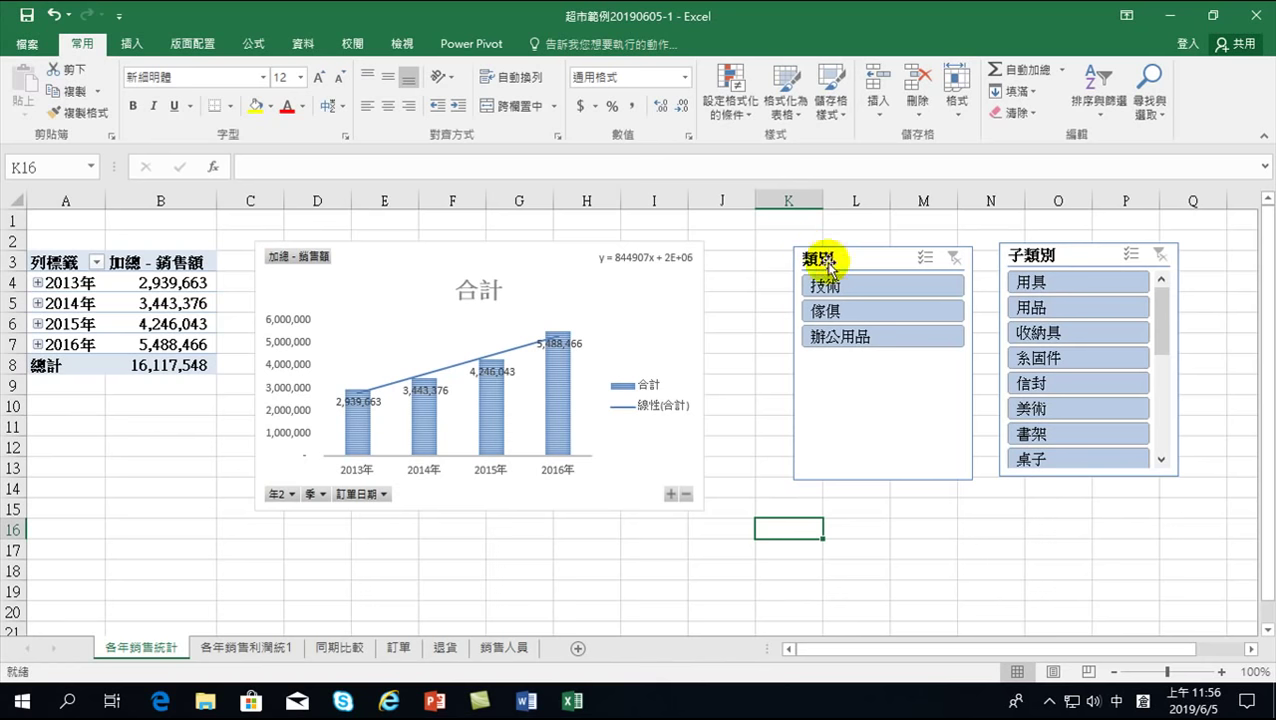
left_click(820, 314)
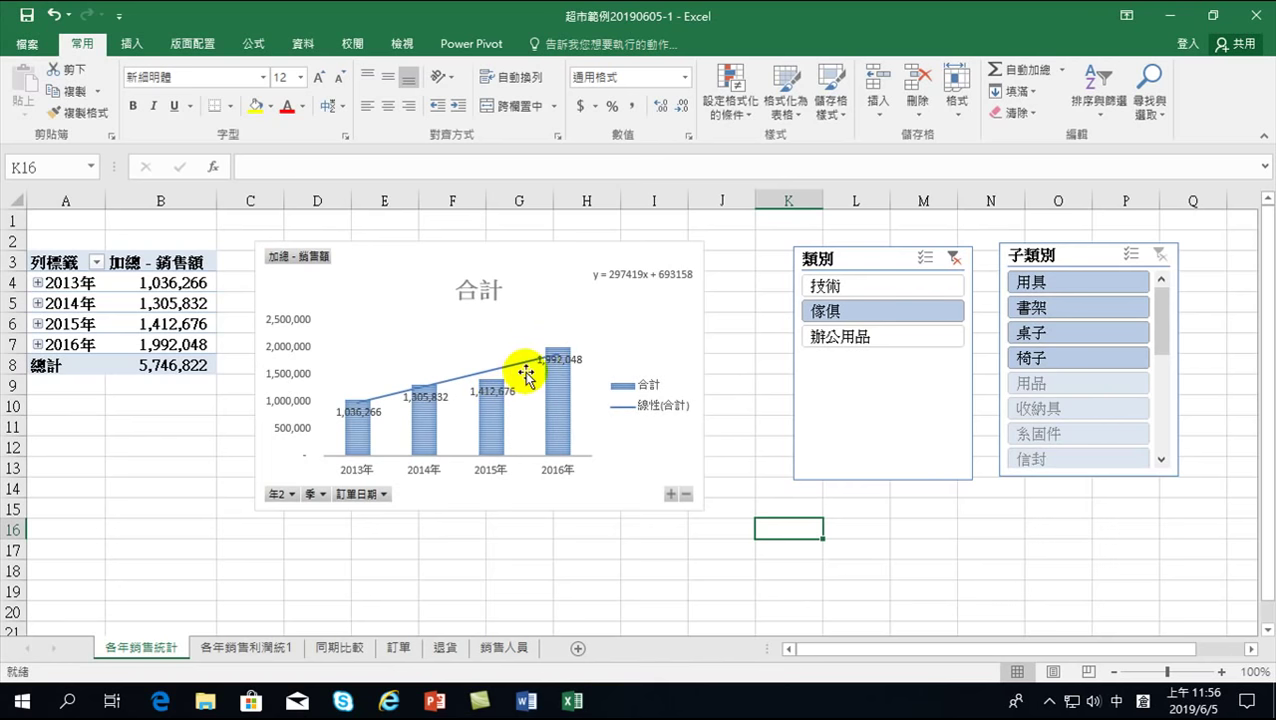
left_click(1040, 308)
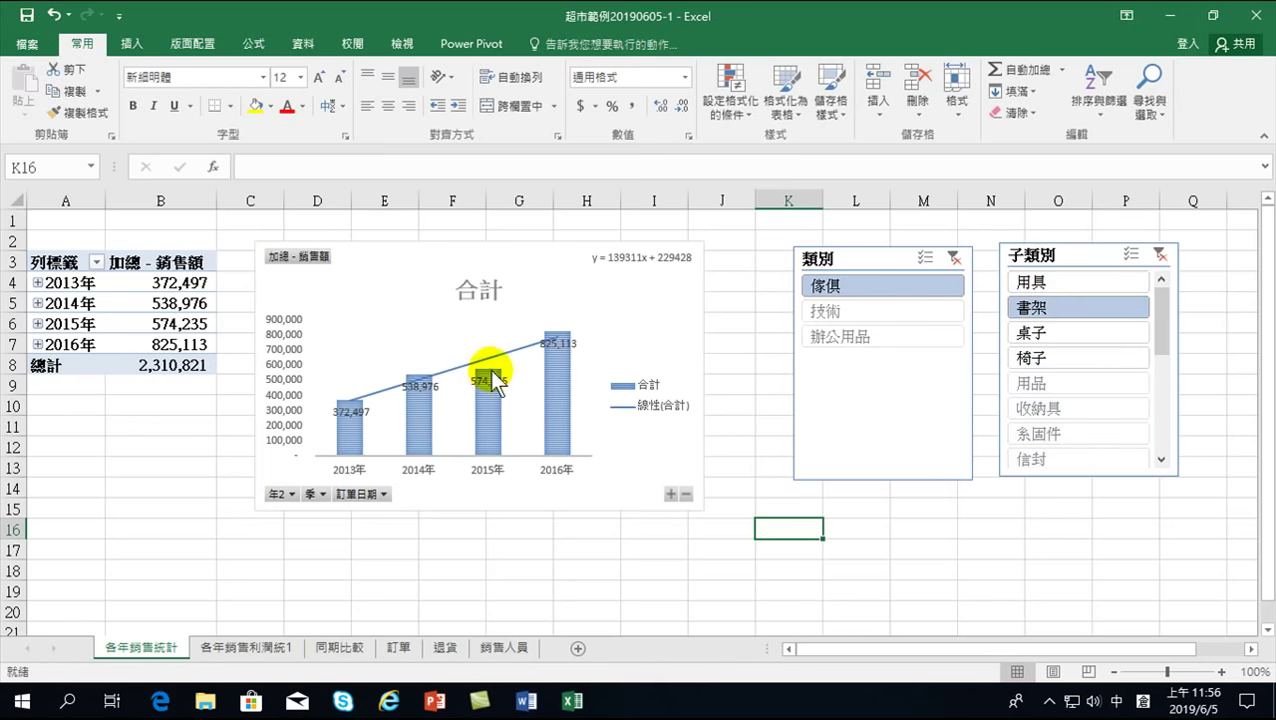